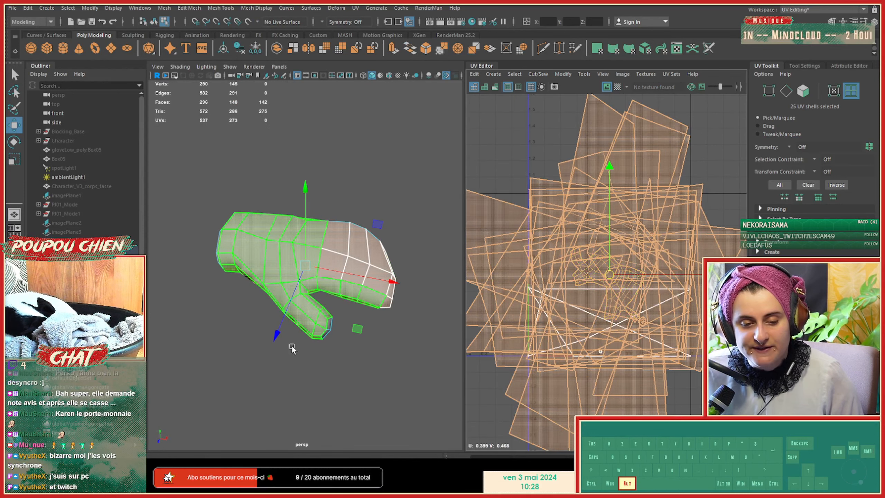
Step: Widen the 3D viewport against the UV Editor and switch the glove to edge selection
{"action": "left_click_drag", "start_coordinate": [307, 361], "coordinate": [342, 384], "text": "alt"}
{"action": "right_click_drag", "start_coordinate": [341, 383], "coordinate": [402, 338], "text": "alt"}
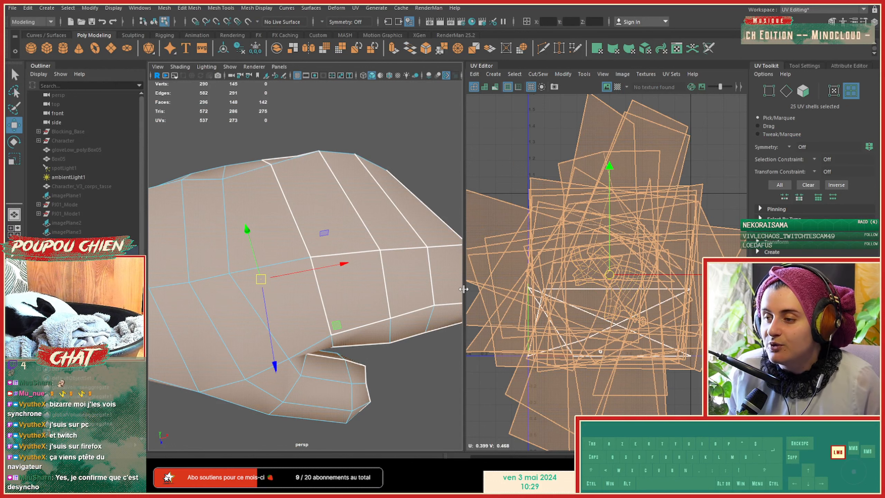
{"action": "left_click_drag", "start_coordinate": [466, 292], "coordinate": [562, 294]}
{"action": "left_click_drag", "start_coordinate": [340, 288], "coordinate": [245, 277], "text": "alt"}
{"action": "scroll", "coordinate": [295, 281], "scroll_direction": "down", "scroll_amount": 5, "text": "alt"}
{"action": "right_click_drag", "start_coordinate": [258, 255], "coordinate": [353, 252], "text": "alt"}
{"action": "middle_click_drag", "start_coordinate": [336, 252], "coordinate": [352, 300], "text": "alt"}
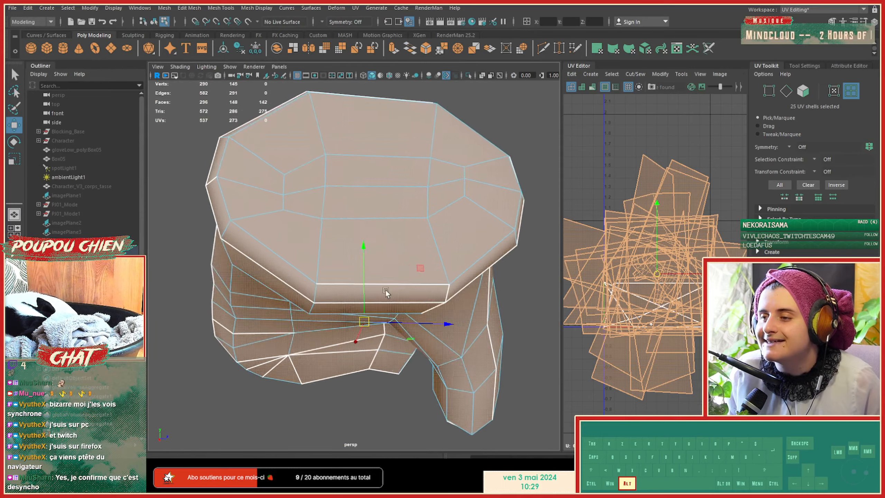
{"action": "left_click_drag", "start_coordinate": [352, 301], "coordinate": [413, 203], "text": "alt"}
{"action": "right_click_drag", "start_coordinate": [413, 203], "coordinate": [415, 189]}
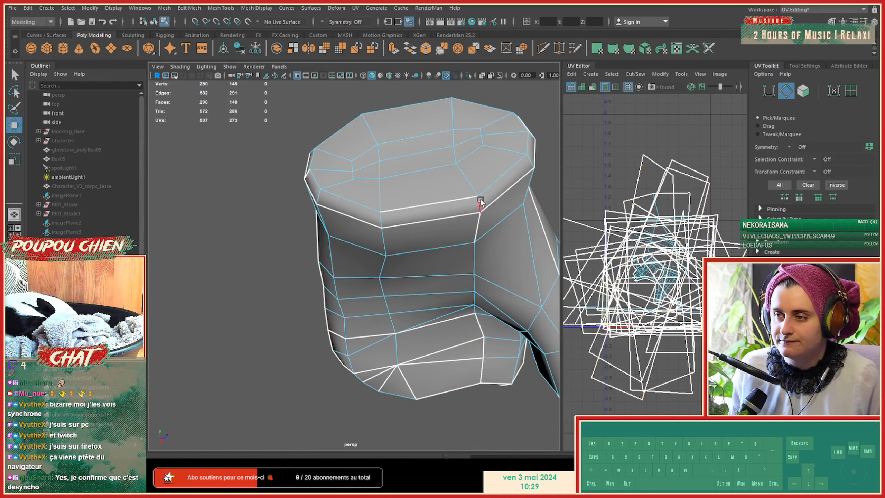
Step: Sew the leftover seam edges around the cuff rim and move the glove body's UV shell above the overlapping shells
{"action": "left_click", "coordinate": [452, 202]}
{"action": "left_click", "coordinate": [452, 201], "text": "shift"}
{"action": "left_click_drag", "start_coordinate": [369, 212], "coordinate": [434, 244], "text": "alt"}
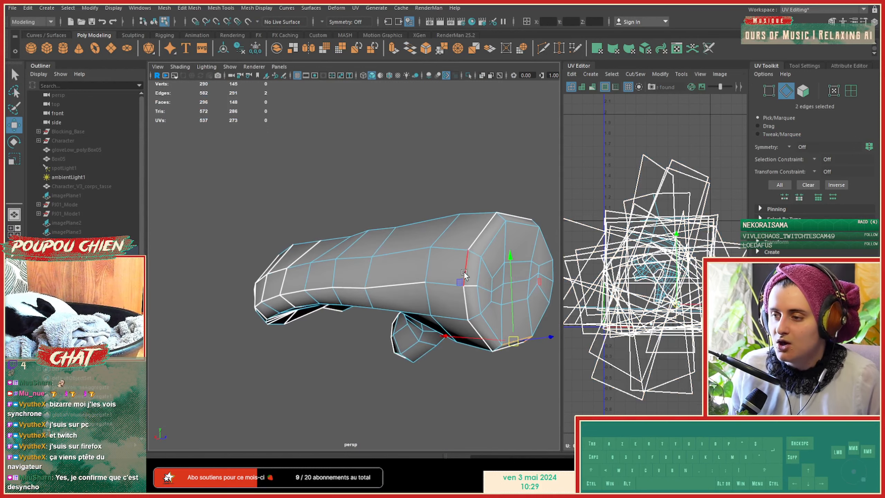
{"action": "left_click", "coordinate": [472, 285], "text": "shift"}
{"action": "left_click_drag", "start_coordinate": [473, 285], "coordinate": [400, 230], "text": "alt"}
{"action": "right_click_drag", "start_coordinate": [660, 212], "coordinate": [634, 245], "text": "shift"}
{"action": "left_click_drag", "start_coordinate": [655, 265], "coordinate": [627, 119]}
{"action": "left_click", "coordinate": [268, 246]}
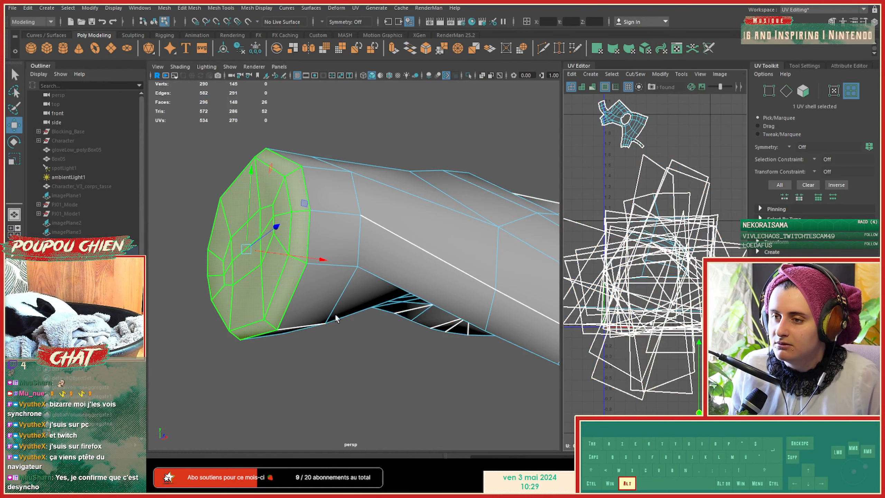
{"action": "left_click_drag", "start_coordinate": [373, 258], "coordinate": [345, 222], "text": "alt"}
{"action": "left_click", "coordinate": [394, 196]}
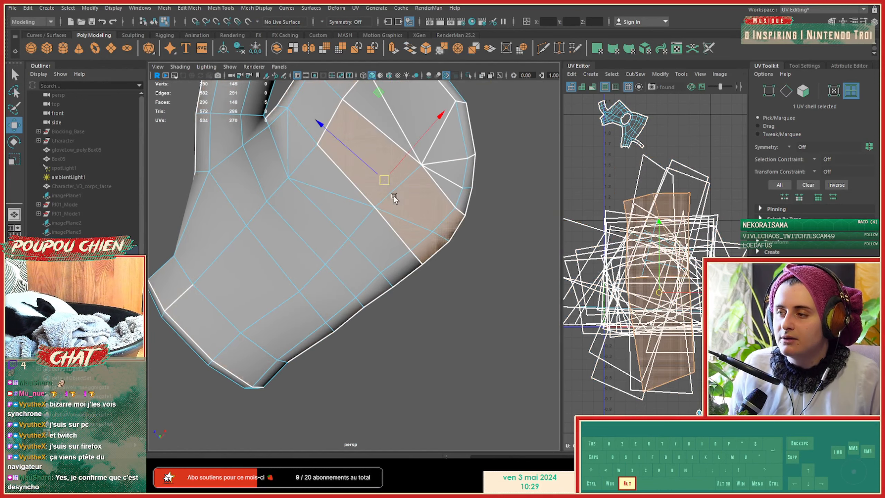
{"action": "middle_click_drag", "start_coordinate": [394, 196], "coordinate": [365, 255], "text": "alt"}
{"action": "right_click_drag", "start_coordinate": [331, 225], "coordinate": [325, 253]}
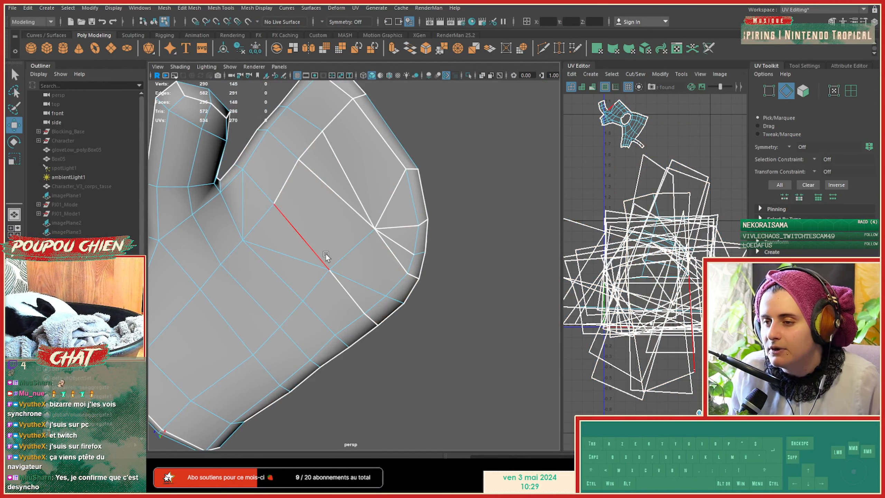
{"action": "left_click", "coordinate": [325, 253], "text": "shift"}
{"action": "left_click", "coordinate": [344, 291], "text": "shift"}
{"action": "left_click_drag", "start_coordinate": [293, 242], "coordinate": [335, 233], "text": "alt"}
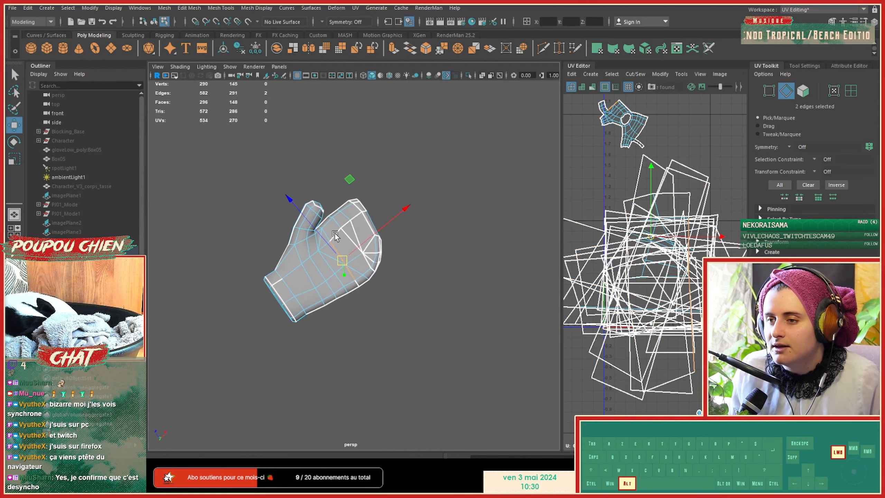
Step: Cut the edges that complete the glove's side seams at the cuff rim and fingertips, separating the back from the palm
{"action": "right_click_drag", "start_coordinate": [335, 233], "coordinate": [452, 267], "text": "alt"}
{"action": "left_click_drag", "start_coordinate": [452, 267], "coordinate": [490, 203], "text": "alt"}
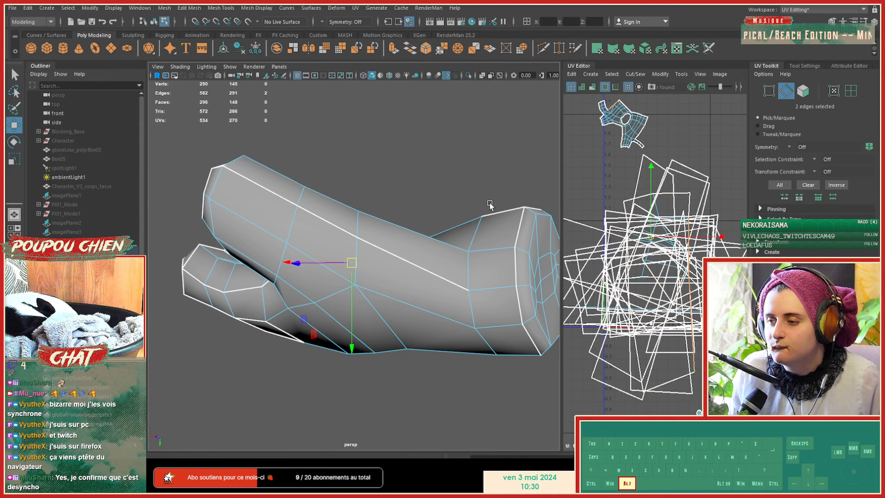
{"action": "left_click", "coordinate": [501, 289]}
{"action": "right_click_drag", "start_coordinate": [677, 252], "coordinate": [658, 266], "text": "shift"}
{"action": "left_click_drag", "start_coordinate": [356, 229], "coordinate": [511, 251], "text": "alt"}
{"action": "right_click_drag", "start_coordinate": [633, 239], "coordinate": [616, 253], "text": "shift"}
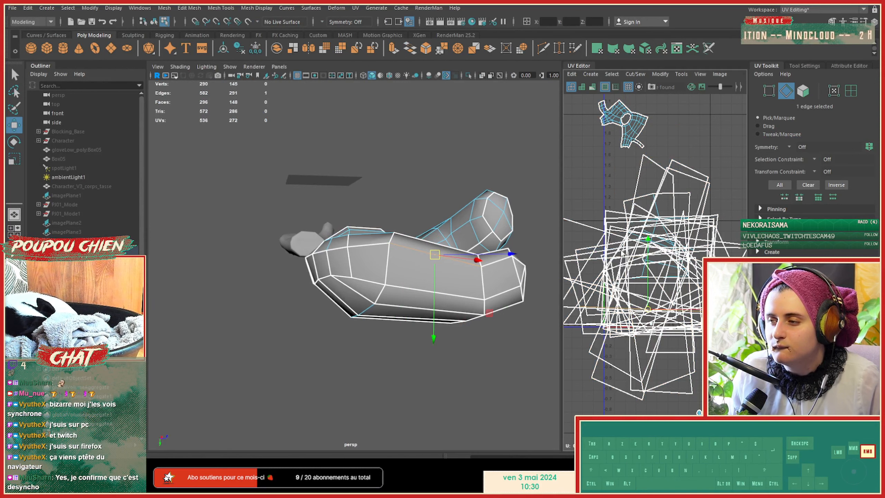
{"action": "left_click_drag", "start_coordinate": [345, 248], "coordinate": [469, 258], "text": "alt"}
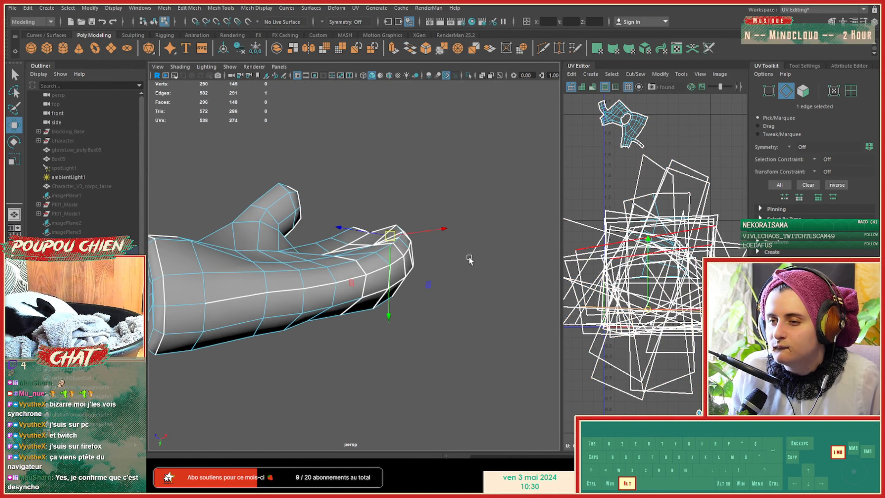
{"action": "left_click", "coordinate": [179, 299]}
{"action": "right_click_drag", "start_coordinate": [627, 244], "coordinate": [612, 251], "text": "shift"}
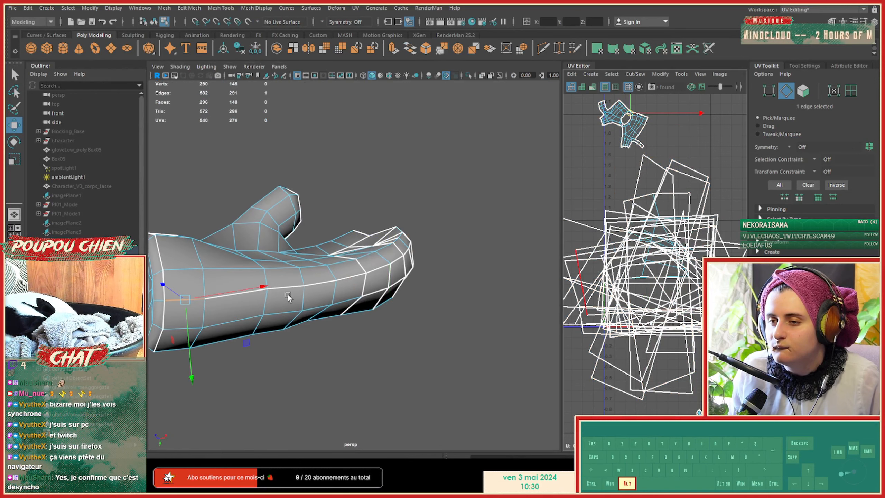
Step: Select all UV shells on the back of the glove, including fingers and fingertips, and apply a camera-based UV projection
{"action": "left_click_drag", "start_coordinate": [289, 298], "coordinate": [245, 296], "text": "alt"}
{"action": "middle_click_drag", "start_coordinate": [249, 295], "coordinate": [325, 290], "text": "alt"}
{"action": "left_click_drag", "start_coordinate": [326, 289], "coordinate": [404, 280], "text": "alt"}
{"action": "right_click_drag", "start_coordinate": [590, 253], "coordinate": [568, 243]}
{"action": "left_click", "coordinate": [307, 255]}
{"action": "left_click_drag", "start_coordinate": [386, 338], "coordinate": [367, 335], "text": "alt"}
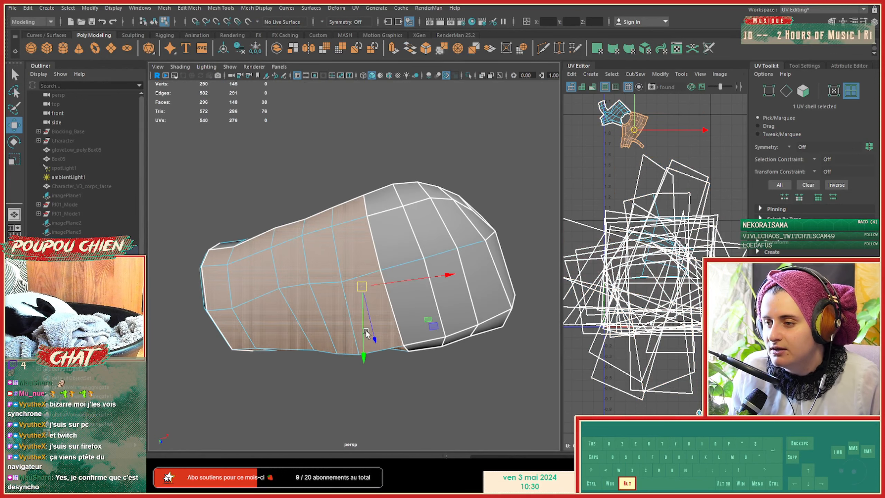
{"action": "left_click", "coordinate": [403, 202], "text": "shift"}
{"action": "left_click", "coordinate": [414, 229], "text": "shift"}
{"action": "left_click", "coordinate": [397, 230], "text": "shift"}
{"action": "left_click", "coordinate": [378, 205], "text": "shift"}
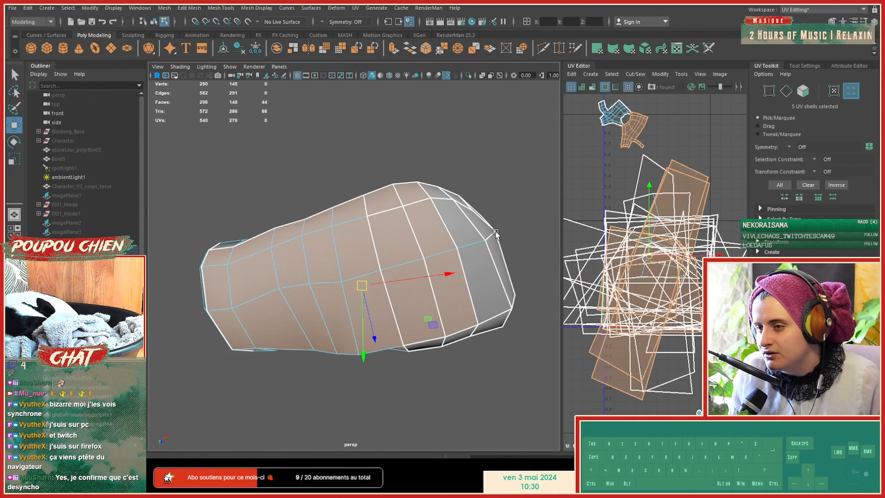
{"action": "left_click_drag", "start_coordinate": [348, 279], "coordinate": [449, 279], "text": "alt"}
{"action": "left_click", "coordinate": [272, 233], "text": "shift"}
{"action": "left_click", "coordinate": [285, 221], "text": "shift"}
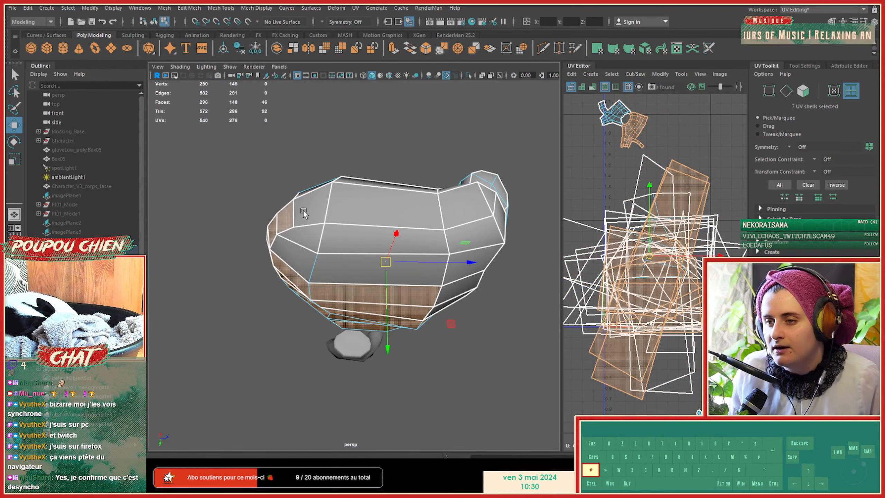
{"action": "left_click", "coordinate": [310, 207], "text": "shift"}
{"action": "left_click", "coordinate": [354, 197], "text": "shift"}
{"action": "left_click", "coordinate": [343, 237], "text": "shift"}
{"action": "left_click", "coordinate": [302, 234], "text": "shift"}
{"action": "left_click", "coordinate": [324, 268], "text": "shift"}
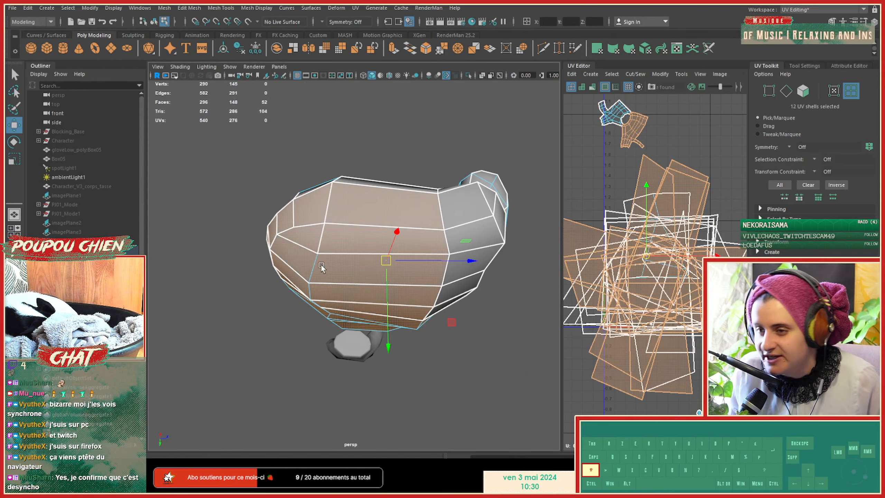
{"action": "left_click", "coordinate": [475, 213], "text": "shift"}
{"action": "left_click", "coordinate": [480, 234], "text": "shift"}
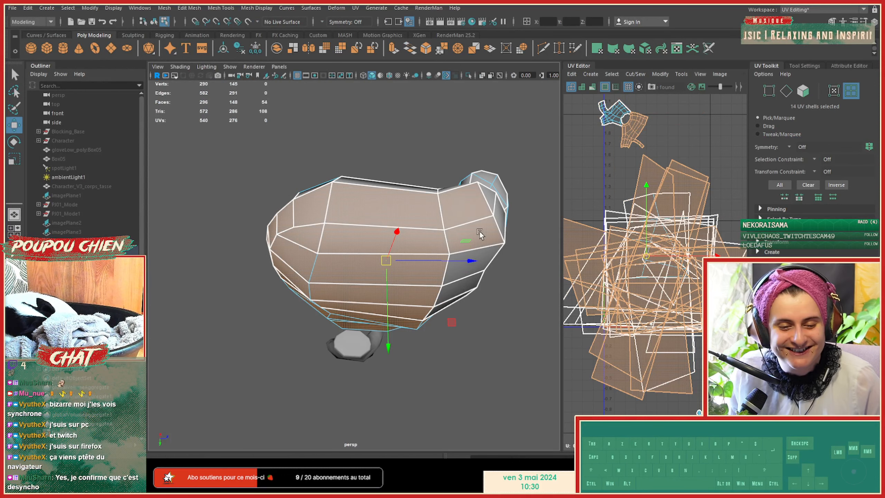
{"action": "left_click_drag", "start_coordinate": [482, 257], "coordinate": [246, 264], "text": "alt"}
{"action": "left_click", "coordinate": [230, 249], "text": "shift"}
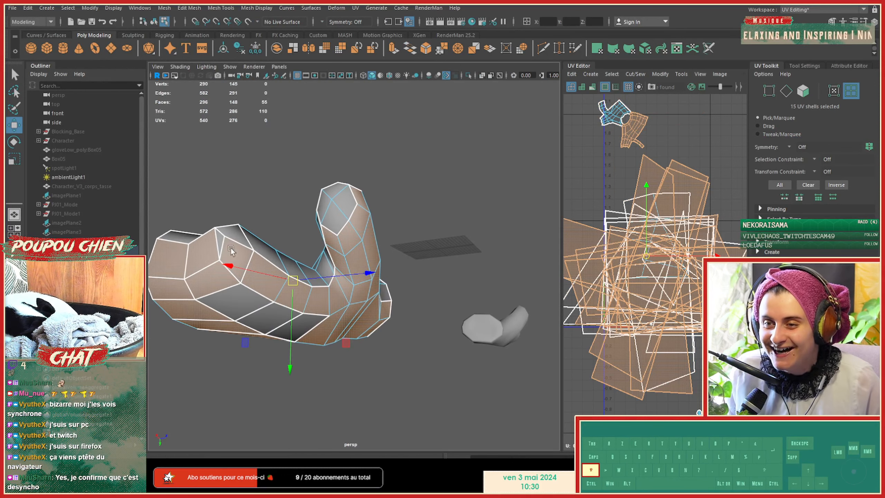
{"action": "left_click", "coordinate": [227, 293], "text": "shift"}
{"action": "left_click", "coordinate": [281, 326], "text": "shift"}
{"action": "left_click", "coordinate": [319, 322], "text": "shift"}
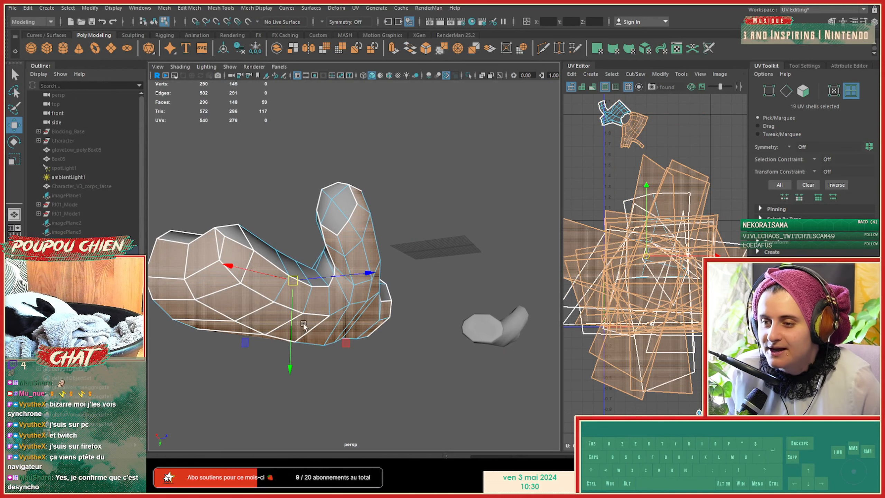
{"action": "left_click_drag", "start_coordinate": [318, 323], "coordinate": [384, 250], "text": "alt"}
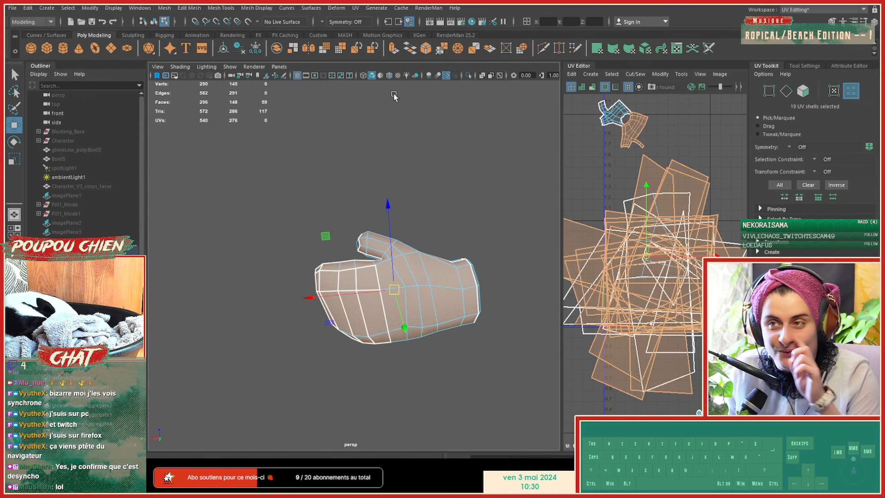
{"action": "left_click", "coordinate": [336, 8]}
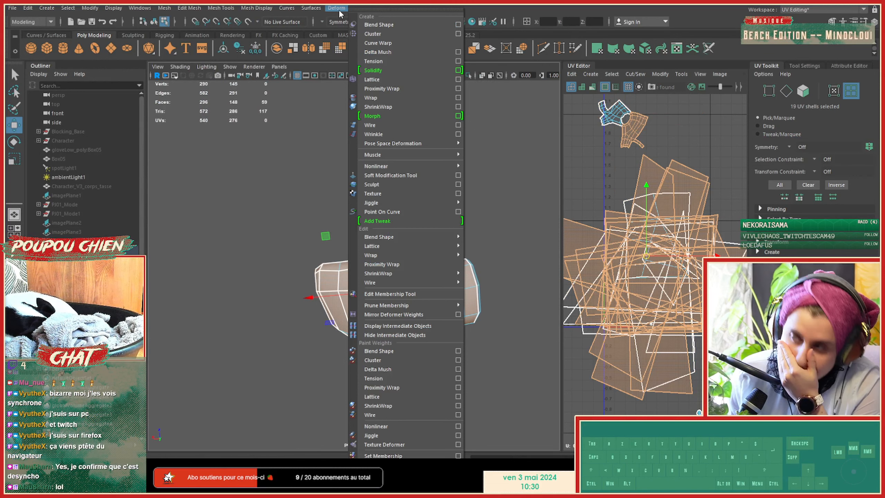
{"action": "mouse_move", "coordinate": [257, 10]}
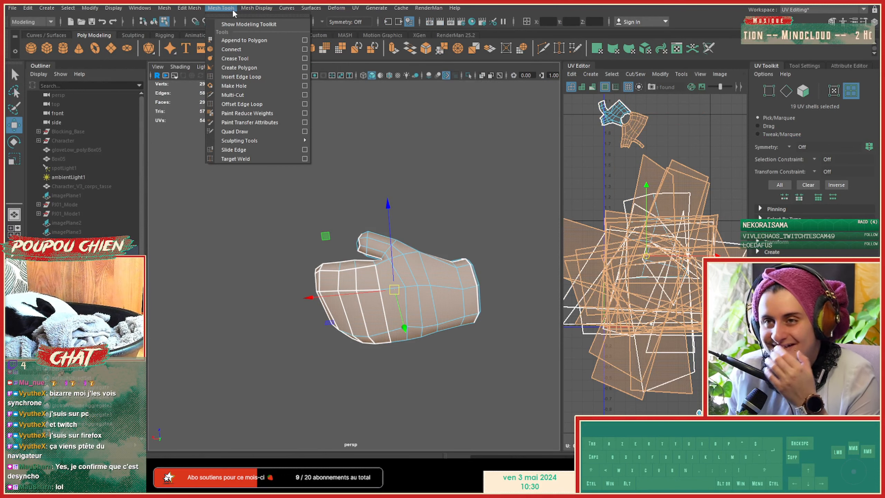
{"action": "mouse_move", "coordinate": [355, 10]}
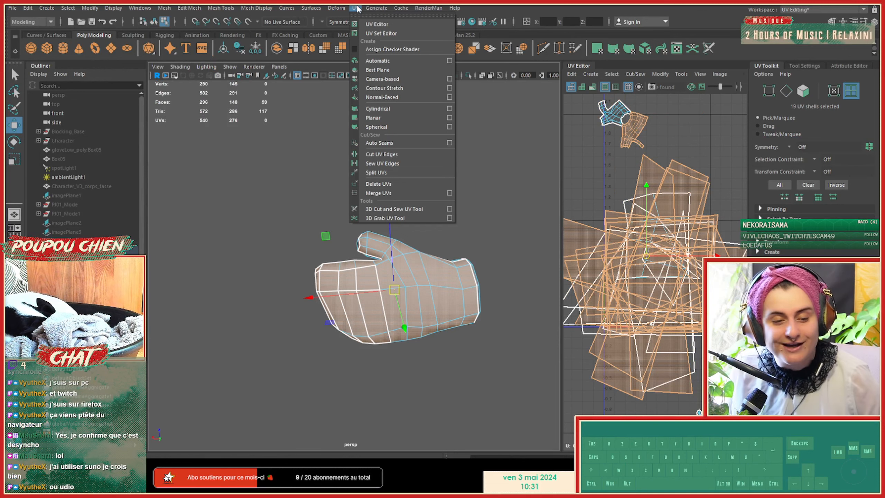
{"action": "left_click", "coordinate": [387, 79]}
Step: Select all UV shells on the palm side, including the small finger faces, and apply a camera-based UV projection
{"action": "left_click_drag", "start_coordinate": [373, 287], "coordinate": [289, 375], "text": "alt"}
{"action": "right_click_drag", "start_coordinate": [324, 338], "coordinate": [300, 300], "text": "alt"}
{"action": "middle_click_drag", "start_coordinate": [300, 300], "coordinate": [260, 284], "text": "alt"}
{"action": "left_click", "coordinate": [382, 293], "text": "ctrl+shift"}
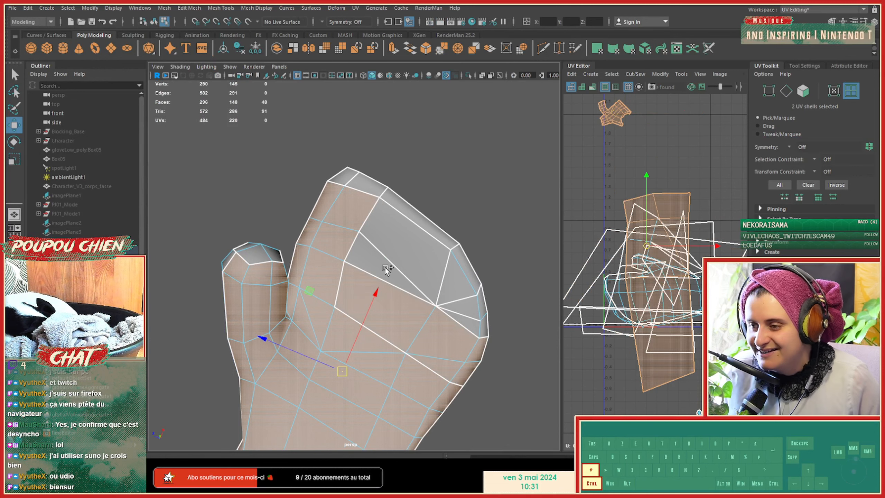
{"action": "left_click", "coordinate": [461, 279], "text": "ctrl+shift"}
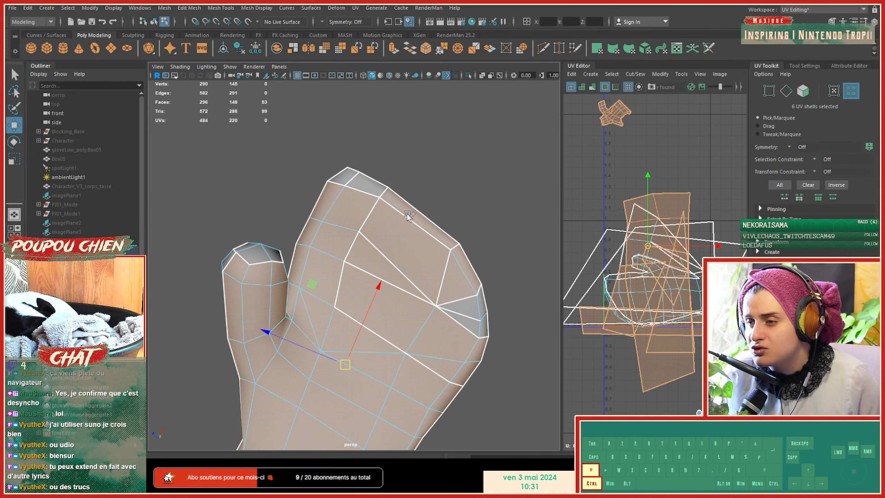
{"action": "left_click", "coordinate": [376, 190], "text": "ctrl+shift"}
{"action": "left_click", "coordinate": [346, 180], "text": "ctrl+shift"}
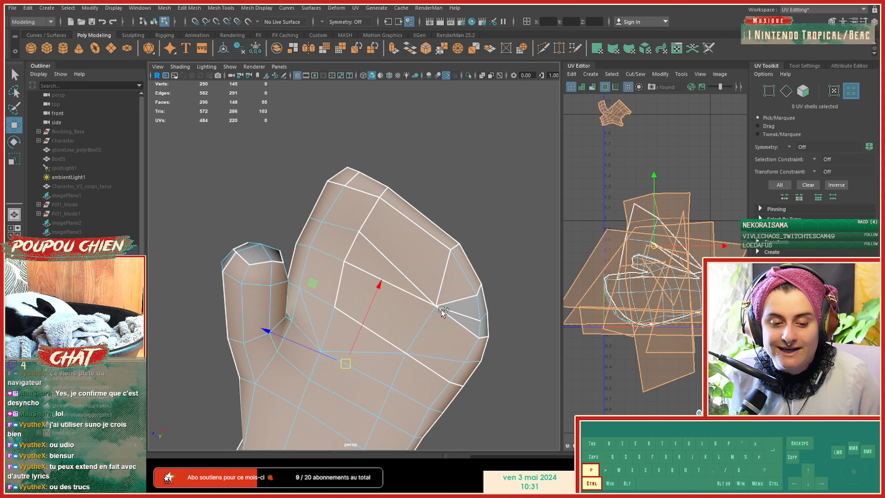
{"action": "left_click", "coordinate": [461, 306], "text": "ctrl+shift"}
{"action": "left_click_drag", "start_coordinate": [400, 317], "coordinate": [369, 314], "text": "alt"}
{"action": "left_click", "coordinate": [216, 9]}
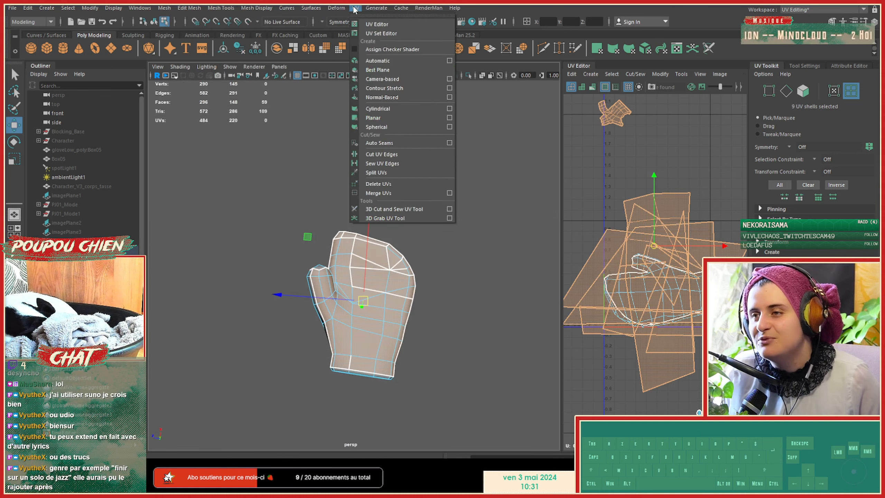
{"action": "left_click", "coordinate": [390, 79]}
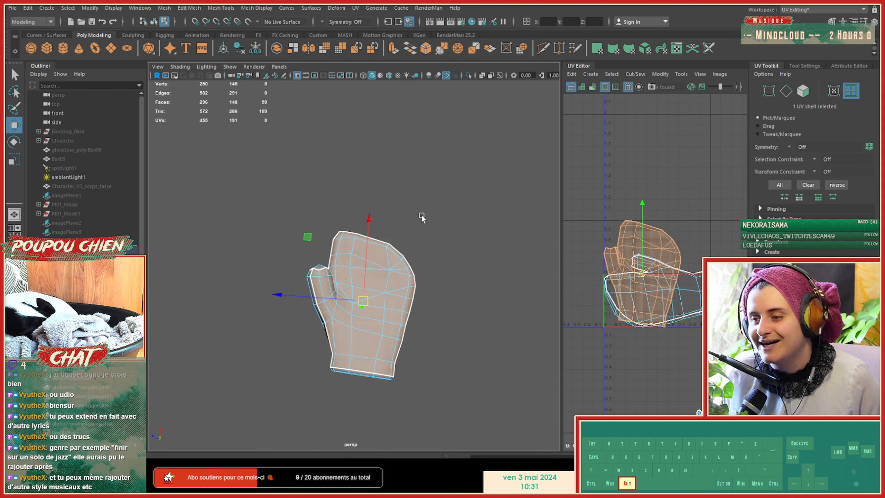
Step: Unfold the palm's UV shell and move it up, clear of the shell for the back of the glove
{"action": "left_click_drag", "start_coordinate": [422, 217], "coordinate": [329, 327], "text": "alt"}
{"action": "right_click_drag", "start_coordinate": [324, 320], "coordinate": [402, 310], "text": "alt"}
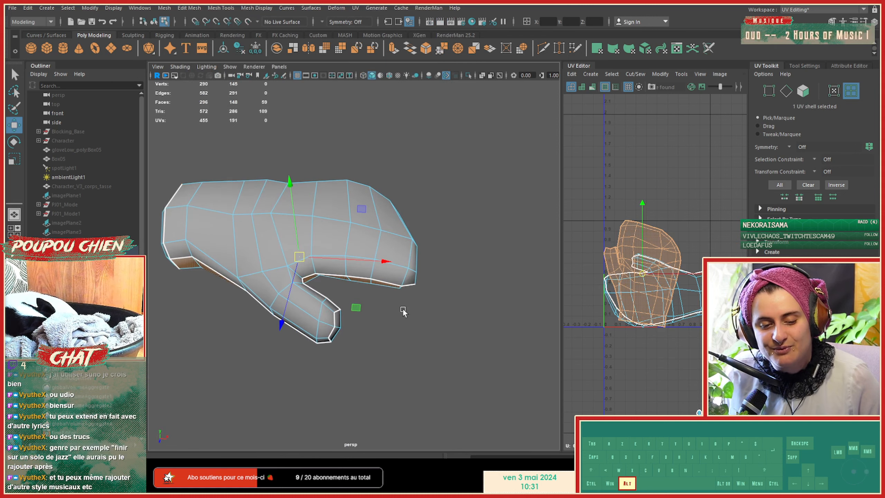
{"action": "middle_click_drag", "start_coordinate": [313, 291], "coordinate": [340, 326], "text": "alt"}
{"action": "right_click_drag", "start_coordinate": [670, 231], "coordinate": [644, 218]}
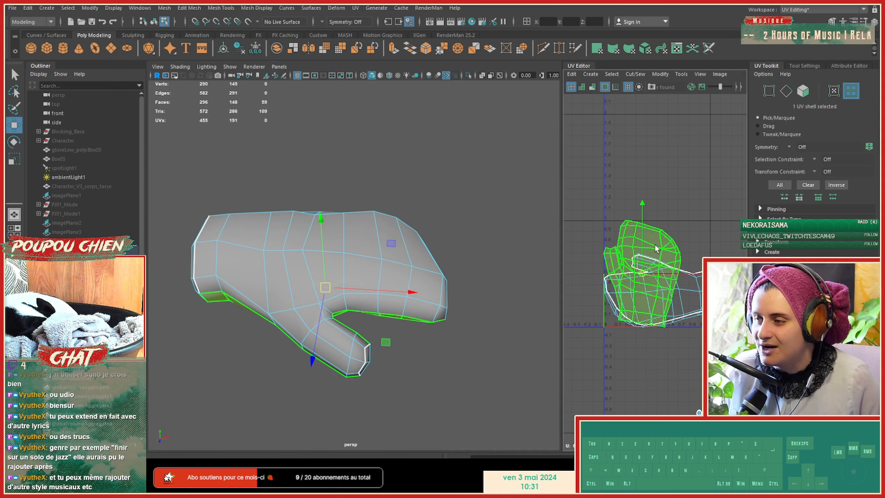
{"action": "right_click_drag", "start_coordinate": [653, 255], "coordinate": [577, 256], "text": "shift"}
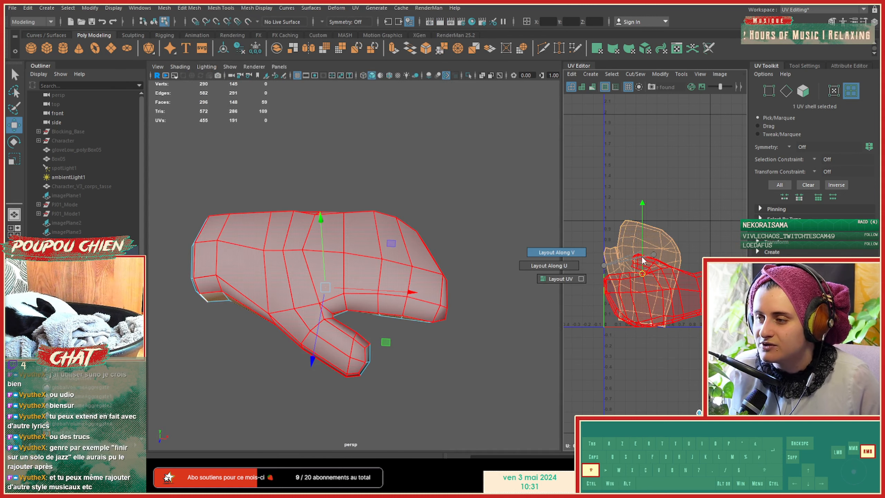
{"action": "right_click_drag", "start_coordinate": [642, 256], "coordinate": [535, 258], "text": "shift"}
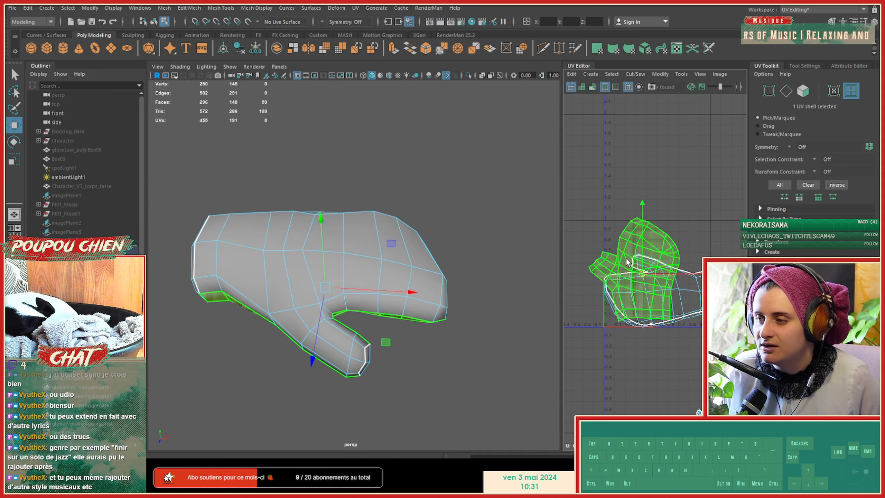
{"action": "key", "text": "w"}
{"action": "left_click_drag", "start_coordinate": [642, 274], "coordinate": [620, 203]}
Step: Unfold the UV shell for the back of the glove and move it to the side, apart from the palm shell
{"action": "left_click", "coordinate": [657, 277]}
{"action": "right_click_drag", "start_coordinate": [662, 282], "coordinate": [509, 279], "text": "shift"}
{"action": "middle_click_drag", "start_coordinate": [674, 300], "coordinate": [650, 268], "text": "alt"}
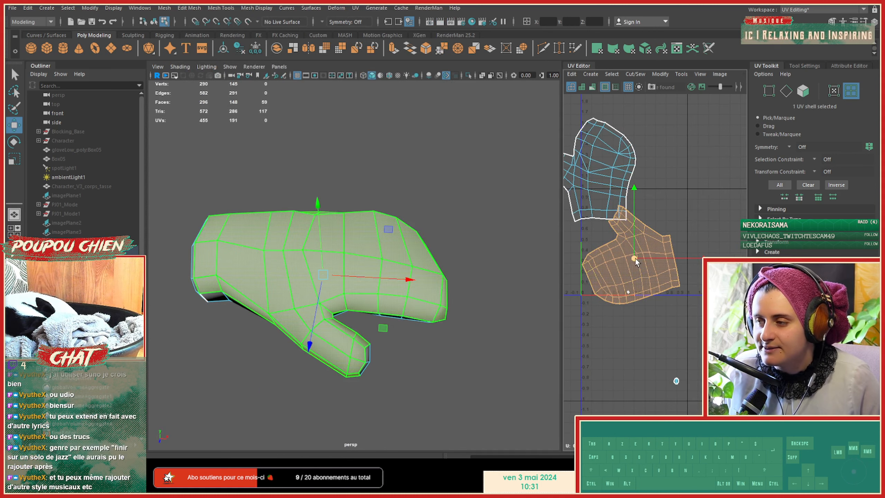
{"action": "left_click_drag", "start_coordinate": [635, 259], "coordinate": [724, 240]}
Step: Move the back-of-glove UV shell farther from the palm shell and unfold the thumb tip's small shell
{"action": "left_click_drag", "start_coordinate": [614, 279], "coordinate": [639, 302]}
{"action": "left_click_drag", "start_coordinate": [341, 326], "coordinate": [278, 307], "text": "alt"}
{"action": "right_click_drag", "start_coordinate": [279, 306], "coordinate": [378, 294], "text": "alt"}
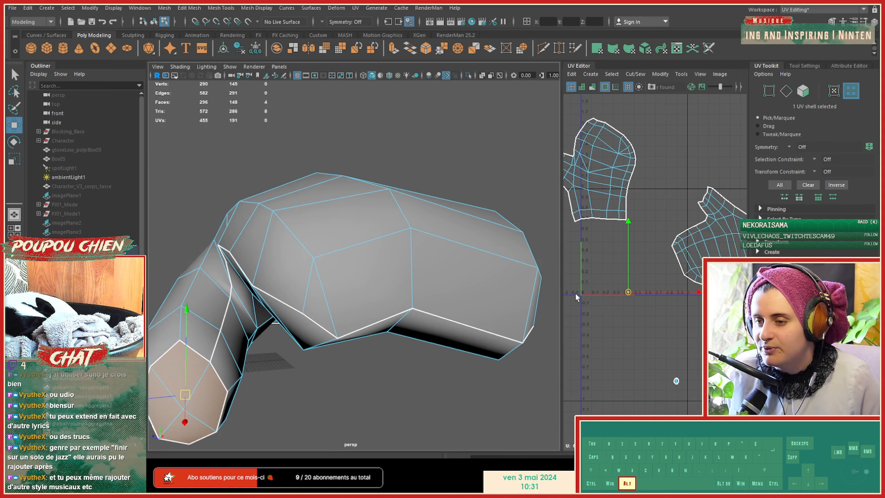
{"action": "right_click_drag", "start_coordinate": [577, 292], "coordinate": [680, 293], "text": "alt"}
{"action": "middle_click_drag", "start_coordinate": [681, 293], "coordinate": [526, 297], "text": "alt"}
{"action": "right_click_drag", "start_coordinate": [630, 297], "coordinate": [519, 278], "text": "shift"}
{"action": "scroll", "coordinate": [660, 298], "scroll_direction": "down", "scroll_amount": 5}
{"action": "scroll", "coordinate": [660, 299], "scroll_direction": "down", "scroll_amount": 3}
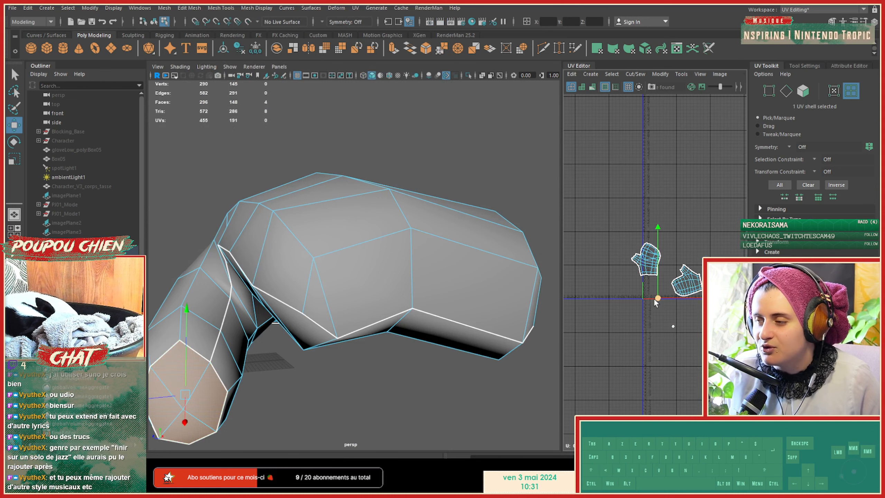
Step: Scale up the thumb tip's UV shell and move it beside the palm shell
{"action": "key", "text": "r"}
{"action": "left_click_drag", "start_coordinate": [798, 298], "coordinate": [804, 299]}
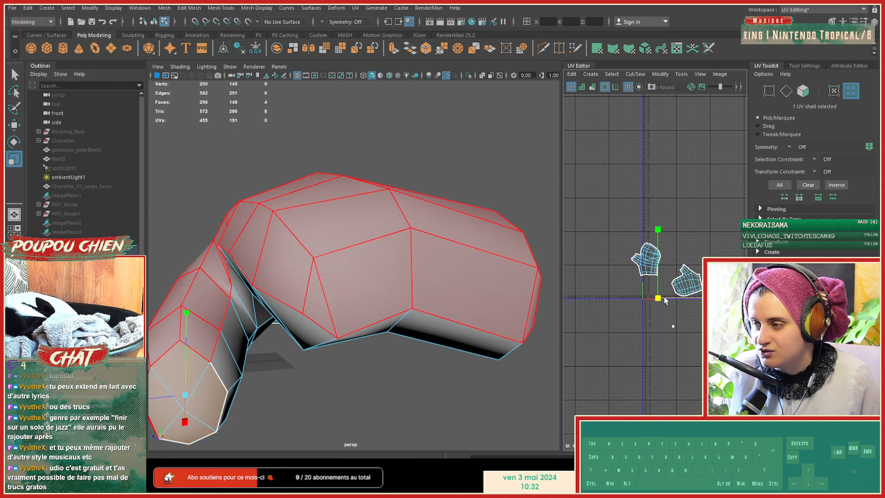
{"action": "left_click_drag", "start_coordinate": [657, 298], "coordinate": [696, 298]}
{"action": "key", "text": "w"}
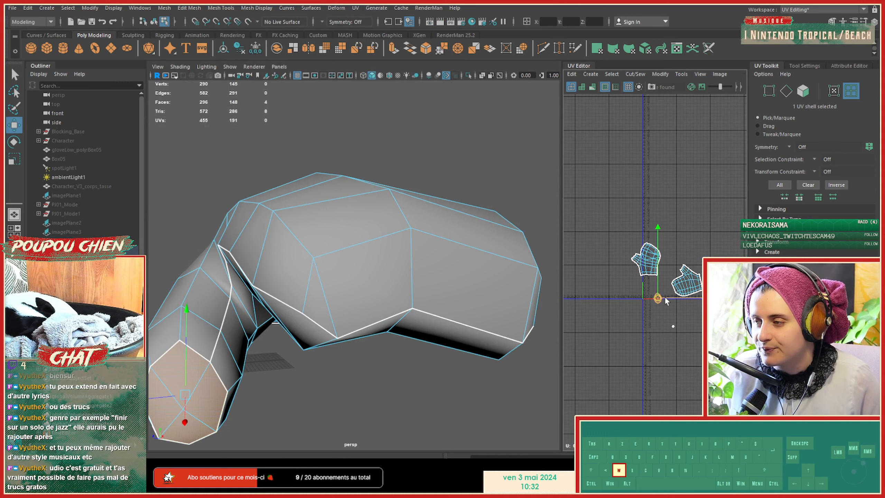
{"action": "left_click_drag", "start_coordinate": [634, 298], "coordinate": [622, 287]}
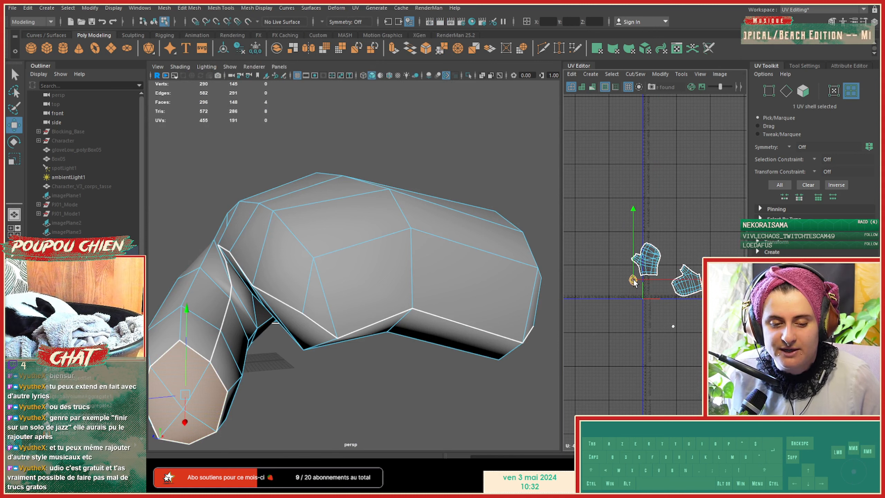
Step: Switch to the browser, enlarge the shared imgur image to view it, and return to Maya
{"action": "left_click_drag", "start_coordinate": [462, 229], "coordinate": [351, 282], "text": "alt"}
{"action": "right_click_drag", "start_coordinate": [351, 282], "coordinate": [399, 283], "text": "alt"}
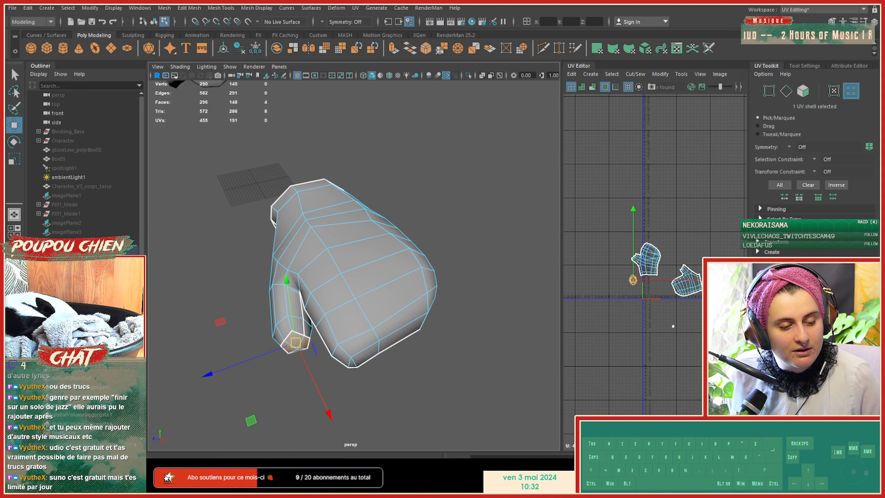
{"action": "left_click_drag", "start_coordinate": [7, 5], "coordinate": [370, 4]}
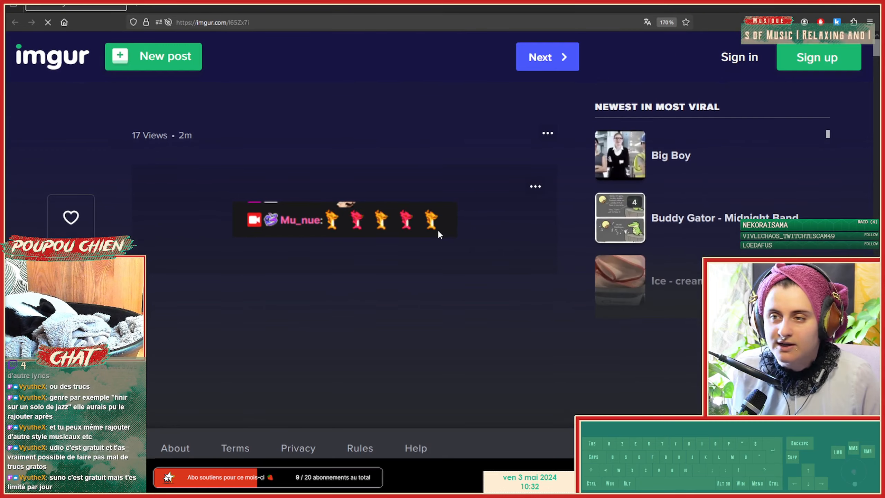
{"action": "scroll", "coordinate": [373, 233], "scroll_direction": "up", "scroll_amount": 1, "text": "ctrl"}
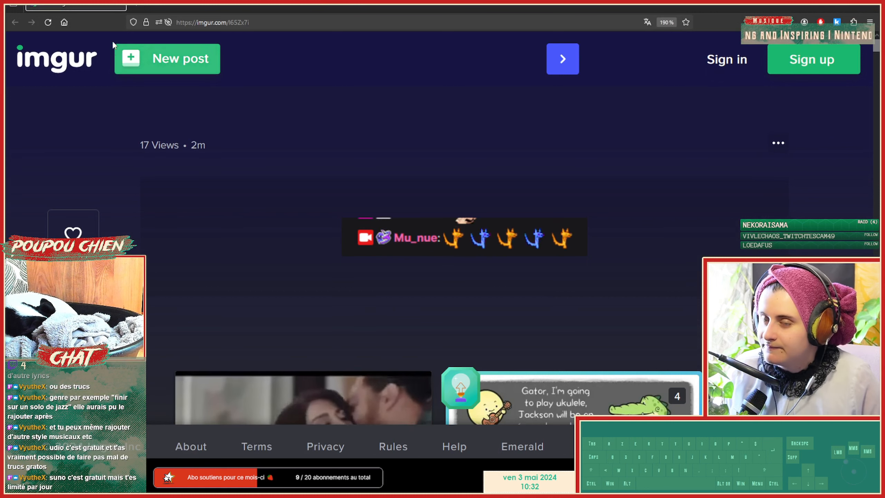
{"action": "key", "text": "alt+Tab"}
Step: Select the back-of-glove UV shell, rotate it to mirror the palm shell and move it right next to it
{"action": "middle_click_drag", "start_coordinate": [657, 313], "coordinate": [634, 305], "text": "alt"}
{"action": "right_click_drag", "start_coordinate": [634, 304], "coordinate": [672, 303], "text": "alt"}
{"action": "mouse_move", "coordinate": [268, 308]}
{"action": "right_mouse_down", "text": "alt"}
{"action": "mouse_move", "coordinate": [296, 307]}
{"action": "mouse_move", "coordinate": [264, 300]}
{"action": "right_mouse_up", "text": "alt"}
{"action": "left_click_drag", "start_coordinate": [264, 300], "coordinate": [341, 275], "text": "alt"}
{"action": "right_click_drag", "start_coordinate": [341, 275], "coordinate": [411, 294], "text": "alt"}
{"action": "left_click_drag", "start_coordinate": [411, 295], "coordinate": [433, 294], "text": "alt"}
{"action": "right_click_drag", "start_coordinate": [411, 225], "coordinate": [467, 204]}
{"action": "right_click_drag", "start_coordinate": [655, 206], "coordinate": [686, 226]}
{"action": "left_click_drag", "start_coordinate": [576, 233], "coordinate": [685, 364]}
{"action": "left_click", "coordinate": [677, 294]}
{"action": "key", "text": "e"}
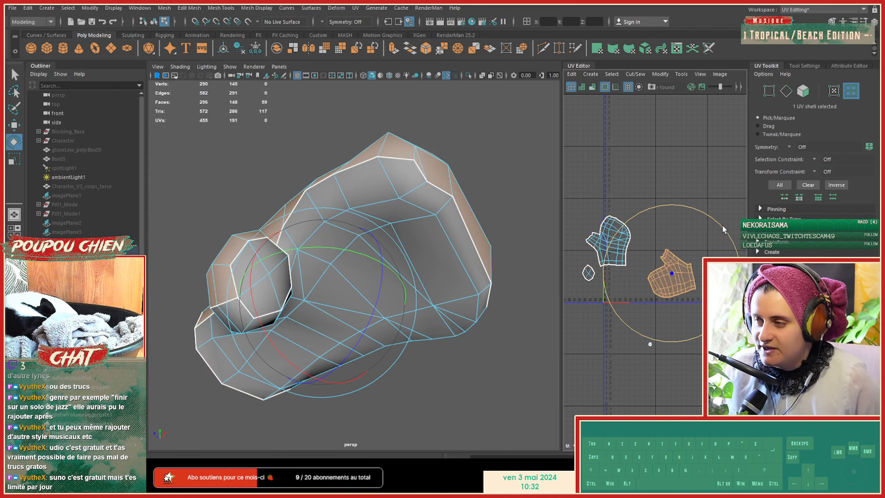
{"action": "left_click_drag", "start_coordinate": [714, 283], "coordinate": [700, 325]}
{"action": "key", "text": "w"}
{"action": "left_click_drag", "start_coordinate": [672, 271], "coordinate": [653, 246]}
Step: Select the four side seam edges shared by the palm and back shells and stitch the two shells together
{"action": "scroll", "coordinate": [651, 265], "scroll_direction": "up", "scroll_amount": 6}
{"action": "right_click", "coordinate": [653, 270]}
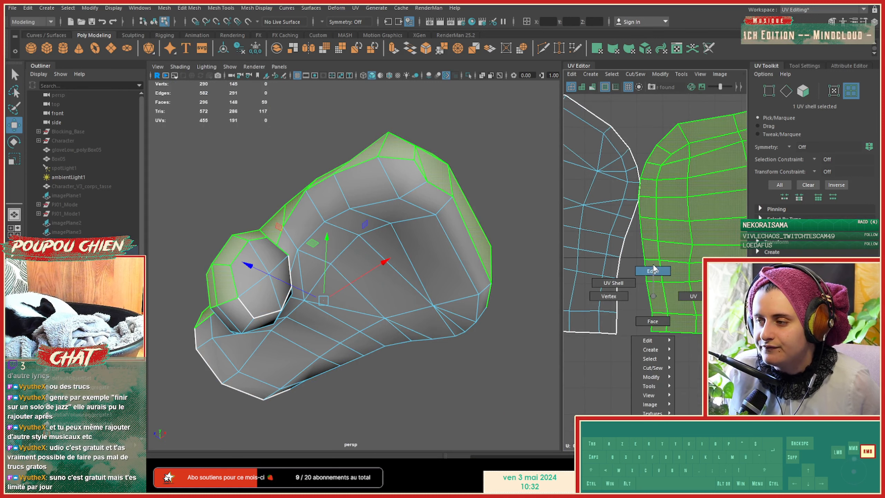
{"action": "left_click", "coordinate": [653, 270]}
{"action": "left_click_drag", "start_coordinate": [292, 230], "coordinate": [209, 212], "text": "alt"}
{"action": "left_click", "coordinate": [211, 200]}
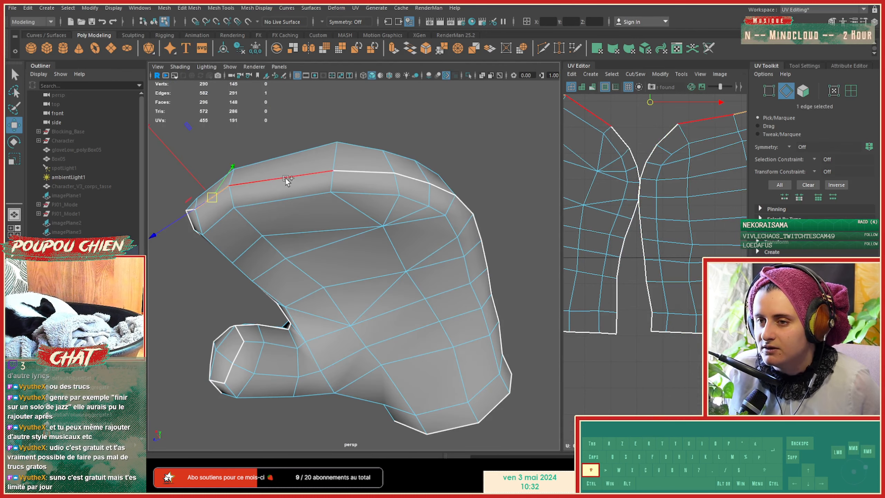
{"action": "left_click", "coordinate": [287, 179], "text": "shift"}
{"action": "left_click", "coordinate": [360, 170], "text": "shift"}
{"action": "left_click_drag", "start_coordinate": [376, 179], "coordinate": [322, 233], "text": "alt"}
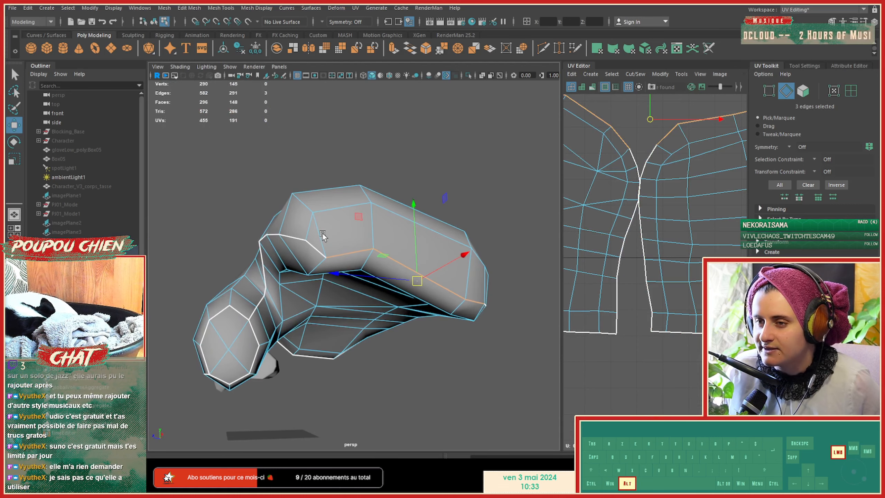
{"action": "left_click", "coordinate": [315, 247], "text": "shift"}
{"action": "right_click", "coordinate": [644, 200], "text": "shift"}
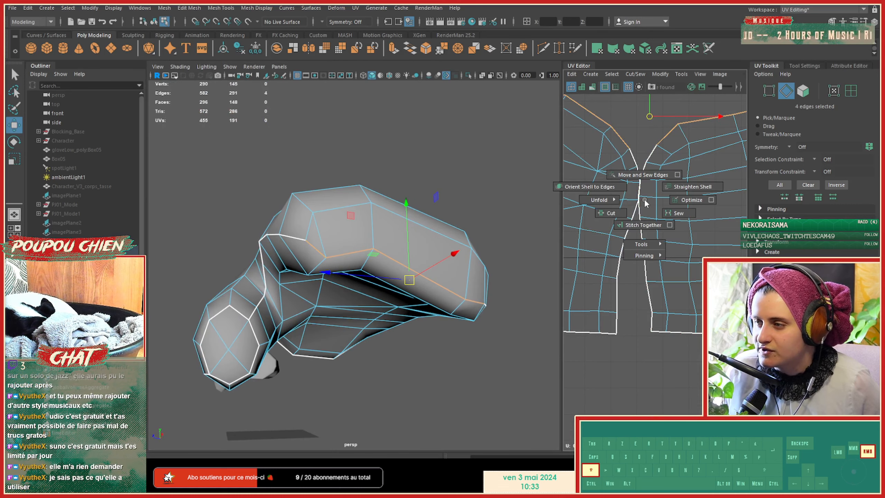
{"action": "right_click_drag", "start_coordinate": [645, 202], "coordinate": [632, 223], "text": "shift"}
Step: Unfold the merged palm-and-back UV shell and move it down in the UV layout
{"action": "left_click", "coordinate": [612, 188]}
{"action": "right_click_drag", "start_coordinate": [610, 195], "coordinate": [449, 179]}
{"action": "scroll", "coordinate": [669, 272], "scroll_direction": "down", "scroll_amount": 3}
{"action": "scroll", "coordinate": [669, 272], "scroll_direction": "down", "scroll_amount": 4}
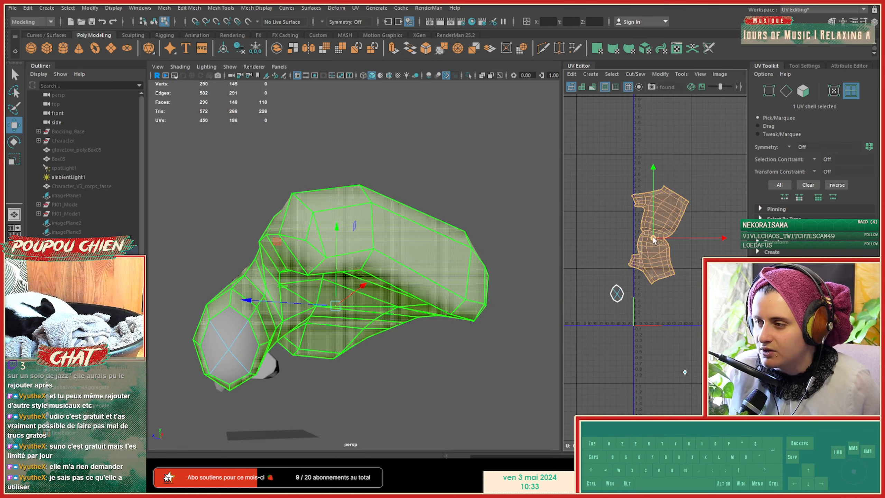
{"action": "left_click_drag", "start_coordinate": [656, 238], "coordinate": [659, 281]}
{"action": "scroll", "coordinate": [660, 281], "scroll_direction": "up", "scroll_amount": 6}
{"action": "scroll", "coordinate": [660, 283], "scroll_direction": "down", "scroll_amount": 4}
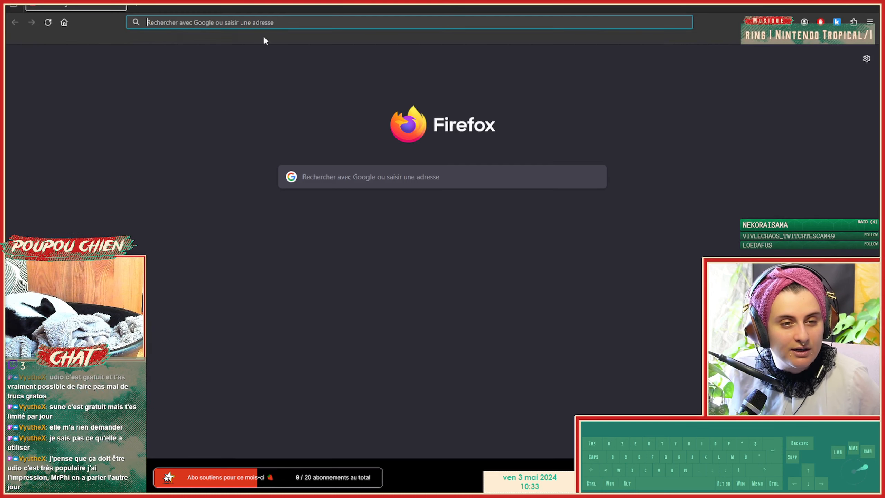
{"action": "left_click_drag", "start_coordinate": [258, 10], "coordinate": [1, 21]}
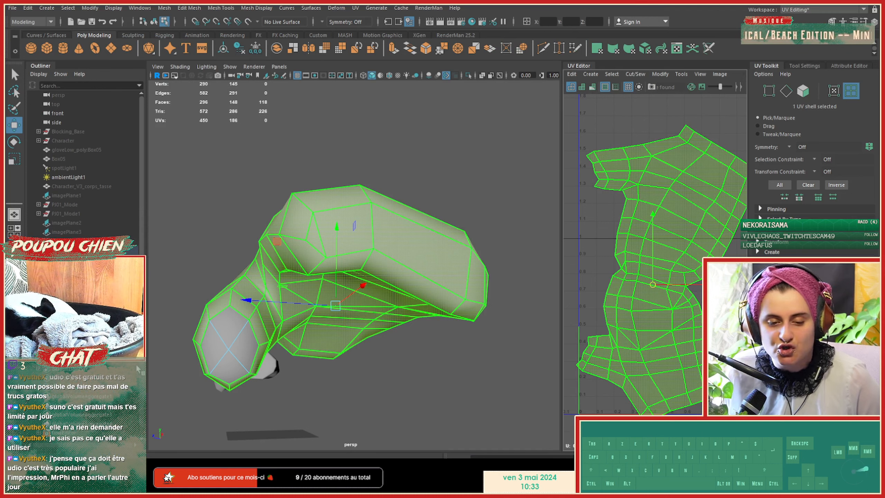
Step: Select the border edges of the thumb and stitch the thumb tip's shell onto the merged glove shell
{"action": "left_click_drag", "start_coordinate": [345, 259], "coordinate": [381, 269], "text": "alt"}
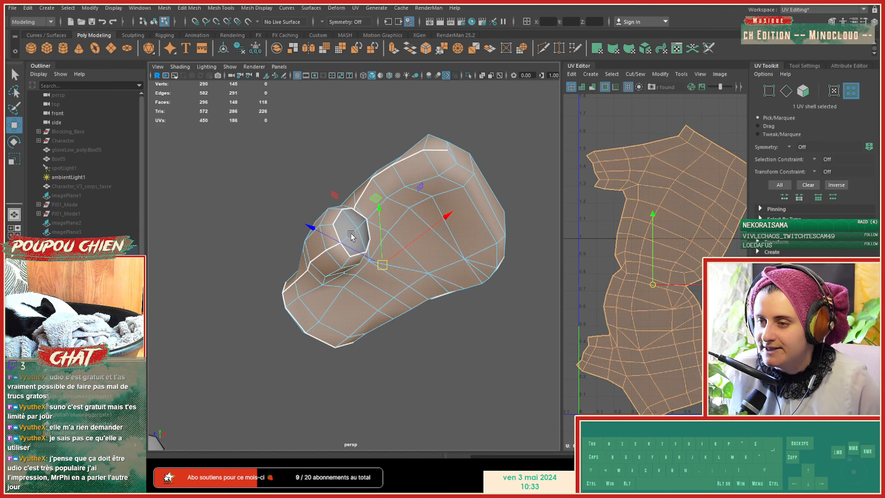
{"action": "left_click", "coordinate": [351, 233]}
{"action": "middle_click_drag", "start_coordinate": [645, 244], "coordinate": [669, 271], "text": "alt"}
{"action": "right_click_drag", "start_coordinate": [650, 237], "coordinate": [618, 209]}
{"action": "left_click", "coordinate": [622, 211]}
{"action": "left_click", "coordinate": [621, 201]}
{"action": "left_click", "coordinate": [619, 196], "text": "shift"}
{"action": "scroll", "coordinate": [625, 271], "scroll_direction": "down", "scroll_amount": 2}
Step: Unfold the merged glove shell with its thumb tip attached and nudge it into place
{"action": "right_click_drag", "start_coordinate": [632, 250], "coordinate": [608, 233]}
{"action": "left_click", "coordinate": [670, 220]}
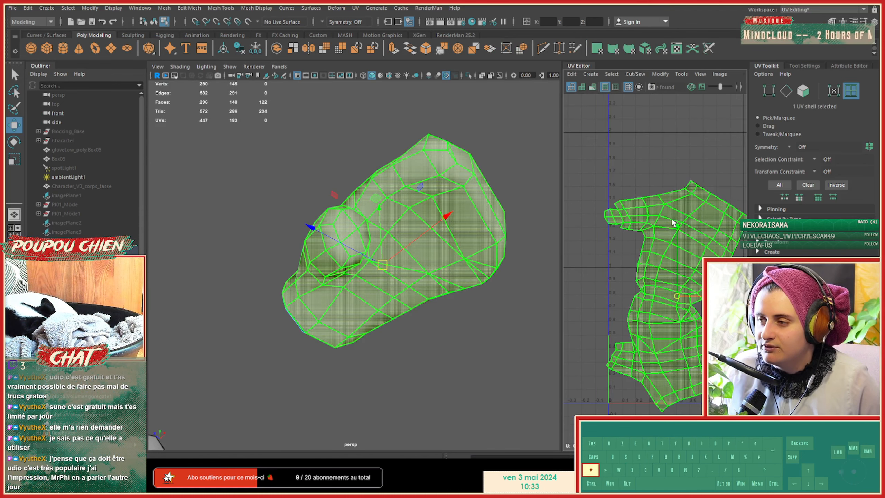
{"action": "right_click_drag", "start_coordinate": [670, 219], "coordinate": [570, 221], "text": "shift"}
{"action": "scroll", "coordinate": [692, 296], "scroll_direction": "down", "scroll_amount": 3}
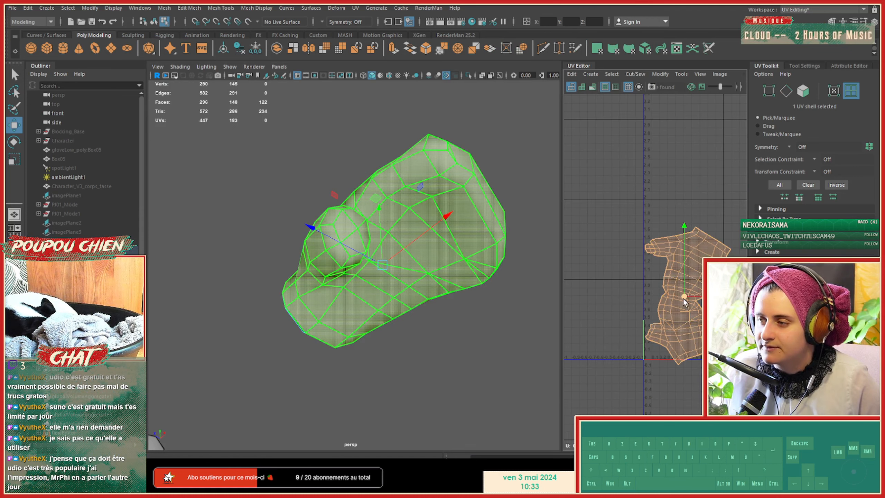
{"action": "mouse_move", "coordinate": [683, 299]}
{"action": "left_mouse_down"}
{"action": "mouse_move", "coordinate": [669, 308]}
{"action": "mouse_move", "coordinate": [679, 303]}
{"action": "left_mouse_up"}
Step: Select one border edge of the remaining tiny shell and stitch that shell onto the main glove shell
{"action": "middle_click_drag", "start_coordinate": [688, 356], "coordinate": [642, 247], "text": "alt"}
{"action": "scroll", "coordinate": [644, 284], "scroll_direction": "up", "scroll_amount": 3}
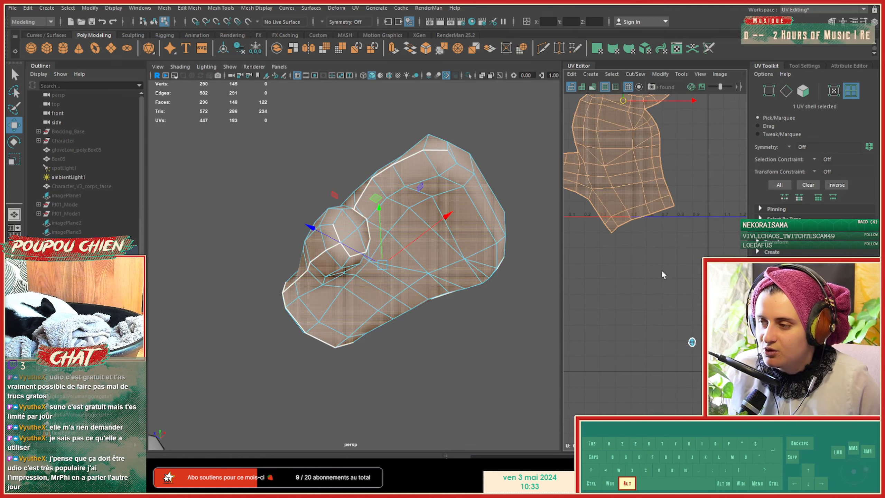
{"action": "left_click_drag", "start_coordinate": [289, 308], "coordinate": [349, 294], "text": "alt"}
{"action": "right_click_drag", "start_coordinate": [334, 225], "coordinate": [334, 201]}
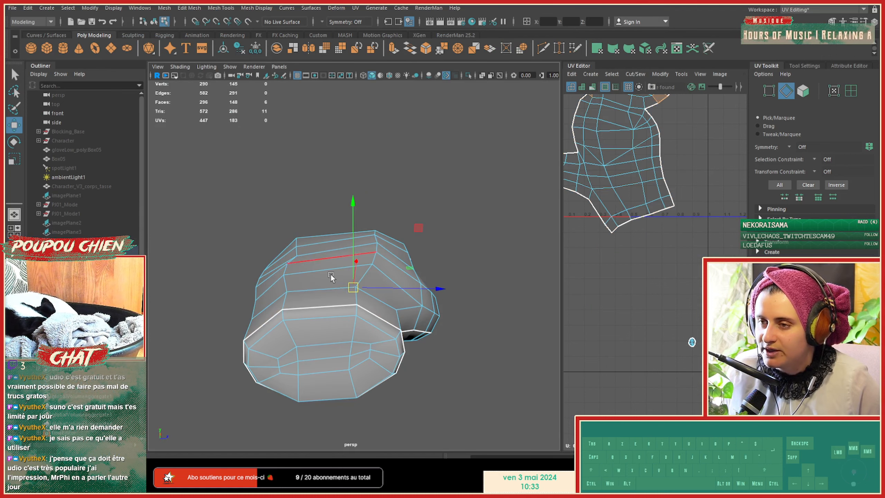
{"action": "left_click", "coordinate": [329, 305]}
{"action": "right_click_drag", "start_coordinate": [677, 189], "coordinate": [675, 224], "text": "shift"}
Step: Select the complete glove shell, scale it down and move it inside the 0–1 UV tile
{"action": "scroll", "coordinate": [674, 243], "scroll_direction": "down", "scroll_amount": 3}
{"action": "middle_click_drag", "start_coordinate": [659, 180], "coordinate": [657, 295], "text": "alt"}
{"action": "right_click_drag", "start_coordinate": [672, 203], "coordinate": [620, 223], "text": "alt"}
{"action": "left_click", "coordinate": [620, 224]}
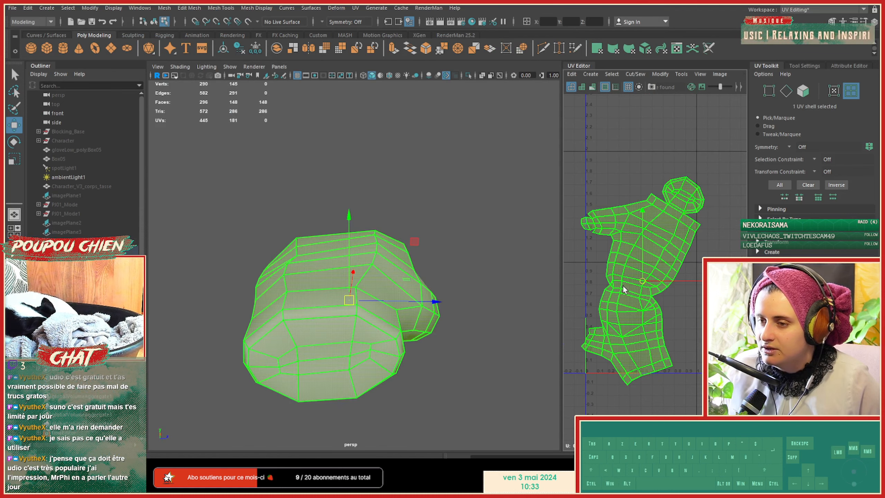
{"action": "key", "text": "r"}
{"action": "left_click_drag", "start_coordinate": [642, 281], "coordinate": [613, 306]}
{"action": "key", "text": "w"}
{"action": "left_click", "coordinate": [612, 305]}
{"action": "middle_click_drag", "start_coordinate": [611, 324], "coordinate": [628, 284], "text": "alt"}
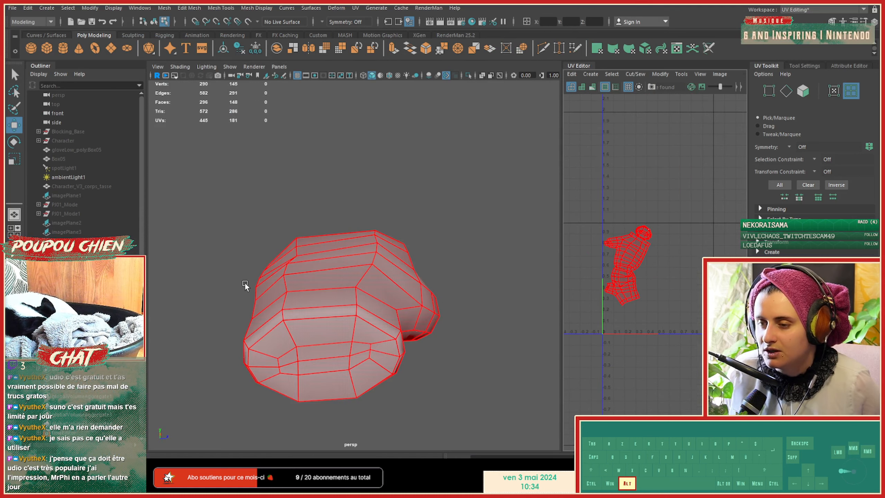
Step: Return to object mode and delete the other glove, the one with the tangled UVs
{"action": "left_click_drag", "start_coordinate": [245, 283], "coordinate": [400, 289], "text": "alt"}
{"action": "right_click_drag", "start_coordinate": [401, 289], "coordinate": [286, 276], "text": "alt"}
{"action": "left_click_drag", "start_coordinate": [286, 276], "coordinate": [290, 270], "text": "alt"}
{"action": "middle_click_drag", "start_coordinate": [290, 270], "coordinate": [318, 273], "text": "alt"}
{"action": "right_click_drag", "start_coordinate": [319, 273], "coordinate": [334, 279], "text": "alt"}
{"action": "left_click_drag", "start_coordinate": [333, 279], "coordinate": [325, 276], "text": "alt"}
{"action": "middle_click_drag", "start_coordinate": [325, 276], "coordinate": [358, 296], "text": "alt"}
{"action": "right_click_drag", "start_coordinate": [466, 292], "coordinate": [481, 209]}
{"action": "left_click", "coordinate": [480, 208]}
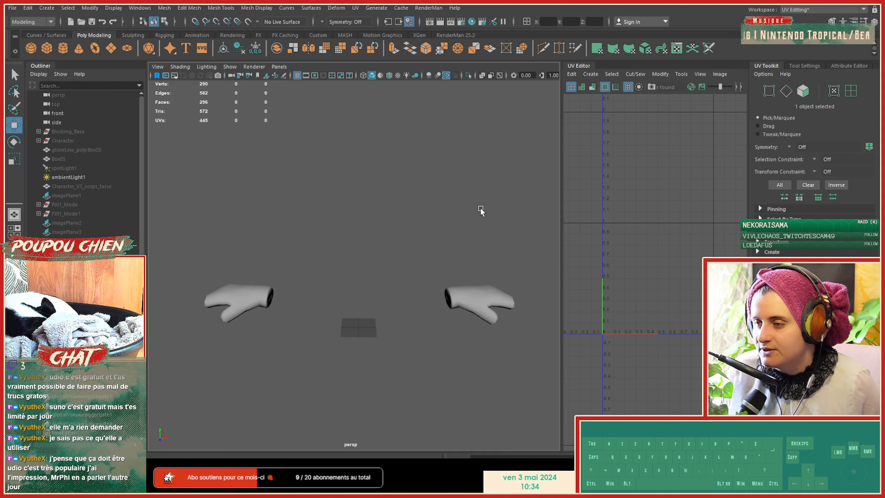
{"action": "left_click", "coordinate": [257, 296]}
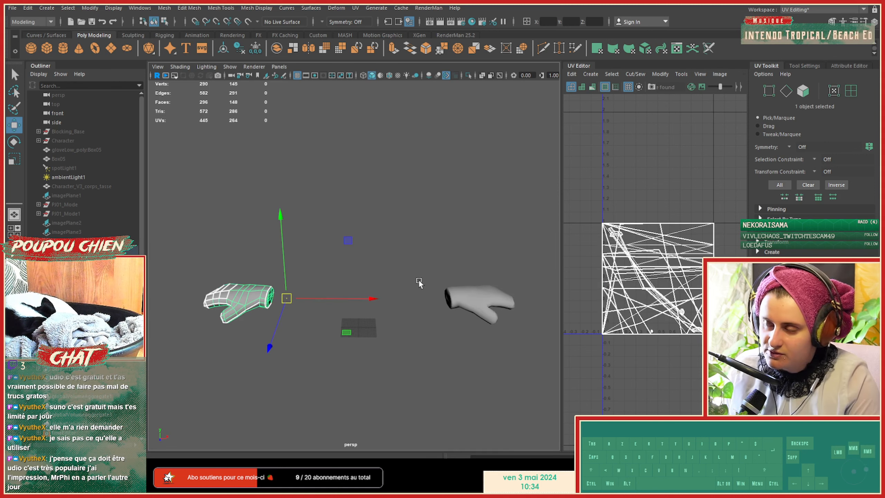
{"action": "key", "text": "Delete"}
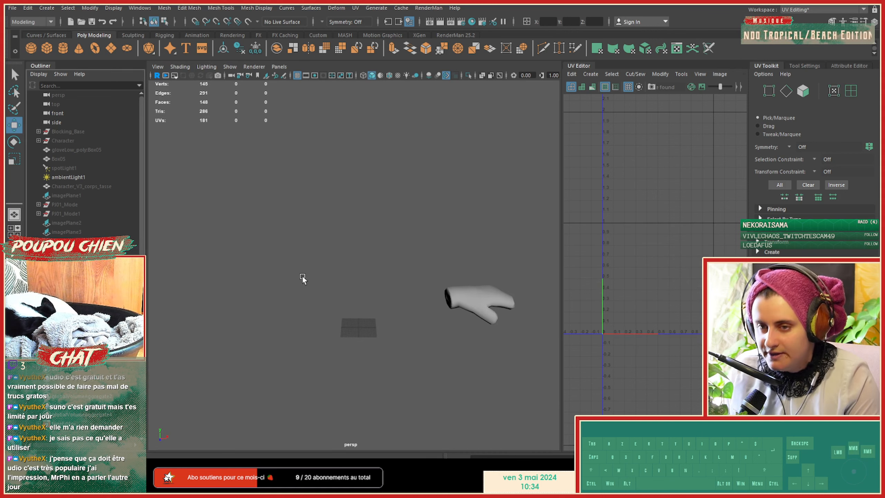
Step: Select the remaining glove and open the Channel Box / Layer Editor, placing its window clear of the view
{"action": "left_click", "coordinate": [479, 301]}
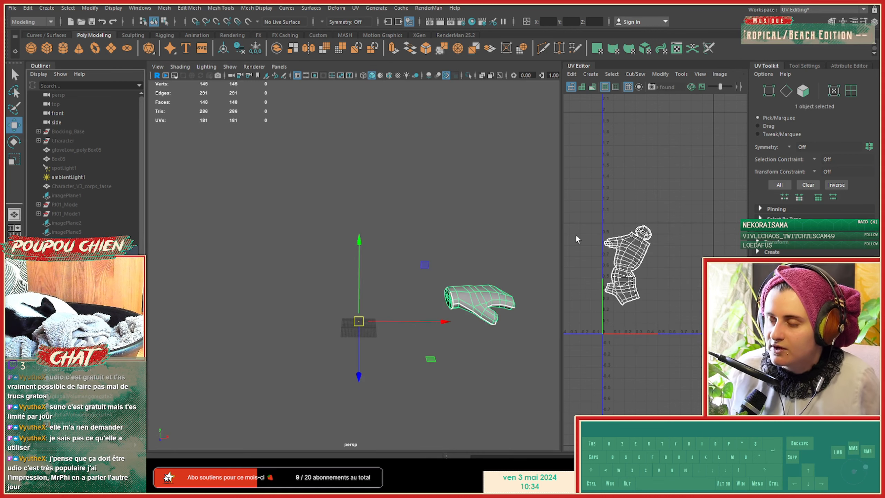
{"action": "left_click_drag", "start_coordinate": [362, 238], "coordinate": [384, 310], "text": "alt"}
{"action": "key", "text": "f"}
{"action": "middle_click_drag", "start_coordinate": [386, 314], "coordinate": [443, 256], "text": "alt"}
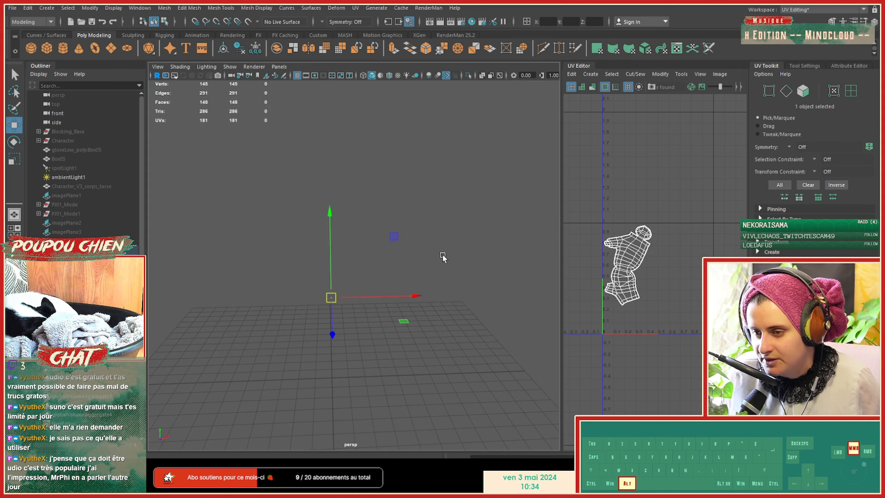
{"action": "left_click_drag", "start_coordinate": [435, 260], "coordinate": [352, 277], "text": "alt"}
{"action": "left_click", "coordinate": [62, 35]}
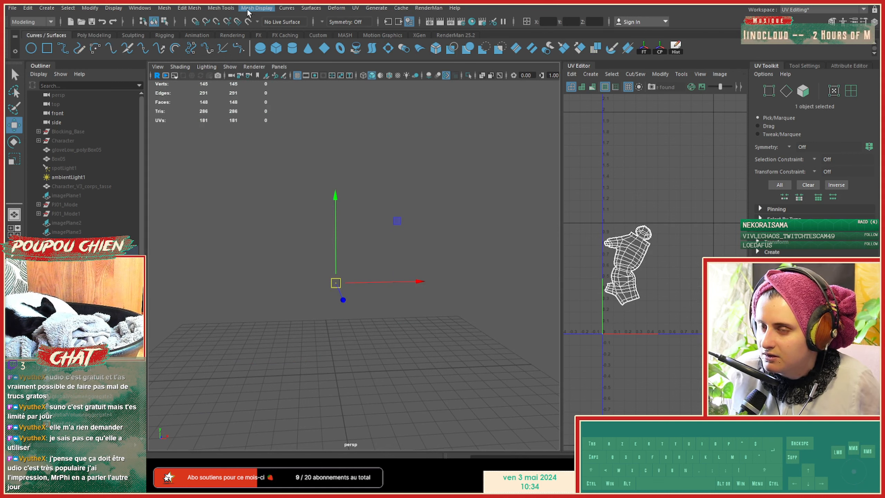
{"action": "left_click", "coordinate": [158, 9]}
{"action": "mouse_move", "coordinate": [139, 7]}
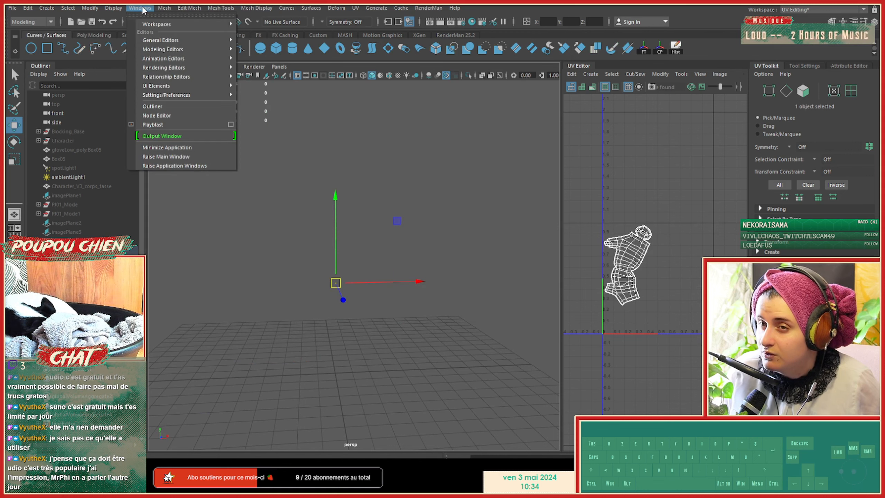
{"action": "mouse_move", "coordinate": [210, 40]}
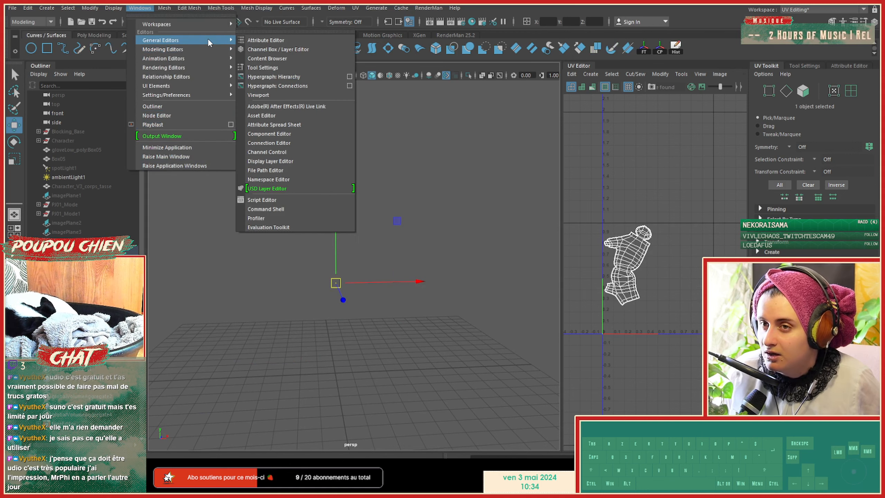
{"action": "left_click", "coordinate": [282, 49]}
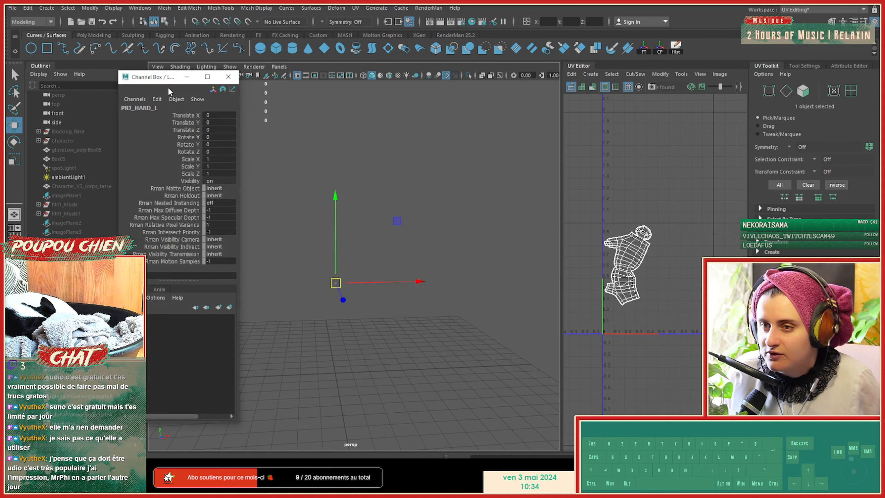
{"action": "left_click_drag", "start_coordinate": [168, 80], "coordinate": [99, 80]}
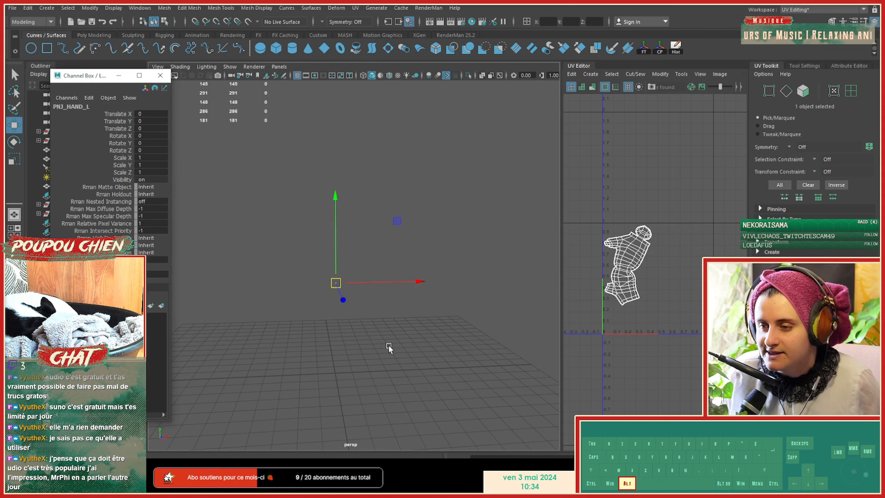
Step: Snap the glove's pivot to the centre of the grid
{"action": "middle_click_drag", "start_coordinate": [389, 344], "coordinate": [420, 320], "text": "alt"}
{"action": "key", "text": "x"}
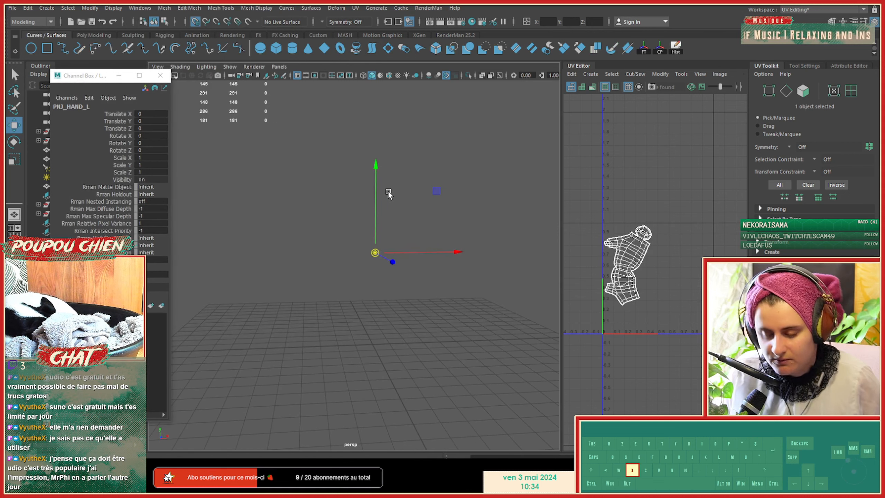
{"action": "left_click_drag", "start_coordinate": [389, 193], "coordinate": [409, 332]}
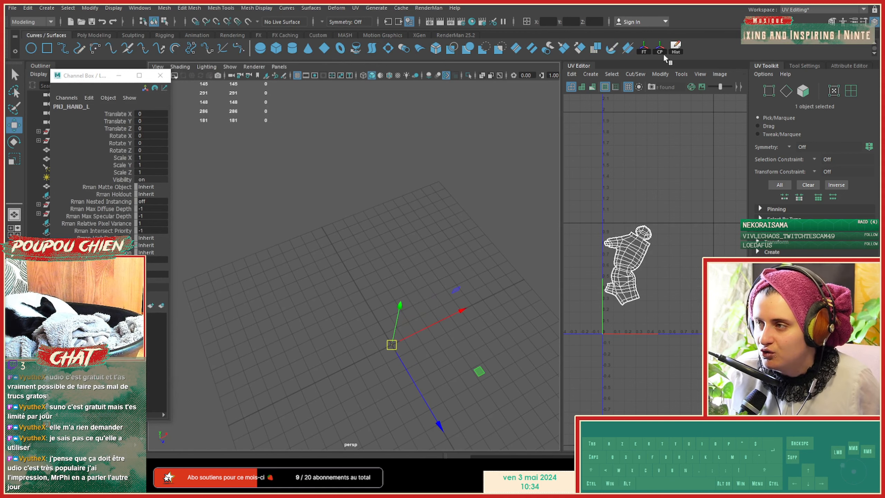
Step: Move the Channel Box window beside the UV editor and duplicate the remaining glove
{"action": "right_click_drag", "start_coordinate": [418, 263], "coordinate": [251, 298], "text": "alt"}
{"action": "left_click_drag", "start_coordinate": [441, 315], "coordinate": [378, 297], "text": "alt"}
{"action": "left_click_drag", "start_coordinate": [96, 80], "coordinate": [522, 82]}
{"action": "key", "text": "ctrl+d"}
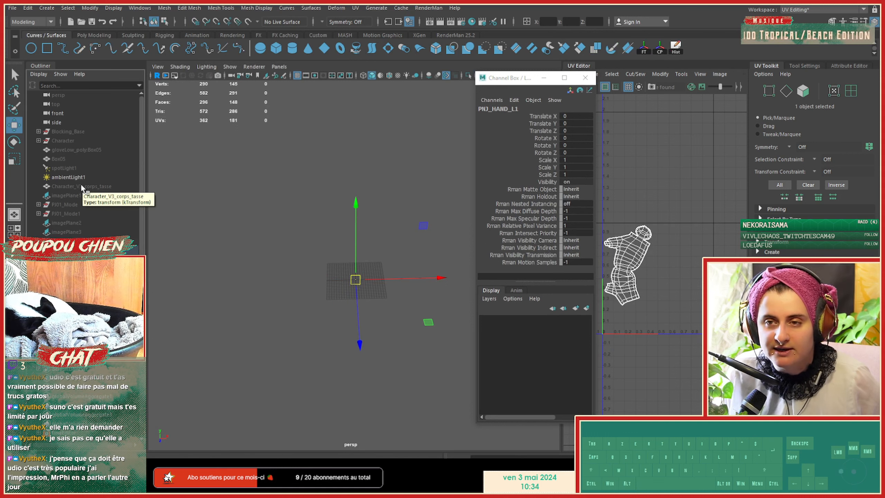
Step: Reorder the PNJ01_blocking group to just below the persp camera in the Outliner, expand it and select PNJ_HAND_L1
{"action": "left_click", "coordinate": [82, 250]}
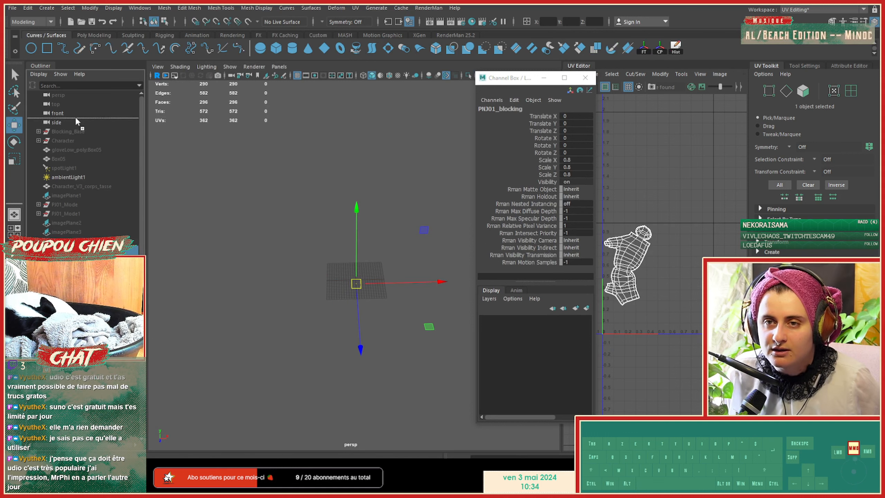
{"action": "mouse_move", "coordinate": [76, 118]}
{"action": "left_mouse_down"}
{"action": "mouse_move", "coordinate": [76, 128]}
{"action": "mouse_move", "coordinate": [76, 91]}
{"action": "mouse_move", "coordinate": [78, 102]}
{"action": "left_mouse_up"}
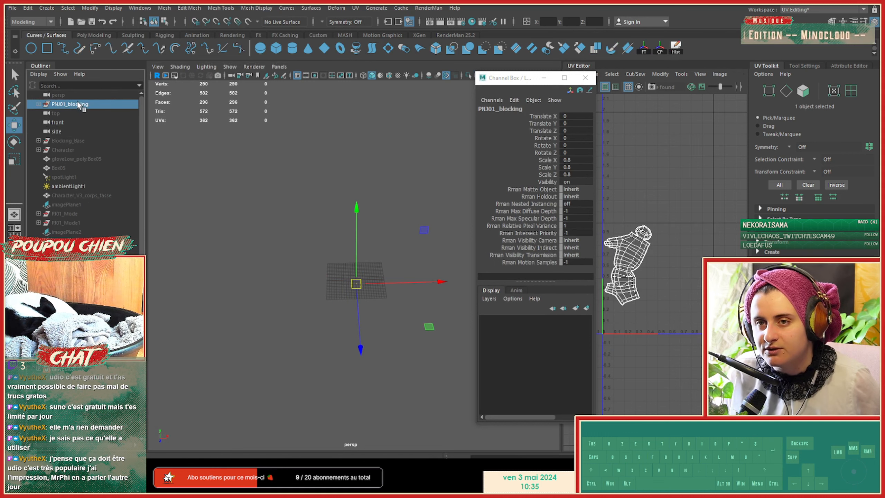
{"action": "left_click", "coordinate": [38, 104]}
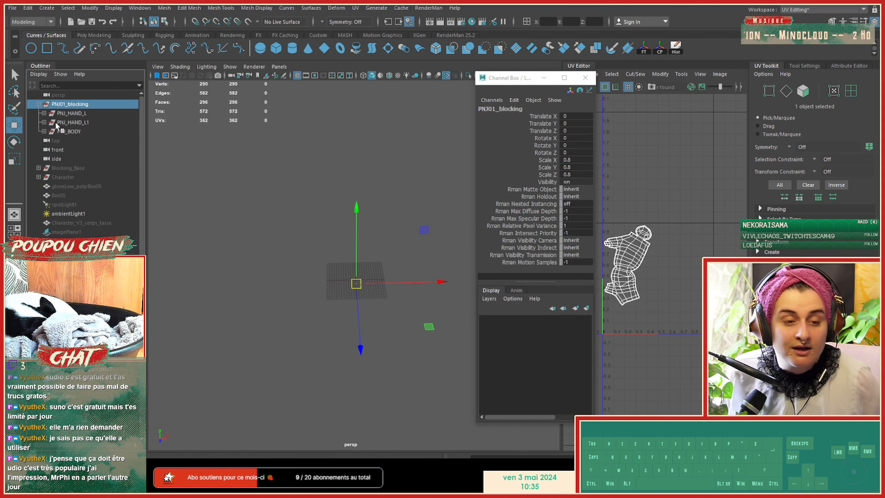
{"action": "left_click", "coordinate": [66, 113]}
{"action": "left_click", "coordinate": [86, 122]}
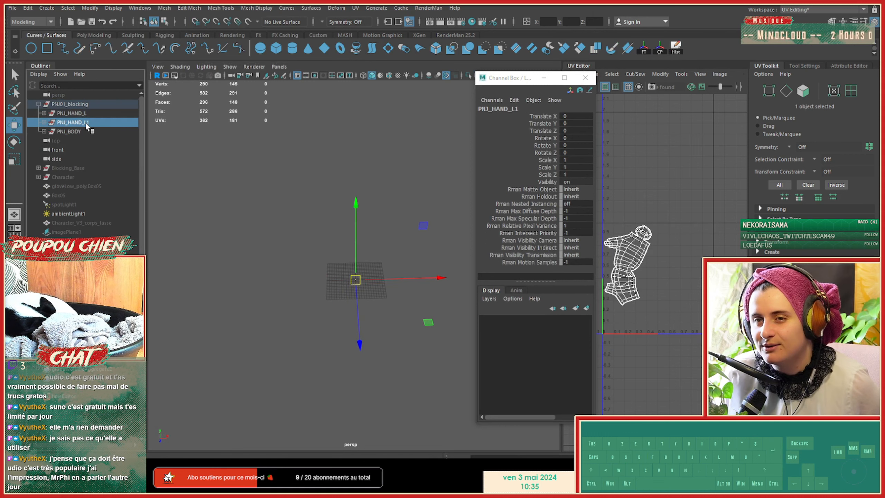
Step: Mirror the duplicated glove across the grid centre by setting its Scale X to -1
{"action": "left_click", "coordinate": [576, 160]}
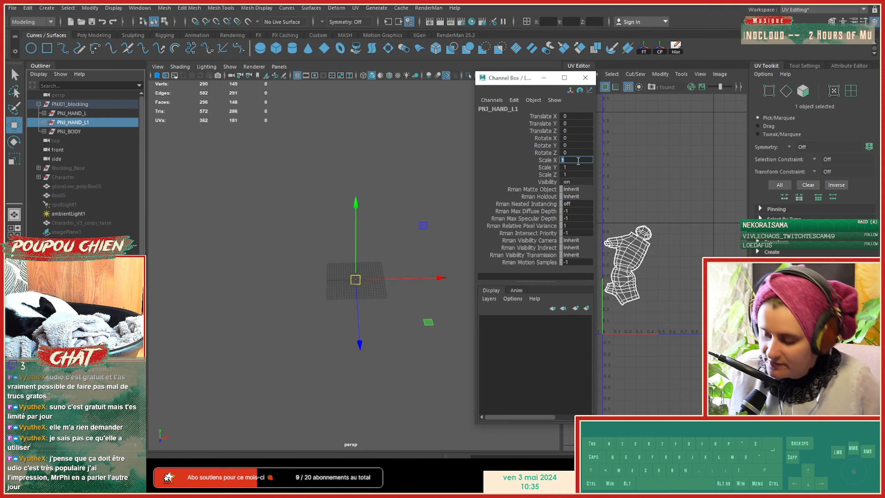
{"action": "type", "text": "-1"}
{"action": "key", "text": "Return"}
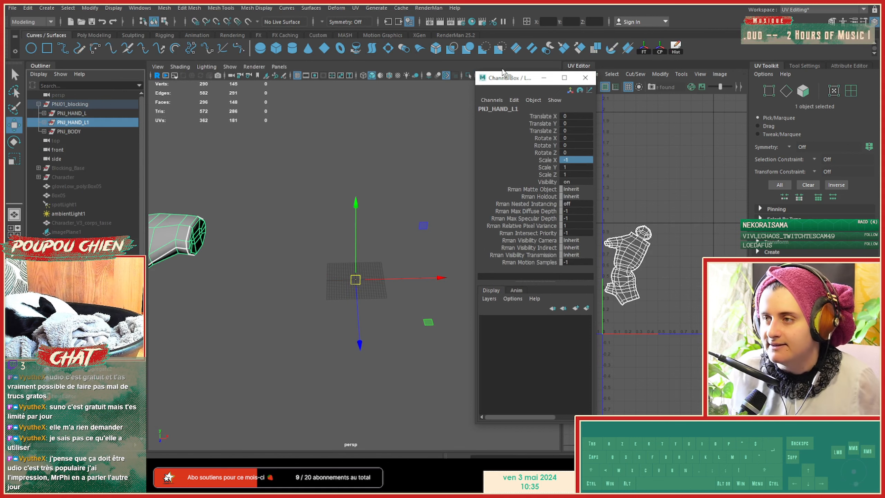
Step: Freeze the mirrored glove's transformations and delete its history
{"action": "left_click_drag", "start_coordinate": [502, 78], "coordinate": [727, 80]}
{"action": "left_click_drag", "start_coordinate": [376, 230], "coordinate": [287, 256], "text": "alt"}
{"action": "middle_click_drag", "start_coordinate": [236, 234], "coordinate": [284, 232], "text": "alt"}
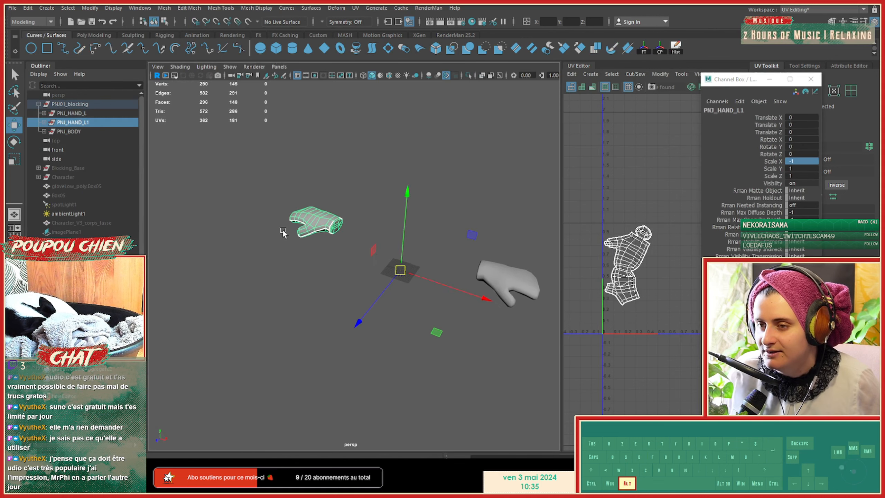
{"action": "right_click_drag", "start_coordinate": [284, 233], "coordinate": [330, 241], "text": "alt"}
{"action": "left_click_drag", "start_coordinate": [331, 240], "coordinate": [417, 257], "text": "alt"}
{"action": "middle_click_drag", "start_coordinate": [416, 257], "coordinate": [495, 278], "text": "alt"}
{"action": "right_click_drag", "start_coordinate": [493, 276], "coordinate": [474, 258], "text": "alt"}
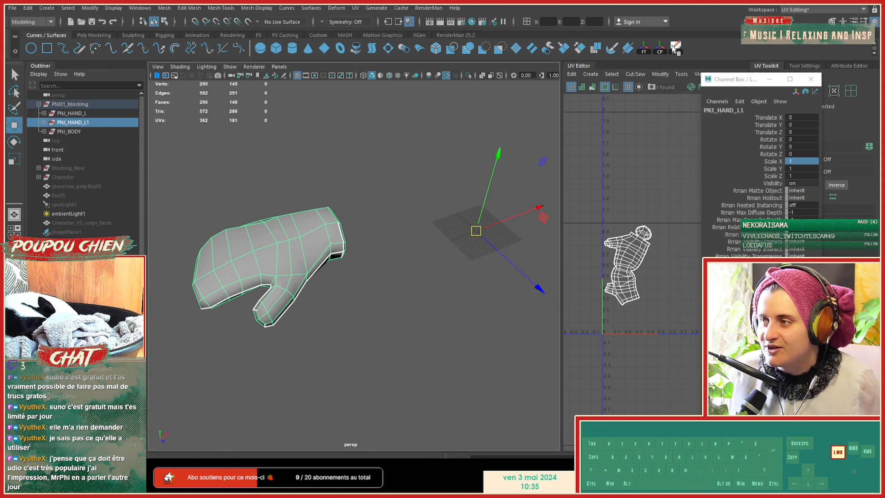
{"action": "left_click_drag", "start_coordinate": [470, 291], "coordinate": [488, 276], "text": "alt"}
Step: Select the mirrored glove's UV shell and close the Channel Box window
{"action": "right_click", "coordinate": [633, 249]}
{"action": "right_click_drag", "start_coordinate": [632, 247], "coordinate": [606, 234]}
{"action": "left_click_drag", "start_coordinate": [606, 221], "coordinate": [642, 300]}
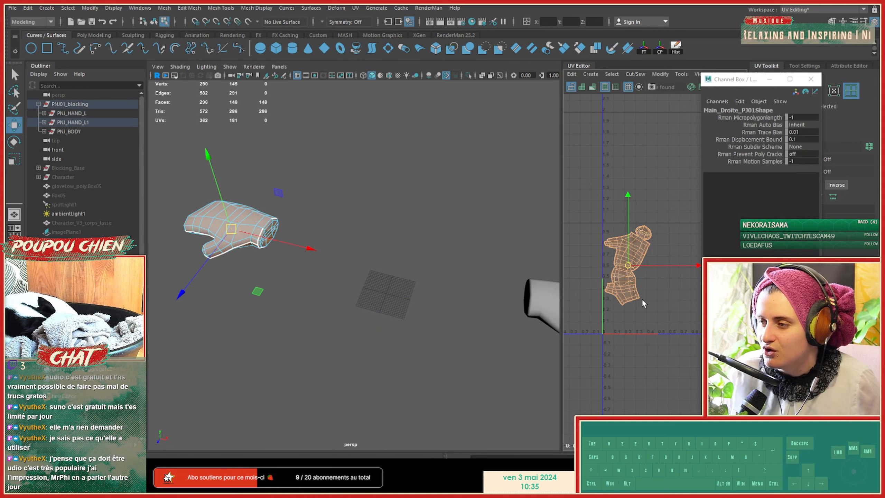
{"action": "left_click_drag", "start_coordinate": [725, 86], "coordinate": [226, 170]}
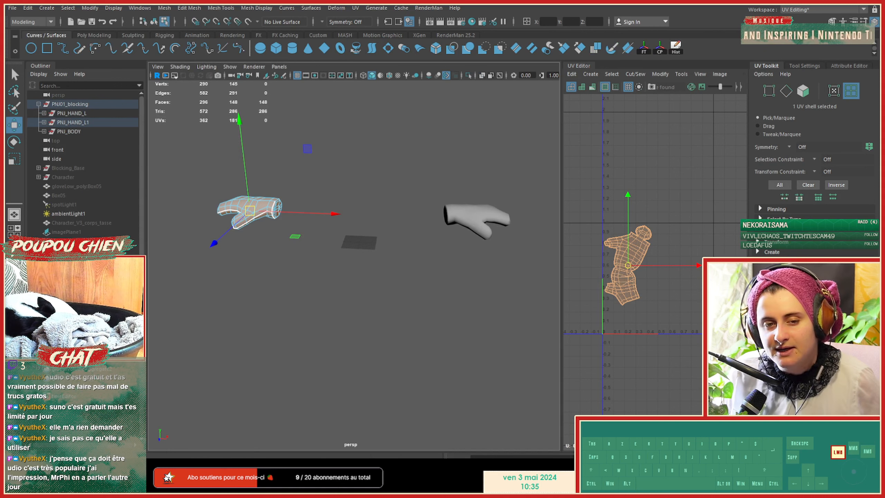
Step: Return to object mode, select both gloves and pick one of their stacked UV shells
{"action": "right_click", "coordinate": [335, 190]}
{"action": "right_click_drag", "start_coordinate": [264, 205], "coordinate": [303, 185]}
{"action": "key", "text": "w"}
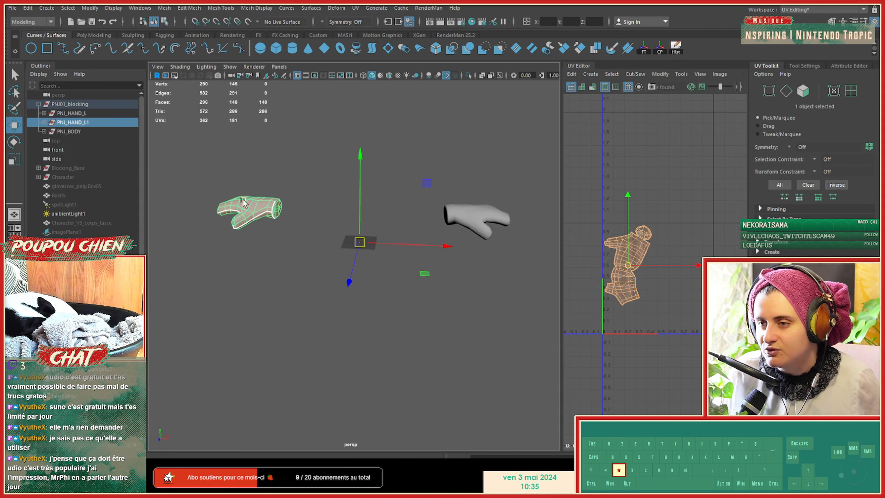
{"action": "left_click_drag", "start_coordinate": [196, 165], "coordinate": [594, 269]}
{"action": "scroll", "coordinate": [634, 261], "scroll_direction": "up", "scroll_amount": 2}
{"action": "mouse_move", "coordinate": [633, 259]}
{"action": "right_mouse_down"}
{"action": "mouse_move", "coordinate": [620, 243]}
{"action": "mouse_move", "coordinate": [624, 248]}
{"action": "right_mouse_up"}
{"action": "left_click", "coordinate": [624, 249]}
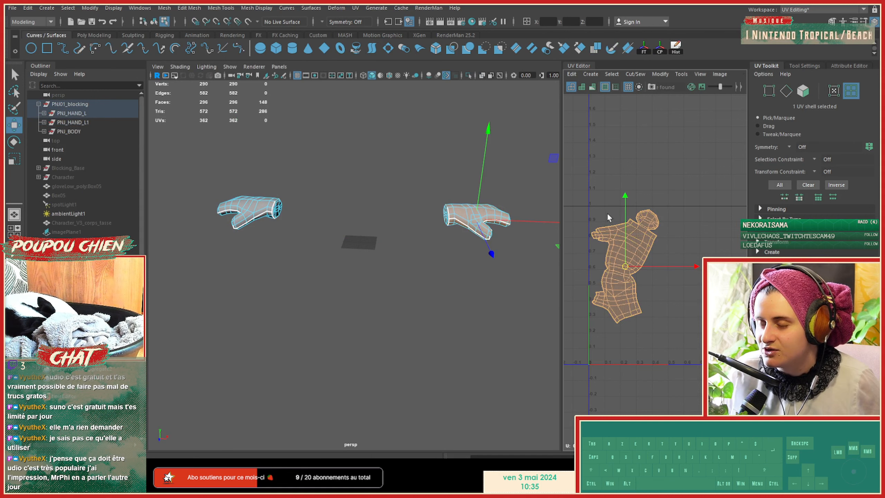
Step: Try moving the stacked glove UV shells, first one alone and then both together, and undo the moves
{"action": "left_click_drag", "start_coordinate": [625, 266], "coordinate": [701, 273]}
{"action": "left_click", "coordinate": [623, 263]}
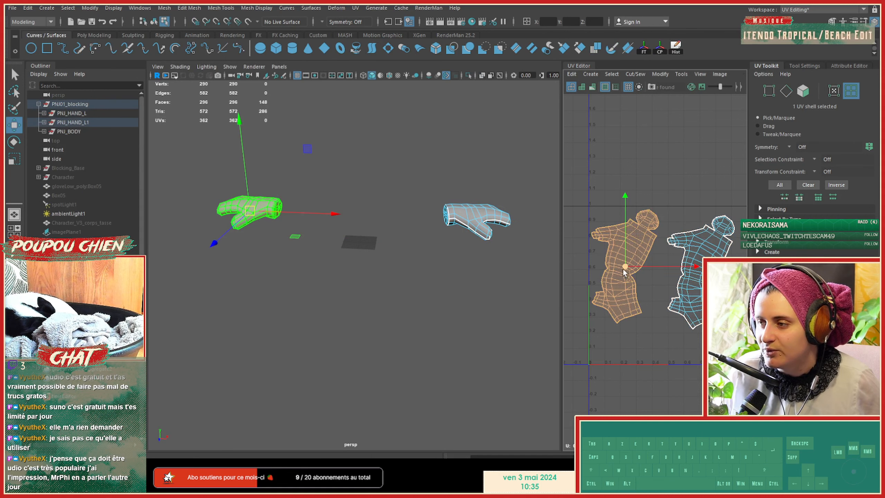
{"action": "key", "text": "ctrl+z"}
{"action": "key", "text": "ctrl+z"}
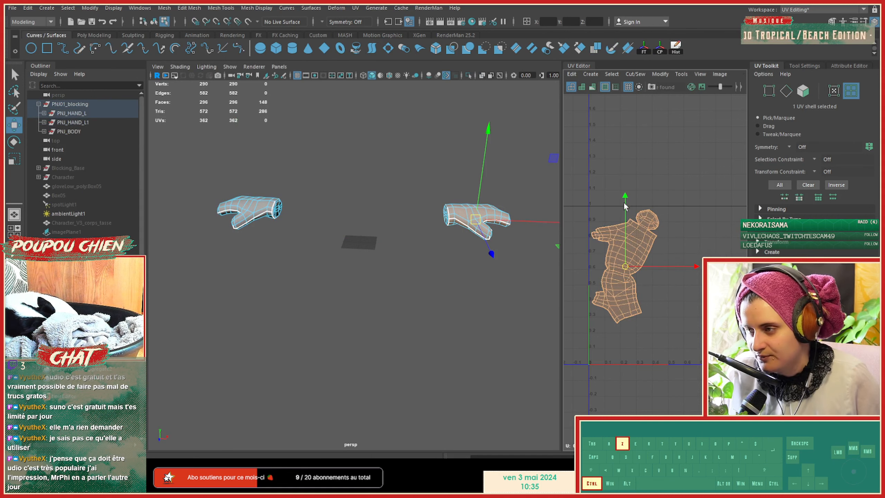
{"action": "left_click_drag", "start_coordinate": [581, 189], "coordinate": [676, 342]}
{"action": "mouse_move", "coordinate": [625, 266]}
{"action": "left_mouse_down"}
{"action": "mouse_move", "coordinate": [607, 278]}
{"action": "mouse_move", "coordinate": [617, 281]}
{"action": "mouse_move", "coordinate": [619, 272]}
{"action": "left_mouse_up"}
{"action": "key", "text": "ctrl+z"}
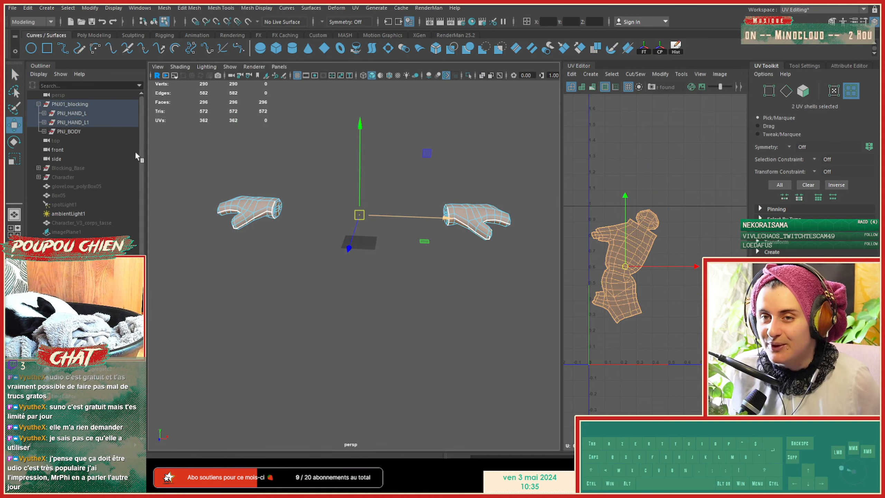
Step: Rename the duplicated group PNJ_HAND_L1 as PNJ_HAND_R
{"action": "left_click", "coordinate": [81, 122]}
{"action": "double_click", "coordinate": [87, 122]}
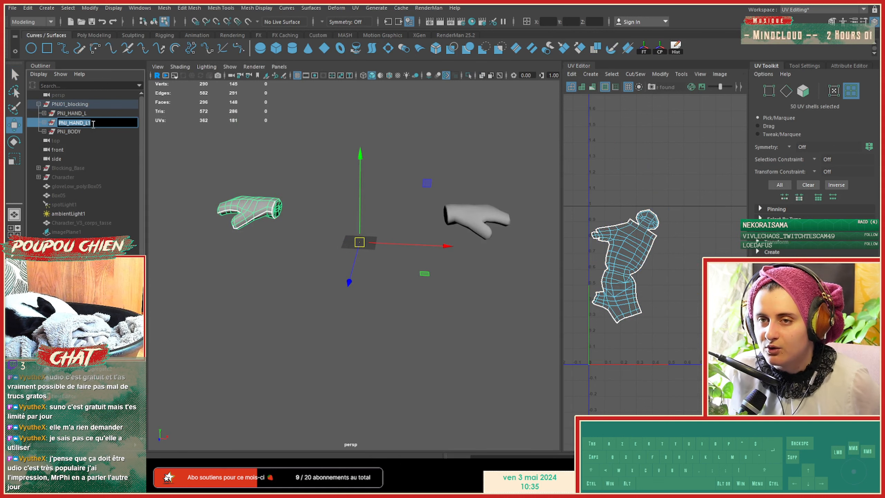
{"action": "left_click", "coordinate": [89, 124]}
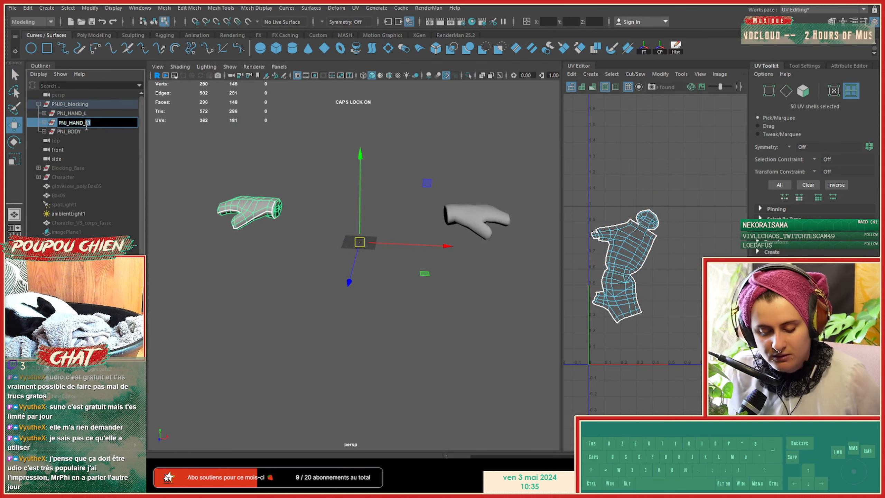
{"action": "type", "text": "R"}
{"action": "left_click", "coordinate": [78, 131]}
Step: Expand both hand groups and rename the mesh inside PNJ_HAND_L as Main_Gauche_PNJ
{"action": "left_click", "coordinate": [44, 122]}
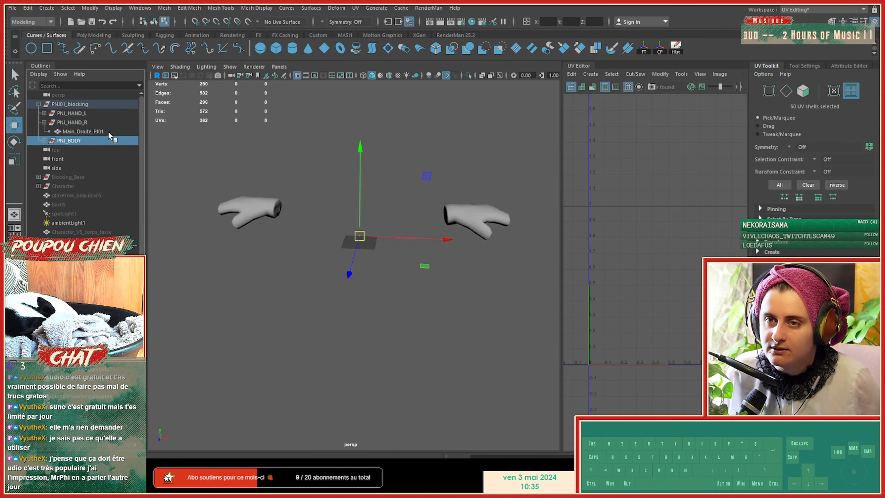
{"action": "left_click", "coordinate": [84, 131]}
{"action": "double_click", "coordinate": [84, 131]}
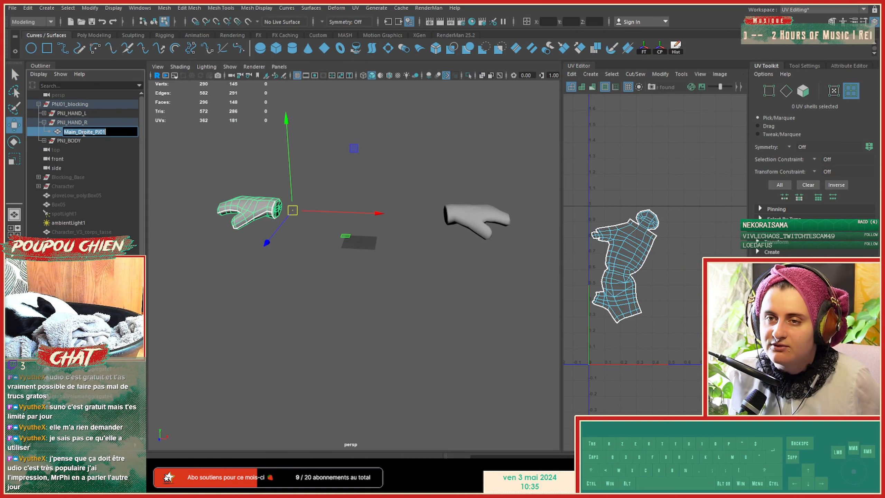
{"action": "left_click", "coordinate": [74, 116]}
{"action": "left_click", "coordinate": [43, 113]}
{"action": "left_click", "coordinate": [80, 123]}
{"action": "double_click", "coordinate": [80, 122]}
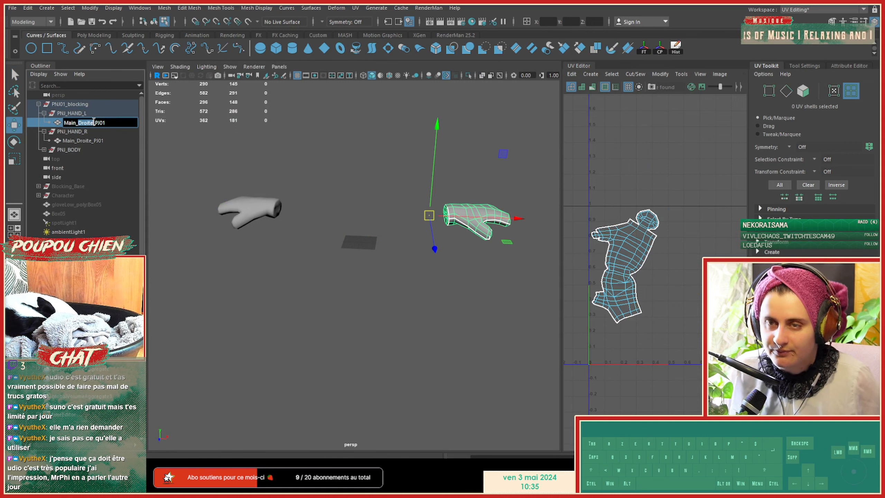
{"action": "type", "text": "Left"}
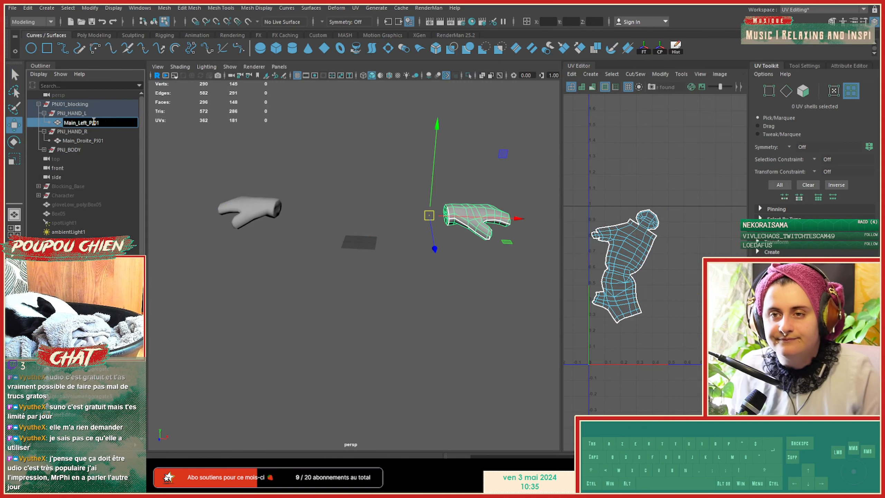
{"action": "key", "text": "BackSpace"}
{"action": "key", "text": "BackSpace"}
{"action": "key", "text": "BackSpace"}
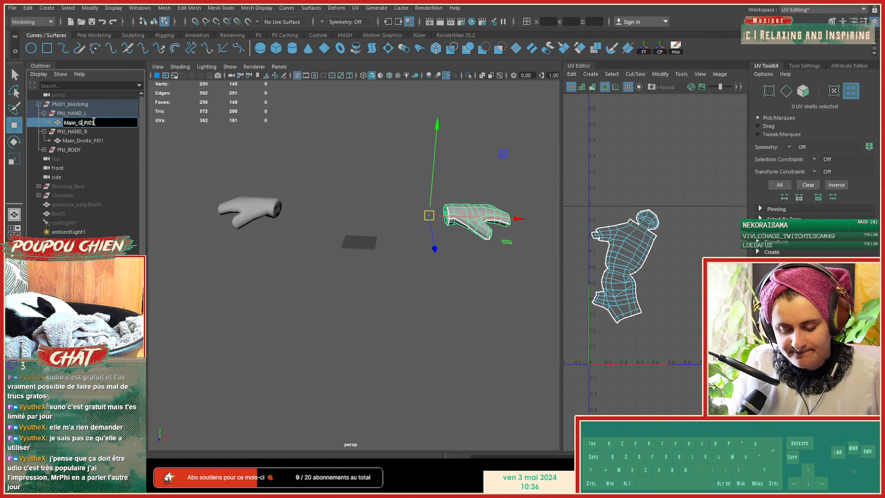
{"action": "type", "text": "Gauche"}
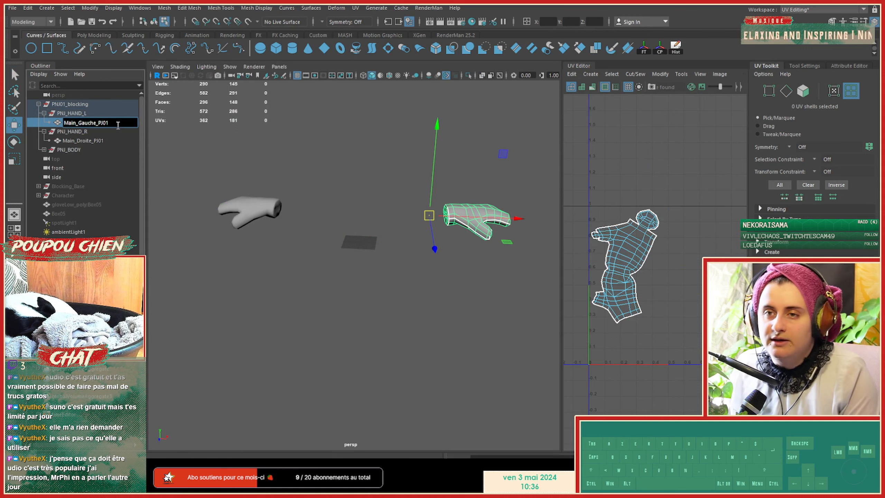
{"action": "key", "text": "Caps_Lock"}
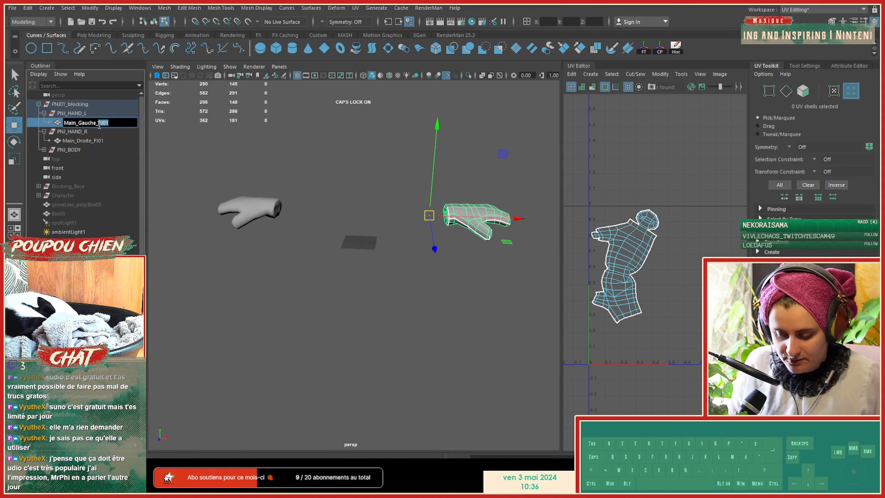
Step: Rename the mesh inside PNJ_HAND_R as Main_Droite_PNJ and save the scene
{"action": "double_click", "coordinate": [99, 142]}
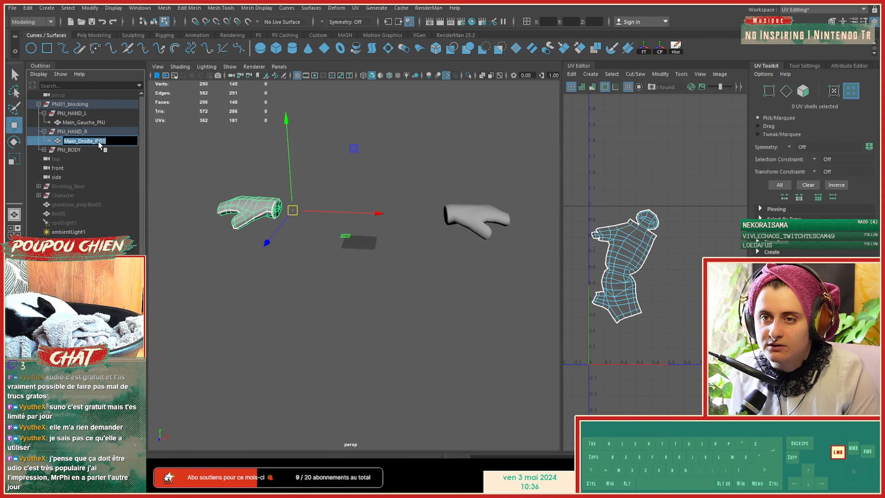
{"action": "left_click_drag", "start_coordinate": [106, 142], "coordinate": [96, 141]}
{"action": "type", "text": "P"}
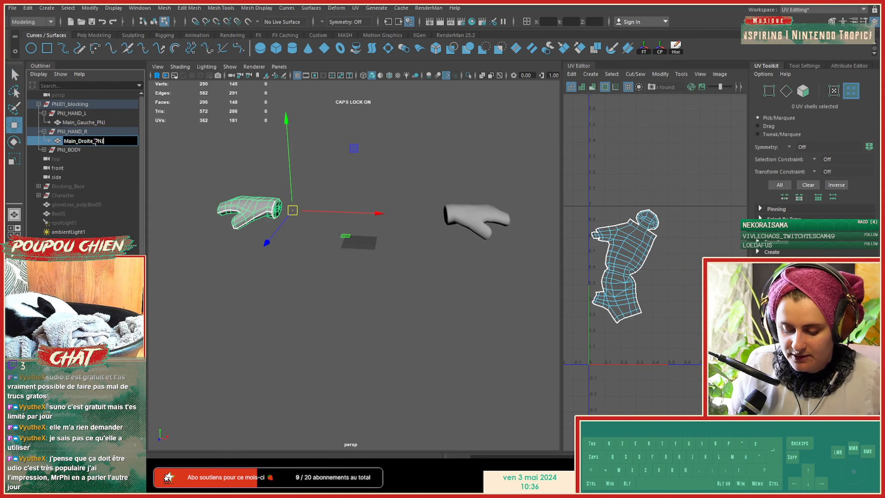
{"action": "type", "text": "NJ"}
{"action": "key", "text": "Return"}
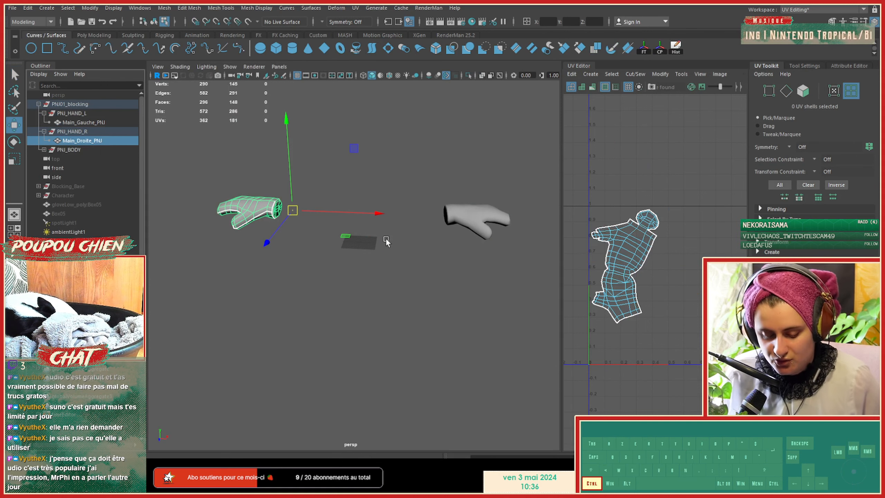
{"action": "key", "text": "ctrl+s"}
Step: Widen the UV editor, expand the PNJ_BODY group and unhide PNJ_BODY_LOUIS
{"action": "left_click", "coordinate": [87, 150]}
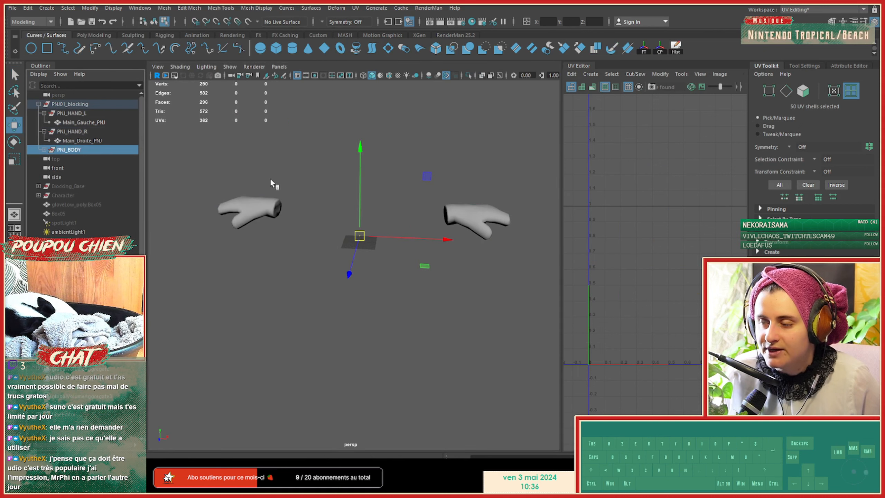
{"action": "left_click_drag", "start_coordinate": [560, 231], "coordinate": [492, 231]}
{"action": "left_click_drag", "start_coordinate": [348, 237], "coordinate": [316, 255], "text": "alt"}
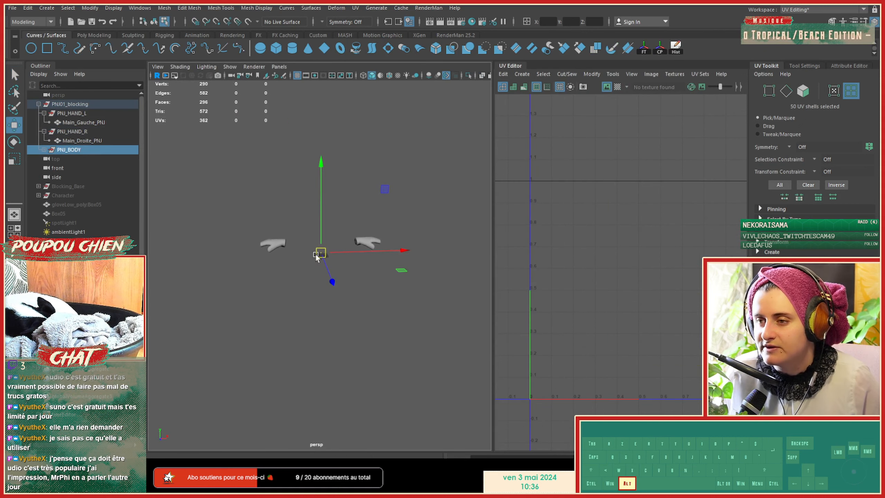
{"action": "left_click", "coordinate": [44, 150]}
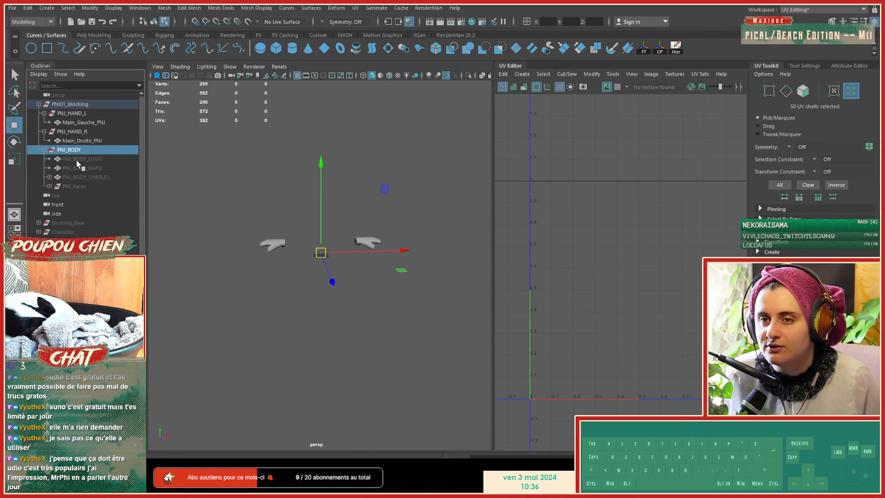
{"action": "left_click", "coordinate": [80, 160]}
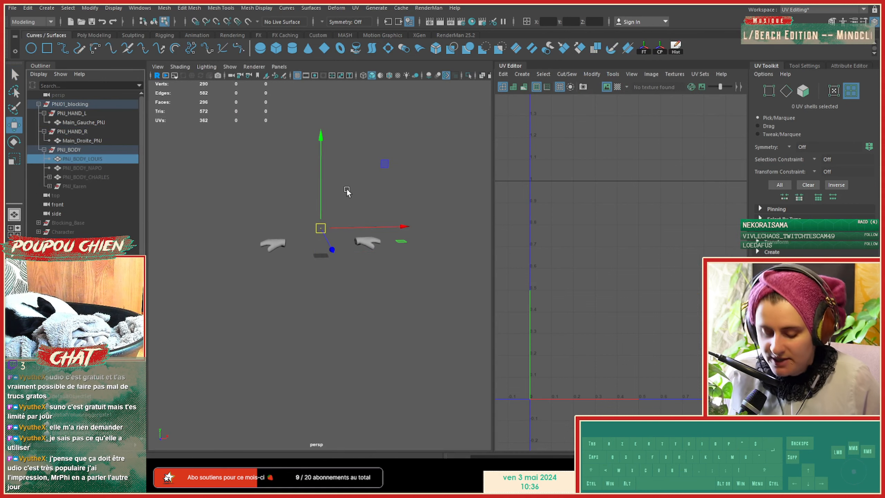
{"action": "key", "text": "shift+h"}
Step: Switch PNJ_BODY_LOUIS to UV shell selection and select a shell in its tangled UV layout
{"action": "right_click_drag", "start_coordinate": [274, 216], "coordinate": [445, 235], "text": "alt"}
{"action": "middle_click_drag", "start_coordinate": [284, 205], "coordinate": [298, 258], "text": "alt"}
{"action": "left_click_drag", "start_coordinate": [297, 257], "coordinate": [355, 253], "text": "alt"}
{"action": "right_click_drag", "start_coordinate": [321, 117], "coordinate": [334, 111]}
{"action": "right_click_drag", "start_coordinate": [638, 250], "coordinate": [599, 233]}
{"action": "left_click", "coordinate": [593, 231]}
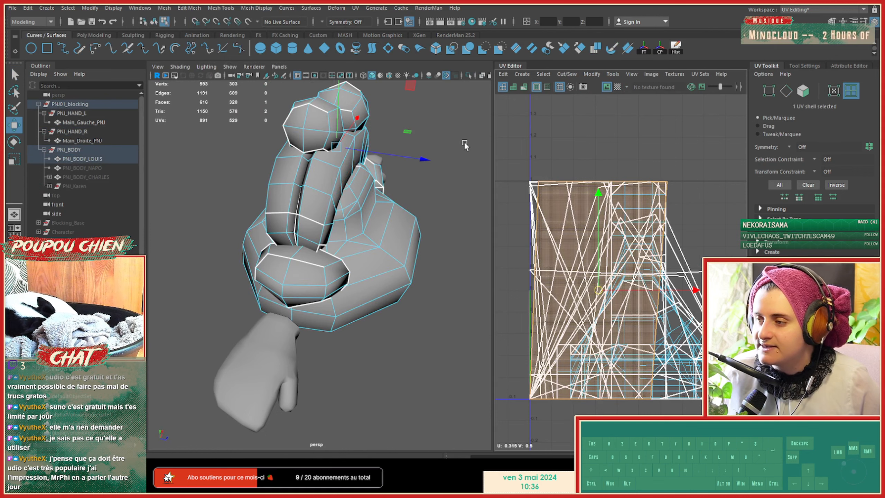
Step: Move the UV shells of the two spheres on top of the body out of the tangled layout into empty UV space
{"action": "left_click", "coordinate": [313, 113]}
{"action": "scroll", "coordinate": [645, 294], "scroll_direction": "down", "scroll_amount": 8}
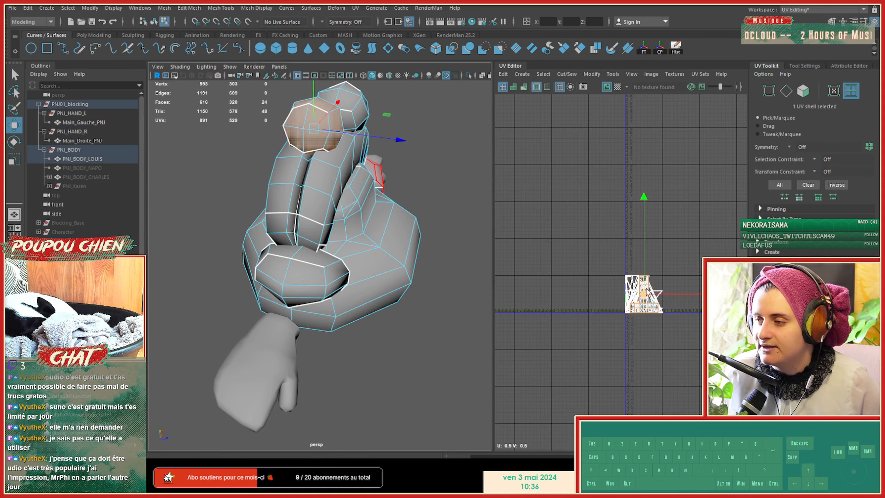
{"action": "left_click_drag", "start_coordinate": [644, 294], "coordinate": [548, 225]}
{"action": "left_click", "coordinate": [354, 96]}
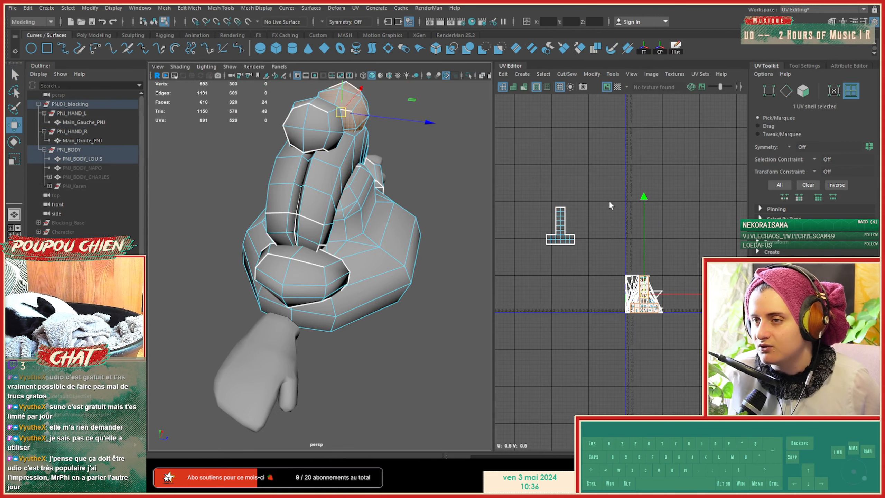
{"action": "left_click_drag", "start_coordinate": [644, 294], "coordinate": [599, 225]}
{"action": "scroll", "coordinate": [349, 174], "scroll_direction": "up", "scroll_amount": 5}
Step: Examine the two top spheres on the mesh alongside their separated UV shells
{"action": "left_click_drag", "start_coordinate": [366, 209], "coordinate": [400, 261], "text": "alt"}
{"action": "scroll", "coordinate": [618, 164], "scroll_direction": "up", "scroll_amount": 5}
{"action": "middle_click_drag", "start_coordinate": [619, 163], "coordinate": [668, 192], "text": "alt"}
{"action": "left_click_drag", "start_coordinate": [526, 149], "coordinate": [631, 222]}
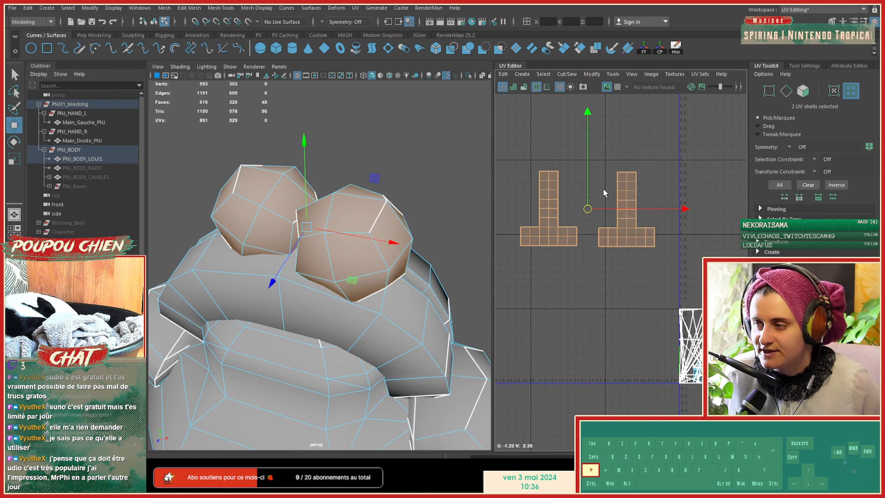
{"action": "right_click", "coordinate": [603, 189], "text": "shift"}
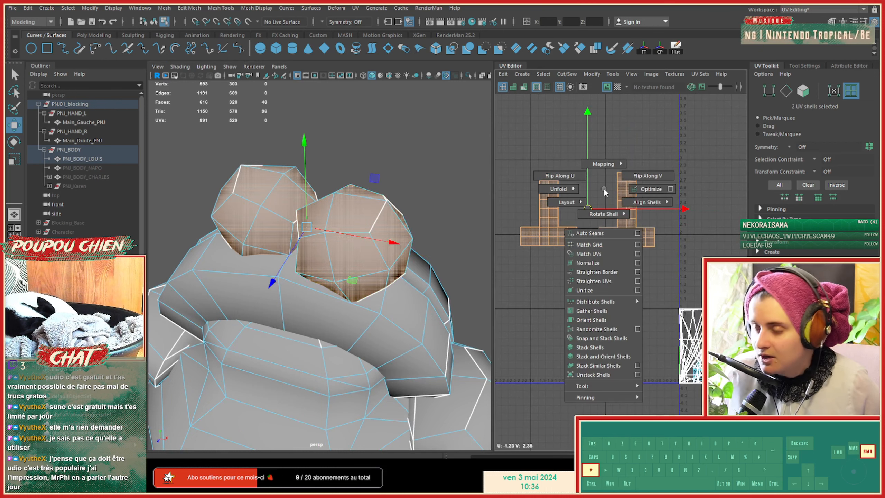
{"action": "left_click", "coordinate": [599, 167]}
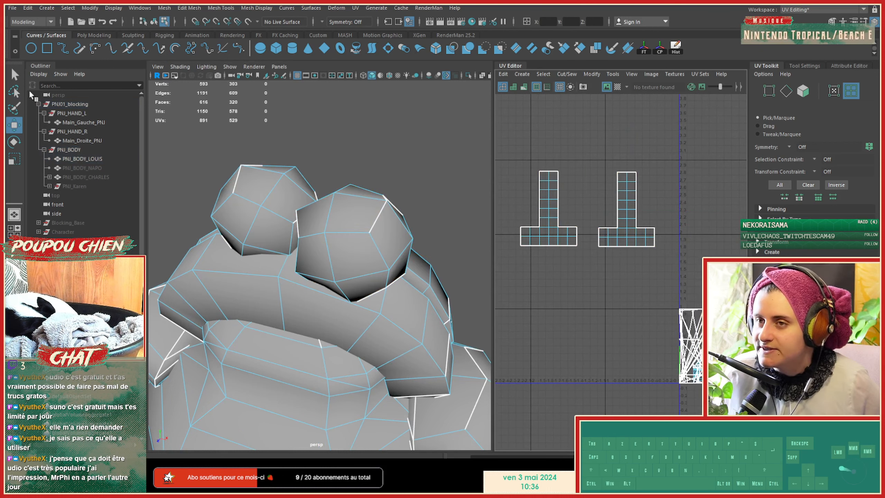
Step: Create a polygon sphere to check its default UV layout, and remove it
{"action": "left_click", "coordinate": [93, 35]}
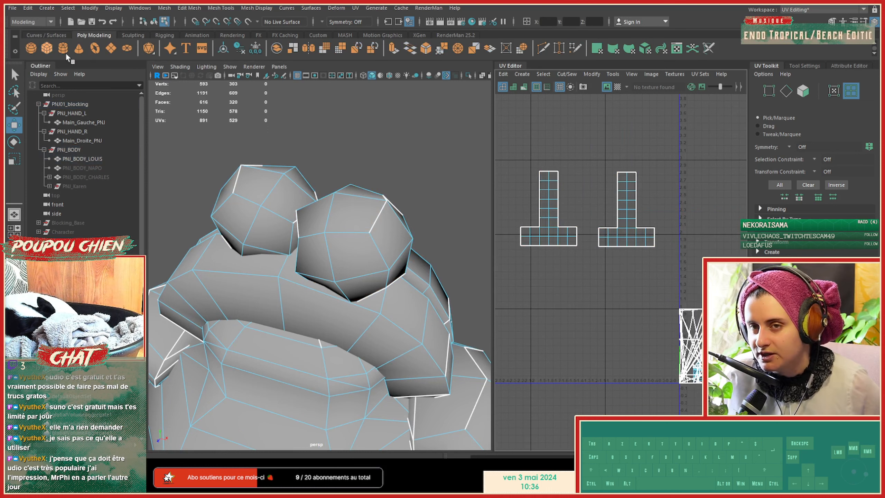
{"action": "left_click", "coordinate": [65, 51]}
{"action": "scroll", "coordinate": [634, 340], "scroll_direction": "down", "scroll_amount": 3}
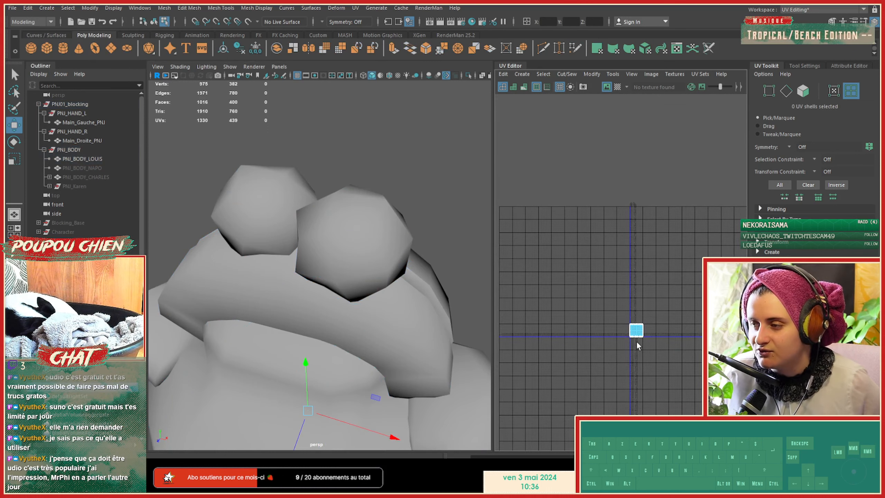
{"action": "middle_click_drag", "start_coordinate": [635, 340], "coordinate": [609, 269], "text": "alt"}
{"action": "right_click_drag", "start_coordinate": [594, 257], "coordinate": [646, 238], "text": "alt"}
{"action": "middle_click_drag", "start_coordinate": [646, 239], "coordinate": [548, 245], "text": "alt"}
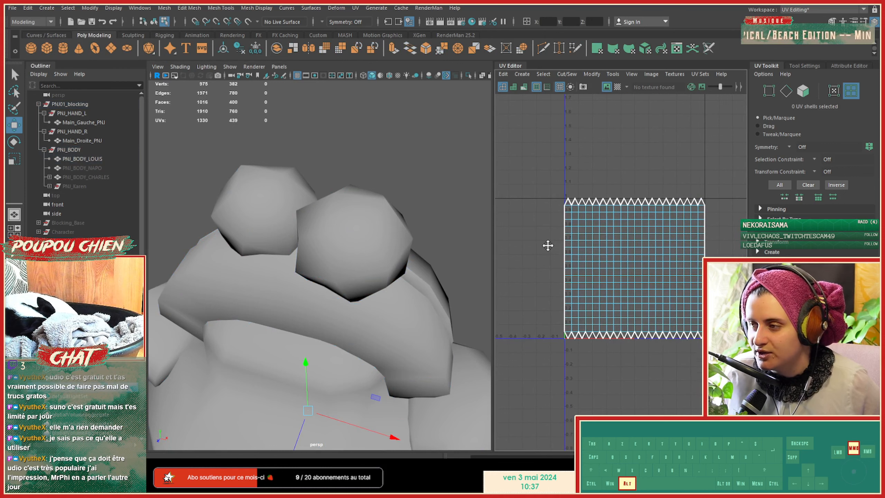
{"action": "right_click_drag", "start_coordinate": [449, 237], "coordinate": [357, 236], "text": "alt"}
{"action": "middle_click_drag", "start_coordinate": [359, 243], "coordinate": [361, 204], "text": "alt"}
{"action": "left_click_drag", "start_coordinate": [360, 204], "coordinate": [340, 211], "text": "alt"}
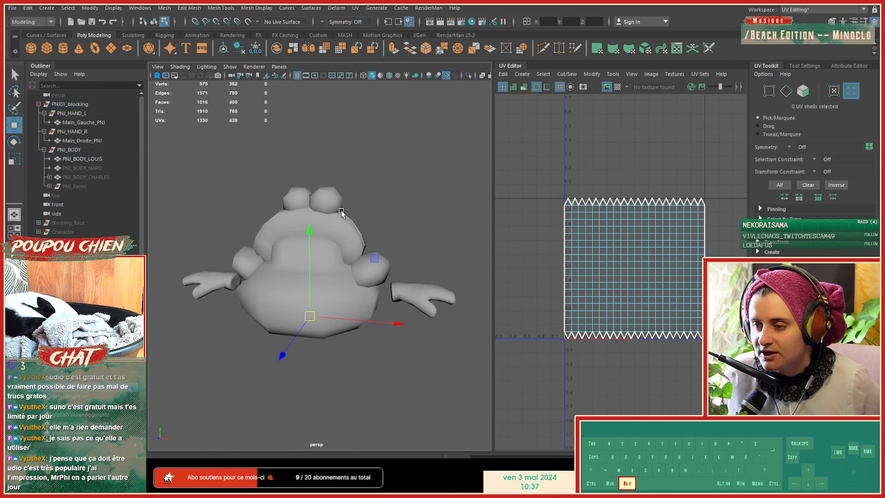
{"action": "left_click", "coordinate": [341, 211]}
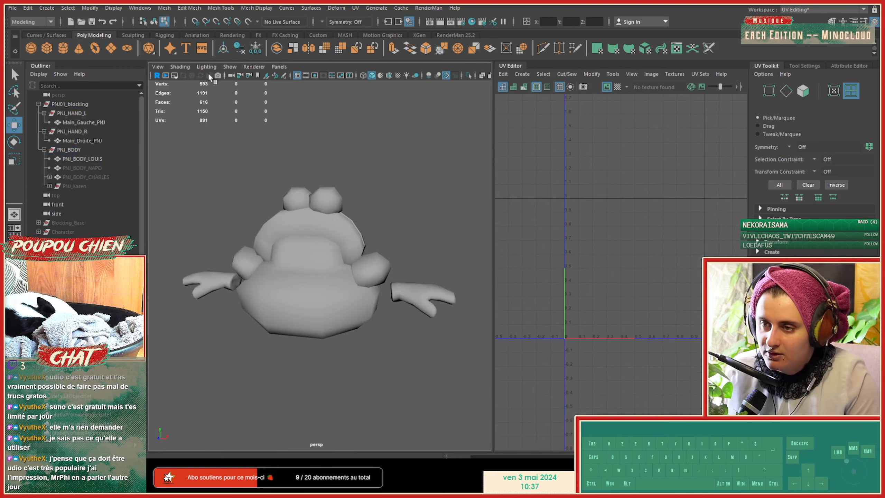
Step: Create a polygon cube, move it aside along X and smooth it into a rounded shape
{"action": "left_click", "coordinate": [53, 49]}
{"action": "left_click_drag", "start_coordinate": [400, 323], "coordinate": [471, 331]}
{"action": "key", "text": "f"}
{"action": "left_click_drag", "start_coordinate": [348, 223], "coordinate": [324, 244], "text": "alt"}
{"action": "left_click", "coordinate": [164, 8]}
{"action": "left_click", "coordinate": [178, 111]}
{"action": "left_click", "coordinate": [335, 261]}
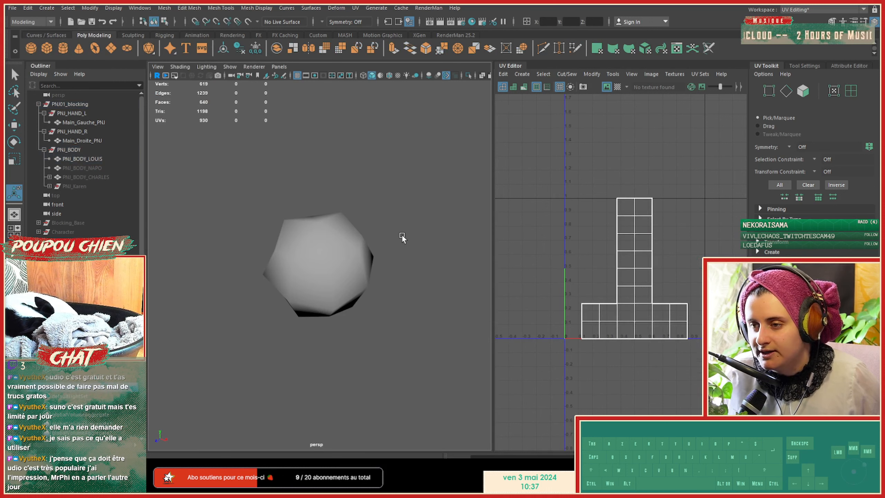
Step: Select the smoothed cube's UV shell to compare its layout, and delete the cube
{"action": "right_click_drag", "start_coordinate": [622, 254], "coordinate": [588, 240]}
{"action": "left_click", "coordinate": [619, 259]}
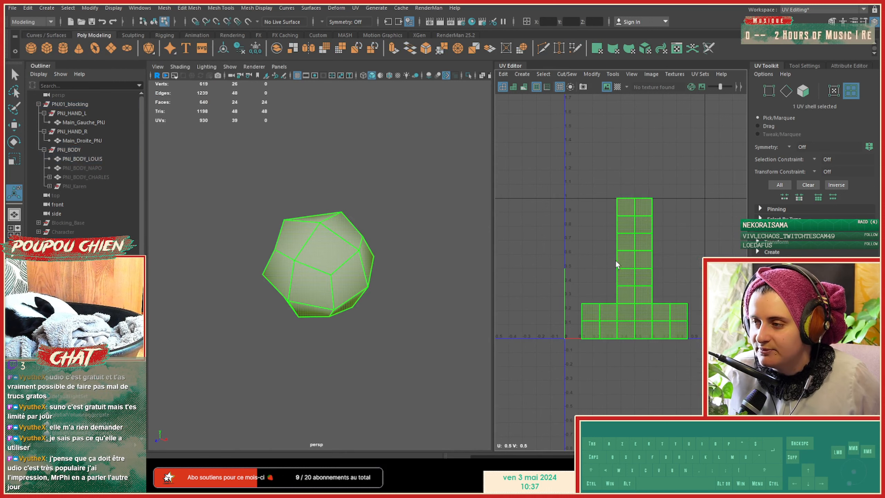
{"action": "key", "text": "w"}
{"action": "left_click_drag", "start_coordinate": [630, 312], "coordinate": [612, 279], "text": "alt"}
{"action": "left_click_drag", "start_coordinate": [245, 166], "coordinate": [283, 206]}
{"action": "key", "text": "Delete"}
{"action": "key", "text": "F8"}
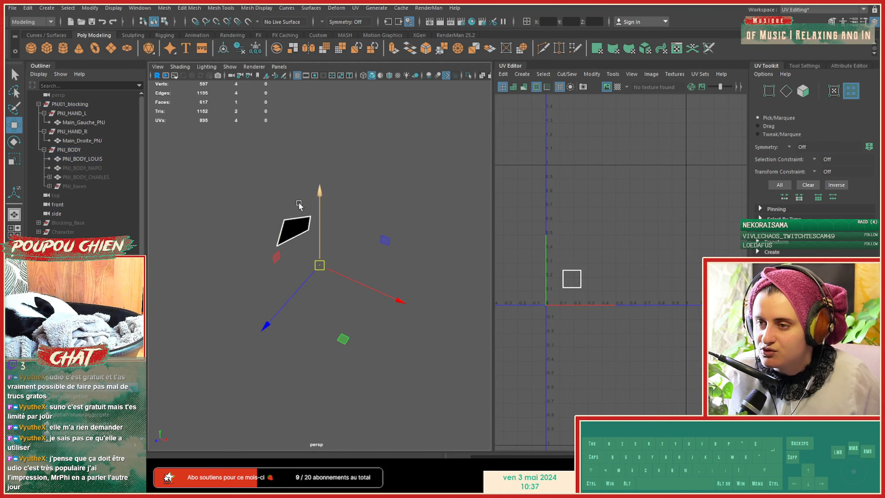
{"action": "key", "text": "Delete"}
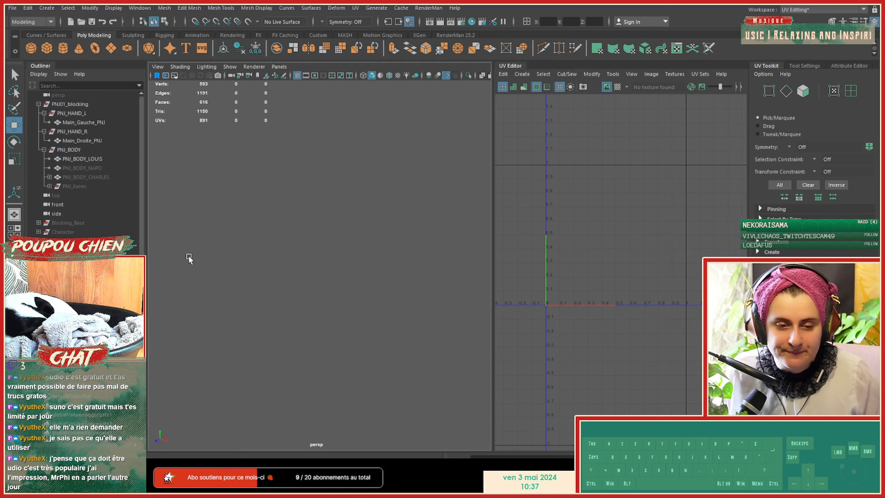
Step: Select PNJ_BODY_LOUIS again and unfold the UV shells of the two spheres on top of the body
{"action": "left_click", "coordinate": [83, 158]}
{"action": "key", "text": "f"}
{"action": "left_click_drag", "start_coordinate": [281, 205], "coordinate": [314, 231], "text": "alt"}
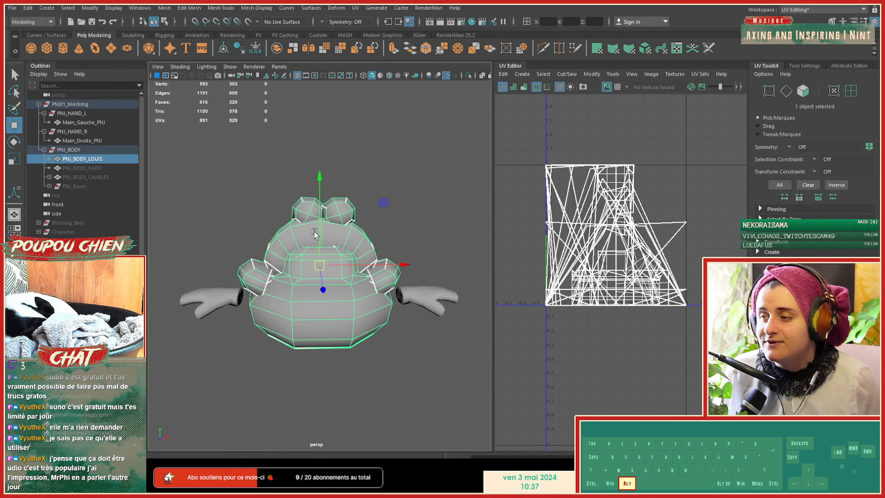
{"action": "right_click_drag", "start_coordinate": [314, 231], "coordinate": [418, 255], "text": "alt"}
{"action": "left_click", "coordinate": [284, 164]}
{"action": "left_click", "coordinate": [362, 166], "text": "shift"}
{"action": "right_click_drag", "start_coordinate": [567, 245], "coordinate": [447, 235], "text": "shift"}
{"action": "scroll", "coordinate": [565, 258], "scroll_direction": "up", "scroll_amount": 8}
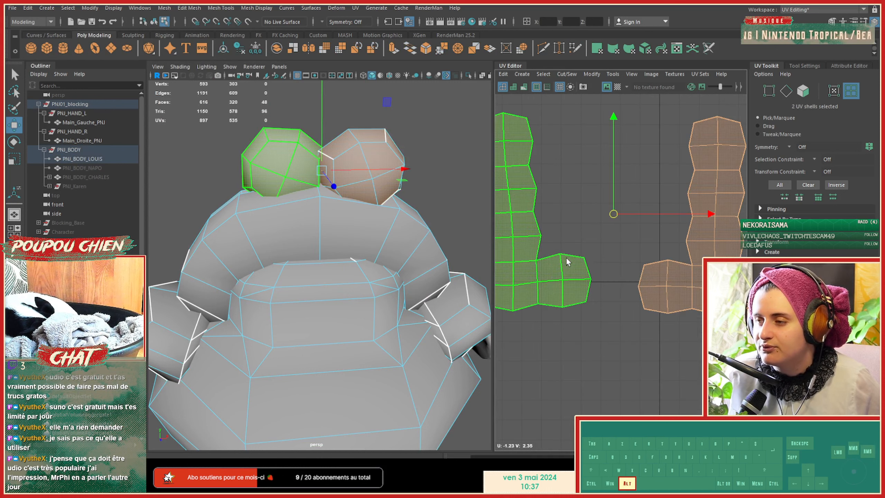
Step: Lay the UV shell of one top sphere over the shell of the other sphere
{"action": "scroll", "coordinate": [605, 265], "scroll_direction": "down", "scroll_amount": 2, "text": "alt"}
{"action": "middle_click_drag", "start_coordinate": [621, 268], "coordinate": [643, 233], "text": "alt"}
{"action": "left_click", "coordinate": [700, 195]}
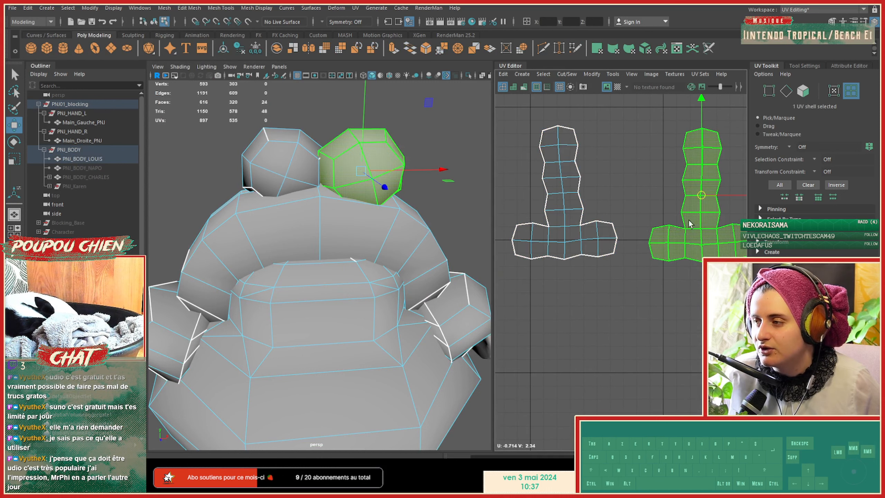
{"action": "left_click_drag", "start_coordinate": [701, 198], "coordinate": [564, 194]}
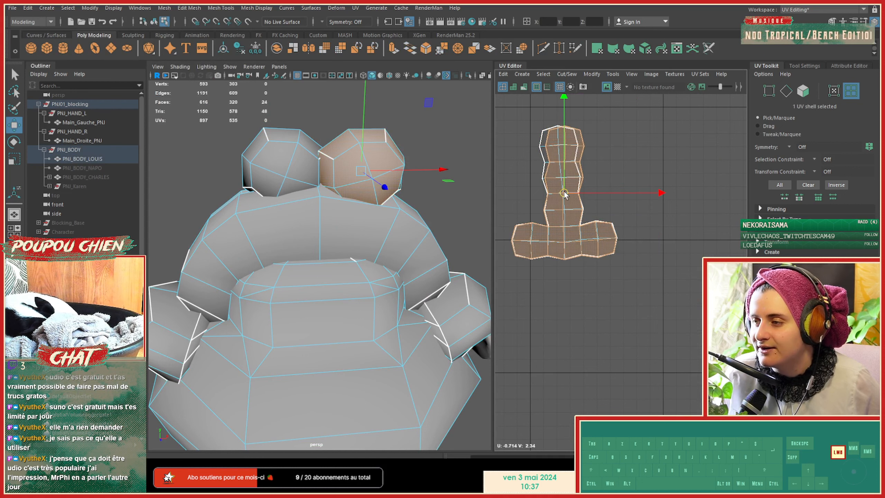
{"action": "left_click", "coordinate": [546, 146], "text": "shift"}
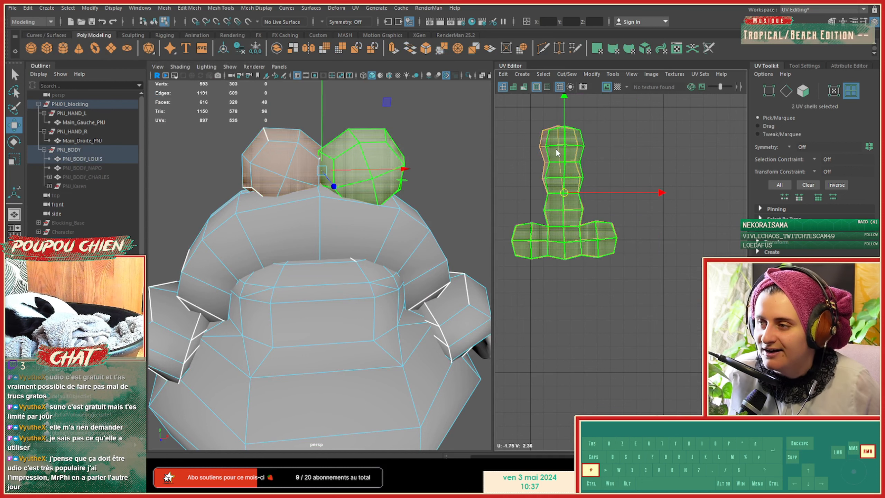
{"action": "right_click", "coordinate": [556, 151], "text": "shift"}
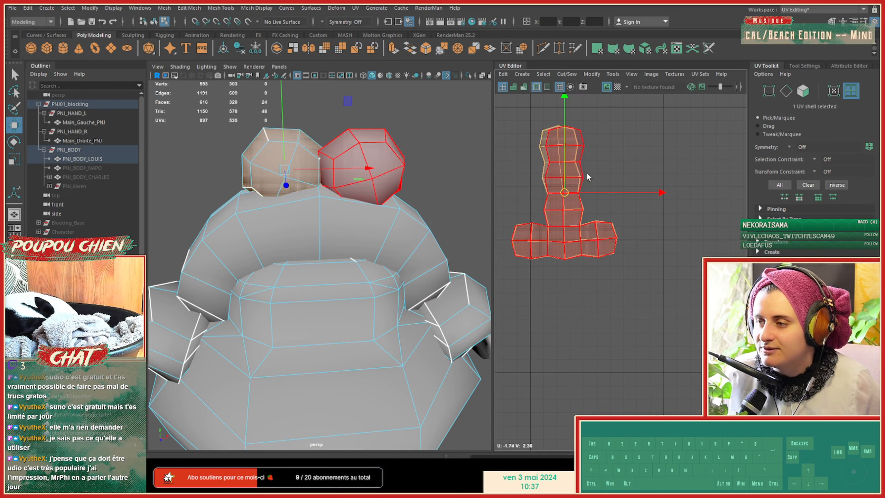
{"action": "left_click", "coordinate": [590, 173]}
Step: Rotate and nudge the underlying sphere's UV shell slightly so it matches the shell stacked on it
{"action": "key", "text": "e"}
{"action": "left_click", "coordinate": [626, 124]}
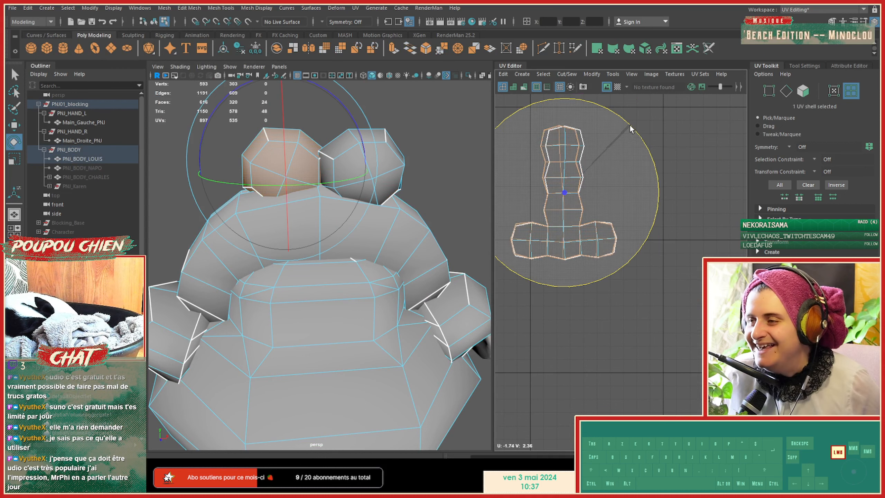
{"action": "left_click", "coordinate": [545, 194]}
{"action": "key", "text": "w"}
{"action": "left_click_drag", "start_coordinate": [562, 191], "coordinate": [567, 193]}
{"action": "right_click_drag", "start_coordinate": [566, 191], "coordinate": [598, 204], "text": "alt"}
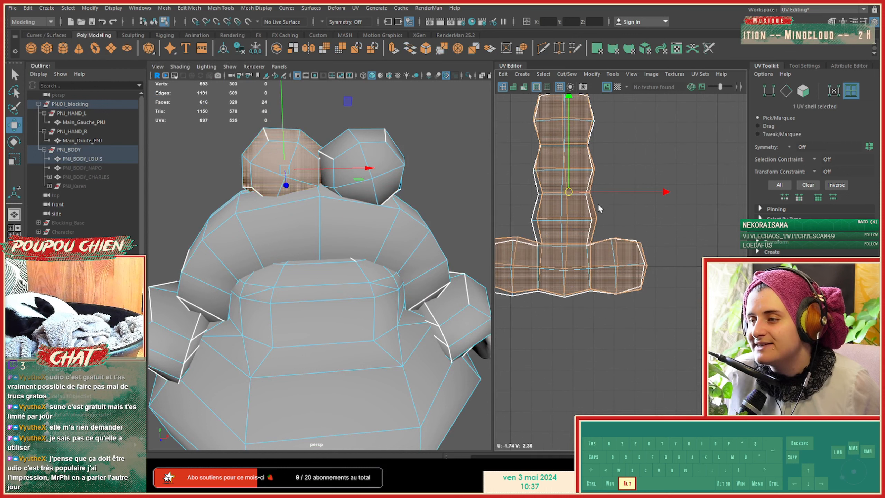
{"action": "middle_click_drag", "start_coordinate": [606, 205], "coordinate": [618, 215], "text": "alt"}
Step: Separate the stacked pair by moving one sphere's UV shell beside the other
{"action": "left_click", "coordinate": [555, 170]}
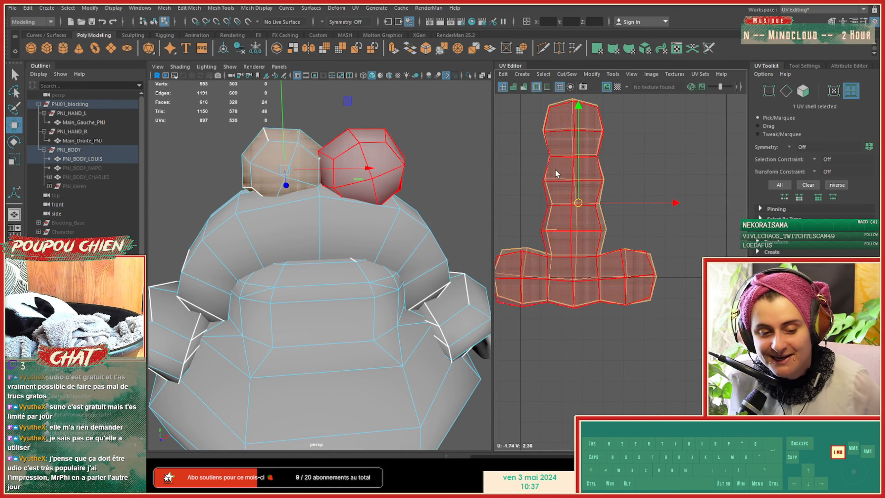
{"action": "left_click", "coordinate": [533, 190]}
{"action": "left_click", "coordinate": [597, 239]}
{"action": "left_click_drag", "start_coordinate": [573, 201], "coordinate": [677, 190]}
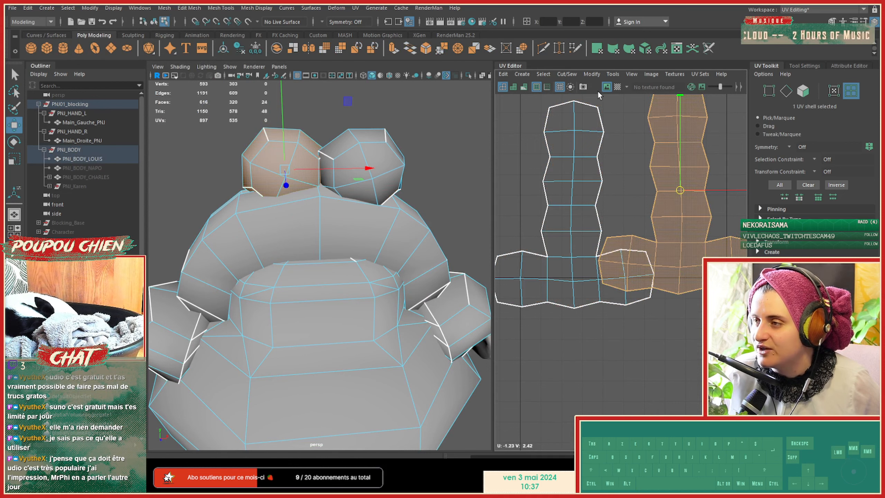
Step: Display the checker pattern on the body and inspect its distortion on the two top spheres
{"action": "left_click", "coordinate": [617, 87]}
{"action": "left_click_drag", "start_coordinate": [328, 204], "coordinate": [356, 185], "text": "alt"}
{"action": "left_click", "coordinate": [383, 191]}
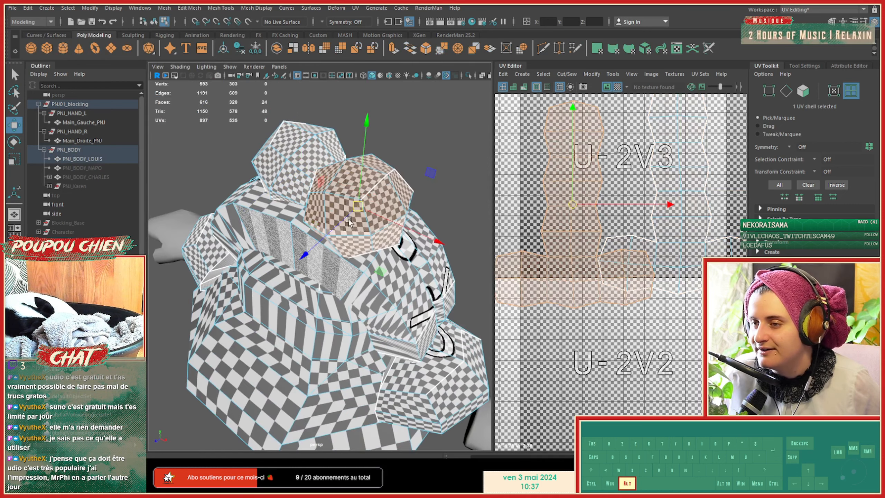
{"action": "left_click_drag", "start_coordinate": [349, 221], "coordinate": [377, 195], "text": "alt"}
Step: Hide the checker pattern and move the UV shell of the body's arched band below the tangled layout
{"action": "left_click", "coordinate": [398, 240]}
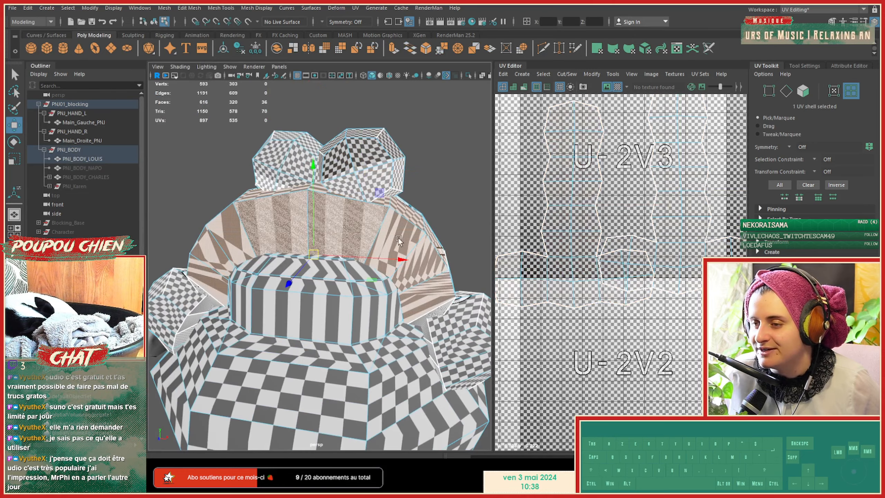
{"action": "scroll", "coordinate": [620, 291], "scroll_direction": "down", "scroll_amount": 10}
{"action": "right_click_drag", "start_coordinate": [681, 330], "coordinate": [714, 332], "text": "alt"}
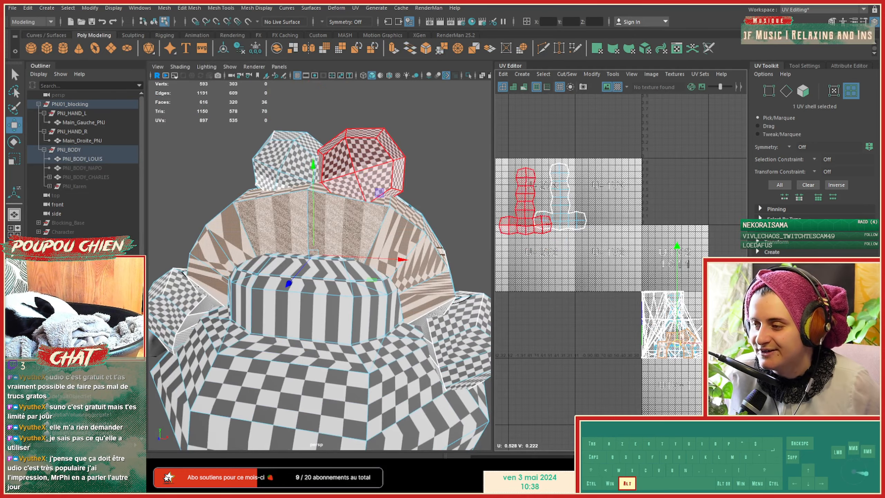
{"action": "middle_click_drag", "start_coordinate": [692, 321], "coordinate": [619, 240], "text": "alt"}
{"action": "right_click_drag", "start_coordinate": [620, 241], "coordinate": [656, 247], "text": "alt"}
{"action": "middle_click_drag", "start_coordinate": [596, 273], "coordinate": [626, 312], "text": "alt"}
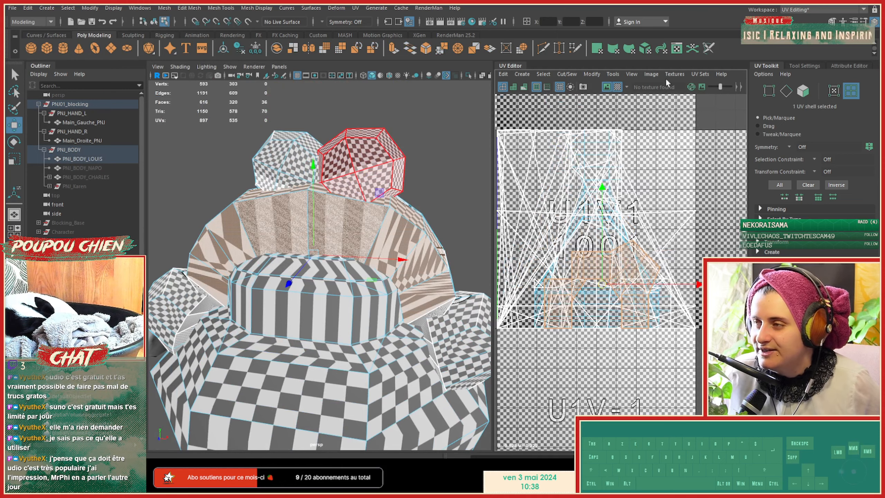
{"action": "left_click", "coordinate": [617, 87]}
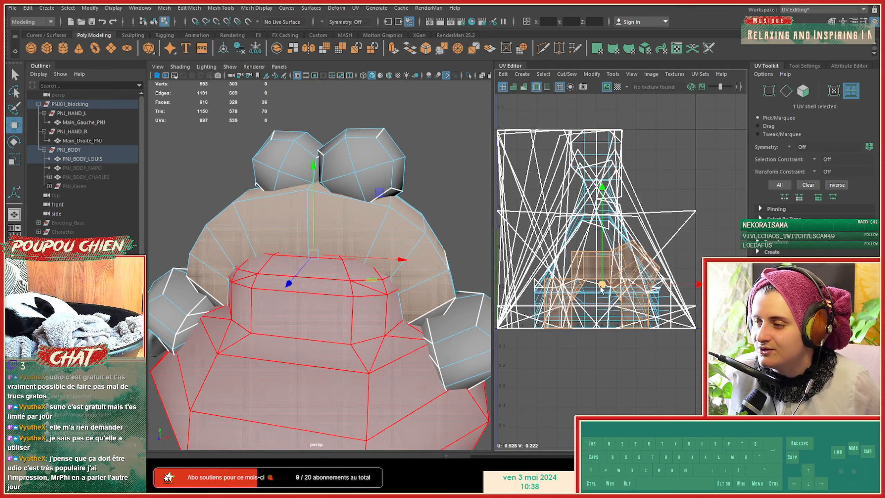
{"action": "left_click_drag", "start_coordinate": [602, 284], "coordinate": [595, 405]}
{"action": "middle_click_drag", "start_coordinate": [572, 386], "coordinate": [581, 325], "text": "alt"}
Step: Sew the UV seam edge at the side of the arched band
{"action": "left_click_drag", "start_coordinate": [313, 253], "coordinate": [384, 295], "text": "alt"}
{"action": "middle_click_drag", "start_coordinate": [435, 324], "coordinate": [410, 294], "text": "alt"}
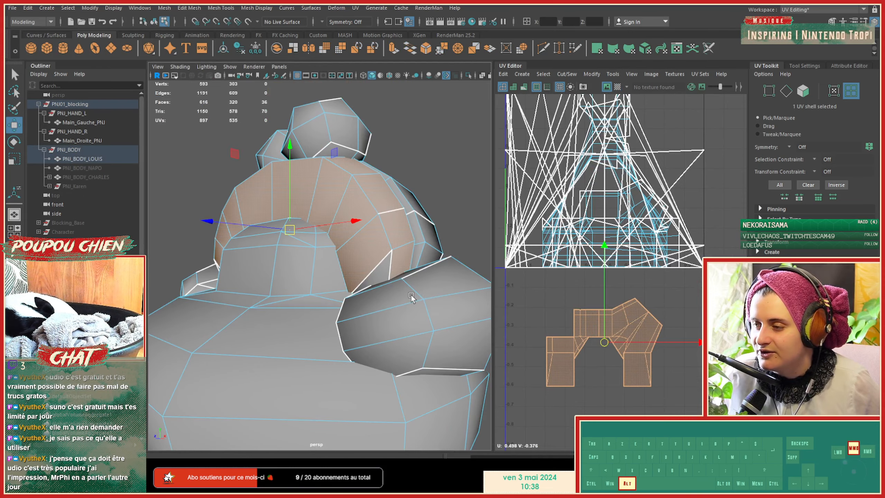
{"action": "right_click_drag", "start_coordinate": [385, 249], "coordinate": [385, 208]}
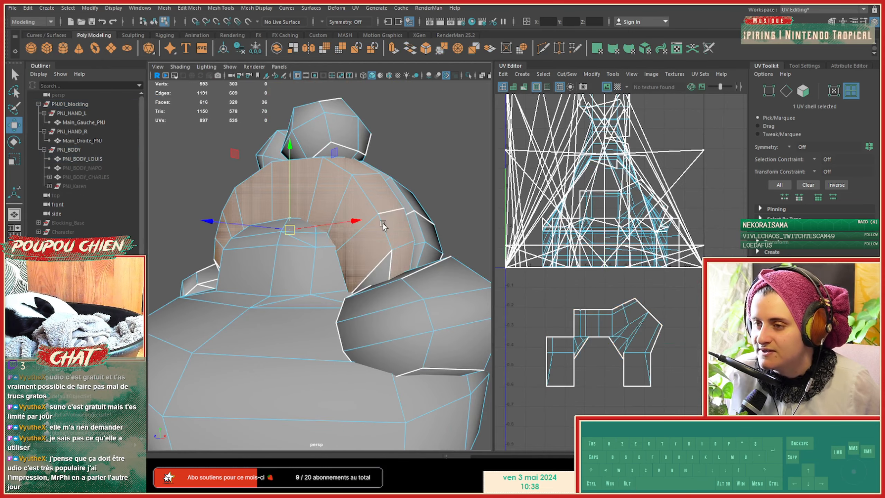
{"action": "left_click", "coordinate": [381, 261]}
{"action": "left_click_drag", "start_coordinate": [380, 261], "coordinate": [374, 201], "text": "alt"}
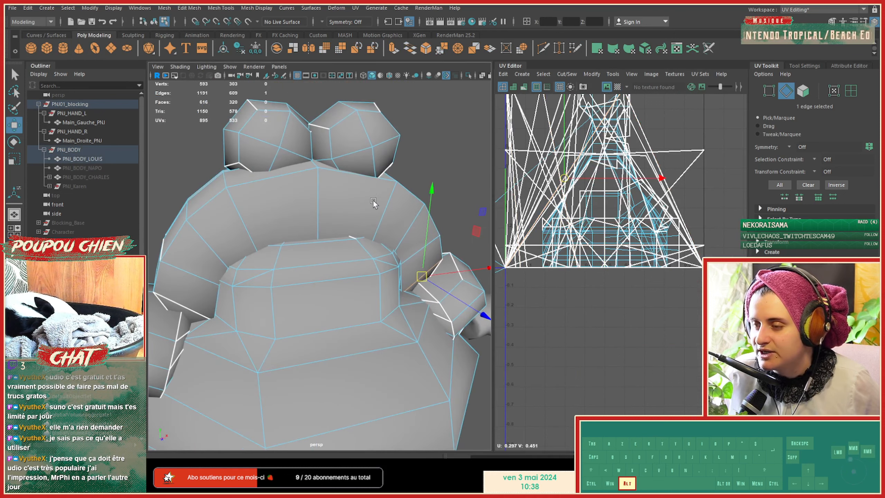
Step: Apply a camera-based UV projection to the arched band's faces from the front and move the resulting shell below the tangled layout
{"action": "right_click_drag", "start_coordinate": [374, 202], "coordinate": [375, 222]}
{"action": "double_click", "coordinate": [374, 209]}
{"action": "scroll", "coordinate": [372, 225], "scroll_direction": "down", "scroll_amount": 2}
{"action": "mouse_move", "coordinate": [373, 226]}
{"action": "left_mouse_down", "text": "alt"}
{"action": "mouse_move", "coordinate": [362, 279]}
{"action": "mouse_move", "coordinate": [348, 264]}
{"action": "mouse_move", "coordinate": [377, 209]}
{"action": "left_mouse_up", "text": "alt"}
{"action": "left_click", "coordinate": [356, 7]}
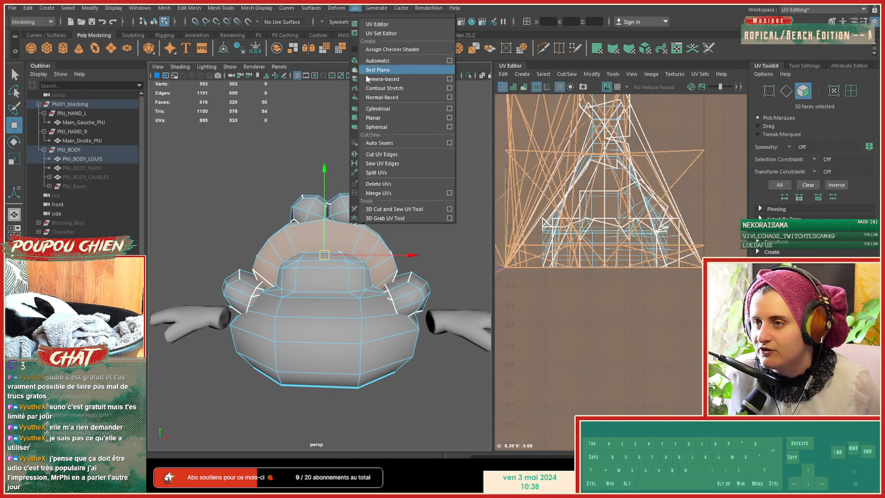
{"action": "left_click", "coordinate": [387, 81]}
{"action": "left_click_drag", "start_coordinate": [334, 251], "coordinate": [322, 275], "text": "alt"}
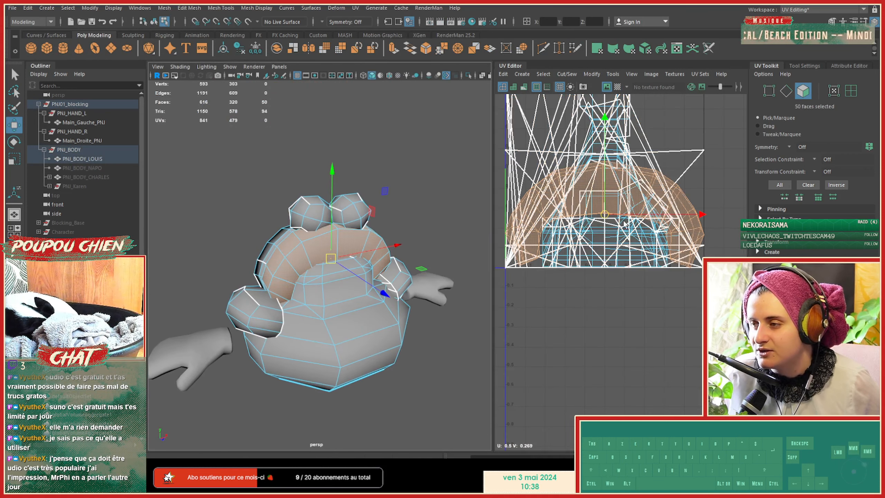
{"action": "left_click_drag", "start_coordinate": [605, 214], "coordinate": [606, 376]}
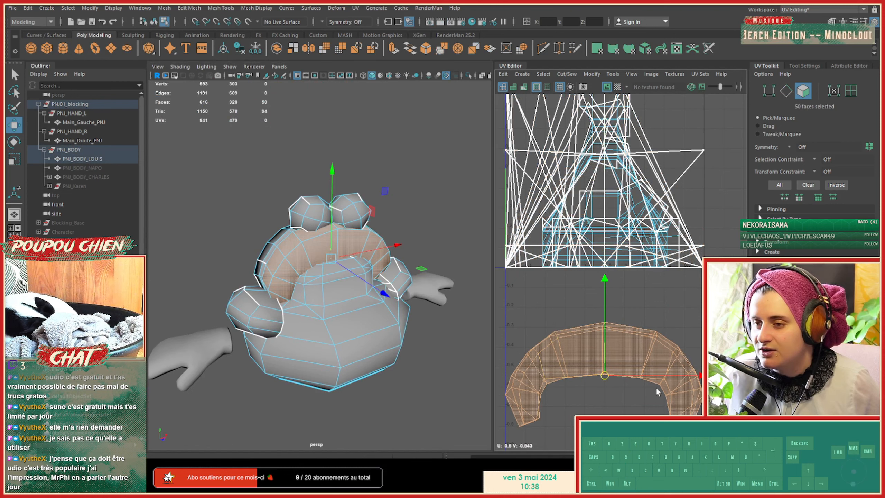
Step: Cut the UVs along the edge loop running down the middle of the arched band's outer rim
{"action": "left_click_drag", "start_coordinate": [280, 302], "coordinate": [322, 312], "text": "alt"}
{"action": "middle_click_drag", "start_coordinate": [322, 312], "coordinate": [297, 257], "text": "alt"}
{"action": "right_click_drag", "start_coordinate": [298, 257], "coordinate": [319, 256], "text": "alt"}
{"action": "left_click_drag", "start_coordinate": [319, 256], "coordinate": [352, 248], "text": "alt"}
{"action": "middle_click_drag", "start_coordinate": [352, 247], "coordinate": [339, 255], "text": "alt"}
{"action": "right_click_drag", "start_coordinate": [307, 214], "coordinate": [306, 189]}
{"action": "double_click", "coordinate": [320, 244]}
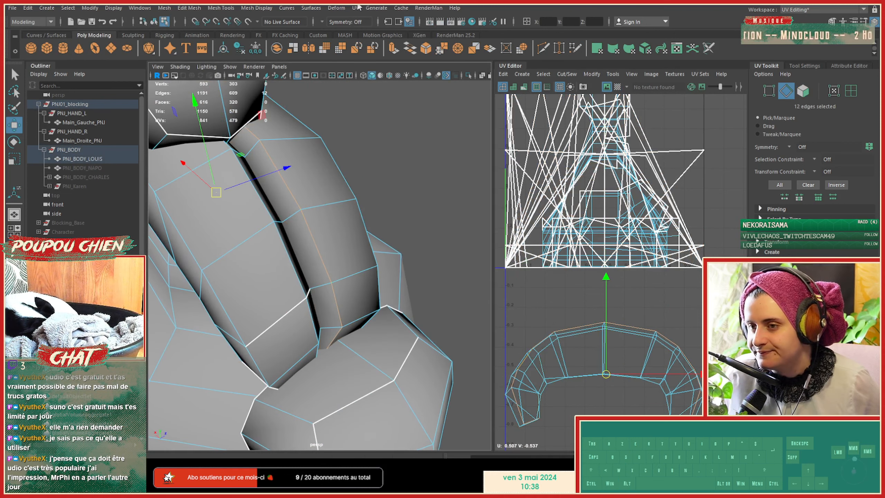
{"action": "right_click_drag", "start_coordinate": [660, 293], "coordinate": [631, 306], "text": "shift"}
Step: Unfold the arched band's UV shell and nudge it slightly lower beneath the tangled layout
{"action": "scroll", "coordinate": [573, 347], "scroll_direction": "down", "scroll_amount": 3}
{"action": "middle_click_drag", "start_coordinate": [573, 346], "coordinate": [584, 295], "text": "alt"}
{"action": "right_click_drag", "start_coordinate": [583, 295], "coordinate": [454, 273]}
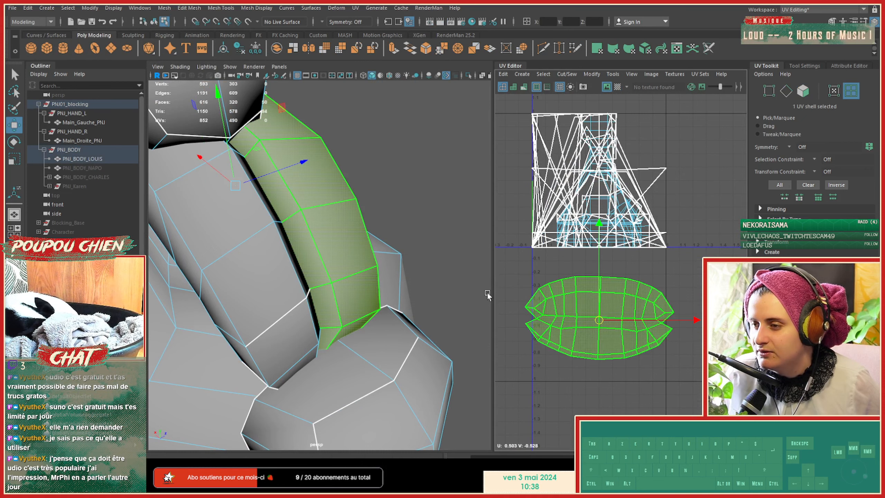
{"action": "left_click_drag", "start_coordinate": [596, 327], "coordinate": [595, 335]}
Step: Cut the UVs along the edge loop on the inner side of the arched band
{"action": "left_click_drag", "start_coordinate": [449, 275], "coordinate": [75, 234], "text": "alt"}
{"action": "right_click_drag", "start_coordinate": [282, 244], "coordinate": [355, 247], "text": "alt"}
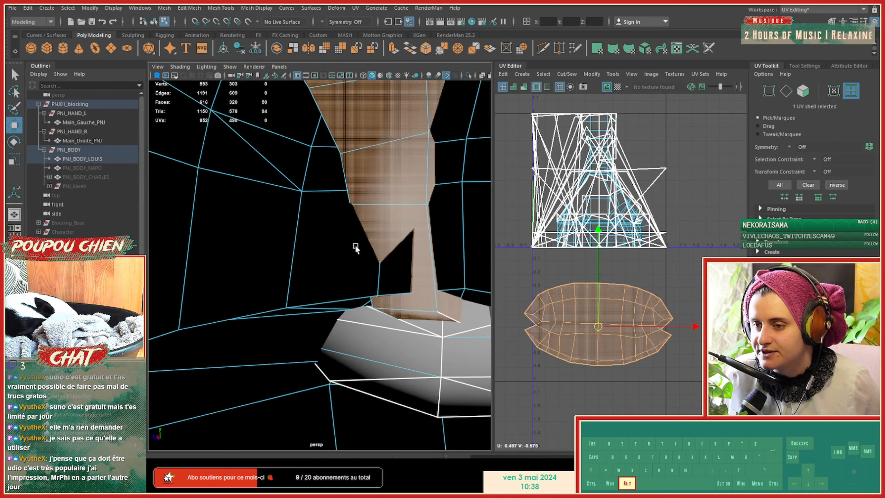
{"action": "middle_click_drag", "start_coordinate": [355, 247], "coordinate": [336, 336], "text": "alt"}
{"action": "mouse_move", "coordinate": [335, 336]}
{"action": "left_mouse_down", "text": "alt"}
{"action": "mouse_move", "coordinate": [340, 323]}
{"action": "mouse_move", "coordinate": [339, 332]}
{"action": "left_mouse_up", "text": "alt"}
{"action": "right_click_drag", "start_coordinate": [358, 203], "coordinate": [360, 173]}
{"action": "double_click", "coordinate": [360, 174]}
{"action": "right_click_drag", "start_coordinate": [636, 288], "coordinate": [611, 301], "text": "shift"}
Step: Cut the remaining connecting UV edges at both ends of the band's shell to separate its two parts
{"action": "scroll", "coordinate": [572, 335], "scroll_direction": "up", "scroll_amount": 5}
{"action": "middle_click_drag", "start_coordinate": [572, 335], "coordinate": [667, 330], "text": "alt"}
{"action": "left_click", "coordinate": [586, 314]}
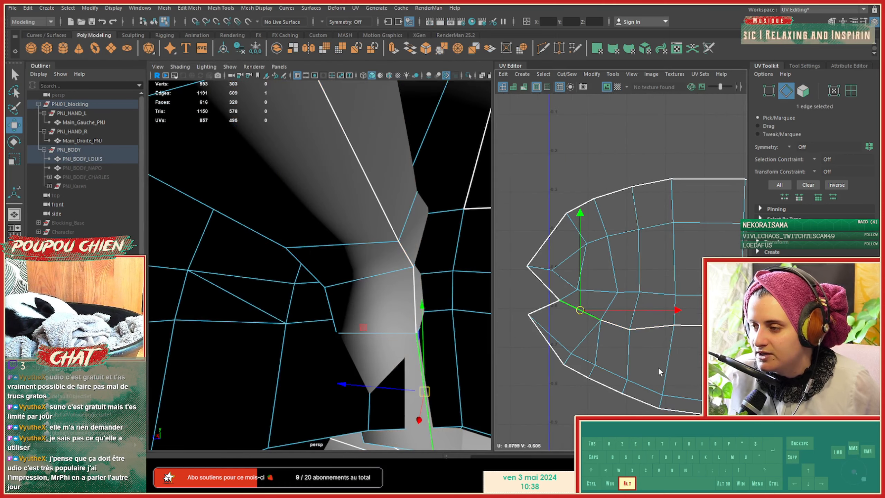
{"action": "middle_click_drag", "start_coordinate": [745, 363], "coordinate": [470, 339], "text": "alt"}
{"action": "left_click", "coordinate": [623, 298], "text": "shift"}
{"action": "right_click_drag", "start_coordinate": [624, 299], "coordinate": [594, 314], "text": "shift"}
Step: Unfold the larger separated shell of the arched band and move it clear of the smaller one
{"action": "right_click_drag", "start_coordinate": [636, 283], "coordinate": [610, 259]}
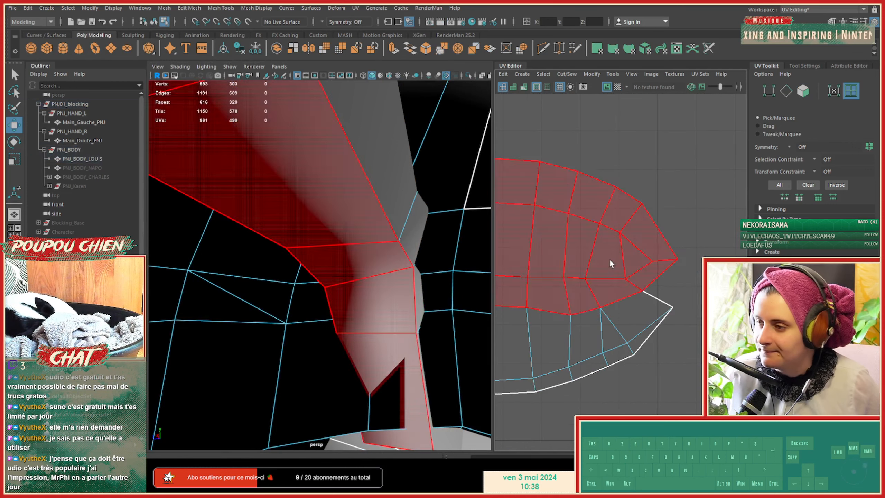
{"action": "left_click", "coordinate": [608, 259]}
{"action": "key", "text": "space"}
{"action": "key", "text": "space"}
{"action": "key", "text": "space"}
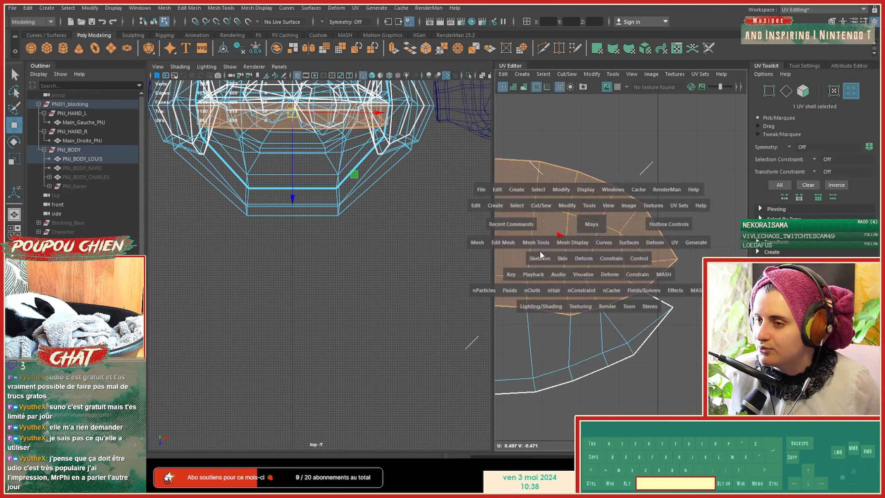
{"action": "scroll", "coordinate": [590, 265], "scroll_direction": "down", "scroll_amount": 6}
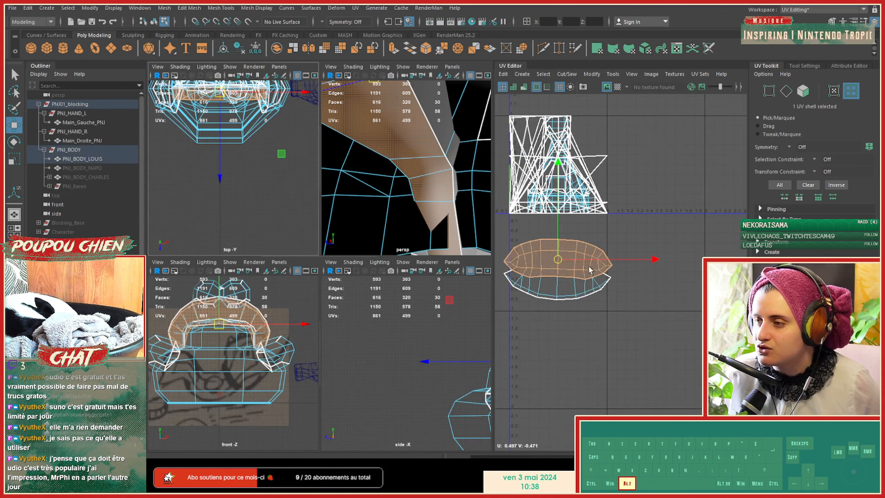
{"action": "middle_click_drag", "start_coordinate": [588, 267], "coordinate": [628, 251], "text": "alt"}
{"action": "left_click", "coordinate": [575, 244]}
{"action": "right_click", "coordinate": [577, 244], "text": "shift"}
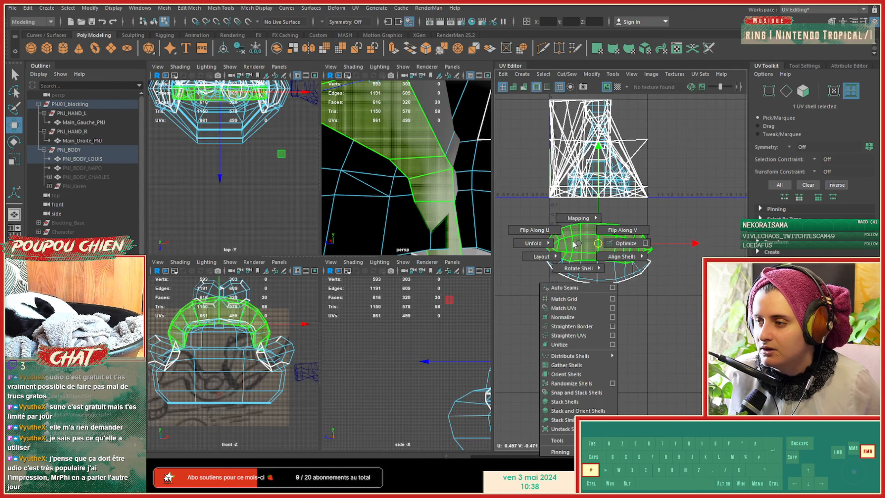
{"action": "right_click_drag", "start_coordinate": [448, 243], "coordinate": [426, 249], "text": "shift"}
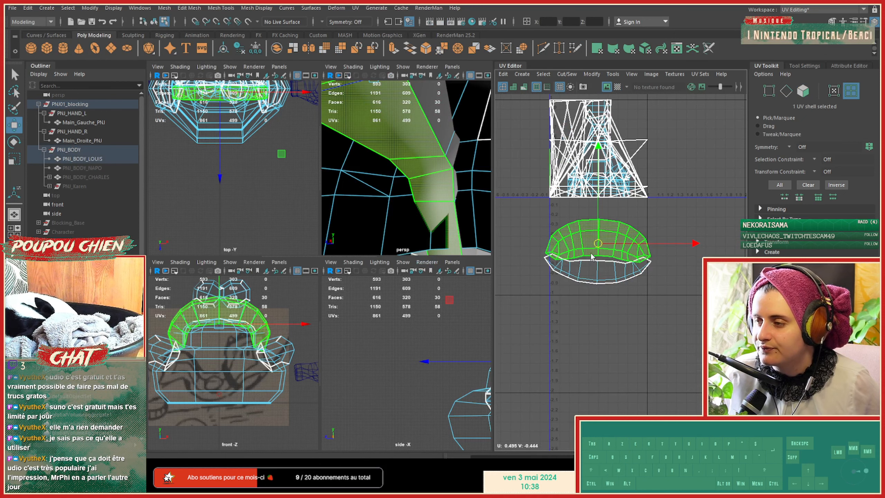
{"action": "left_click_drag", "start_coordinate": [600, 241], "coordinate": [688, 240]}
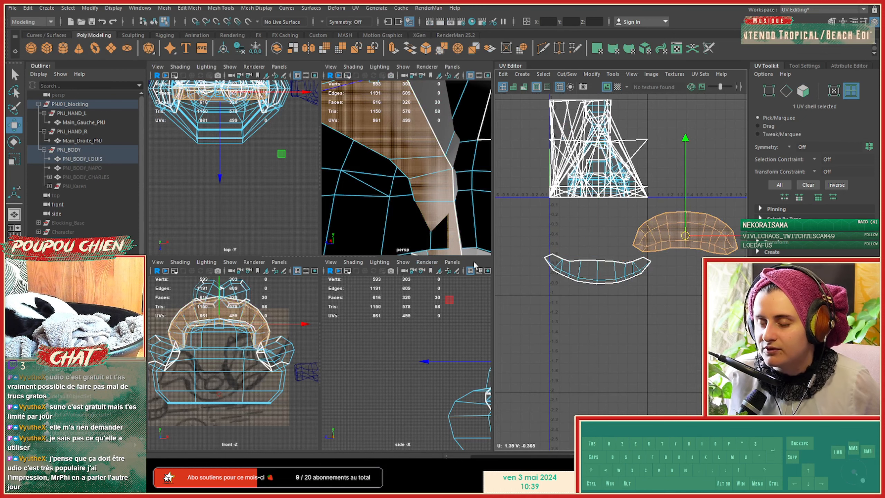
Step: Cut the short UV edges at the tips of the larger band shell and unfold the shell again
{"action": "key", "text": "f"}
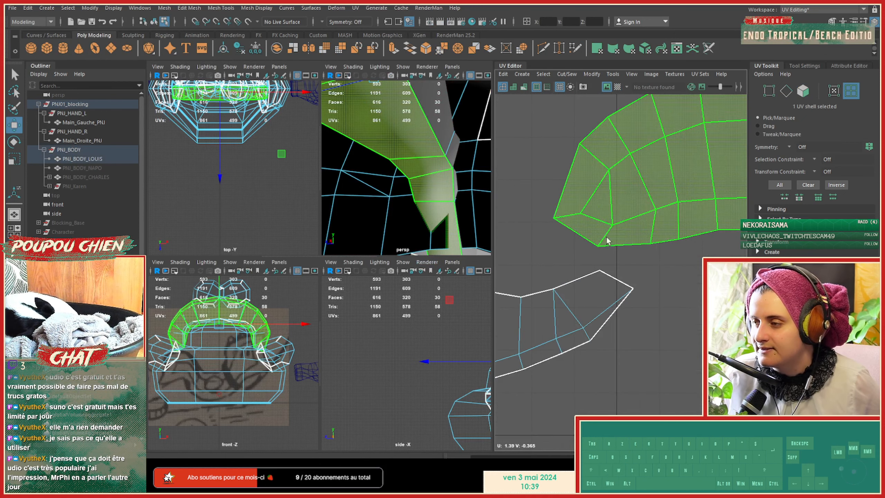
{"action": "right_click_drag", "start_coordinate": [564, 209], "coordinate": [478, 221]}
{"action": "left_click", "coordinate": [566, 218]}
{"action": "left_click", "coordinate": [579, 226]}
{"action": "right_click_drag", "start_coordinate": [604, 255], "coordinate": [593, 260], "text": "alt"}
{"action": "middle_click_drag", "start_coordinate": [593, 264], "coordinate": [706, 246], "text": "alt"}
{"action": "scroll", "coordinate": [356, 239], "scroll_direction": "up", "scroll_amount": 3}
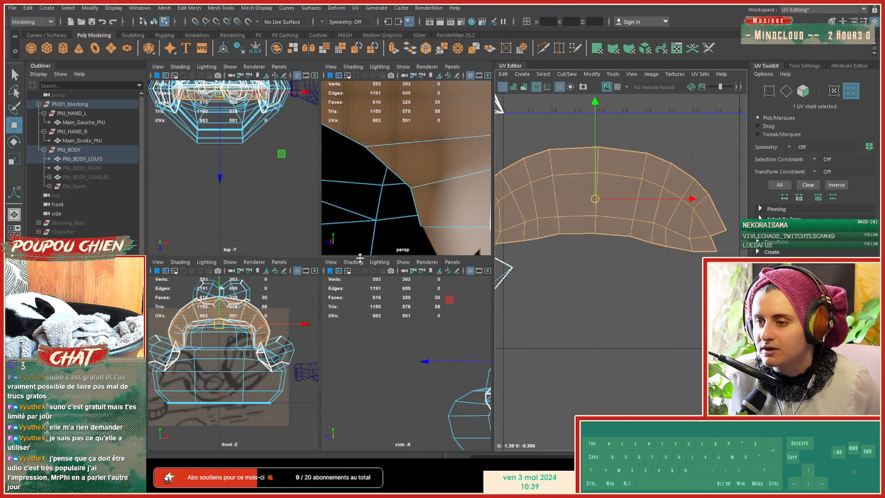
Step: Enlarge the perspective view and cut the UVs along the edge loop between the band's front face and outer rim
{"action": "left_click_drag", "start_coordinate": [360, 257], "coordinate": [336, 357]}
{"action": "left_click_drag", "start_coordinate": [319, 248], "coordinate": [207, 251]}
{"action": "right_click_drag", "start_coordinate": [362, 238], "coordinate": [319, 213], "text": "alt"}
{"action": "left_click_drag", "start_coordinate": [318, 213], "coordinate": [466, 243], "text": "alt"}
{"action": "right_click_drag", "start_coordinate": [379, 169], "coordinate": [378, 153]}
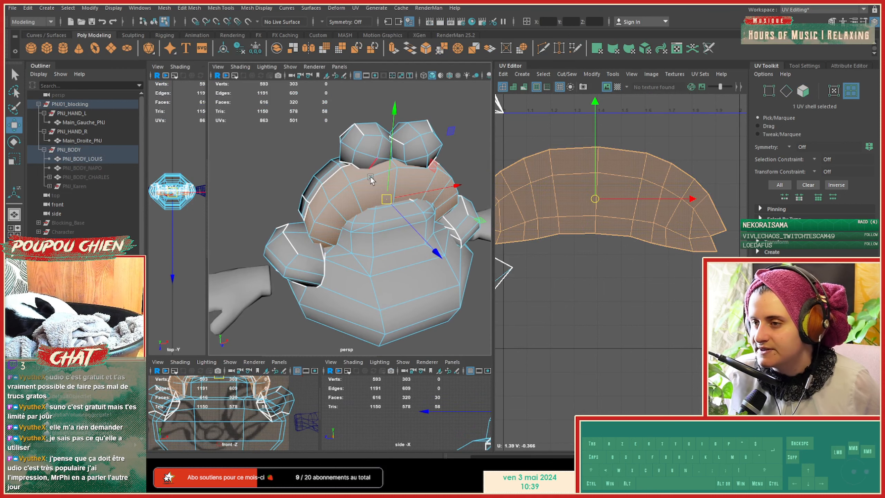
{"action": "right_click_drag", "start_coordinate": [642, 184], "coordinate": [577, 189], "text": "shift"}
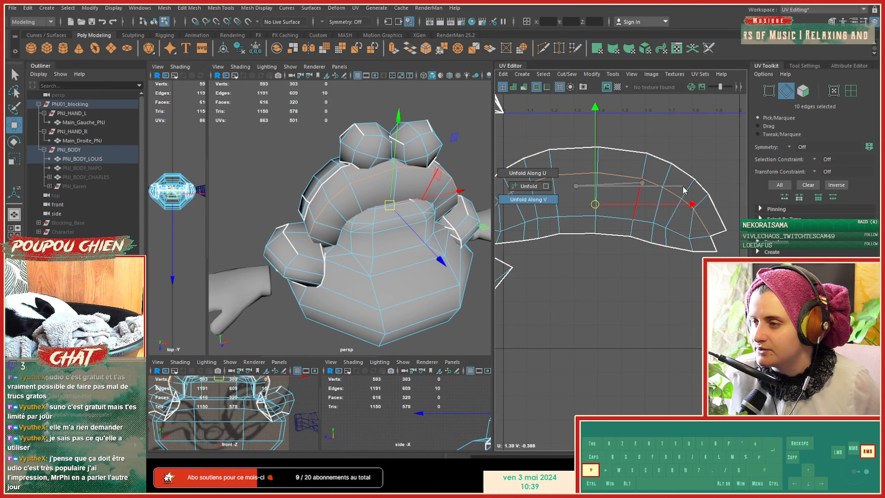
{"action": "right_click_drag", "start_coordinate": [643, 184], "coordinate": [447, 193], "text": "shift"}
Step: Unfold the band's front-face shell and move it below the narrow rim strip
{"action": "left_click", "coordinate": [571, 185]}
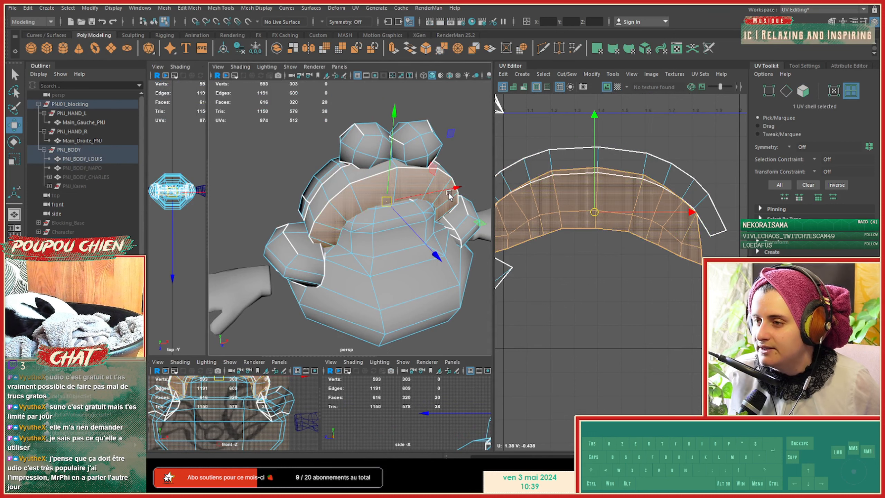
{"action": "right_click_drag", "start_coordinate": [595, 198], "coordinate": [462, 197], "text": "shift"}
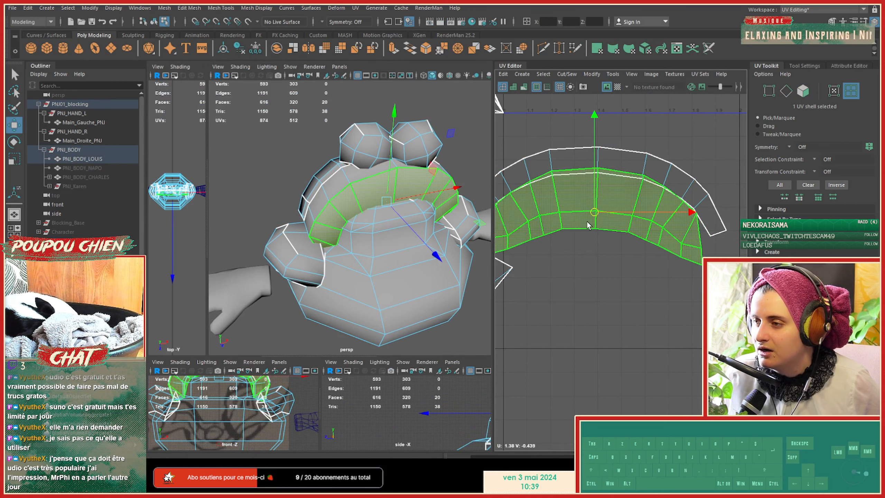
{"action": "left_click_drag", "start_coordinate": [592, 213], "coordinate": [634, 313]}
Step: Cut one short UV edge at each end of the band's front-face shell
{"action": "left_click_drag", "start_coordinate": [328, 257], "coordinate": [296, 239], "text": "alt"}
{"action": "middle_click_drag", "start_coordinate": [610, 350], "coordinate": [610, 297], "text": "alt"}
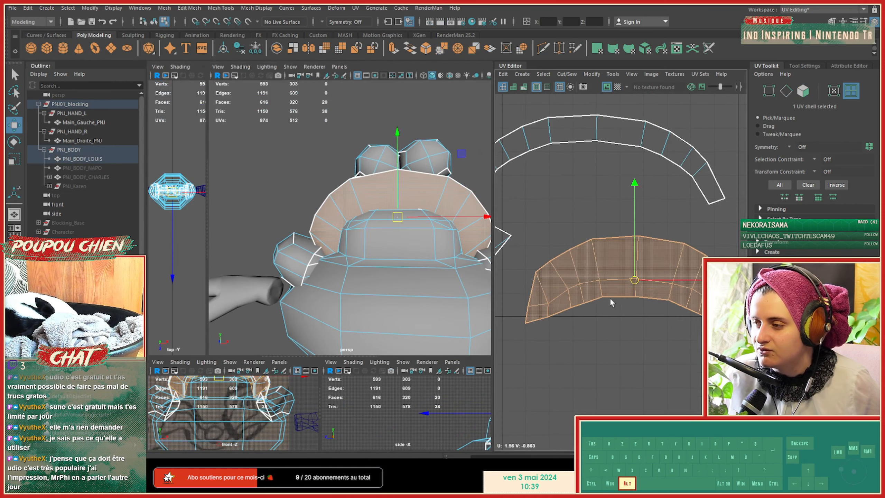
{"action": "right_click_drag", "start_coordinate": [608, 297], "coordinate": [609, 250]}
{"action": "left_click", "coordinate": [540, 302]}
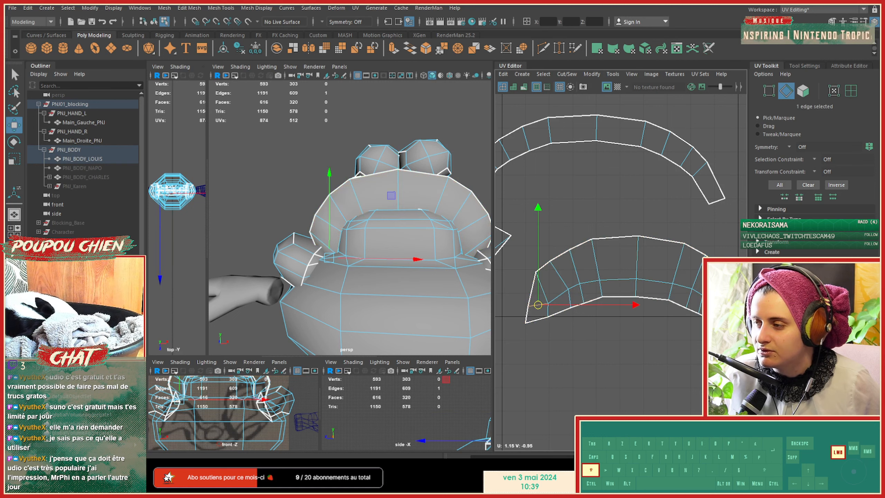
{"action": "left_click", "coordinate": [730, 315], "text": "shift"}
{"action": "right_click_drag", "start_coordinate": [730, 315], "coordinate": [696, 329], "text": "shift"}
Step: Unfold the notched front-face shell and move it closer to the narrow rim strip
{"action": "right_click_drag", "start_coordinate": [649, 295], "coordinate": [498, 271]}
{"action": "left_click", "coordinate": [618, 264]}
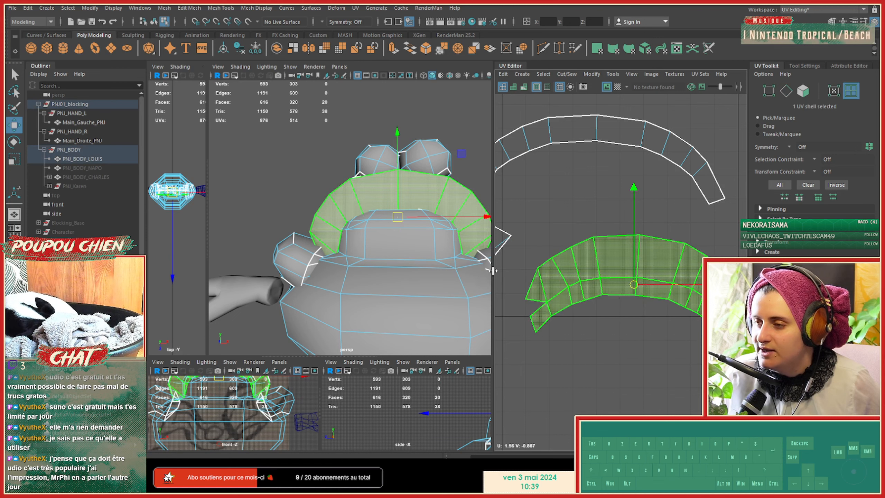
{"action": "left_click_drag", "start_coordinate": [634, 285], "coordinate": [618, 259]}
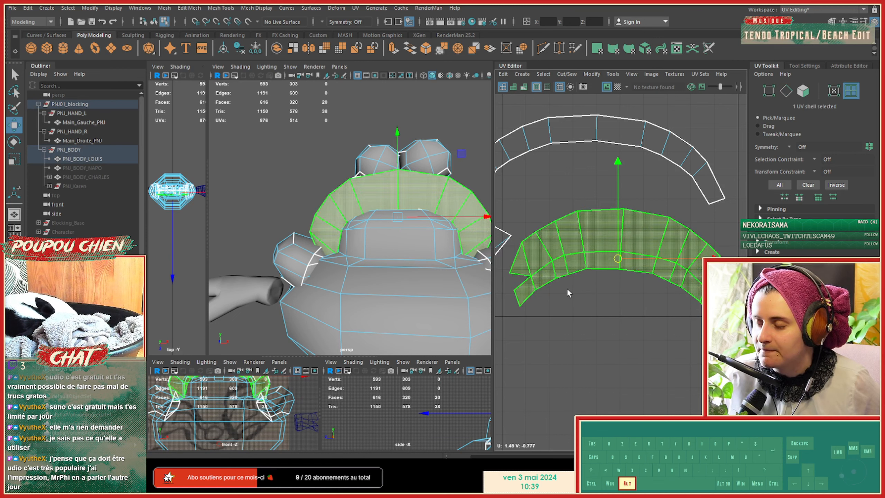
Step: Select the narrow rim strip's UV shell and unfold it
{"action": "middle_click_drag", "start_coordinate": [594, 302], "coordinate": [612, 272], "text": "alt"}
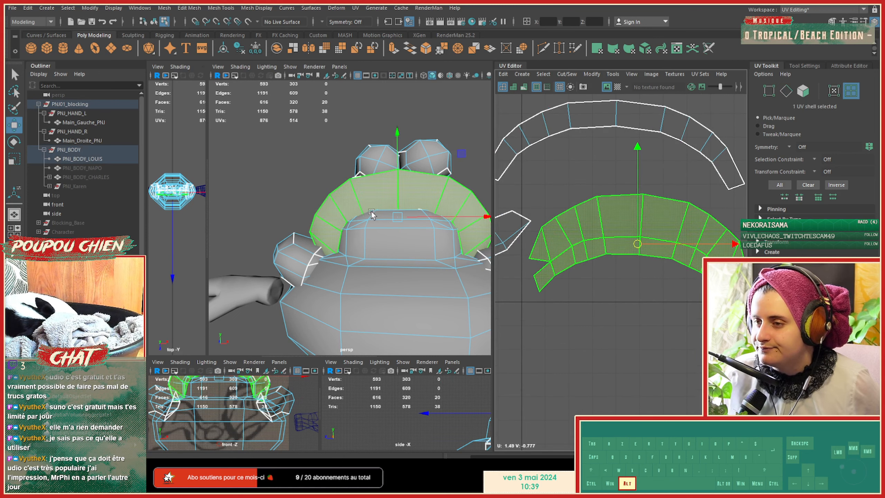
{"action": "left_click_drag", "start_coordinate": [371, 214], "coordinate": [399, 204], "text": "alt"}
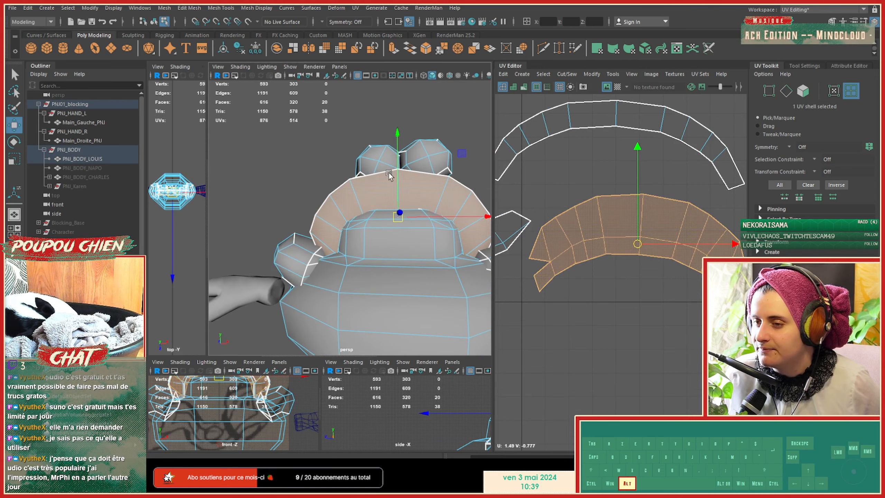
{"action": "left_click_drag", "start_coordinate": [389, 173], "coordinate": [407, 184], "text": "alt"}
{"action": "left_click", "coordinate": [341, 203]}
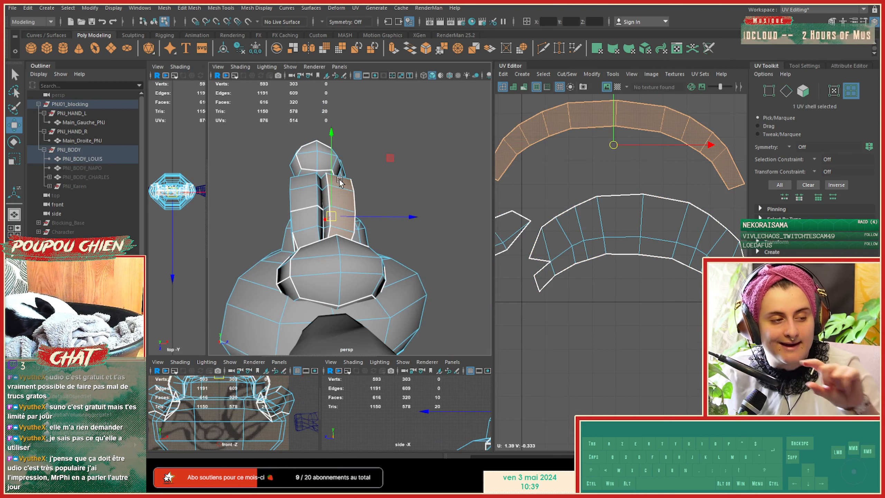
{"action": "key", "text": "f"}
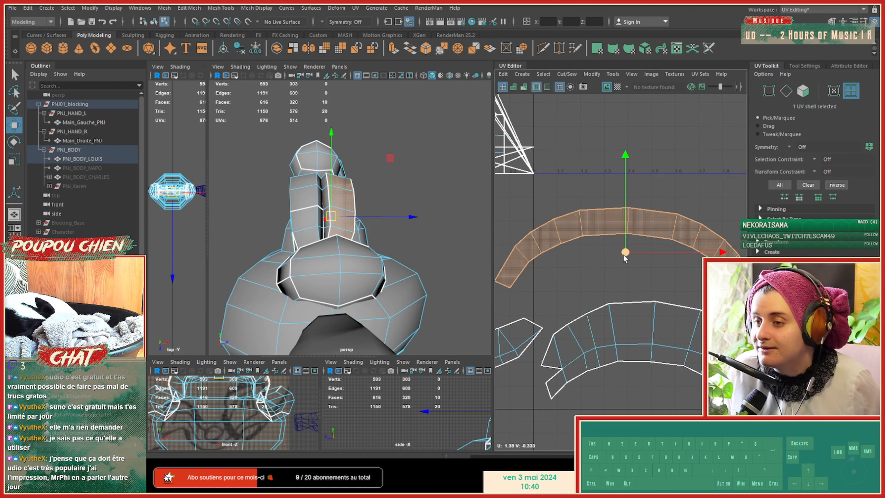
{"action": "right_click", "coordinate": [623, 230], "text": "shift"}
{"action": "right_click_drag", "start_coordinate": [611, 229], "coordinate": [435, 228], "text": "shift"}
Step: Apply Straighten UVs to the narrow rim strip and move it below the front-face shell
{"action": "scroll", "coordinate": [623, 269], "scroll_direction": "down", "scroll_amount": 4}
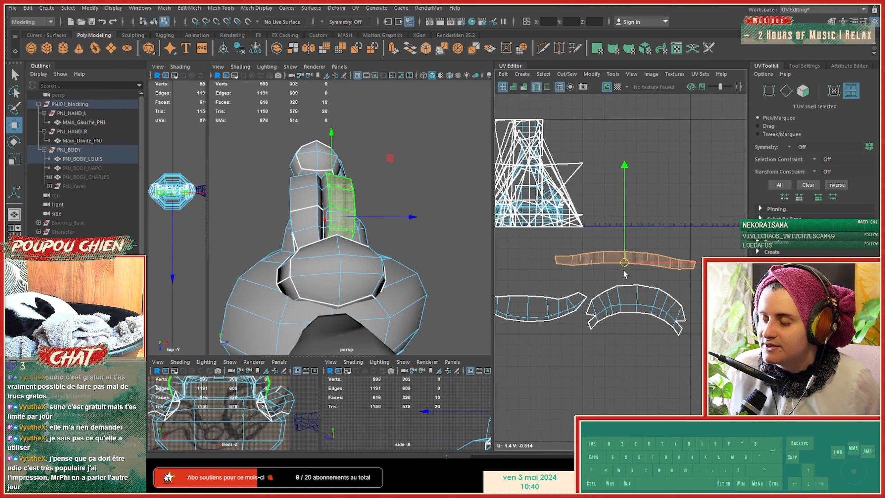
{"action": "right_click_drag", "start_coordinate": [626, 260], "coordinate": [615, 353], "text": "shift"}
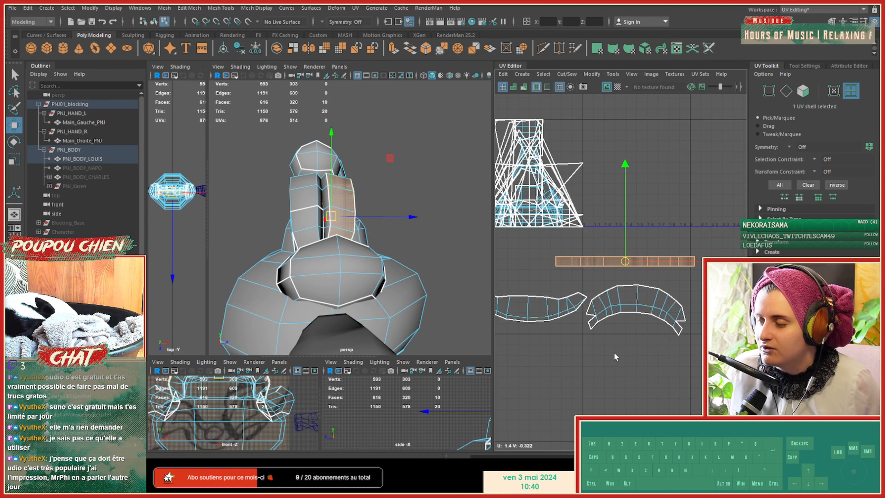
{"action": "left_click_drag", "start_coordinate": [626, 262], "coordinate": [632, 361]}
Step: Display the checker pattern and inspect its distortion on the arched band's rim
{"action": "scroll", "coordinate": [632, 361], "scroll_direction": "up", "scroll_amount": 2}
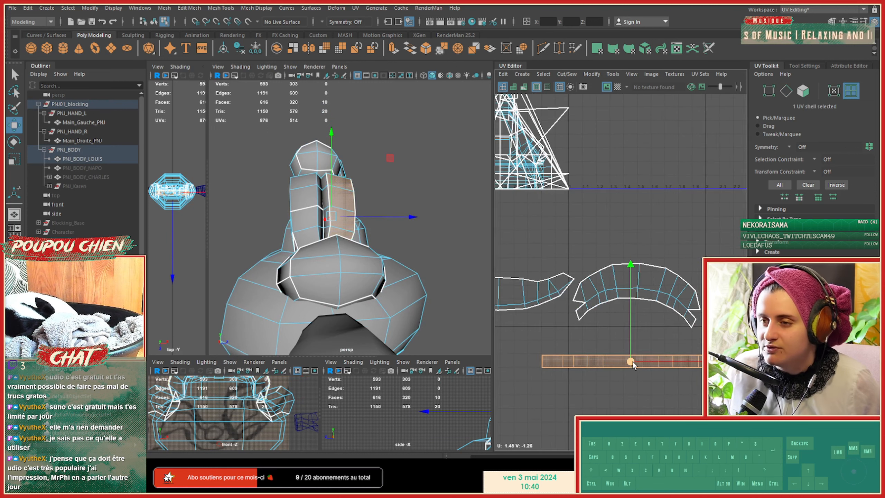
{"action": "middle_click_drag", "start_coordinate": [632, 361], "coordinate": [618, 299], "text": "alt"}
{"action": "left_click", "coordinate": [617, 87]}
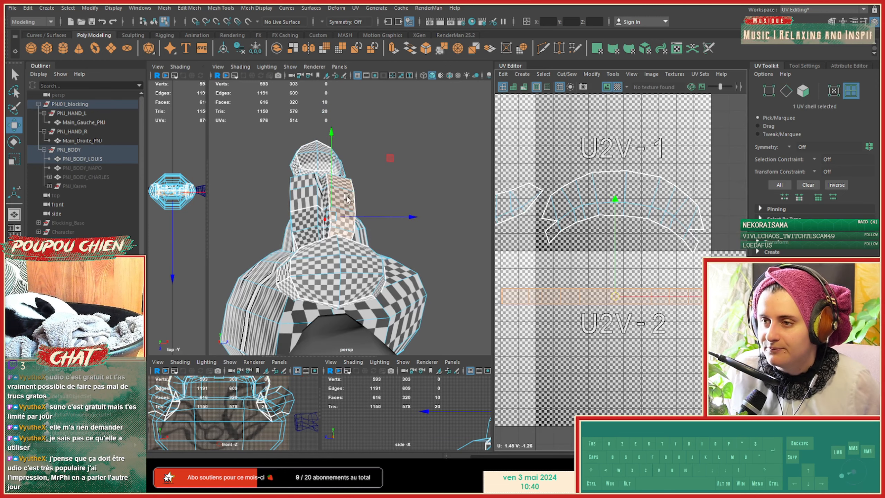
{"action": "mouse_move", "coordinate": [347, 199]}
{"action": "left_mouse_down", "text": "alt"}
{"action": "mouse_move", "coordinate": [279, 193]}
{"action": "mouse_move", "coordinate": [251, 208]}
{"action": "mouse_move", "coordinate": [256, 242]}
{"action": "mouse_move", "coordinate": [228, 206]}
{"action": "mouse_move", "coordinate": [343, 209]}
{"action": "left_mouse_up", "text": "alt"}
{"action": "right_click_drag", "start_coordinate": [343, 209], "coordinate": [381, 218], "text": "alt"}
{"action": "left_click_drag", "start_coordinate": [382, 217], "coordinate": [392, 221], "text": "alt"}
Step: Unfold the crescent-shaped shell next to the straightened strip and move it slightly down
{"action": "left_click", "coordinate": [322, 198]}
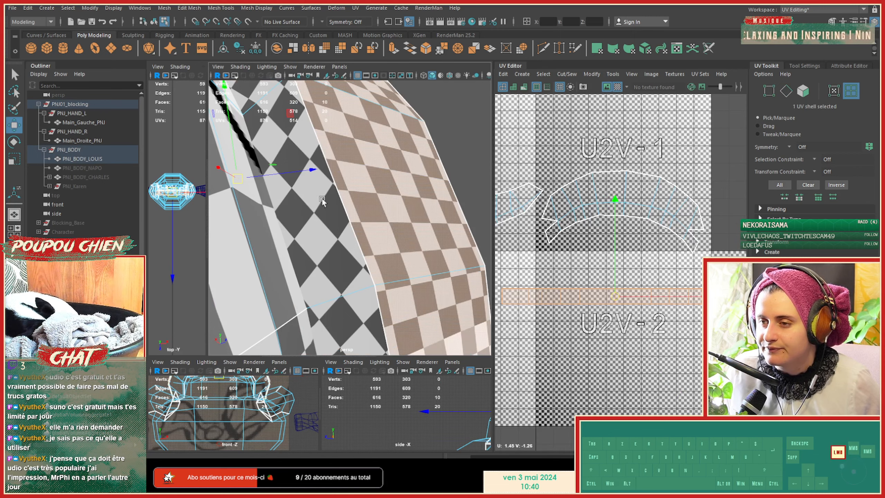
{"action": "scroll", "coordinate": [668, 304], "scroll_direction": "down", "scroll_amount": 5, "text": "alt"}
{"action": "middle_click_drag", "start_coordinate": [564, 268], "coordinate": [590, 246], "text": "alt"}
{"action": "scroll", "coordinate": [591, 245], "scroll_direction": "up", "scroll_amount": 4, "text": "alt"}
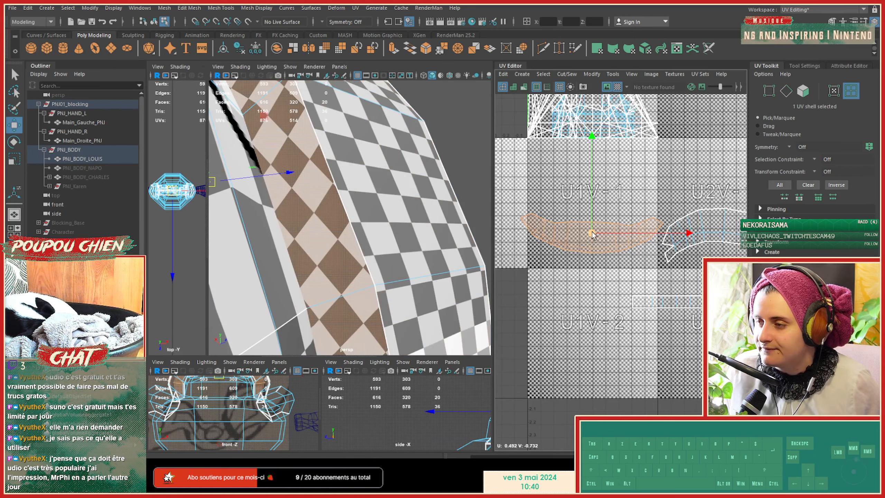
{"action": "right_click_drag", "start_coordinate": [591, 232], "coordinate": [465, 227], "text": "shift"}
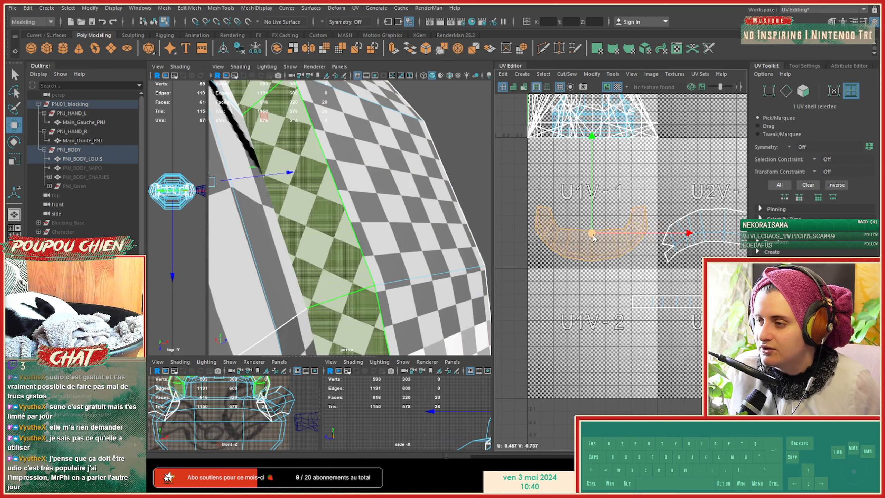
{"action": "left_click_drag", "start_coordinate": [593, 238], "coordinate": [591, 273]}
{"action": "middle_click_drag", "start_coordinate": [591, 274], "coordinate": [623, 288], "text": "alt"}
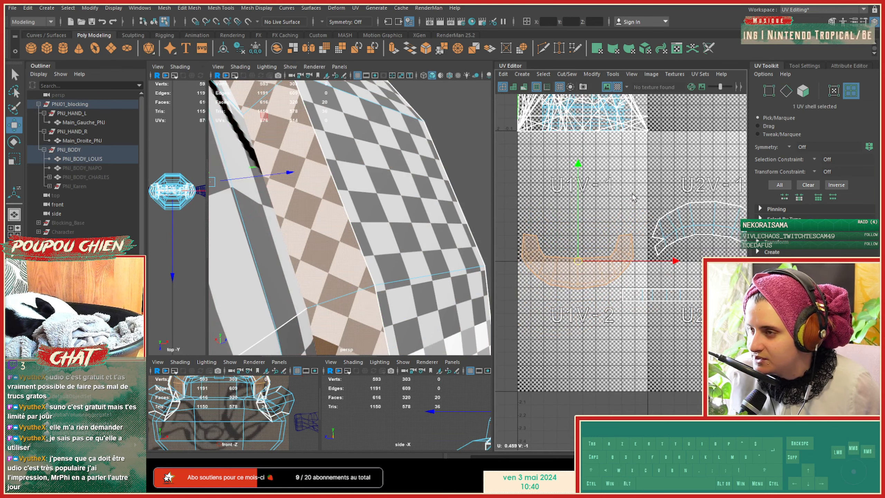
Step: Hide the checker pattern in the UV layout and on the model
{"action": "left_click", "coordinate": [617, 87]}
{"action": "middle_click_drag", "start_coordinate": [654, 258], "coordinate": [625, 206], "text": "alt"}
{"action": "middle_click_drag", "start_coordinate": [550, 209], "coordinate": [559, 195], "text": "alt"}
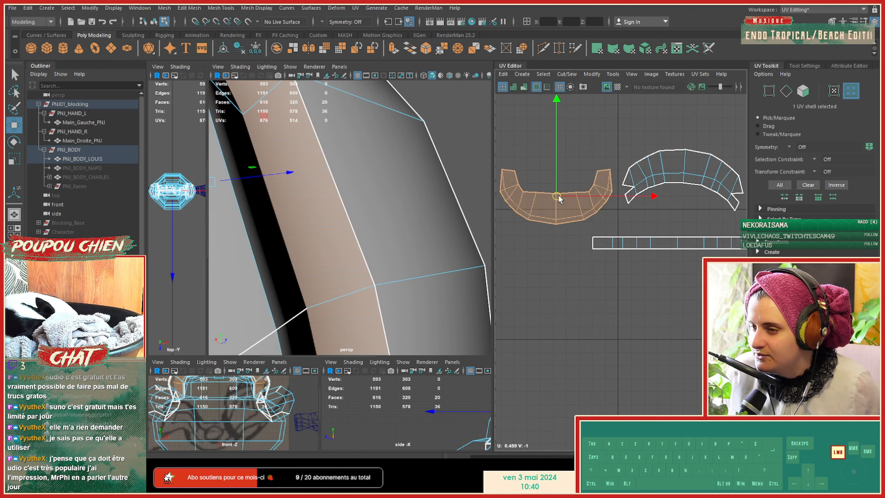
Step: Cut the UVs along the edge loop on the inner side of the band's front-face part
{"action": "left_click_drag", "start_coordinate": [383, 216], "coordinate": [372, 242], "text": "alt"}
{"action": "right_click_drag", "start_coordinate": [371, 242], "coordinate": [369, 222]}
{"action": "double_click", "coordinate": [369, 225]}
{"action": "right_click_drag", "start_coordinate": [676, 187], "coordinate": [621, 182], "text": "shift"}
Step: Unfold the wider shell split from the front-face part and move it below the crescent-shaped shell
{"action": "right_click_drag", "start_coordinate": [656, 161], "coordinate": [567, 169]}
{"action": "left_click", "coordinate": [667, 160]}
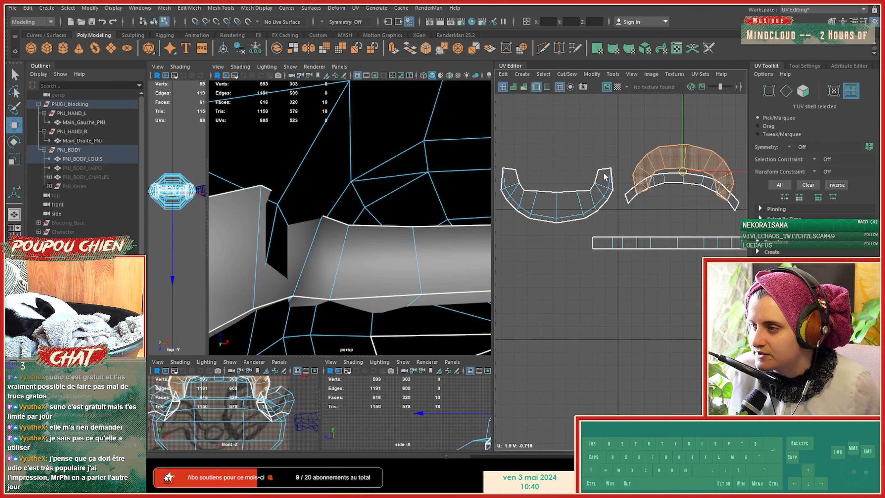
{"action": "left_click_drag", "start_coordinate": [659, 191], "coordinate": [546, 275]}
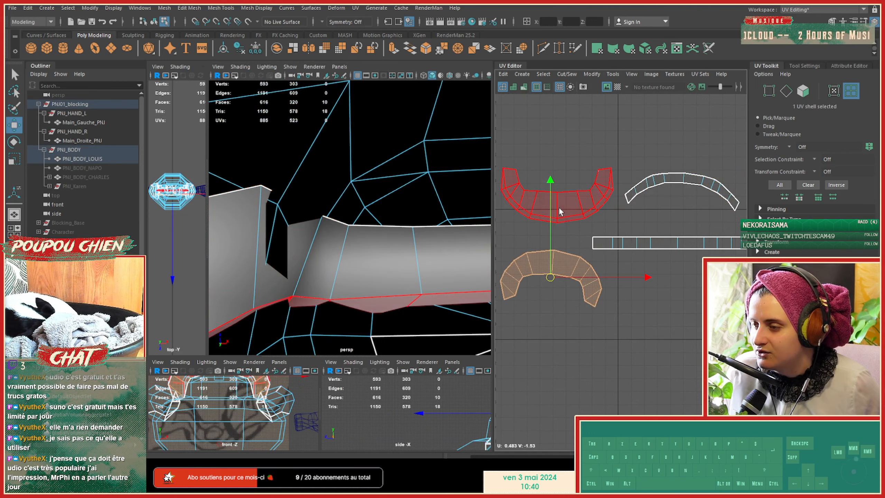
Step: Move the wider arched shell slightly up and right so it sits beneath the U-shaped shell
{"action": "left_click_drag", "start_coordinate": [450, 239], "coordinate": [348, 263], "text": "alt"}
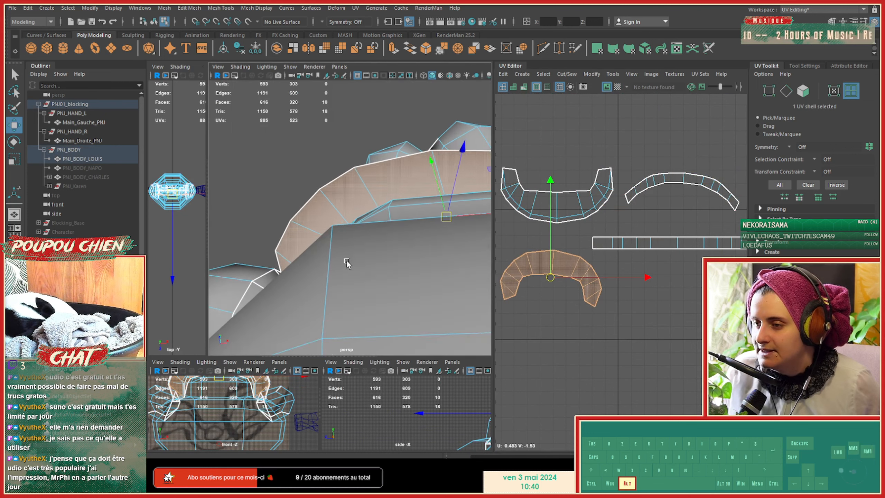
{"action": "right_click_drag", "start_coordinate": [348, 262], "coordinate": [361, 254], "text": "alt"}
{"action": "left_click_drag", "start_coordinate": [360, 255], "coordinate": [330, 220], "text": "alt"}
{"action": "right_click_drag", "start_coordinate": [330, 220], "coordinate": [397, 215], "text": "alt"}
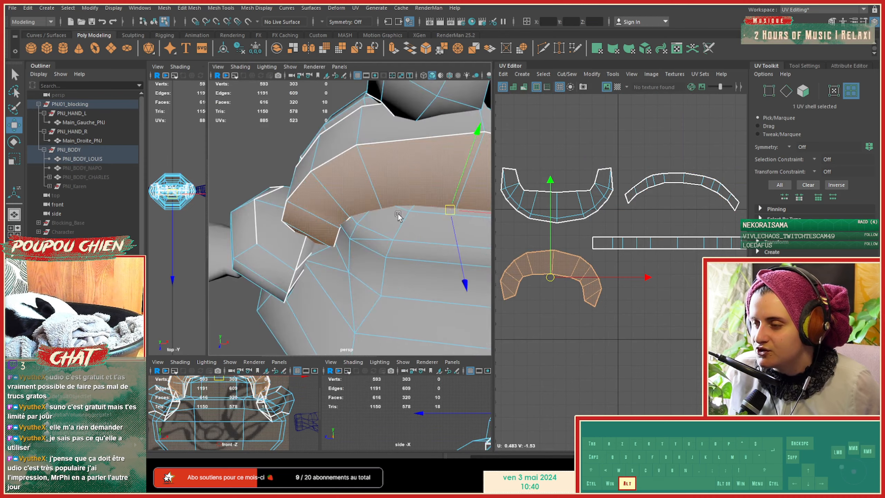
{"action": "left_click_drag", "start_coordinate": [397, 216], "coordinate": [384, 242], "text": "alt"}
{"action": "mouse_move", "coordinate": [553, 268]}
{"action": "left_mouse_down"}
{"action": "mouse_move", "coordinate": [556, 199]}
{"action": "mouse_move", "coordinate": [563, 266]}
{"action": "left_mouse_up"}
Step: Unfold and straighten the thin crescent-shaped shell above the long strip into a narrow horizontal strip
{"action": "left_click_drag", "start_coordinate": [330, 241], "coordinate": [452, 259], "text": "alt"}
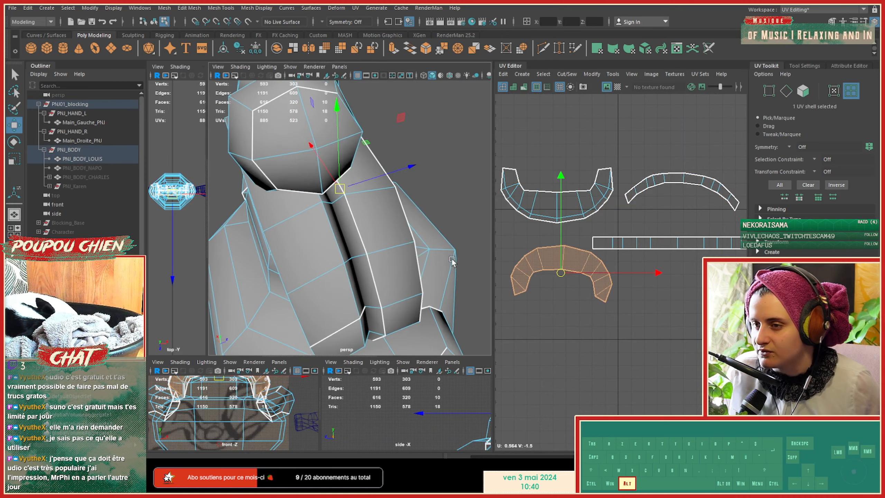
{"action": "right_click_drag", "start_coordinate": [452, 259], "coordinate": [356, 241], "text": "alt"}
{"action": "left_click_drag", "start_coordinate": [355, 241], "coordinate": [305, 280], "text": "alt"}
{"action": "double_click", "coordinate": [256, 214]}
{"action": "double_click", "coordinate": [356, 197]}
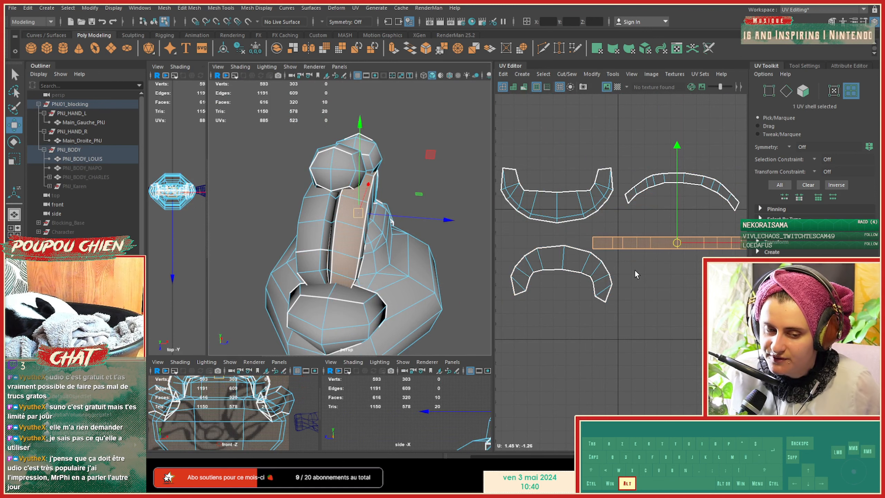
{"action": "middle_click_drag", "start_coordinate": [684, 279], "coordinate": [608, 299], "text": "alt"}
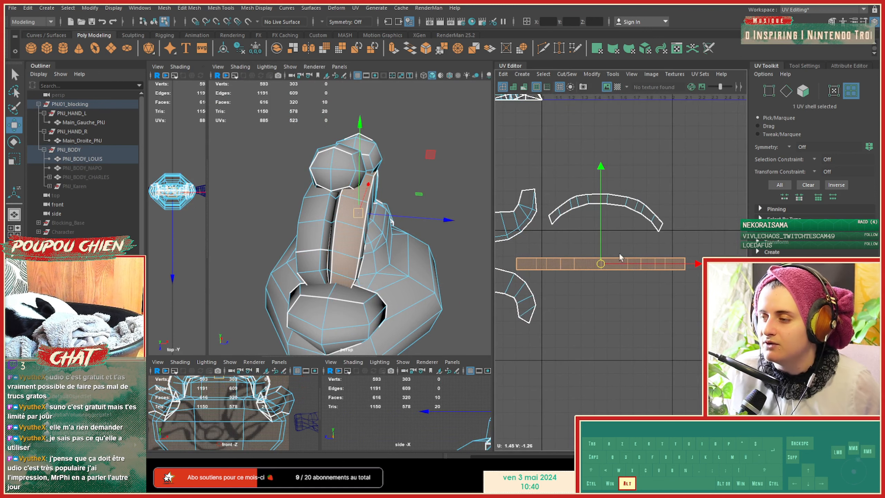
{"action": "left_click", "coordinate": [622, 203]}
{"action": "right_click_drag", "start_coordinate": [504, 209], "coordinate": [453, 209], "text": "shift"}
{"action": "right_click_drag", "start_coordinate": [618, 209], "coordinate": [612, 302], "text": "shift"}
{"action": "right_click_drag", "start_coordinate": [607, 211], "coordinate": [497, 214], "text": "shift"}
{"action": "right_click_drag", "start_coordinate": [578, 207], "coordinate": [573, 301], "text": "shift"}
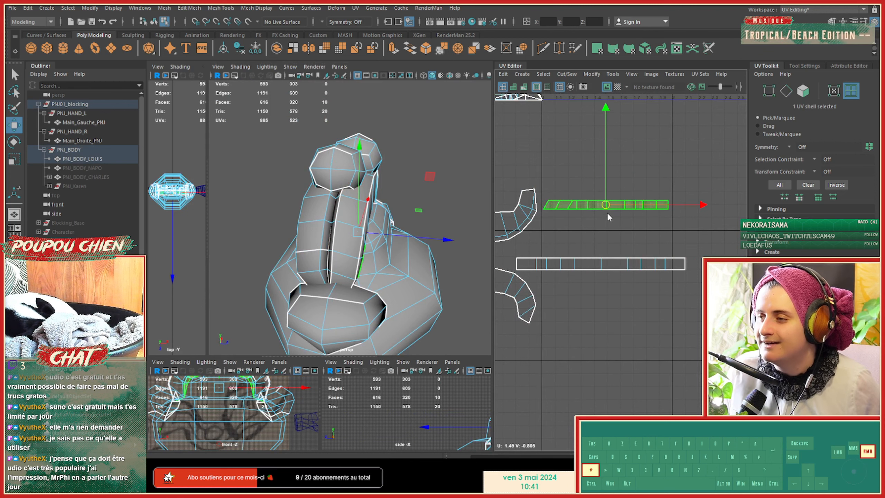
{"action": "right_click_drag", "start_coordinate": [608, 215], "coordinate": [607, 212], "text": "shift"}
Step: Align the UVs of the slanted edges at the narrow strip's left end so each edge is vertical
{"action": "middle_click_drag", "start_coordinate": [577, 213], "coordinate": [621, 208], "text": "alt"}
{"action": "right_click_drag", "start_coordinate": [620, 208], "coordinate": [658, 209]}
{"action": "left_click_drag", "start_coordinate": [596, 218], "coordinate": [597, 217]}
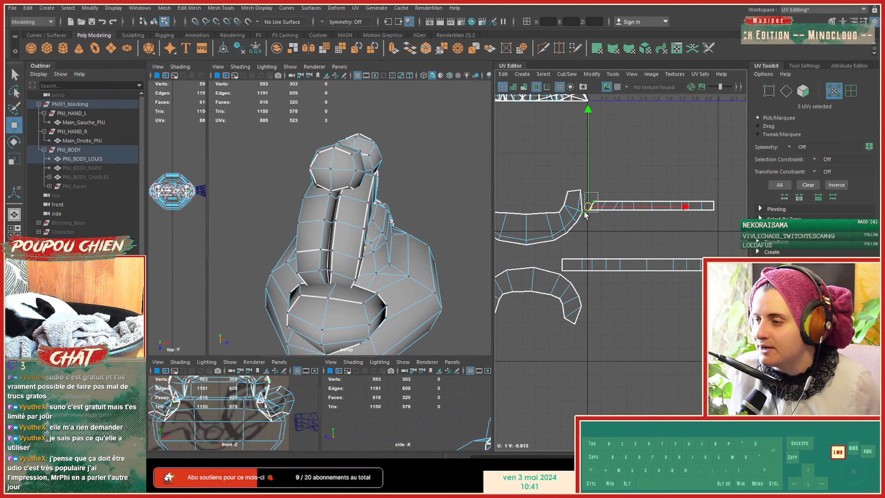
{"action": "key", "text": "r"}
{"action": "left_click_drag", "start_coordinate": [682, 205], "coordinate": [489, 210]}
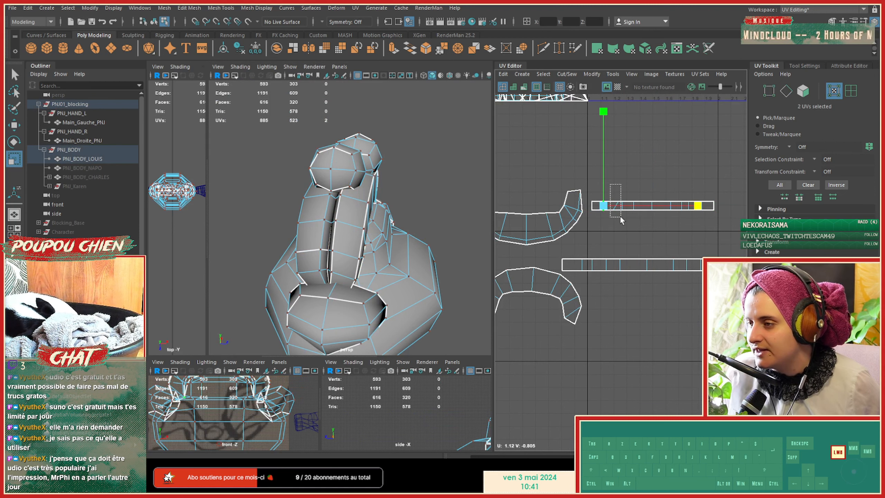
{"action": "left_click_drag", "start_coordinate": [619, 215], "coordinate": [620, 216]}
{"action": "left_click_drag", "start_coordinate": [697, 205], "coordinate": [460, 209]}
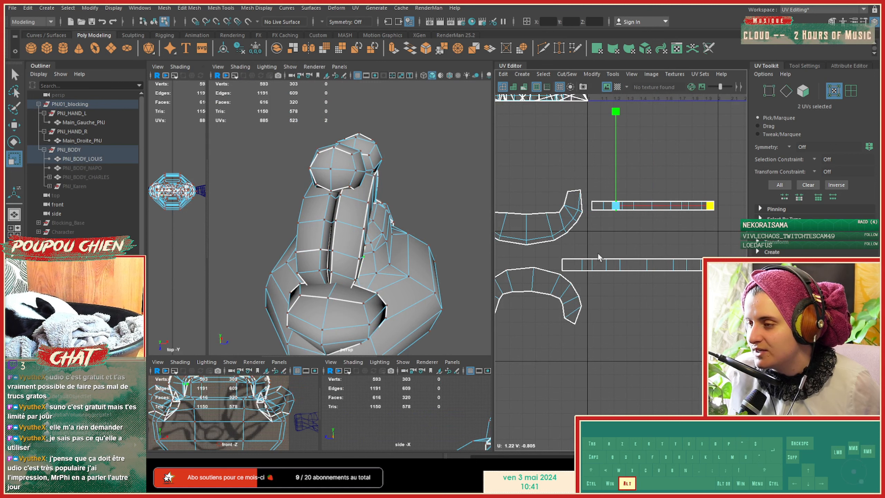
Step: Retry unfolding the narrow strip, undo the trials, straighten it into a rectangle and move it below the wider strip
{"action": "middle_click_drag", "start_coordinate": [597, 253], "coordinate": [591, 254], "text": "alt"}
{"action": "right_click_drag", "start_coordinate": [616, 213], "coordinate": [535, 208]}
{"action": "left_click", "coordinate": [628, 206]}
{"action": "right_click_drag", "start_coordinate": [468, 204], "coordinate": [469, 204], "text": "shift"}
{"action": "key", "text": "ctrl+z"}
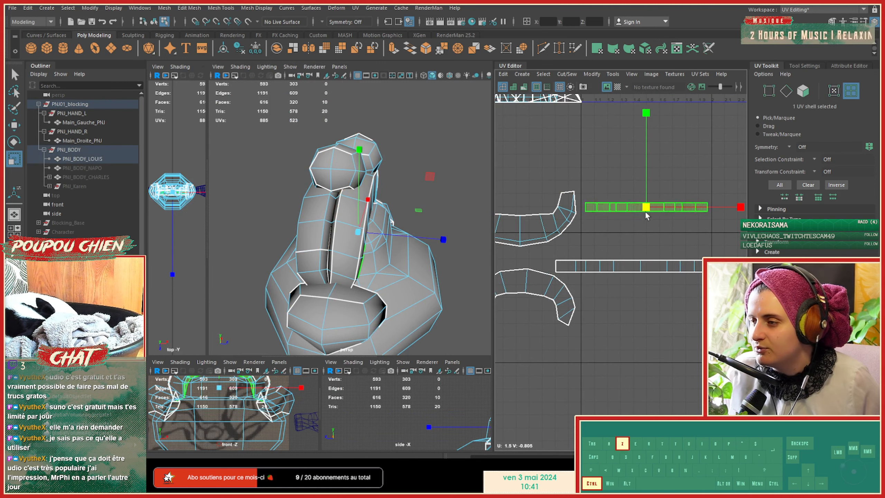
{"action": "right_click_drag", "start_coordinate": [646, 208], "coordinate": [561, 213], "text": "shift"}
{"action": "key", "text": "ctrl+z"}
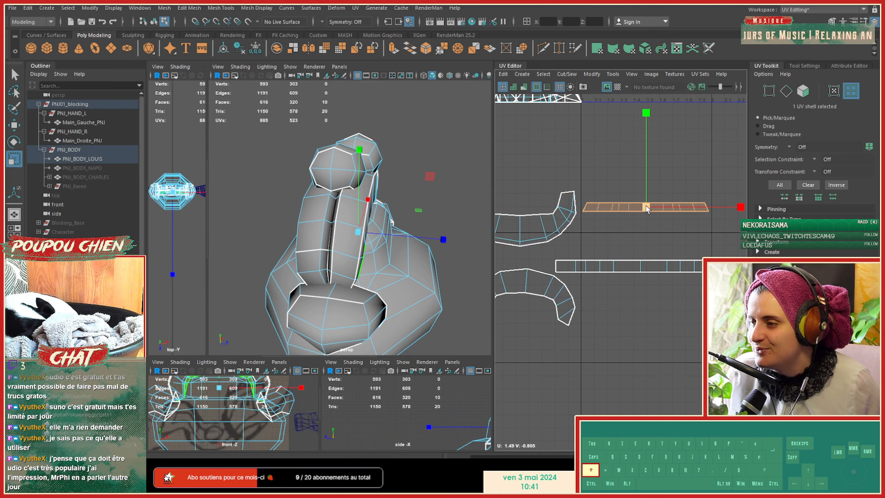
{"action": "right_click_drag", "start_coordinate": [645, 208], "coordinate": [487, 209], "text": "shift"}
{"action": "key", "text": "w"}
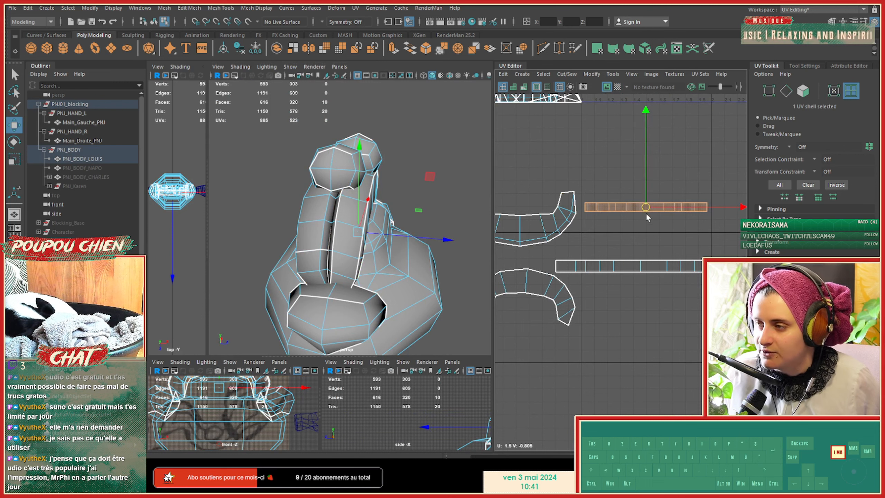
{"action": "left_click_drag", "start_coordinate": [646, 211], "coordinate": [643, 286]}
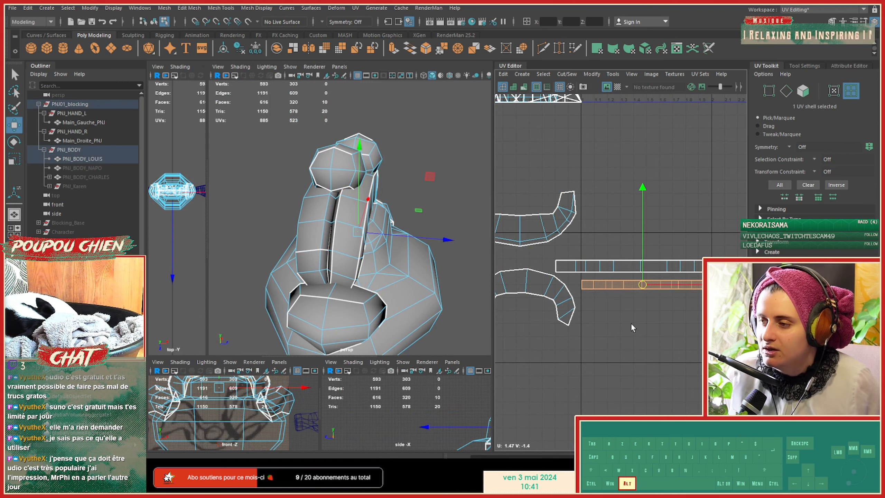
Step: Examine the U-shaped shell and the part of the arched band it covers on the model
{"action": "middle_click_drag", "start_coordinate": [573, 321], "coordinate": [632, 278], "text": "alt"}
{"action": "scroll", "coordinate": [632, 279], "scroll_direction": "down", "scroll_amount": 1}
{"action": "middle_click_drag", "start_coordinate": [594, 236], "coordinate": [587, 265], "text": "alt"}
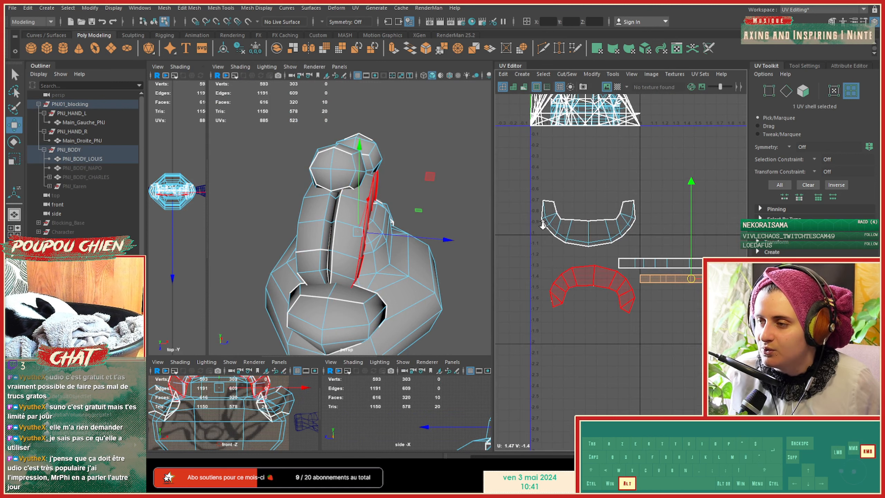
{"action": "right_click_drag", "start_coordinate": [543, 225], "coordinate": [557, 230], "text": "alt"}
{"action": "left_click", "coordinate": [554, 233]}
{"action": "left_click_drag", "start_coordinate": [376, 248], "coordinate": [400, 240], "text": "alt"}
{"action": "right_click_drag", "start_coordinate": [538, 233], "coordinate": [578, 226], "text": "alt"}
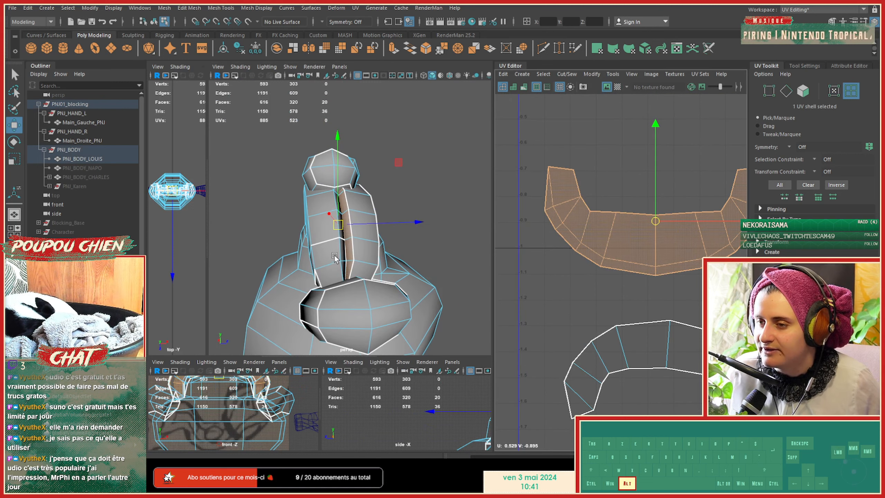
{"action": "left_click_drag", "start_coordinate": [334, 258], "coordinate": [289, 264], "text": "alt"}
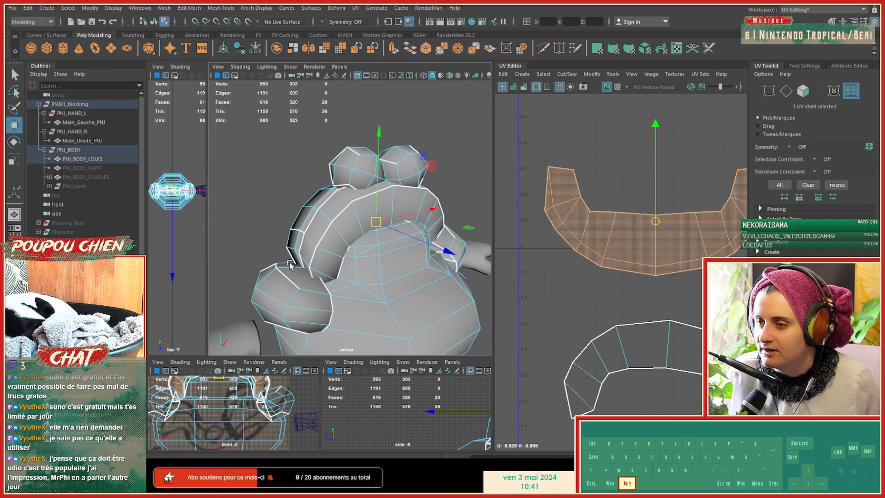
{"action": "right_click_drag", "start_coordinate": [290, 264], "coordinate": [268, 267], "text": "alt"}
{"action": "left_click_drag", "start_coordinate": [268, 267], "coordinate": [314, 266], "text": "alt"}
{"action": "middle_click_drag", "start_coordinate": [672, 271], "coordinate": [616, 251], "text": "alt"}
{"action": "right_click_drag", "start_coordinate": [615, 252], "coordinate": [533, 259], "text": "alt"}
{"action": "middle_click_drag", "start_coordinate": [533, 259], "coordinate": [544, 274], "text": "alt"}
{"action": "right_click_drag", "start_coordinate": [544, 274], "coordinate": [590, 281], "text": "alt"}
Step: Rotate the arched shell slightly to level it and move it above the U-shaped shell so the two interlock
{"action": "left_click", "coordinate": [610, 295]}
{"action": "mouse_move", "coordinate": [635, 303]}
{"action": "left_mouse_down"}
{"action": "mouse_move", "coordinate": [633, 223]}
{"action": "mouse_move", "coordinate": [627, 298]}
{"action": "left_mouse_up"}
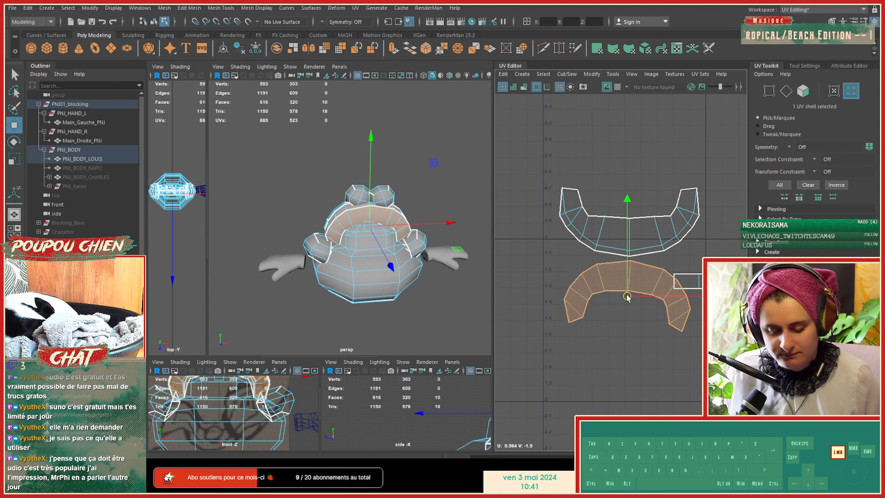
{"action": "key", "text": "e"}
{"action": "left_click_drag", "start_coordinate": [703, 248], "coordinate": [698, 240]}
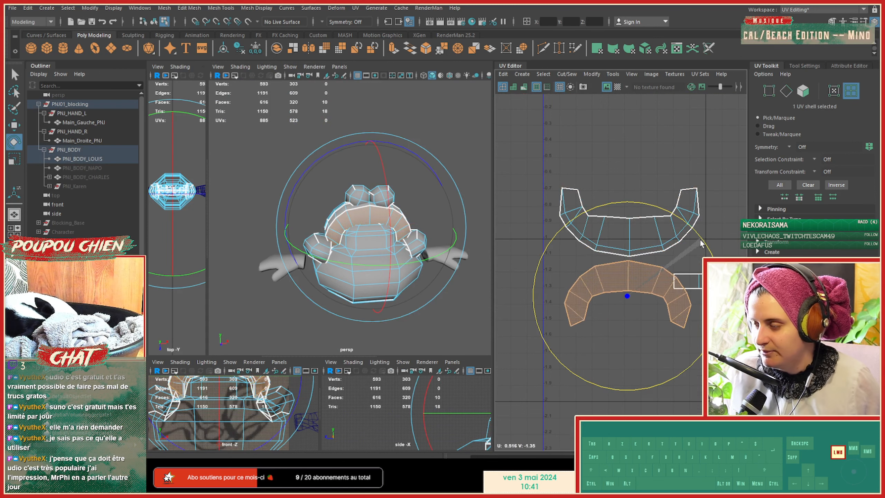
{"action": "key", "text": "w"}
{"action": "left_click_drag", "start_coordinate": [627, 296], "coordinate": [544, 185]}
{"action": "left_click", "coordinate": [634, 270]}
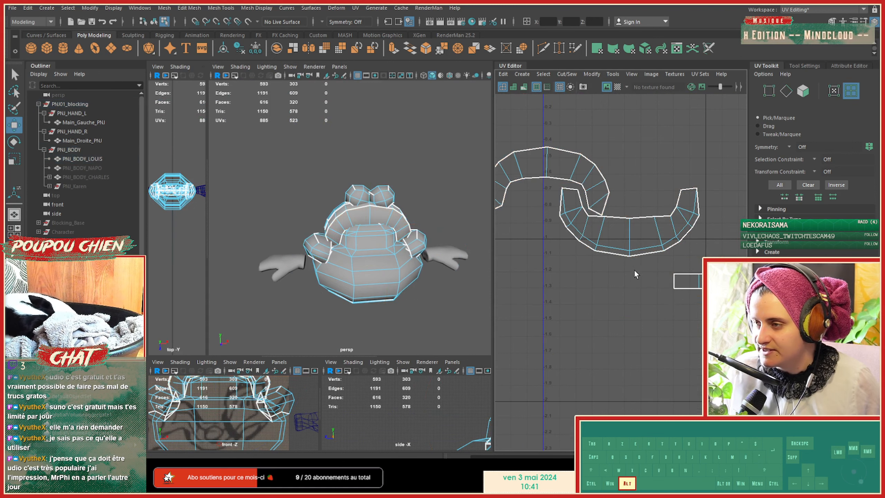
Step: Move both straightened strips beneath the curved shells and place the narrow strip just under the wider one
{"action": "right_click_drag", "start_coordinate": [634, 270], "coordinate": [590, 288], "text": "alt"}
{"action": "middle_click_drag", "start_coordinate": [590, 287], "coordinate": [567, 302], "text": "alt"}
{"action": "left_click_drag", "start_coordinate": [687, 271], "coordinate": [565, 296]}
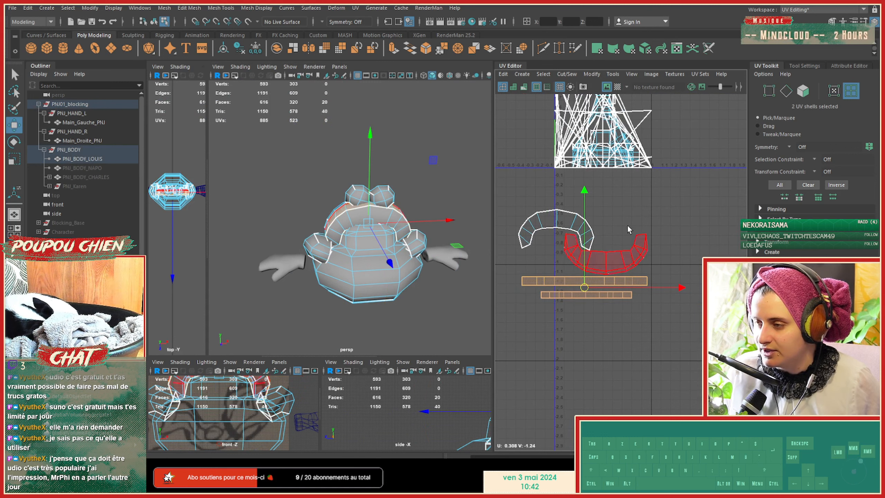
{"action": "left_click", "coordinate": [627, 228]}
{"action": "right_click_drag", "start_coordinate": [564, 280], "coordinate": [623, 307], "text": "alt"}
{"action": "middle_click_drag", "start_coordinate": [623, 307], "coordinate": [638, 308], "text": "alt"}
{"action": "left_click", "coordinate": [626, 311]}
{"action": "left_click_drag", "start_coordinate": [626, 313], "coordinate": [606, 306]}
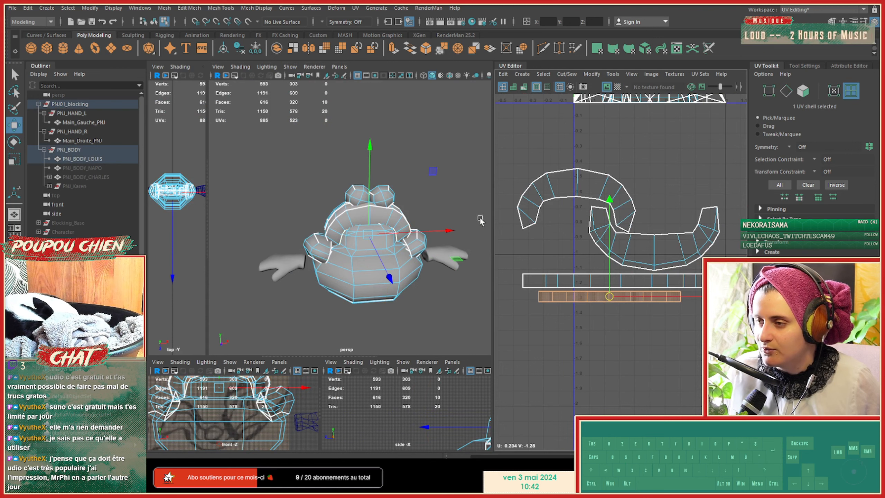
Step: Lay out the band's four UV shells together and move the packed group below the 0-1 tile
{"action": "left_click_drag", "start_coordinate": [494, 210], "coordinate": [394, 209]}
{"action": "left_click_drag", "start_coordinate": [447, 138], "coordinate": [614, 339]}
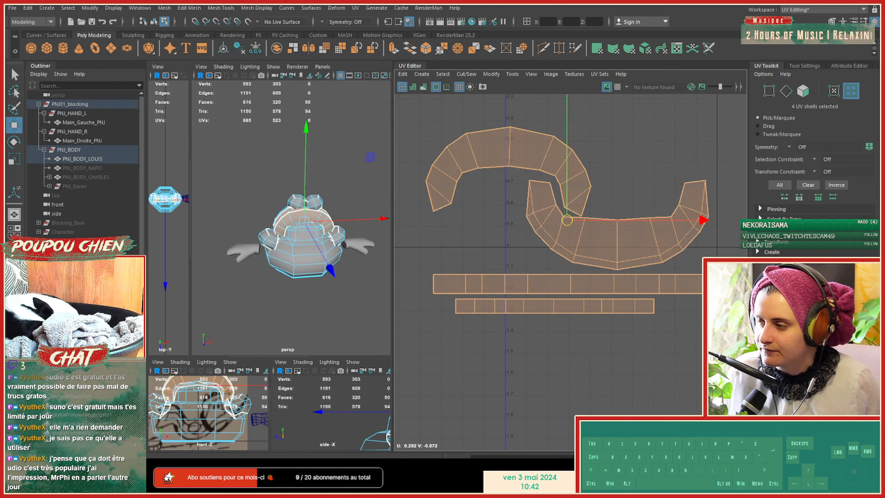
{"action": "scroll", "coordinate": [758, 104], "scroll_direction": "down", "scroll_amount": 5}
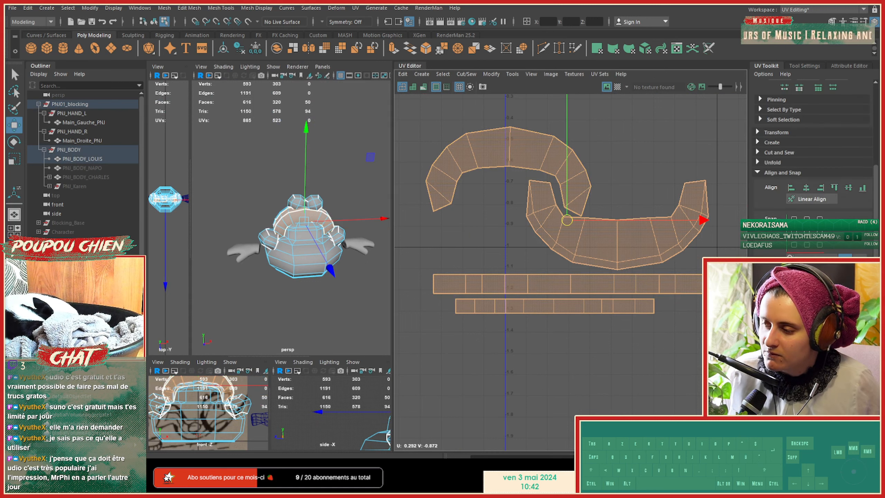
{"action": "scroll", "coordinate": [551, 340], "scroll_direction": "down", "scroll_amount": 5}
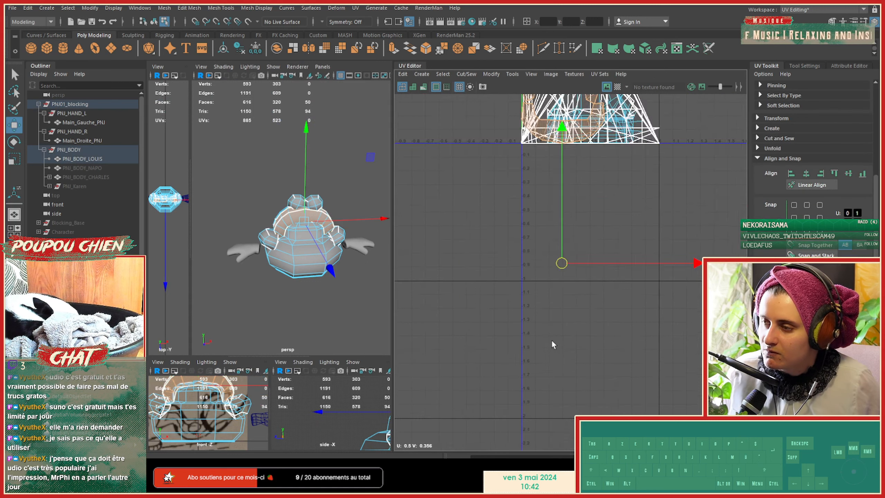
{"action": "left_click_drag", "start_coordinate": [554, 304], "coordinate": [559, 370]}
{"action": "scroll", "coordinate": [575, 289], "scroll_direction": "up", "scroll_amount": 2}
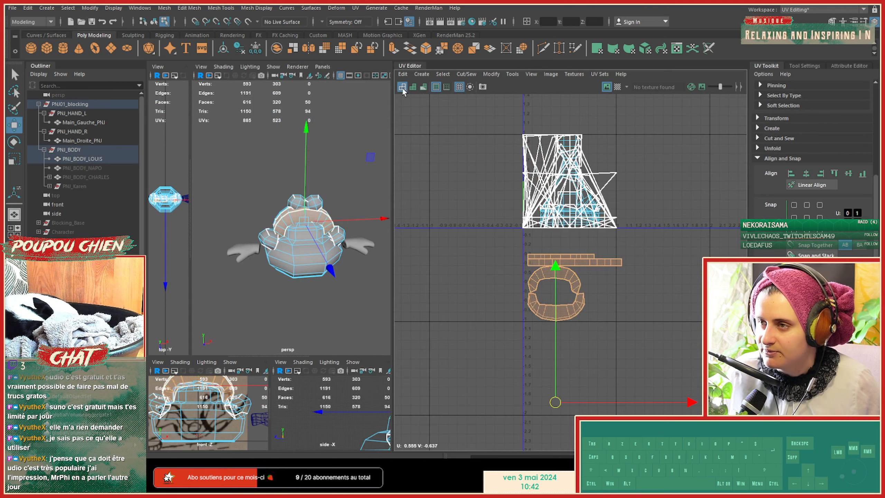
Step: Show the checker pattern to inspect the band's UVs and move the four packed shells one tile to the left
{"action": "left_click", "coordinate": [617, 86]}
{"action": "right_click_drag", "start_coordinate": [272, 206], "coordinate": [300, 224], "text": "alt"}
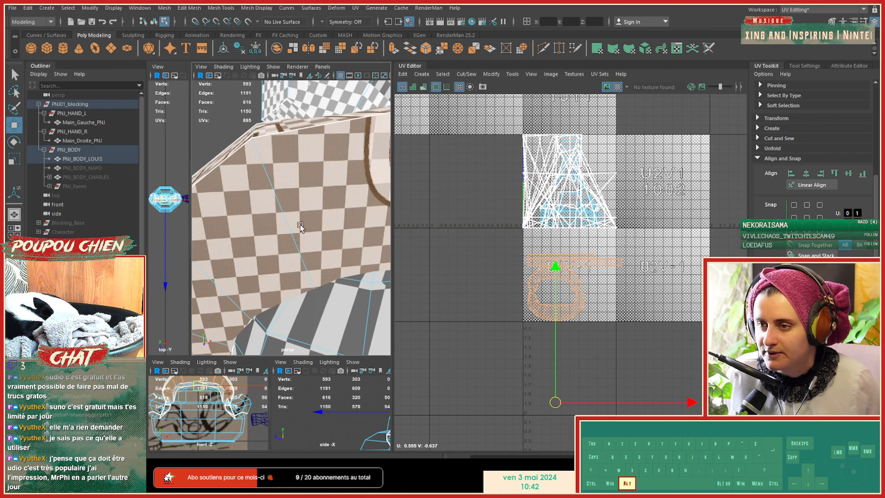
{"action": "left_click_drag", "start_coordinate": [300, 224], "coordinate": [329, 231], "text": "alt"}
{"action": "right_click_drag", "start_coordinate": [329, 230], "coordinate": [315, 226], "text": "alt"}
{"action": "left_click_drag", "start_coordinate": [315, 227], "coordinate": [284, 237], "text": "alt"}
{"action": "mouse_move", "coordinate": [284, 237]}
{"action": "right_mouse_down", "text": "alt"}
{"action": "mouse_move", "coordinate": [326, 224]}
{"action": "mouse_move", "coordinate": [283, 220]}
{"action": "right_mouse_up", "text": "alt"}
{"action": "left_click_drag", "start_coordinate": [284, 220], "coordinate": [283, 170], "text": "alt"}
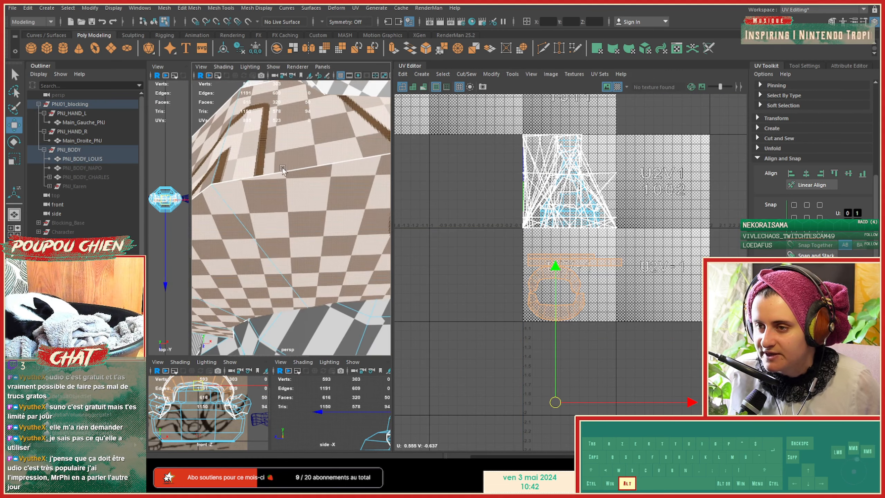
{"action": "right_click_drag", "start_coordinate": [321, 184], "coordinate": [282, 176], "text": "alt"}
{"action": "left_click_drag", "start_coordinate": [314, 188], "coordinate": [608, 365], "text": "alt"}
{"action": "left_click_drag", "start_coordinate": [558, 403], "coordinate": [456, 401]}
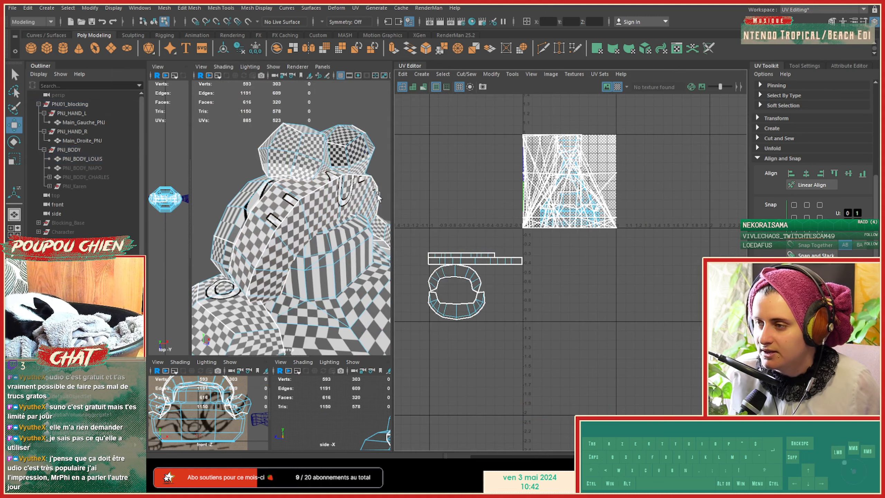
Step: Locate the UV shells of the two faceted balls on top of the head and delete the right-hand ball
{"action": "left_click", "coordinate": [303, 155]}
{"action": "scroll", "coordinate": [462, 197], "scroll_direction": "down", "scroll_amount": 3}
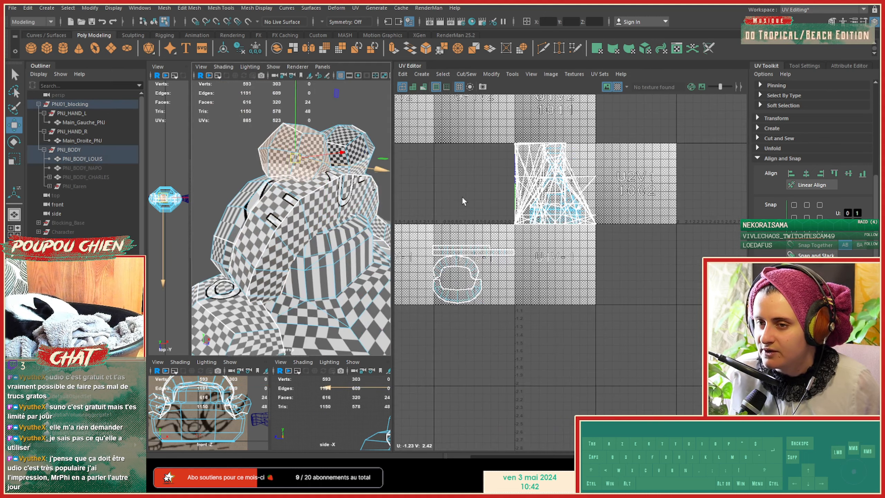
{"action": "middle_click_drag", "start_coordinate": [482, 168], "coordinate": [532, 274], "text": "alt"}
{"action": "scroll", "coordinate": [453, 188], "scroll_direction": "up", "scroll_amount": 1}
{"action": "scroll", "coordinate": [453, 189], "scroll_direction": "up", "scroll_amount": 2}
{"action": "middle_click_drag", "start_coordinate": [452, 189], "coordinate": [476, 204], "text": "alt"}
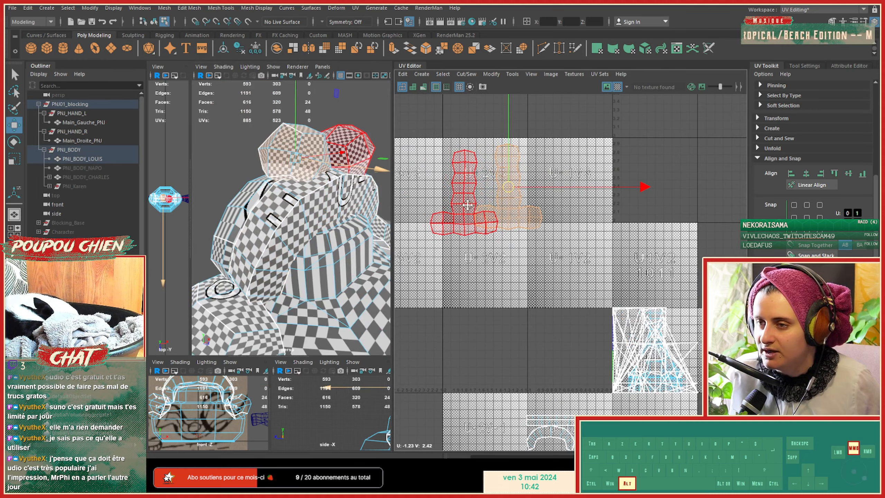
{"action": "left_click_drag", "start_coordinate": [318, 189], "coordinate": [275, 195], "text": "alt"}
{"action": "middle_click_drag", "start_coordinate": [275, 195], "coordinate": [331, 158], "text": "alt"}
{"action": "mouse_move", "coordinate": [331, 159]}
{"action": "right_mouse_down"}
{"action": "mouse_move", "coordinate": [378, 142]}
{"action": "mouse_move", "coordinate": [339, 170]}
{"action": "right_mouse_up"}
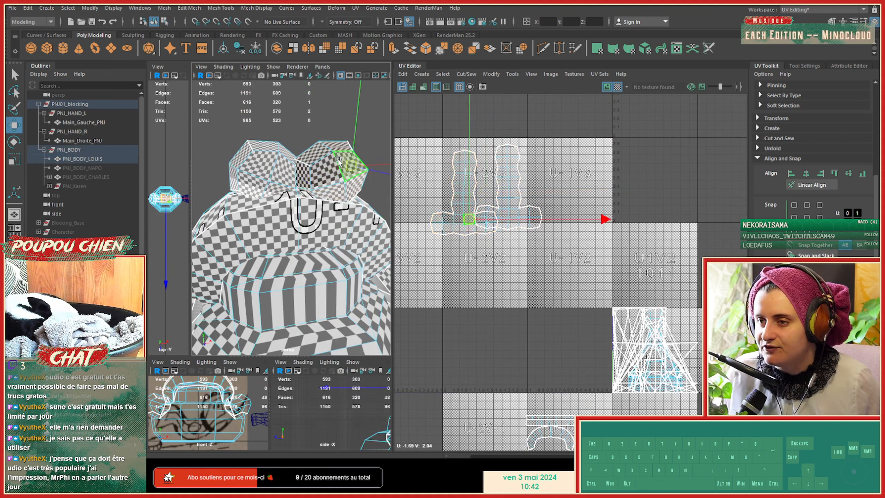
{"action": "key", "text": "Delete"}
Step: Try to move the remaining faceted ball sideways to the other side of the head
{"action": "left_click", "coordinate": [284, 168]}
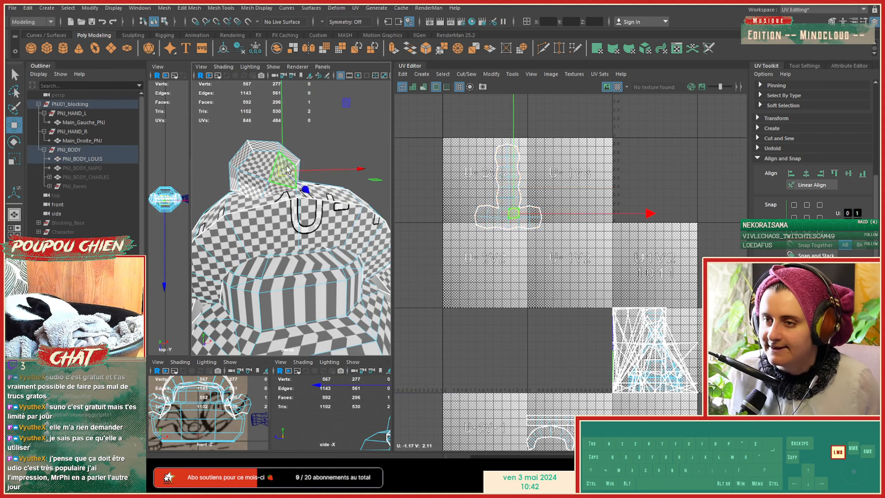
{"action": "left_click_drag", "start_coordinate": [319, 174], "coordinate": [377, 171]}
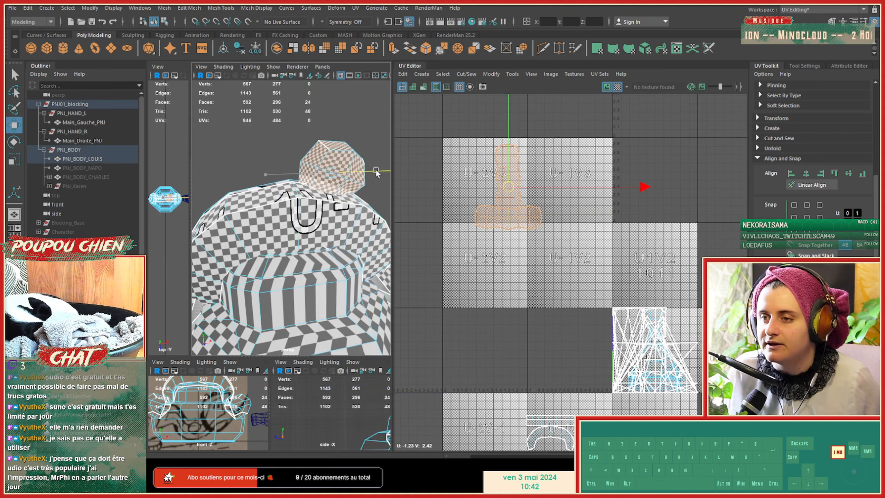
{"action": "key", "text": "ctrl+z"}
Step: Duplicate the PNJ_BODY_LOUIS mesh and isolate the copy in the perspective view
{"action": "right_click_drag", "start_coordinate": [313, 181], "coordinate": [358, 137]}
{"action": "left_click", "coordinate": [358, 137]}
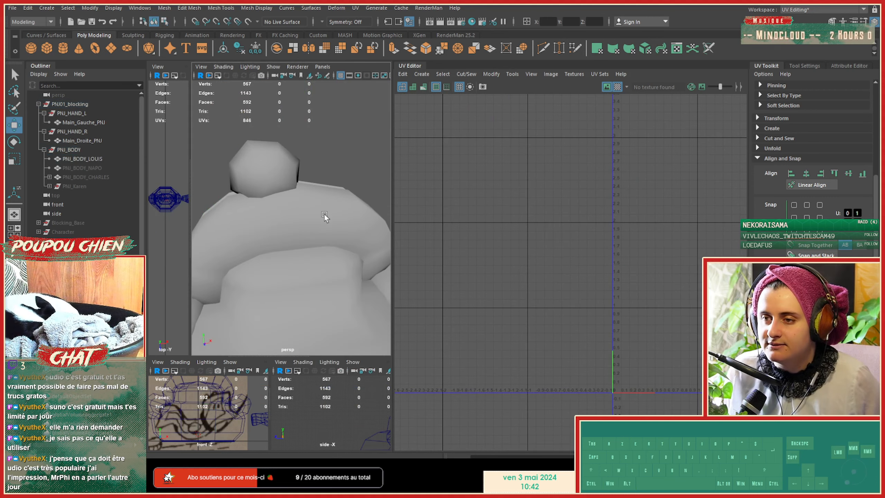
{"action": "left_click", "coordinate": [324, 213]}
{"action": "key", "text": "ctrl+d"}
{"action": "scroll", "coordinate": [302, 203], "scroll_direction": "down", "scroll_amount": 5}
{"action": "left_click_drag", "start_coordinate": [308, 216], "coordinate": [362, 237], "text": "alt"}
{"action": "middle_click_drag", "start_coordinate": [362, 237], "coordinate": [358, 193], "text": "alt"}
{"action": "left_click_drag", "start_coordinate": [359, 194], "coordinate": [322, 213], "text": "alt"}
{"action": "key", "text": "ctrl+1"}
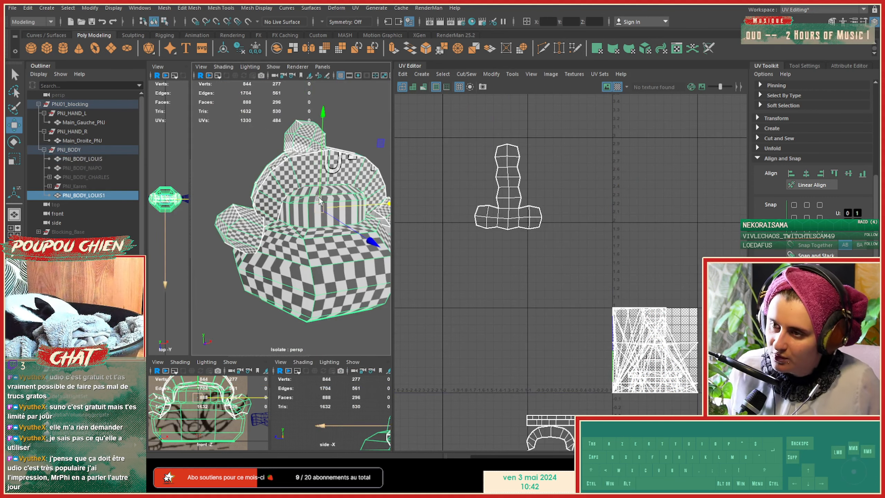
Step: Delete the main body part from the duplicated mesh, keeping the arched band and the faceted balls
{"action": "scroll", "coordinate": [318, 197], "scroll_direction": "up", "scroll_amount": 5}
{"action": "left_click_drag", "start_coordinate": [288, 190], "coordinate": [296, 172], "text": "alt"}
{"action": "middle_click_drag", "start_coordinate": [296, 171], "coordinate": [278, 141], "text": "alt"}
{"action": "right_click_drag", "start_coordinate": [276, 141], "coordinate": [276, 164]}
{"action": "double_click", "coordinate": [281, 149]}
{"action": "key", "text": "Delete"}
{"action": "scroll", "coordinate": [281, 149], "scroll_direction": "down", "scroll_amount": 5}
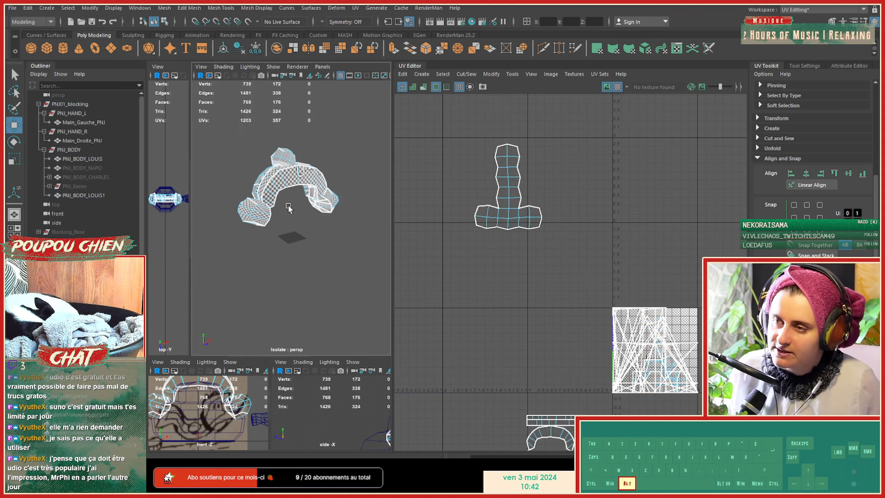
Step: Delete the right-hand side ball and the adjoining piece at that end of the band from the duplicated mesh
{"action": "left_click_drag", "start_coordinate": [288, 205], "coordinate": [298, 197], "text": "alt"}
{"action": "scroll", "coordinate": [299, 196], "scroll_direction": "up", "scroll_amount": 5}
{"action": "middle_click_drag", "start_coordinate": [298, 197], "coordinate": [259, 224], "text": "alt"}
{"action": "scroll", "coordinate": [260, 224], "scroll_direction": "down", "scroll_amount": 5}
{"action": "left_click_drag", "start_coordinate": [261, 224], "coordinate": [254, 202], "text": "alt"}
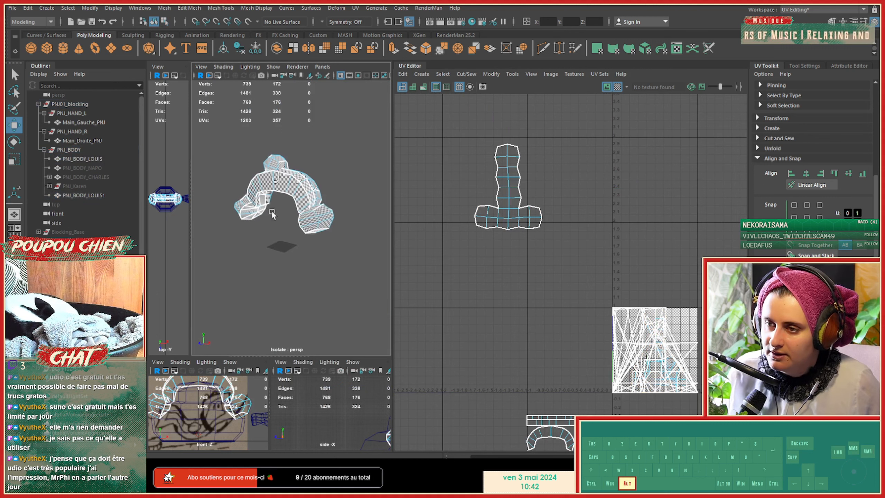
{"action": "double_click", "coordinate": [321, 210]}
{"action": "key", "text": "Delete"}
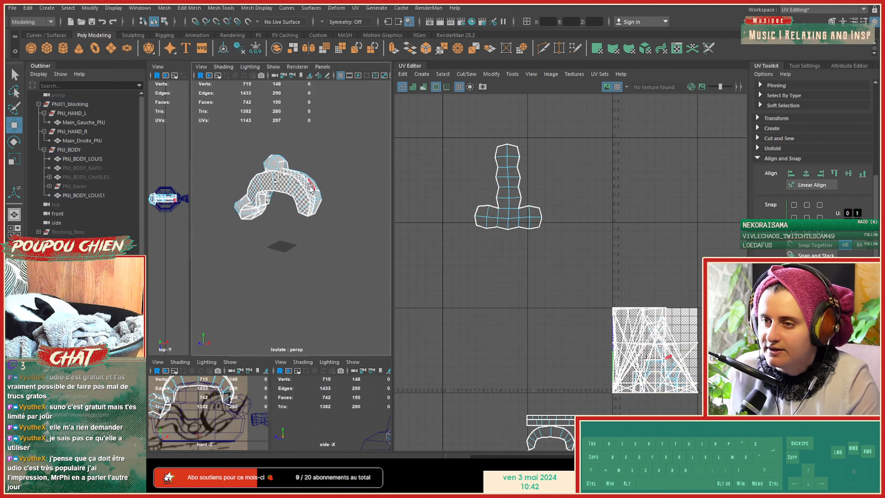
{"action": "double_click", "coordinate": [320, 194]}
{"action": "key", "text": "Delete"}
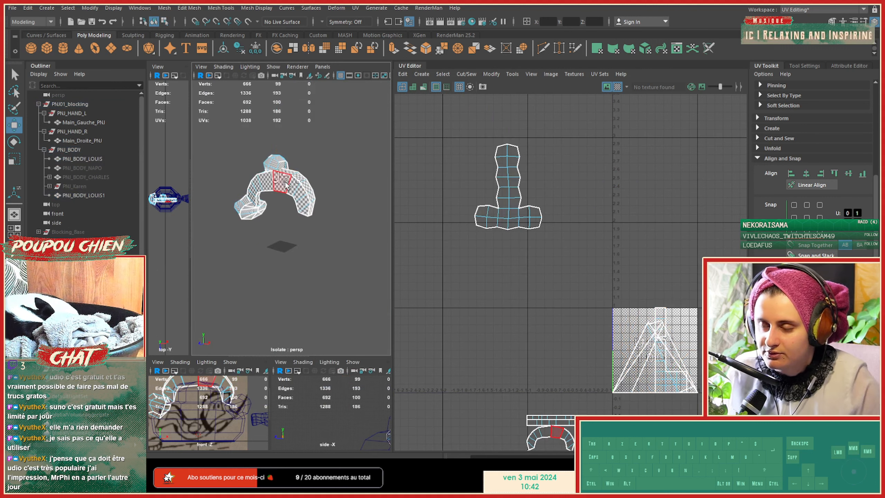
Step: Select all faces of the remaining side ball on the duplicated mesh and enlarge the perspective view
{"action": "left_click_drag", "start_coordinate": [286, 185], "coordinate": [293, 197], "text": "alt"}
{"action": "middle_click_drag", "start_coordinate": [292, 199], "coordinate": [356, 205], "text": "alt"}
{"action": "scroll", "coordinate": [353, 208], "scroll_direction": "up", "scroll_amount": 4}
{"action": "left_click_drag", "start_coordinate": [354, 207], "coordinate": [361, 211], "text": "alt"}
{"action": "middle_click_drag", "start_coordinate": [345, 175], "coordinate": [312, 199], "text": "alt"}
{"action": "left_click", "coordinate": [311, 198]}
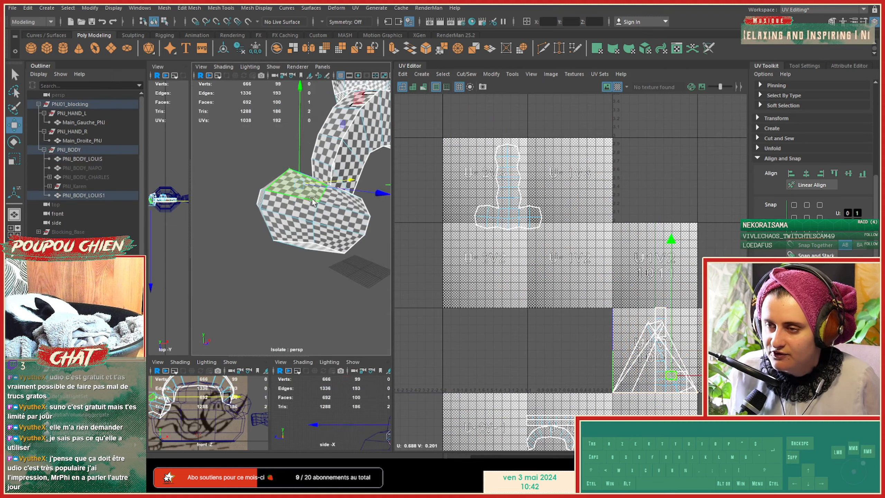
{"action": "double_click", "coordinate": [312, 199]}
{"action": "left_click_drag", "start_coordinate": [314, 202], "coordinate": [362, 258], "text": "alt"}
{"action": "middle_click_drag", "start_coordinate": [435, 237], "coordinate": [386, 248], "text": "alt"}
{"action": "right_click_drag", "start_coordinate": [401, 247], "coordinate": [369, 235], "text": "alt"}
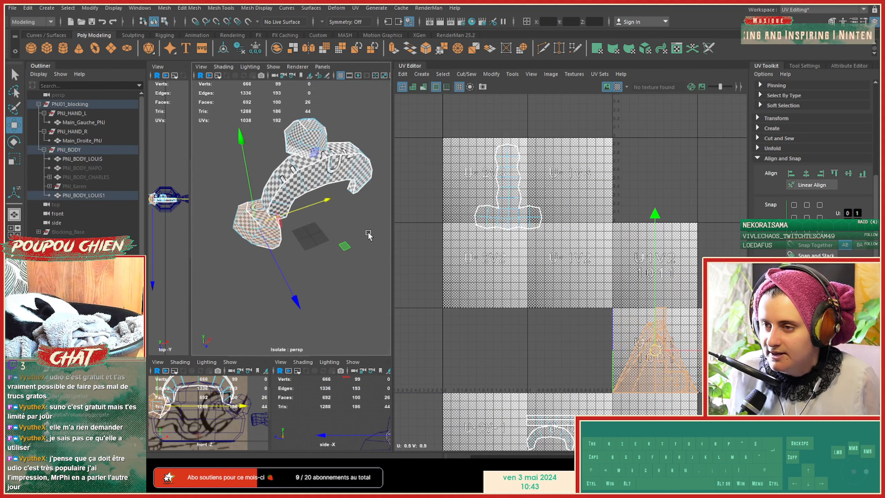
{"action": "left_click_drag", "start_coordinate": [388, 231], "coordinate": [518, 231]}
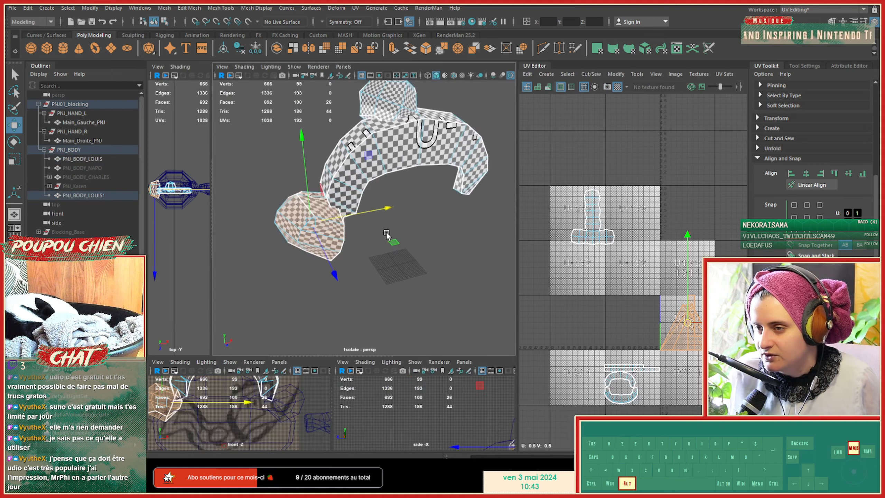
Step: Delete the PNJ_BODY_LOUIS1 duplicate, reselect PNJ_BODY_LOUIS and end the isolation in the perspective view
{"action": "right_click_drag", "start_coordinate": [383, 158], "coordinate": [423, 141]}
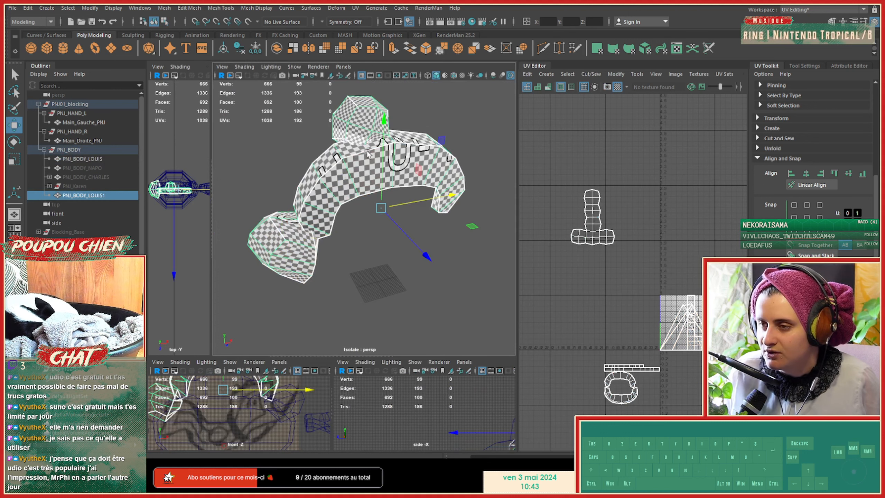
{"action": "right_click_drag", "start_coordinate": [379, 153], "coordinate": [426, 140]}
{"action": "left_click", "coordinate": [427, 197]}
{"action": "left_click", "coordinate": [430, 150]}
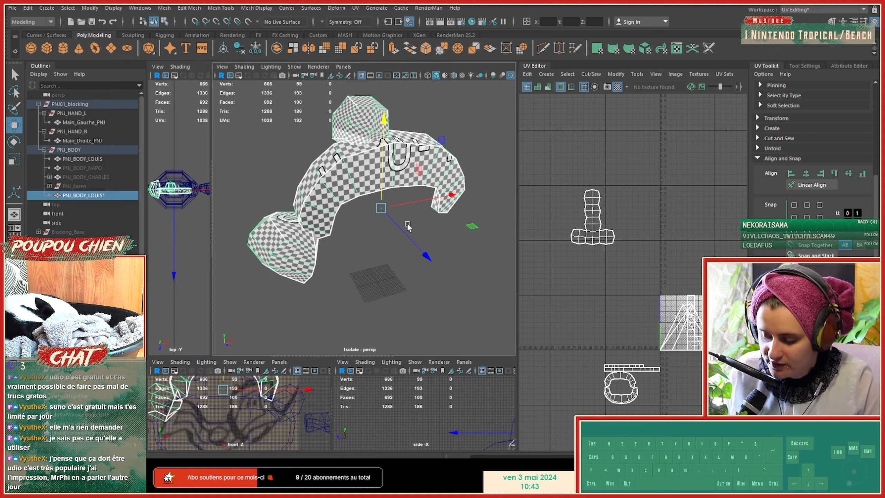
{"action": "key", "text": "Delete"}
{"action": "left_click", "coordinate": [94, 160]}
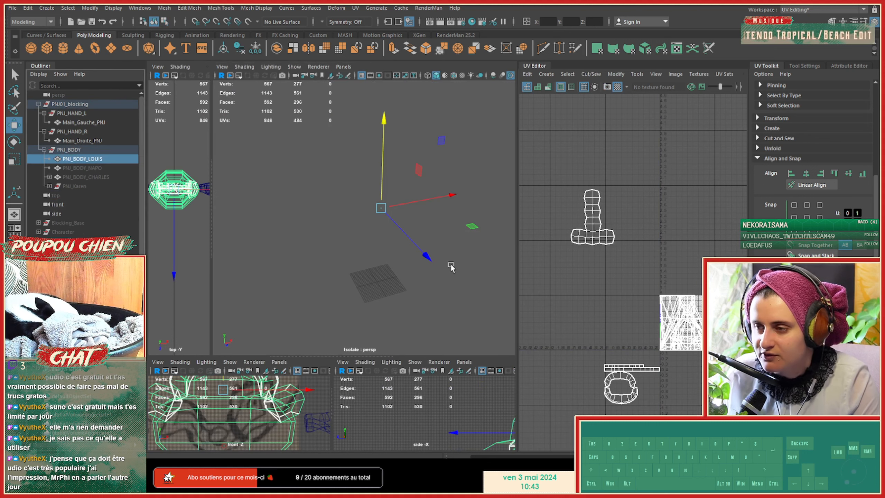
{"action": "key", "text": "h"}
{"action": "key", "text": "h"}
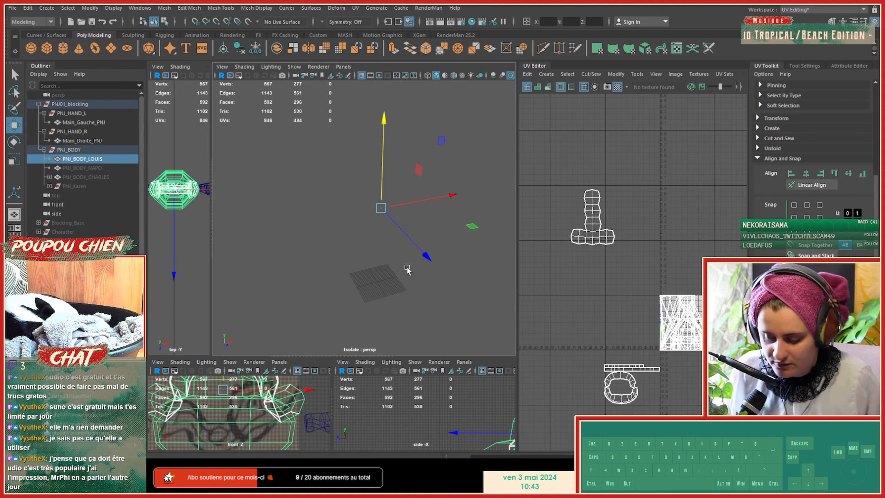
{"action": "key", "text": "ctrl+1"}
Step: Select all faces of the main body part inside the band and apply an automatic UV projection to them
{"action": "scroll", "coordinate": [401, 240], "scroll_direction": "down", "scroll_amount": 3, "text": "alt"}
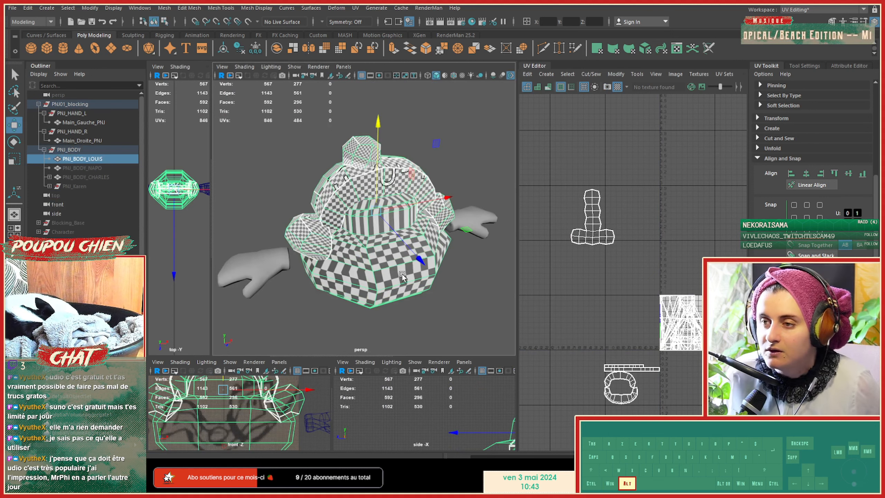
{"action": "left_click_drag", "start_coordinate": [415, 260], "coordinate": [406, 242], "text": "alt"}
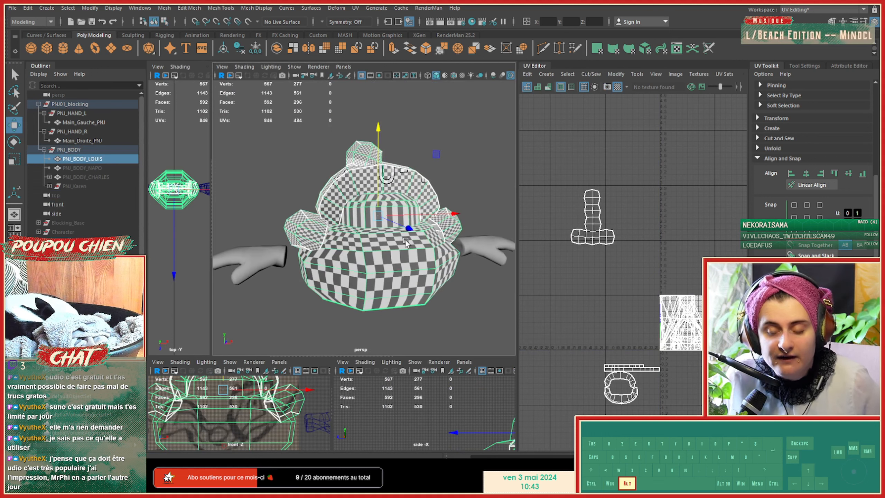
{"action": "right_click_drag", "start_coordinate": [406, 241], "coordinate": [406, 238], "text": "alt"}
{"action": "middle_click_drag", "start_coordinate": [406, 238], "coordinate": [379, 242], "text": "alt"}
{"action": "mouse_move", "coordinate": [379, 242]}
{"action": "left_mouse_down", "text": "alt"}
{"action": "mouse_move", "coordinate": [343, 257]}
{"action": "mouse_move", "coordinate": [328, 236]}
{"action": "mouse_move", "coordinate": [364, 240]}
{"action": "left_mouse_up", "text": "alt"}
{"action": "middle_click_drag", "start_coordinate": [364, 240], "coordinate": [365, 196], "text": "alt"}
{"action": "left_click_drag", "start_coordinate": [366, 195], "coordinate": [411, 214], "text": "alt"}
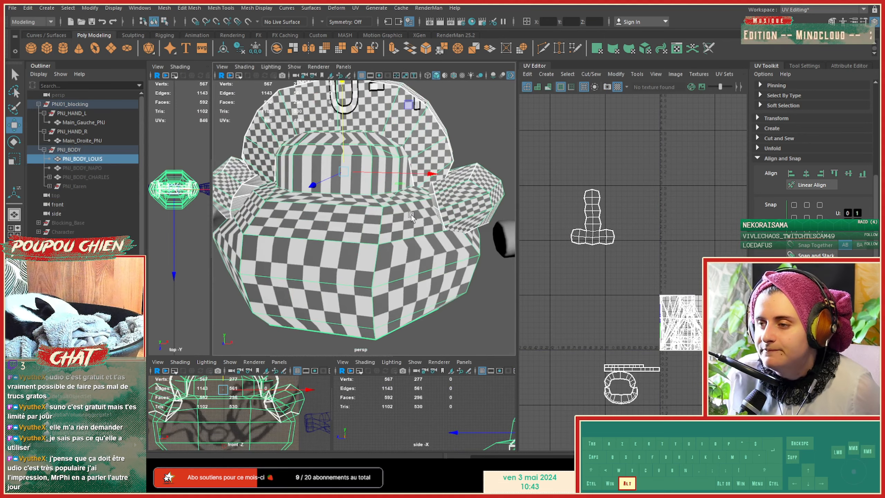
{"action": "middle_click_drag", "start_coordinate": [411, 215], "coordinate": [407, 219], "text": "alt"}
{"action": "left_click_drag", "start_coordinate": [408, 220], "coordinate": [429, 235], "text": "alt"}
{"action": "middle_click_drag", "start_coordinate": [429, 234], "coordinate": [405, 269], "text": "alt"}
{"action": "left_click_drag", "start_coordinate": [405, 268], "coordinate": [383, 240], "text": "alt"}
{"action": "right_click_drag", "start_coordinate": [381, 214], "coordinate": [382, 234]}
{"action": "double_click", "coordinate": [382, 223]}
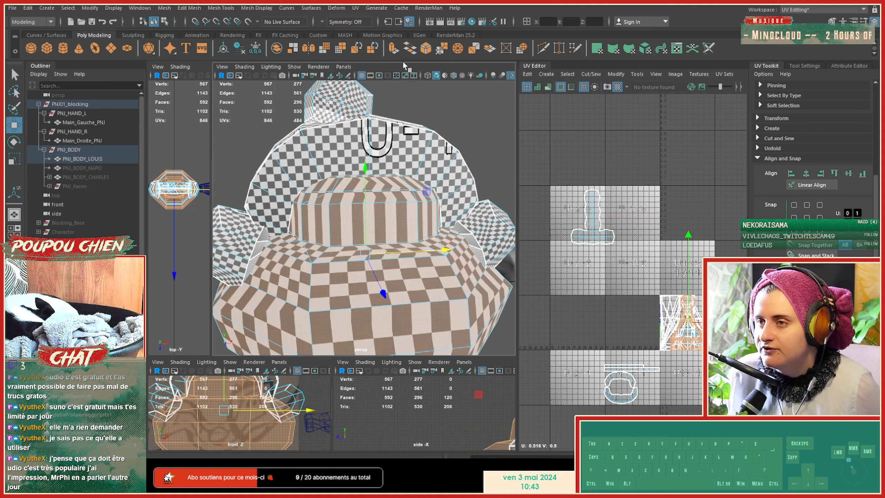
{"action": "left_click", "coordinate": [356, 8]}
{"action": "left_click", "coordinate": [382, 61]}
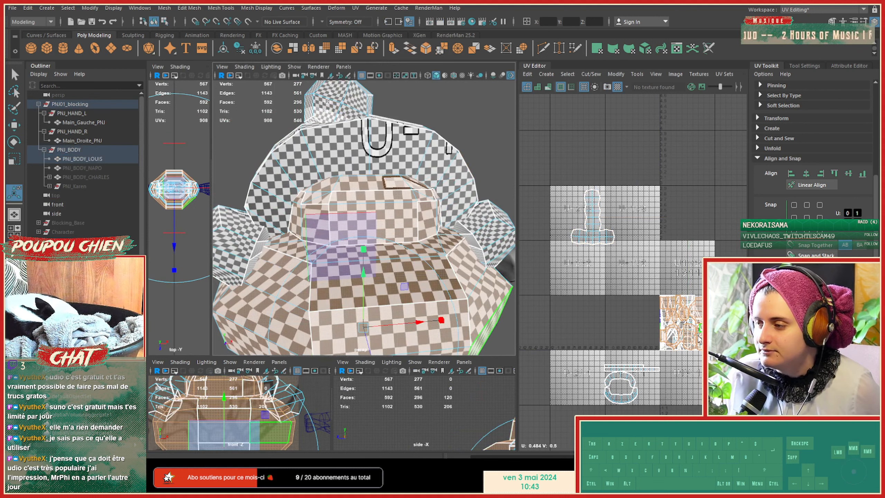
Step: Move the newly projected body shells down into empty UV space and turn off the checker pattern
{"action": "key", "text": "w"}
{"action": "left_click_drag", "start_coordinate": [689, 324], "coordinate": [696, 410]}
{"action": "middle_click_drag", "start_coordinate": [696, 410], "coordinate": [656, 243], "text": "alt"}
{"action": "left_click", "coordinate": [617, 86]}
{"action": "right_click_drag", "start_coordinate": [627, 195], "coordinate": [678, 219], "text": "alt"}
{"action": "middle_click_drag", "start_coordinate": [678, 220], "coordinate": [621, 284], "text": "alt"}
{"action": "right_click_drag", "start_coordinate": [621, 284], "coordinate": [642, 283], "text": "alt"}
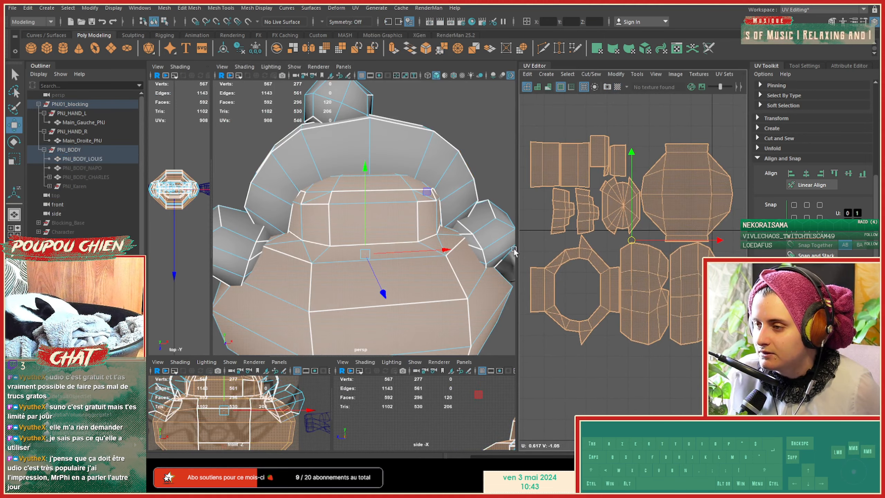
Step: Cut the UVs along the edge loop around the underside of the main body
{"action": "left_click_drag", "start_coordinate": [517, 248], "coordinate": [411, 250]}
{"action": "left_click_drag", "start_coordinate": [329, 294], "coordinate": [303, 228], "text": "alt"}
{"action": "right_click_drag", "start_coordinate": [303, 229], "coordinate": [278, 226], "text": "alt"}
{"action": "left_click_drag", "start_coordinate": [296, 229], "coordinate": [415, 241], "text": "alt"}
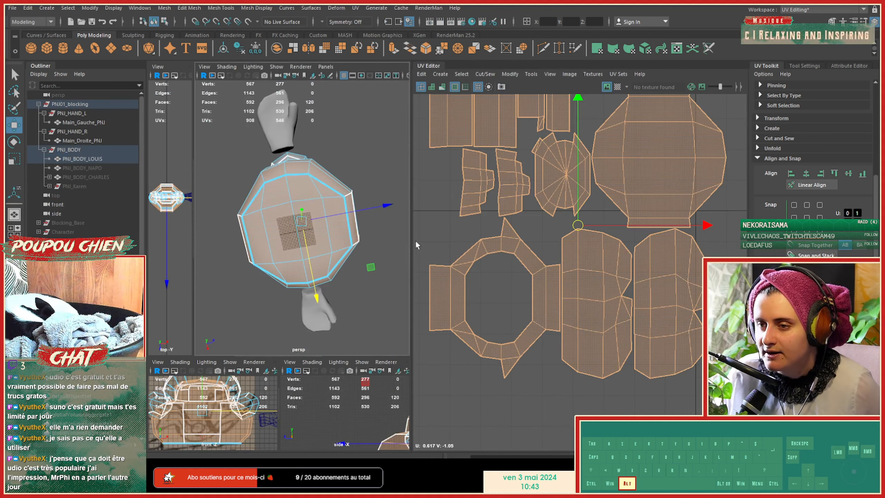
{"action": "left_click", "coordinate": [304, 189]}
{"action": "right_click_drag", "start_coordinate": [304, 189], "coordinate": [300, 157]}
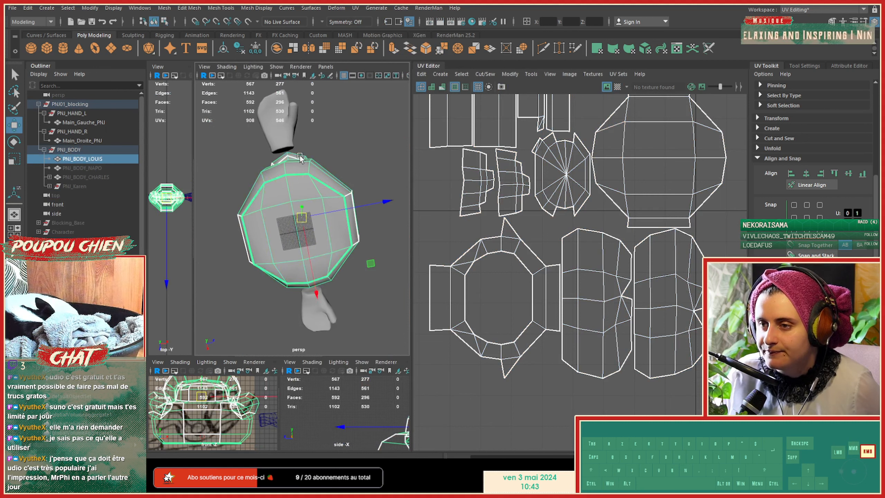
{"action": "double_click", "coordinate": [296, 175]}
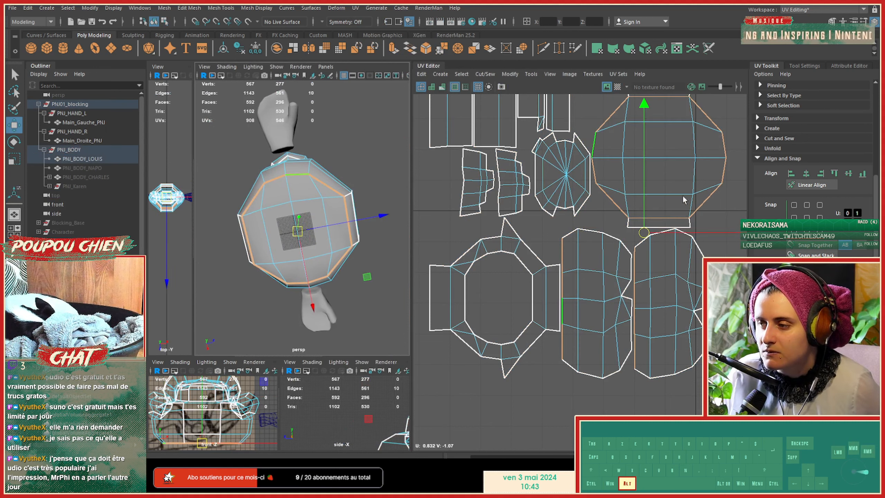
{"action": "middle_click_drag", "start_coordinate": [683, 200], "coordinate": [621, 245], "text": "alt"}
{"action": "right_click_drag", "start_coordinate": [611, 262], "coordinate": [591, 282], "text": "shift"}
Step: Move and sew the two narrow strips at the ends of the octagonal underside shell onto their matching rectangular shells
{"action": "scroll", "coordinate": [596, 272], "scroll_direction": "up", "scroll_amount": 1}
{"action": "left_click", "coordinate": [596, 272]}
{"action": "scroll", "coordinate": [591, 281], "scroll_direction": "down", "scroll_amount": 1}
{"action": "middle_click_drag", "start_coordinate": [539, 251], "coordinate": [598, 236], "text": "alt"}
{"action": "scroll", "coordinate": [611, 241], "scroll_direction": "down", "scroll_amount": 2, "text": "alt"}
{"action": "left_click", "coordinate": [655, 142]}
{"action": "right_click_drag", "start_coordinate": [655, 141], "coordinate": [654, 154], "text": "shift"}
{"action": "middle_click_drag", "start_coordinate": [476, 180], "coordinate": [480, 197], "text": "alt"}
Step: Move one rectangular body shell away from its neighbour and unfold both rectangular shells
{"action": "right_click_drag", "start_coordinate": [482, 182], "coordinate": [480, 181]}
{"action": "left_click", "coordinate": [480, 181]}
{"action": "left_click_drag", "start_coordinate": [482, 191], "coordinate": [447, 189]}
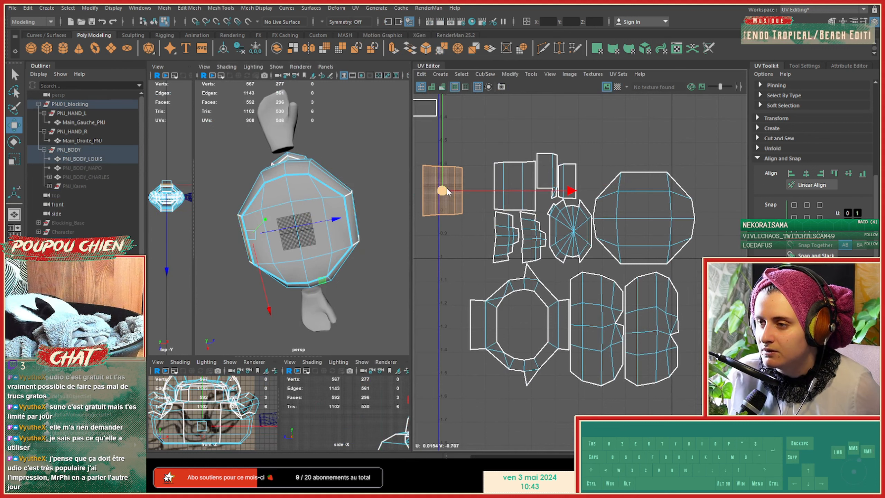
{"action": "right_click", "coordinate": [447, 189]}
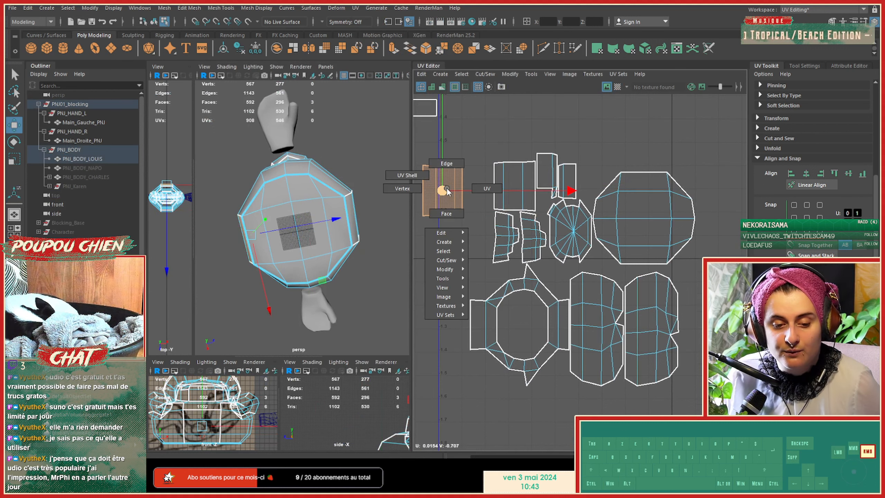
{"action": "right_click_drag", "start_coordinate": [446, 187], "coordinate": [278, 185], "text": "shift"}
{"action": "left_click", "coordinate": [504, 177]}
{"action": "right_click_drag", "start_coordinate": [504, 177], "coordinate": [398, 183], "text": "shift"}
Step: Cut the UVs along the edge loop around the upper rim of the lower body
{"action": "left_click_drag", "start_coordinate": [345, 200], "coordinate": [313, 246], "text": "alt"}
{"action": "right_click_drag", "start_coordinate": [313, 246], "coordinate": [365, 223], "text": "alt"}
{"action": "mouse_move", "coordinate": [365, 223]}
{"action": "middle_mouse_down", "text": "alt"}
{"action": "mouse_move", "coordinate": [358, 216]}
{"action": "mouse_move", "coordinate": [365, 217]}
{"action": "middle_mouse_up", "text": "alt"}
{"action": "mouse_move", "coordinate": [365, 218]}
{"action": "left_mouse_down", "text": "alt"}
{"action": "mouse_move", "coordinate": [483, 221]}
{"action": "mouse_move", "coordinate": [360, 215]}
{"action": "left_mouse_up", "text": "alt"}
{"action": "right_click_drag", "start_coordinate": [358, 200], "coordinate": [358, 176]}
{"action": "double_click", "coordinate": [361, 209]}
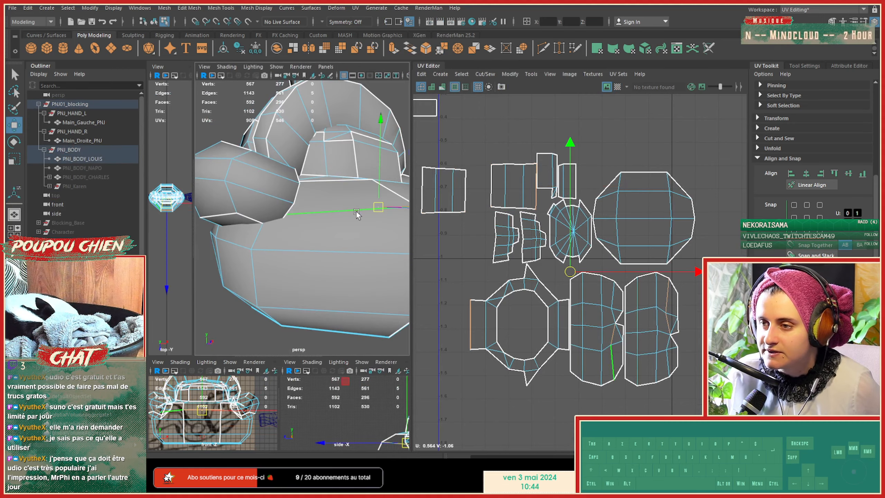
{"action": "left_click_drag", "start_coordinate": [358, 215], "coordinate": [383, 220], "text": "alt"}
{"action": "double_click", "coordinate": [268, 220], "text": "shift"}
{"action": "right_click_drag", "start_coordinate": [383, 221], "coordinate": [310, 216], "text": "alt"}
{"action": "right_click_drag", "start_coordinate": [516, 203], "coordinate": [475, 214], "text": "shift"}
Step: Move and sew the lower body's wall panels along their vertical edges, leaving out the middle vertical edges on one side
{"action": "middle_click_drag", "start_coordinate": [577, 239], "coordinate": [562, 173], "text": "alt"}
{"action": "left_click_drag", "start_coordinate": [312, 247], "coordinate": [252, 212], "text": "alt"}
{"action": "right_click_drag", "start_coordinate": [253, 213], "coordinate": [296, 216], "text": "alt"}
{"action": "middle_click_drag", "start_coordinate": [296, 216], "coordinate": [348, 259], "text": "alt"}
{"action": "left_click_drag", "start_coordinate": [349, 258], "coordinate": [297, 258], "text": "alt"}
{"action": "middle_click_drag", "start_coordinate": [296, 258], "coordinate": [265, 205], "text": "alt"}
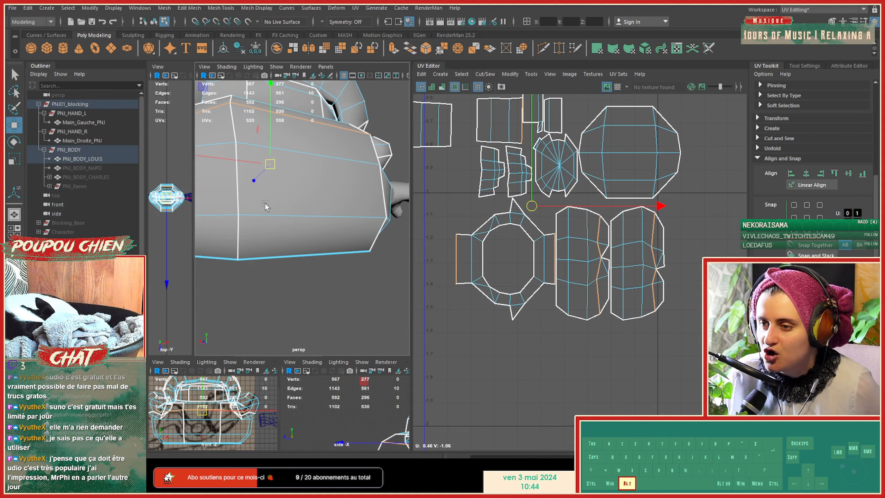
{"action": "left_click", "coordinate": [231, 129]}
{"action": "double_click", "coordinate": [370, 146]}
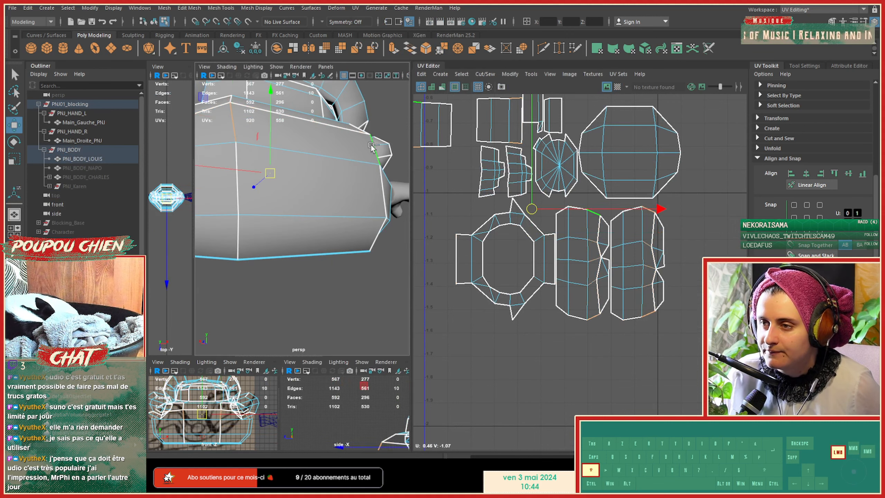
{"action": "left_click", "coordinate": [242, 196], "text": "shift"}
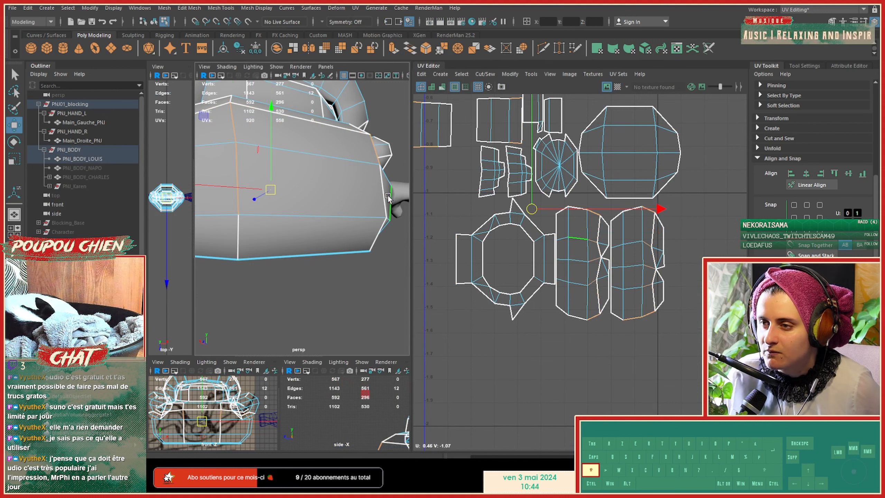
{"action": "key", "text": "ctrl+z"}
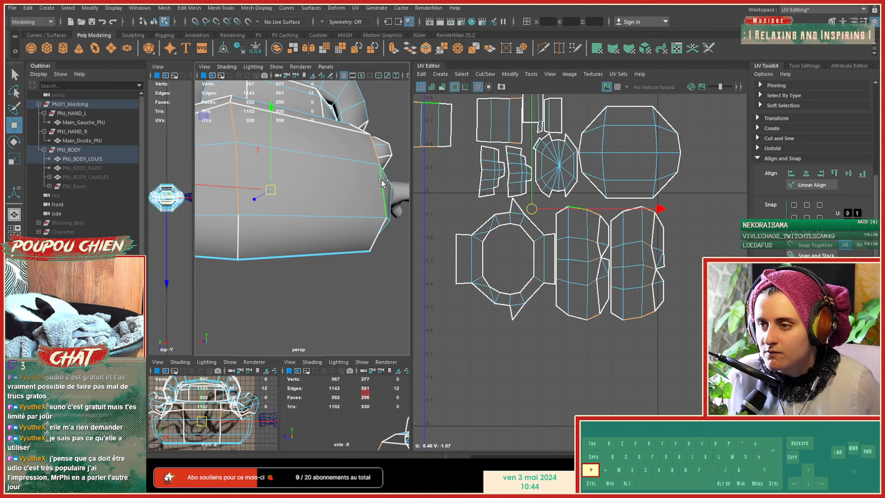
{"action": "left_click", "coordinate": [237, 240], "text": "shift"}
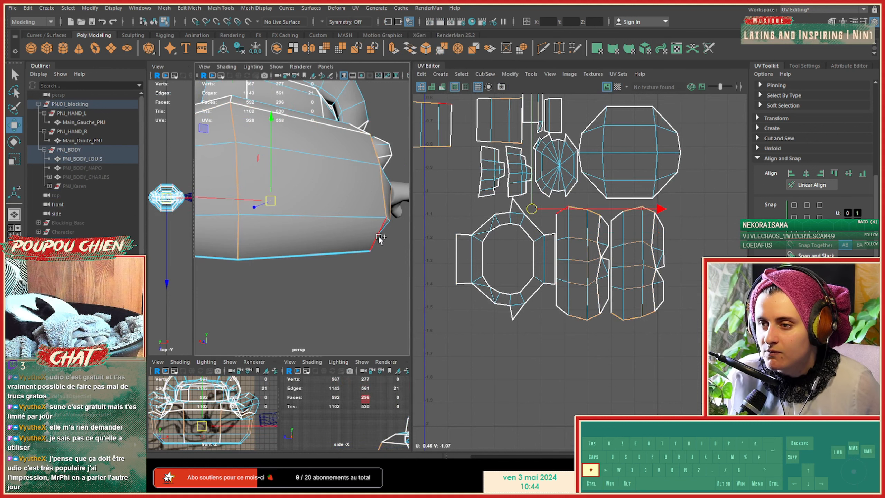
{"action": "right_click_drag", "start_coordinate": [379, 237], "coordinate": [358, 256], "text": "alt"}
{"action": "left_click_drag", "start_coordinate": [357, 257], "coordinate": [411, 256], "text": "alt"}
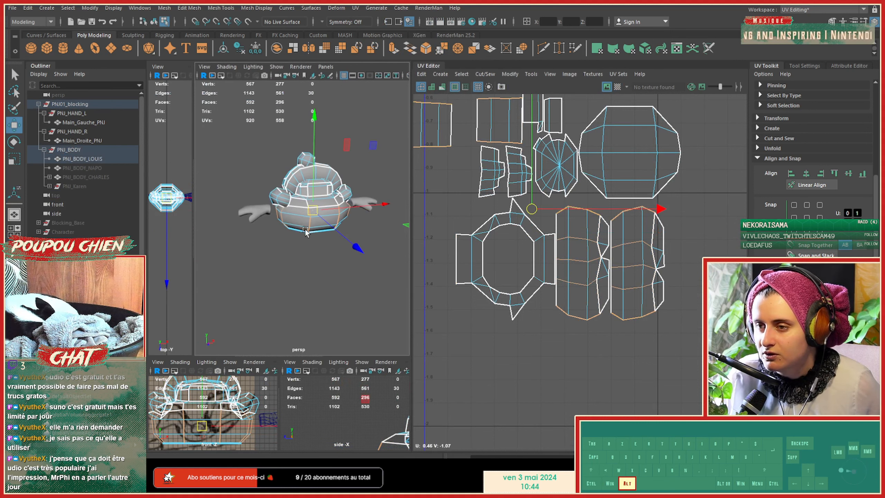
{"action": "right_click_drag", "start_coordinate": [271, 241], "coordinate": [309, 223], "text": "alt"}
{"action": "middle_click_drag", "start_coordinate": [308, 223], "coordinate": [312, 249], "text": "alt"}
{"action": "left_click_drag", "start_coordinate": [311, 249], "coordinate": [378, 211], "text": "alt"}
{"action": "left_click", "coordinate": [287, 130], "text": "ctrl"}
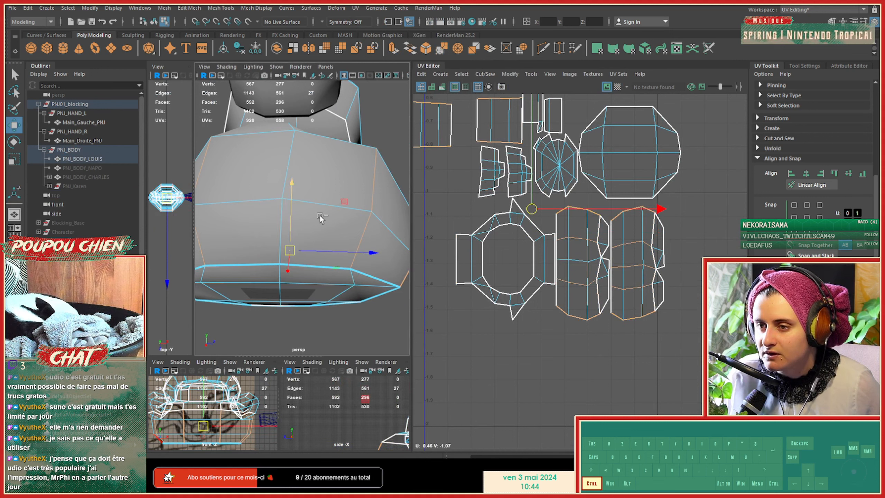
{"action": "right_click_drag", "start_coordinate": [574, 222], "coordinate": [574, 243], "text": "shift"}
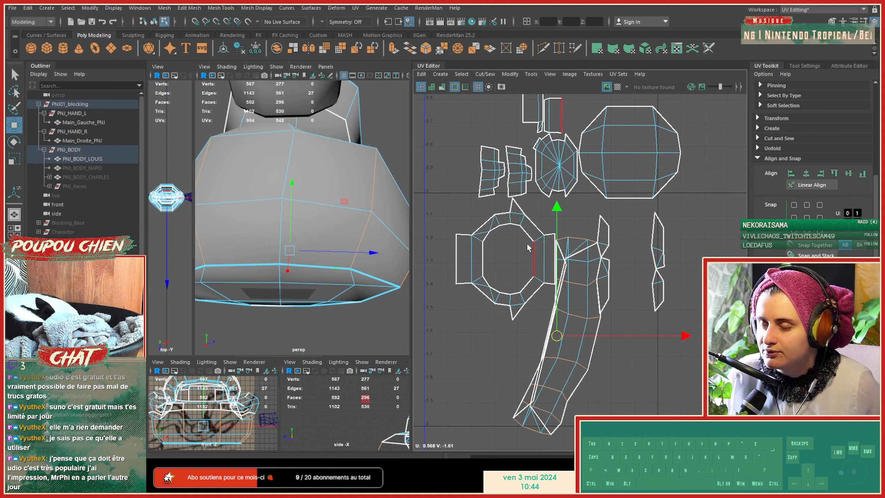
Step: Cut a vertical seam through the middle of one side of the lower body and unfold the wall into a long strip
{"action": "right_click_drag", "start_coordinate": [289, 180], "coordinate": [290, 158]}
{"action": "left_click", "coordinate": [290, 158]}
{"action": "left_click", "coordinate": [283, 206], "text": "shift"}
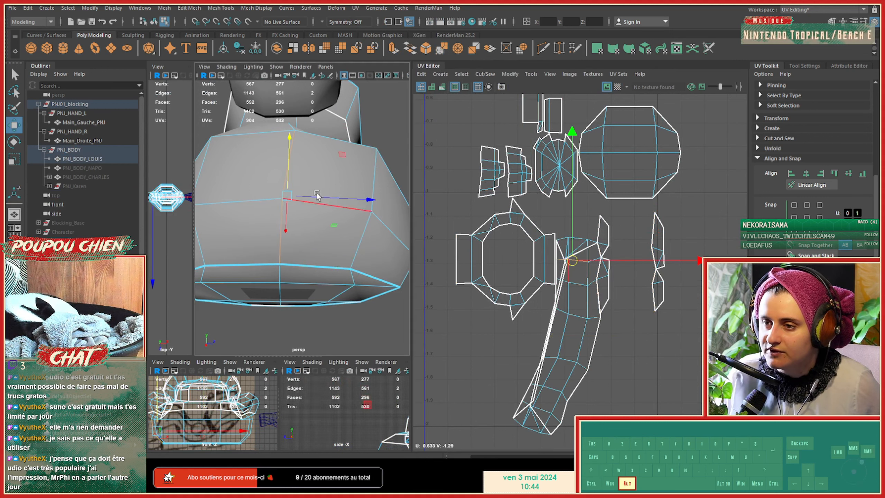
{"action": "left_click_drag", "start_coordinate": [315, 192], "coordinate": [283, 219], "text": "alt"}
{"action": "left_click", "coordinate": [213, 217], "text": "shift"}
{"action": "right_click_drag", "start_coordinate": [565, 213], "coordinate": [538, 218], "text": "shift"}
{"action": "left_click", "coordinate": [577, 254]}
{"action": "right_click_drag", "start_coordinate": [578, 252], "coordinate": [458, 246], "text": "shift"}
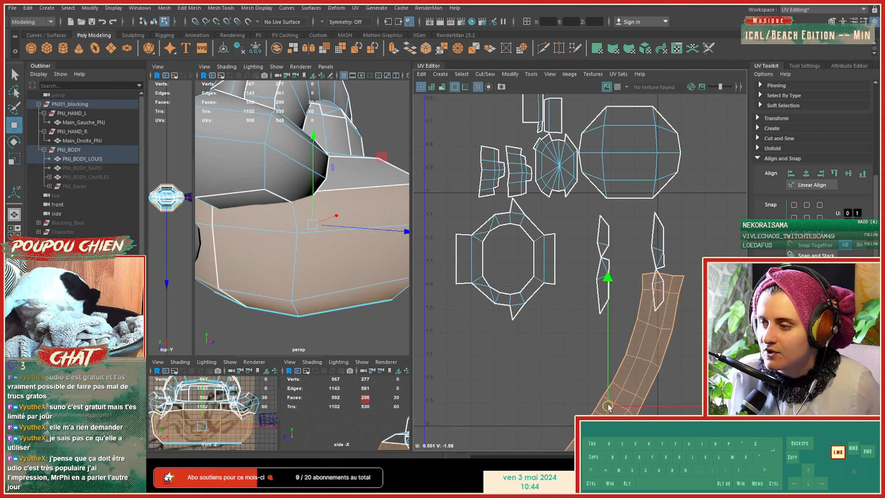
Step: Rotate the long UV strip of the lower body's wall until it lies roughly horizontal
{"action": "left_click_drag", "start_coordinate": [293, 208], "coordinate": [341, 212], "text": "alt"}
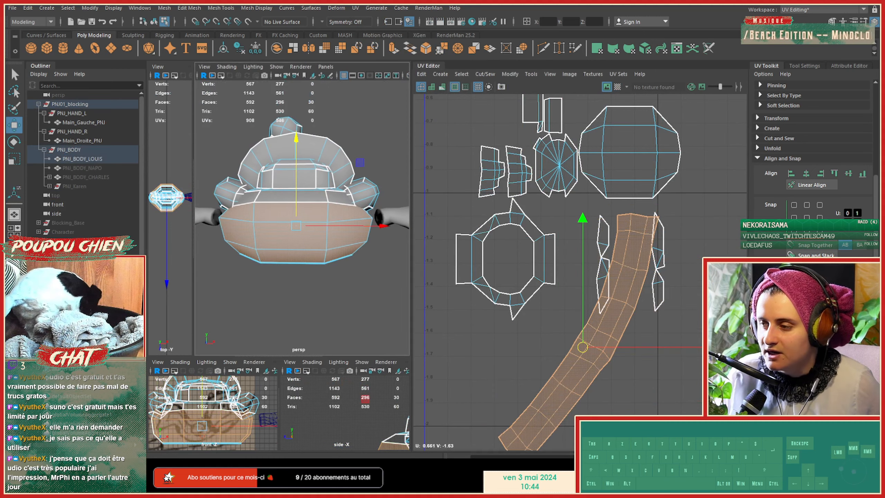
{"action": "key", "text": "e"}
{"action": "left_click_drag", "start_coordinate": [677, 287], "coordinate": [713, 345]}
{"action": "key", "text": "w"}
{"action": "key", "text": "e"}
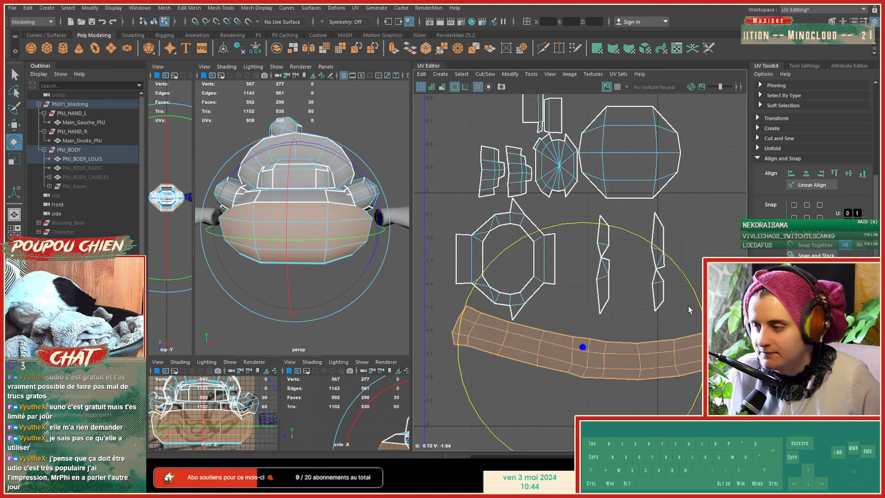
{"action": "left_click_drag", "start_coordinate": [697, 298], "coordinate": [691, 275]}
{"action": "key", "text": "w"}
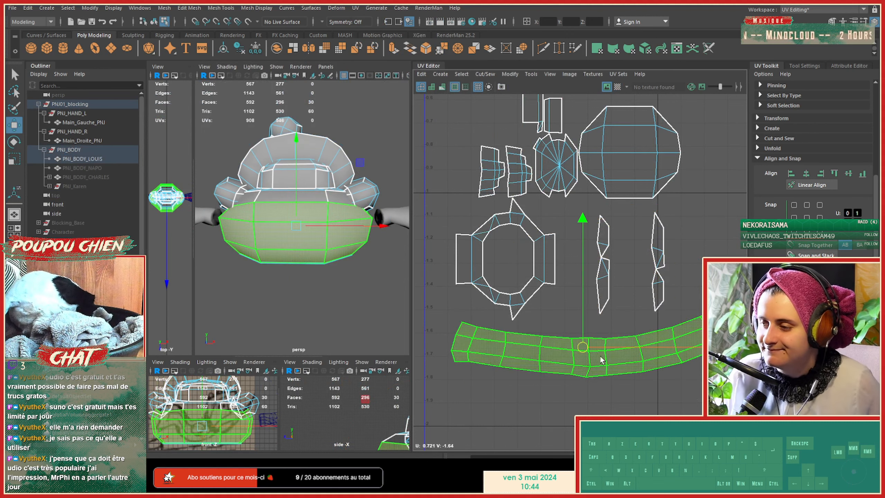
Step: Move and sew half of each narrow corner shell onto one side of the ring shell along the upper ledge's corner edges
{"action": "middle_click_drag", "start_coordinate": [312, 260], "coordinate": [314, 301], "text": "alt"}
{"action": "left_click_drag", "start_coordinate": [314, 281], "coordinate": [315, 304], "text": "alt"}
{"action": "right_click_drag", "start_coordinate": [306, 283], "coordinate": [337, 279], "text": "alt"}
{"action": "middle_click_drag", "start_coordinate": [319, 294], "coordinate": [329, 253], "text": "alt"}
{"action": "left_click_drag", "start_coordinate": [299, 259], "coordinate": [329, 259], "text": "alt"}
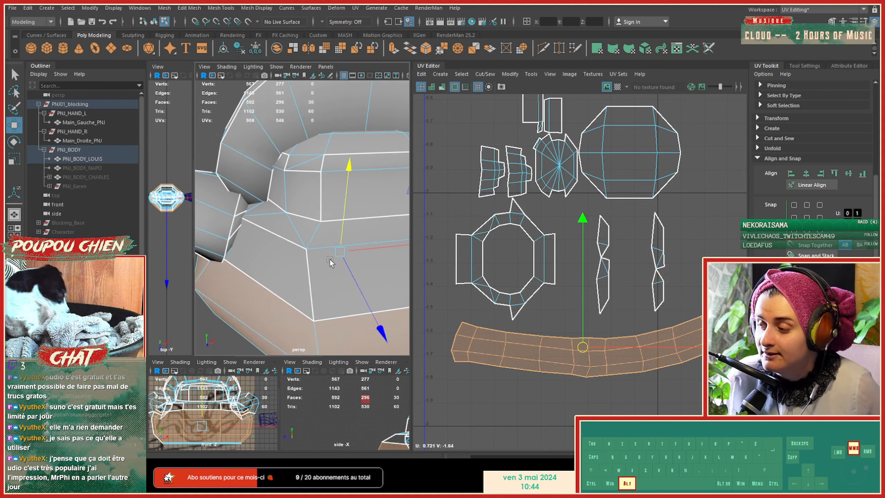
{"action": "middle_click_drag", "start_coordinate": [329, 258], "coordinate": [343, 254], "text": "alt"}
{"action": "right_click_drag", "start_coordinate": [302, 225], "coordinate": [302, 201]}
{"action": "left_click", "coordinate": [302, 238]}
{"action": "middle_click_drag", "start_coordinate": [324, 283], "coordinate": [302, 257], "text": "alt"}
{"action": "left_click", "coordinate": [302, 257], "text": "shift"}
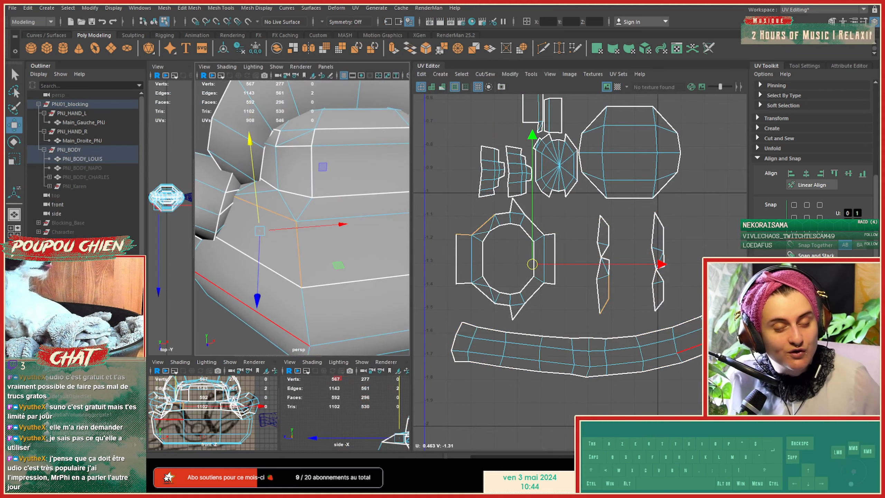
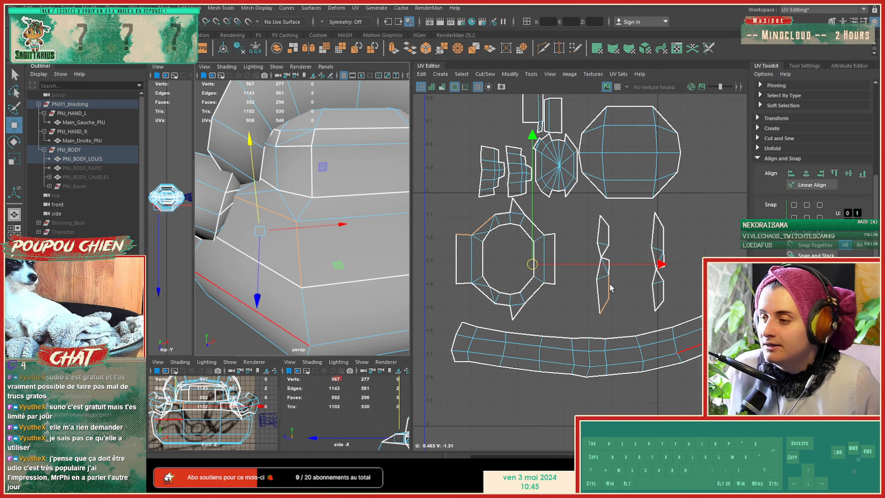
{"action": "mouse_move", "coordinate": [306, 257]}
{"action": "left_mouse_down", "text": "alt"}
{"action": "mouse_move", "coordinate": [339, 275]}
{"action": "mouse_move", "coordinate": [313, 259]}
{"action": "left_mouse_up", "text": "alt"}
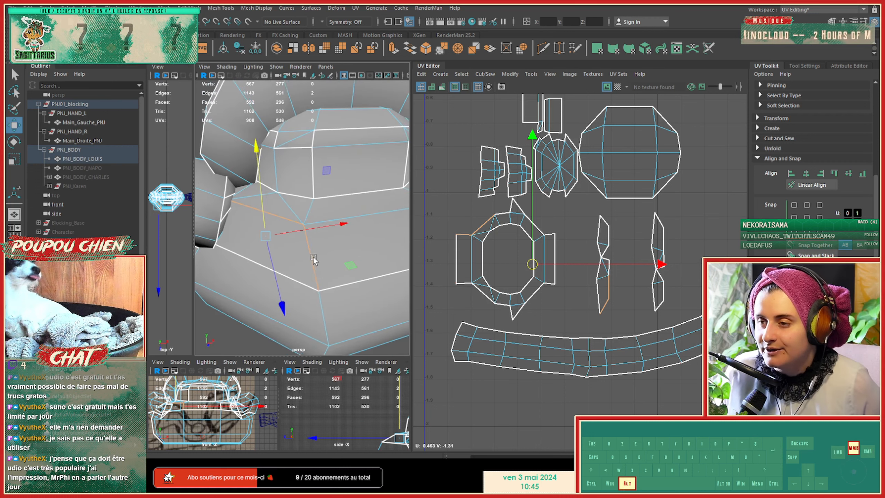
{"action": "middle_click_drag", "start_coordinate": [314, 259], "coordinate": [242, 246], "text": "alt"}
{"action": "scroll", "coordinate": [325, 239], "scroll_direction": "down", "scroll_amount": 4, "text": "alt"}
{"action": "left_click_drag", "start_coordinate": [327, 244], "coordinate": [305, 238], "text": "alt"}
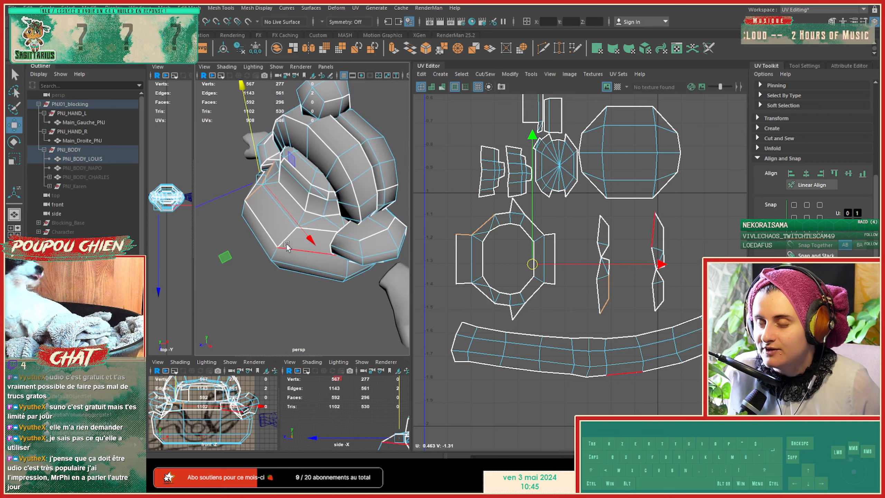
{"action": "left_click", "coordinate": [305, 237], "text": "shift"}
{"action": "right_click_drag", "start_coordinate": [604, 252], "coordinate": [607, 270], "text": "shift"}
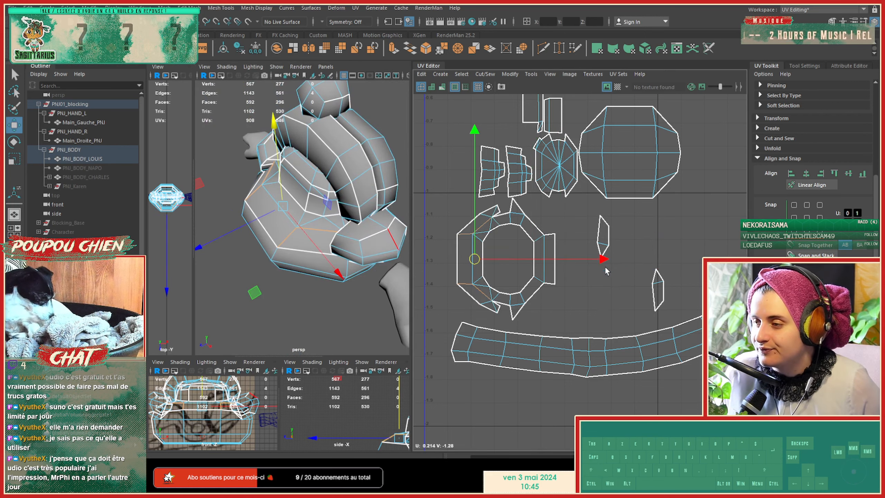
Step: Sew the open seams at both ends of the ring shell on the side just joined
{"action": "left_click", "coordinate": [503, 215]}
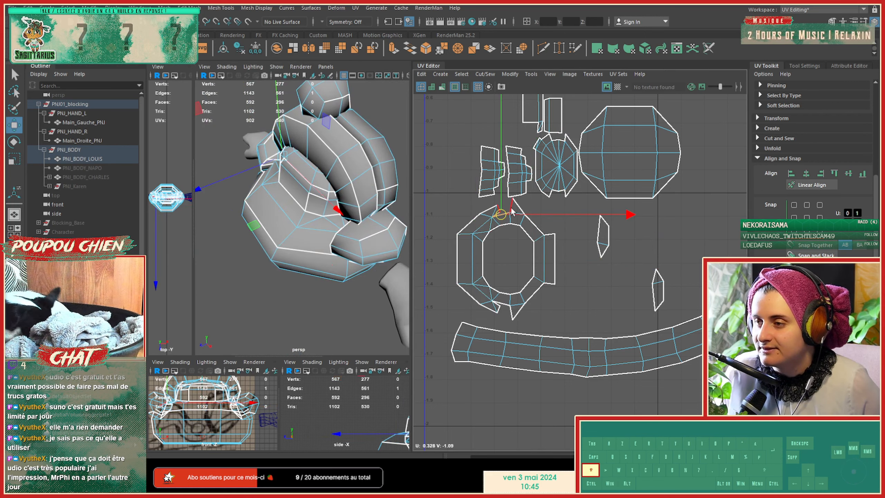
{"action": "left_click", "coordinate": [512, 211], "text": "shift"}
{"action": "right_click_drag", "start_coordinate": [511, 210], "coordinate": [508, 224], "text": "shift"}
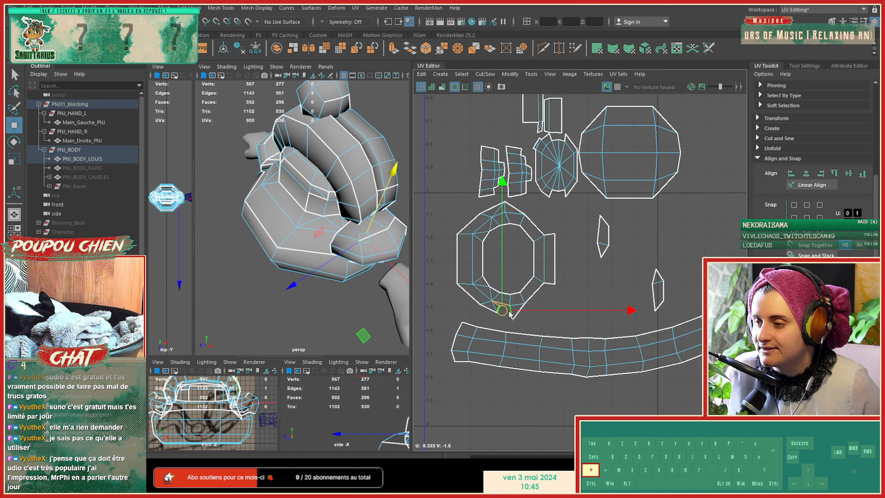
{"action": "right_click_drag", "start_coordinate": [508, 308], "coordinate": [538, 298], "text": "shift"}
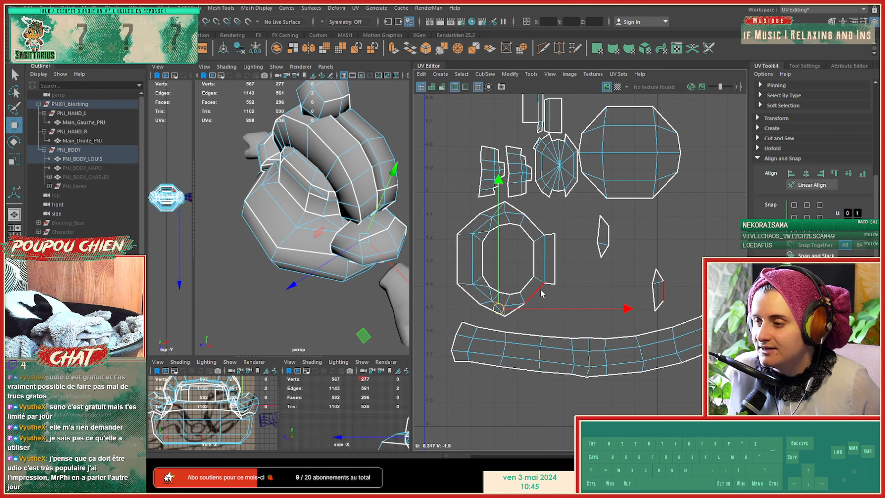
Step: Move and sew the two remaining narrow corner shells onto the other side of the ring and close its remaining gaps
{"action": "left_click", "coordinate": [539, 289]}
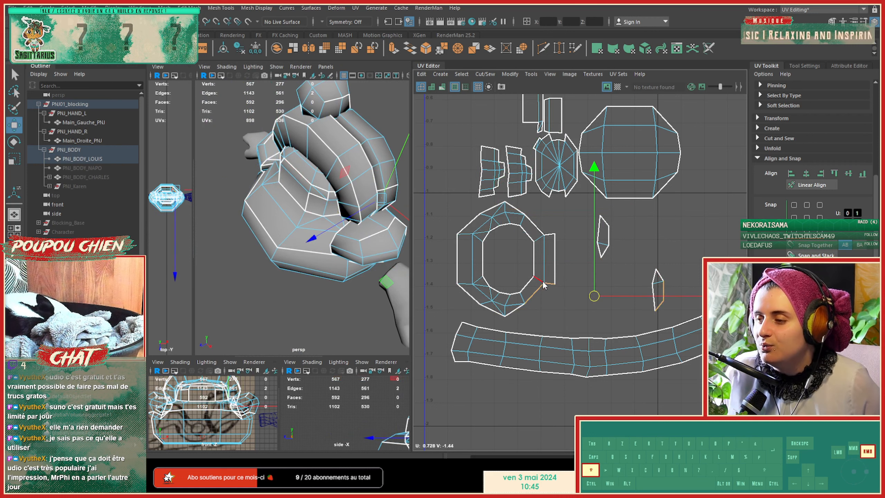
{"action": "right_click_drag", "start_coordinate": [544, 286], "coordinate": [540, 259], "text": "shift"}
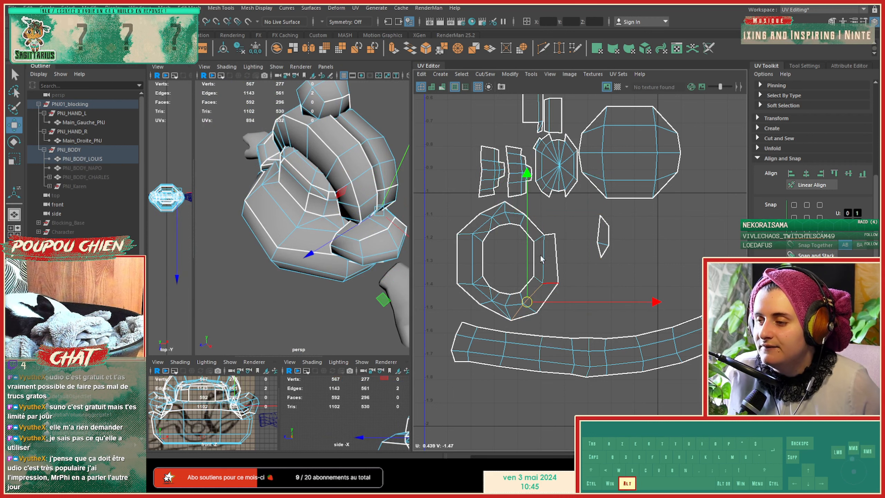
{"action": "left_click", "coordinate": [537, 226], "text": "shift"}
{"action": "right_click_drag", "start_coordinate": [537, 226], "coordinate": [537, 241], "text": "shift"}
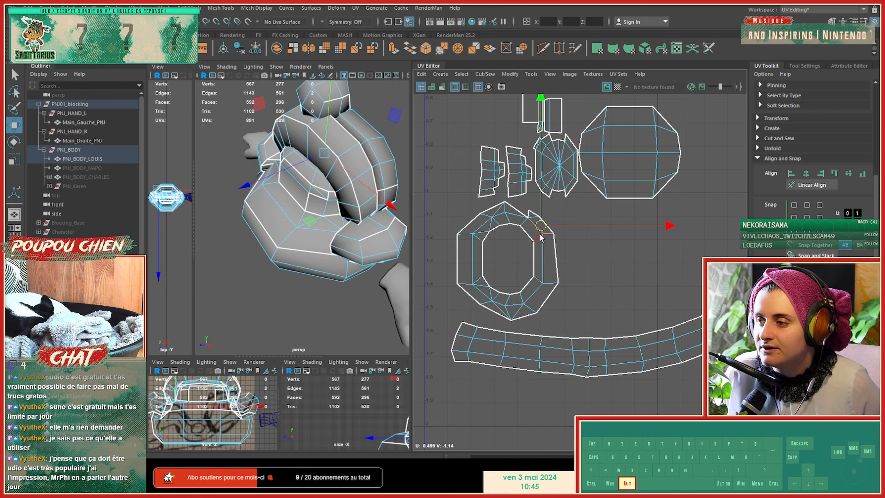
{"action": "middle_click_drag", "start_coordinate": [535, 233], "coordinate": [535, 286], "text": "alt"}
{"action": "mouse_move", "coordinate": [526, 264]}
{"action": "right_mouse_down", "text": "shift"}
{"action": "mouse_move", "coordinate": [527, 278]}
{"action": "mouse_move", "coordinate": [529, 259]}
{"action": "right_mouse_up", "text": "shift"}
Step: Select the whole ring shell and move it sideways into free space
{"action": "middle_click_drag", "start_coordinate": [497, 301], "coordinate": [515, 277], "text": "alt"}
{"action": "right_click_drag", "start_coordinate": [523, 251], "coordinate": [418, 247]}
{"action": "left_click", "coordinate": [508, 242]}
{"action": "left_click_drag", "start_coordinate": [524, 291], "coordinate": [496, 292]}
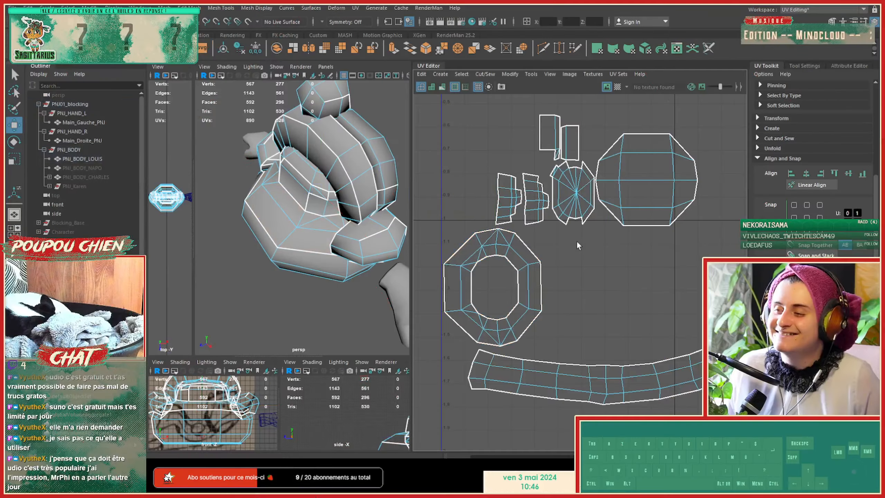
Step: Cut the UVs along the long upper edge of the rectangular front panel on the raised block
{"action": "left_click", "coordinate": [545, 212]}
{"action": "left_click_drag", "start_coordinate": [326, 227], "coordinate": [380, 211], "text": "alt"}
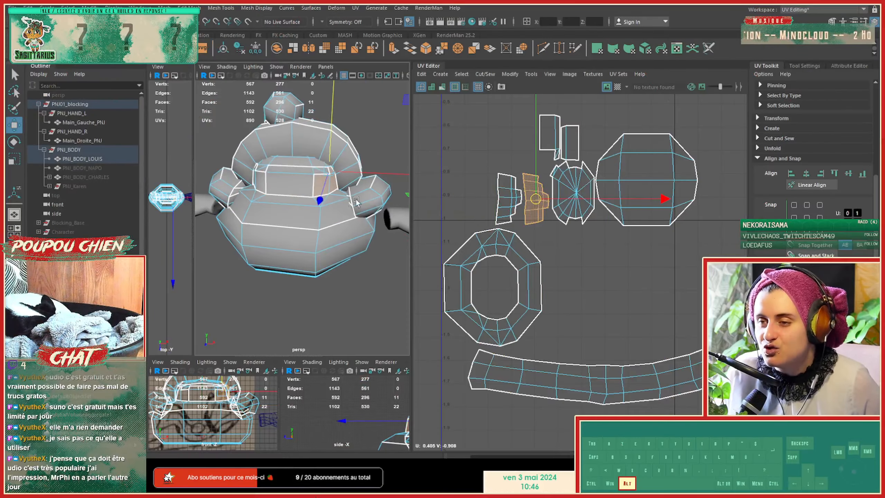
{"action": "right_click_drag", "start_coordinate": [324, 206], "coordinate": [376, 209], "text": "alt"}
{"action": "middle_click_drag", "start_coordinate": [261, 192], "coordinate": [332, 244], "text": "alt"}
{"action": "left_click_drag", "start_coordinate": [333, 244], "coordinate": [328, 244], "text": "alt"}
{"action": "left_click", "coordinate": [333, 204]}
{"action": "middle_click_drag", "start_coordinate": [334, 205], "coordinate": [305, 256], "text": "alt"}
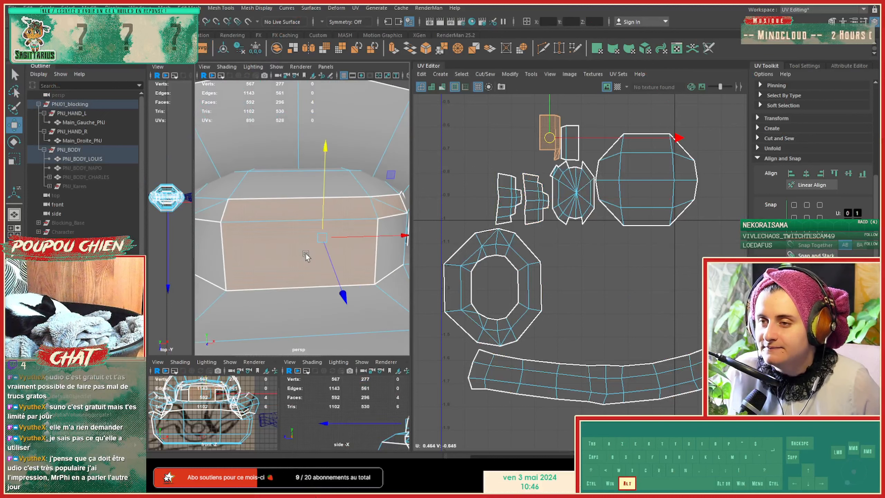
{"action": "right_click_drag", "start_coordinate": [559, 147], "coordinate": [538, 150]}
{"action": "left_click", "coordinate": [556, 149]}
{"action": "middle_click_drag", "start_coordinate": [532, 229], "coordinate": [525, 289], "text": "alt"}
{"action": "middle_click_drag", "start_coordinate": [312, 227], "coordinate": [306, 227], "text": "alt"}
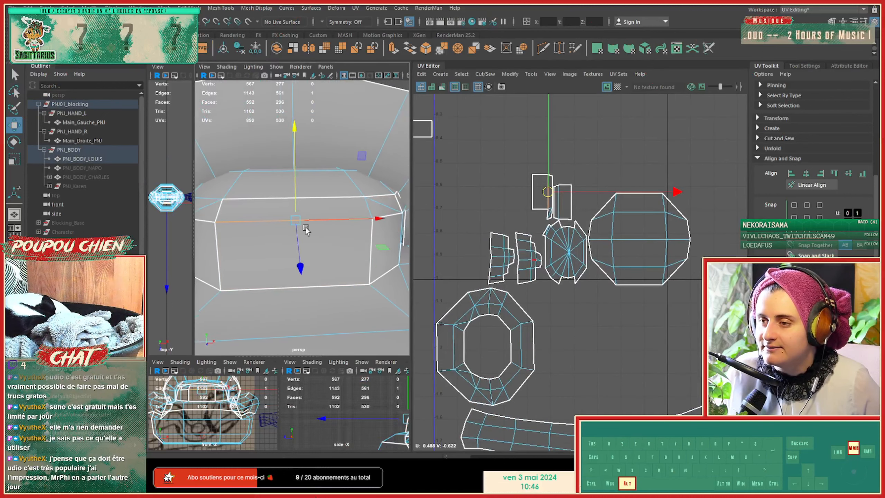
{"action": "left_click_drag", "start_coordinate": [305, 227], "coordinate": [292, 227], "text": "alt"}
Step: Move the front panel's rectangular shell clear of its neighbours and rotate it 90 degrees so it lies horizontally
{"action": "right_click_drag", "start_coordinate": [529, 195], "coordinate": [491, 183]}
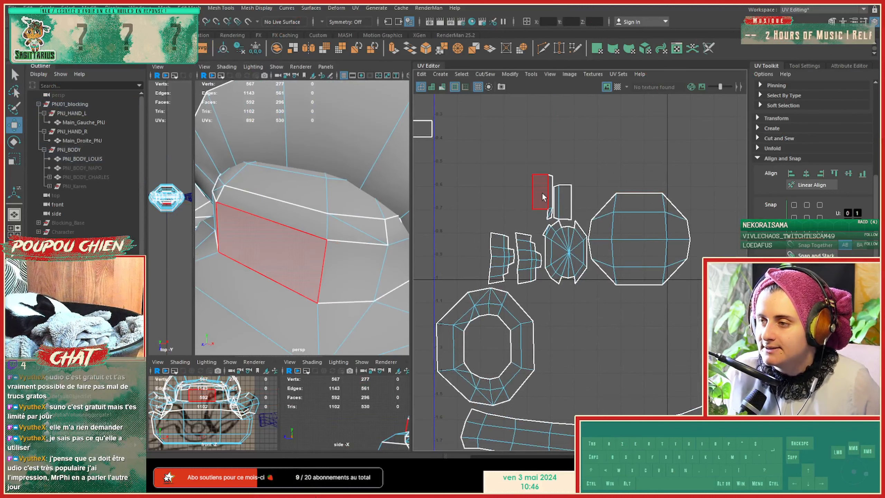
{"action": "left_click", "coordinate": [542, 197]}
{"action": "left_click_drag", "start_coordinate": [542, 197], "coordinate": [555, 102]}
{"action": "middle_click_drag", "start_coordinate": [544, 197], "coordinate": [537, 246], "text": "alt"}
{"action": "key", "text": "e"}
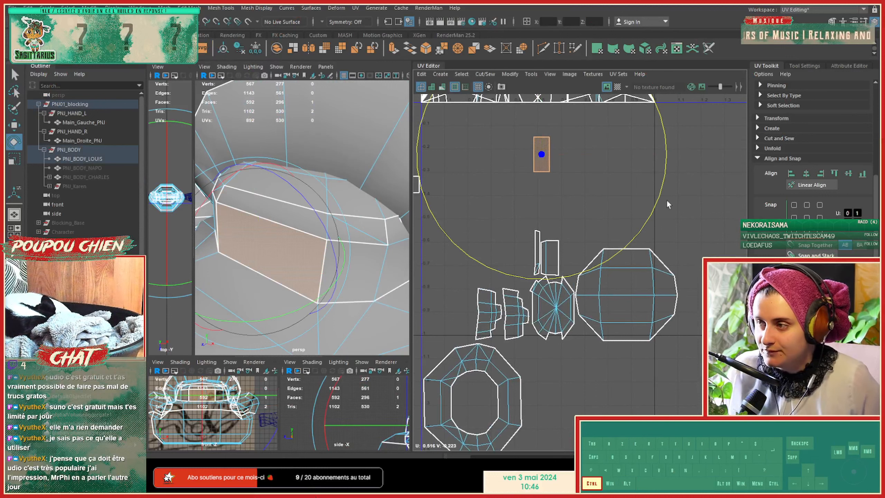
{"action": "left_click_drag", "start_coordinate": [671, 174], "coordinate": [710, 90], "text": "ctrl"}
{"action": "key", "text": "ctrl+z"}
{"action": "key", "text": "j"}
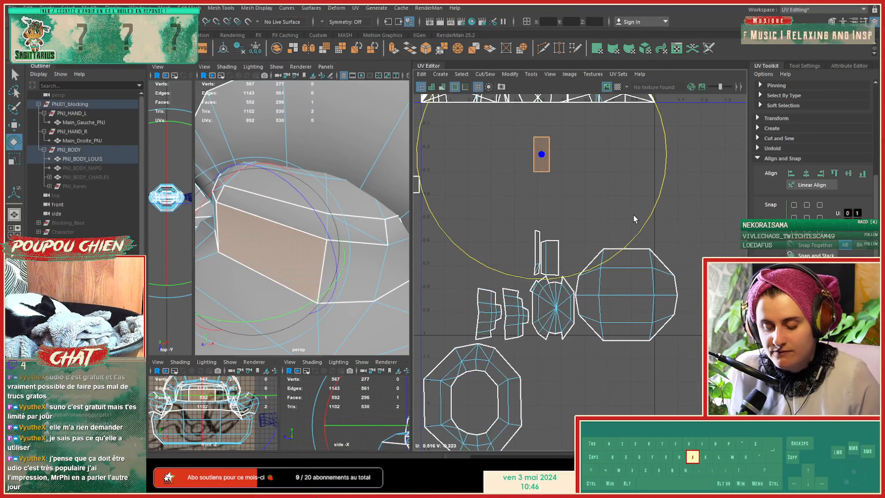
{"action": "left_click_drag", "start_coordinate": [637, 234], "coordinate": [648, 37]}
{"action": "key", "text": "w"}
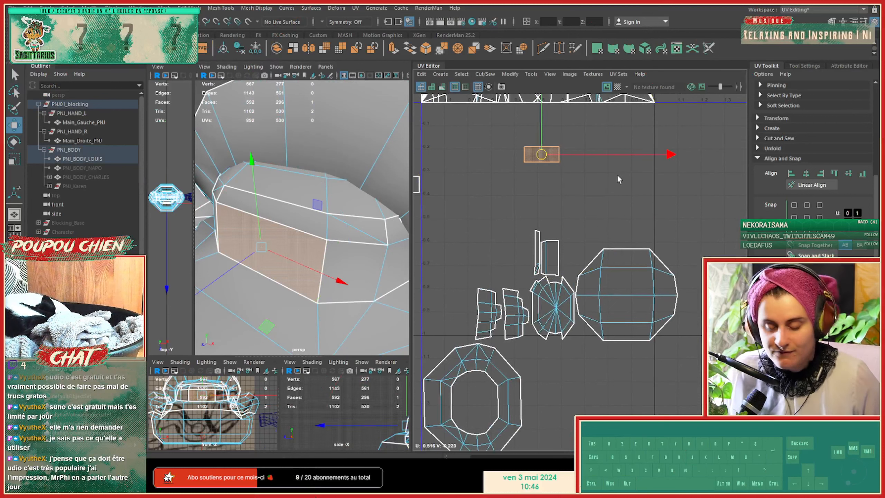
{"action": "left_click_drag", "start_coordinate": [634, 190], "coordinate": [641, 177]}
{"action": "middle_click_drag", "start_coordinate": [636, 265], "coordinate": [635, 211], "text": "alt"}
Step: Move and sew one of the stepped side-wall shells onto one end of the raised block's round cap shell
{"action": "left_click", "coordinate": [633, 214]}
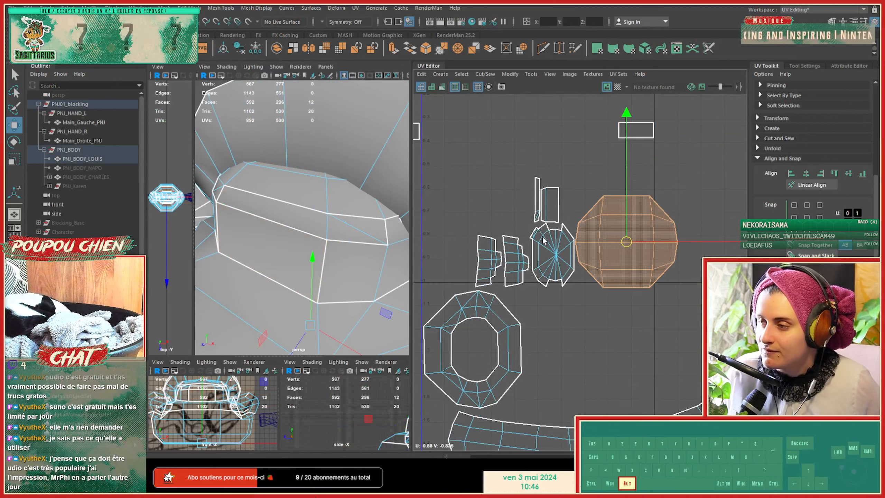
{"action": "left_click_drag", "start_coordinate": [306, 283], "coordinate": [354, 243], "text": "alt"}
{"action": "right_click_drag", "start_coordinate": [354, 240], "coordinate": [318, 257], "text": "alt"}
{"action": "mouse_move", "coordinate": [318, 256]}
{"action": "left_mouse_down", "text": "alt"}
{"action": "mouse_move", "coordinate": [326, 231]}
{"action": "mouse_move", "coordinate": [326, 300]}
{"action": "mouse_move", "coordinate": [311, 268]}
{"action": "left_mouse_up", "text": "alt"}
{"action": "right_click_drag", "start_coordinate": [311, 268], "coordinate": [362, 249], "text": "alt"}
{"action": "left_click_drag", "start_coordinate": [362, 249], "coordinate": [359, 258], "text": "alt"}
{"action": "left_click", "coordinate": [317, 211]}
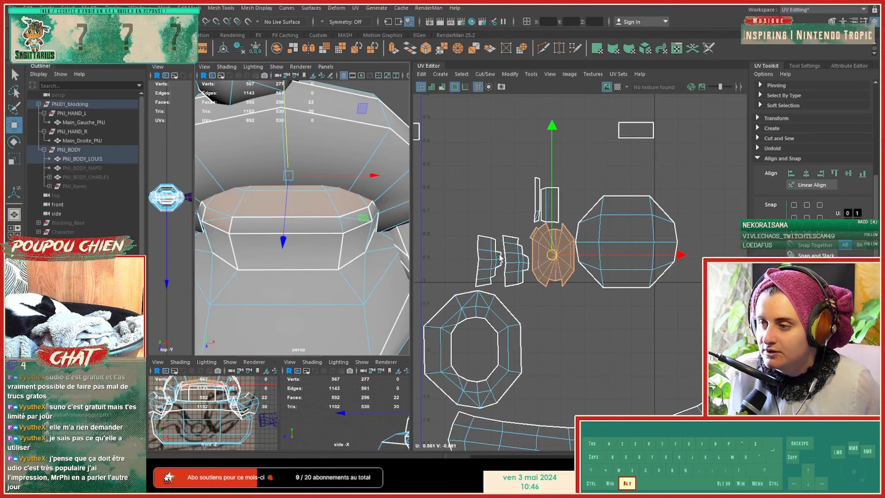
{"action": "right_click_drag", "start_coordinate": [499, 256], "coordinate": [635, 233], "text": "alt"}
{"action": "mouse_move", "coordinate": [569, 224]}
{"action": "right_mouse_down"}
{"action": "mouse_move", "coordinate": [569, 202]}
{"action": "mouse_move", "coordinate": [576, 231]}
{"action": "right_mouse_up"}
{"action": "left_click", "coordinate": [583, 210]}
{"action": "left_click", "coordinate": [577, 210], "text": "shift"}
{"action": "scroll", "coordinate": [576, 231], "scroll_direction": "up", "scroll_amount": 2}
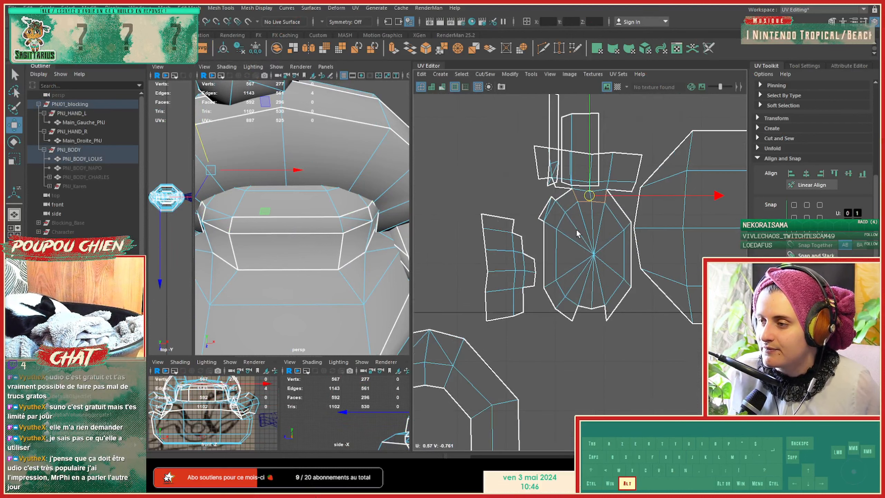
Step: Move and sew the second side-wall shell onto the cap's opposite end and sew the open corner seam beside it
{"action": "middle_click_drag", "start_coordinate": [585, 301], "coordinate": [567, 264], "text": "alt"}
{"action": "left_click", "coordinate": [587, 281], "text": "shift"}
{"action": "right_click_drag", "start_coordinate": [586, 281], "coordinate": [577, 298], "text": "shift"}
{"action": "left_click", "coordinate": [563, 257], "text": "shift"}
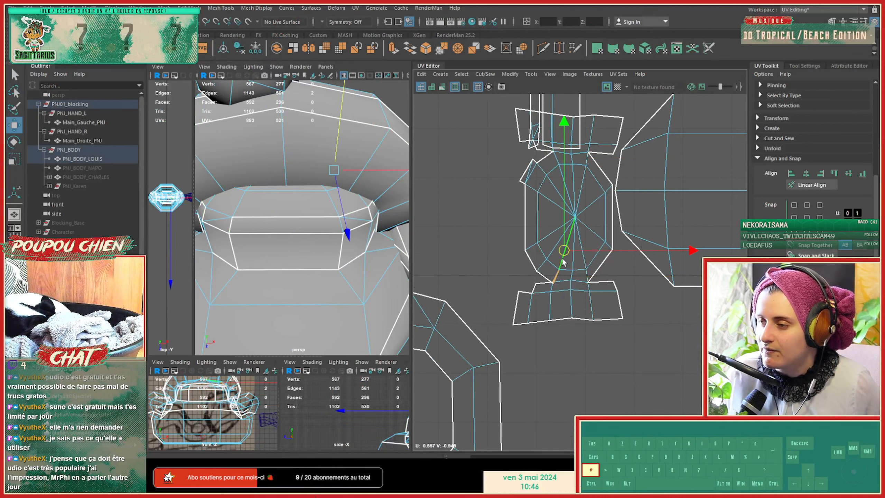
{"action": "right_click_drag", "start_coordinate": [563, 257], "coordinate": [555, 289], "text": "shift"}
{"action": "middle_click_drag", "start_coordinate": [565, 293], "coordinate": [562, 277], "text": "alt"}
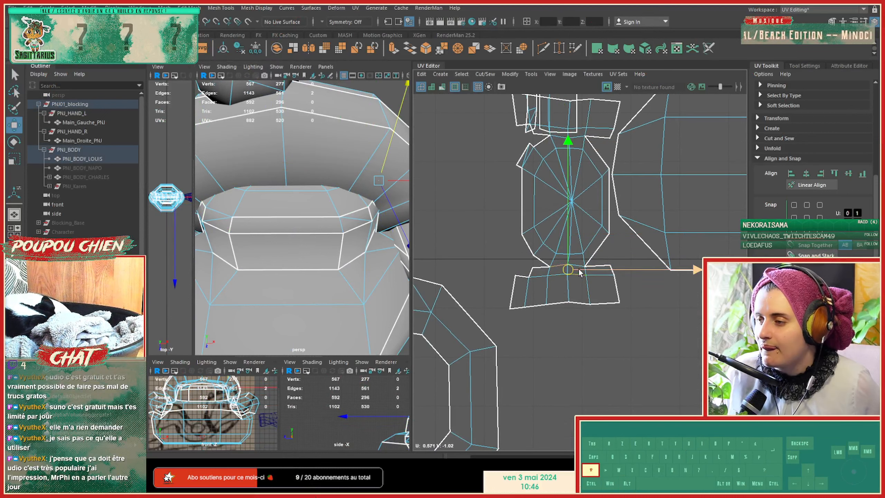
Step: Cut the round cap free from both side walls and the corner sliver, and move the cap shell into empty space
{"action": "left_click", "coordinate": [559, 266], "text": "shift"}
{"action": "right_click_drag", "start_coordinate": [559, 267], "coordinate": [550, 274], "text": "shift"}
{"action": "middle_click_drag", "start_coordinate": [552, 202], "coordinate": [526, 249], "text": "alt"}
{"action": "left_click", "coordinate": [504, 205]}
{"action": "right_click_drag", "start_coordinate": [503, 205], "coordinate": [482, 214], "text": "shift"}
{"action": "middle_click_drag", "start_coordinate": [543, 225], "coordinate": [510, 246], "text": "alt"}
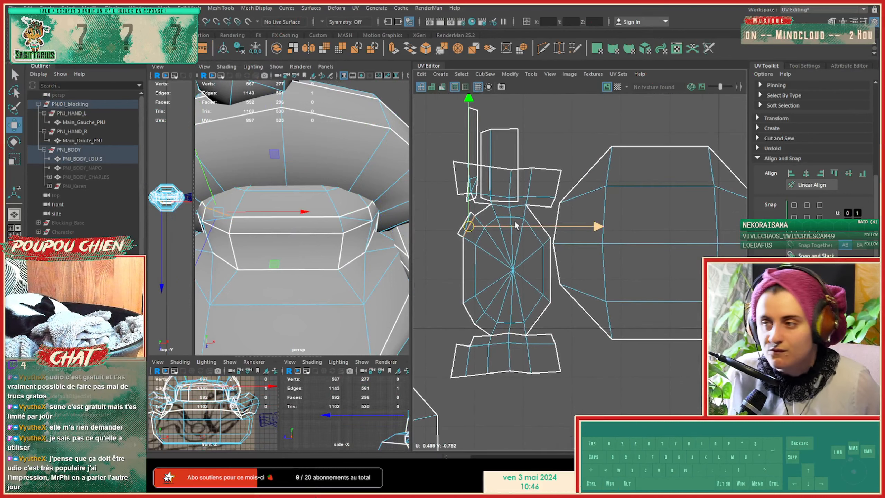
{"action": "left_click", "coordinate": [505, 209]}
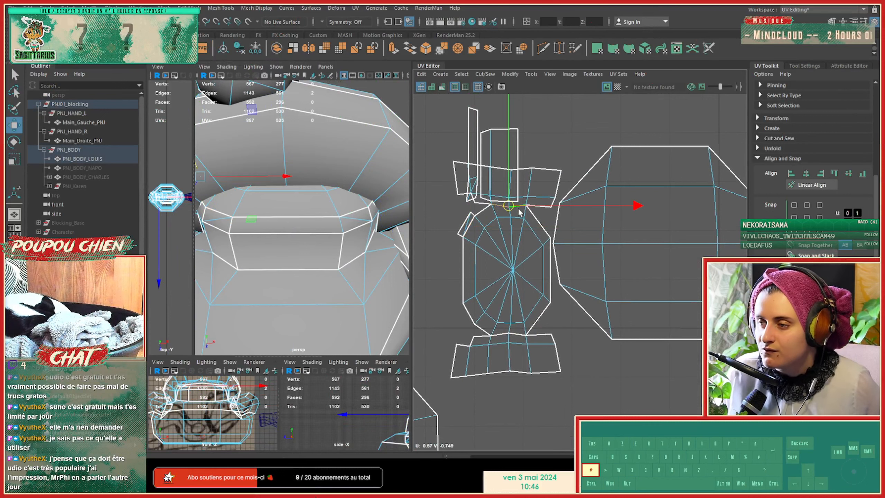
{"action": "right_click_drag", "start_coordinate": [519, 209], "coordinate": [383, 239], "text": "shift"}
{"action": "left_click", "coordinate": [514, 242]}
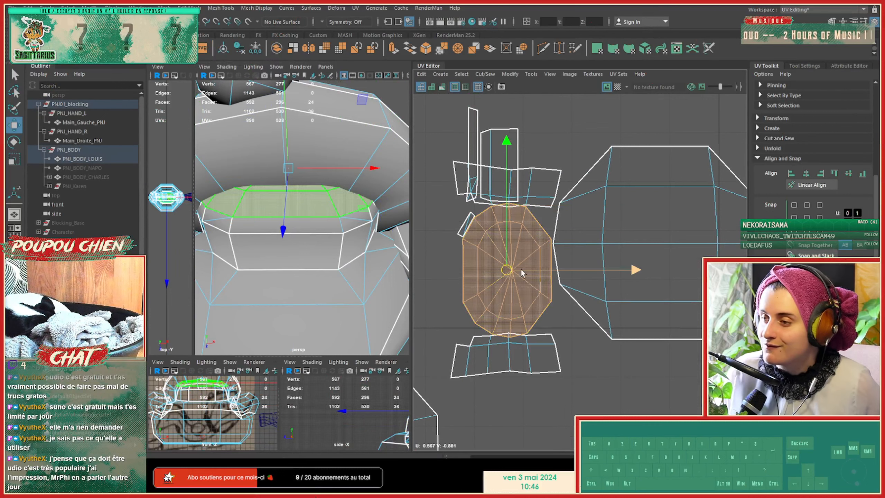
{"action": "left_click_drag", "start_coordinate": [506, 269], "coordinate": [637, 401]}
Step: Move and sew the raised block's two-column rectangular shell onto the end of its side-wall shell along their shared edge
{"action": "left_click_drag", "start_coordinate": [305, 221], "coordinate": [287, 162], "text": "alt"}
{"action": "left_click", "coordinate": [268, 158]}
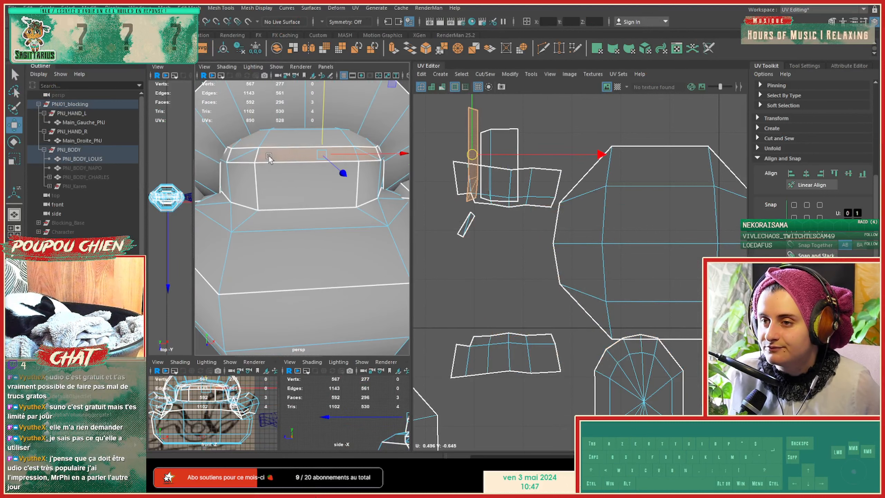
{"action": "left_click", "coordinate": [244, 183], "text": "shift"}
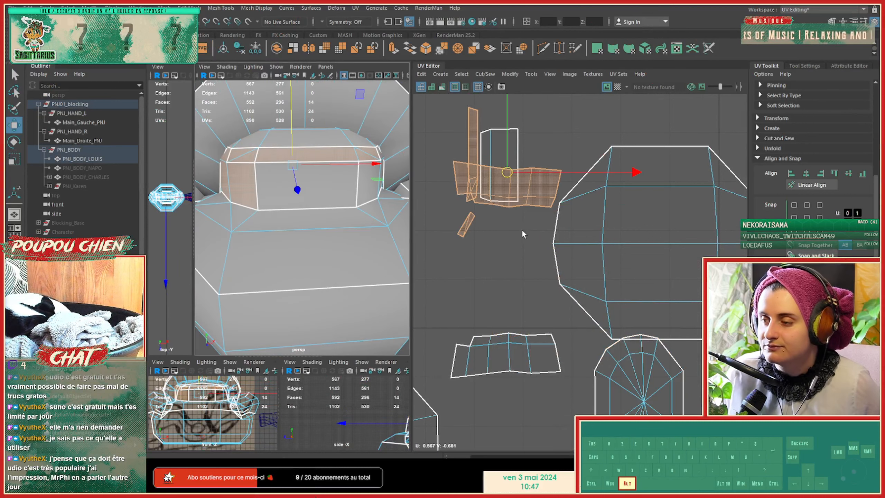
{"action": "middle_click_drag", "start_coordinate": [523, 231], "coordinate": [558, 263], "text": "alt"}
{"action": "right_click_drag", "start_coordinate": [550, 239], "coordinate": [551, 212]}
{"action": "left_click", "coordinate": [593, 213]}
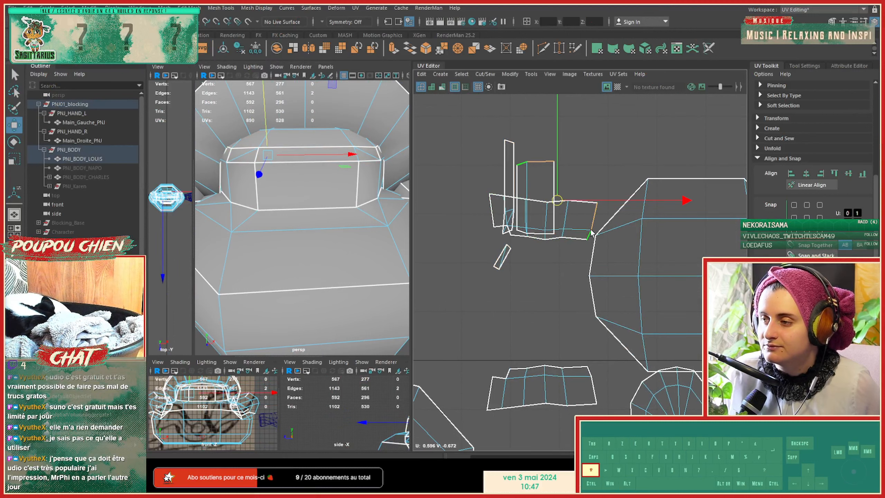
{"action": "right_click_drag", "start_coordinate": [591, 233], "coordinate": [585, 259], "text": "shift"}
{"action": "middle_click_drag", "start_coordinate": [582, 259], "coordinate": [509, 250], "text": "alt"}
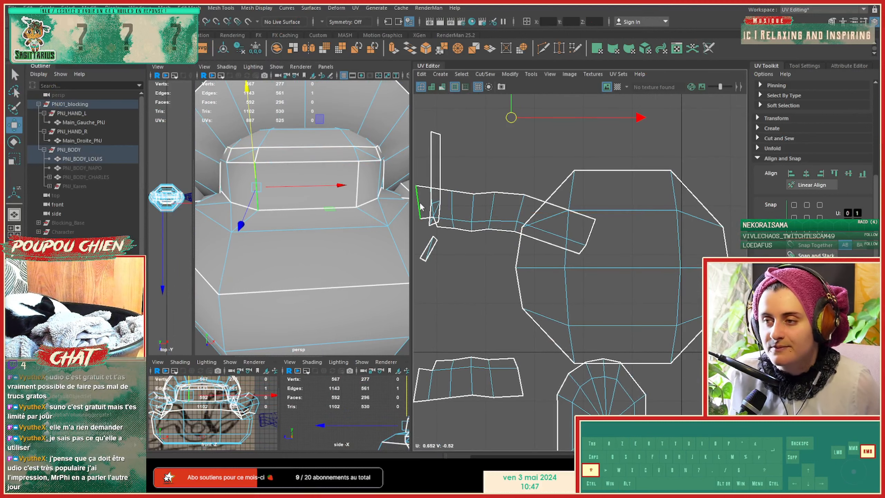
Step: Try to move and sew the raised block's large front face onto the free end of the upper side-wall shell
{"action": "right_click_drag", "start_coordinate": [420, 207], "coordinate": [425, 244], "text": "shift"}
{"action": "middle_click_drag", "start_coordinate": [425, 244], "coordinate": [595, 239], "text": "alt"}
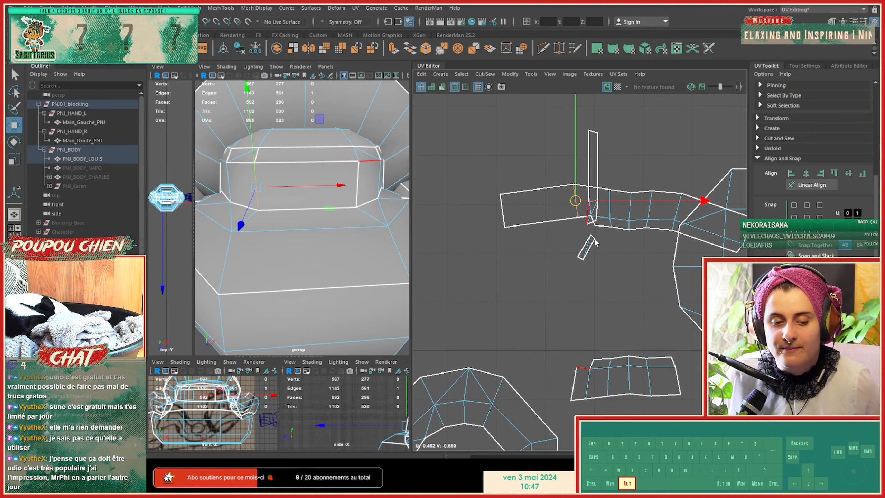
{"action": "left_click", "coordinate": [503, 216]}
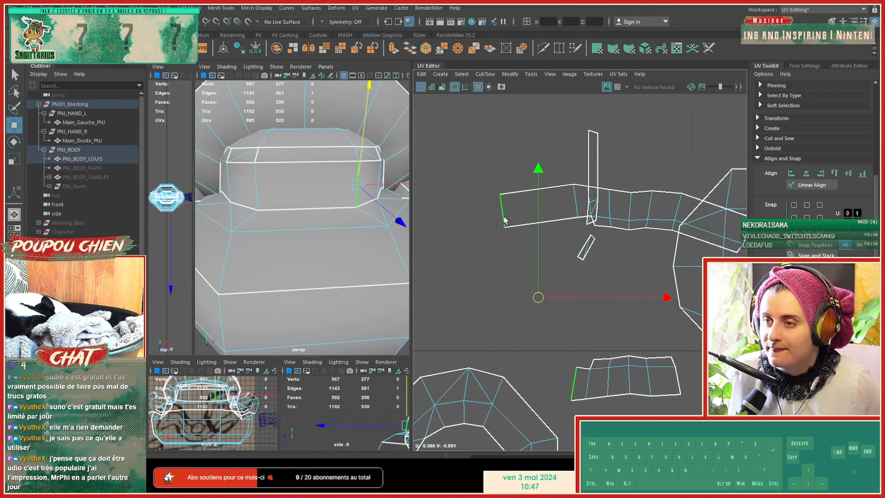
Step: Move and sew the raised block's long thin front strip onto the stepped end of the lower side-wall shell
{"action": "left_click_drag", "start_coordinate": [353, 227], "coordinate": [330, 273], "text": "alt"}
{"action": "left_click", "coordinate": [342, 265]}
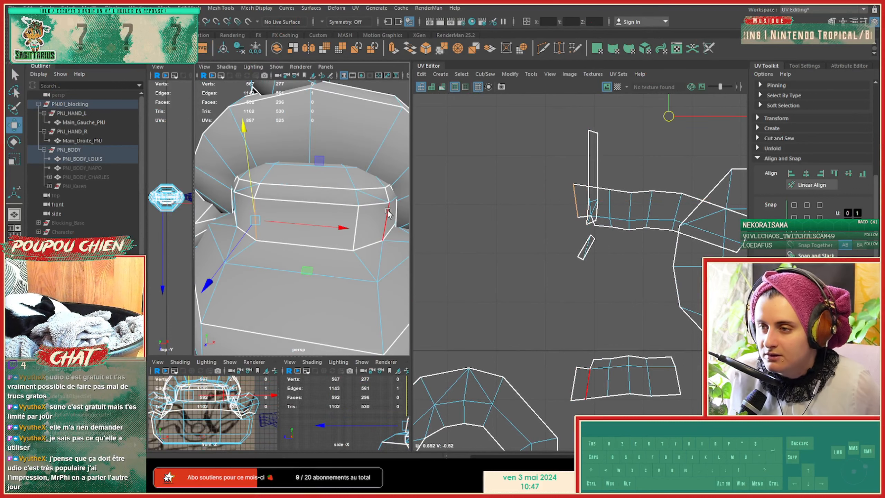
{"action": "left_click", "coordinate": [372, 205], "text": "shift"}
{"action": "right_click_drag", "start_coordinate": [526, 258], "coordinate": [517, 258], "text": "shift"}
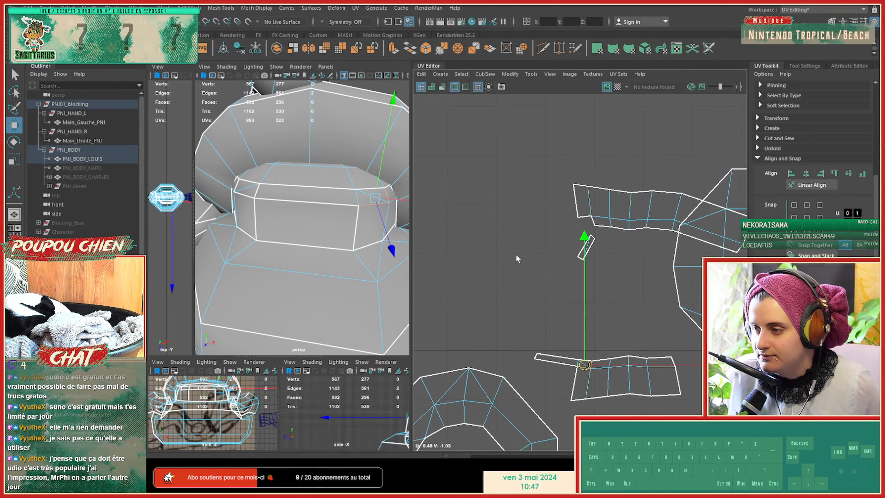
Step: Sew the thin strip's free end and the corner sliver to the other side-wall shell, and unfold the combined shell
{"action": "left_click_drag", "start_coordinate": [372, 265], "coordinate": [314, 210], "text": "alt"}
{"action": "left_click", "coordinate": [291, 213], "text": "shift"}
{"action": "left_click", "coordinate": [268, 206], "text": "shift"}
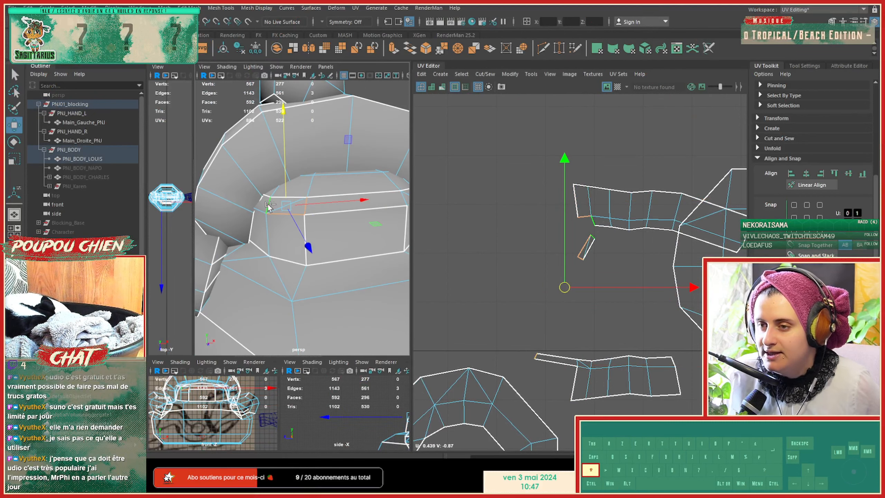
{"action": "right_click_drag", "start_coordinate": [594, 214], "coordinate": [509, 194], "text": "shift"}
{"action": "scroll", "coordinate": [586, 249], "scroll_direction": "down", "scroll_amount": 3}
{"action": "left_click", "coordinate": [612, 206], "text": "shift"}
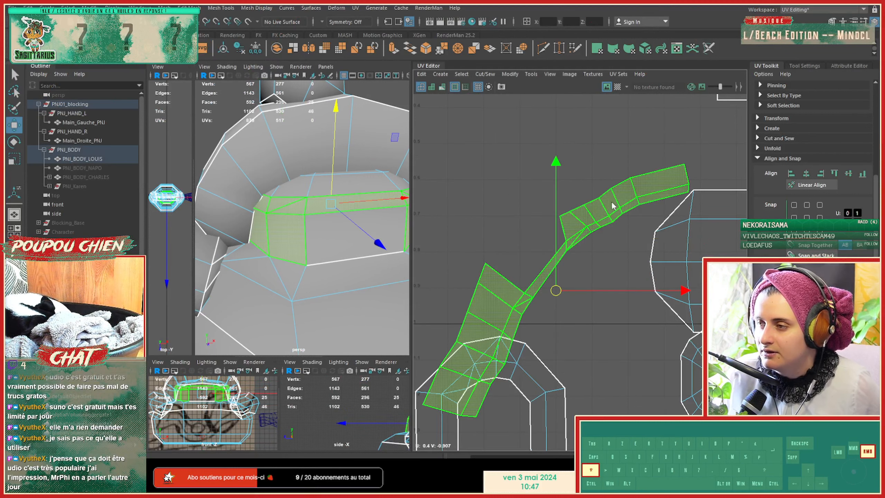
{"action": "right_click_drag", "start_coordinate": [612, 203], "coordinate": [480, 195], "text": "shift"}
Step: Try to sew the open vertical seam at the back of the raised block's side band and unfold the closed band
{"action": "left_click_drag", "start_coordinate": [285, 209], "coordinate": [465, 204], "text": "alt"}
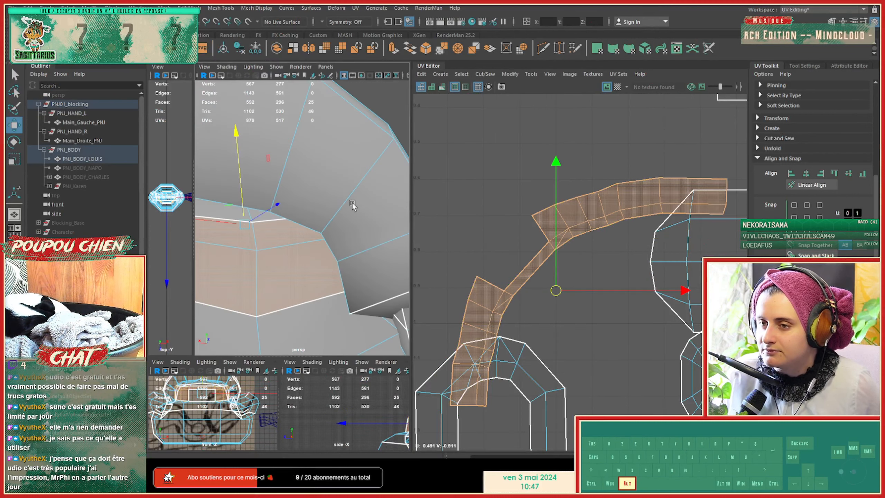
{"action": "right_click_drag", "start_coordinate": [353, 204], "coordinate": [312, 203], "text": "alt"}
{"action": "left_click_drag", "start_coordinate": [311, 203], "coordinate": [373, 209], "text": "alt"}
{"action": "middle_click_drag", "start_coordinate": [227, 218], "coordinate": [248, 204], "text": "alt"}
{"action": "right_click_drag", "start_coordinate": [248, 204], "coordinate": [348, 228], "text": "alt"}
{"action": "left_click_drag", "start_coordinate": [348, 227], "coordinate": [324, 219], "text": "alt"}
{"action": "right_click_drag", "start_coordinate": [324, 219], "coordinate": [272, 216], "text": "alt"}
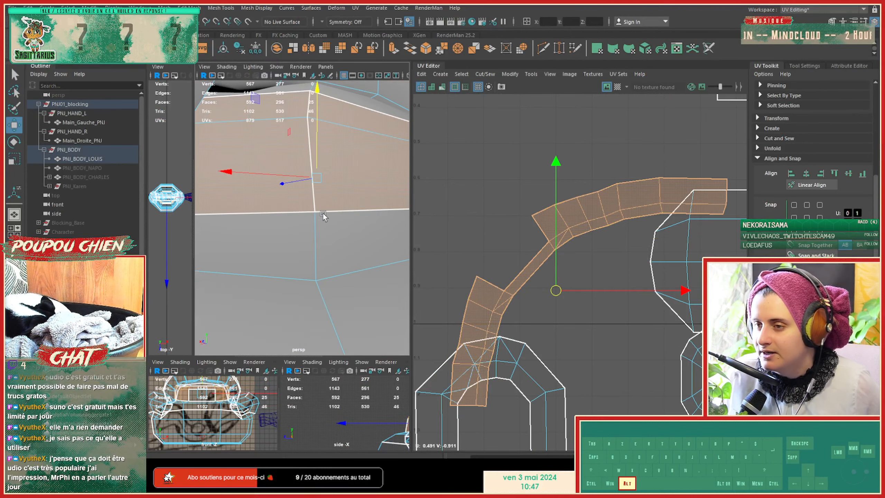
{"action": "left_click_drag", "start_coordinate": [322, 212], "coordinate": [279, 209], "text": "alt"}
{"action": "right_click_drag", "start_coordinate": [240, 201], "coordinate": [235, 203]}
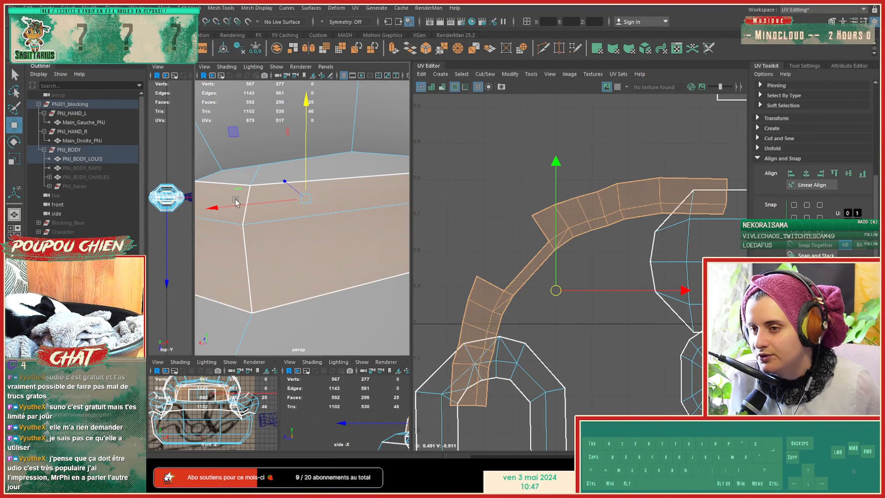
{"action": "left_click", "coordinate": [245, 216]}
{"action": "right_click_drag", "start_coordinate": [568, 222], "coordinate": [543, 239], "text": "shift"}
{"action": "middle_click_drag", "start_coordinate": [502, 276], "coordinate": [519, 251], "text": "alt"}
{"action": "right_click_drag", "start_coordinate": [592, 188], "coordinate": [618, 201], "text": "shift"}
Step: Examine the raised block's back seam from outside and inside the mesh in an enlarged perspective view
{"action": "middle_click_drag", "start_coordinate": [279, 235], "coordinate": [281, 236], "text": "alt"}
{"action": "left_click_drag", "start_coordinate": [281, 238], "coordinate": [249, 184], "text": "alt"}
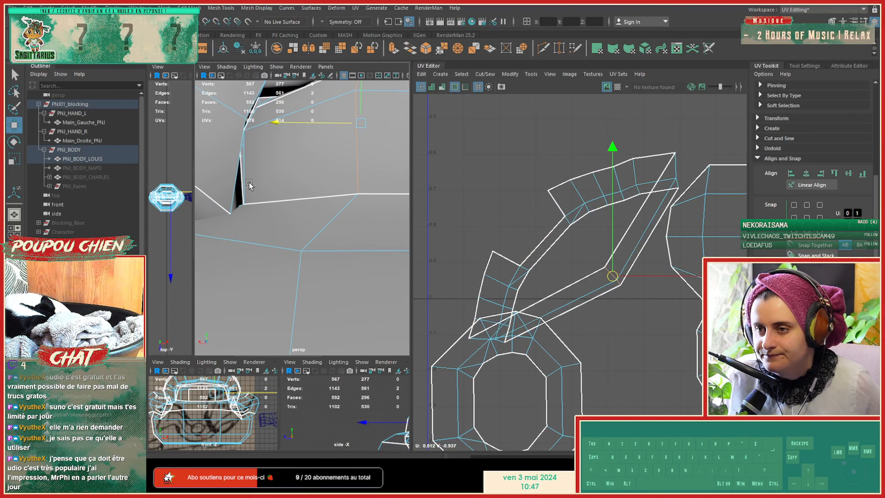
{"action": "key", "text": "f"}
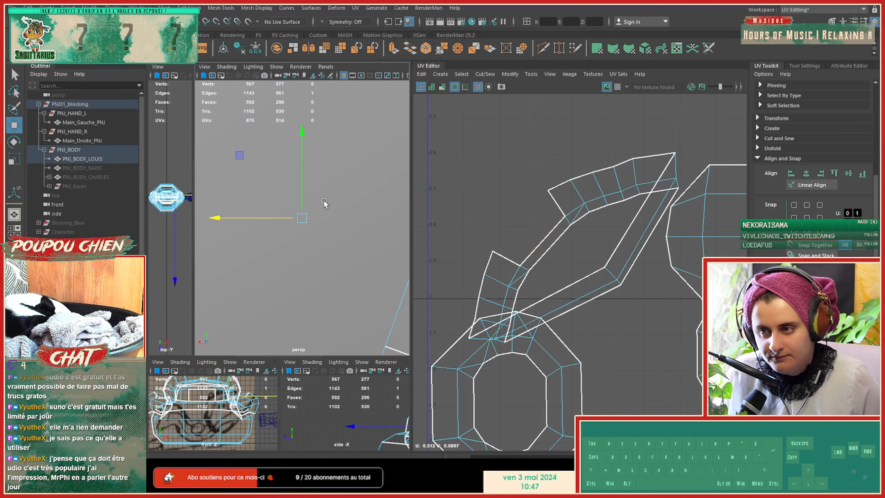
{"action": "left_click_drag", "start_coordinate": [326, 203], "coordinate": [489, 233], "text": "alt"}
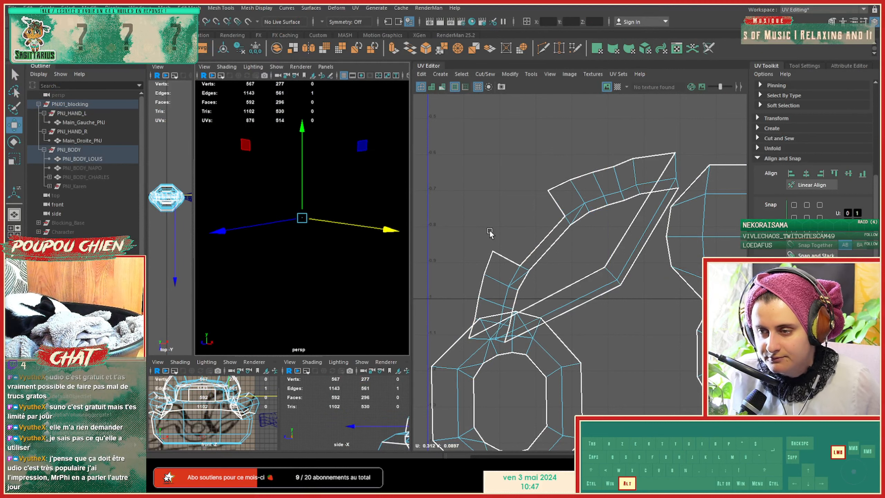
{"action": "left_click_drag", "start_coordinate": [317, 226], "coordinate": [412, 241], "text": "alt"}
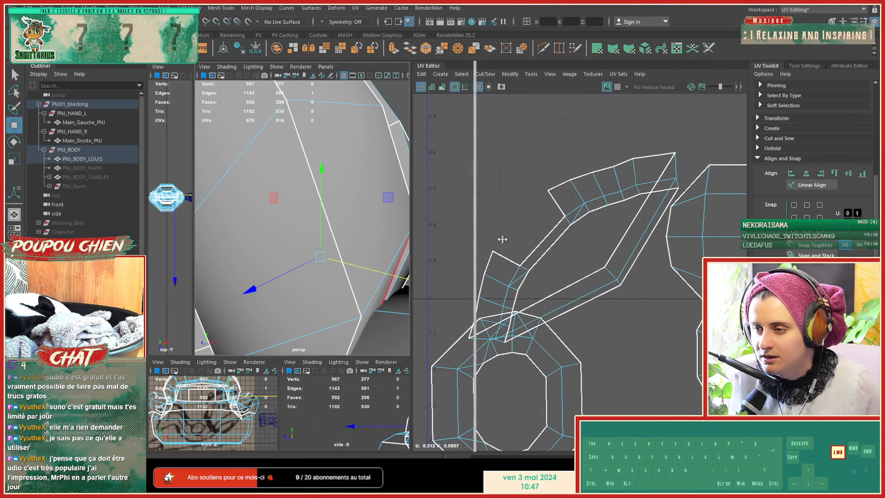
{"action": "left_click_drag", "start_coordinate": [502, 239], "coordinate": [562, 240]}
{"action": "left_click_drag", "start_coordinate": [324, 272], "coordinate": [314, 246], "text": "alt"}
{"action": "right_click_drag", "start_coordinate": [313, 246], "coordinate": [303, 241], "text": "alt"}
{"action": "left_click_drag", "start_coordinate": [302, 241], "coordinate": [382, 240], "text": "alt"}
{"action": "right_click_drag", "start_coordinate": [382, 240], "coordinate": [404, 256], "text": "alt"}
{"action": "left_click_drag", "start_coordinate": [405, 256], "coordinate": [452, 250], "text": "alt"}
{"action": "right_click_drag", "start_coordinate": [452, 249], "coordinate": [430, 237], "text": "alt"}
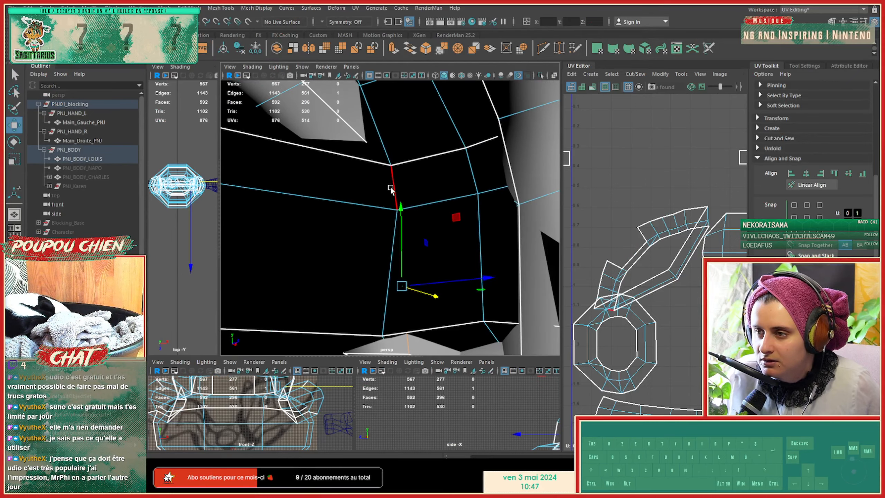
Step: Unfold the side-band shell with its back seam open and move it down beside the octagonal ring shell
{"action": "right_click_drag", "start_coordinate": [639, 259], "coordinate": [445, 258], "text": "shift"}
{"action": "double_click", "coordinate": [611, 265]}
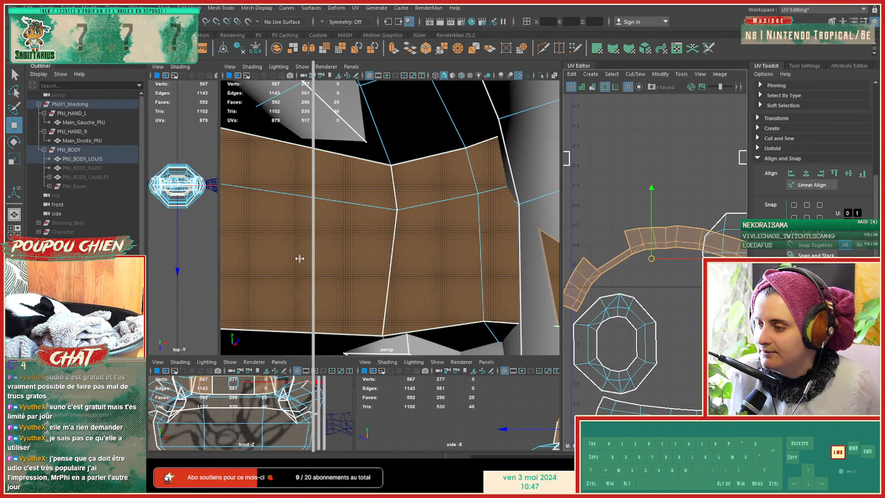
{"action": "left_click_drag", "start_coordinate": [300, 258], "coordinate": [297, 258]}
{"action": "right_click_drag", "start_coordinate": [571, 291], "coordinate": [428, 306], "text": "alt"}
{"action": "middle_click_drag", "start_coordinate": [540, 278], "coordinate": [521, 245], "text": "alt"}
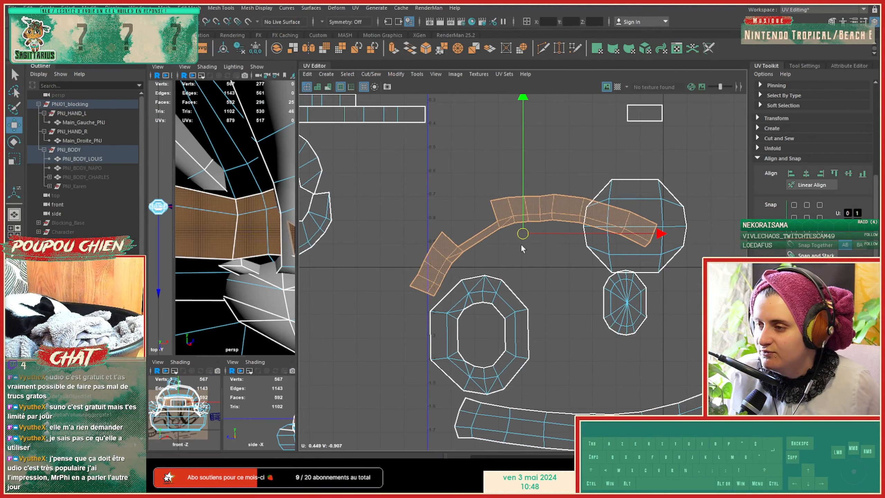
{"action": "left_click_drag", "start_coordinate": [523, 235], "coordinate": [425, 324]}
{"action": "right_click_drag", "start_coordinate": [598, 323], "coordinate": [409, 325], "text": "alt"}
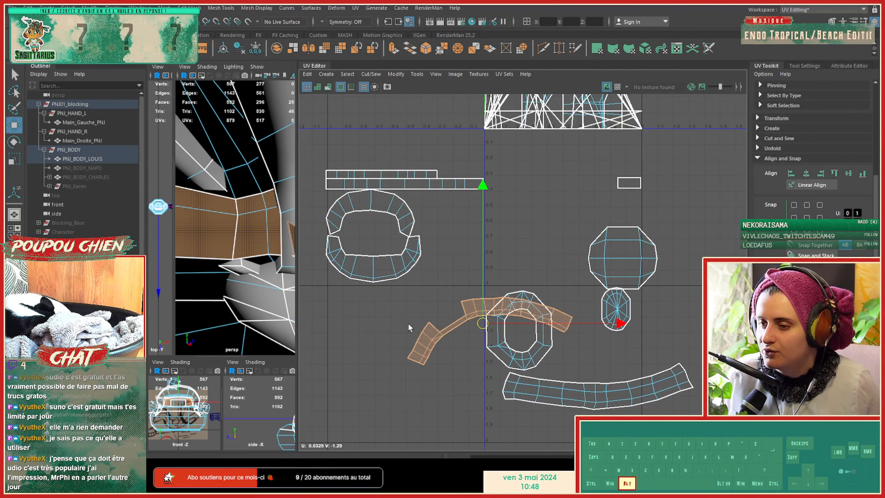
Step: Examine the raised block's side band and its seams from several angles in an enlarged perspective view
{"action": "left_click_drag", "start_coordinate": [298, 288], "coordinate": [639, 279]}
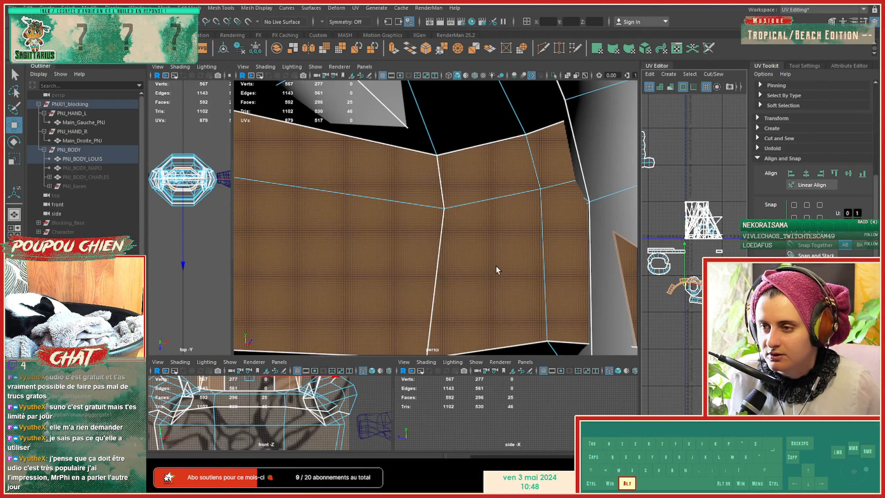
{"action": "left_click_drag", "start_coordinate": [498, 271], "coordinate": [494, 244], "text": "alt"}
{"action": "right_click_drag", "start_coordinate": [495, 247], "coordinate": [240, 234], "text": "alt"}
{"action": "left_click_drag", "start_coordinate": [444, 250], "coordinate": [351, 281], "text": "alt"}
{"action": "right_click_drag", "start_coordinate": [352, 281], "coordinate": [510, 293], "text": "alt"}
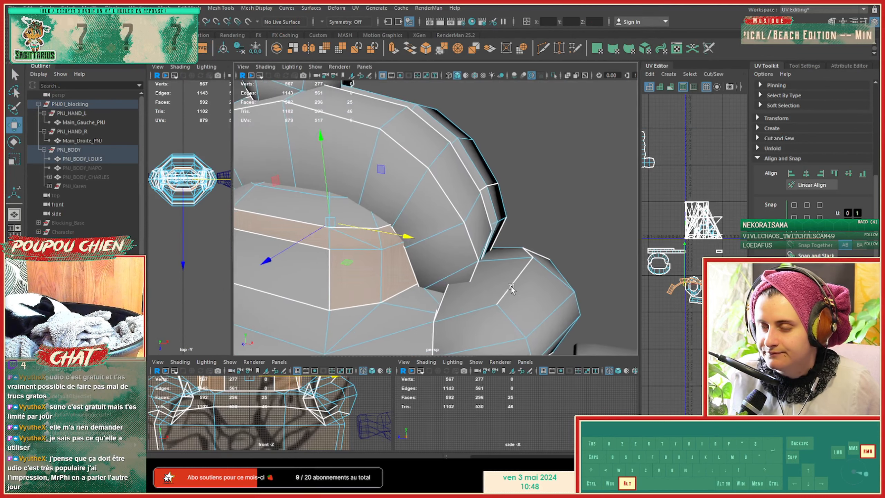
{"action": "left_click_drag", "start_coordinate": [510, 292], "coordinate": [401, 302], "text": "alt"}
{"action": "middle_click_drag", "start_coordinate": [401, 302], "coordinate": [471, 275], "text": "alt"}
{"action": "left_click_drag", "start_coordinate": [471, 274], "coordinate": [478, 272], "text": "alt"}
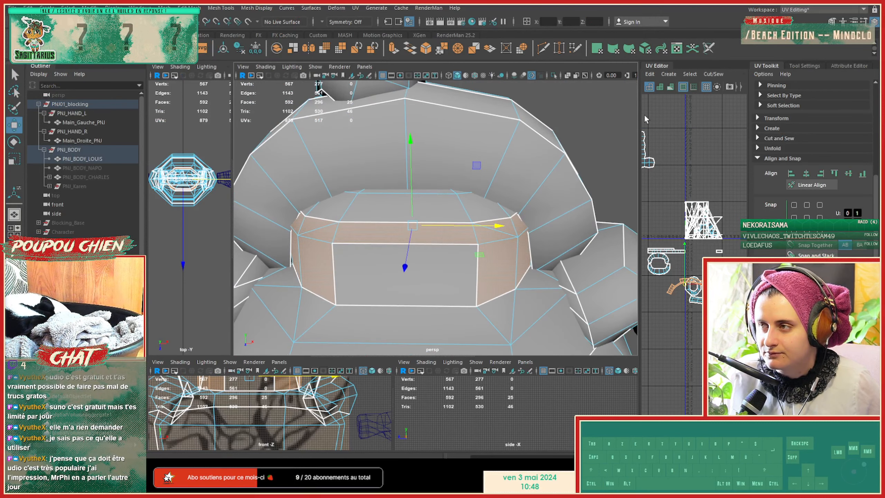
Step: Display the checker map on the model and inspect the texture distortion across the body and its side bulge
{"action": "left_click_drag", "start_coordinate": [644, 132], "coordinate": [476, 136]}
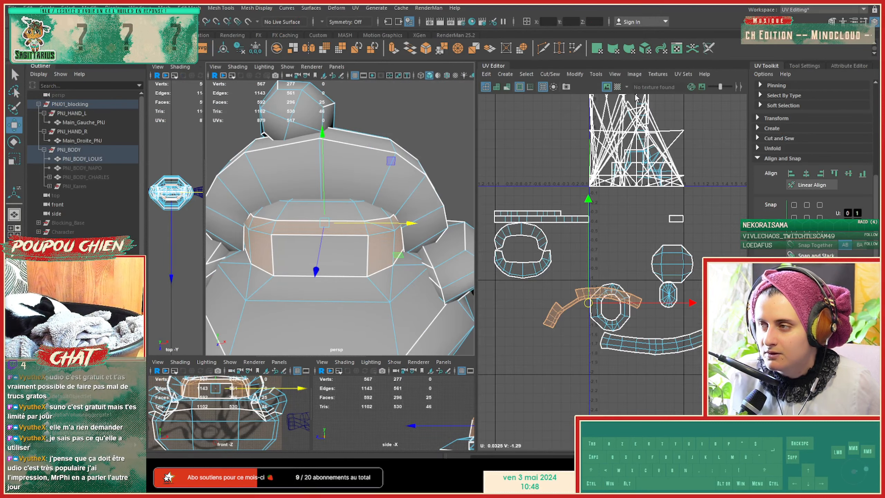
{"action": "left_click", "coordinate": [617, 87]}
{"action": "left_click_drag", "start_coordinate": [348, 257], "coordinate": [390, 275], "text": "alt"}
{"action": "right_click_drag", "start_coordinate": [390, 275], "coordinate": [324, 282], "text": "alt"}
{"action": "mouse_move", "coordinate": [324, 283]}
{"action": "left_mouse_down", "text": "alt"}
{"action": "mouse_move", "coordinate": [289, 230]}
{"action": "mouse_move", "coordinate": [195, 216]}
{"action": "mouse_move", "coordinate": [95, 237]}
{"action": "mouse_move", "coordinate": [136, 275]}
{"action": "mouse_move", "coordinate": [289, 297]}
{"action": "mouse_move", "coordinate": [327, 274]}
{"action": "left_mouse_up", "text": "alt"}
{"action": "right_click_drag", "start_coordinate": [328, 275], "coordinate": [387, 258], "text": "alt"}
{"action": "left_click_drag", "start_coordinate": [387, 258], "coordinate": [356, 241], "text": "alt"}
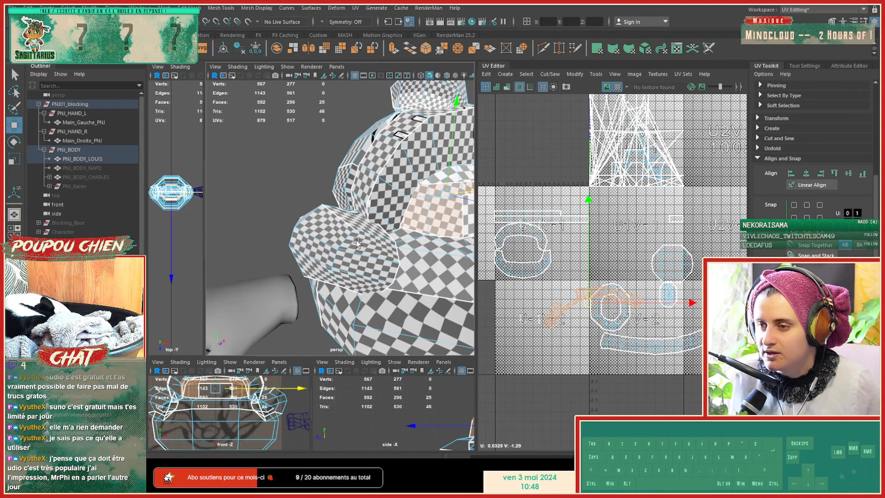
Step: Unfold the rounded side bulge's UV shell and move it out of the crowded first tile into empty space
{"action": "left_click", "coordinate": [356, 240]}
{"action": "right_click_drag", "start_coordinate": [618, 162], "coordinate": [529, 169], "text": "shift"}
{"action": "left_click_drag", "start_coordinate": [655, 158], "coordinate": [547, 368]}
{"action": "middle_click_drag", "start_coordinate": [548, 369], "coordinate": [576, 276], "text": "alt"}
{"action": "mouse_move", "coordinate": [577, 276]}
{"action": "right_mouse_down", "text": "alt"}
{"action": "mouse_move", "coordinate": [555, 272]}
{"action": "mouse_move", "coordinate": [589, 273]}
{"action": "right_mouse_up", "text": "alt"}
Step: Cut the side bulge's shell along the connected edges that separate its end cap from the rest
{"action": "left_click_drag", "start_coordinate": [289, 237], "coordinate": [361, 276], "text": "alt"}
{"action": "right_click_drag", "start_coordinate": [361, 276], "coordinate": [419, 283], "text": "alt"}
{"action": "left_click_drag", "start_coordinate": [420, 285], "coordinate": [351, 257], "text": "alt"}
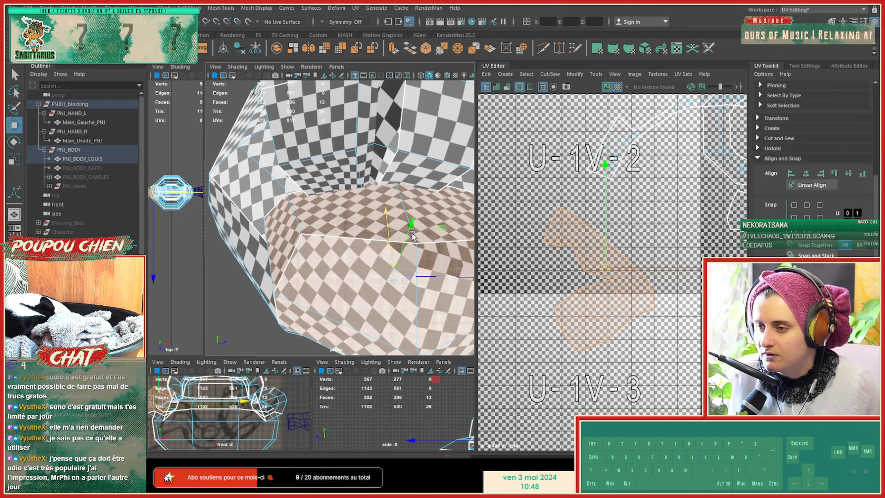
{"action": "right_click_drag", "start_coordinate": [403, 226], "coordinate": [396, 206]}
{"action": "left_click", "coordinate": [422, 243]}
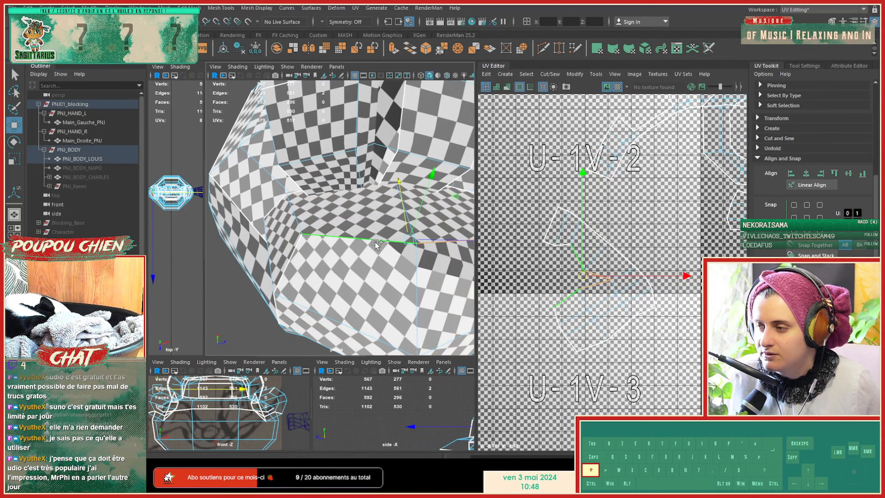
{"action": "middle_click_drag", "start_coordinate": [538, 311], "coordinate": [530, 303], "text": "alt"}
{"action": "left_click", "coordinate": [595, 306]}
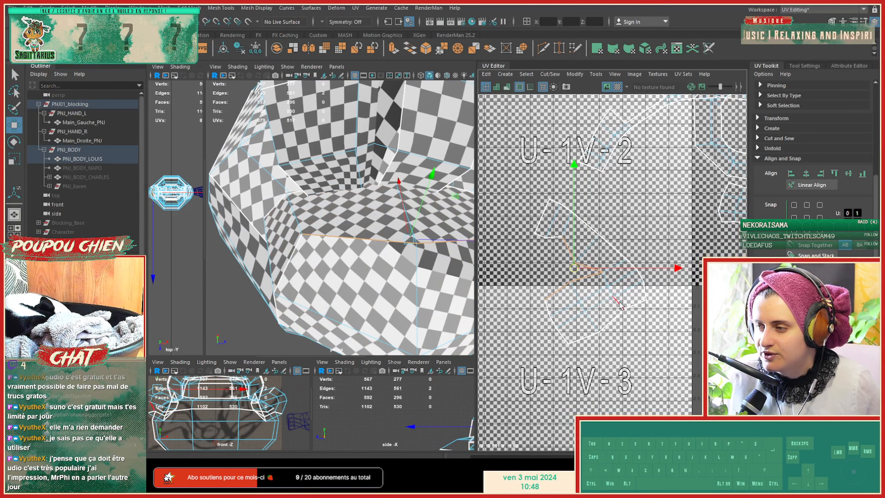
{"action": "left_click", "coordinate": [607, 284], "text": "shift"}
{"action": "right_click_drag", "start_coordinate": [607, 285], "coordinate": [590, 295], "text": "shift"}
Step: Select the side bulge's separated end cap shell and move it away from the remaining bulge shell
{"action": "left_click_drag", "start_coordinate": [401, 264], "coordinate": [325, 263], "text": "alt"}
{"action": "right_click_drag", "start_coordinate": [325, 263], "coordinate": [342, 251], "text": "alt"}
{"action": "left_click_drag", "start_coordinate": [341, 251], "coordinate": [317, 234], "text": "alt"}
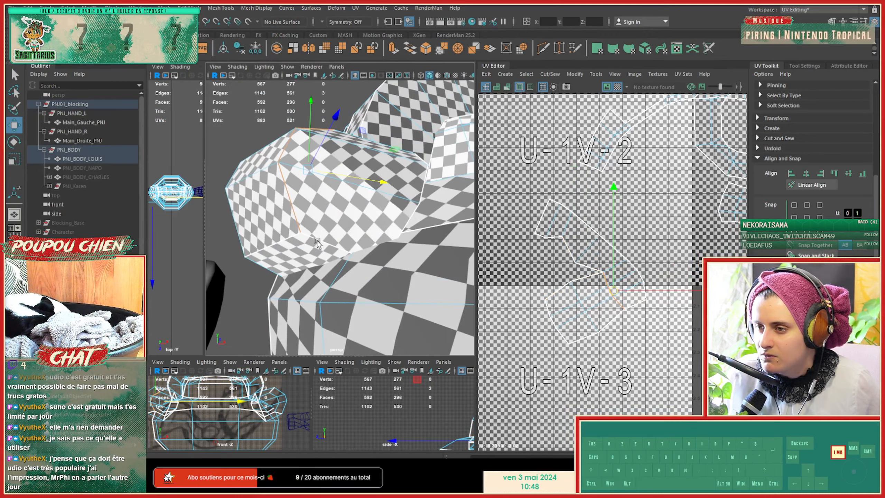
{"action": "left_click", "coordinate": [317, 241]}
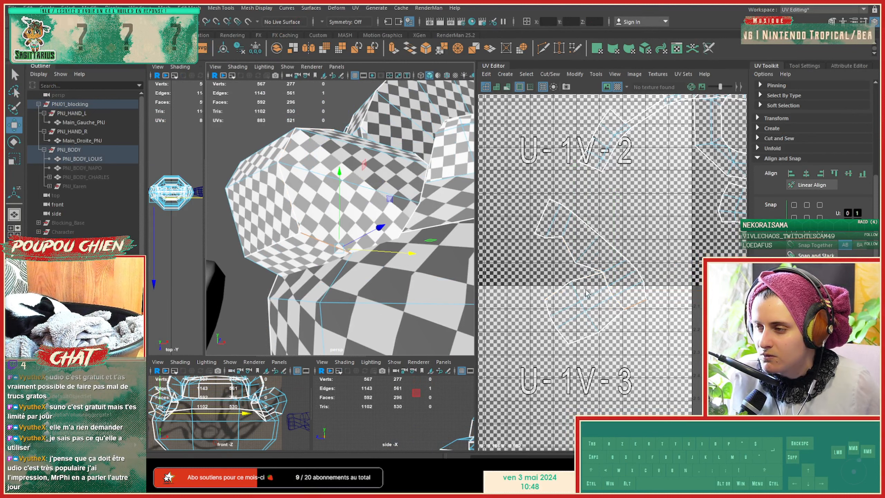
{"action": "right_click_drag", "start_coordinate": [587, 293], "coordinate": [447, 251]}
{"action": "left_click", "coordinate": [592, 258]}
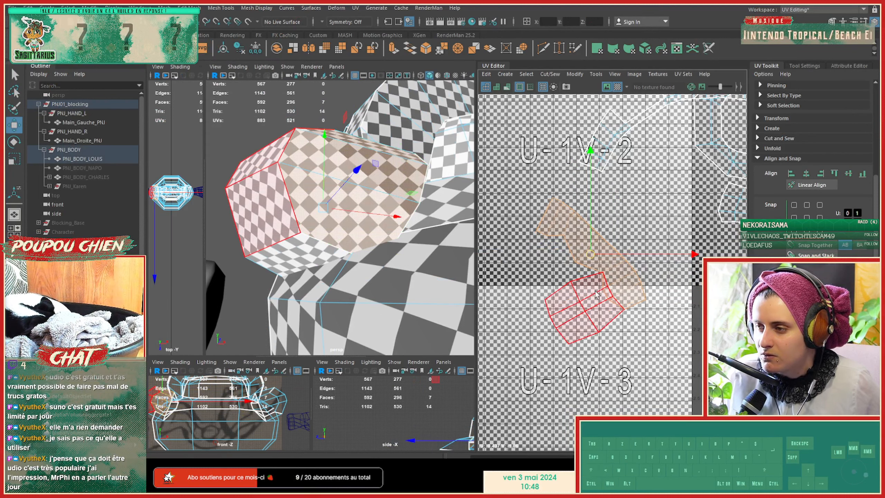
{"action": "left_click", "coordinate": [595, 294]}
{"action": "right_click_drag", "start_coordinate": [491, 285], "coordinate": [491, 285], "text": "shift"}
{"action": "right_click_drag", "start_coordinate": [429, 280], "coordinate": [445, 270], "text": "shift"}
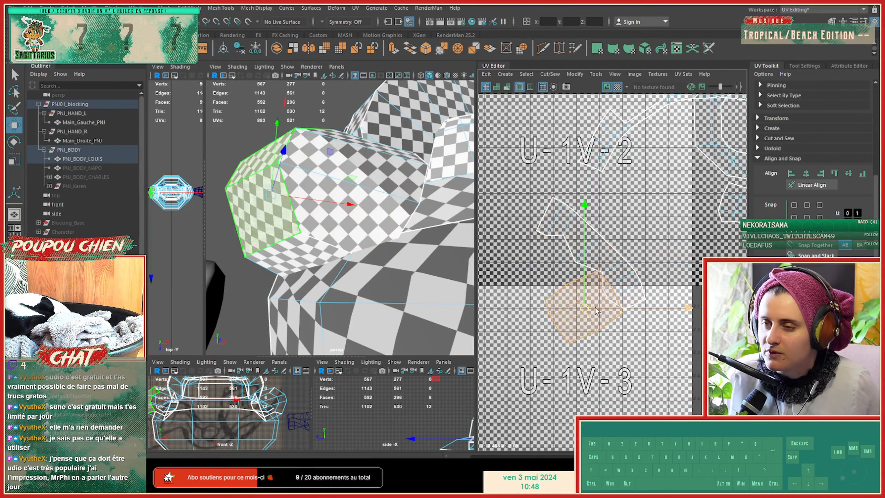
{"action": "left_click_drag", "start_coordinate": [584, 308], "coordinate": [515, 313]}
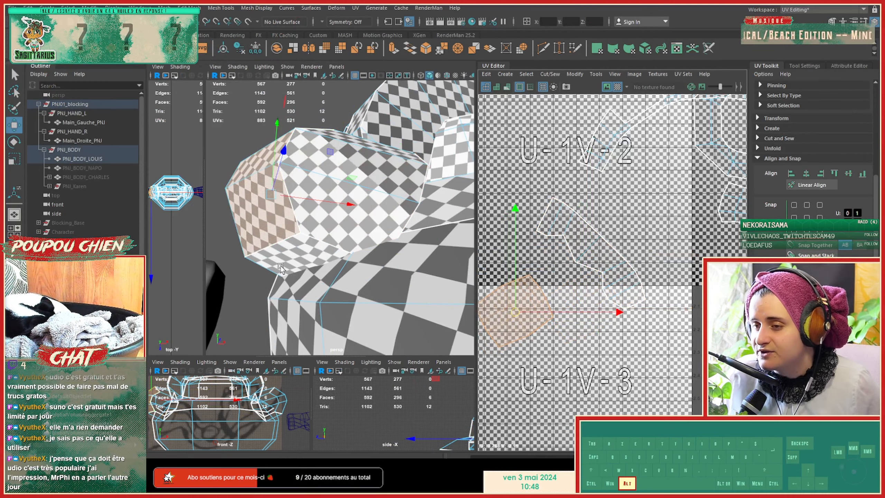
{"action": "left_click_drag", "start_coordinate": [383, 306], "coordinate": [305, 283], "text": "alt"}
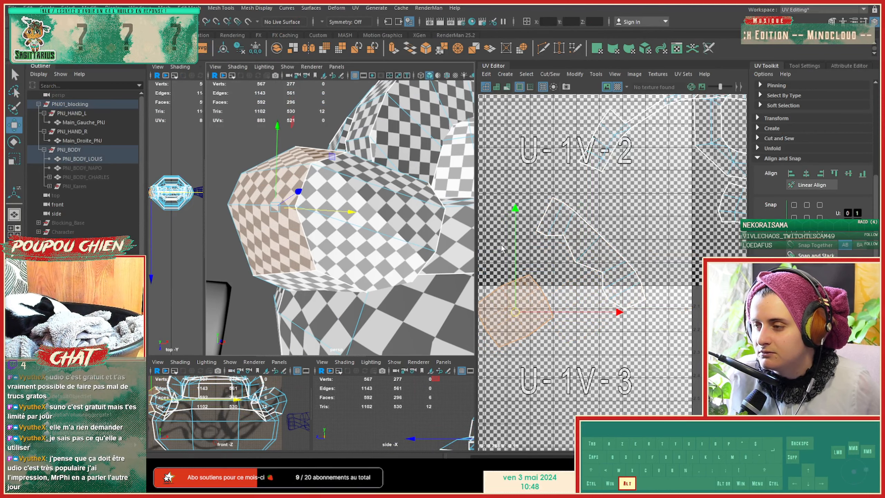
Step: Inspect where the side bulge meets the body for distorted faces and compare their edges with the crowded UV layout
{"action": "right_click_drag", "start_coordinate": [589, 243], "coordinate": [592, 227]}
{"action": "left_click", "coordinate": [594, 231]}
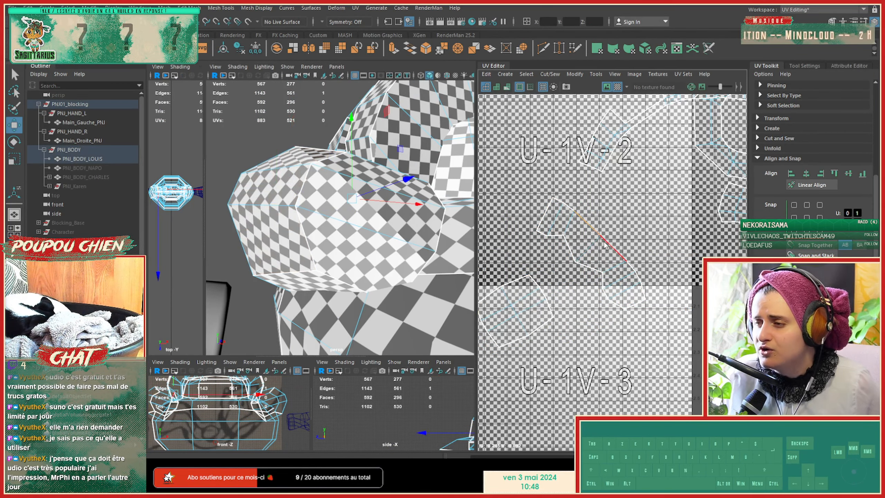
{"action": "left_click_drag", "start_coordinate": [363, 194], "coordinate": [311, 209], "text": "alt"}
{"action": "right_click_drag", "start_coordinate": [637, 299], "coordinate": [543, 340], "text": "alt"}
{"action": "middle_click_drag", "start_coordinate": [739, 162], "coordinate": [609, 295], "text": "alt"}
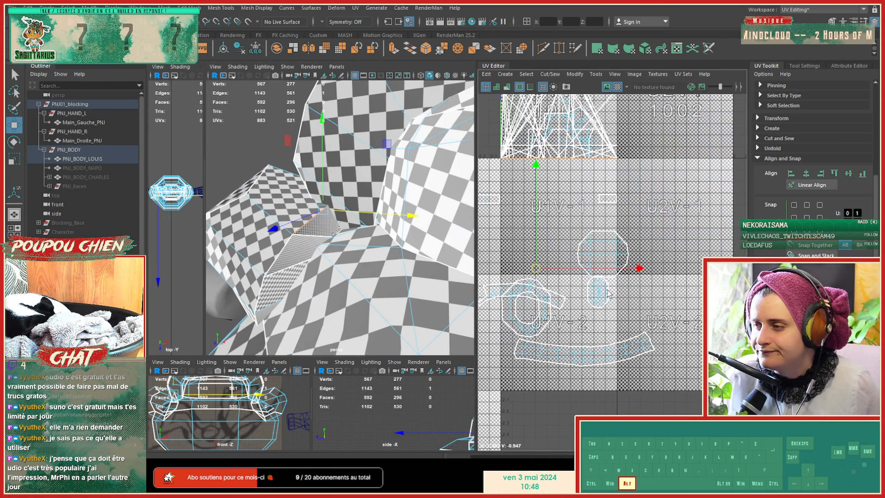
{"action": "right_click_drag", "start_coordinate": [609, 294], "coordinate": [578, 251], "text": "alt"}
{"action": "mouse_move", "coordinate": [319, 225]}
{"action": "right_mouse_down"}
{"action": "mouse_move", "coordinate": [290, 207]}
{"action": "mouse_move", "coordinate": [320, 227]}
{"action": "right_mouse_up"}
{"action": "left_click", "coordinate": [298, 244]}
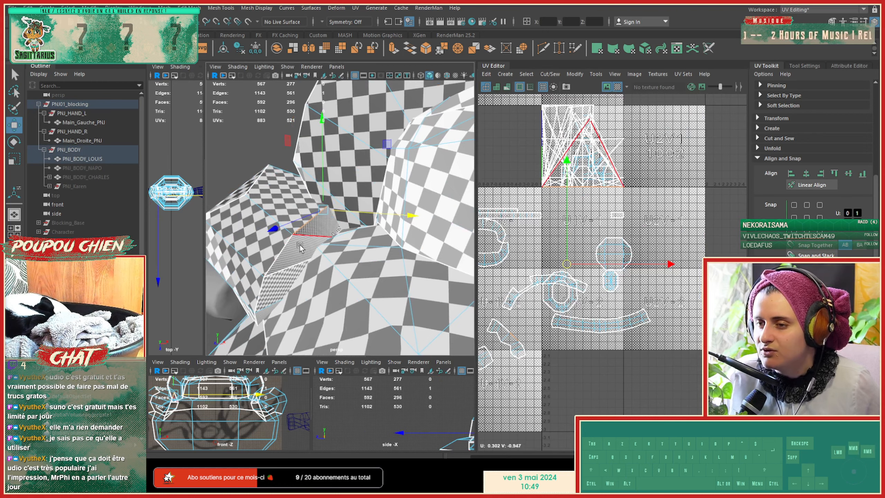
Step: Select the ring of distorted faces closing the side bulge's inner side and give them a camera-based UV projection
{"action": "right_click_drag", "start_coordinate": [555, 186], "coordinate": [510, 180]}
{"action": "right_click_drag", "start_coordinate": [314, 247], "coordinate": [315, 268]}
{"action": "left_click", "coordinate": [317, 229]}
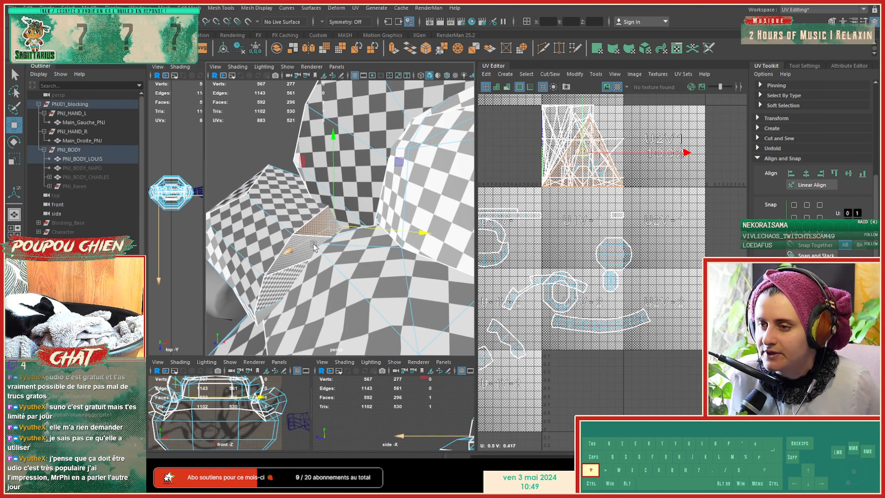
{"action": "left_click", "coordinate": [295, 240], "text": "shift"}
{"action": "left_click", "coordinate": [283, 275], "text": "shift"}
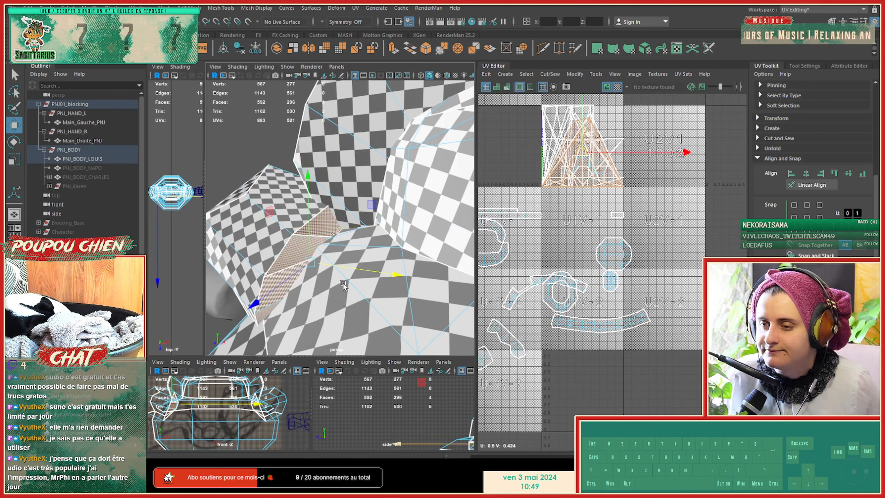
{"action": "left_click_drag", "start_coordinate": [343, 283], "coordinate": [314, 239], "text": "alt"}
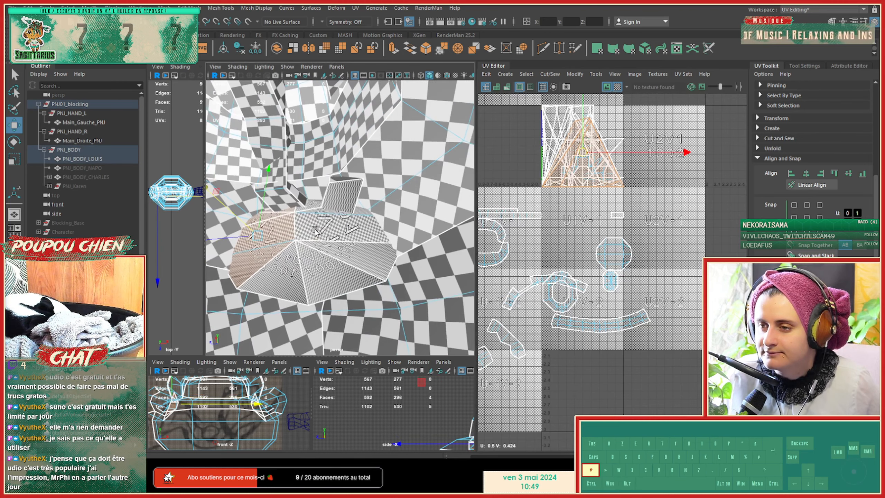
{"action": "left_click", "coordinate": [315, 231], "text": "shift"}
{"action": "left_click", "coordinate": [340, 257], "text": "shift"}
{"action": "left_click", "coordinate": [324, 268], "text": "shift"}
{"action": "left_click", "coordinate": [286, 276], "text": "shift"}
{"action": "left_click_drag", "start_coordinate": [286, 272], "coordinate": [319, 216], "text": "alt"}
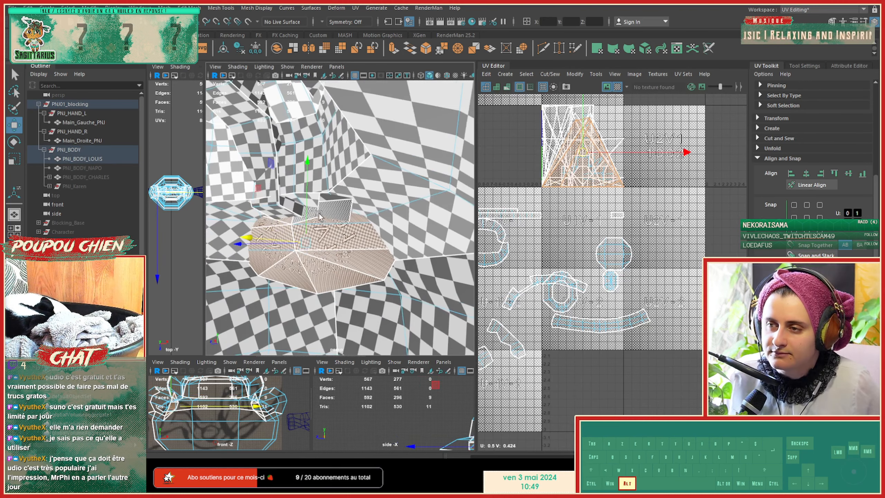
{"action": "right_click_drag", "start_coordinate": [320, 216], "coordinate": [312, 225], "text": "alt"}
{"action": "middle_click_drag", "start_coordinate": [313, 226], "coordinate": [401, 226], "text": "alt"}
{"action": "left_click_drag", "start_coordinate": [400, 226], "coordinate": [322, 229], "text": "alt"}
{"action": "left_click", "coordinate": [339, 220], "text": "shift"}
{"action": "right_click_drag", "start_coordinate": [322, 229], "coordinate": [314, 225], "text": "alt"}
{"action": "left_click_drag", "start_coordinate": [313, 225], "coordinate": [398, 229], "text": "alt"}
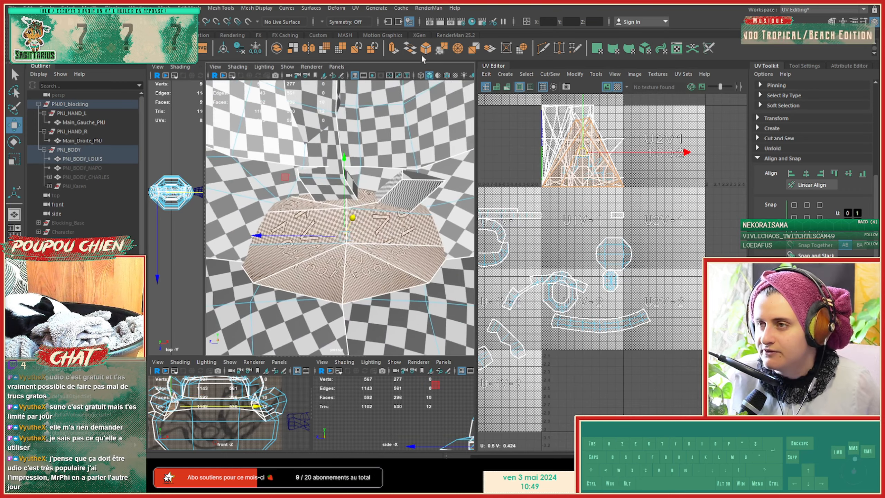
{"action": "left_click", "coordinate": [355, 7]}
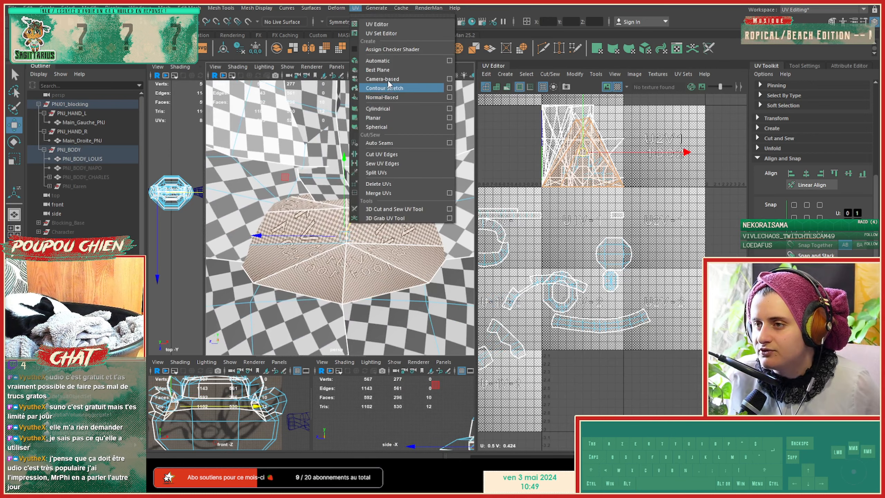
{"action": "left_click", "coordinate": [388, 79]}
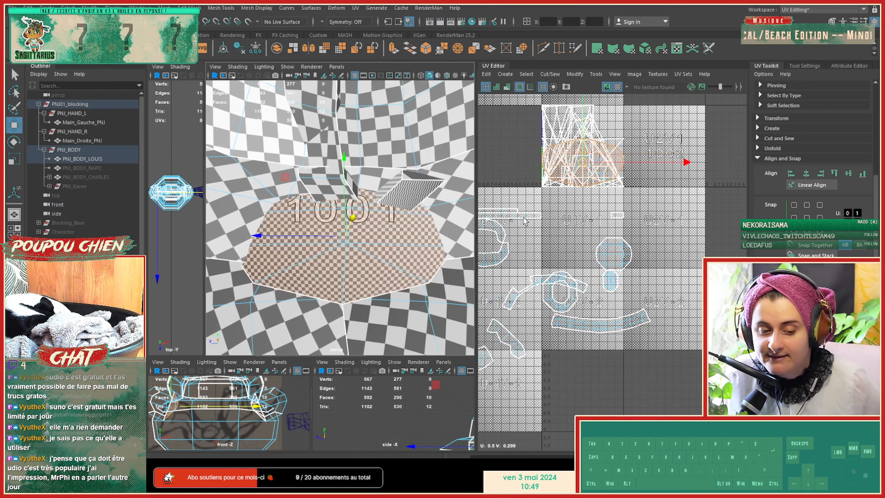
Step: Move the newly projected shell out of the first tile, unfold it and place it in empty space near the bulge's other shells
{"action": "left_click_drag", "start_coordinate": [583, 163], "coordinate": [672, 220]}
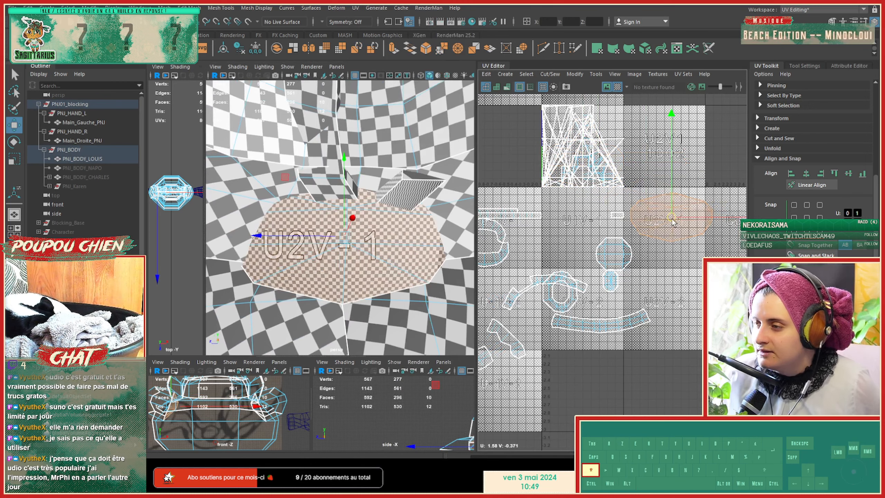
{"action": "right_click", "coordinate": [672, 219], "text": "shift"}
{"action": "right_click_drag", "start_coordinate": [671, 219], "coordinate": [561, 218], "text": "shift"}
{"action": "key", "text": "w"}
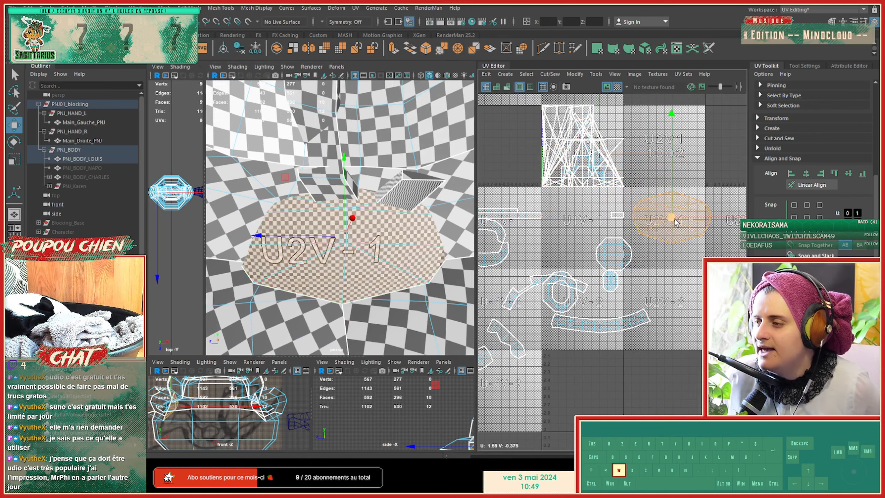
{"action": "left_click_drag", "start_coordinate": [673, 221], "coordinate": [570, 379]}
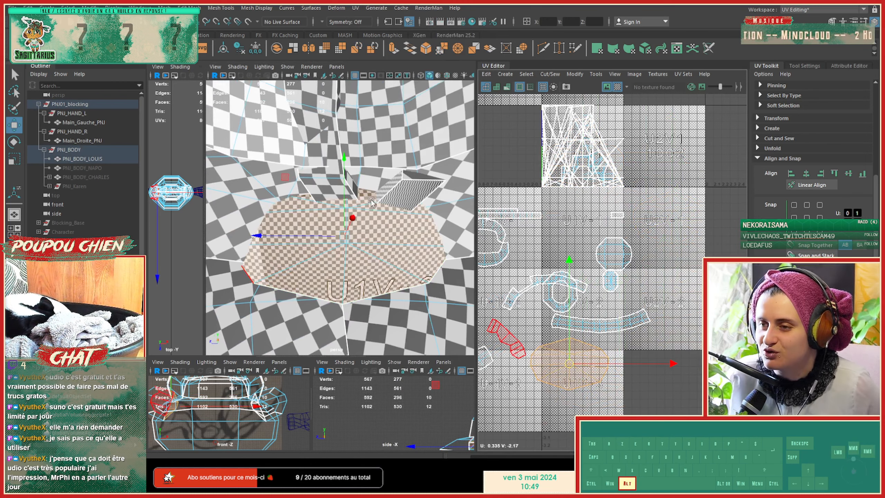
Step: Widen the UV Editor and pick border edges of the projected shell and its neighbours to trace how the bulge's shells connect
{"action": "left_click_drag", "start_coordinate": [303, 216], "coordinate": [246, 223], "text": "alt"}
{"action": "right_click_drag", "start_coordinate": [246, 223], "coordinate": [308, 237], "text": "alt"}
{"action": "left_click_drag", "start_coordinate": [308, 237], "coordinate": [303, 200], "text": "alt"}
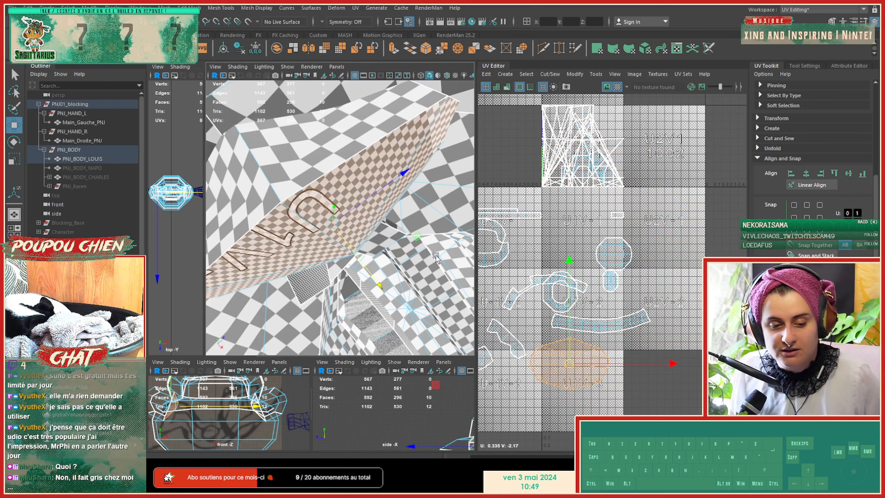
{"action": "left_click_drag", "start_coordinate": [479, 246], "coordinate": [545, 246]}
{"action": "right_click_drag", "start_coordinate": [711, 322], "coordinate": [687, 323], "text": "alt"}
{"action": "right_click_drag", "start_coordinate": [654, 298], "coordinate": [677, 315], "text": "alt"}
{"action": "middle_click_drag", "start_coordinate": [677, 315], "coordinate": [675, 290], "text": "alt"}
{"action": "mouse_move", "coordinate": [650, 302]}
{"action": "right_mouse_down"}
{"action": "mouse_move", "coordinate": [649, 275]}
{"action": "mouse_move", "coordinate": [648, 301]}
{"action": "right_mouse_up"}
{"action": "left_click", "coordinate": [650, 281]}
{"action": "scroll", "coordinate": [646, 301], "scroll_direction": "down", "scroll_amount": 3}
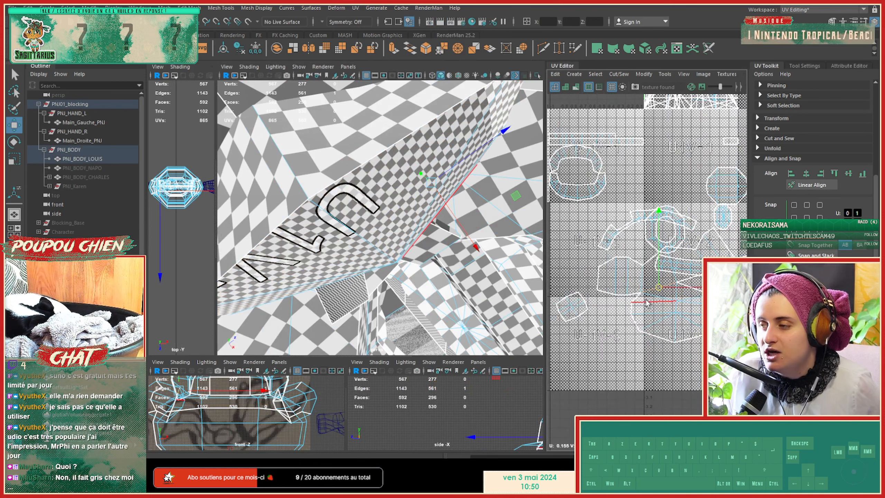
{"action": "middle_click_drag", "start_coordinate": [646, 303], "coordinate": [669, 276], "text": "alt"}
{"action": "left_click", "coordinate": [622, 248], "text": "shift"}
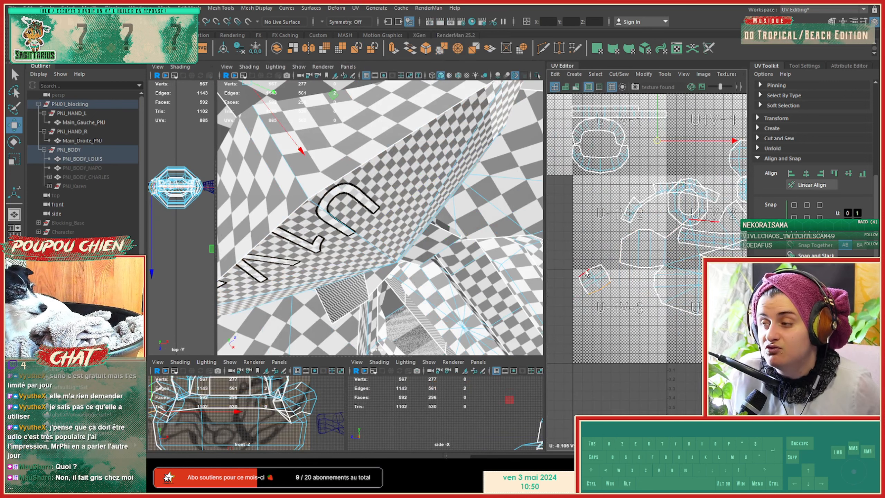
{"action": "left_click", "coordinate": [607, 275]}
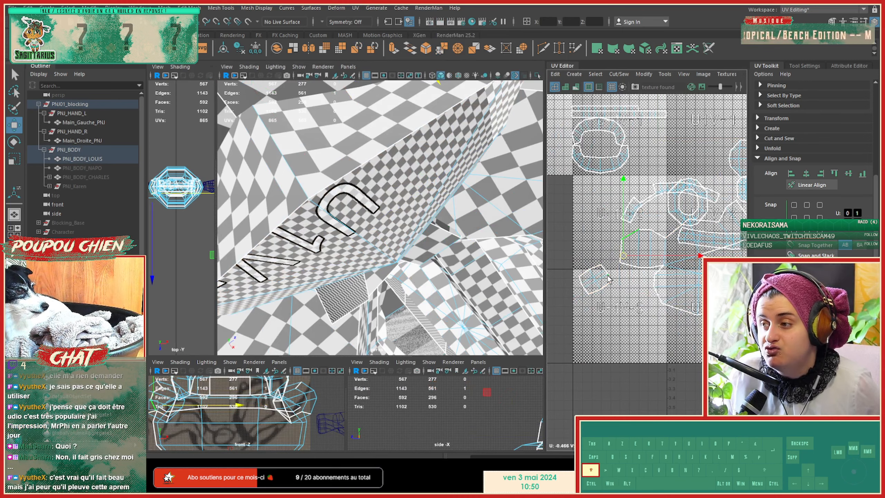
Step: Stitch the side bulge's end cap shell to its neighbouring faces along the two connected edges beneath the cap
{"action": "left_click_drag", "start_coordinate": [365, 237], "coordinate": [385, 265], "text": "alt"}
{"action": "key", "text": "f"}
{"action": "left_click_drag", "start_coordinate": [460, 213], "coordinate": [428, 244], "text": "alt"}
{"action": "right_click_drag", "start_coordinate": [428, 244], "coordinate": [390, 233], "text": "alt"}
{"action": "left_click_drag", "start_coordinate": [390, 234], "coordinate": [387, 226], "text": "alt"}
{"action": "right_click_drag", "start_coordinate": [386, 226], "coordinate": [373, 213], "text": "alt"}
{"action": "left_click_drag", "start_coordinate": [373, 212], "coordinate": [365, 232], "text": "alt"}
{"action": "right_click_drag", "start_coordinate": [364, 231], "coordinate": [415, 227], "text": "alt"}
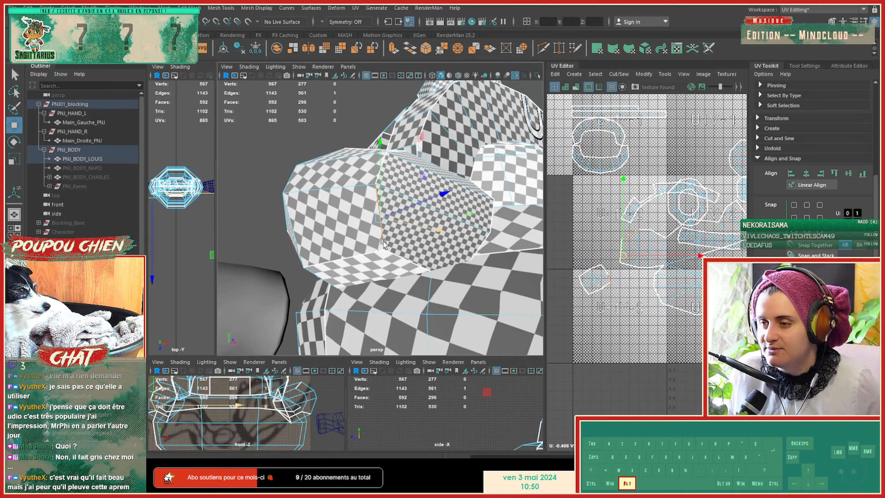
{"action": "mouse_move", "coordinate": [414, 226]}
{"action": "left_mouse_down", "text": "alt"}
{"action": "mouse_move", "coordinate": [420, 260]}
{"action": "mouse_move", "coordinate": [417, 223]}
{"action": "left_mouse_up", "text": "alt"}
{"action": "right_click_drag", "start_coordinate": [418, 223], "coordinate": [399, 189], "text": "alt"}
{"action": "left_click_drag", "start_coordinate": [399, 188], "coordinate": [403, 244], "text": "alt"}
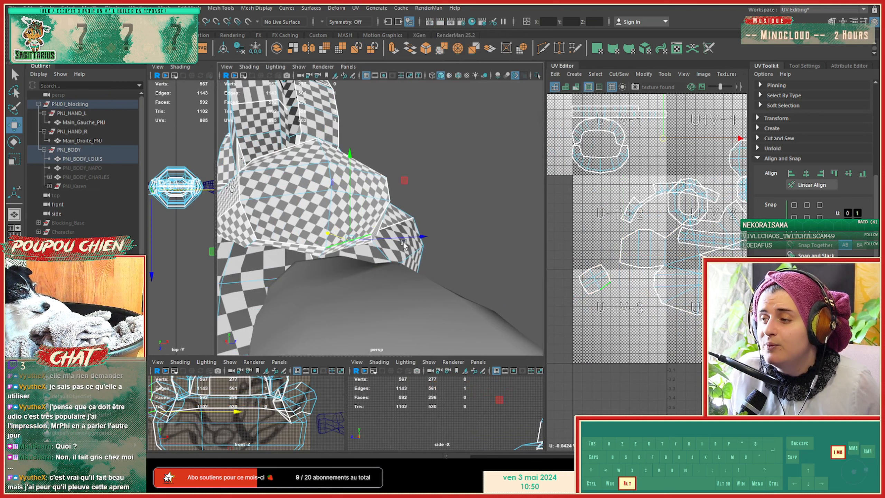
{"action": "left_click", "coordinate": [309, 244], "text": "shift"}
{"action": "right_click_drag", "start_coordinate": [575, 262], "coordinate": [578, 277], "text": "shift"}
Step: Examine the stitched end cap shell and the bulge's larger shell, comparing their layout and texture density on the model
{"action": "middle_click_drag", "start_coordinate": [578, 276], "coordinate": [601, 232], "text": "alt"}
{"action": "mouse_move", "coordinate": [603, 241]}
{"action": "right_mouse_down"}
{"action": "mouse_move", "coordinate": [562, 232]}
{"action": "mouse_move", "coordinate": [617, 251]}
{"action": "right_mouse_up"}
{"action": "left_click", "coordinate": [606, 241]}
{"action": "middle_click_drag", "start_coordinate": [616, 249], "coordinate": [676, 254], "text": "alt"}
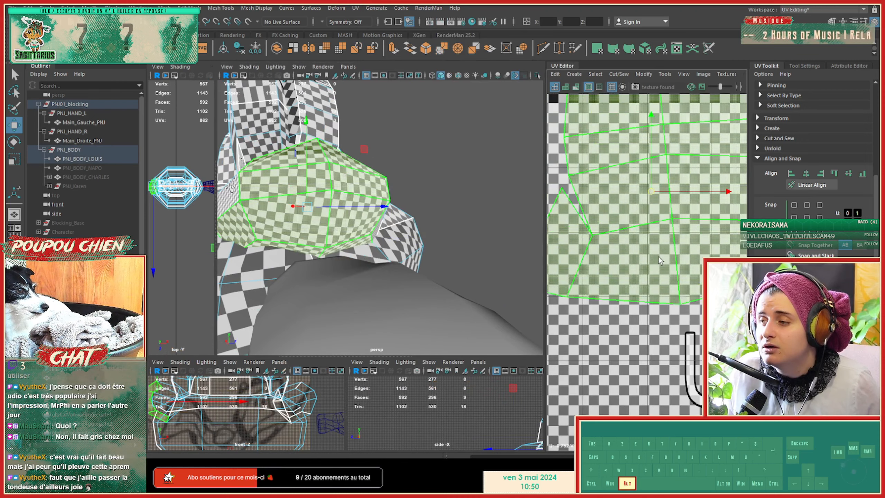
{"action": "right_click_drag", "start_coordinate": [674, 253], "coordinate": [655, 247], "text": "alt"}
{"action": "middle_click_drag", "start_coordinate": [655, 247], "coordinate": [642, 246], "text": "alt"}
{"action": "left_click_drag", "start_coordinate": [345, 219], "coordinate": [390, 221], "text": "alt"}
{"action": "left_click", "coordinate": [295, 199]}
{"action": "right_click_drag", "start_coordinate": [672, 235], "coordinate": [579, 241], "text": "alt"}
{"action": "middle_click_drag", "start_coordinate": [624, 236], "coordinate": [553, 261], "text": "alt"}
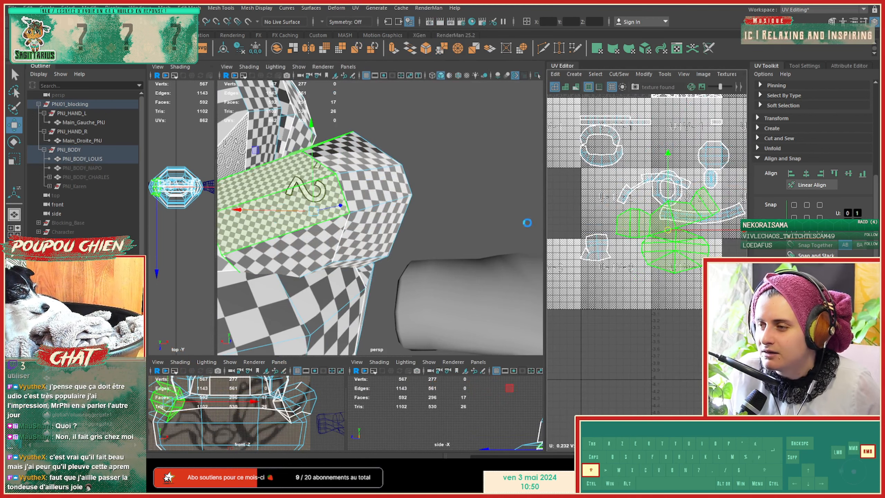
Step: Sew the end cap shell to the bulge's larger shell along four shared edges and unfold the combined shell
{"action": "right_click_drag", "start_coordinate": [610, 240], "coordinate": [609, 220]}
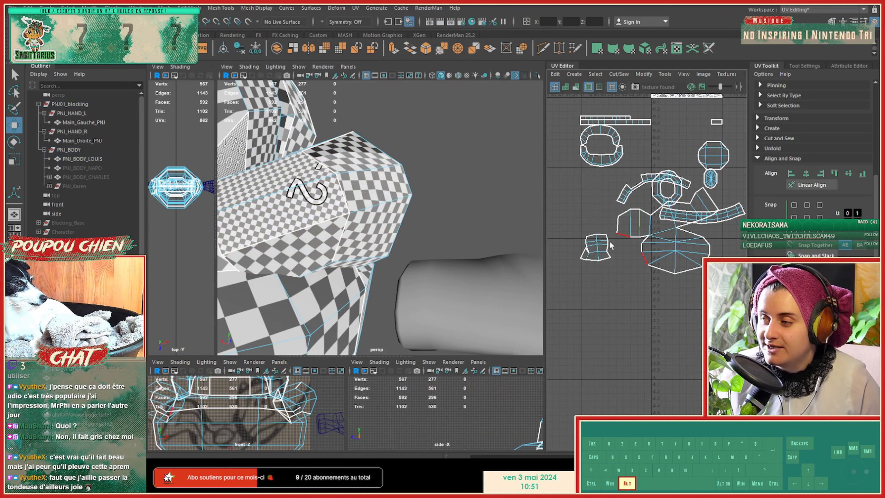
{"action": "left_click_drag", "start_coordinate": [416, 258], "coordinate": [414, 215], "text": "alt"}
{"action": "left_click", "coordinate": [333, 213]}
{"action": "left_click_drag", "start_coordinate": [333, 213], "coordinate": [352, 186], "text": "alt"}
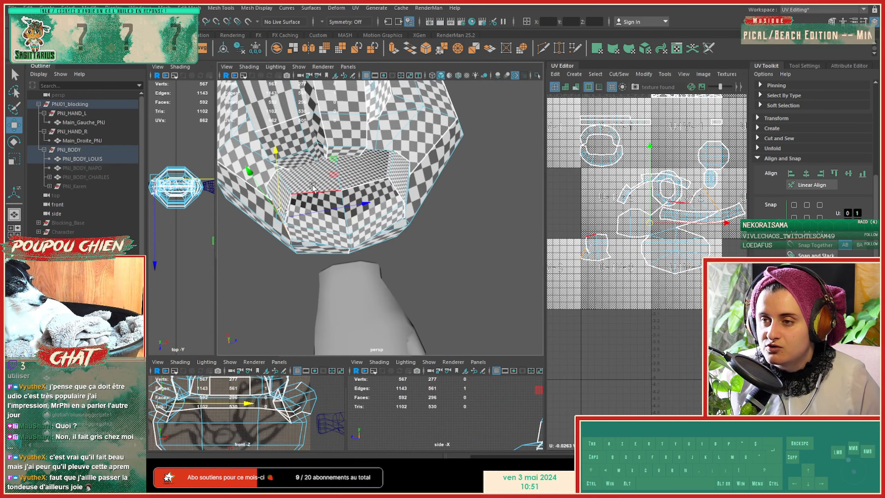
{"action": "left_click", "coordinate": [374, 176], "text": "shift"}
{"action": "left_click", "coordinate": [399, 189], "text": "shift"}
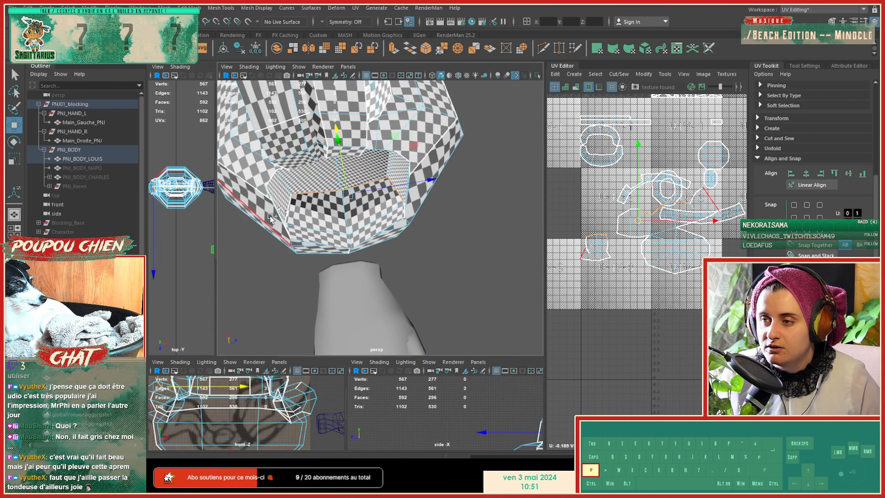
{"action": "left_click", "coordinate": [285, 209], "text": "shift"}
{"action": "right_click", "coordinate": [685, 210], "text": "shift"}
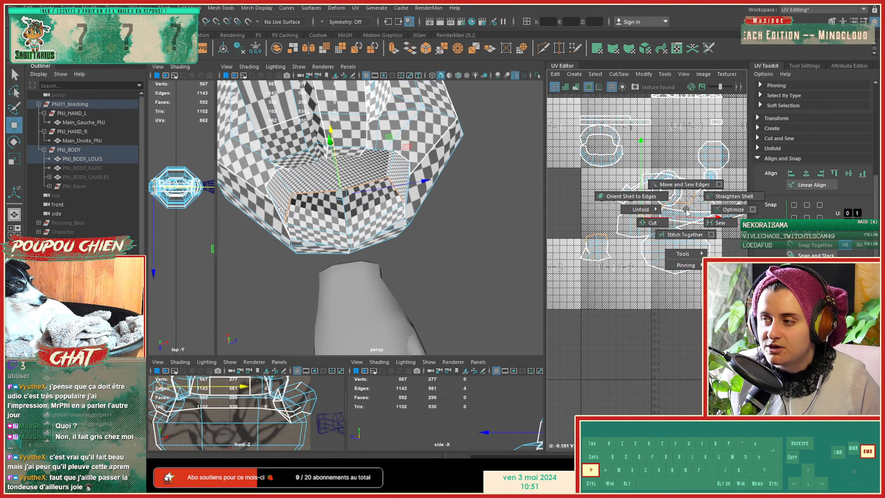
{"action": "right_click_drag", "start_coordinate": [666, 231], "coordinate": [554, 214], "text": "shift"}
Step: Move the combined bulge shell below the other shells and rotate it until it stands upright
{"action": "left_click", "coordinate": [664, 215]}
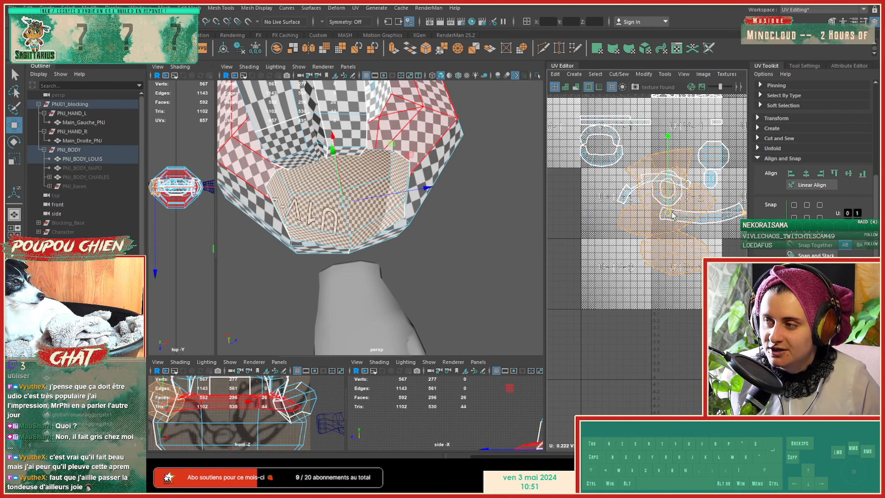
{"action": "key", "text": "e"}
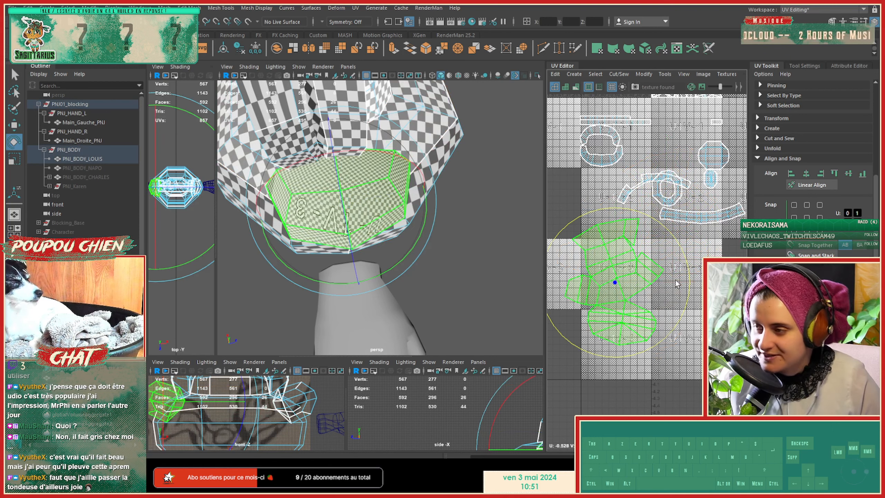
{"action": "left_click_drag", "start_coordinate": [687, 282], "coordinate": [510, 207], "text": "ctrl"}
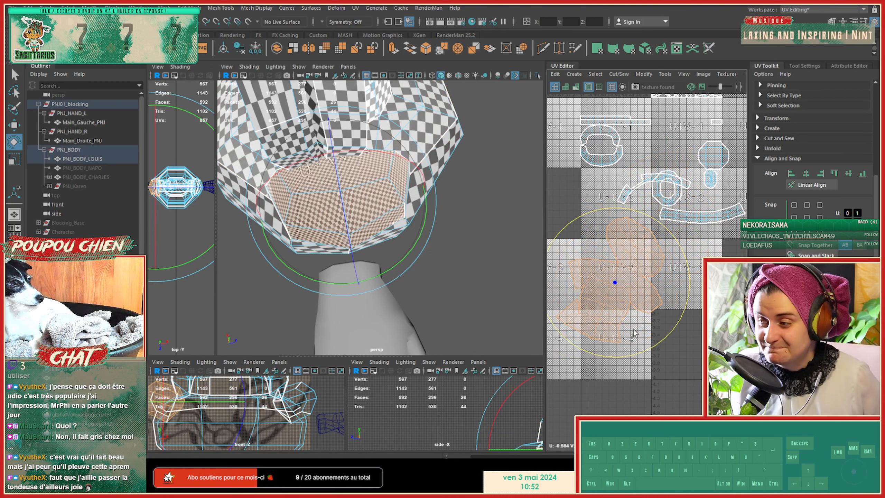
{"action": "left_click_drag", "start_coordinate": [636, 346], "coordinate": [683, 327], "text": "ctrl"}
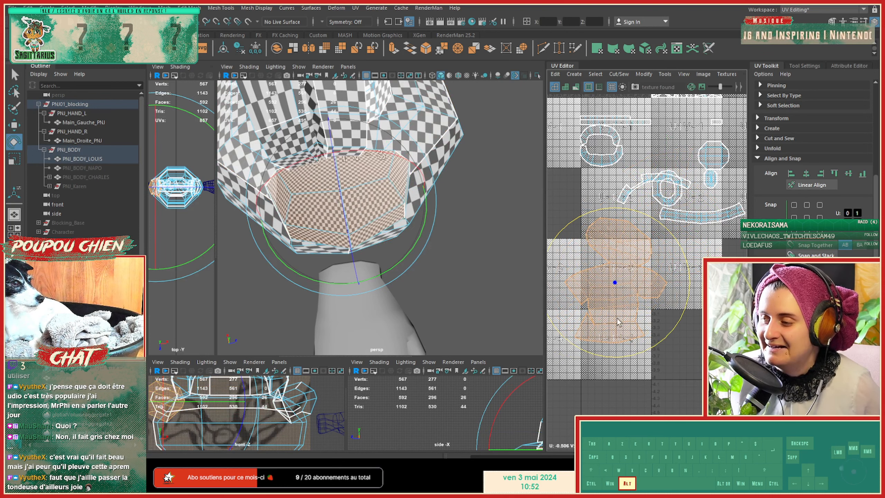
Step: Examine the combined bulge shell's outline and seams up close in an enlarged UV Editor and check its checker pattern on the model
{"action": "right_click_drag", "start_coordinate": [592, 322], "coordinate": [605, 308], "text": "alt"}
{"action": "middle_click_drag", "start_coordinate": [604, 308], "coordinate": [635, 288], "text": "alt"}
{"action": "right_click", "coordinate": [634, 288]}
{"action": "right_click_drag", "start_coordinate": [593, 256], "coordinate": [516, 261]}
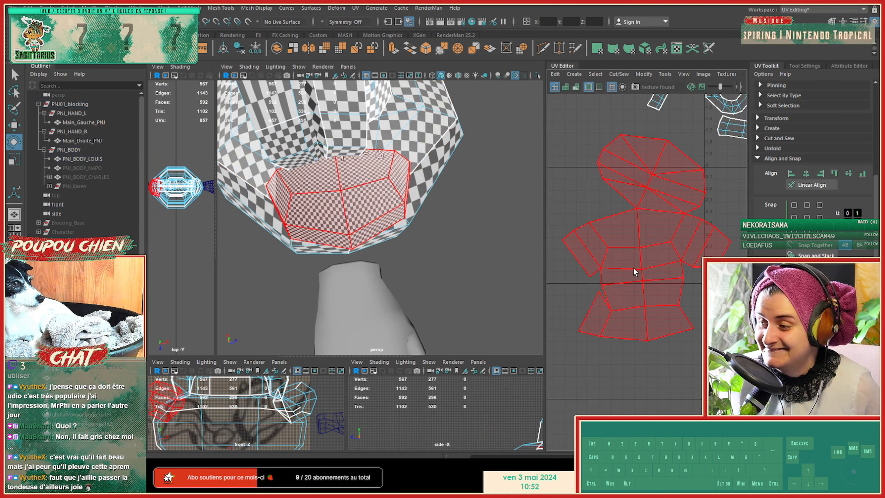
{"action": "middle_click_drag", "start_coordinate": [628, 308], "coordinate": [631, 320], "text": "alt"}
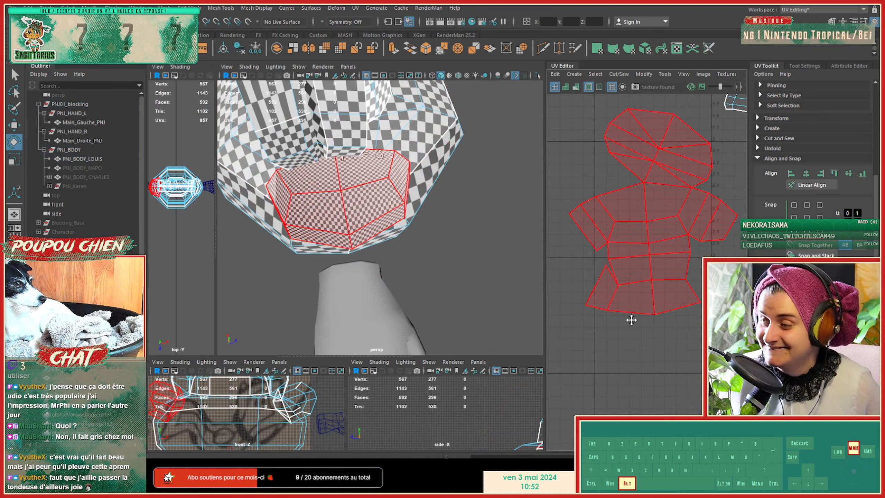
{"action": "left_click_drag", "start_coordinate": [397, 237], "coordinate": [290, 239], "text": "alt"}
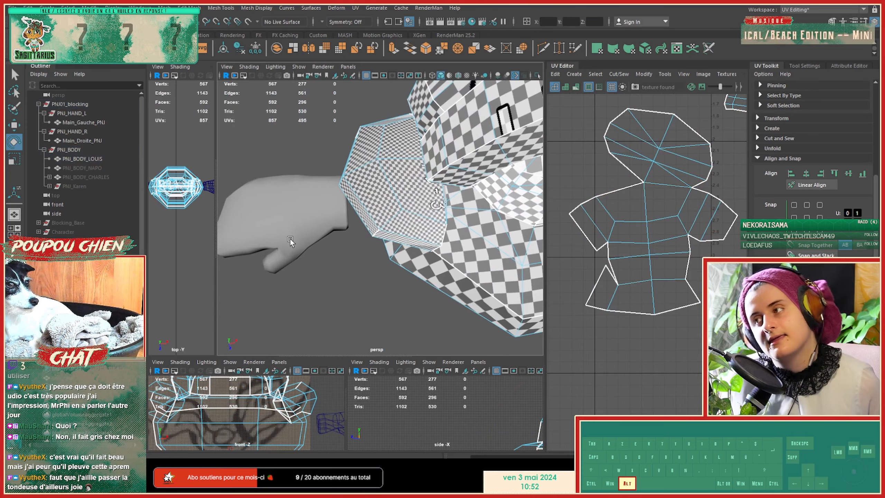
{"action": "left_click_drag", "start_coordinate": [539, 225], "coordinate": [280, 236]}
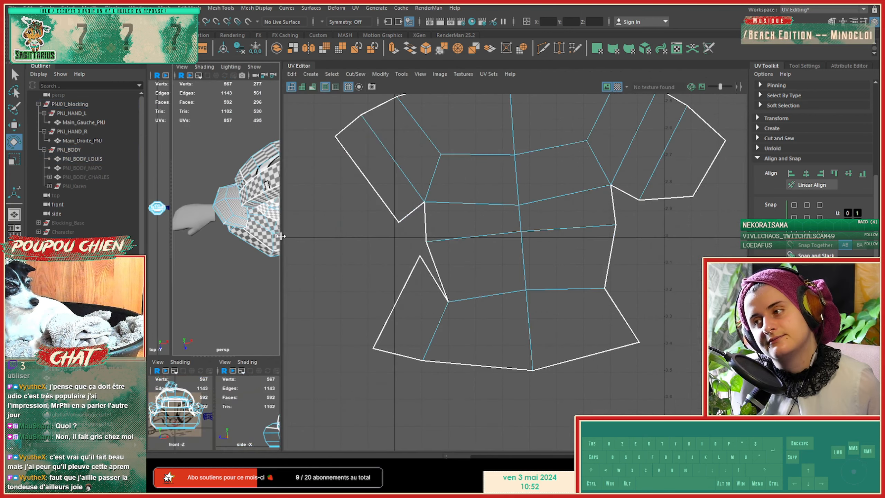
{"action": "right_click_drag", "start_coordinate": [581, 212], "coordinate": [439, 225], "text": "alt"}
{"action": "middle_click_drag", "start_coordinate": [542, 222], "coordinate": [484, 302], "text": "alt"}
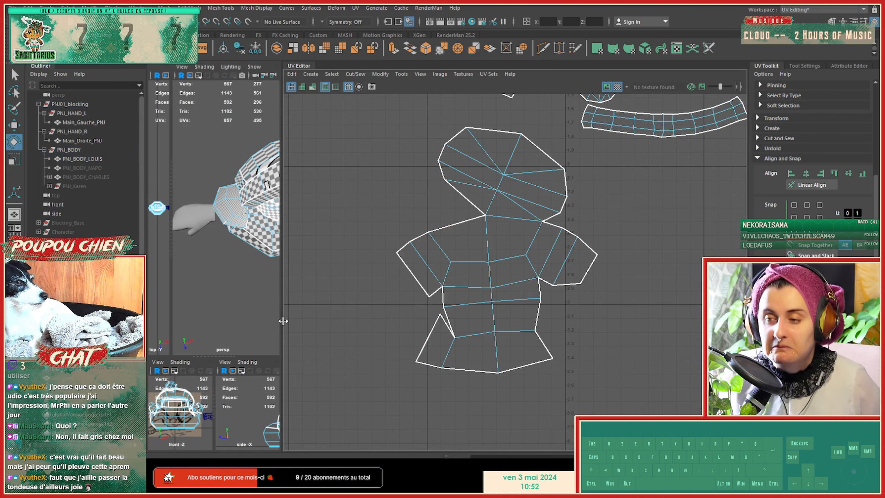
{"action": "left_click_drag", "start_coordinate": [282, 321], "coordinate": [430, 324]}
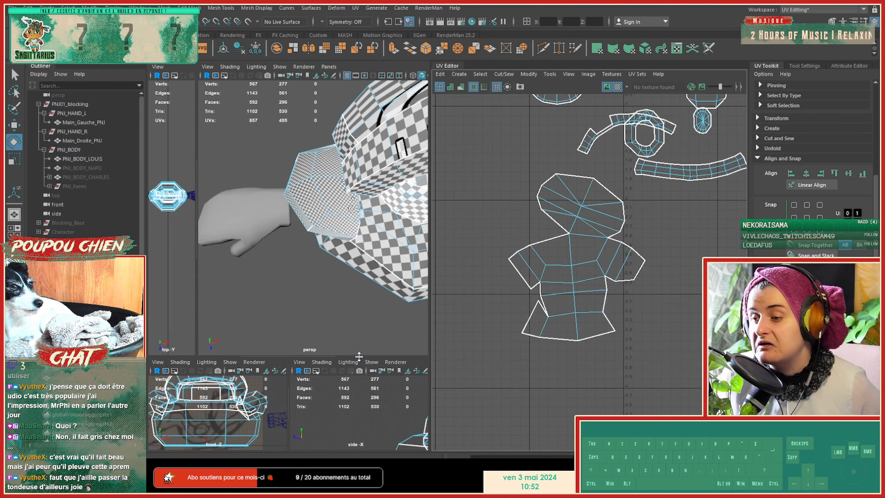
Step: Enlarge the perspective view and examine the side bulge's shell and checker pattern on the model from several angles
{"action": "left_click_drag", "start_coordinate": [359, 356], "coordinate": [362, 285]}
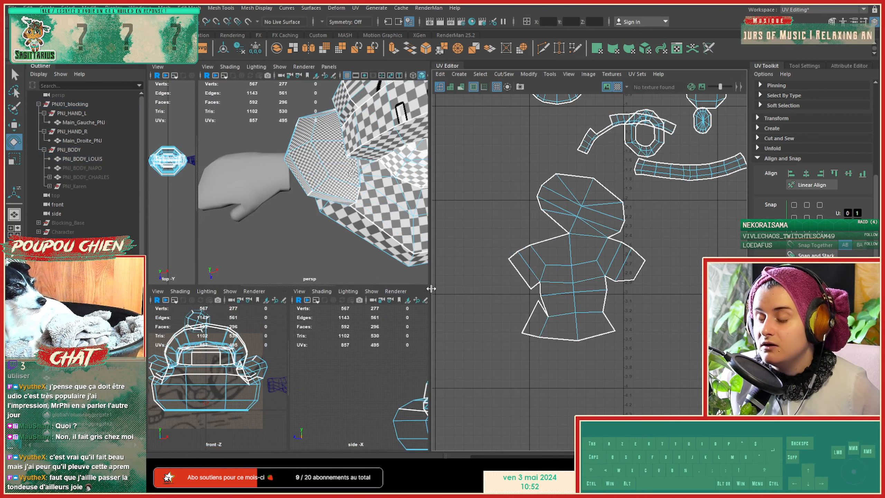
{"action": "left_click_drag", "start_coordinate": [431, 287], "coordinate": [507, 287]}
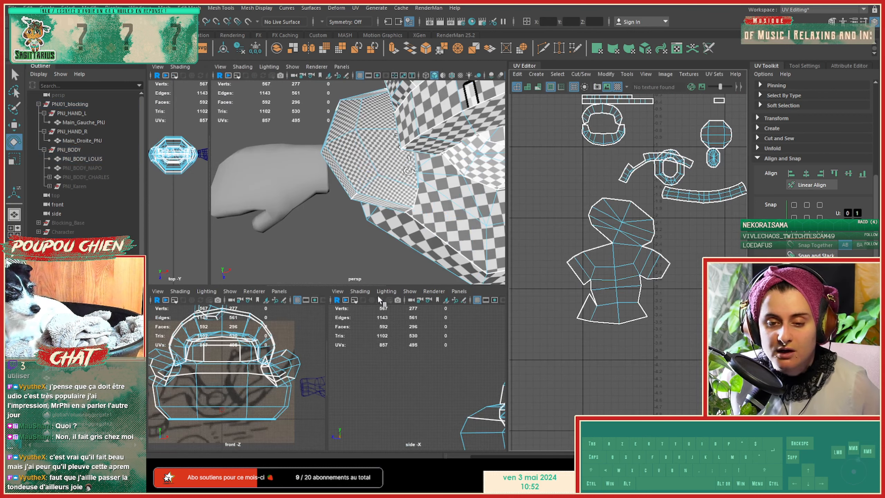
{"action": "left_click_drag", "start_coordinate": [389, 285], "coordinate": [390, 366]}
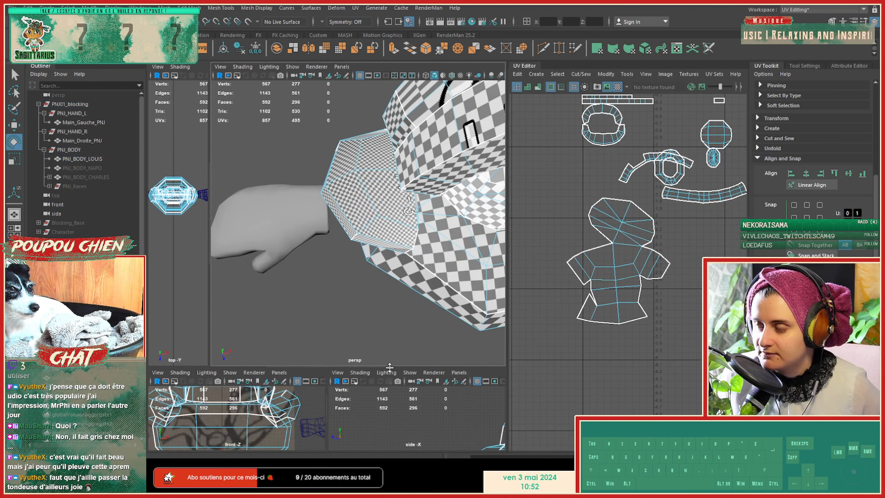
{"action": "left_click_drag", "start_coordinate": [507, 314], "coordinate": [583, 314]}
{"action": "left_click_drag", "start_coordinate": [369, 258], "coordinate": [391, 278], "text": "alt"}
{"action": "left_click", "coordinate": [405, 255]}
{"action": "right_click_drag", "start_coordinate": [385, 279], "coordinate": [394, 280], "text": "alt"}
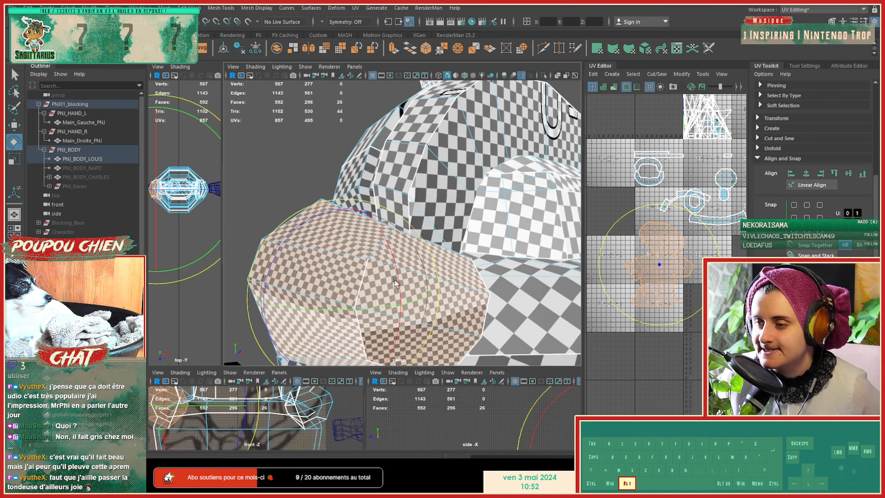
{"action": "left_click_drag", "start_coordinate": [394, 280], "coordinate": [383, 290], "text": "alt"}
{"action": "middle_click_drag", "start_coordinate": [383, 289], "coordinate": [404, 256], "text": "alt"}
{"action": "left_click_drag", "start_coordinate": [404, 257], "coordinate": [330, 230], "text": "alt"}
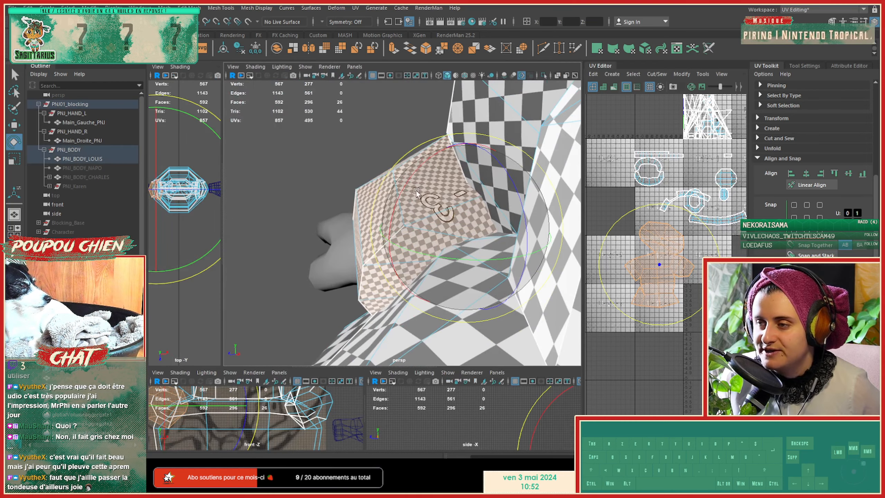
Step: Cut the bulge's end cap free along its rim edge loop and unfold the remaining body shell
{"action": "right_click_drag", "start_coordinate": [423, 178], "coordinate": [424, 152]}
{"action": "double_click", "coordinate": [445, 205]}
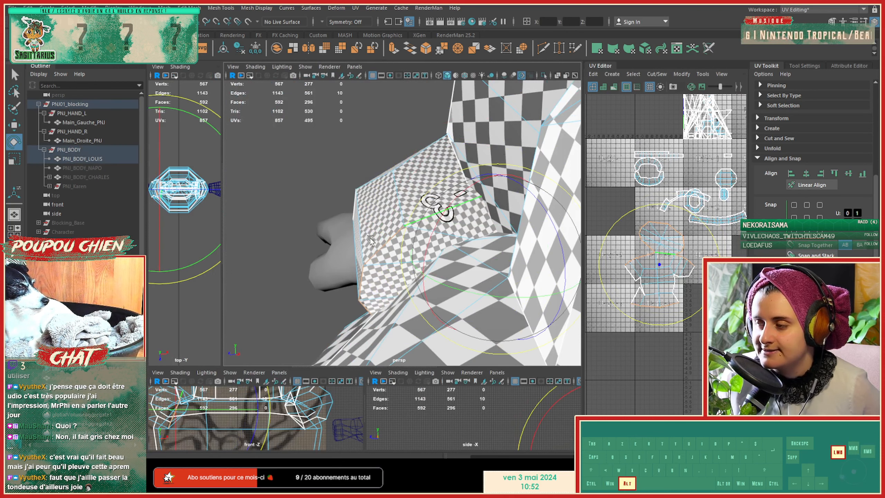
{"action": "left_click_drag", "start_coordinate": [428, 218], "coordinate": [533, 257], "text": "alt"}
{"action": "right_click_drag", "start_coordinate": [649, 261], "coordinate": [695, 264], "text": "alt"}
{"action": "middle_click_drag", "start_coordinate": [695, 263], "coordinate": [626, 280], "text": "alt"}
{"action": "right_click_drag", "start_coordinate": [634, 247], "coordinate": [507, 263], "text": "shift"}
{"action": "left_click", "coordinate": [632, 267], "text": "shift"}
{"action": "scroll", "coordinate": [616, 310], "scroll_direction": "down", "scroll_amount": 3}
{"action": "middle_click_drag", "start_coordinate": [616, 311], "coordinate": [670, 279], "text": "alt"}
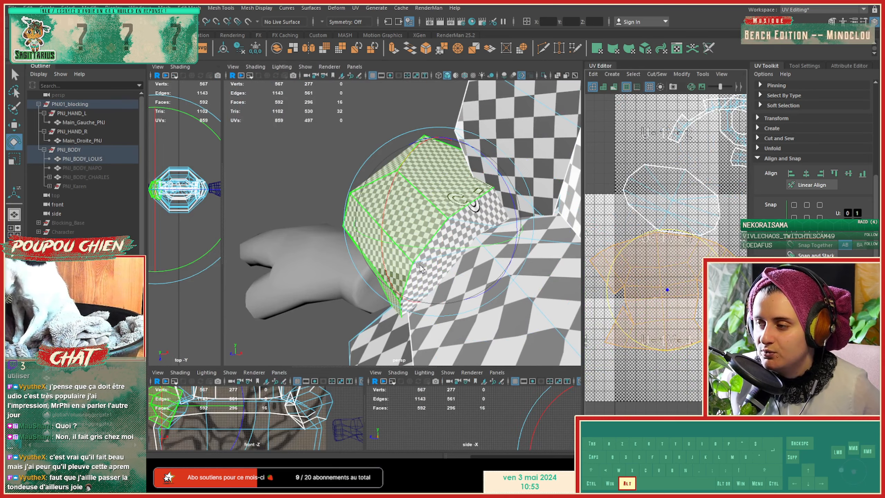
Step: Try to cut the bulge's body shell along the edge between its side flap and its triangular flap
{"action": "left_click_drag", "start_coordinate": [418, 263], "coordinate": [344, 201], "text": "alt"}
{"action": "right_click_drag", "start_coordinate": [341, 198], "coordinate": [341, 179]}
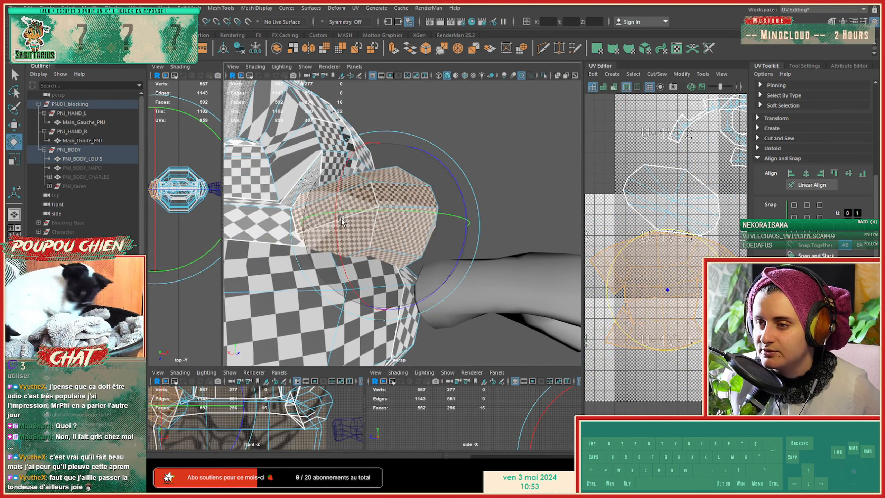
{"action": "key", "text": "w"}
{"action": "left_click", "coordinate": [325, 222]}
{"action": "right_click", "coordinate": [611, 274], "text": "shift"}
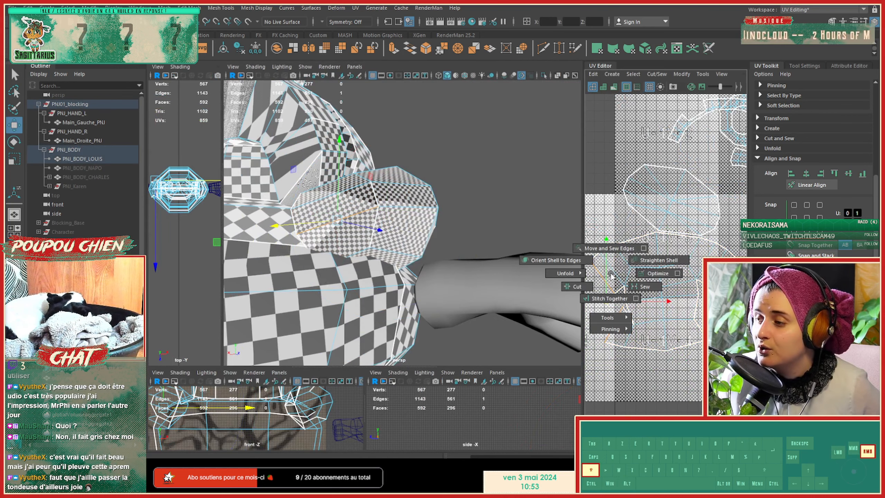
{"action": "right_click_drag", "start_coordinate": [610, 275], "coordinate": [585, 286], "text": "shift"}
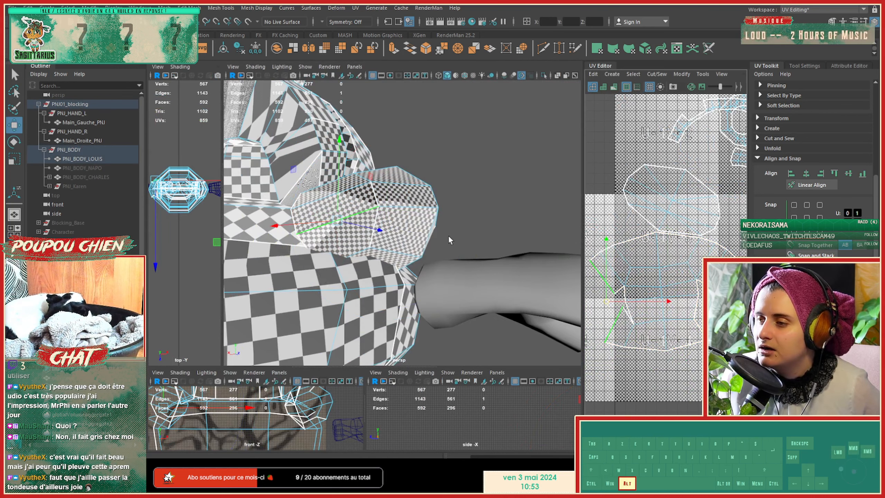
Step: Select the faces of the whole side bulge and isolate them in the perspective view
{"action": "left_click_drag", "start_coordinate": [448, 238], "coordinate": [343, 224], "text": "alt"}
{"action": "right_click_drag", "start_coordinate": [343, 225], "coordinate": [390, 236], "text": "alt"}
{"action": "middle_click_drag", "start_coordinate": [390, 236], "coordinate": [478, 222], "text": "alt"}
{"action": "left_click_drag", "start_coordinate": [479, 222], "coordinate": [437, 251], "text": "alt"}
{"action": "right_click_drag", "start_coordinate": [455, 192], "coordinate": [455, 215]}
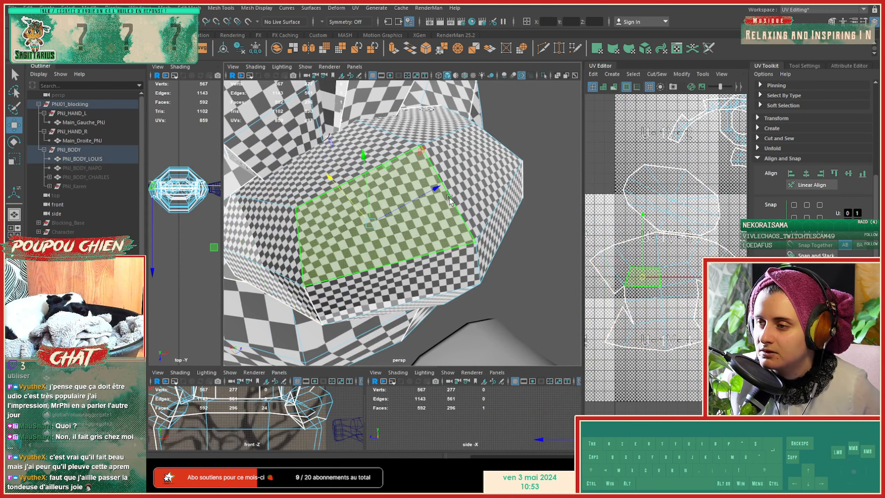
{"action": "double_click", "coordinate": [449, 199]}
{"action": "key", "text": "ctrl+1"}
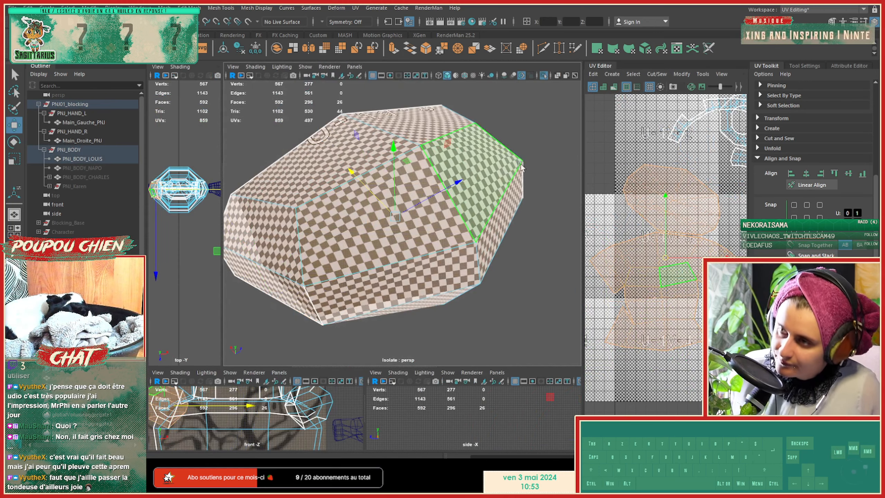
{"action": "left_click", "coordinate": [518, 139]}
Step: Cut the triangular flap off the bulge's body shell and stitch it to the tip of the neighbouring side flap
{"action": "left_click_drag", "start_coordinate": [490, 277], "coordinate": [488, 299], "text": "alt"}
{"action": "right_click_drag", "start_coordinate": [487, 299], "coordinate": [434, 282], "text": "alt"}
{"action": "left_click_drag", "start_coordinate": [435, 282], "coordinate": [363, 262], "text": "alt"}
{"action": "left_click", "coordinate": [360, 263]}
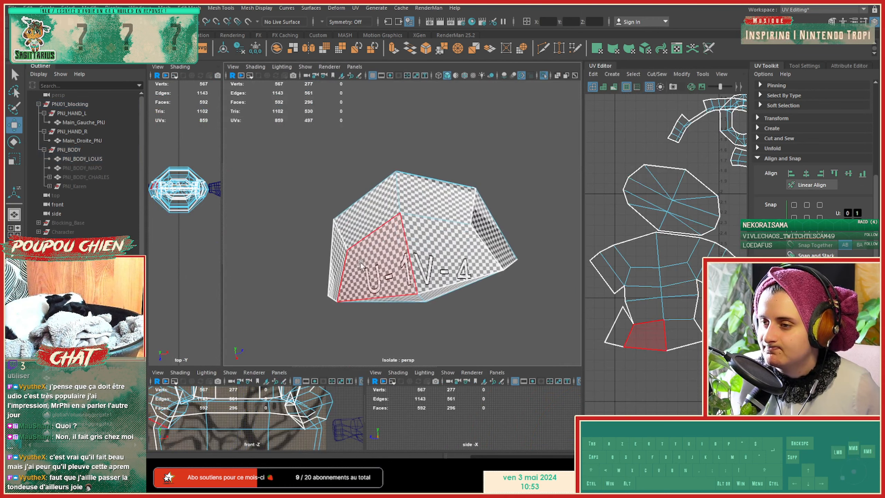
{"action": "right_click_drag", "start_coordinate": [348, 267], "coordinate": [349, 202]}
{"action": "left_click", "coordinate": [344, 264]}
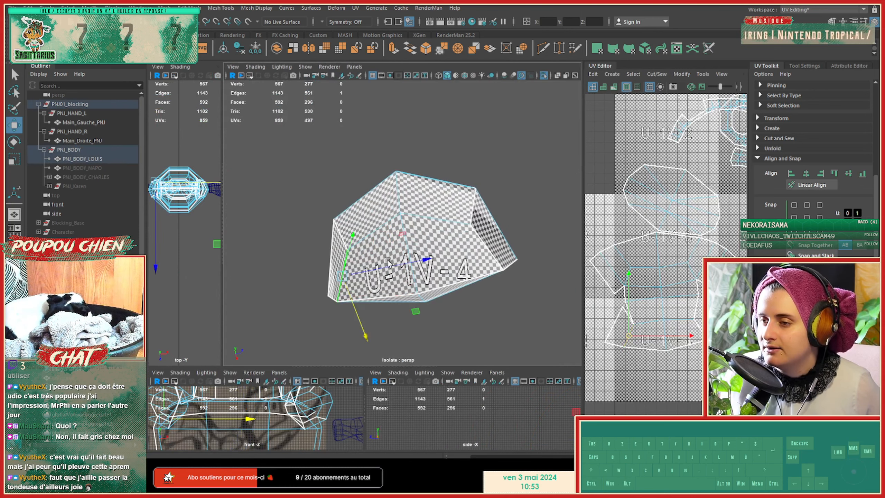
{"action": "right_click", "coordinate": [624, 259], "text": "shift"}
{"action": "right_click_drag", "start_coordinate": [623, 262], "coordinate": [589, 273], "text": "shift"}
{"action": "left_click_drag", "start_coordinate": [411, 265], "coordinate": [356, 272], "text": "alt"}
{"action": "left_click", "coordinate": [356, 272]}
{"action": "right_click_drag", "start_coordinate": [596, 277], "coordinate": [597, 301], "text": "shift"}
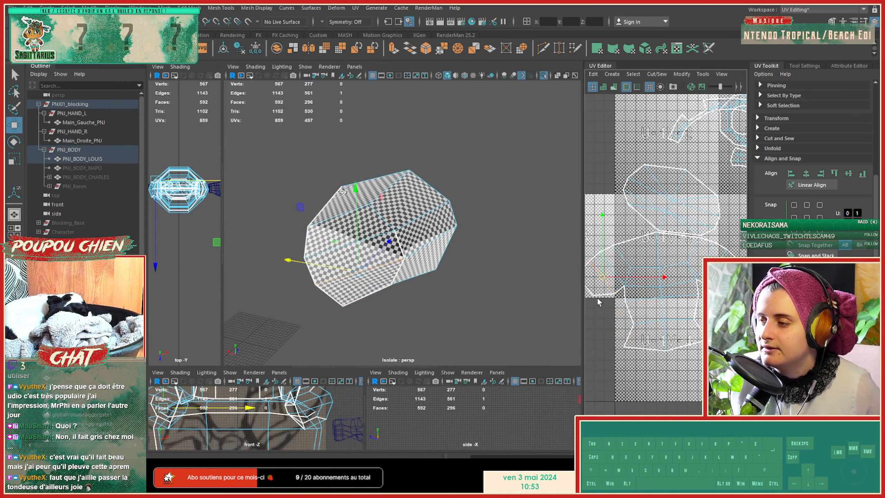
Step: Unfold the bulge's body shell and sew the end cap back onto it
{"action": "right_click", "coordinate": [645, 285]}
{"action": "left_click", "coordinate": [605, 272]}
{"action": "left_click", "coordinate": [636, 288]}
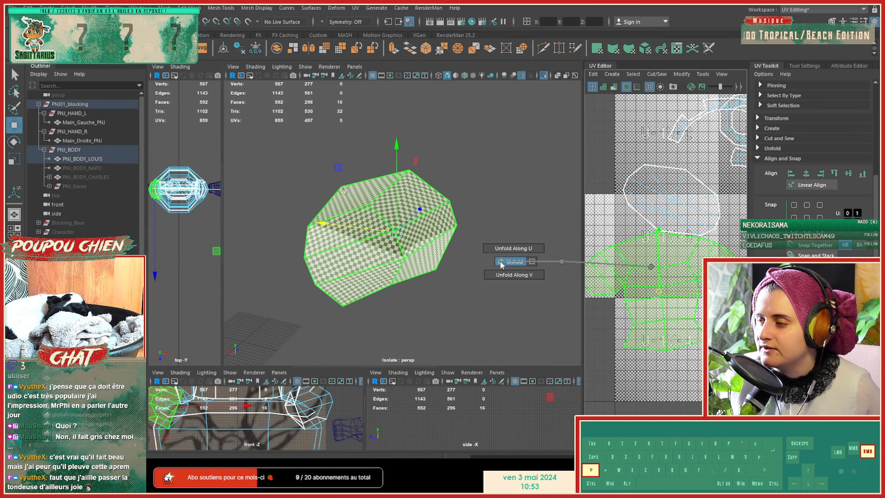
{"action": "middle_click_drag", "start_coordinate": [625, 279], "coordinate": [629, 299], "text": "alt"}
{"action": "right_click_drag", "start_coordinate": [648, 267], "coordinate": [498, 235]}
{"action": "left_click", "coordinate": [649, 255]}
{"action": "left_click", "coordinate": [639, 233]}
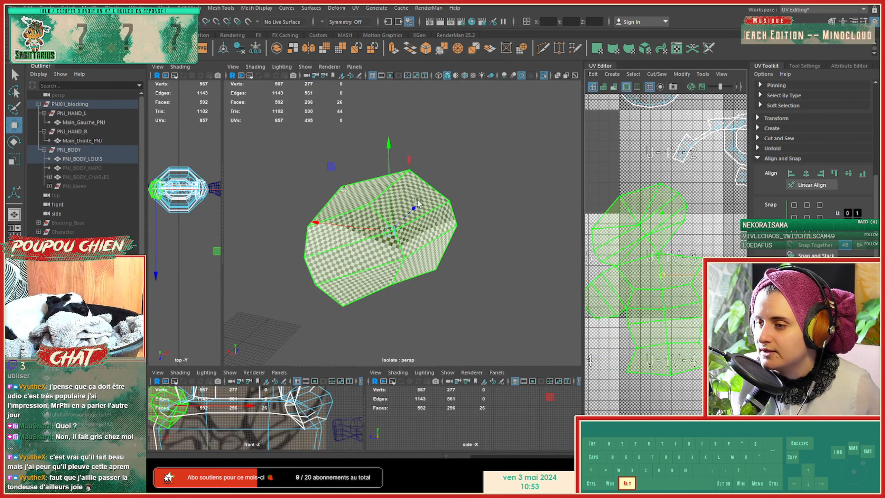
Step: Show the rest of the body again and compare the bulge's checker pattern with the surrounding parts
{"action": "left_click_drag", "start_coordinate": [416, 204], "coordinate": [369, 237], "text": "alt"}
{"action": "key", "text": "ctrl+1"}
{"action": "scroll", "coordinate": [390, 230], "scroll_direction": "down", "scroll_amount": 5}
{"action": "left_click_drag", "start_coordinate": [404, 237], "coordinate": [344, 248], "text": "alt"}
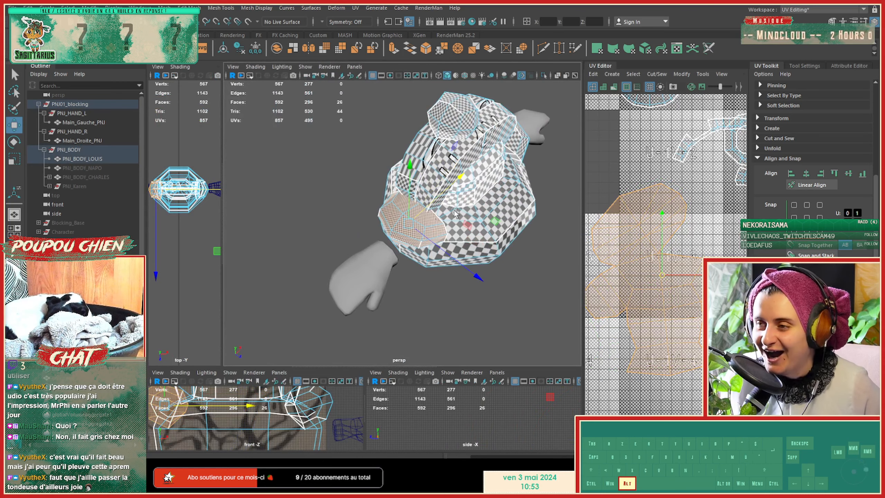
{"action": "right_click_drag", "start_coordinate": [454, 214], "coordinate": [497, 217], "text": "alt"}
{"action": "left_click_drag", "start_coordinate": [496, 217], "coordinate": [465, 209], "text": "alt"}
{"action": "middle_click_drag", "start_coordinate": [465, 209], "coordinate": [430, 232], "text": "alt"}
{"action": "left_click_drag", "start_coordinate": [431, 232], "coordinate": [399, 223], "text": "alt"}
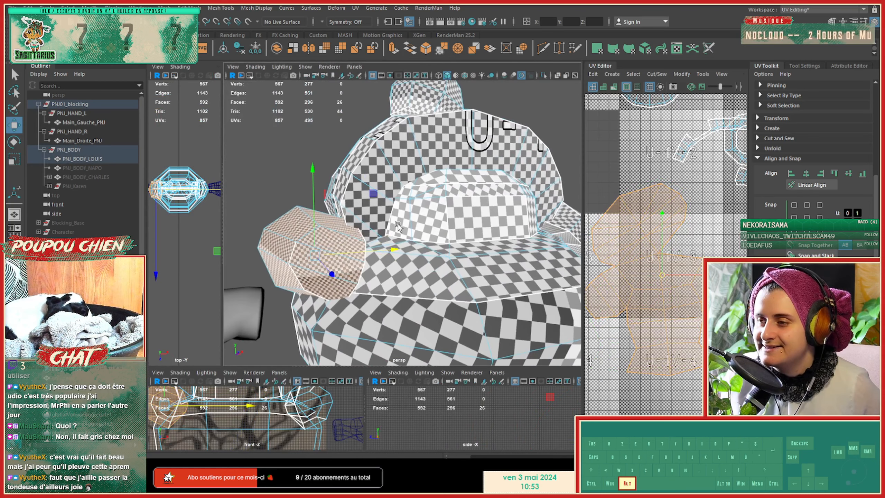
Step: Select the raised block's arched band shell and unfold it in an enlarged UV Editor
{"action": "left_click", "coordinate": [459, 219]}
{"action": "double_click", "coordinate": [463, 190]}
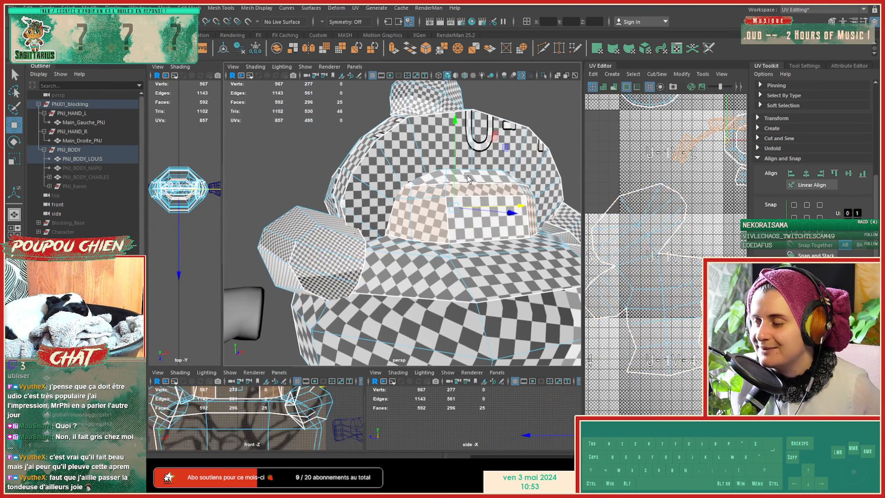
{"action": "double_click", "coordinate": [466, 178]}
{"action": "left_click_drag", "start_coordinate": [588, 169], "coordinate": [463, 182]}
{"action": "middle_click_drag", "start_coordinate": [544, 194], "coordinate": [489, 315], "text": "alt"}
{"action": "right_click_drag", "start_coordinate": [489, 314], "coordinate": [467, 258], "text": "alt"}
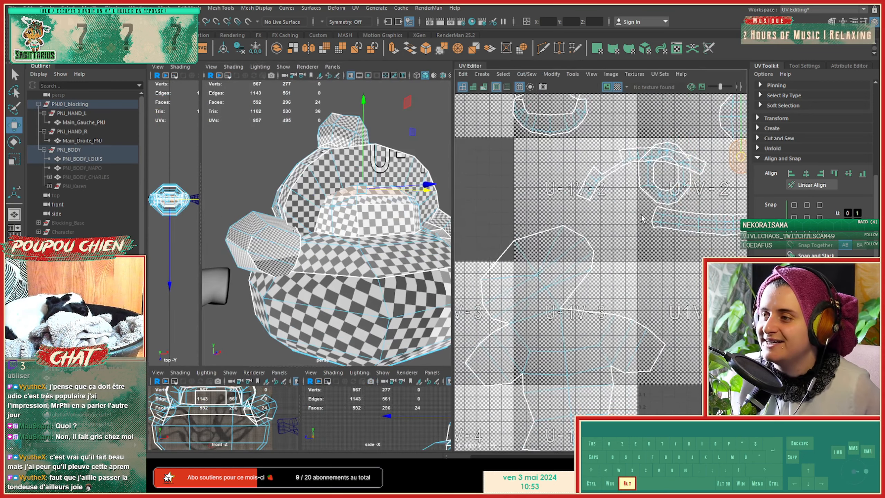
{"action": "middle_click_drag", "start_coordinate": [630, 157], "coordinate": [540, 209], "text": "alt"}
{"action": "left_click", "coordinate": [536, 207]}
{"action": "right_click_drag", "start_coordinate": [536, 208], "coordinate": [404, 214], "text": "shift"}
{"action": "right_click_drag", "start_coordinate": [533, 212], "coordinate": [532, 212], "text": "shift"}
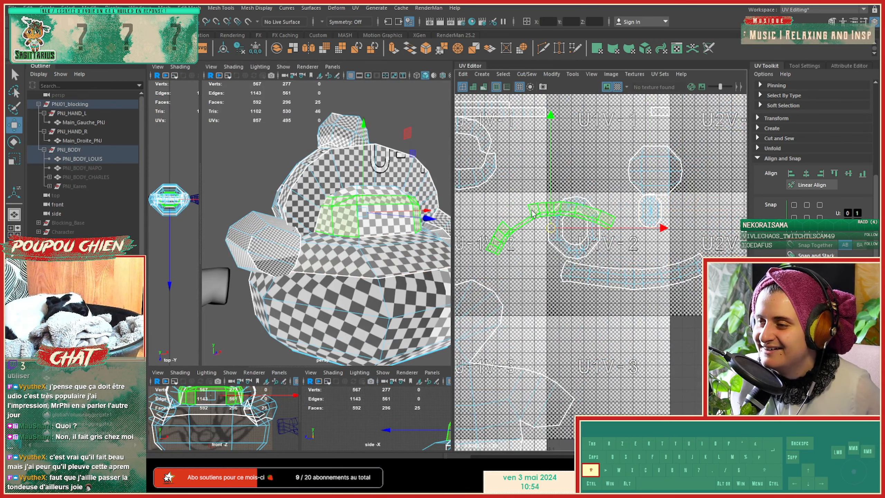
Step: Turn off the checker texture and move the arched band shell into the free space below the long curved strip
{"action": "scroll", "coordinate": [500, 232], "scroll_direction": "up", "scroll_amount": 4}
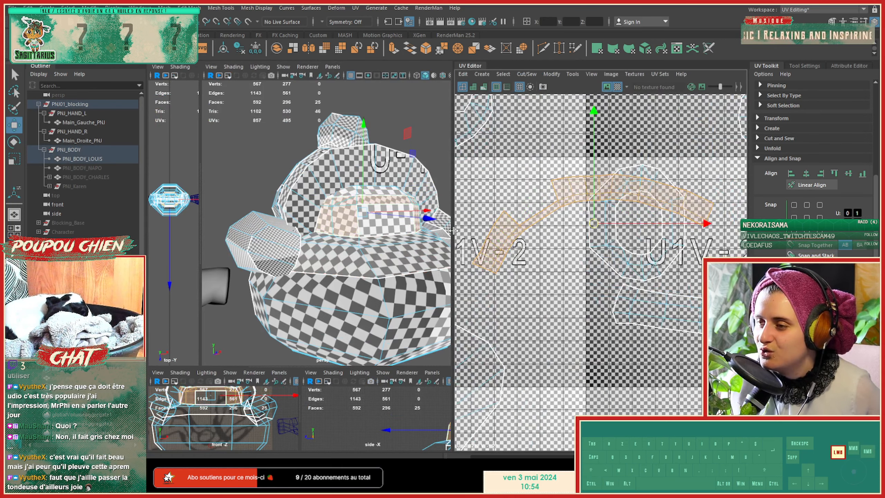
{"action": "left_click_drag", "start_coordinate": [453, 230], "coordinate": [368, 230]}
{"action": "scroll", "coordinate": [543, 196], "scroll_direction": "down", "scroll_amount": 1}
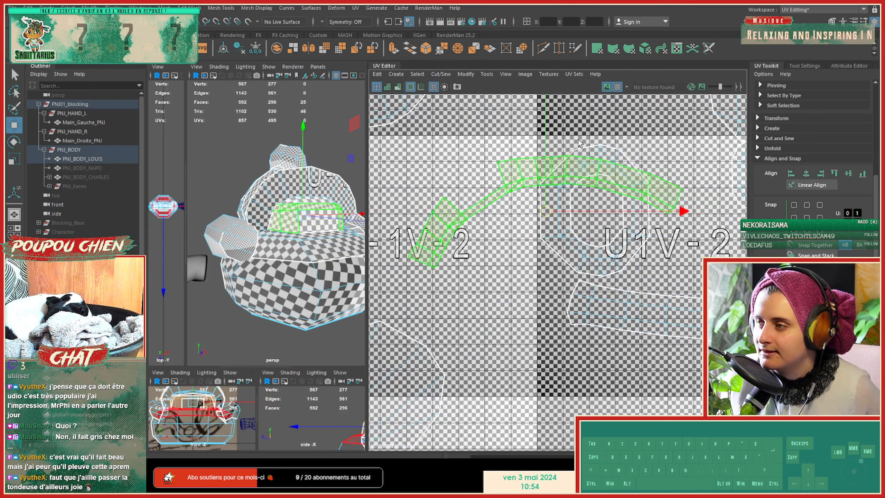
{"action": "left_click", "coordinate": [617, 87]}
{"action": "left_click_drag", "start_coordinate": [545, 211], "coordinate": [629, 433]}
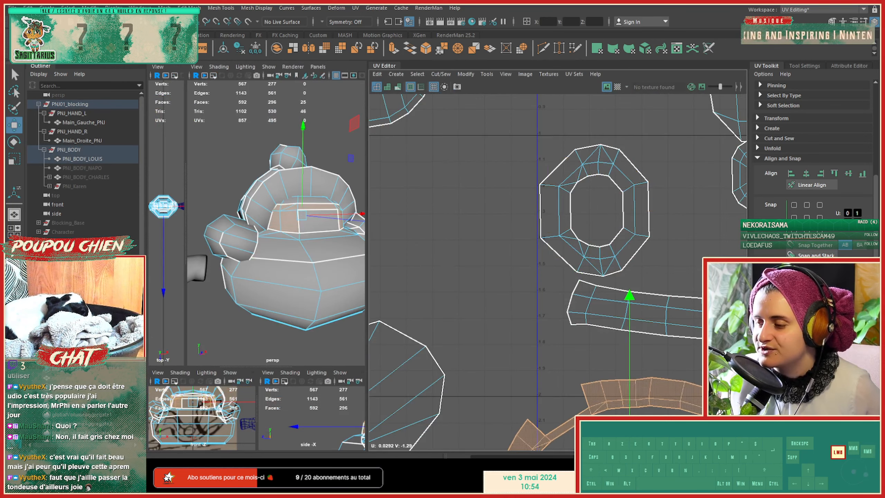
{"action": "middle_click_drag", "start_coordinate": [590, 400], "coordinate": [540, 245], "text": "alt"}
{"action": "left_click_drag", "start_coordinate": [582, 282], "coordinate": [664, 300]}
{"action": "middle_click_drag", "start_coordinate": [634, 304], "coordinate": [503, 302], "text": "alt"}
Step: Rotate the UVs of the arched band's wide section towards horizontal and shift them slightly away from the narrow tail
{"action": "right_click_drag", "start_coordinate": [516, 265], "coordinate": [570, 267]}
{"action": "left_click_drag", "start_coordinate": [495, 219], "coordinate": [678, 329]}
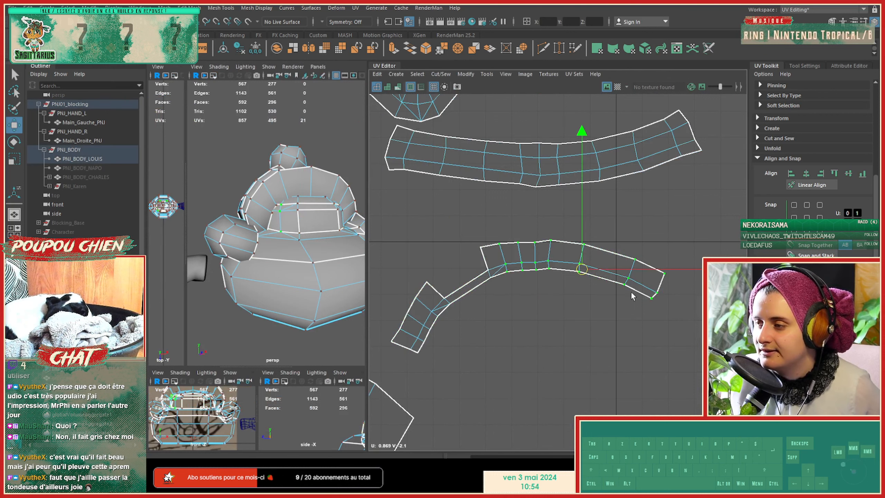
{"action": "key", "text": "e"}
{"action": "left_click_drag", "start_coordinate": [708, 234], "coordinate": [706, 212]}
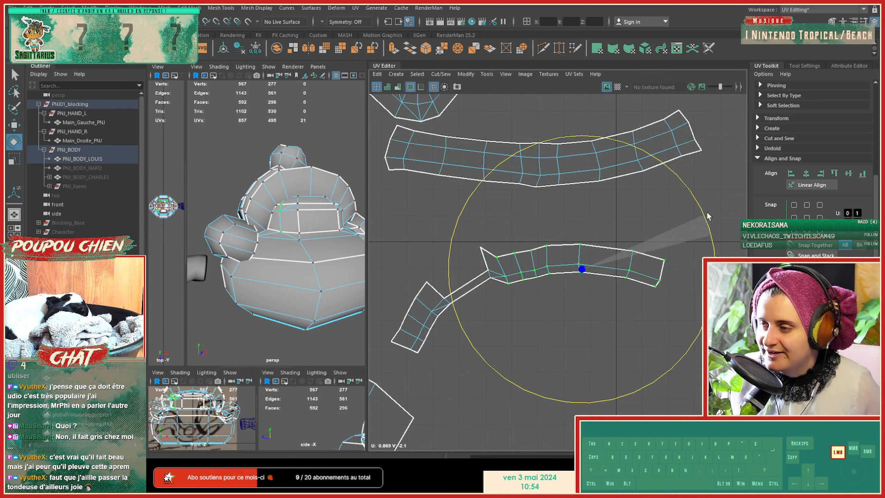
{"action": "key", "text": "w"}
{"action": "left_click_drag", "start_coordinate": [583, 263], "coordinate": [599, 262]}
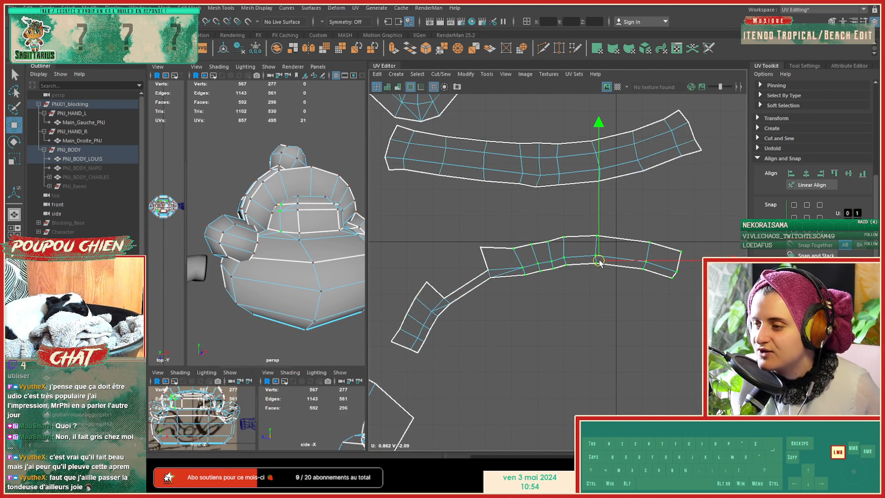
Step: Flatten the upper border UVs of the band's wide section into a straight horizontal line by scaling them vertically
{"action": "left_click_drag", "start_coordinate": [452, 220], "coordinate": [703, 257]}
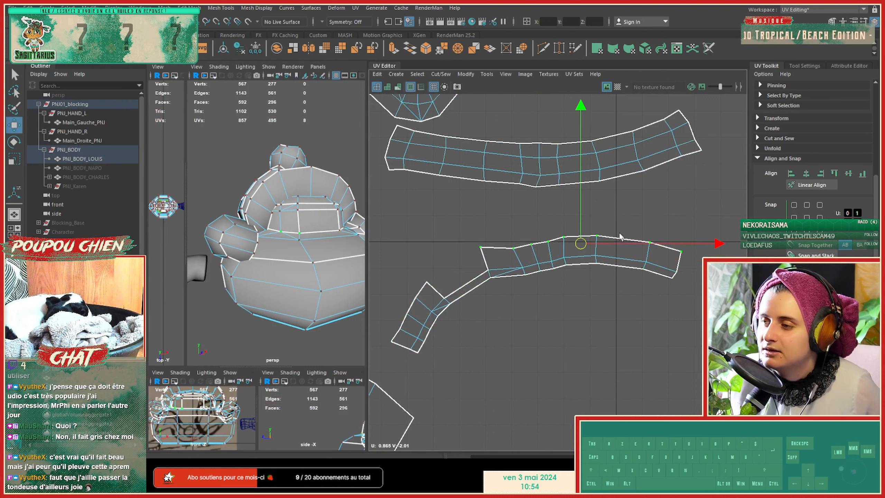
{"action": "key", "text": "r"}
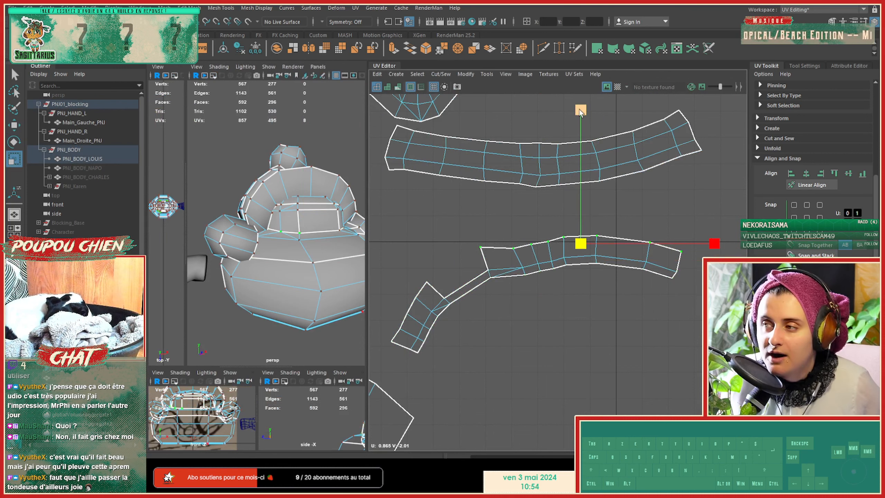
{"action": "left_click_drag", "start_coordinate": [580, 110], "coordinate": [581, 407]}
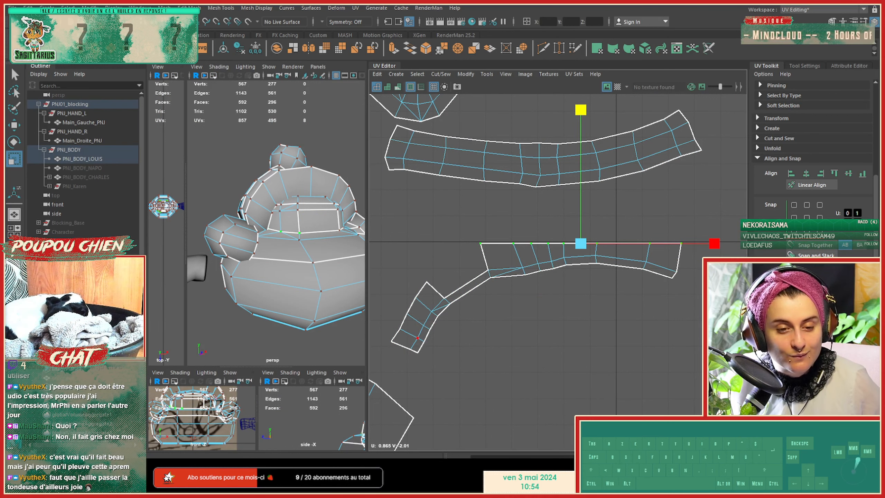
Step: Move the outer corner UV at the band's tail end up level with the straightened upper border
{"action": "middle_click_drag", "start_coordinate": [593, 242], "coordinate": [628, 235], "text": "alt"}
{"action": "left_click_drag", "start_coordinate": [411, 254], "coordinate": [449, 336]}
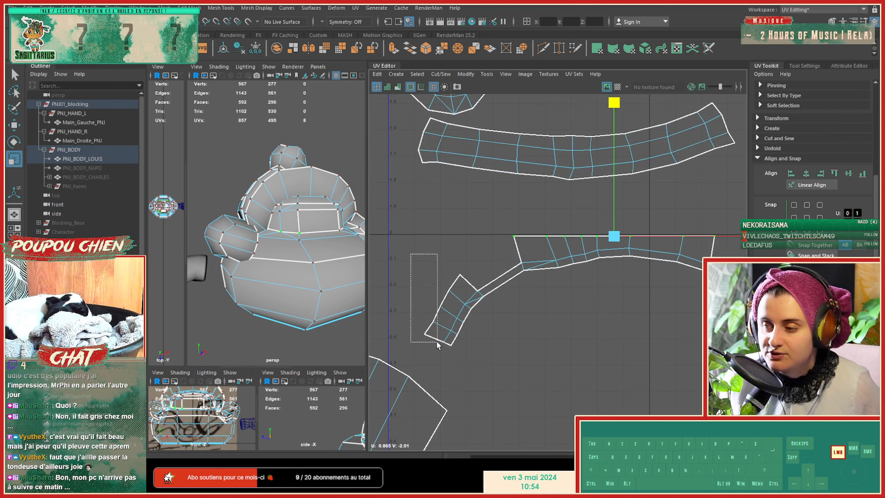
{"action": "left_click_drag", "start_coordinate": [439, 345], "coordinate": [438, 345]}
{"action": "key", "text": "w"}
{"action": "left_click_drag", "start_coordinate": [432, 250], "coordinate": [419, 154]}
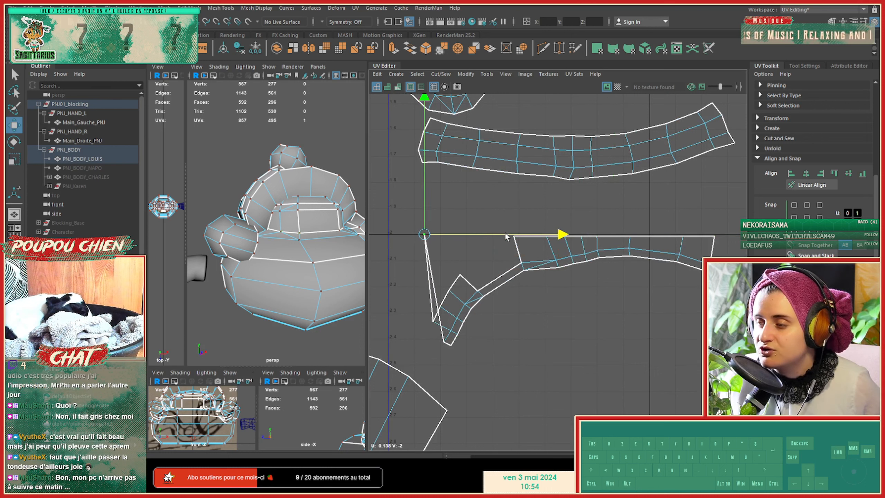
Step: Move the outermost UVs at the left end of the curved strip up onto its top border line
{"action": "left_click_drag", "start_coordinate": [504, 232], "coordinate": [473, 236]}
{"action": "left_click_drag", "start_coordinate": [431, 331], "coordinate": [432, 329]}
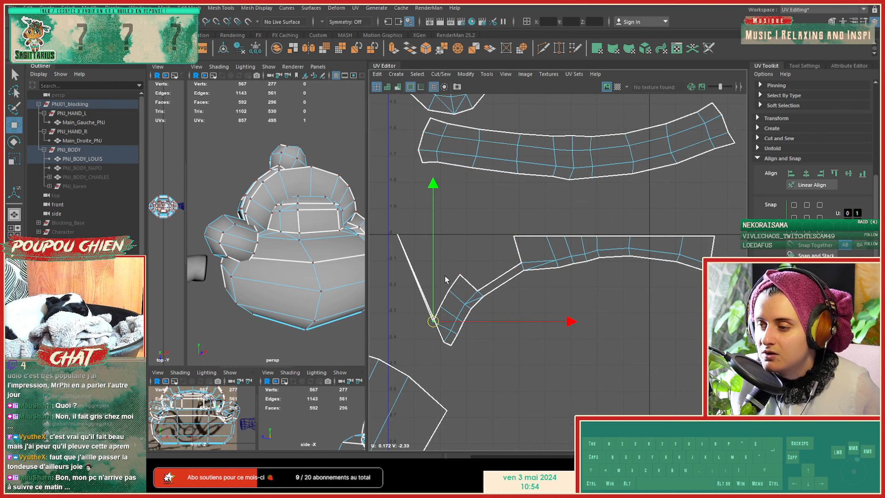
{"action": "left_click_drag", "start_coordinate": [432, 265], "coordinate": [430, 174]}
{"action": "left_click_drag", "start_coordinate": [572, 235], "coordinate": [559, 234]}
Step: Raise the remaining folded border UVs of the strip's left section onto the same top line, spacing them apart
{"action": "left_click", "coordinate": [441, 304]}
{"action": "left_click_drag", "start_coordinate": [440, 299], "coordinate": [442, 205]}
{"action": "left_click_drag", "start_coordinate": [452, 281], "coordinate": [452, 237]}
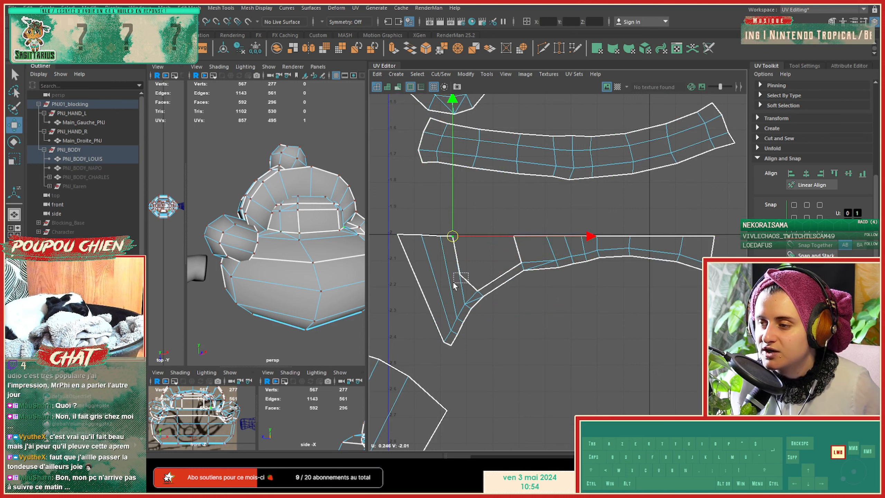
{"action": "left_click_drag", "start_coordinate": [453, 283], "coordinate": [453, 283]}
{"action": "left_click_drag", "start_coordinate": [459, 277], "coordinate": [470, 238]}
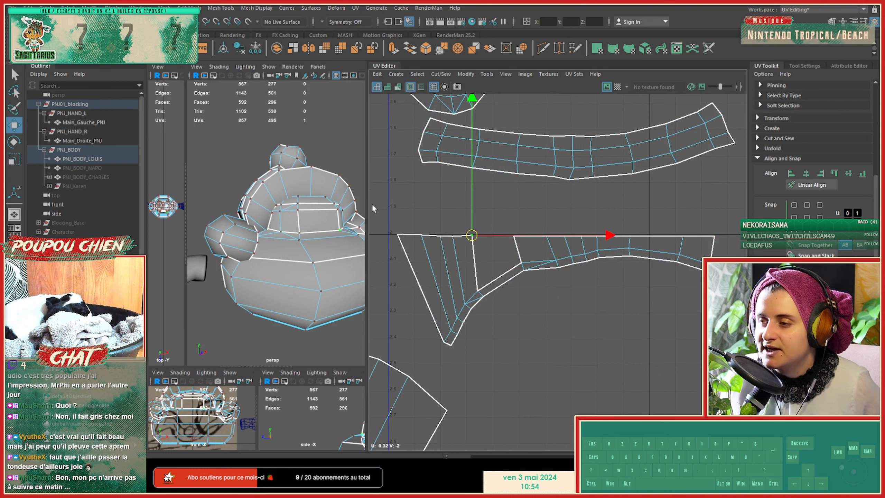
Step: Flatten the strip's top border UVs into one horizontal line by scaling them vertically
{"action": "left_click_drag", "start_coordinate": [383, 208], "coordinate": [477, 243]}
{"action": "key", "text": "r"}
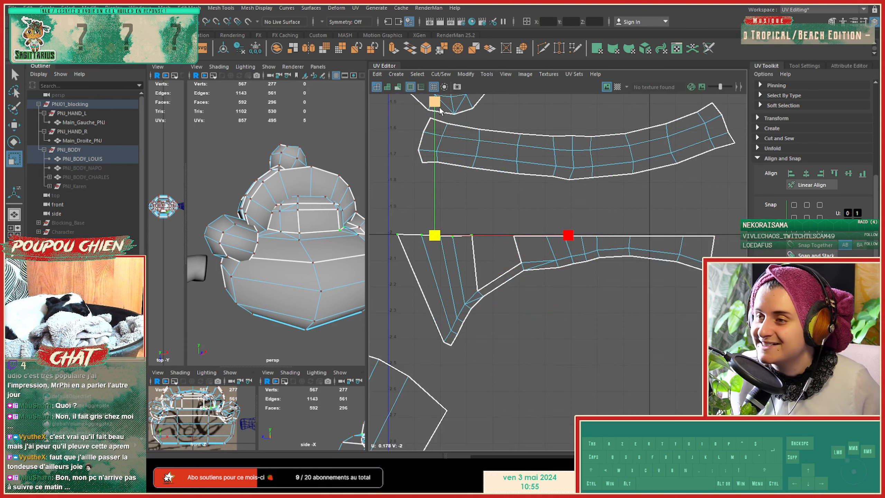
{"action": "key", "text": "w"}
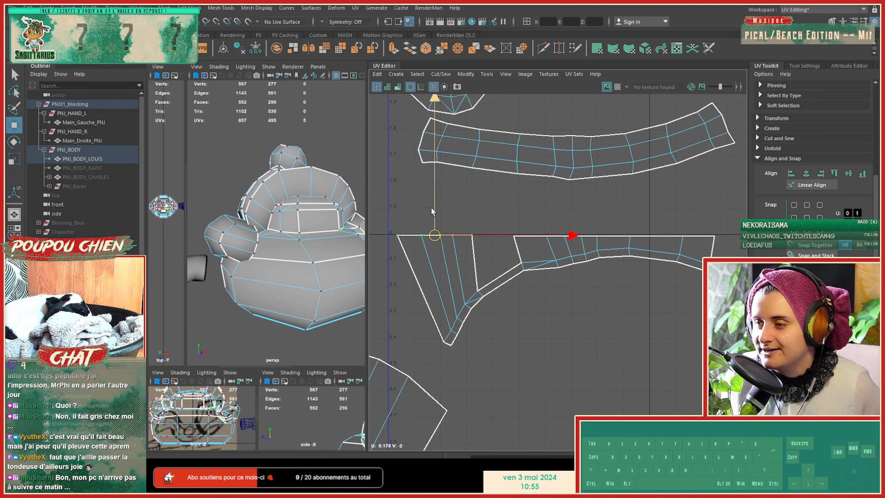
{"action": "left_click_drag", "start_coordinate": [388, 208], "coordinate": [746, 244]}
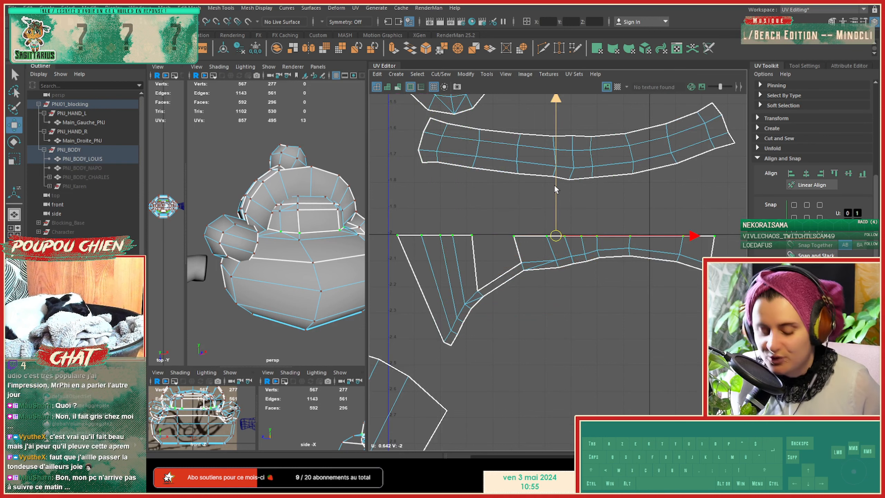
{"action": "key", "text": "r"}
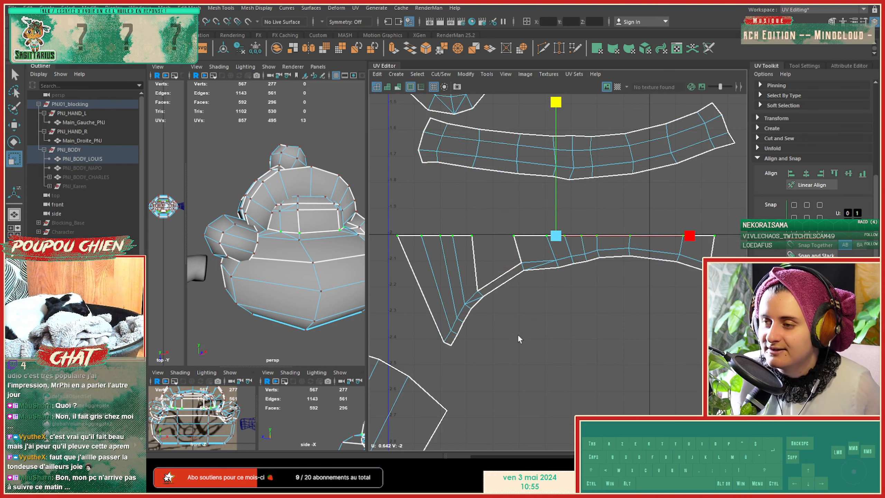
{"action": "key", "text": "w"}
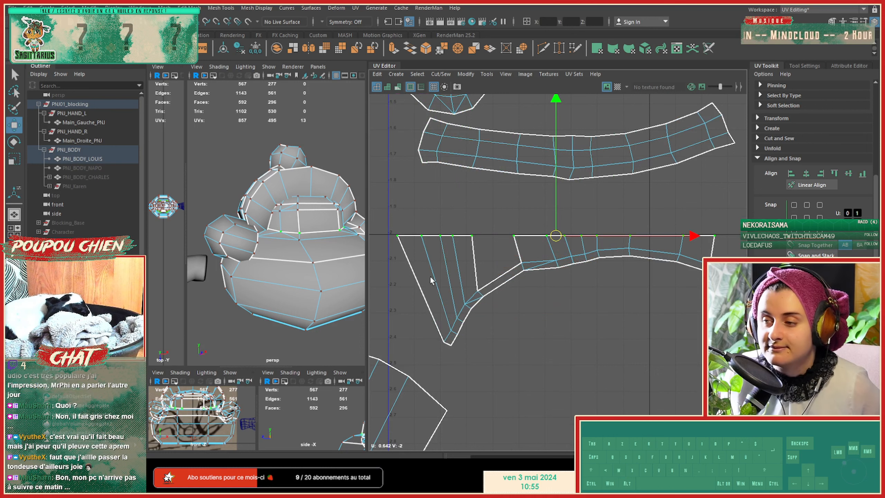
Step: Stack the two lower left-end UVs of the strip directly beneath its top-left corner
{"action": "left_click_drag", "start_coordinate": [450, 348], "coordinate": [400, 253]}
{"action": "left_click", "coordinate": [446, 350]}
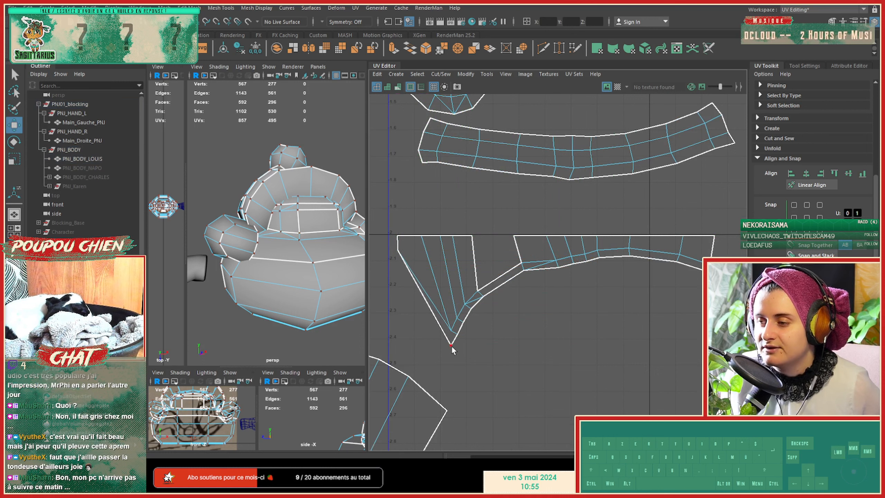
{"action": "left_click_drag", "start_coordinate": [447, 351], "coordinate": [399, 267]}
Step: Place the middle-row UVs of the strip's left section in a row just below the top border
{"action": "left_click_drag", "start_coordinate": [453, 332], "coordinate": [423, 252]}
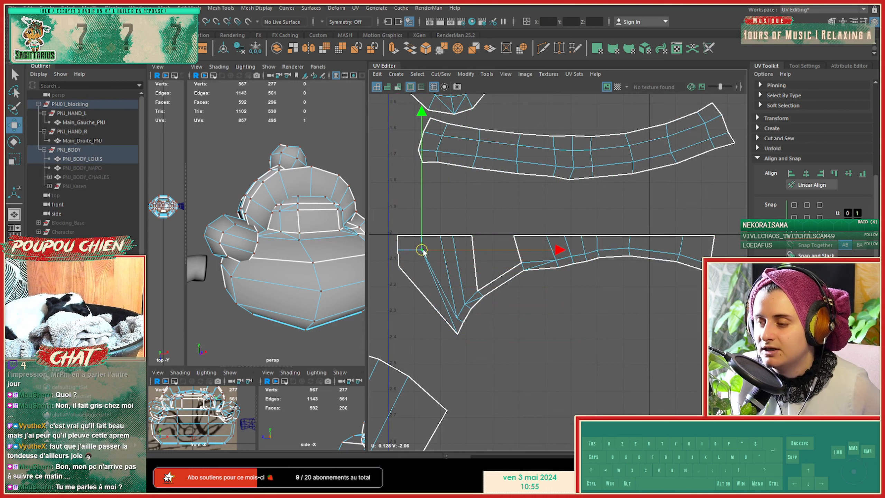
{"action": "left_click", "coordinate": [457, 312]}
{"action": "left_click_drag", "start_coordinate": [455, 313], "coordinate": [441, 253]}
{"action": "left_click", "coordinate": [466, 304]}
{"action": "left_click_drag", "start_coordinate": [466, 303], "coordinate": [454, 252]}
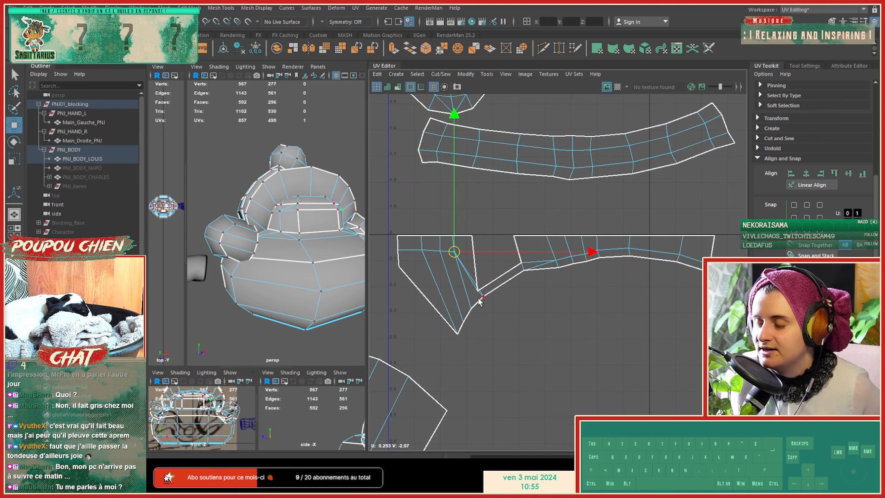
{"action": "left_click", "coordinate": [482, 288]}
{"action": "left_click_drag", "start_coordinate": [482, 288], "coordinate": [473, 258]}
Step: Place the bottom-row UVs of the strip's left section beneath their matching columns to form a rectangular grid
{"action": "left_click", "coordinate": [482, 296]}
{"action": "left_click_drag", "start_coordinate": [482, 299], "coordinate": [475, 271]}
{"action": "left_click", "coordinate": [475, 305]}
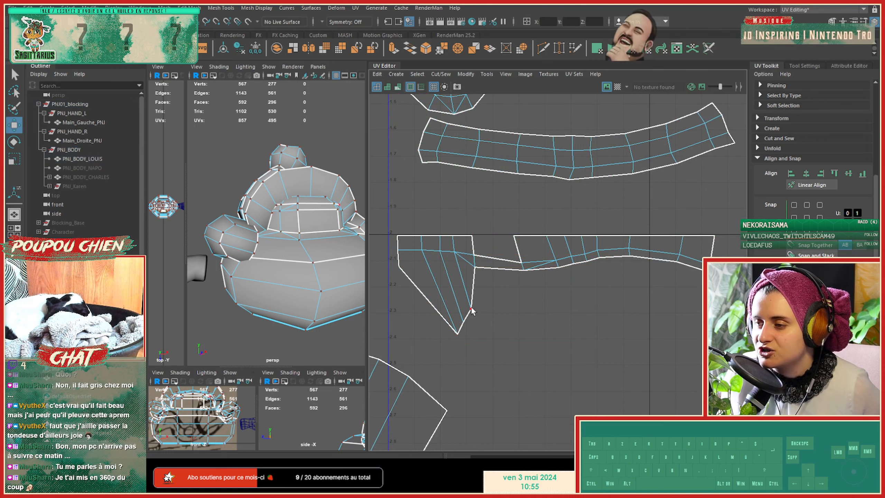
{"action": "left_click", "coordinate": [458, 332]}
{"action": "left_click_drag", "start_coordinate": [458, 332], "coordinate": [423, 267]}
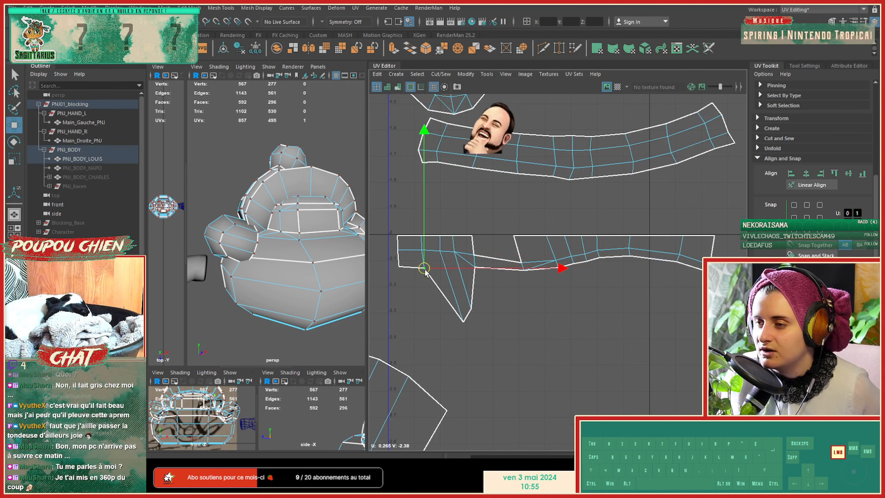
{"action": "left_click", "coordinate": [464, 320]}
{"action": "left_click_drag", "start_coordinate": [464, 320], "coordinate": [444, 272]}
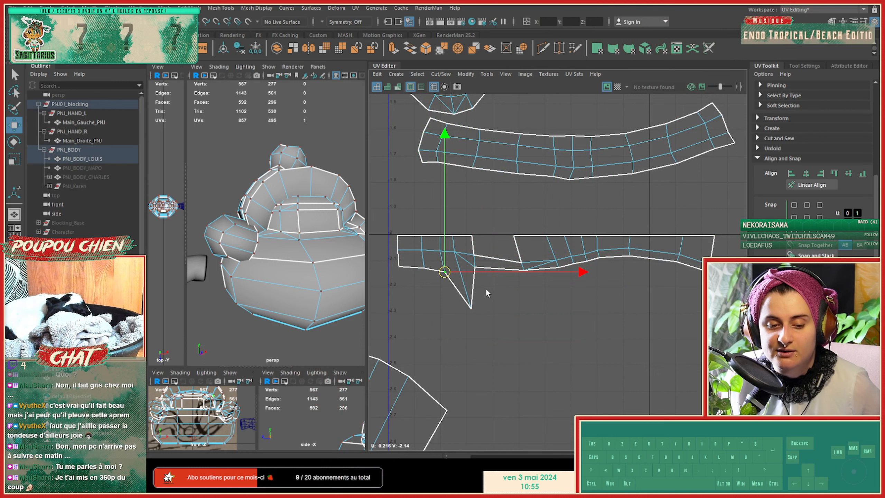
{"action": "left_click", "coordinate": [471, 307]}
{"action": "left_click_drag", "start_coordinate": [466, 313], "coordinate": [460, 272]}
Step: Flatten the bottom-row UVs of the strip's left section by scaling them vertically
{"action": "left_click_drag", "start_coordinate": [392, 261], "coordinate": [481, 292]}
{"action": "key", "text": "r"}
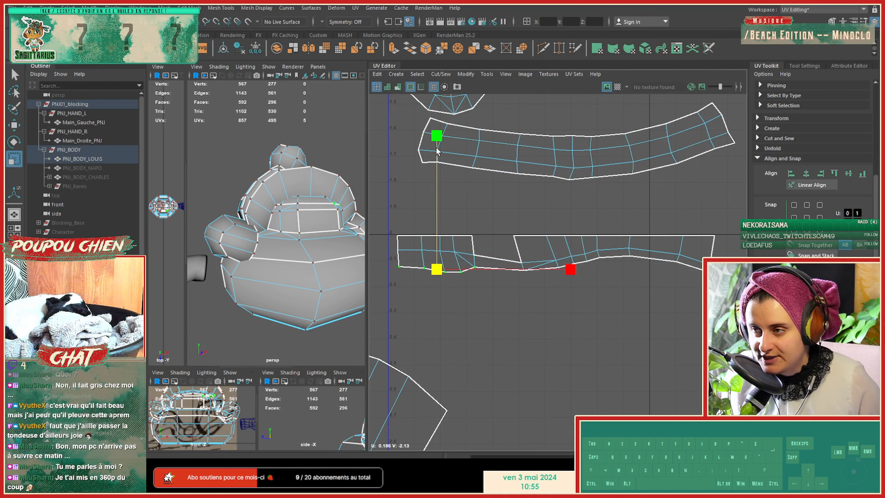
{"action": "key", "text": "w"}
Step: Straighten the inner UV columns of the strip's left section by scaling each one flat horizontally
{"action": "middle_click_drag", "start_coordinate": [506, 325], "coordinate": [476, 342], "text": "alt"}
{"action": "left_click_drag", "start_coordinate": [420, 242], "coordinate": [435, 299]}
{"action": "key", "text": "r"}
{"action": "left_click", "coordinate": [561, 270]}
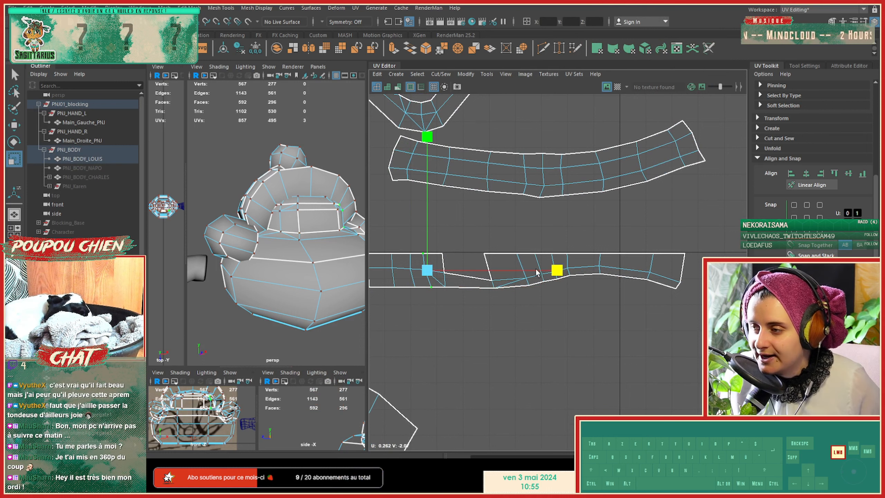
{"action": "middle_click_drag", "start_coordinate": [386, 299], "coordinate": [460, 306], "text": "alt"}
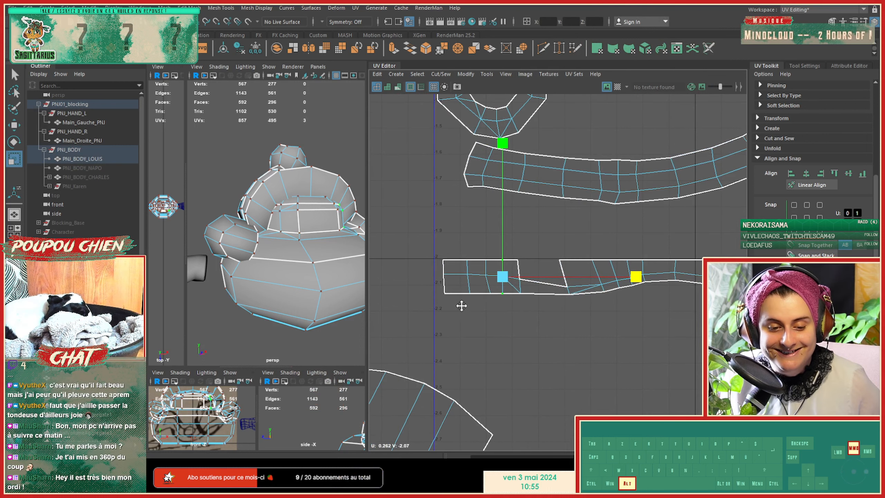
{"action": "right_click_drag", "start_coordinate": [459, 303], "coordinate": [472, 266], "text": "alt"}
{"action": "left_click_drag", "start_coordinate": [483, 223], "coordinate": [510, 303]}
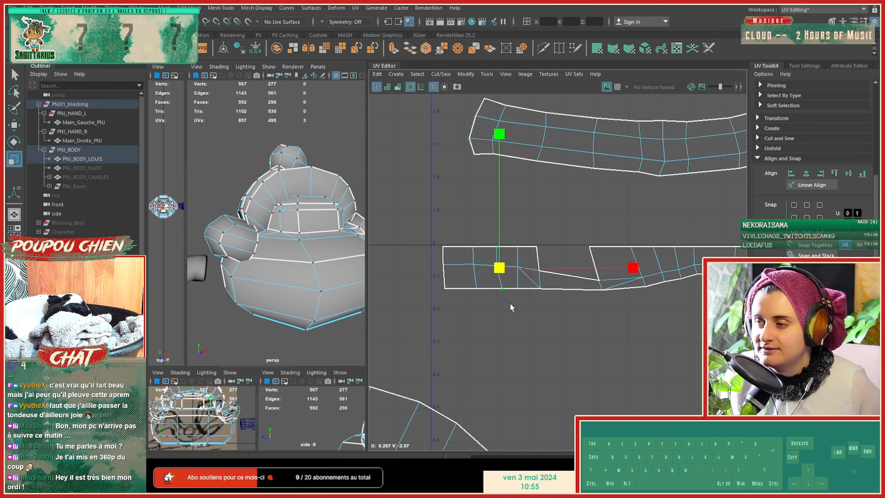
{"action": "left_click_drag", "start_coordinate": [632, 269], "coordinate": [499, 268]}
{"action": "left_click_drag", "start_coordinate": [447, 241], "coordinate": [481, 327]}
{"action": "left_click", "coordinate": [591, 276]}
{"action": "left_click_drag", "start_coordinate": [591, 277], "coordinate": [385, 299]}
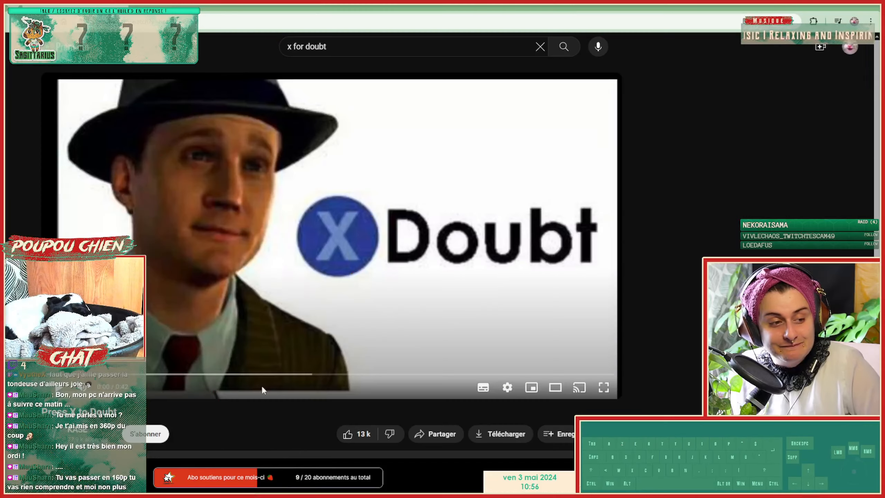
Step: Switch to YouTube, replay the Press X to Doubt video from the start in full screen, and exit full screen
{"action": "left_click", "coordinate": [353, 262]}
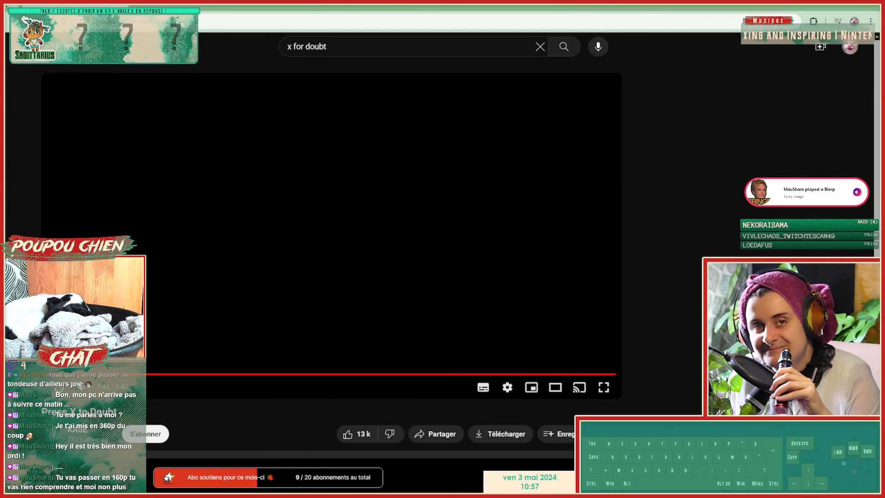
{"action": "left_click", "coordinate": [64, 374]}
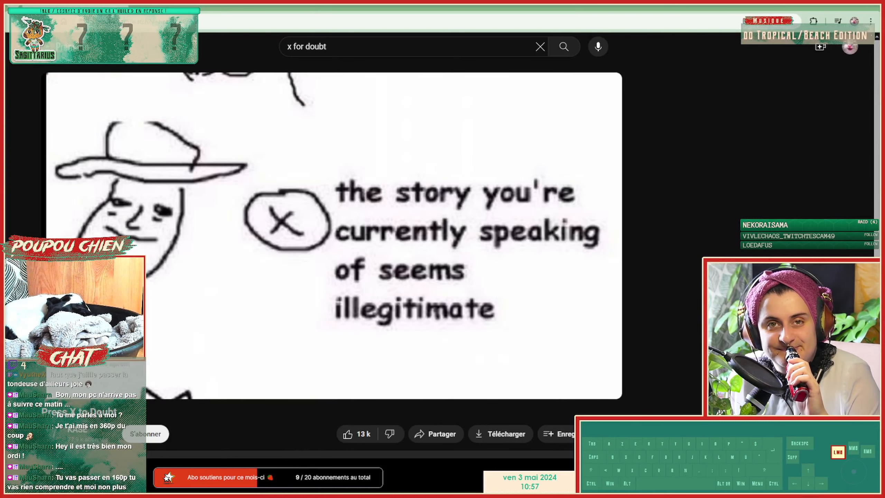
{"action": "double_click", "coordinate": [260, 272]}
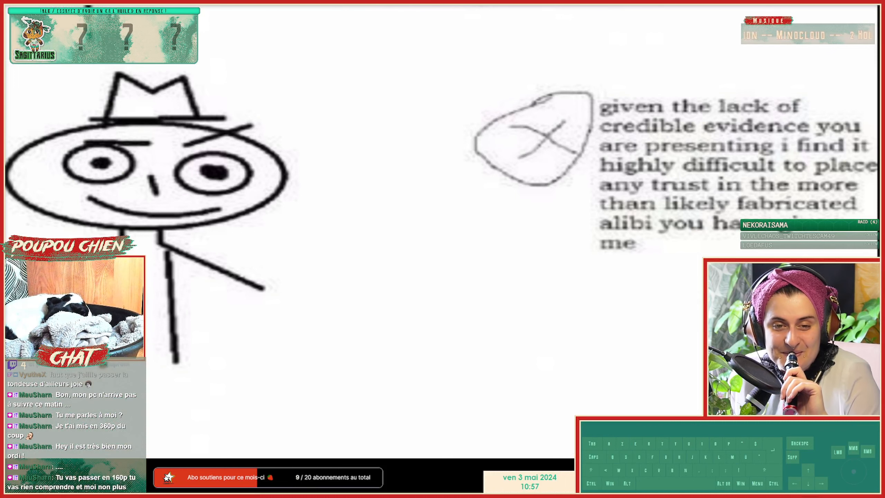
{"action": "left_click", "coordinate": [212, 269]}
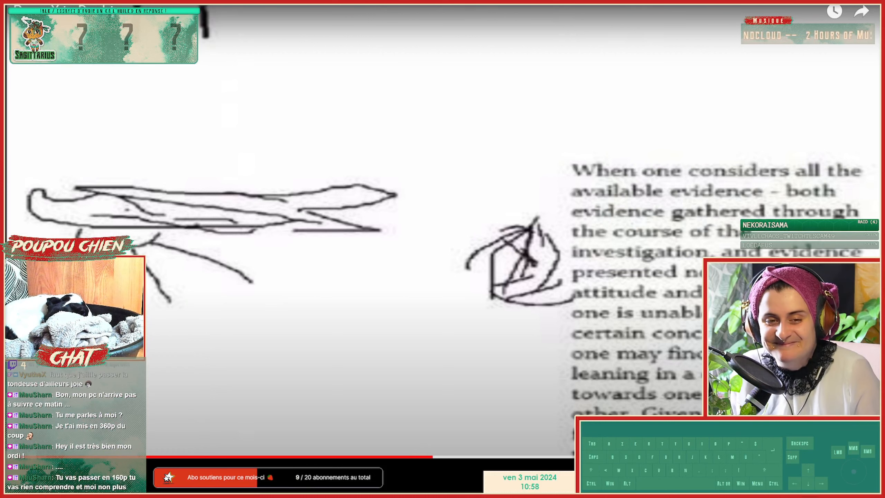
{"action": "key", "text": "Escape"}
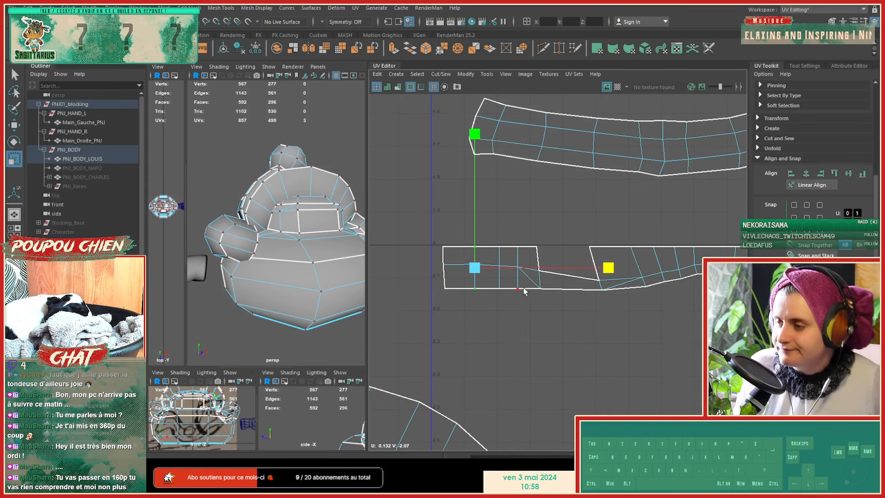
Step: Make the two edges on either side of the strip's notch vertical by scaling their UVs flat horizontally
{"action": "left_click_drag", "start_coordinate": [533, 224], "coordinate": [553, 298]}
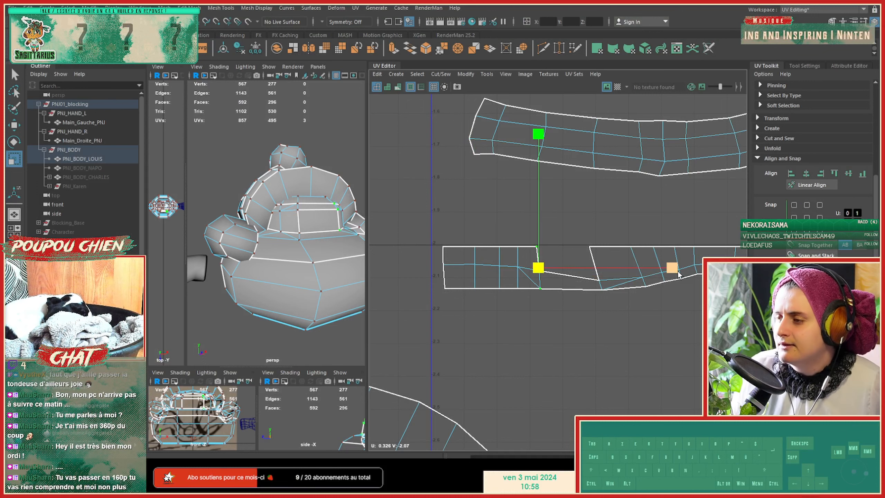
{"action": "left_click_drag", "start_coordinate": [672, 267], "coordinate": [366, 304]}
{"action": "left_click_drag", "start_coordinate": [584, 214], "coordinate": [598, 302]}
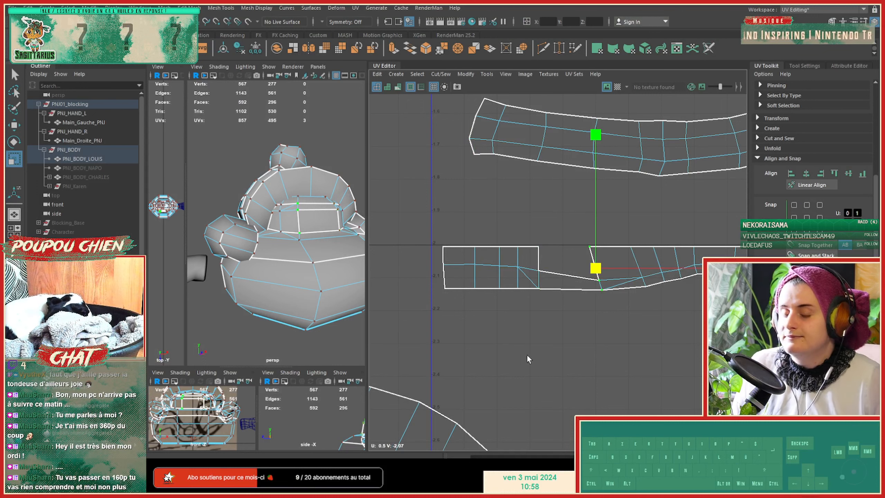
{"action": "left_click", "coordinate": [528, 359]}
{"action": "left_click_drag", "start_coordinate": [577, 219], "coordinate": [608, 308]}
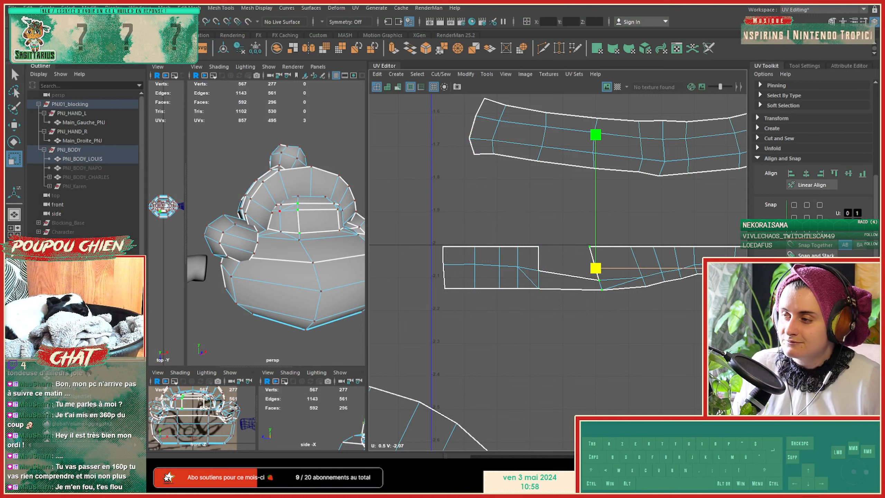
{"action": "left_click_drag", "start_coordinate": [729, 268], "coordinate": [466, 274]}
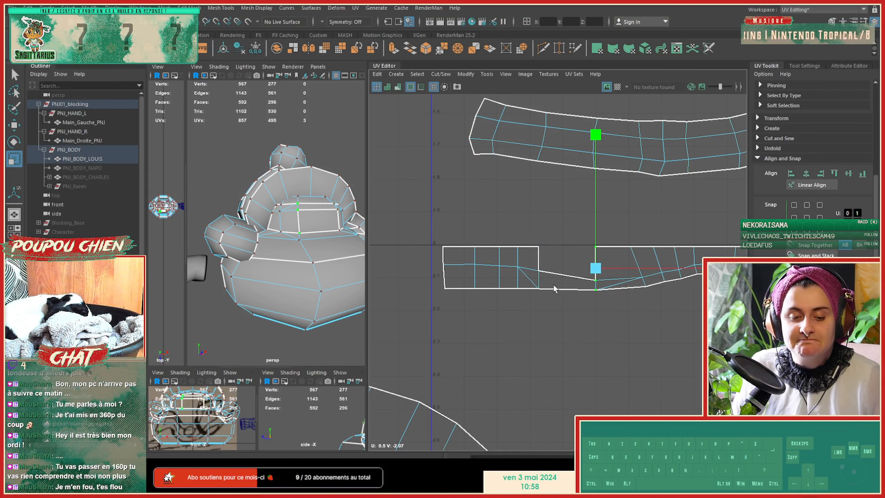
{"action": "left_click", "coordinate": [527, 294]}
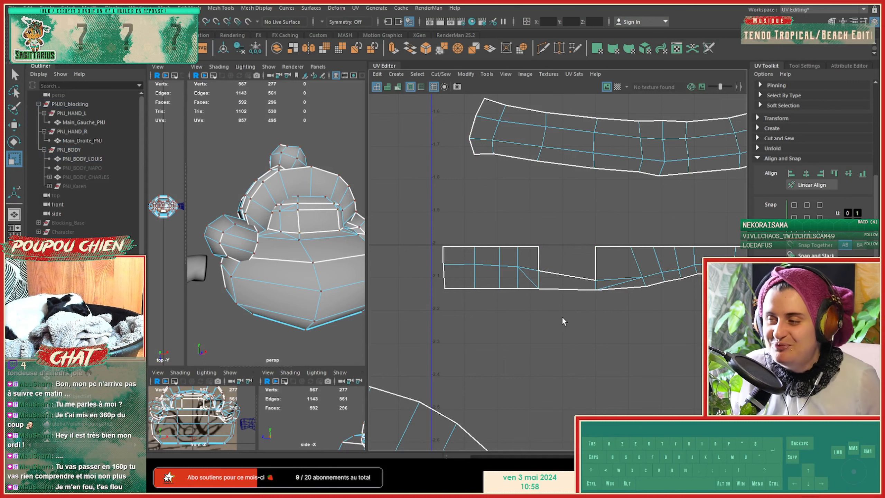
Step: Level the last two bottom-border UVs at the strip's right end by scaling them vertically
{"action": "middle_click_drag", "start_coordinate": [623, 319], "coordinate": [481, 313], "text": "alt"}
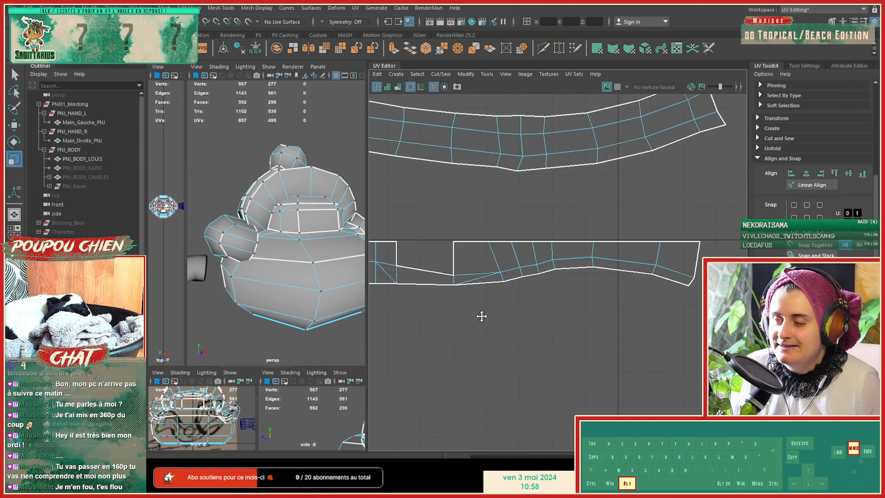
{"action": "left_click", "coordinate": [688, 286]}
{"action": "mouse_move", "coordinate": [687, 288]}
{"action": "left_mouse_down"}
{"action": "mouse_move", "coordinate": [639, 268]}
{"action": "mouse_move", "coordinate": [685, 286]}
{"action": "mouse_move", "coordinate": [681, 278]}
{"action": "left_mouse_up"}
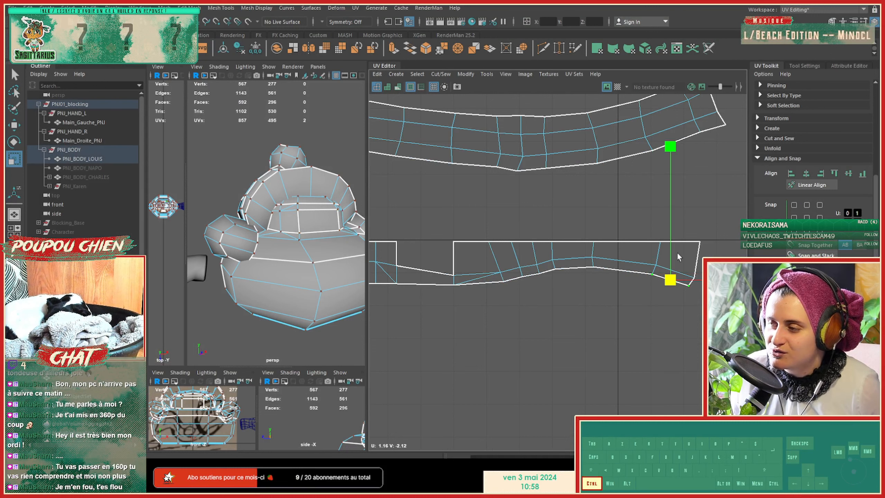
{"action": "left_click_drag", "start_coordinate": [676, 155], "coordinate": [671, 279]}
{"action": "key", "text": "w"}
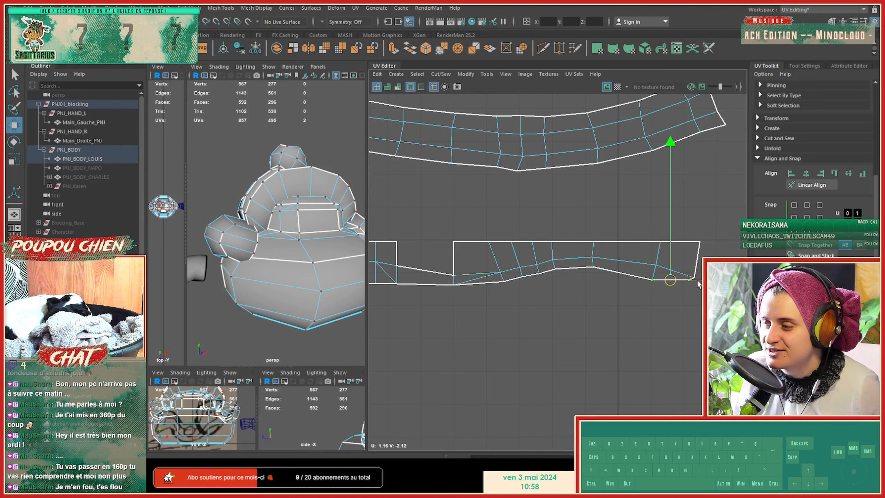
Step: Raise the middle-row UV on the strip's right edge to line up with its row
{"action": "left_click", "coordinate": [693, 278]}
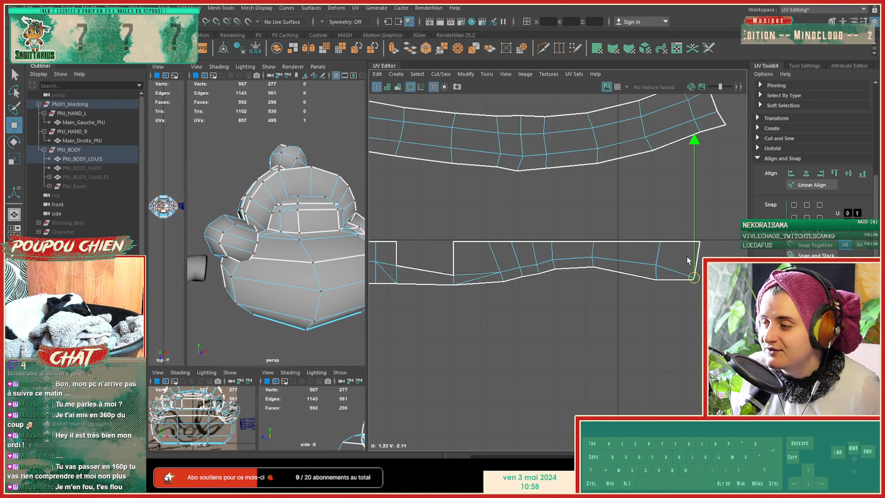
{"action": "key", "text": "w"}
{"action": "left_click_drag", "start_coordinate": [692, 248], "coordinate": [657, 329]}
{"action": "left_click_drag", "start_coordinate": [682, 209], "coordinate": [682, 317]}
{"action": "key", "text": "ctrl+z"}
Step: Make the strip's right edge and the neighbouring column vertical by scaling their UVs flat horizontally
{"action": "left_click_drag", "start_coordinate": [732, 232], "coordinate": [689, 300]}
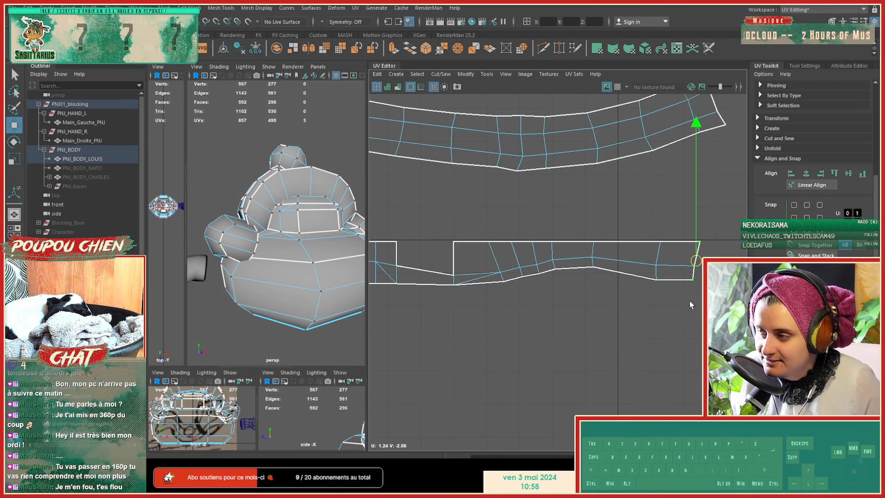
{"action": "key", "text": "e"}
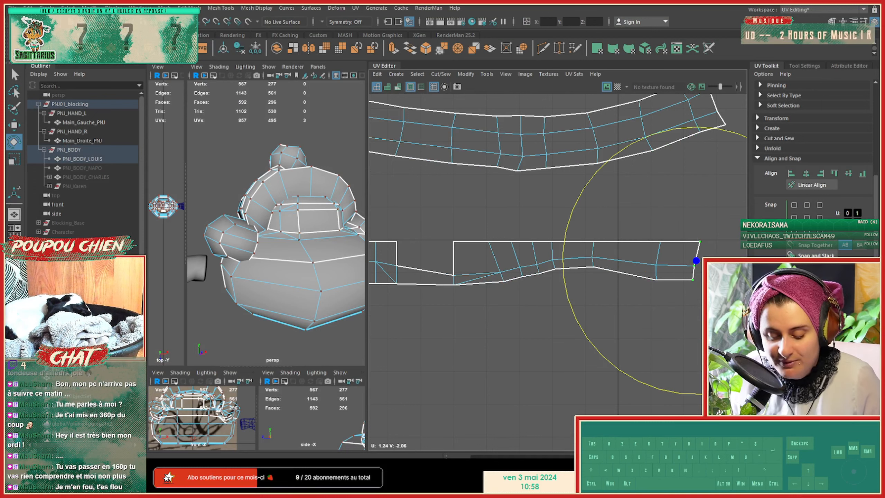
{"action": "key", "text": "r"}
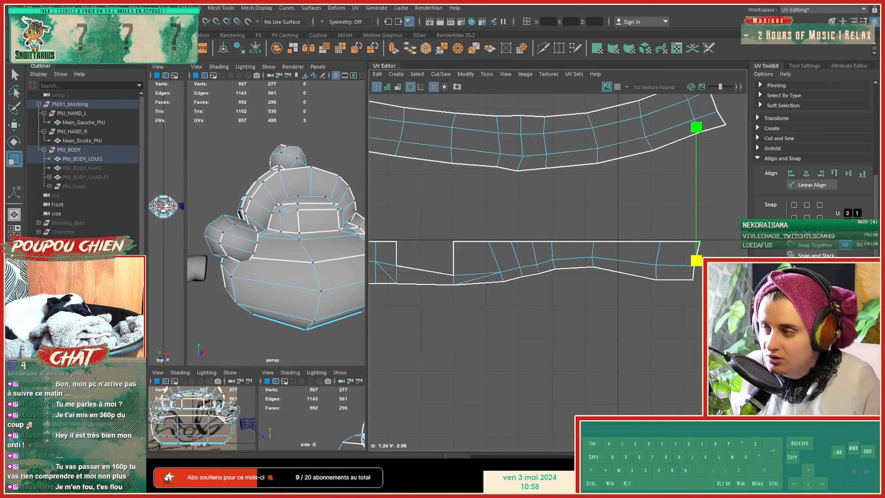
{"action": "left_click_drag", "start_coordinate": [726, 261], "coordinate": [491, 271]}
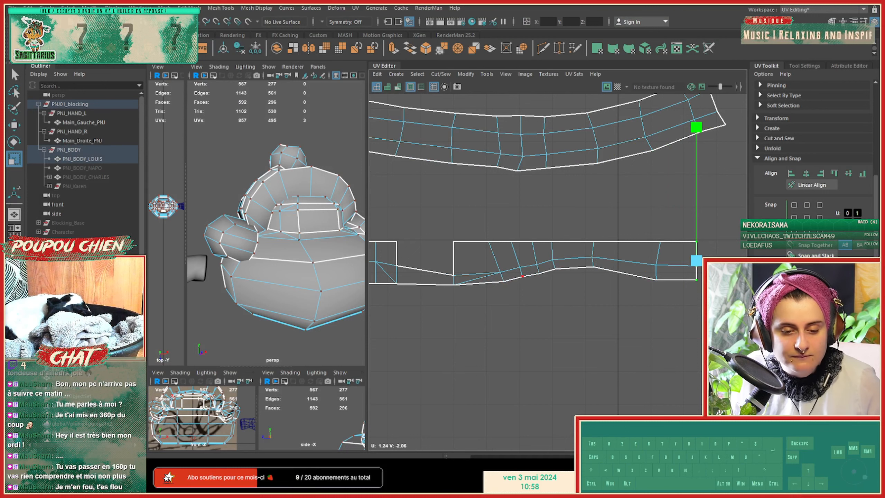
{"action": "left_click_drag", "start_coordinate": [676, 229], "coordinate": [637, 229]}
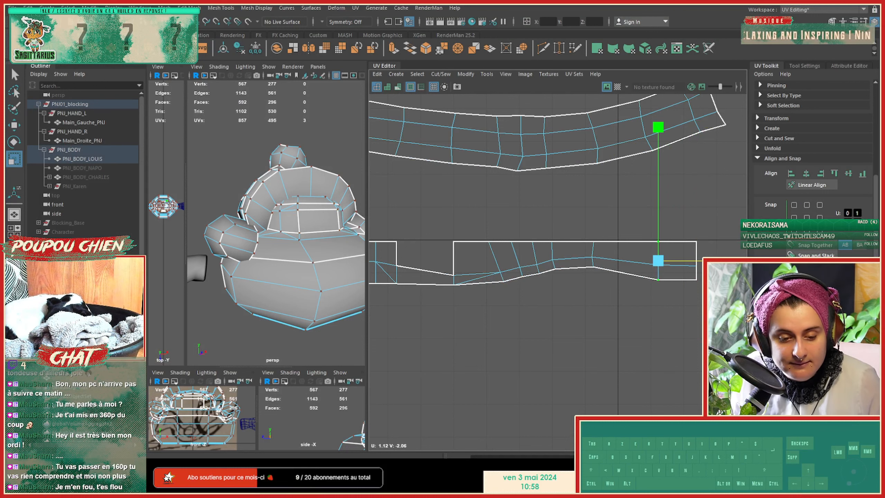
{"action": "type", "text": "case"}
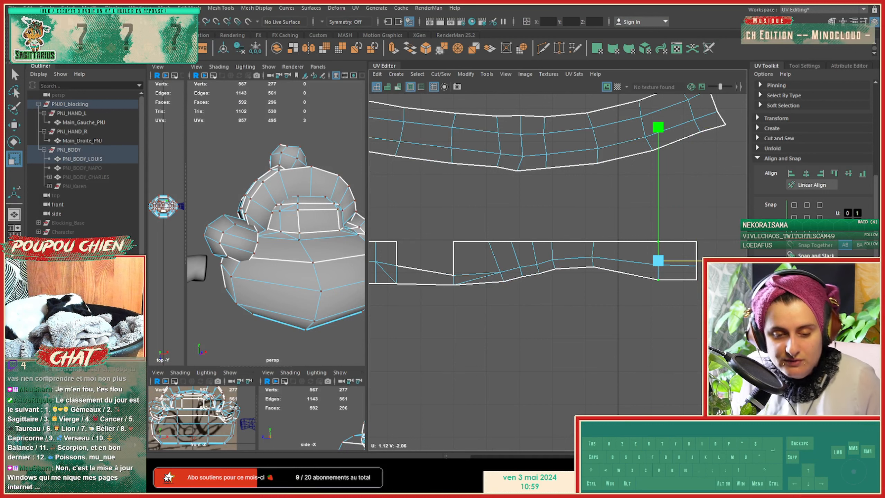
{"action": "type", "text": "prcres"}
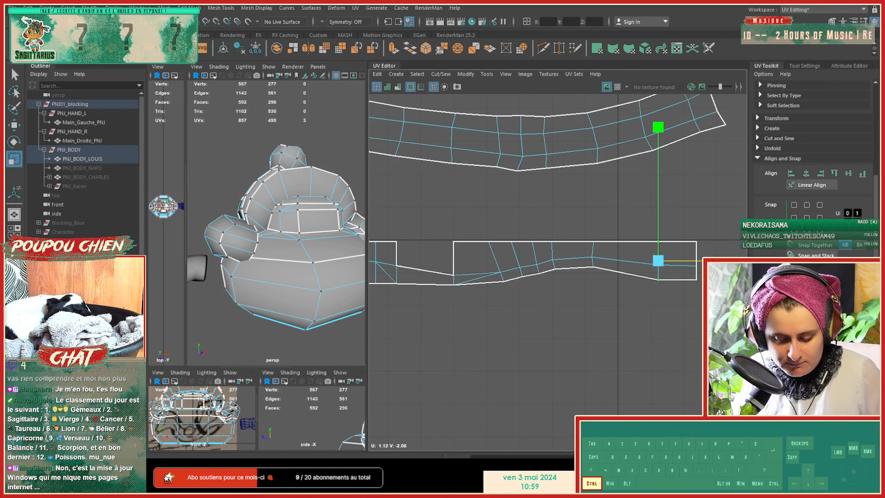
{"action": "key", "text": "ctrl+v"}
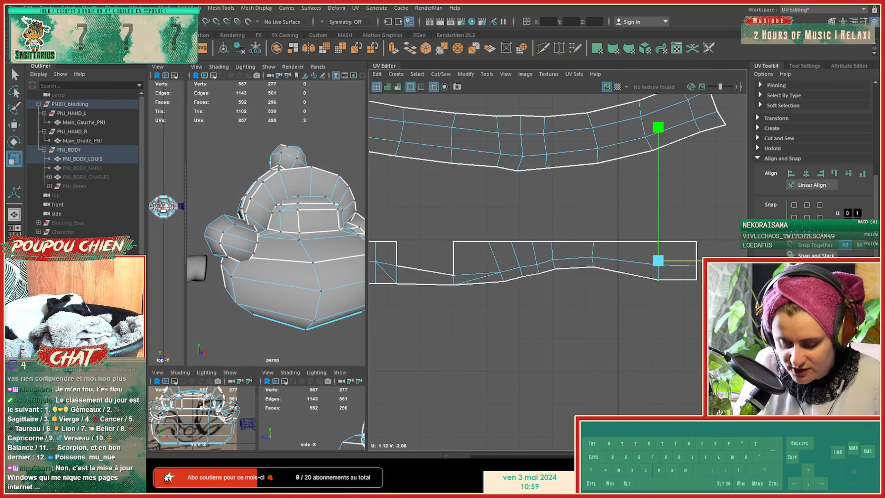
{"action": "key", "text": "Return"}
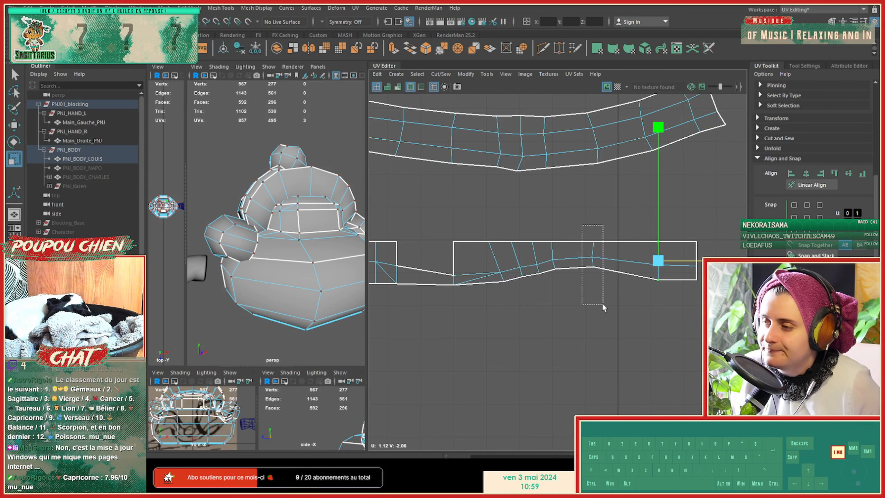
Step: Straighten each remaining slanted column between the notch and the strip's right end by scaling its UVs flat horizontally
{"action": "left_click", "coordinate": [593, 267]}
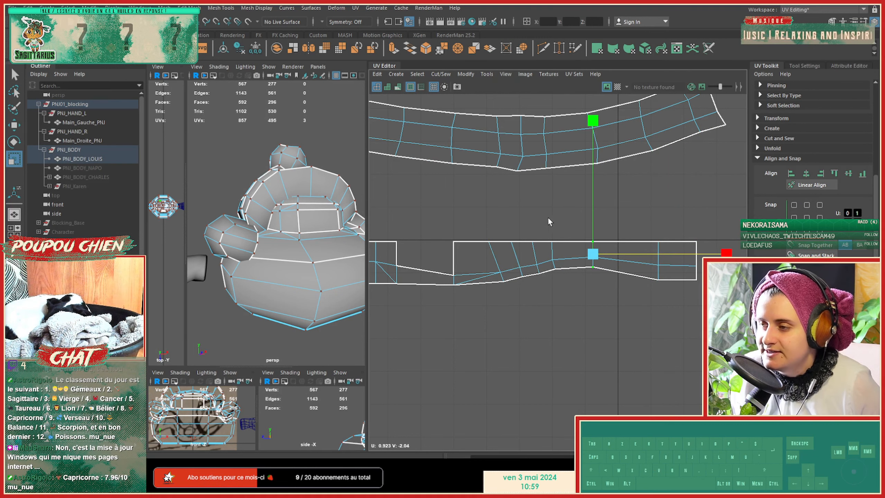
{"action": "left_click", "coordinate": [554, 268]}
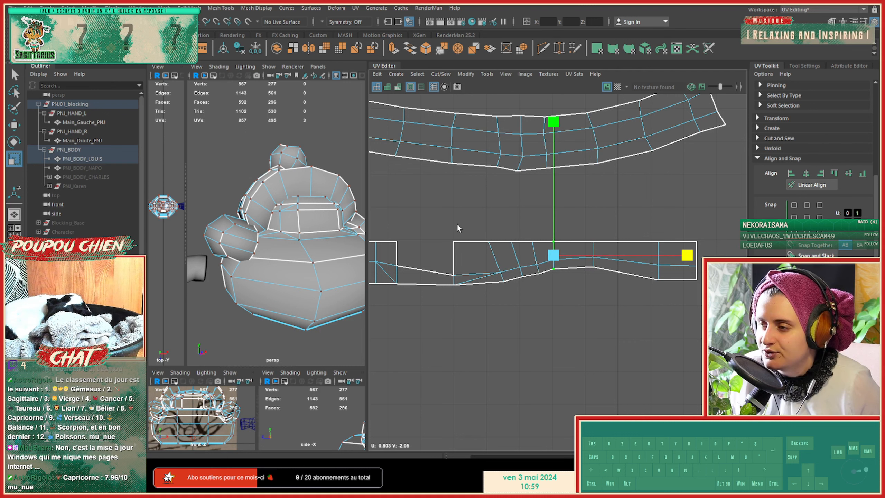
{"action": "left_click_drag", "start_coordinate": [522, 219], "coordinate": [539, 311]}
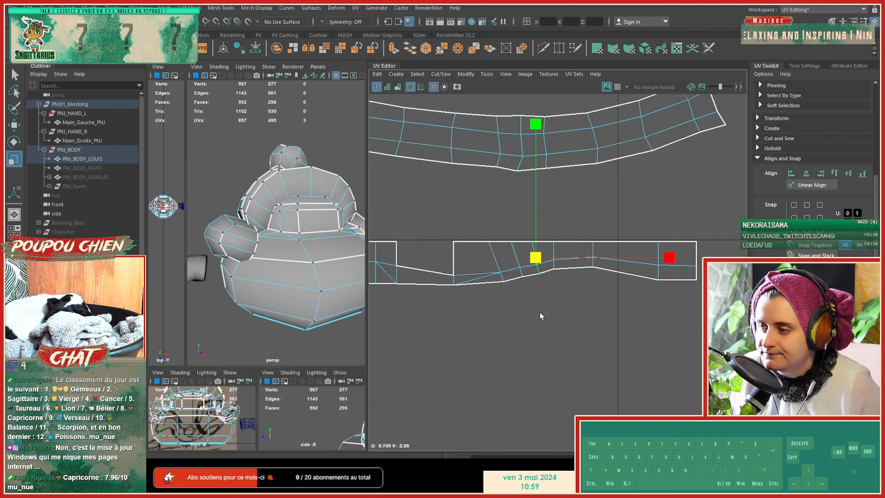
{"action": "left_click", "coordinate": [647, 258]}
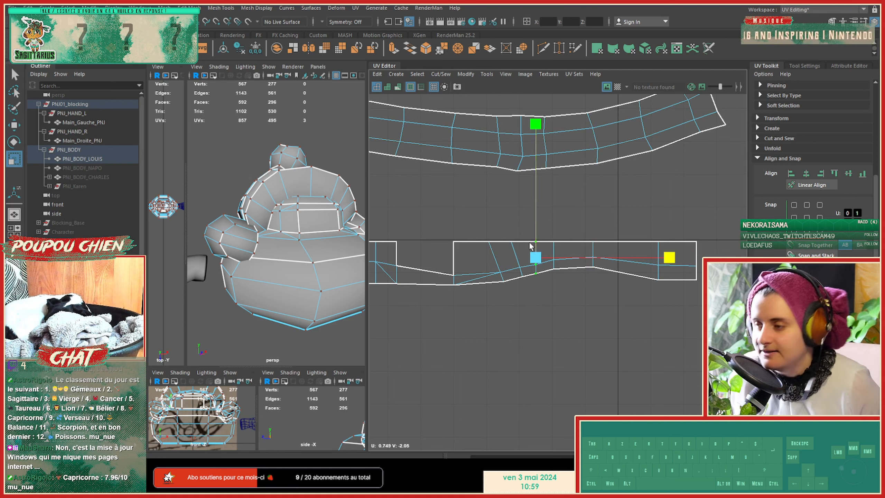
{"action": "left_click_drag", "start_coordinate": [506, 226], "coordinate": [524, 257]}
{"action": "left_click_drag", "start_coordinate": [532, 291], "coordinate": [533, 292]}
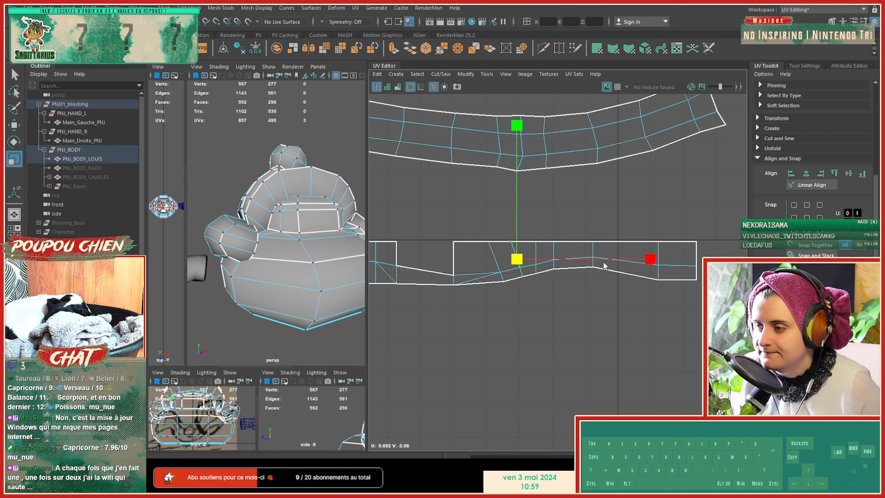
{"action": "left_click", "coordinate": [649, 258]}
{"action": "left_click_drag", "start_coordinate": [484, 227], "coordinate": [507, 304]}
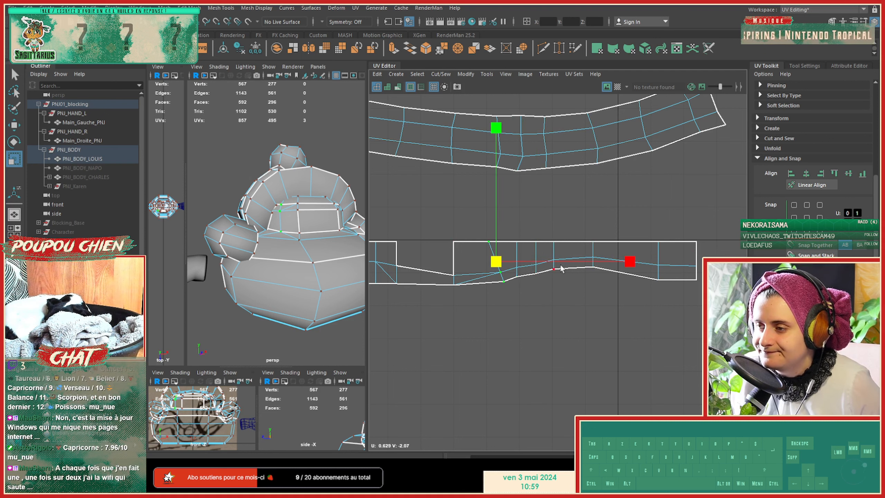
{"action": "left_click_drag", "start_coordinate": [633, 262], "coordinate": [347, 286]}
Step: Level all the UVs along the strip's bottom border, on both sides of the notch, by scaling them flat vertically
{"action": "middle_click_drag", "start_coordinate": [474, 322], "coordinate": [560, 312], "text": "alt"}
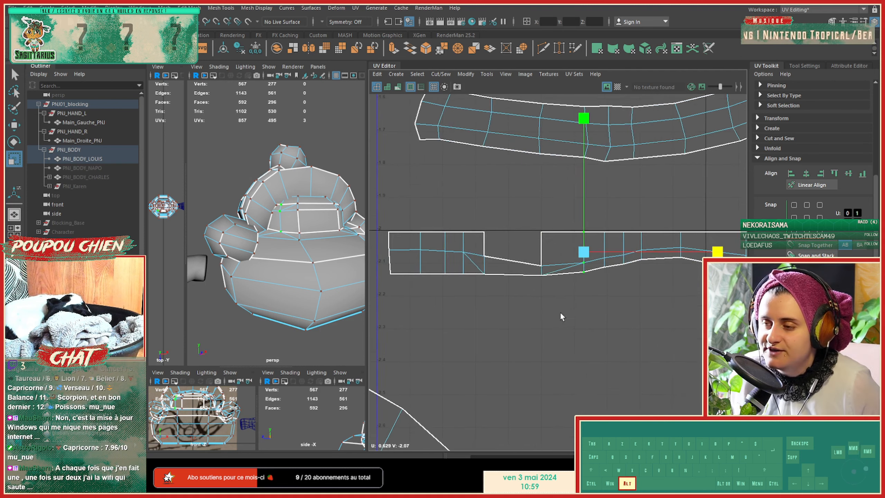
{"action": "right_click_drag", "start_coordinate": [594, 305], "coordinate": [578, 304], "text": "alt"}
{"action": "middle_click_drag", "start_coordinate": [609, 298], "coordinate": [527, 299], "text": "alt"}
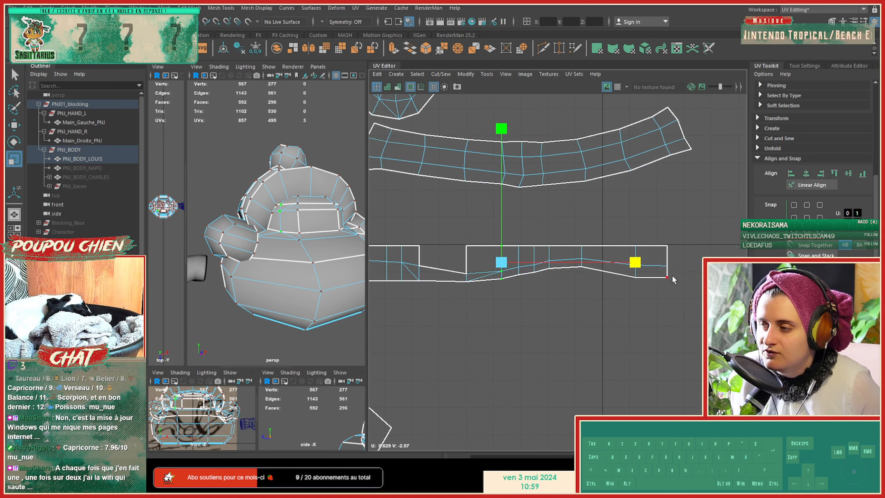
{"action": "left_click", "coordinate": [606, 348]}
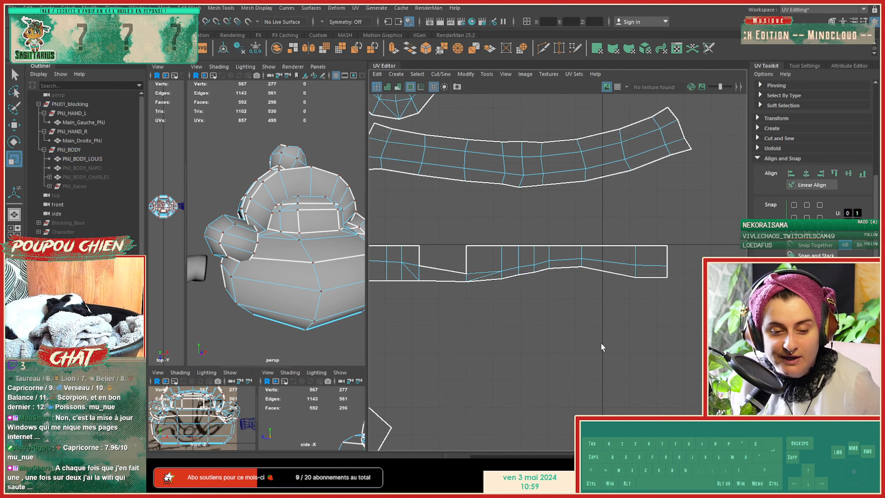
{"action": "left_click_drag", "start_coordinate": [684, 284], "coordinate": [599, 268]}
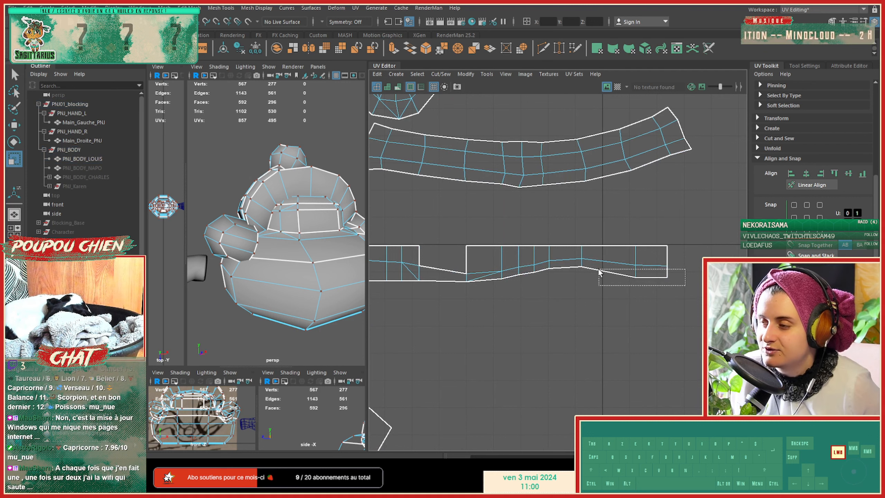
{"action": "left_click", "coordinate": [581, 267], "text": "ctrl+shift"}
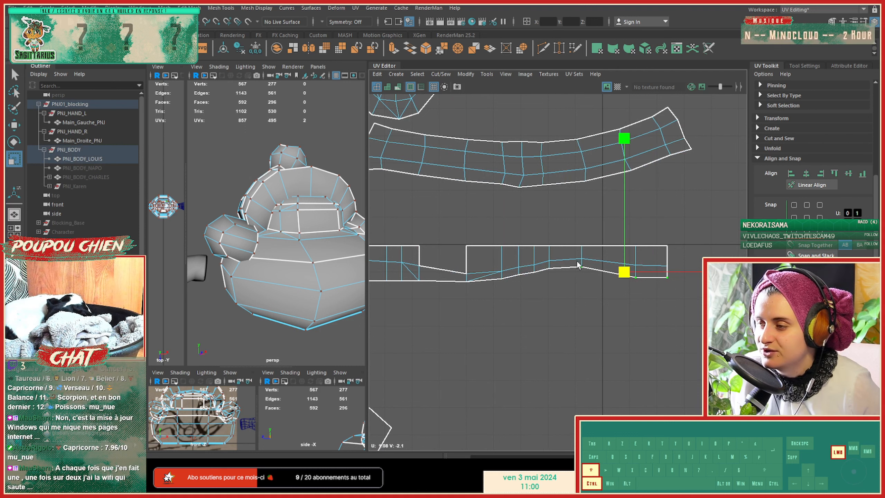
{"action": "left_click", "coordinate": [548, 268], "text": "ctrl+shift"}
{"action": "left_click", "coordinate": [534, 272], "text": "ctrl+shift"}
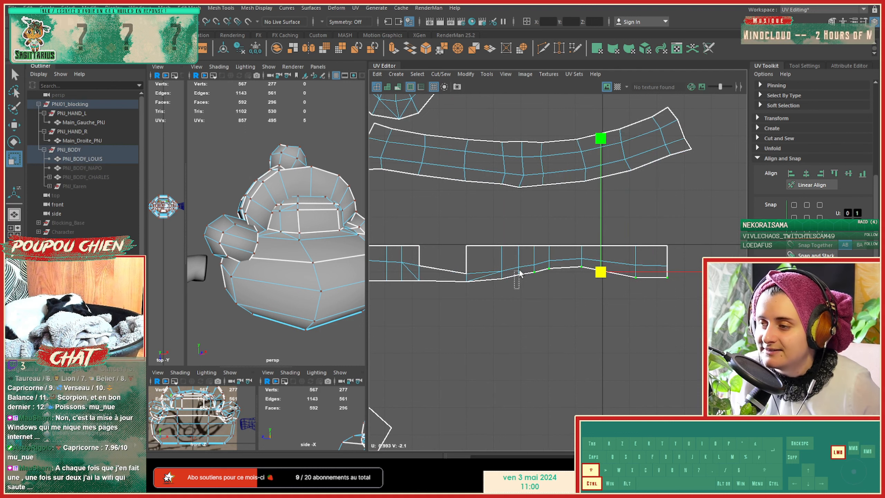
{"action": "left_click", "coordinate": [519, 275], "text": "ctrl+shift"}
{"action": "left_click", "coordinate": [502, 279], "text": "ctrl+shift"}
{"action": "left_click", "coordinate": [466, 281], "text": "ctrl+shift"}
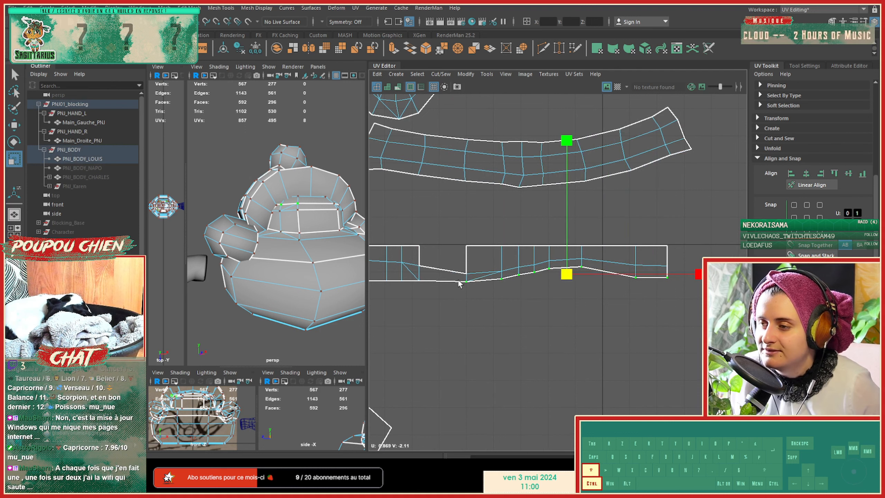
{"action": "key", "text": "space"}
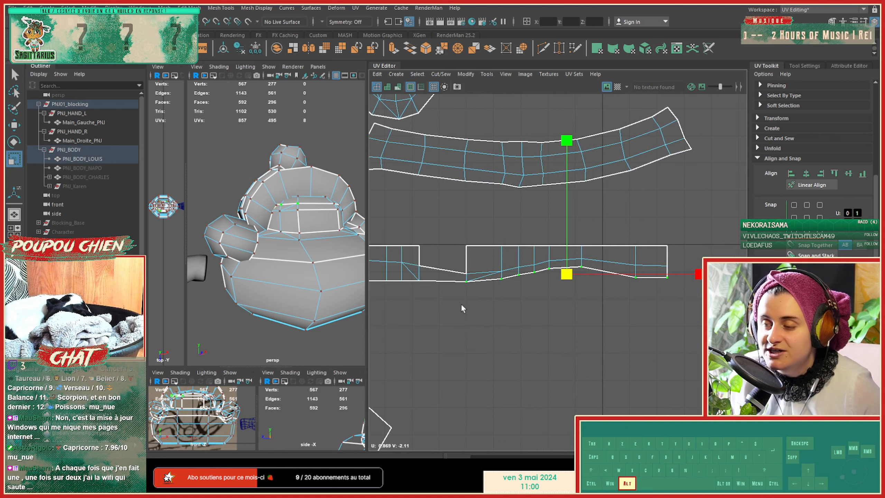
{"action": "middle_click_drag", "start_coordinate": [460, 302], "coordinate": [551, 301], "text": "alt"}
{"action": "left_click_drag", "start_coordinate": [539, 287], "coordinate": [437, 268], "text": "ctrl+shift"}
{"action": "left_click_drag", "start_coordinate": [609, 161], "coordinate": [606, 348]}
Step: Move the levelled bottom-border row of UVs down to make the strip taller
{"action": "key", "text": "w"}
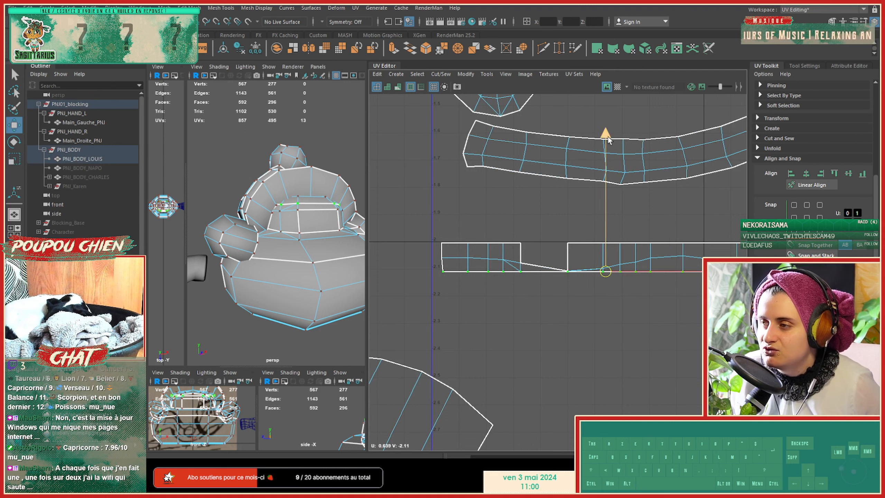
{"action": "left_click_drag", "start_coordinate": [606, 133], "coordinate": [606, 152]}
{"action": "middle_click_drag", "start_coordinate": [567, 279], "coordinate": [465, 304], "text": "alt"}
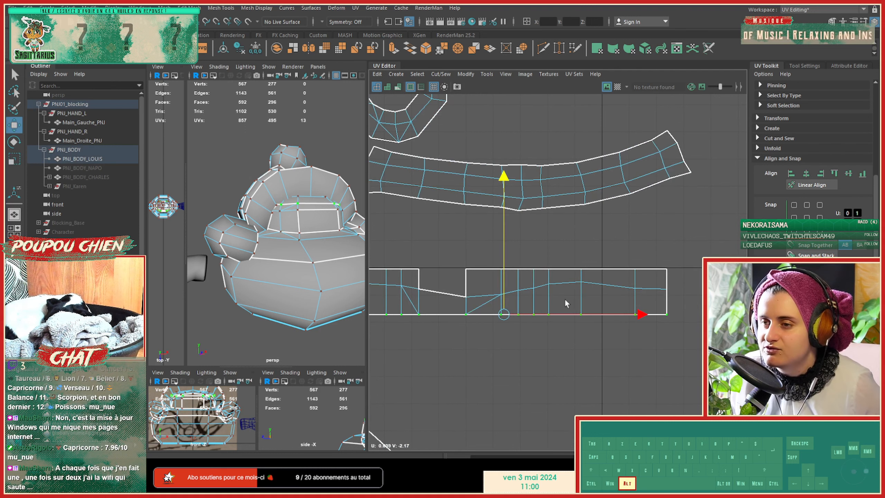
Step: Level the middle-row UVs across the whole strip, including the notch edge, by scaling them flat vertically
{"action": "left_click_drag", "start_coordinate": [458, 281], "coordinate": [674, 302]}
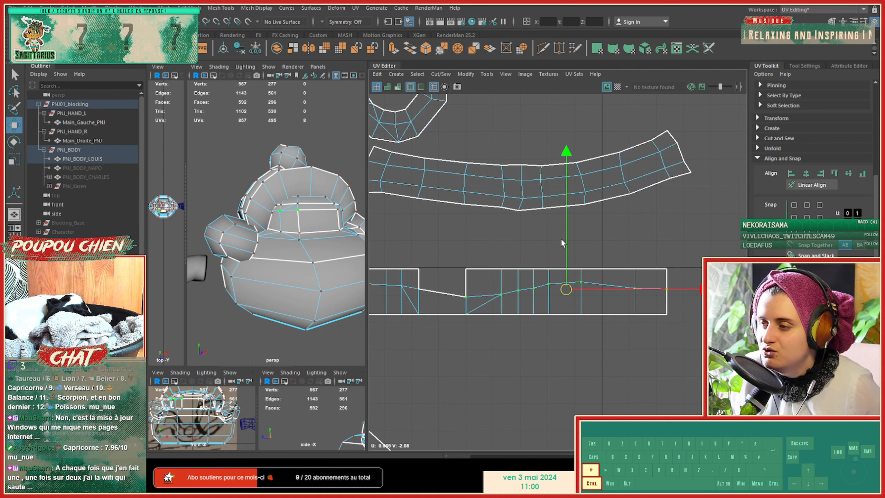
{"action": "middle_click_drag", "start_coordinate": [425, 283], "coordinate": [535, 280], "text": "alt"}
{"action": "left_click_drag", "start_coordinate": [425, 274], "coordinate": [546, 294]}
{"action": "key", "text": "r"}
{"action": "left_click_drag", "start_coordinate": [611, 153], "coordinate": [602, 339]}
{"action": "key", "text": "w"}
{"action": "left_click_drag", "start_coordinate": [615, 195], "coordinate": [614, 195]}
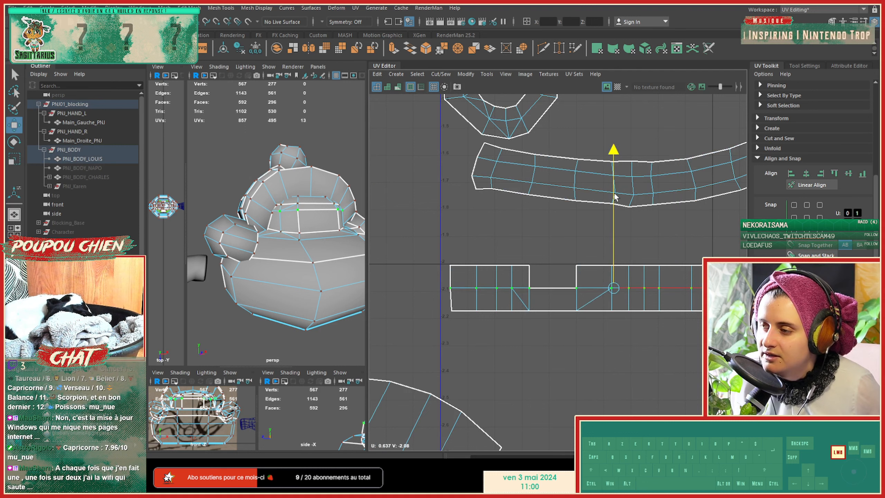
Step: Make the strip's left edge vertical by scaling its three UVs flat horizontally
{"action": "middle_click_drag", "start_coordinate": [477, 290], "coordinate": [435, 288], "text": "alt"}
{"action": "left_click_drag", "start_coordinate": [401, 241], "coordinate": [417, 327]}
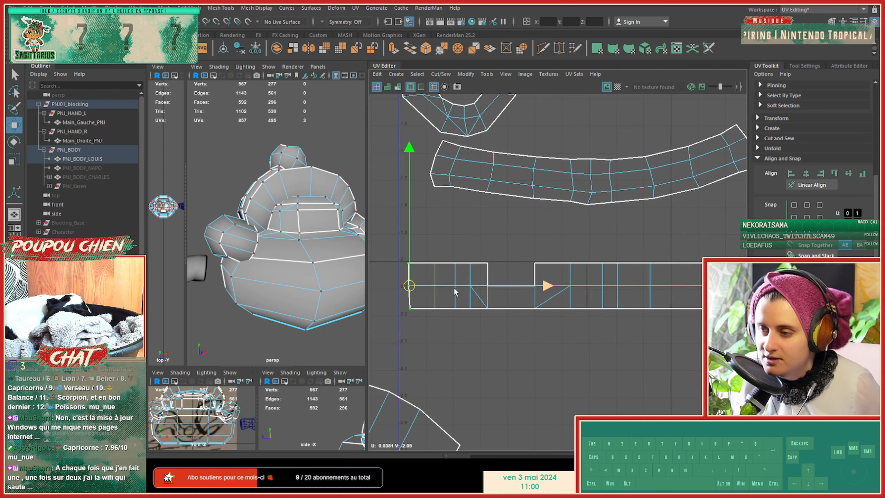
{"action": "key", "text": "r"}
{"action": "left_click_drag", "start_coordinate": [542, 287], "coordinate": [228, 324]}
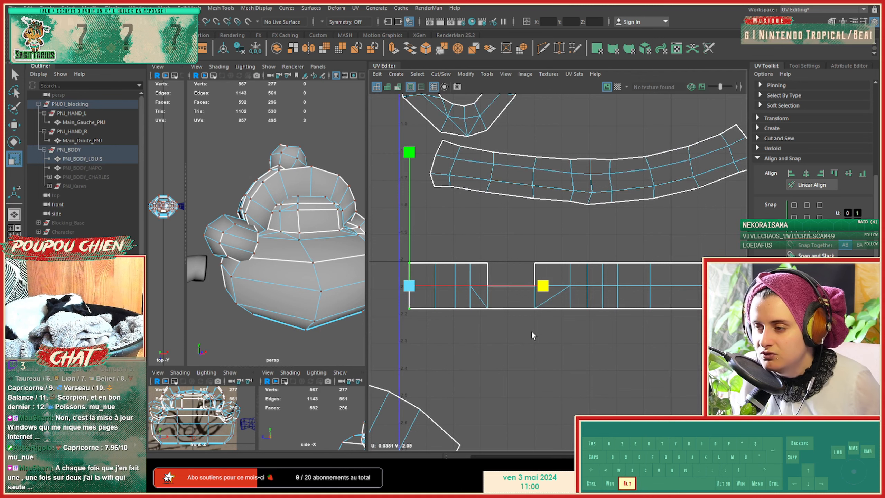
Step: Switch to UV shell selection and select the whole straightened strip
{"action": "middle_click_drag", "start_coordinate": [641, 333], "coordinate": [605, 343], "text": "alt"}
{"action": "key", "text": "w"}
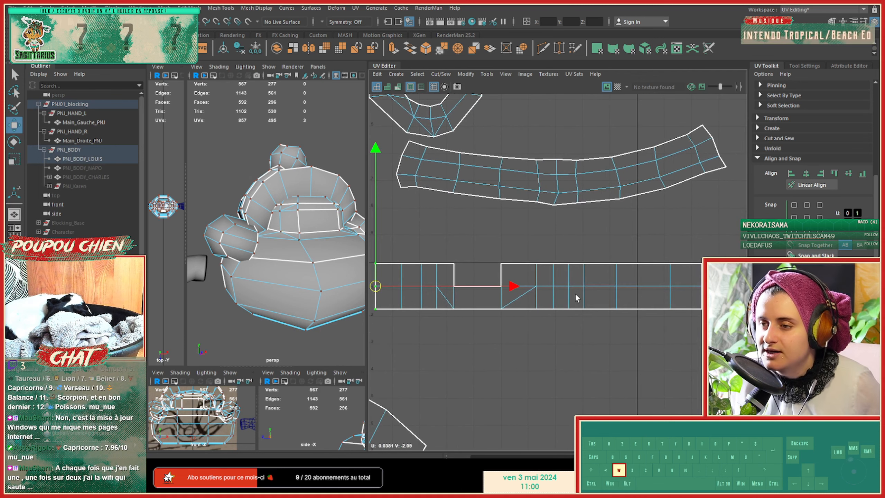
{"action": "mouse_move", "coordinate": [574, 285]}
{"action": "right_mouse_down"}
{"action": "mouse_move", "coordinate": [606, 257]}
{"action": "mouse_move", "coordinate": [565, 274]}
{"action": "right_mouse_up"}
{"action": "left_click", "coordinate": [567, 277]}
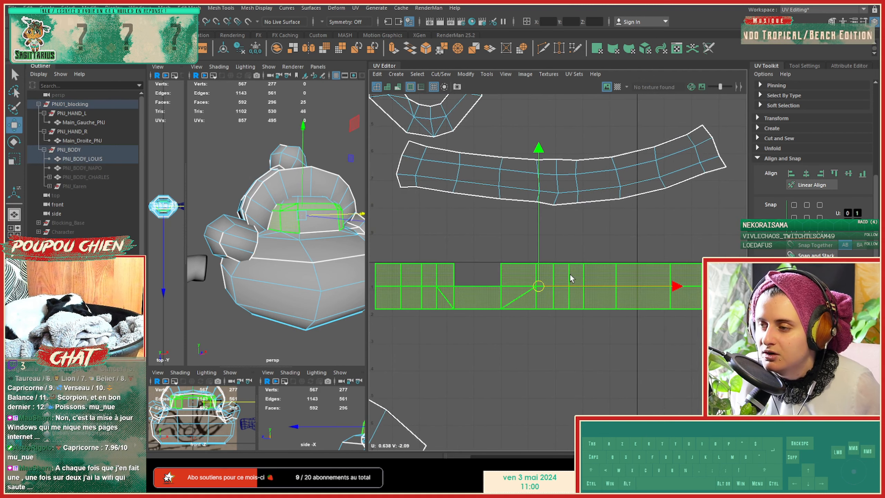
Step: Enlarge the perspective view, frame the character's body from the front, and turn on the checker map to inspect texture distortion
{"action": "left_click_drag", "start_coordinate": [366, 286], "coordinate": [533, 284]}
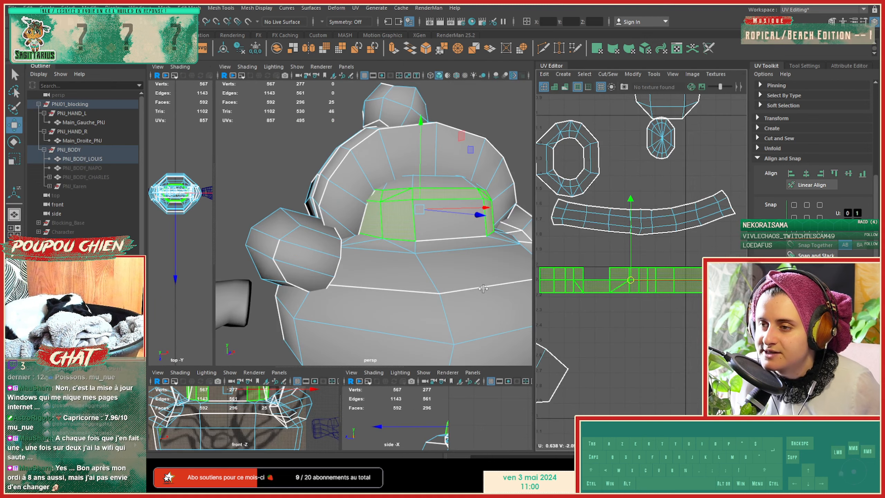
{"action": "right_click_drag", "start_coordinate": [458, 243], "coordinate": [416, 248], "text": "alt"}
{"action": "middle_click_drag", "start_coordinate": [416, 248], "coordinate": [387, 264], "text": "alt"}
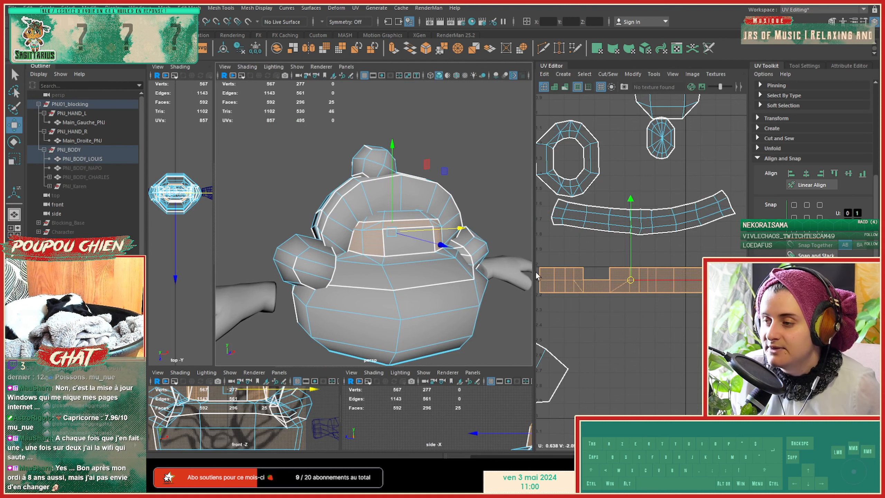
{"action": "left_click_drag", "start_coordinate": [534, 273], "coordinate": [517, 273]}
{"action": "scroll", "coordinate": [432, 259], "scroll_direction": "down", "scroll_amount": 5}
{"action": "left_click_drag", "start_coordinate": [372, 260], "coordinate": [351, 270], "text": "alt"}
{"action": "right_click_drag", "start_coordinate": [350, 270], "coordinate": [430, 257], "text": "alt"}
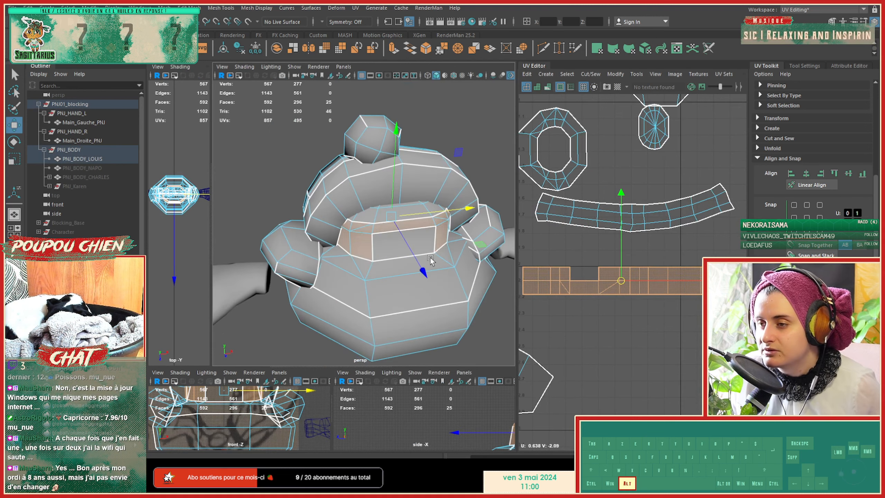
{"action": "left_click_drag", "start_coordinate": [430, 257], "coordinate": [433, 205], "text": "alt"}
{"action": "left_click", "coordinate": [616, 88]}
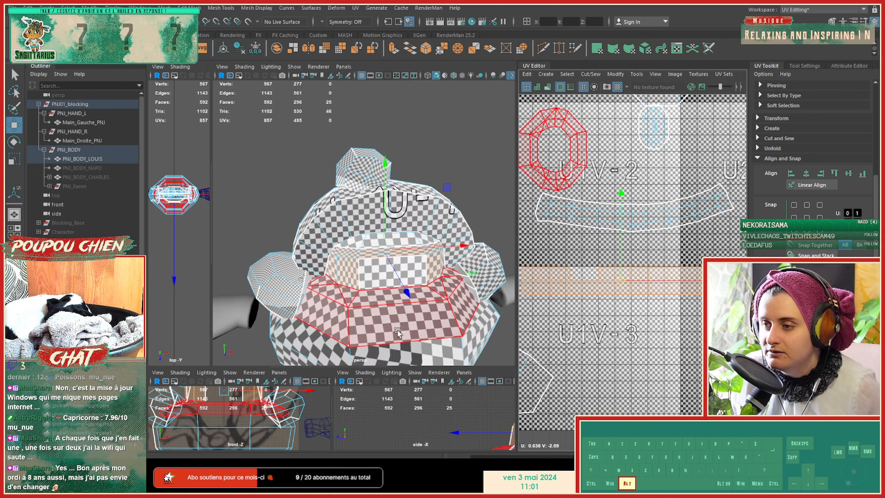
Step: Check the checker map's distortion on the head, the notched face strip and the lower body from several angles
{"action": "left_click_drag", "start_coordinate": [397, 330], "coordinate": [376, 328], "text": "alt"}
{"action": "right_click_drag", "start_coordinate": [643, 278], "coordinate": [507, 290]}
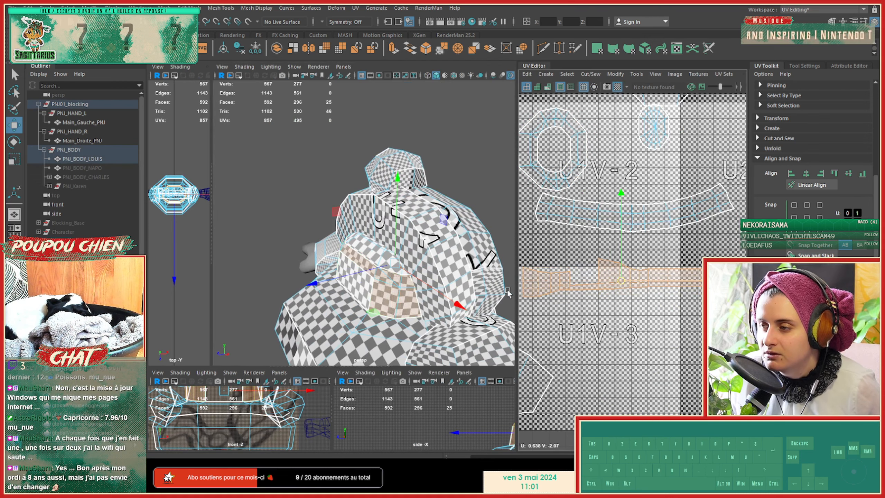
{"action": "key", "text": "ctrl"}
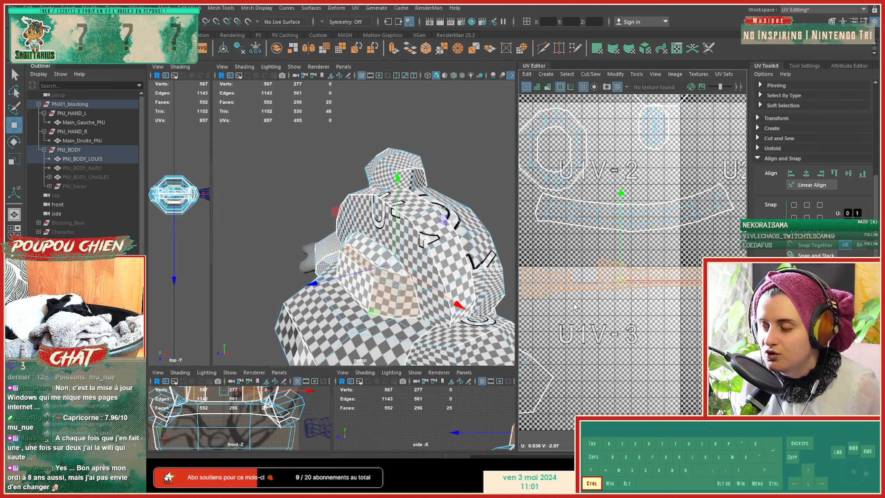
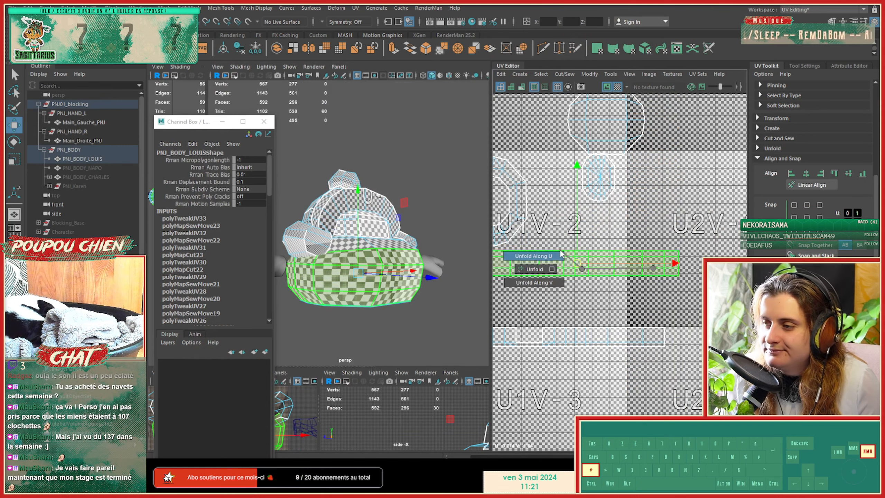
{"action": "mouse_move", "coordinate": [451, 254]}
{"action": "left_mouse_down", "text": "alt"}
{"action": "mouse_move", "coordinate": [273, 246]}
{"action": "mouse_move", "coordinate": [450, 267]}
{"action": "left_mouse_up", "text": "alt"}
{"action": "key", "text": "f"}
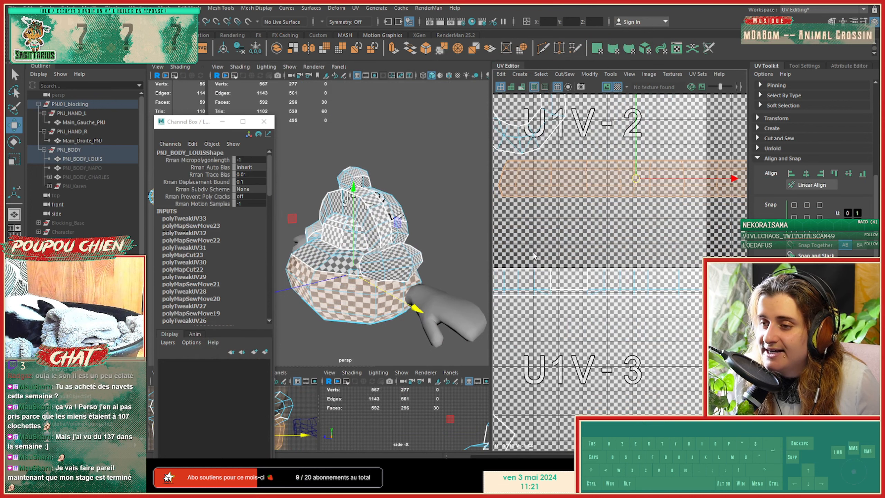
{"action": "left_click", "coordinate": [531, 278]}
{"action": "left_click_drag", "start_coordinate": [373, 260], "coordinate": [390, 277], "text": "alt"}
{"action": "scroll", "coordinate": [435, 284], "scroll_direction": "up", "scroll_amount": 5, "text": "alt"}
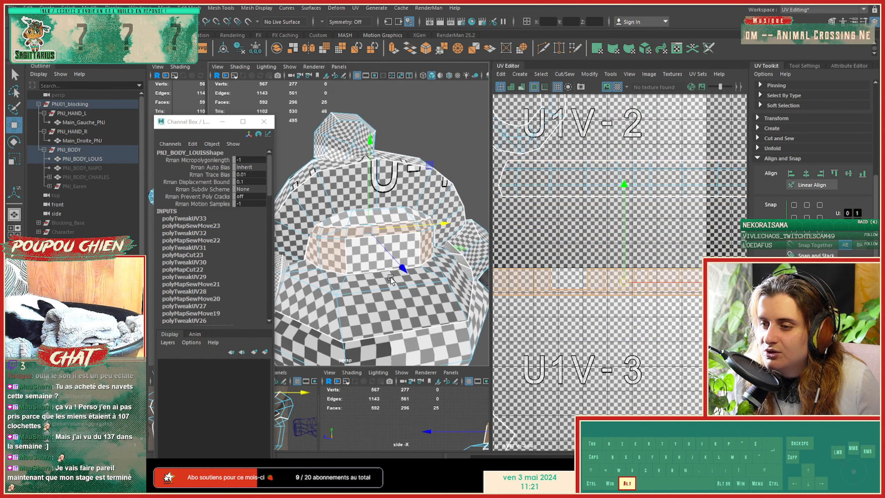
Step: Select the ring-shaped UV shell of the body below the face, unfold it and move it slightly up
{"action": "left_click", "coordinate": [377, 301]}
{"action": "right_click_drag", "start_coordinate": [377, 301], "coordinate": [379, 275], "text": "alt"}
{"action": "right_click_drag", "start_coordinate": [522, 237], "coordinate": [463, 232], "text": "alt"}
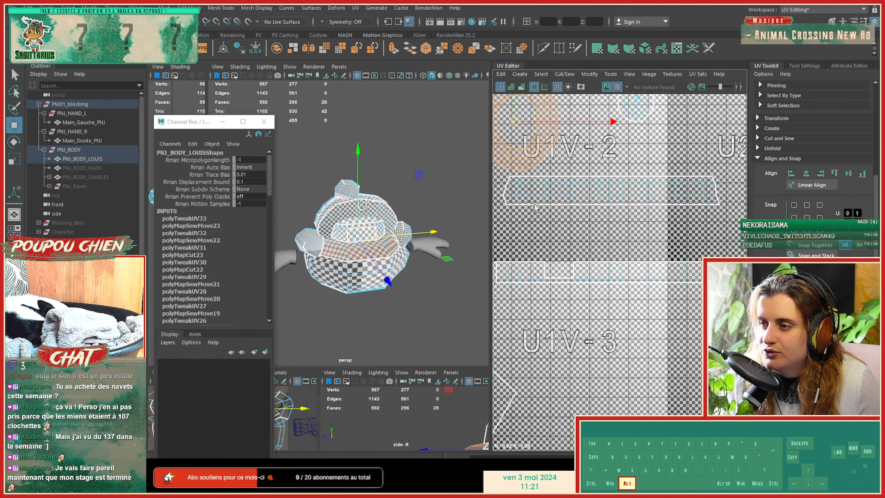
{"action": "middle_click_drag", "start_coordinate": [535, 206], "coordinate": [591, 314], "text": "alt"}
{"action": "right_click_drag", "start_coordinate": [571, 228], "coordinate": [455, 229], "text": "shift"}
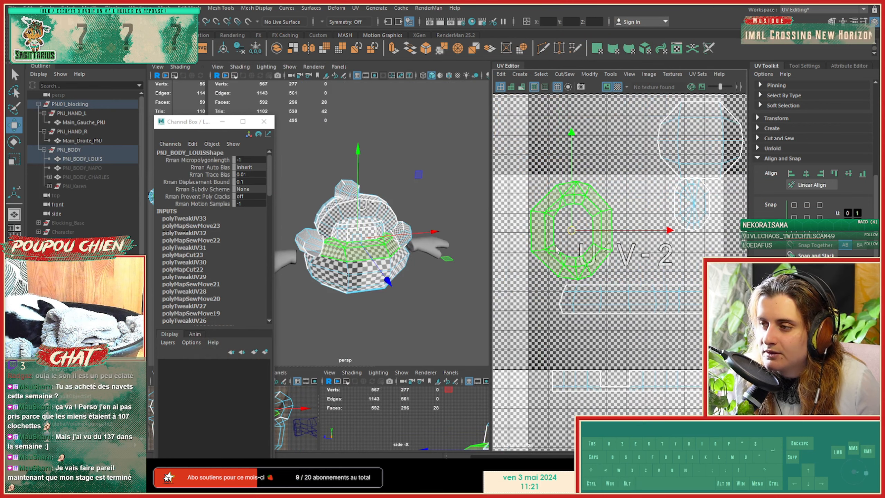
{"action": "key", "text": "w"}
{"action": "left_click_drag", "start_coordinate": [571, 230], "coordinate": [579, 211]}
{"action": "middle_click_drag", "start_coordinate": [400, 214], "coordinate": [397, 247], "text": "alt"}
{"action": "right_click_drag", "start_coordinate": [397, 247], "coordinate": [437, 245], "text": "alt"}
{"action": "middle_click_drag", "start_coordinate": [437, 245], "coordinate": [437, 213], "text": "alt"}
{"action": "left_click_drag", "start_coordinate": [436, 213], "coordinate": [335, 233], "text": "alt"}
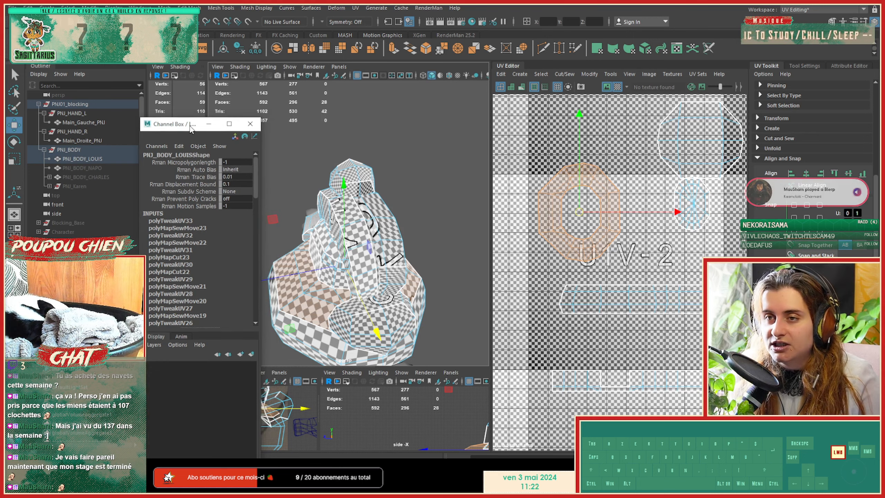
Step: Dock the floating Channel Box / Layer Editor next to the Attribute Editor and bring the UV Toolkit back to the front
{"action": "left_click_drag", "start_coordinate": [209, 125], "coordinate": [800, 68]}
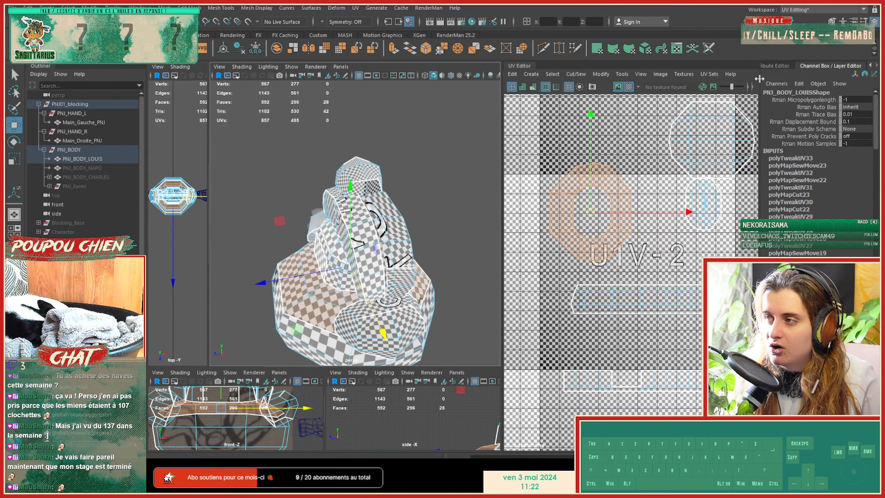
{"action": "left_click", "coordinate": [774, 65]}
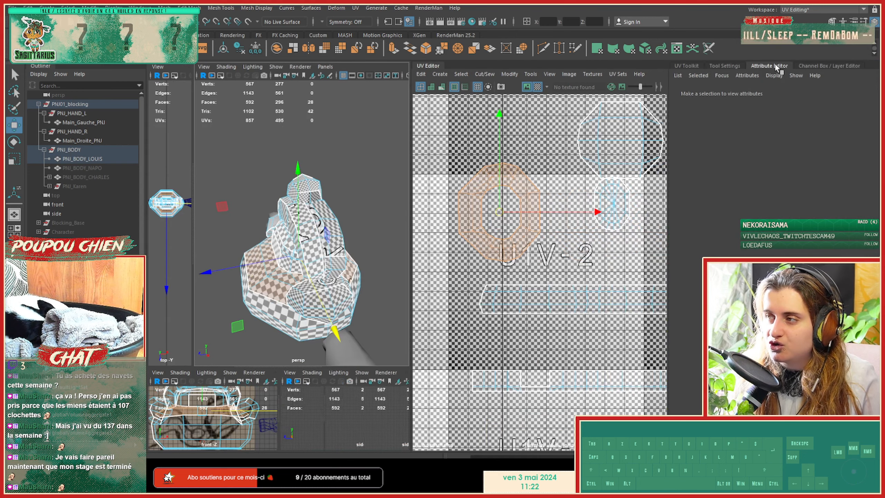
{"action": "left_click", "coordinate": [687, 65]}
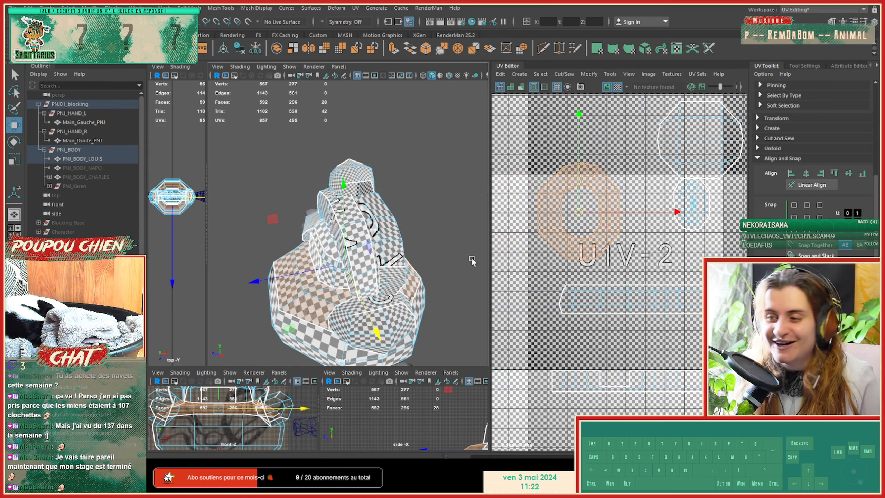
Step: Widen the perspective view and inspect the checker map on the character from the side and front
{"action": "left_click_drag", "start_coordinate": [487, 251], "coordinate": [540, 250]}
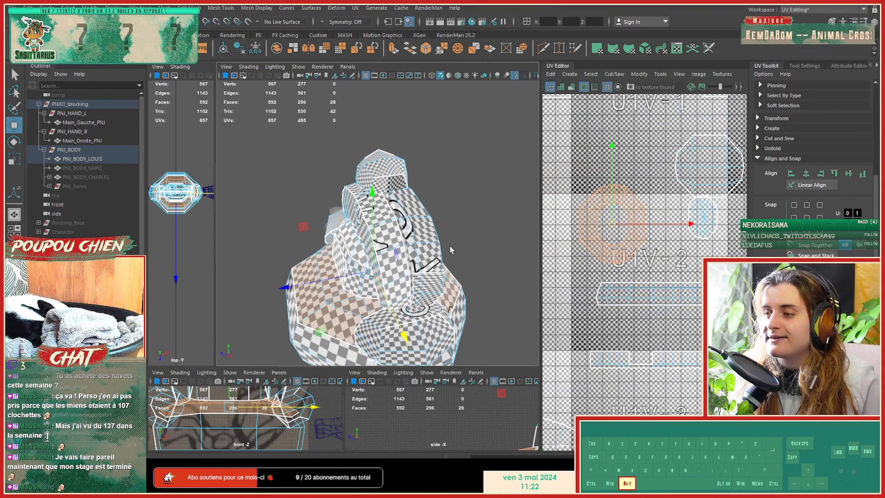
{"action": "right_click_drag", "start_coordinate": [404, 250], "coordinate": [379, 253], "text": "alt"}
{"action": "left_click_drag", "start_coordinate": [379, 253], "coordinate": [470, 266], "text": "alt"}
{"action": "right_click_drag", "start_coordinate": [471, 266], "coordinate": [388, 284], "text": "alt"}
{"action": "left_click_drag", "start_coordinate": [387, 284], "coordinate": [522, 223], "text": "alt"}
{"action": "middle_click_drag", "start_coordinate": [589, 284], "coordinate": [546, 281], "text": "alt"}
Step: Enlarge the UV Editor, switch to UV shell selection and select all shells in the U-1V-1 tile
{"action": "left_click_drag", "start_coordinate": [542, 275], "coordinate": [289, 275]}
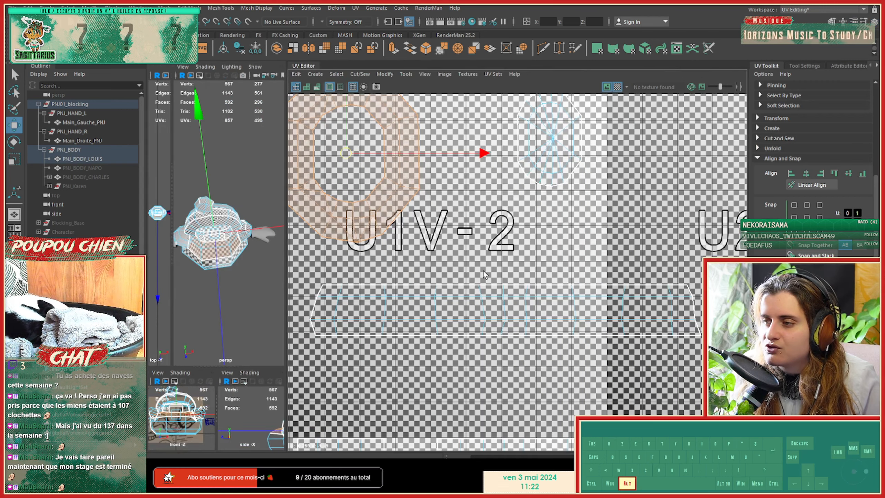
{"action": "right_click_drag", "start_coordinate": [630, 270], "coordinate": [592, 270], "text": "alt"}
{"action": "middle_click_drag", "start_coordinate": [589, 269], "coordinate": [497, 267], "text": "alt"}
{"action": "right_click_drag", "start_coordinate": [480, 252], "coordinate": [432, 240]}
{"action": "left_click_drag", "start_coordinate": [390, 144], "coordinate": [442, 227]}
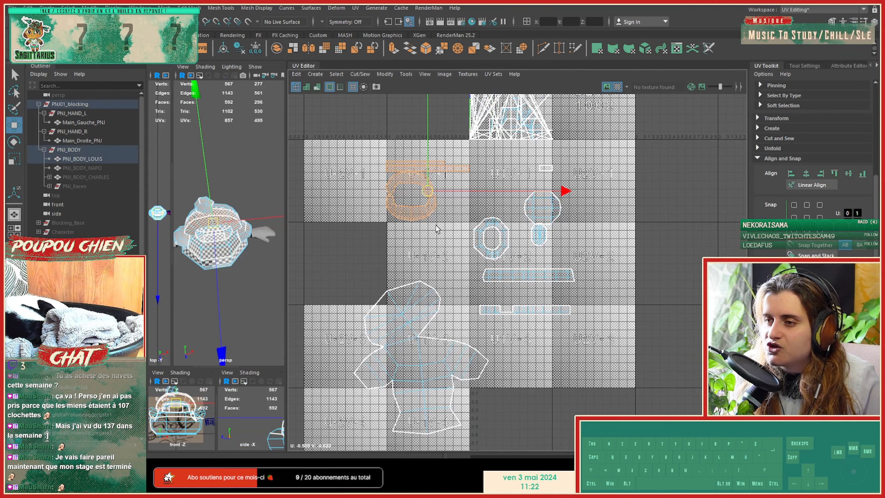
Step: Add the ring, the octagonal and oval shells, the tapered strip and the notched strip to the selection
{"action": "left_click", "coordinate": [498, 238], "text": "ctrl+shift"}
{"action": "scroll", "coordinate": [501, 255], "scroll_direction": "up", "scroll_amount": 10}
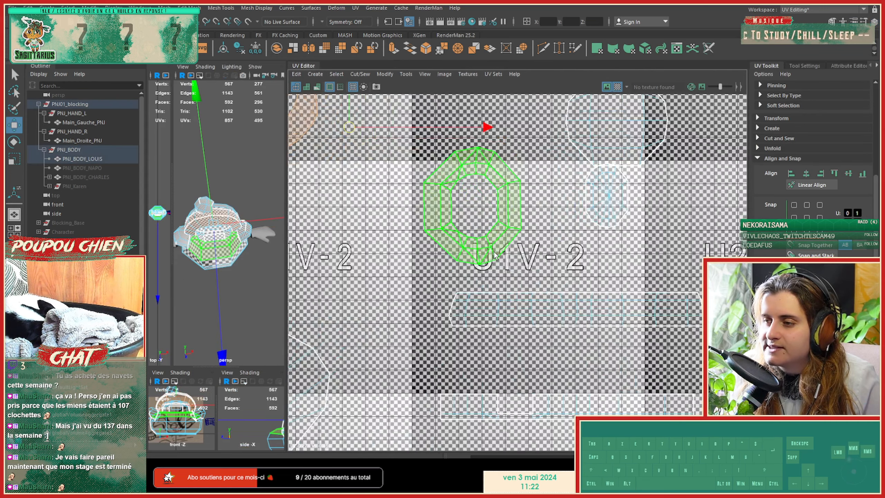
{"action": "scroll", "coordinate": [482, 257], "scroll_direction": "down", "scroll_amount": 8}
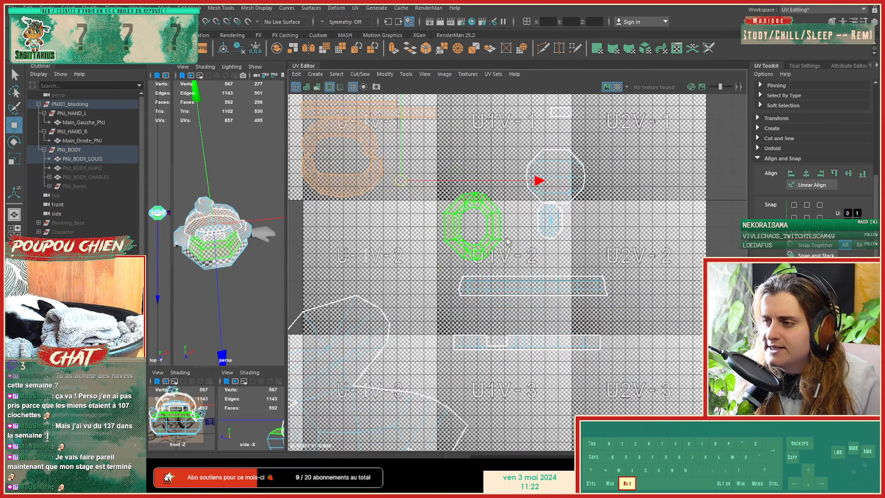
{"action": "middle_click_drag", "start_coordinate": [537, 178], "coordinate": [496, 200], "text": "alt"}
{"action": "left_click", "coordinate": [512, 209], "text": "ctrl+shift"}
{"action": "left_click", "coordinate": [508, 244], "text": "ctrl+shift"}
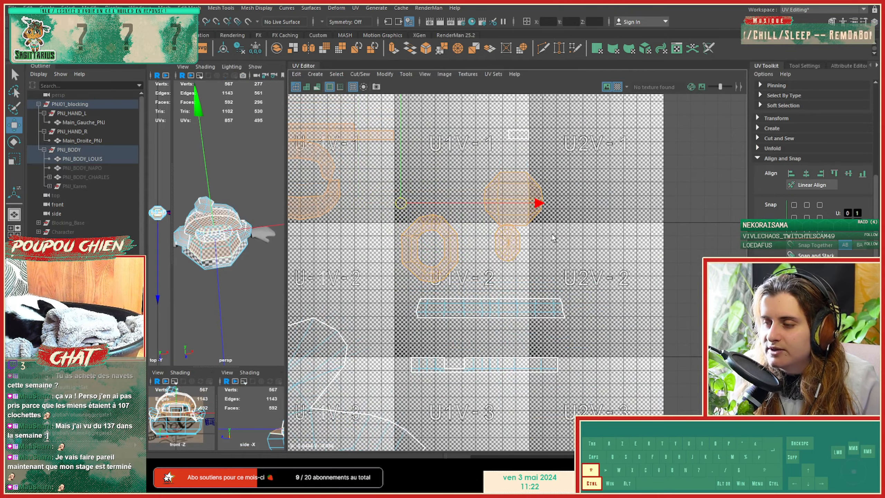
{"action": "left_click", "coordinate": [466, 308], "text": "ctrl+shift"}
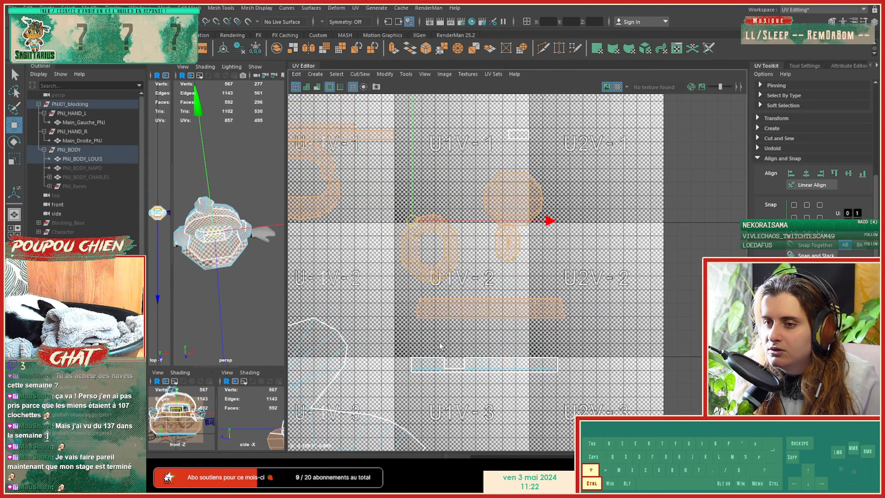
{"action": "left_click", "coordinate": [438, 364], "text": "ctrl+shift"}
Step: Add the large irregular silhouette-shaped shell and the inverted-T shell to the selection
{"action": "middle_click_drag", "start_coordinate": [365, 376], "coordinate": [450, 323], "text": "alt"}
{"action": "left_click", "coordinate": [450, 323], "text": "ctrl+shift"}
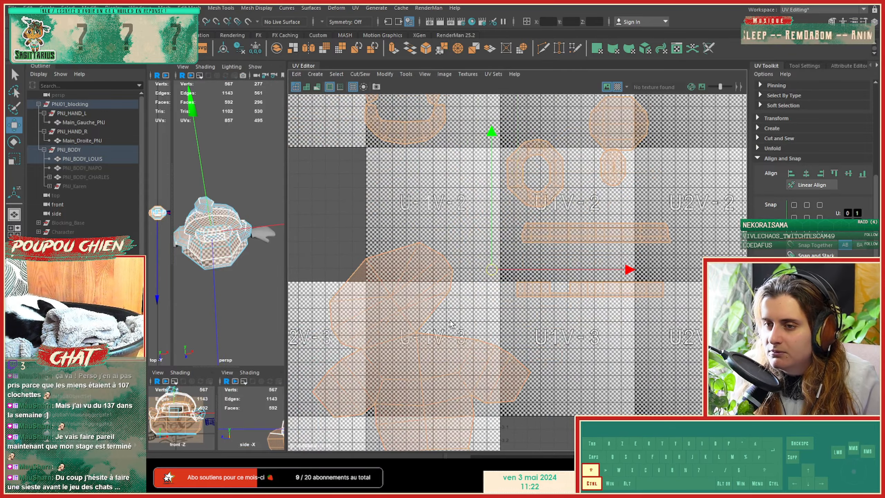
{"action": "middle_click_drag", "start_coordinate": [525, 245], "coordinate": [535, 325], "text": "alt"}
{"action": "right_click_drag", "start_coordinate": [535, 326], "coordinate": [435, 258], "text": "alt"}
{"action": "middle_click_drag", "start_coordinate": [515, 232], "coordinate": [477, 287], "text": "alt"}
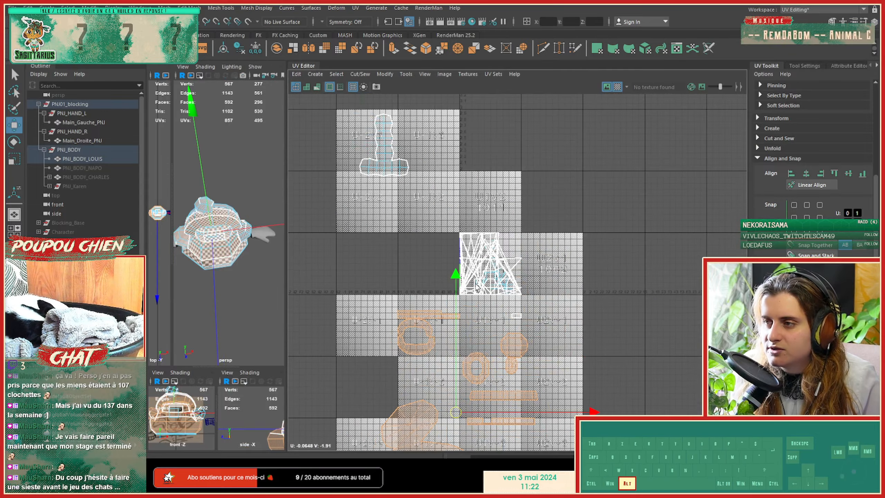
{"action": "left_click", "coordinate": [369, 150], "text": "ctrl+shift"}
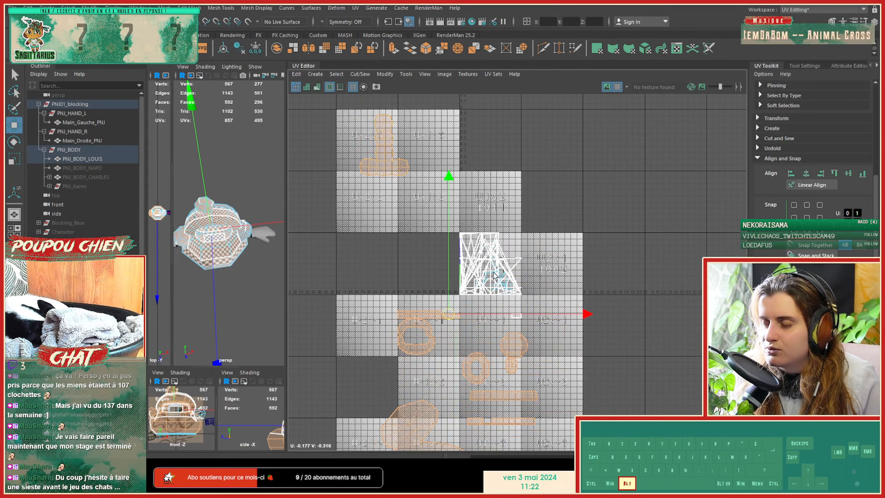
Step: Lay out the selected shells together, move the layout down into the U1V-1 tile and clear the selection
{"action": "right_click_drag", "start_coordinate": [494, 276], "coordinate": [616, 317], "text": "alt"}
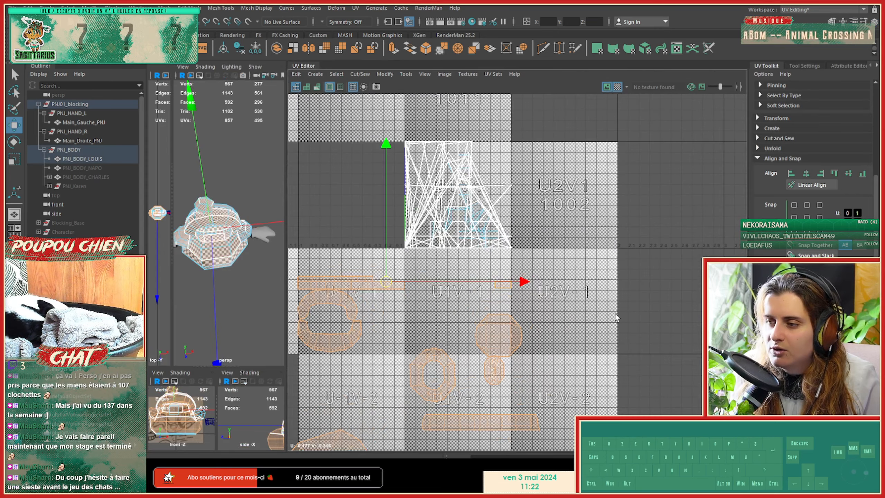
{"action": "key", "text": "ctrl+l"}
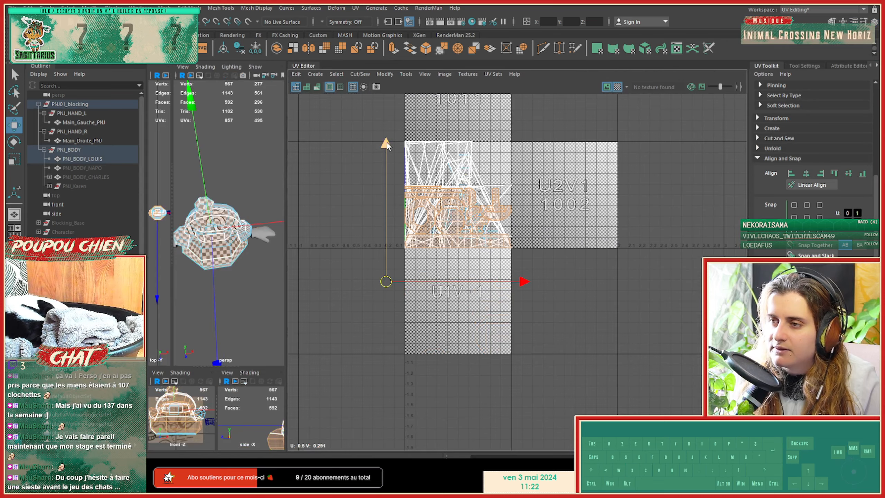
{"action": "left_click_drag", "start_coordinate": [388, 143], "coordinate": [386, 237]}
{"action": "right_click_drag", "start_coordinate": [388, 289], "coordinate": [505, 324], "text": "alt"}
{"action": "middle_click_drag", "start_coordinate": [523, 335], "coordinate": [355, 273], "text": "alt"}
{"action": "right_click_drag", "start_coordinate": [355, 273], "coordinate": [392, 271], "text": "alt"}
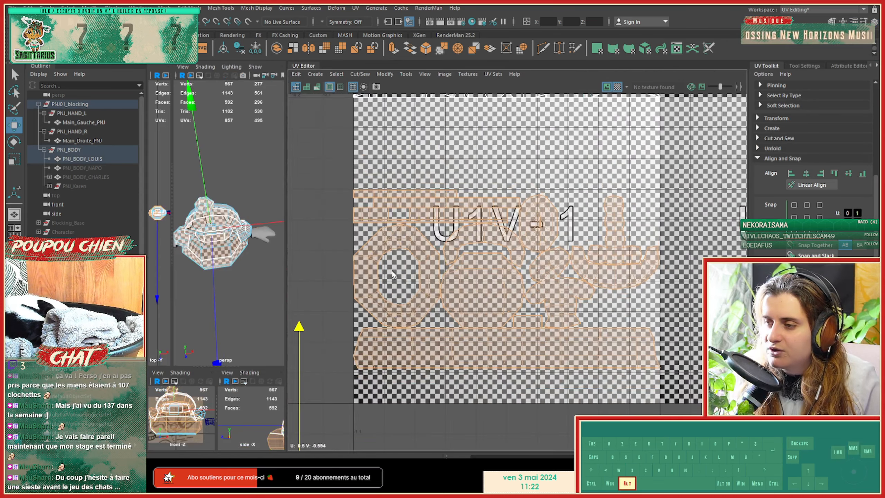
{"action": "middle_click_drag", "start_coordinate": [392, 273], "coordinate": [398, 281], "text": "alt"}
{"action": "left_click", "coordinate": [326, 191]}
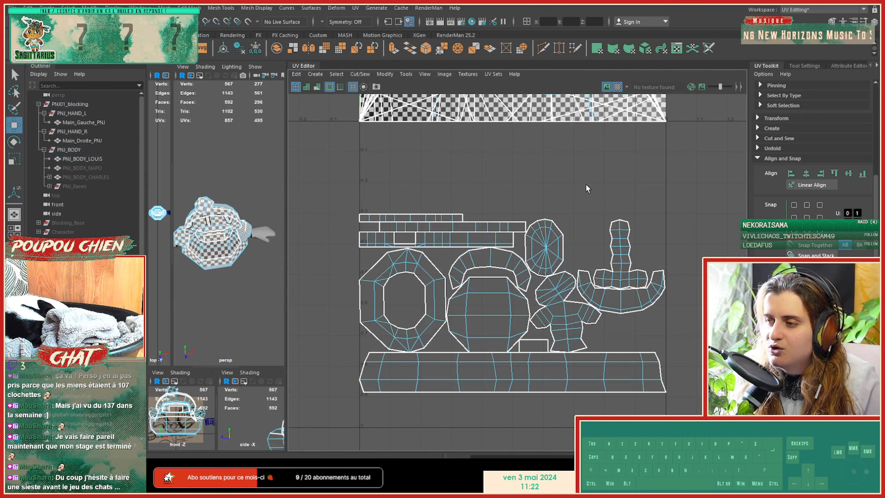
{"action": "middle_click_drag", "start_coordinate": [599, 196], "coordinate": [586, 232], "text": "alt"}
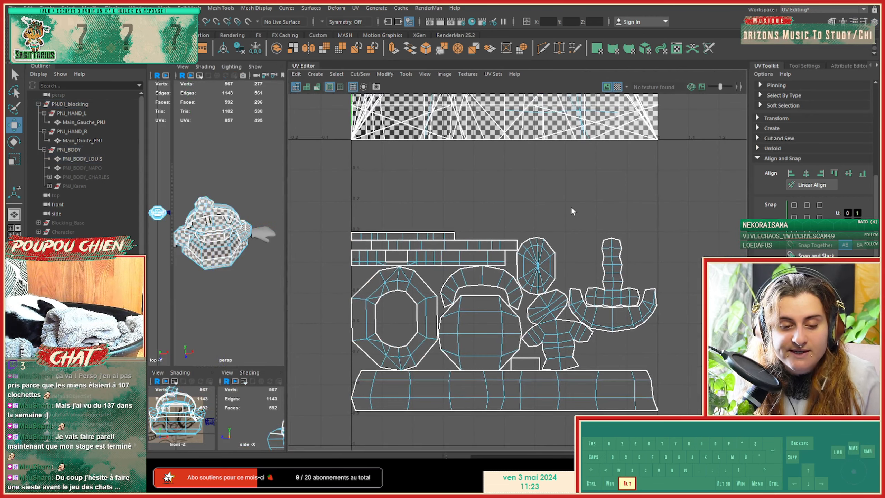
{"action": "middle_click_drag", "start_coordinate": [571, 210], "coordinate": [524, 266], "text": "alt"}
Step: Select tangled leftover shells in the 1001 tile to identify which parts of the character they belong to
{"action": "left_click", "coordinate": [538, 217]}
{"action": "middle_click_drag", "start_coordinate": [537, 217], "coordinate": [526, 349], "text": "alt"}
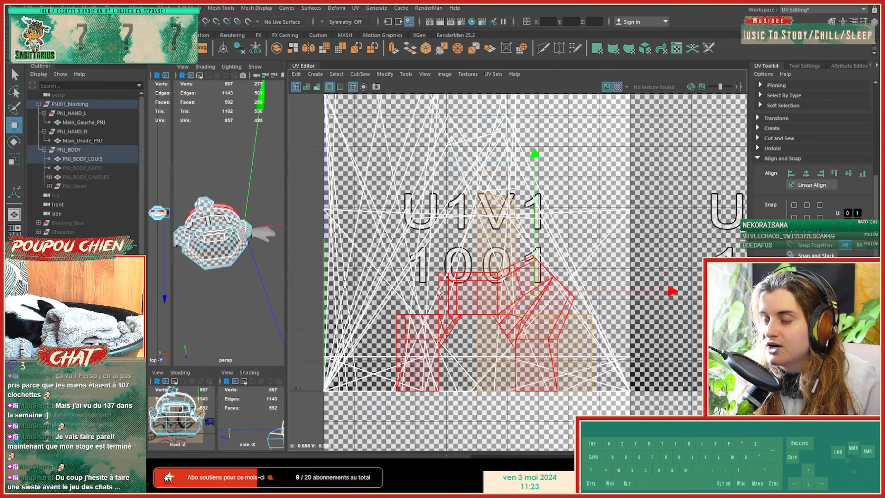
{"action": "scroll", "coordinate": [437, 289], "scroll_direction": "down", "scroll_amount": 2, "text": "alt"}
{"action": "left_click_drag", "start_coordinate": [363, 120], "coordinate": [372, 147]}
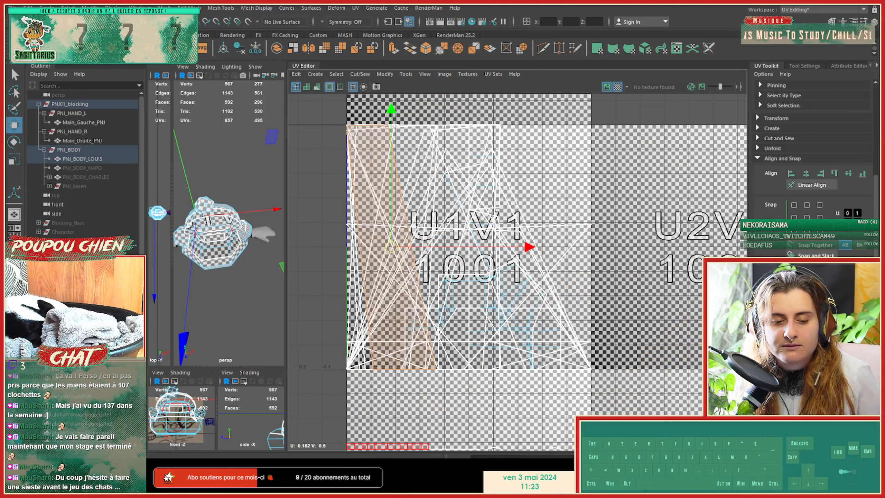
{"action": "left_click", "coordinate": [602, 167]}
{"action": "left_click", "coordinate": [205, 216]}
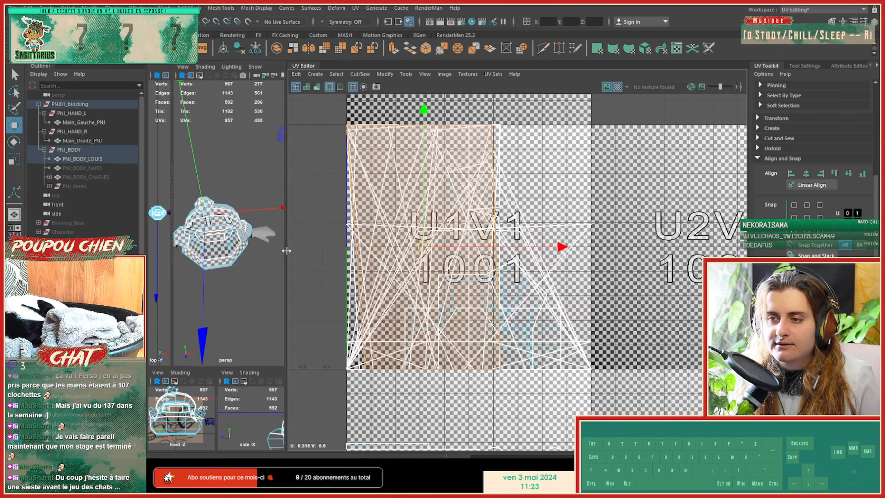
Step: Maximize the perspective view beside the UV Editor and inspect the stretched checker faces at the back of the head
{"action": "left_click_drag", "start_coordinate": [286, 251], "coordinate": [518, 252]}
{"action": "key", "text": "space"}
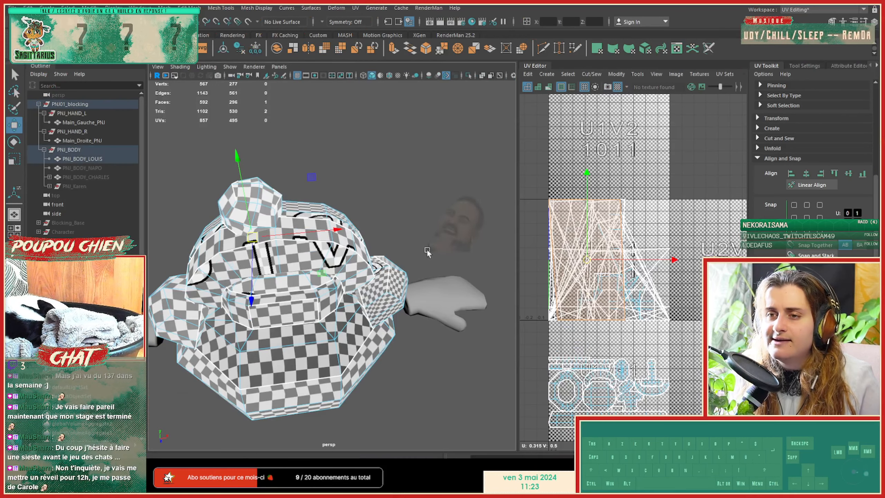
{"action": "left_click_drag", "start_coordinate": [517, 226], "coordinate": [416, 224]}
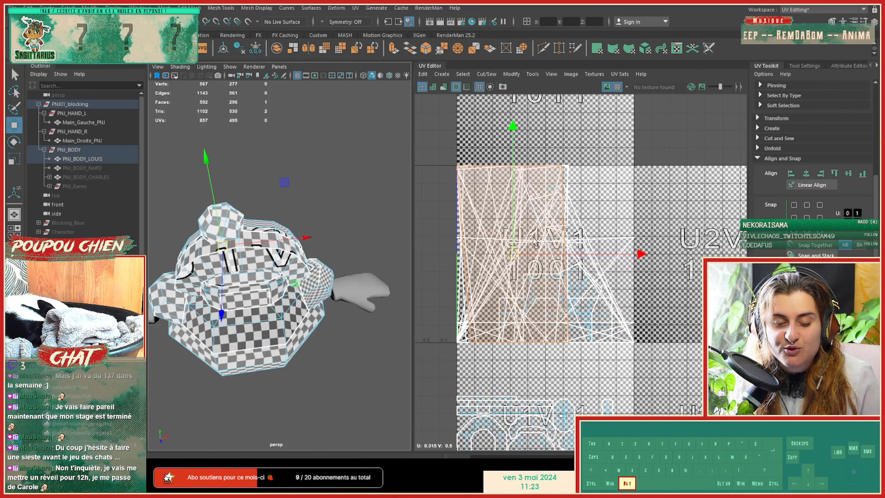
{"action": "middle_click_drag", "start_coordinate": [532, 241], "coordinate": [566, 186], "text": "alt"}
{"action": "left_click_drag", "start_coordinate": [349, 276], "coordinate": [223, 258], "text": "alt"}
{"action": "right_click_drag", "start_coordinate": [222, 262], "coordinate": [281, 269], "text": "alt"}
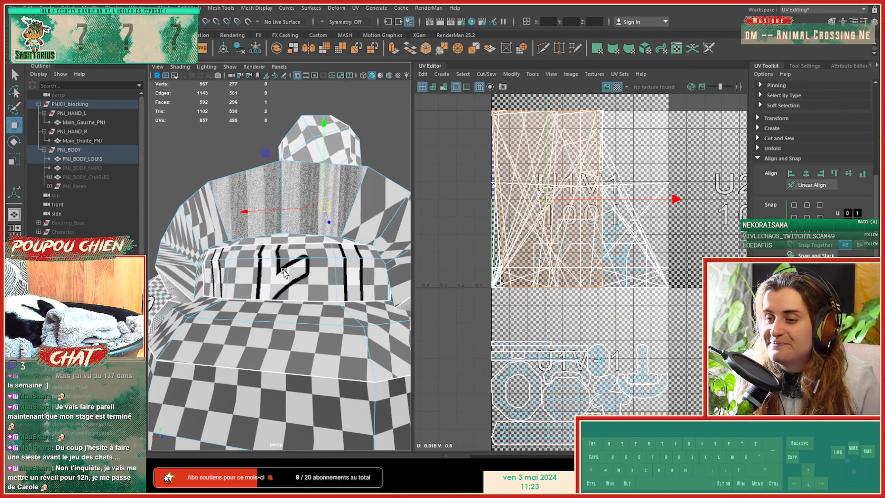
Step: Select the UV shell of the band below the stretched faces at the back of the head
{"action": "left_click", "coordinate": [281, 269]}
{"action": "key", "text": "w"}
{"action": "key", "text": "w"}
{"action": "scroll", "coordinate": [539, 358], "scroll_direction": "up", "scroll_amount": 3}
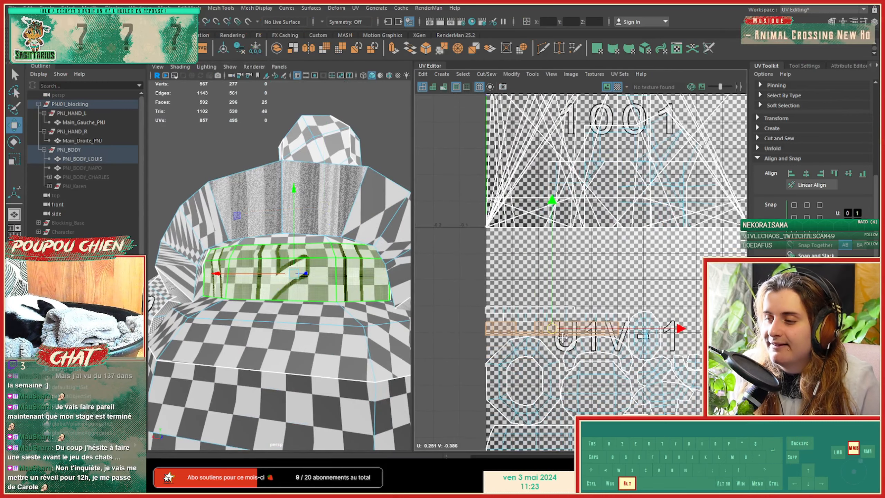
Step: Try to rotate the selected band's shell in the UV Editor
{"action": "key", "text": "e"}
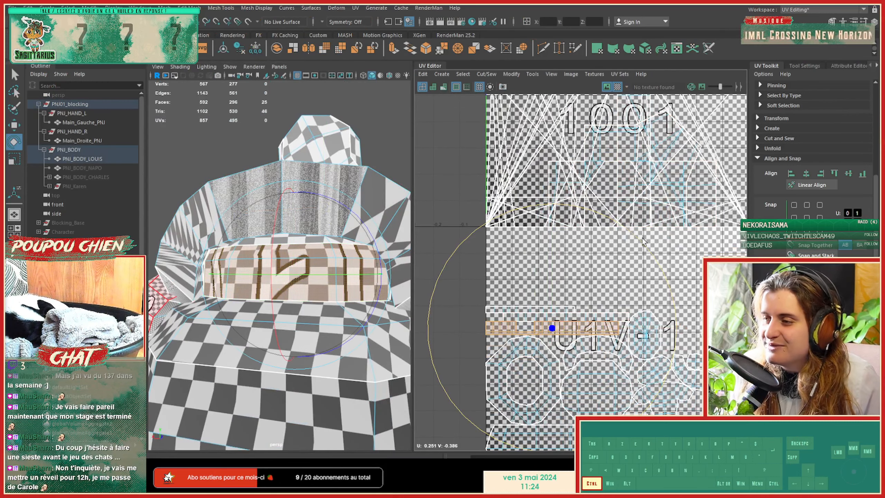
{"action": "left_click_drag", "start_coordinate": [645, 244], "coordinate": [656, 356], "text": "ctrl"}
{"action": "key", "text": "ctrl+z"}
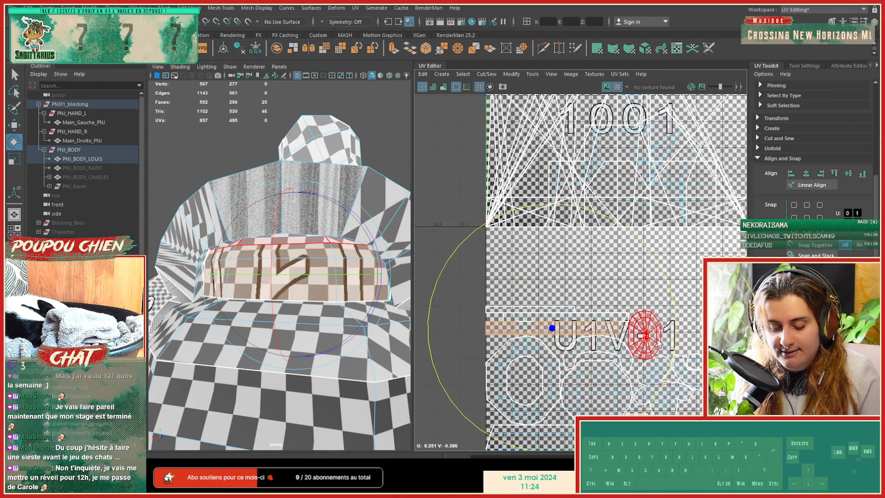
Step: Rotate the selected band's UV shell in snapped increments and inspect the band's checker pattern on the head
{"action": "key", "text": "j"}
{"action": "left_click_drag", "start_coordinate": [660, 270], "coordinate": [467, 363]}
{"action": "right_click_drag", "start_coordinate": [530, 342], "coordinate": [679, 366], "text": "alt"}
{"action": "middle_click_drag", "start_coordinate": [681, 370], "coordinate": [654, 321], "text": "alt"}
{"action": "left_click_drag", "start_coordinate": [279, 314], "coordinate": [278, 209], "text": "alt"}
Step: Try to move the band's UV shell to another spot in the U1V-1 tile
{"action": "left_click", "coordinate": [503, 234]}
{"action": "key", "text": "w"}
{"action": "left_click_drag", "start_coordinate": [503, 234], "coordinate": [562, 268]}
{"action": "key", "text": "ctrl+z"}
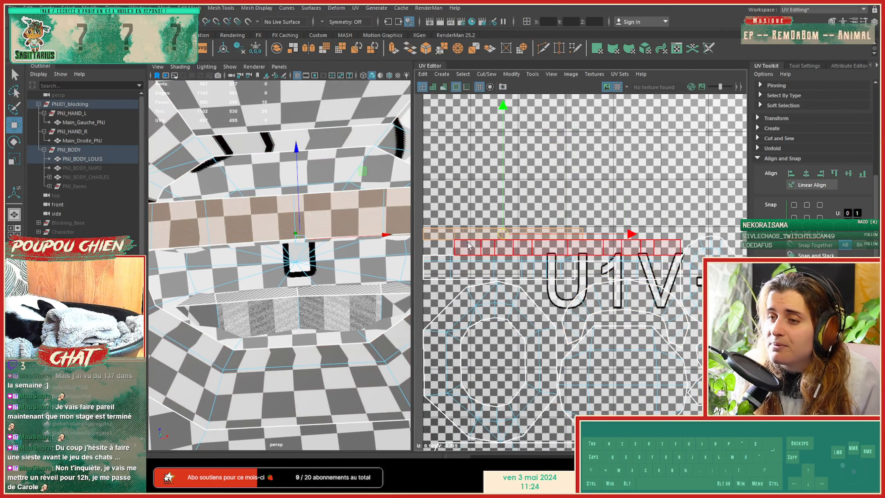
Step: Scale the band's UV shell down uniformly and reposition it slightly in the U1V-1 tile
{"action": "key", "text": "r"}
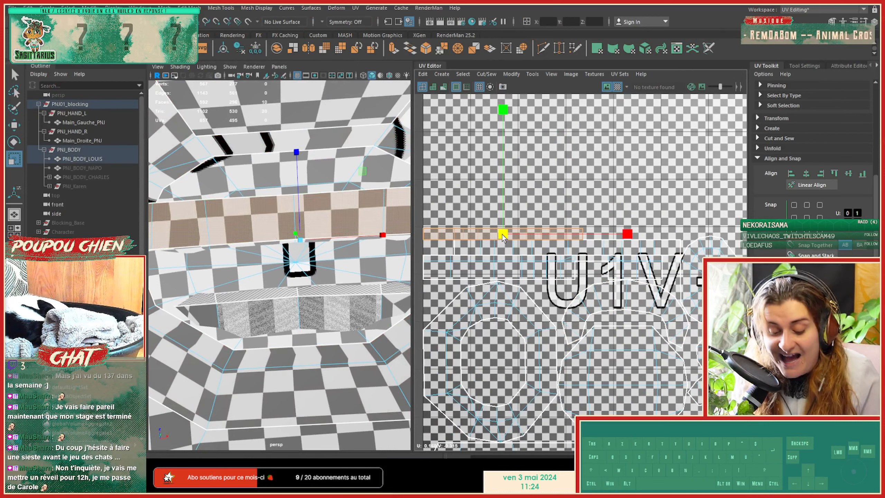
{"action": "left_click_drag", "start_coordinate": [502, 234], "coordinate": [420, 241]}
{"action": "key", "text": "w"}
{"action": "mouse_move", "coordinate": [496, 237]}
{"action": "left_mouse_down"}
{"action": "mouse_move", "coordinate": [472, 242]}
{"action": "mouse_move", "coordinate": [480, 238]}
{"action": "left_mouse_up"}
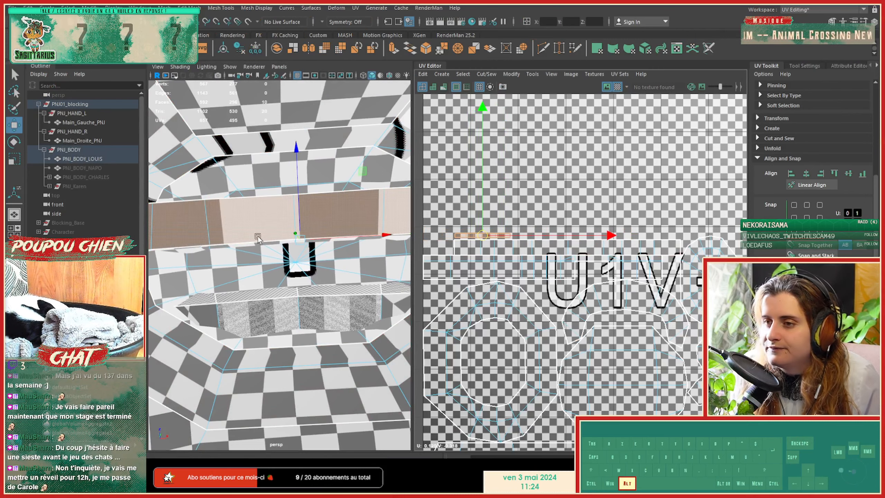
Step: Select the neighbouring strip shells one by one to identify which parts of the body they cover
{"action": "left_click_drag", "start_coordinate": [258, 238], "coordinate": [271, 257], "text": "alt"}
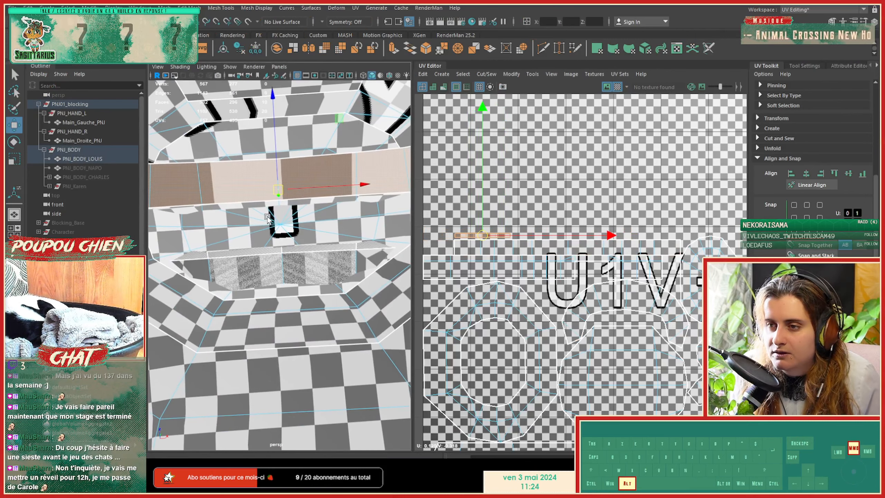
{"action": "left_click", "coordinate": [271, 257]}
{"action": "left_click", "coordinate": [577, 267]}
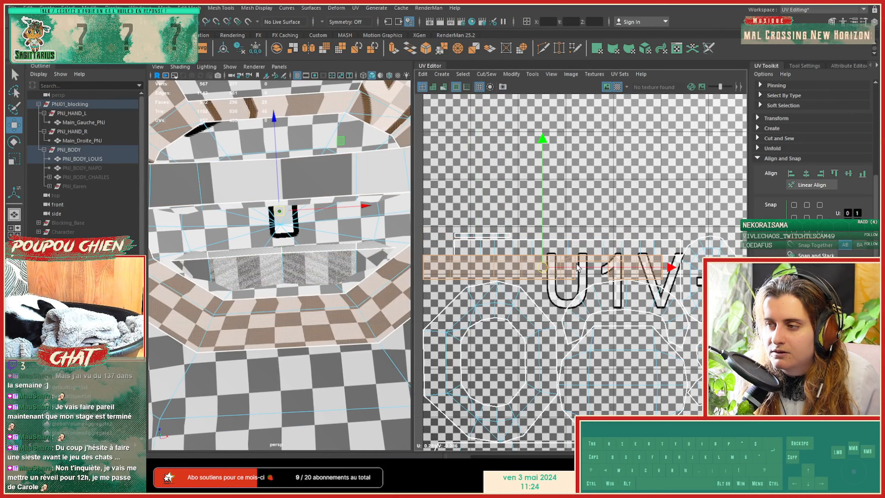
{"action": "middle_click_drag", "start_coordinate": [261, 260], "coordinate": [254, 228], "text": "alt"}
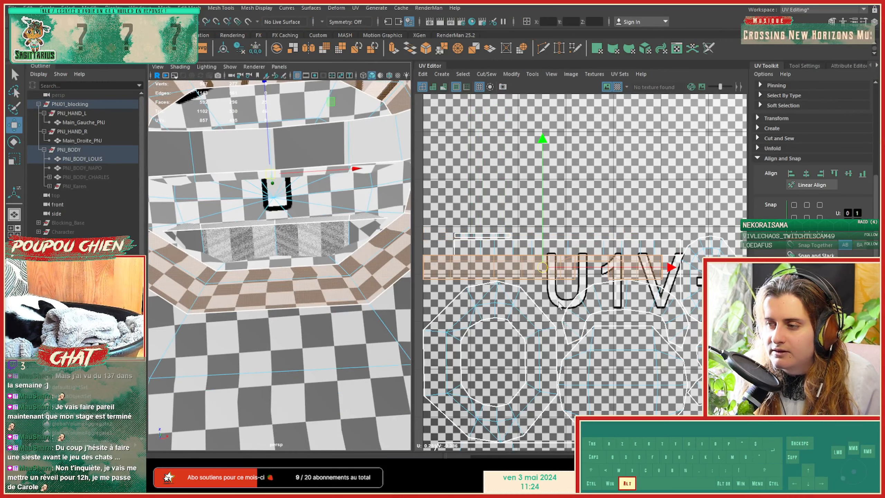
{"action": "left_click", "coordinate": [537, 317]}
{"action": "right_click_drag", "start_coordinate": [350, 267], "coordinate": [251, 279], "text": "alt"}
{"action": "left_click_drag", "start_coordinate": [251, 279], "coordinate": [148, 258], "text": "alt"}
Step: Move the round UV shell of the body's underside upward, over the strip shells
{"action": "left_click", "coordinate": [622, 384]}
{"action": "left_click_drag", "start_coordinate": [622, 384], "coordinate": [626, 298]}
{"action": "middle_click_drag", "start_coordinate": [626, 297], "coordinate": [525, 226], "text": "alt"}
{"action": "right_click_drag", "start_coordinate": [296, 265], "coordinate": [212, 268], "text": "alt"}
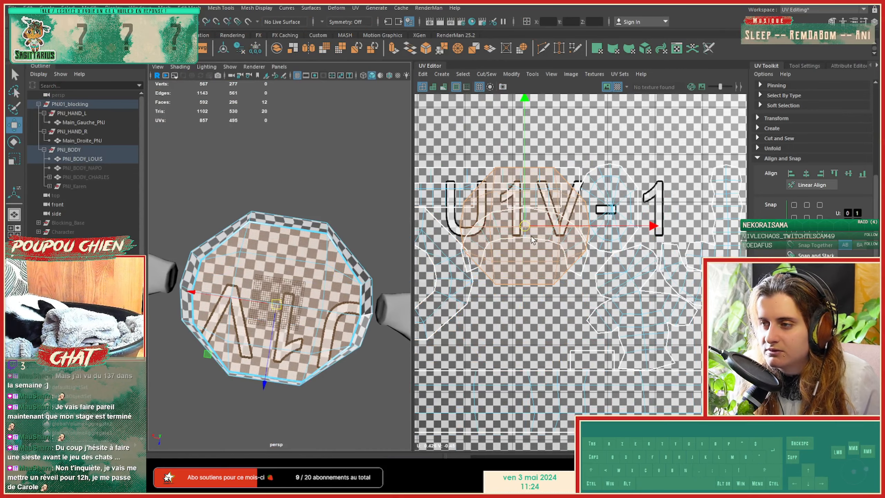
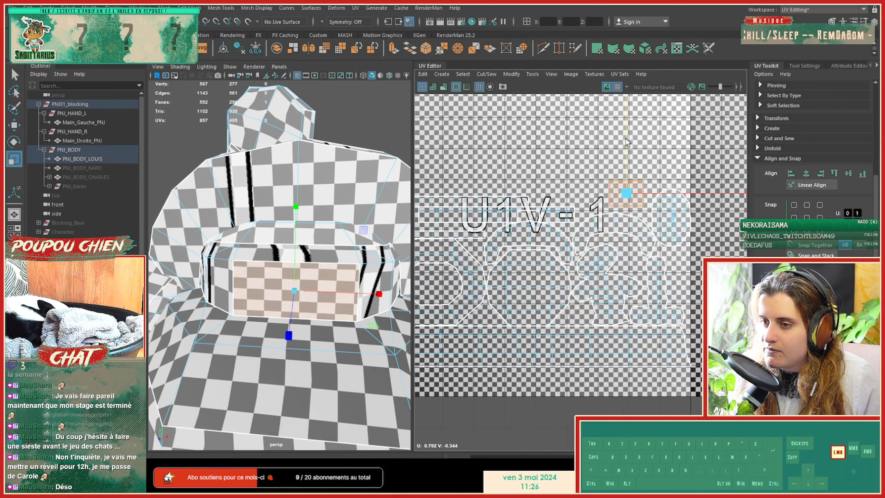
Step: Move the UV shell of the rectangular face at the back of the head into empty space in the U1V-1 tile
{"action": "key", "text": "w"}
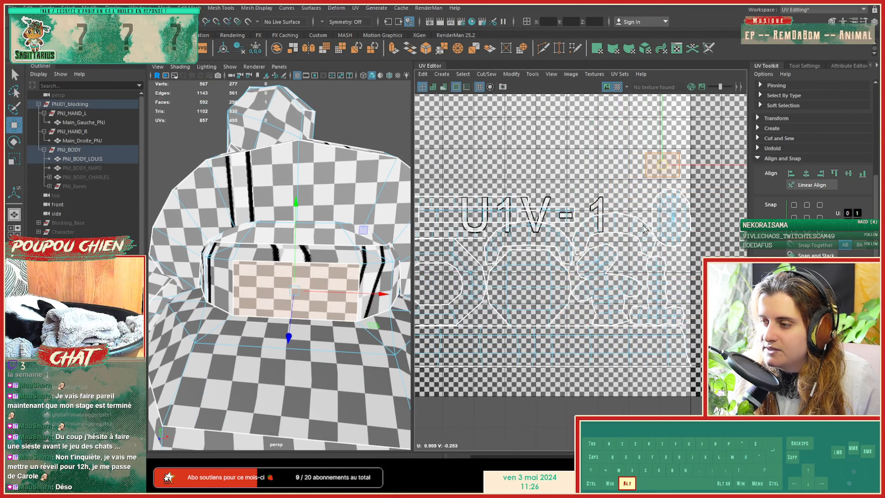
{"action": "middle_click_drag", "start_coordinate": [624, 280], "coordinate": [611, 377], "text": "alt"}
{"action": "left_click_drag", "start_coordinate": [648, 260], "coordinate": [754, 211]}
Step: Enlarge the rectangular face's UV shell and stretch it vertically into a nearly square shape
{"action": "key", "text": "r"}
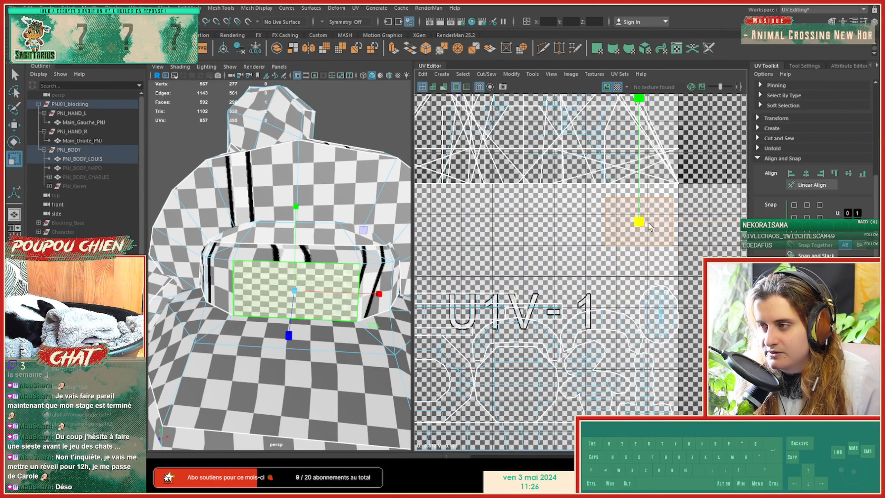
{"action": "mouse_move", "coordinate": [636, 220]}
{"action": "left_mouse_down"}
{"action": "mouse_move", "coordinate": [662, 217]}
{"action": "mouse_move", "coordinate": [640, 223]}
{"action": "mouse_move", "coordinate": [633, 216]}
{"action": "mouse_move", "coordinate": [654, 212]}
{"action": "mouse_move", "coordinate": [633, 213]}
{"action": "left_mouse_up"}
{"action": "key", "text": "w"}
{"action": "key", "text": "r"}
{"action": "key", "text": "w"}
{"action": "key", "text": "r"}
{"action": "left_click_drag", "start_coordinate": [632, 152], "coordinate": [629, 111]}
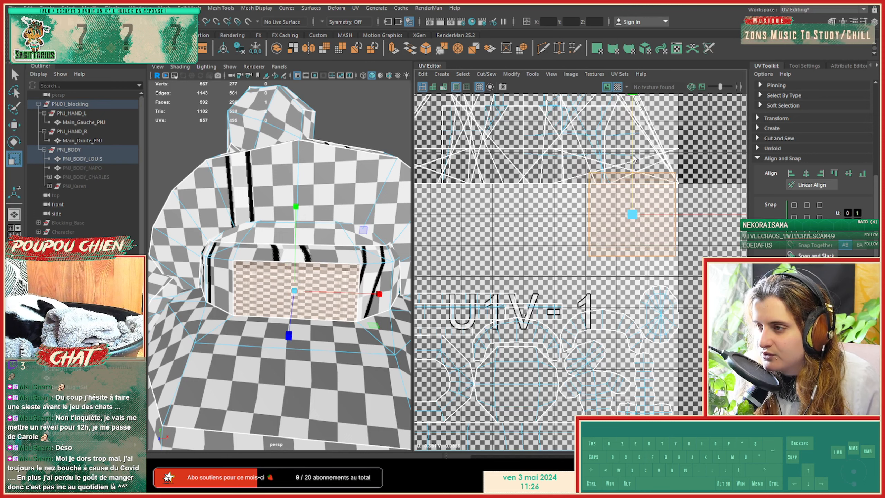
{"action": "left_click_drag", "start_coordinate": [689, 213], "coordinate": [680, 214]}
Step: Fit the enlarged square shell into the upper-right corner of the U1V-1 tile, scaling it to meet the edges
{"action": "key", "text": "w"}
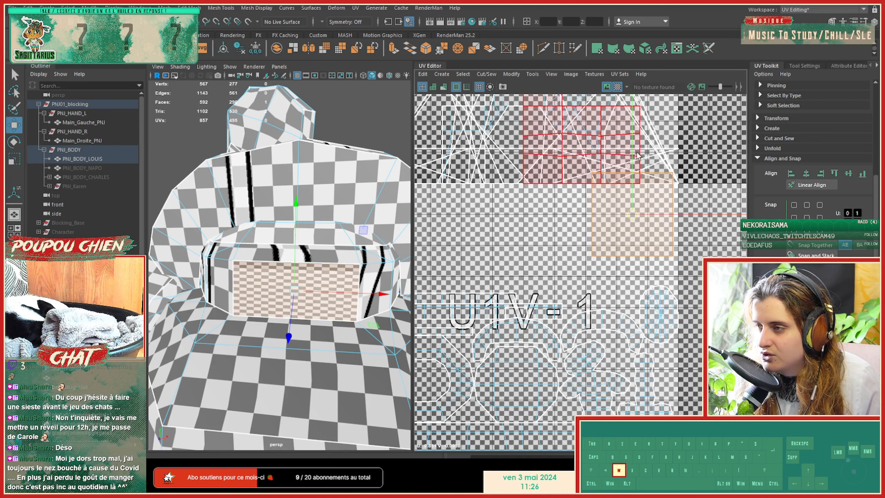
{"action": "left_click_drag", "start_coordinate": [634, 132], "coordinate": [633, 146]}
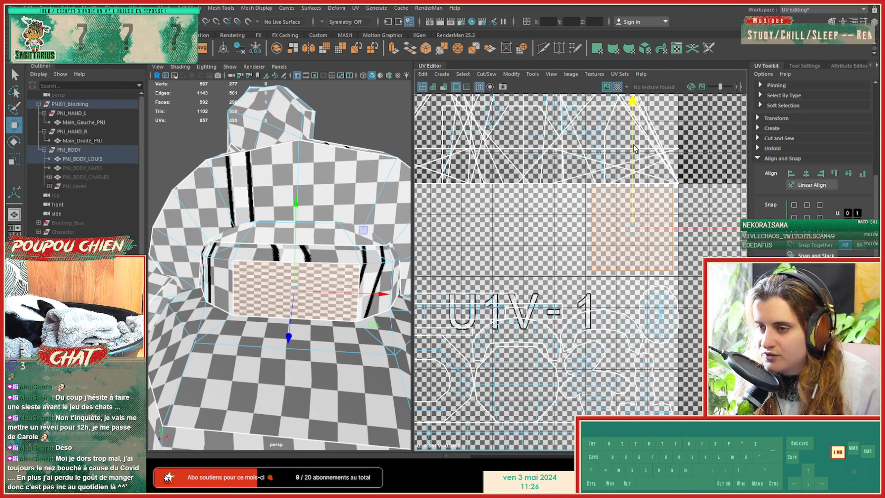
{"action": "key", "text": "r"}
{"action": "left_click_drag", "start_coordinate": [632, 229], "coordinate": [663, 229]}
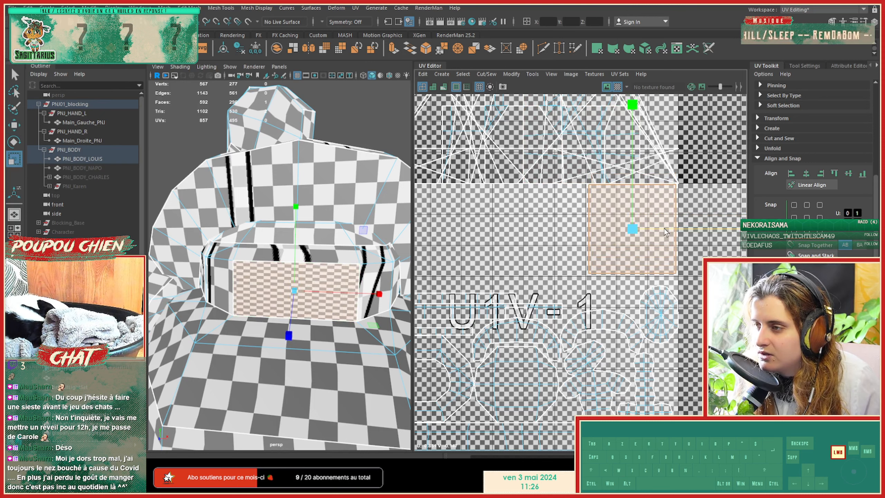
{"action": "key", "text": "w"}
{"action": "left_click_drag", "start_coordinate": [634, 201], "coordinate": [634, 196]}
Step: Leave component selection and select the whole PNJ_BODY_LOUIS mesh, reviewing its checker pattern from the side
{"action": "right_click_drag", "start_coordinate": [640, 289], "coordinate": [384, 279], "text": "alt"}
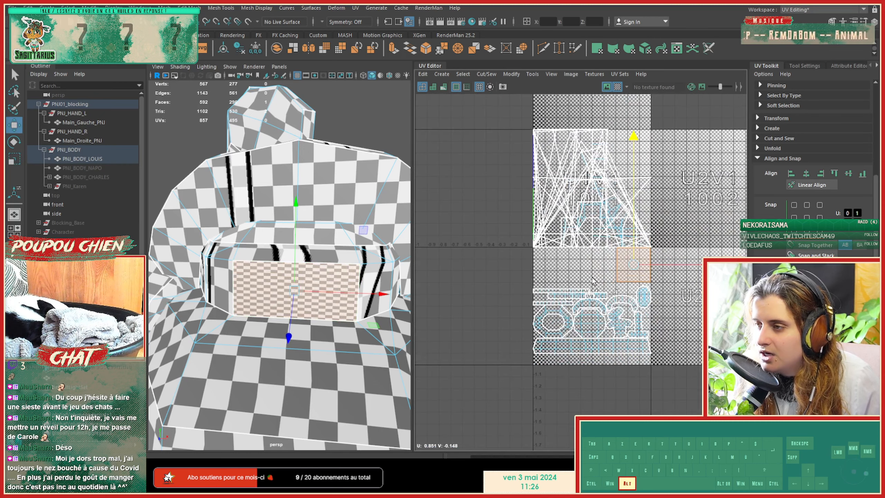
{"action": "middle_click_drag", "start_coordinate": [527, 328], "coordinate": [478, 346], "text": "alt"}
{"action": "left_click_drag", "start_coordinate": [401, 307], "coordinate": [369, 314], "text": "alt"}
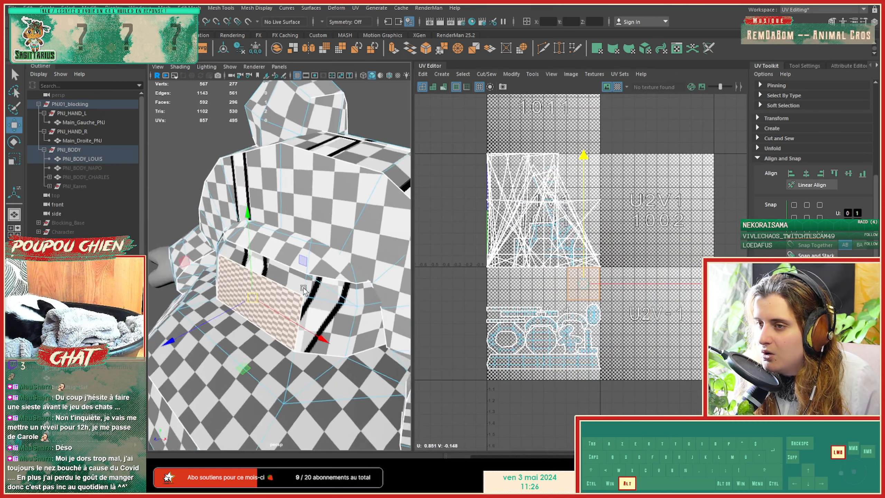
{"action": "right_click_drag", "start_coordinate": [398, 303], "coordinate": [380, 279], "text": "alt"}
{"action": "left_click_drag", "start_coordinate": [380, 279], "coordinate": [293, 227], "text": "alt"}
{"action": "right_click_drag", "start_coordinate": [293, 226], "coordinate": [358, 224]}
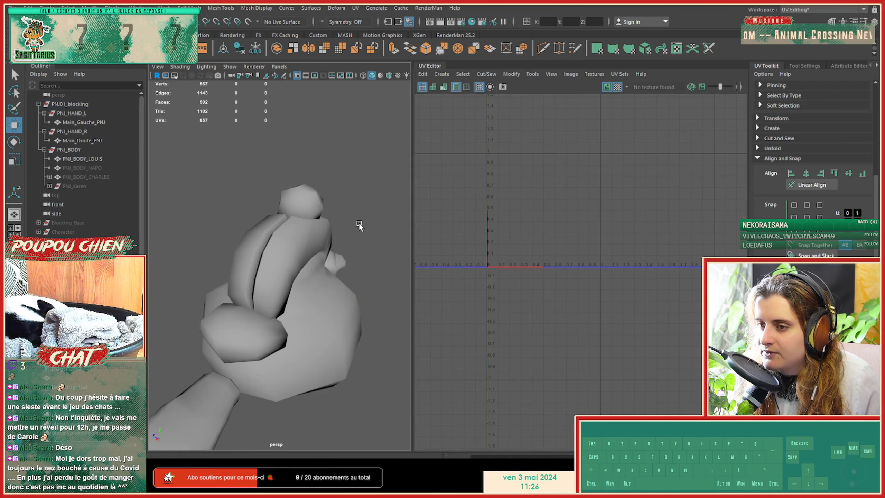
{"action": "left_click", "coordinate": [335, 255]}
{"action": "left_click_drag", "start_coordinate": [335, 255], "coordinate": [233, 255], "text": "alt"}
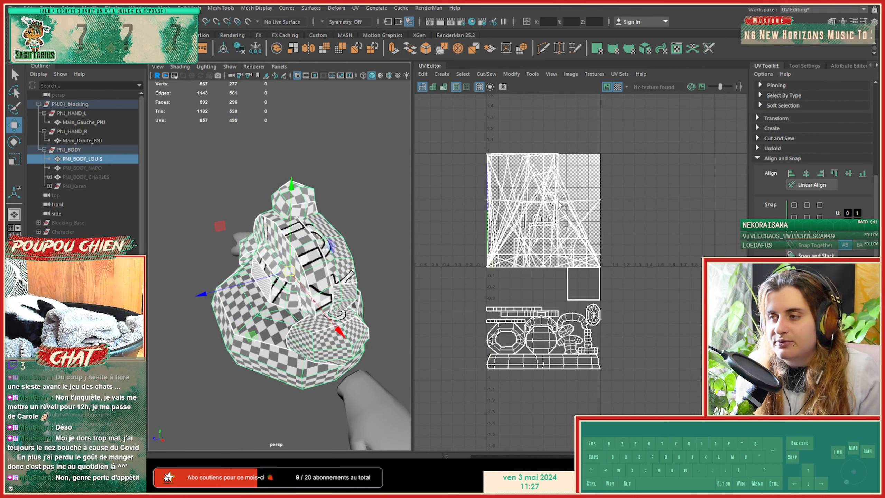
Step: Select all the tangled shells in the 1001 tile to see which parts of the body they cover
{"action": "scroll", "coordinate": [552, 204], "scroll_direction": "up", "scroll_amount": 1}
{"action": "middle_click_drag", "start_coordinate": [546, 219], "coordinate": [551, 229], "text": "alt"}
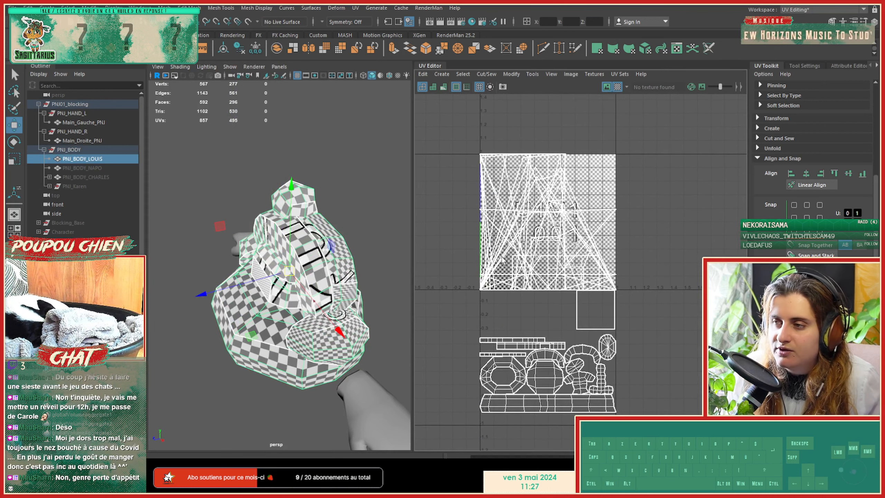
{"action": "left_click_drag", "start_coordinate": [363, 265], "coordinate": [326, 264], "text": "alt"}
{"action": "right_click_drag", "start_coordinate": [548, 303], "coordinate": [548, 335]}
{"action": "left_click_drag", "start_coordinate": [474, 148], "coordinate": [626, 267]}
{"action": "left_click_drag", "start_coordinate": [352, 304], "coordinate": [231, 206], "text": "alt"}
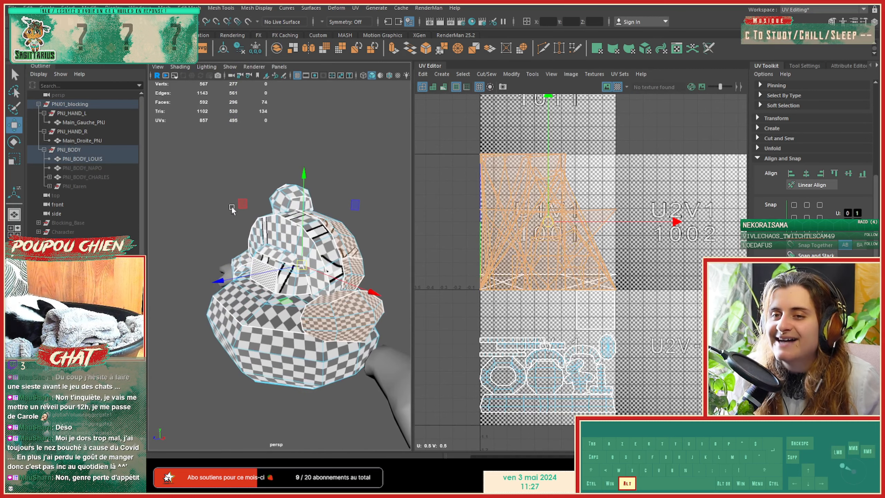
Step: Duplicate PNJ_BODY_LOUIS and hide the original mesh
{"action": "left_click", "coordinate": [100, 162]}
{"action": "key", "text": "ctrl+d"}
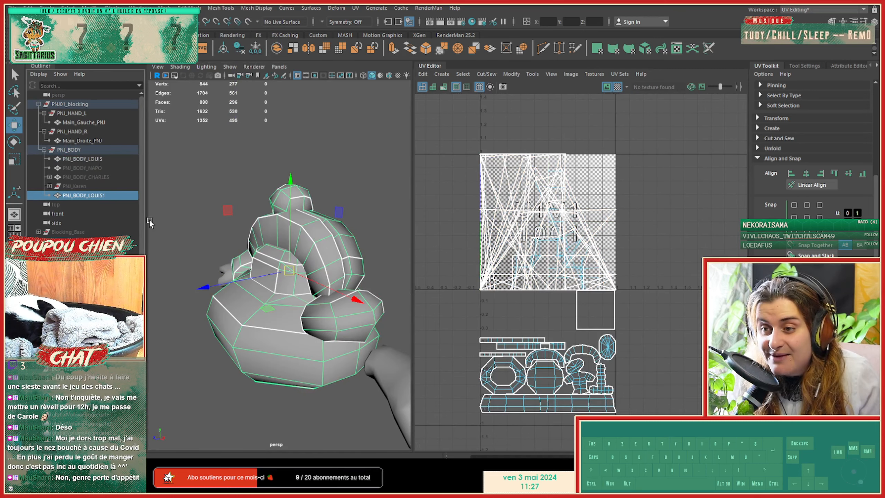
{"action": "left_click", "coordinate": [82, 159]}
{"action": "key", "text": "h"}
Step: Delete the arch and the large rounded lobe with tangled UVs in the 1001 tile from the duplicate
{"action": "left_click_drag", "start_coordinate": [244, 244], "coordinate": [314, 251], "text": "alt"}
{"action": "scroll", "coordinate": [296, 216], "scroll_direction": "up", "scroll_amount": 5}
{"action": "right_click_drag", "start_coordinate": [299, 211], "coordinate": [298, 244]}
{"action": "double_click", "coordinate": [300, 209]}
{"action": "key", "text": "Delete"}
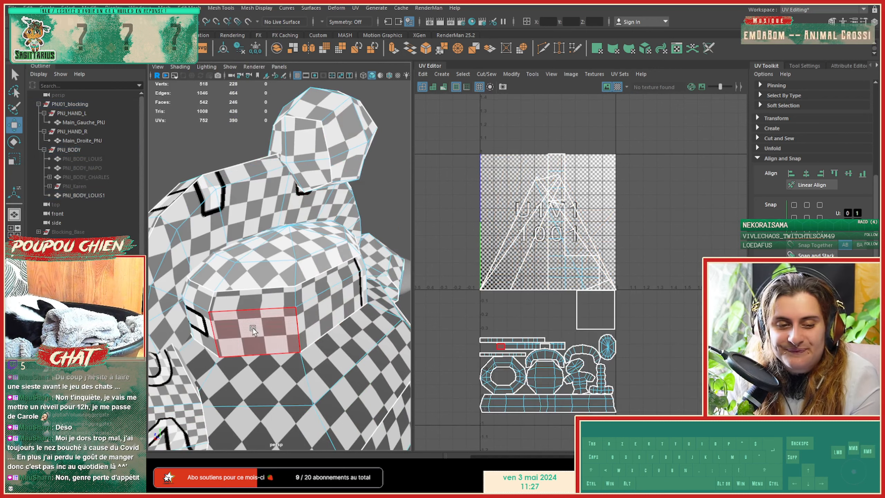
{"action": "double_click", "coordinate": [184, 400]}
{"action": "key", "text": "Delete"}
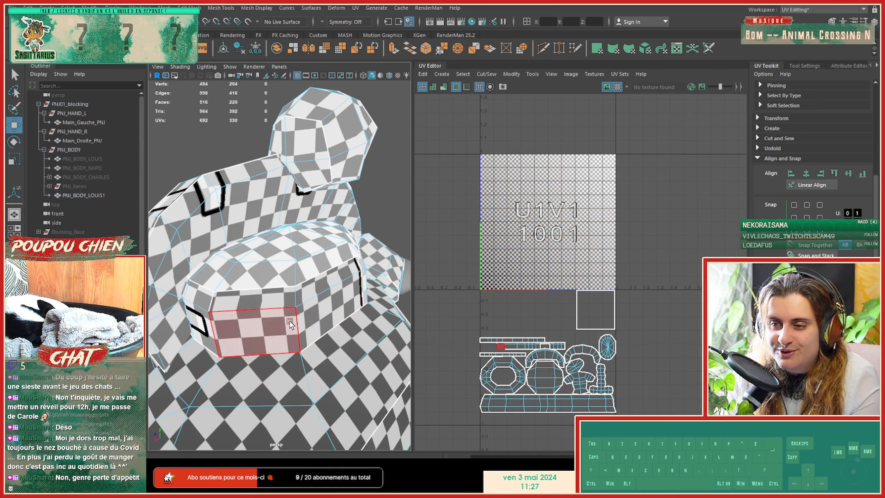
Step: Delete the main body's connected faces from the duplicate, keeping the well-unfolded arch and the two rounded lobes
{"action": "scroll", "coordinate": [291, 320], "scroll_direction": "down", "scroll_amount": 8}
{"action": "left_click_drag", "start_coordinate": [291, 318], "coordinate": [275, 269], "text": "alt"}
{"action": "scroll", "coordinate": [267, 335], "scroll_direction": "up", "scroll_amount": 4}
{"action": "double_click", "coordinate": [275, 268]}
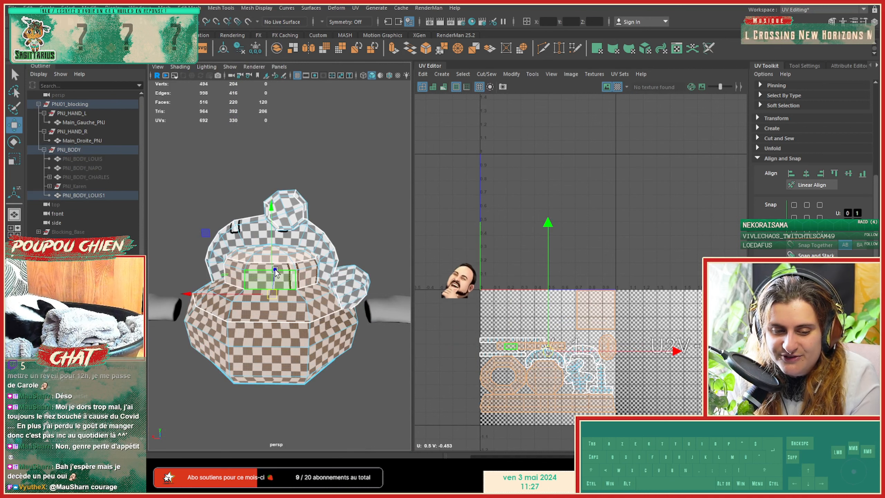
{"action": "key", "text": "Delete"}
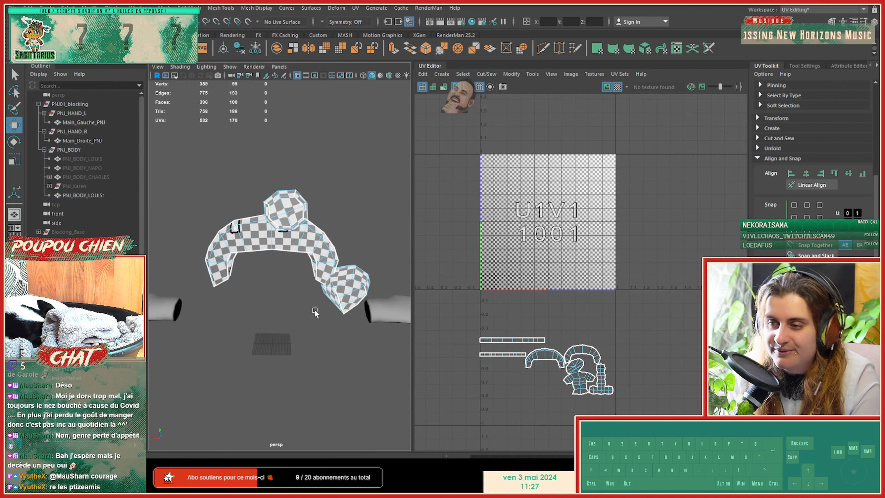
Step: Select all faces of the rounded lobe at the arch's lower end and extract them
{"action": "left_click_drag", "start_coordinate": [333, 307], "coordinate": [297, 320], "text": "alt"}
{"action": "middle_click_drag", "start_coordinate": [297, 321], "coordinate": [238, 331], "text": "alt"}
{"action": "scroll", "coordinate": [259, 305], "scroll_direction": "up", "scroll_amount": 5}
{"action": "left_click_drag", "start_coordinate": [250, 333], "coordinate": [261, 329], "text": "alt"}
{"action": "double_click", "coordinate": [310, 293]}
{"action": "right_click_drag", "start_coordinate": [308, 293], "coordinate": [251, 307], "text": "alt"}
{"action": "left_click_drag", "start_coordinate": [328, 308], "coordinate": [161, 304], "text": "alt"}
{"action": "right_click_drag", "start_coordinate": [160, 305], "coordinate": [237, 288], "text": "alt"}
{"action": "middle_click_drag", "start_coordinate": [237, 288], "coordinate": [253, 301], "text": "alt"}
{"action": "right_click_drag", "start_coordinate": [252, 261], "coordinate": [253, 283], "text": "shift"}
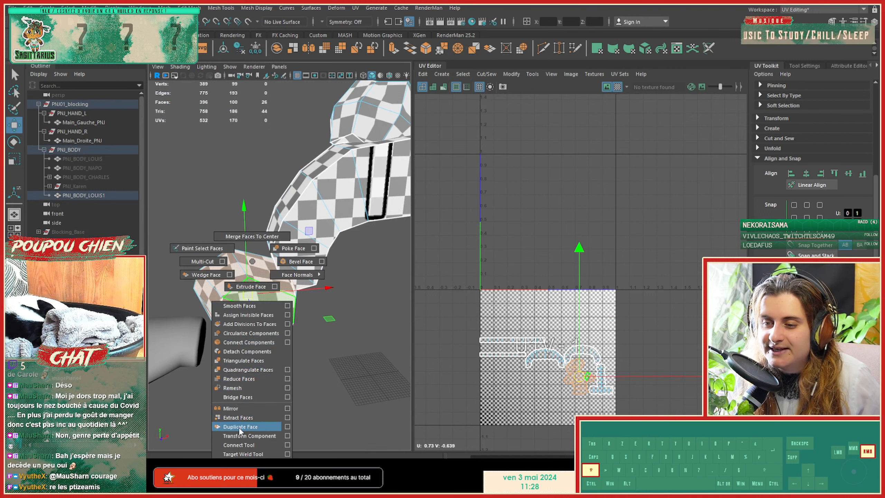
{"action": "right_click_drag", "start_coordinate": [239, 427], "coordinate": [239, 427], "text": "shift"}
Step: Separate the extracted lower lobe from the duplicate into its own mesh
{"action": "left_click", "coordinate": [189, 7]}
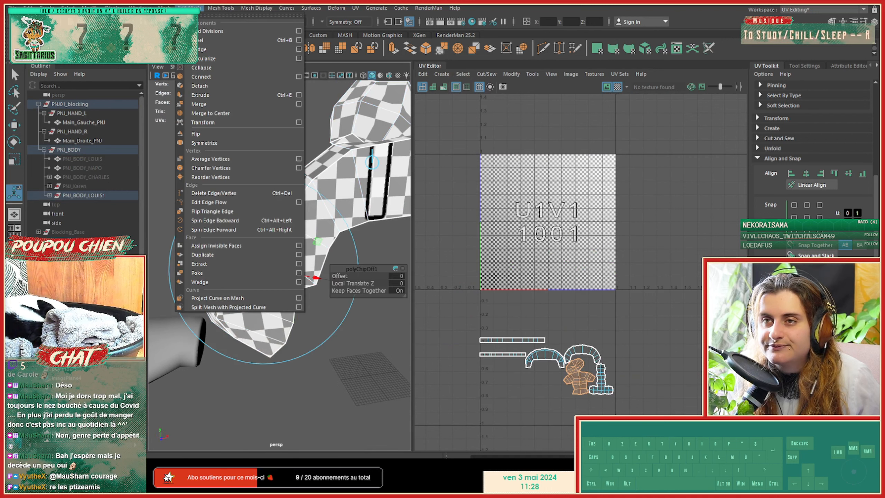
{"action": "mouse_move", "coordinate": [164, 8]}
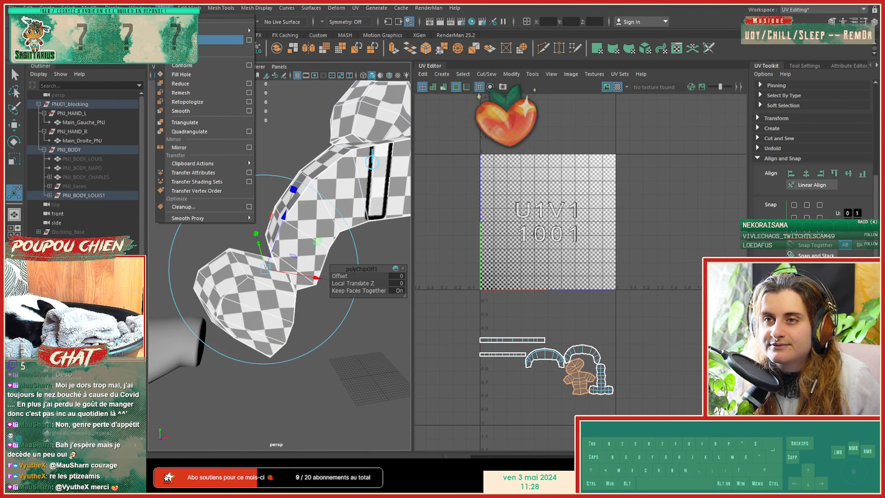
{"action": "left_click", "coordinate": [182, 49]}
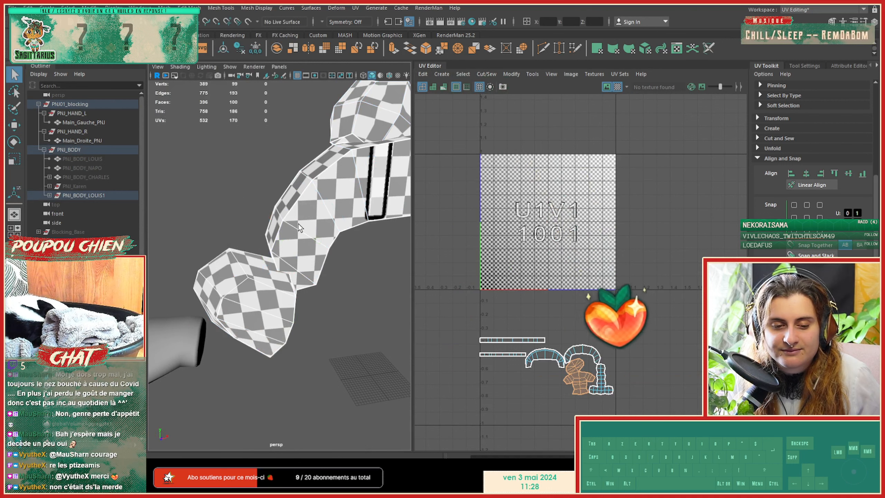
Step: Select all faces of the remaining arch on the duplicate
{"action": "left_click", "coordinate": [300, 223]}
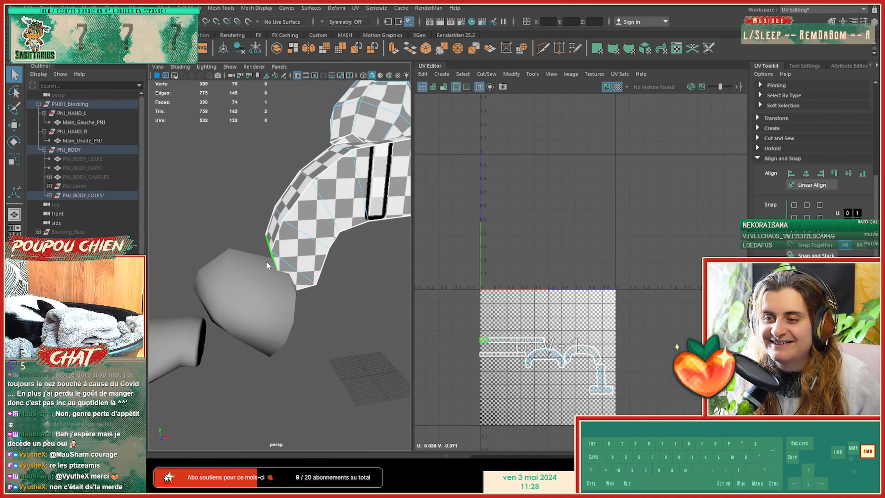
{"action": "right_click", "coordinate": [304, 219]}
{"action": "right_click_drag", "start_coordinate": [305, 216], "coordinate": [306, 214]}
{"action": "left_click", "coordinate": [306, 216]}
{"action": "left_click_drag", "start_coordinate": [306, 216], "coordinate": [341, 196], "text": "alt"}
{"action": "middle_click_drag", "start_coordinate": [342, 195], "coordinate": [265, 240], "text": "alt"}
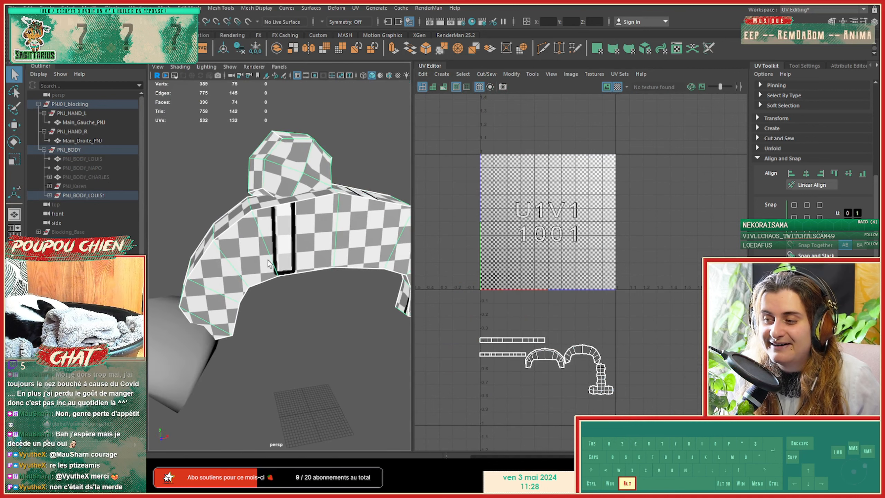
{"action": "left_click_drag", "start_coordinate": [264, 240], "coordinate": [296, 224], "text": "alt"}
{"action": "right_click", "coordinate": [296, 223]}
{"action": "right_click_drag", "start_coordinate": [296, 224], "coordinate": [293, 241]}
{"action": "double_click", "coordinate": [294, 232]}
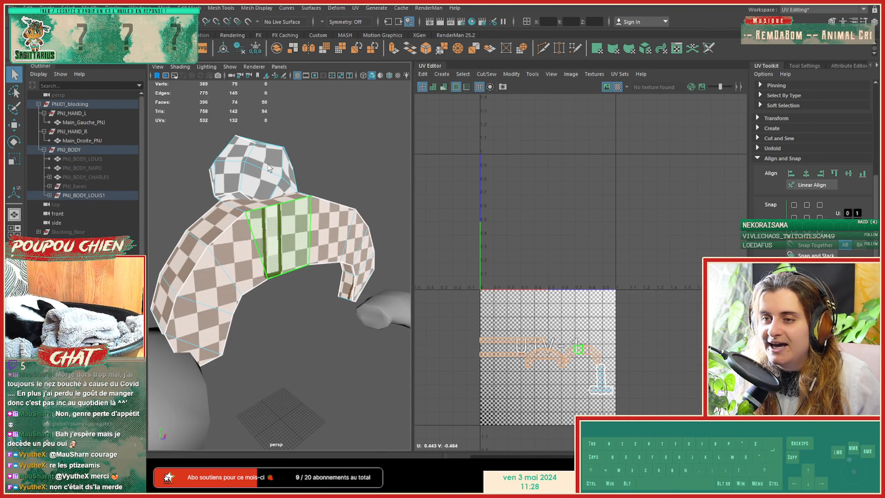
Step: Separate the arch and the upper rounded lobe into individual meshes and activate the Move tool
{"action": "right_click", "coordinate": [279, 213], "text": "shift"}
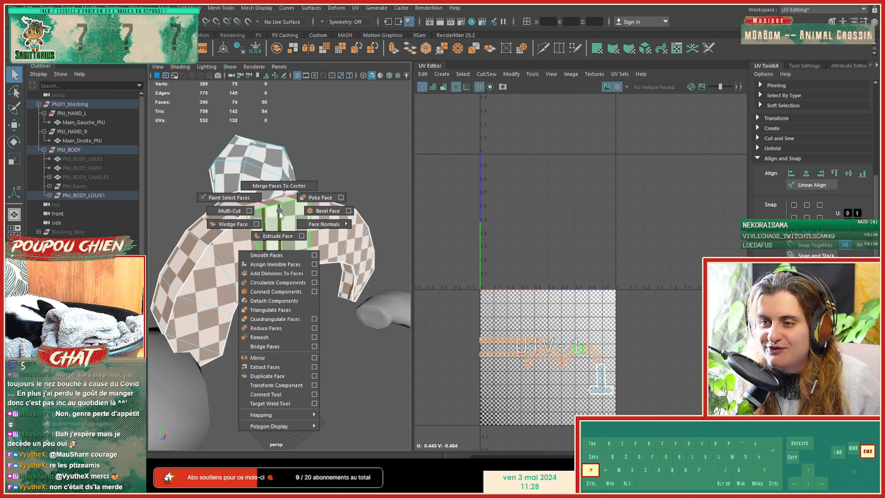
{"action": "right_click_drag", "start_coordinate": [273, 330], "coordinate": [278, 302], "text": "shift"}
{"action": "left_click", "coordinate": [164, 7]}
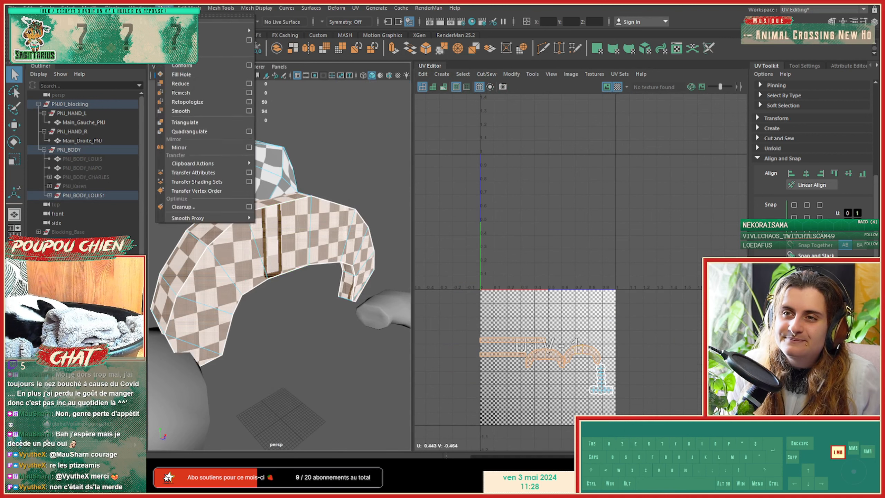
{"action": "left_click", "coordinate": [198, 51]}
{"action": "key", "text": "w"}
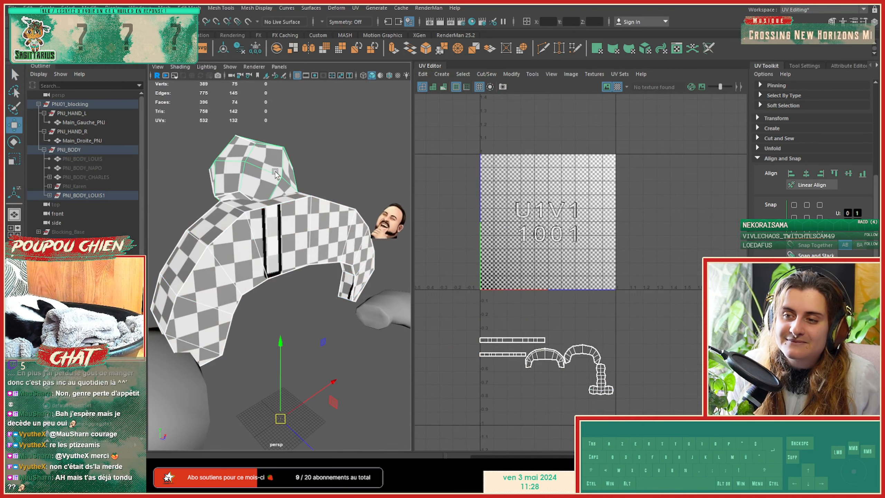
Step: Mirror the duplicate's separated upper rounded lobe across the body by setting its Scale X to -1
{"action": "left_click", "coordinate": [275, 171]}
{"action": "left_click_drag", "start_coordinate": [262, 265], "coordinate": [366, 258], "text": "alt"}
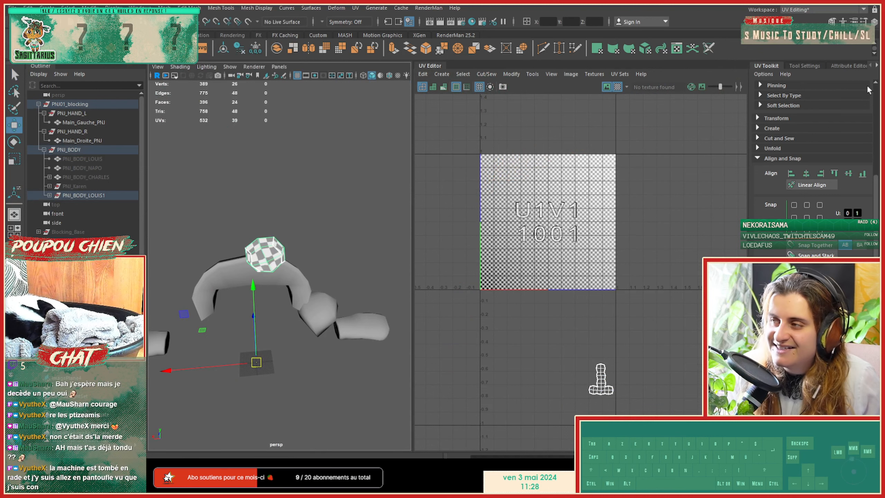
{"action": "left_click", "coordinate": [840, 66]}
{"action": "left_click", "coordinate": [838, 65]}
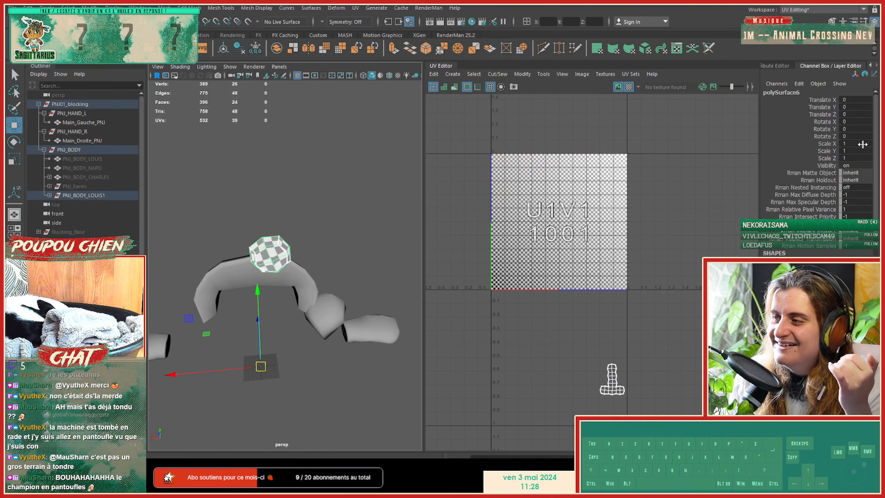
{"action": "key", "text": "Return"}
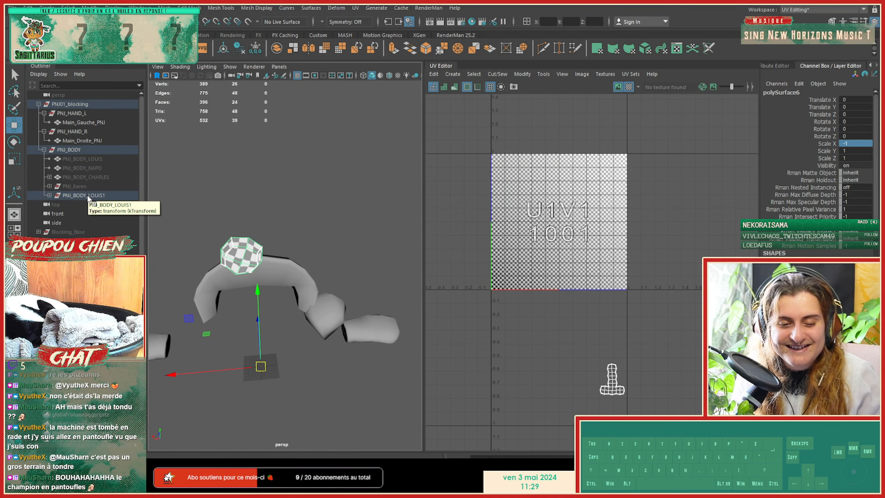
Step: Select the duplicate's separated arch mesh and mirror it front to back by setting its Scale Z to -1
{"action": "left_click_drag", "start_coordinate": [302, 201], "coordinate": [351, 259], "text": "alt"}
{"action": "left_click", "coordinate": [311, 289]}
{"action": "left_click_drag", "start_coordinate": [390, 286], "coordinate": [293, 276], "text": "alt"}
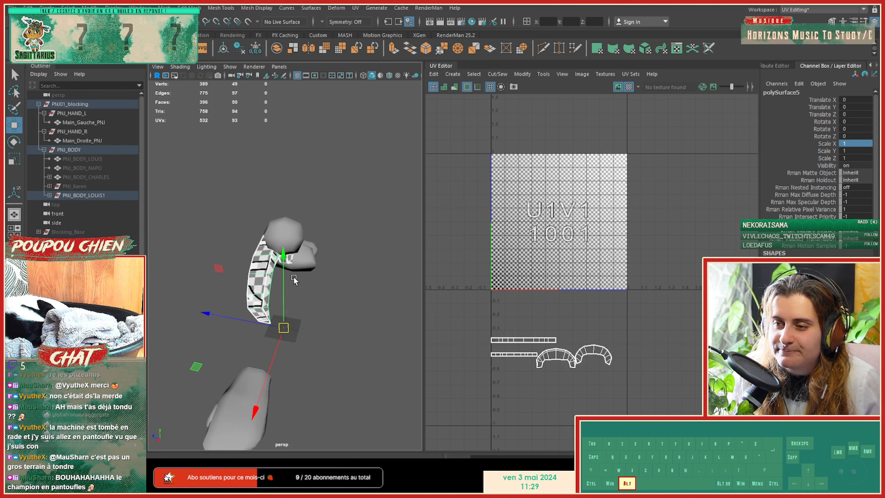
{"action": "left_click", "coordinate": [302, 213]}
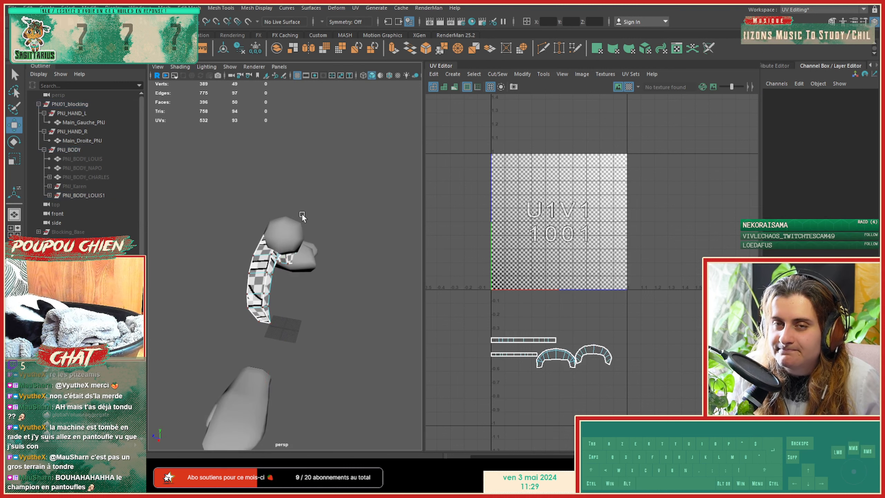
{"action": "right_click_drag", "start_coordinate": [301, 213], "coordinate": [376, 182]}
{"action": "left_click", "coordinate": [264, 265]}
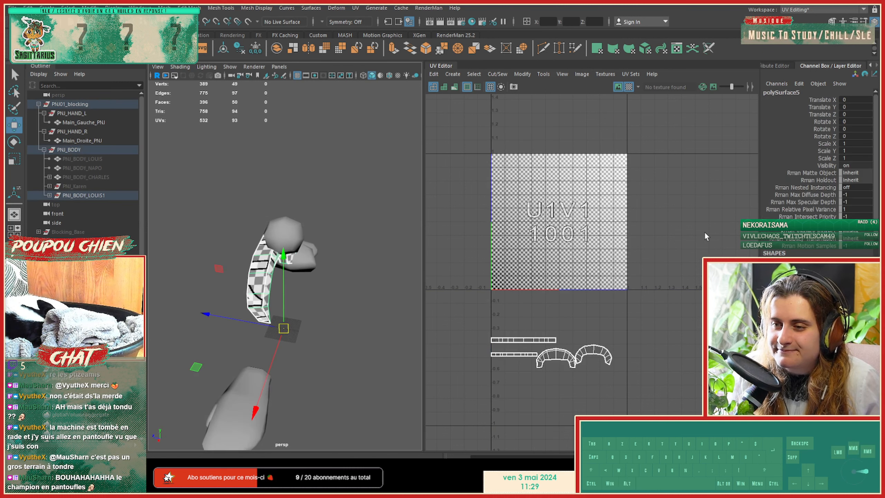
{"action": "left_click", "coordinate": [853, 150]}
{"action": "type", "text": "-"}
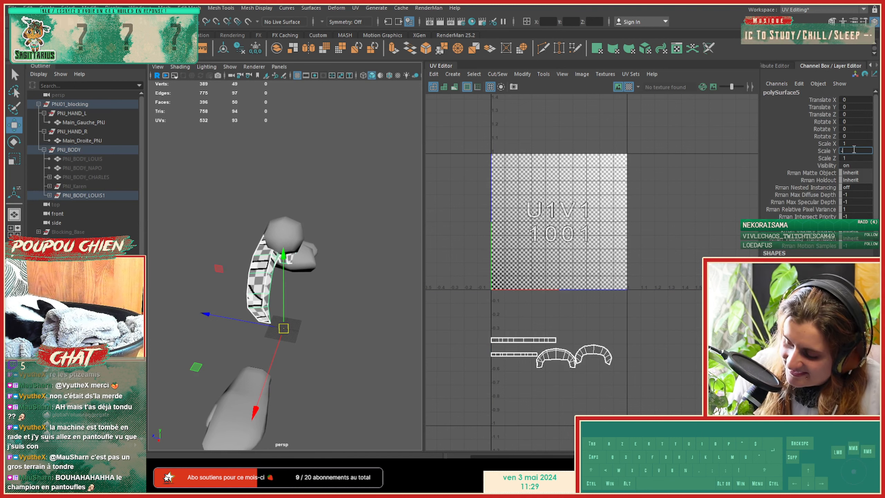
{"action": "type", "text": "1"}
{"action": "key", "text": "Return"}
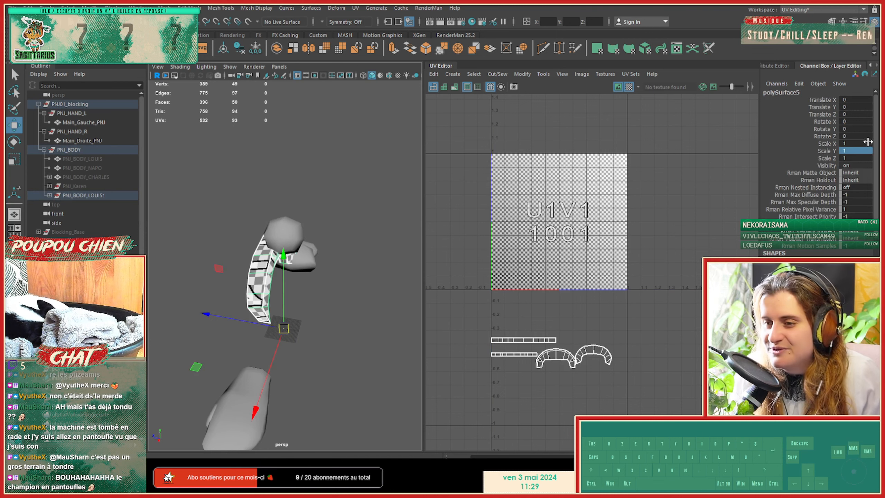
{"action": "double_click", "coordinate": [866, 158]}
{"action": "type", "text": "-1"}
{"action": "key", "text": "Return"}
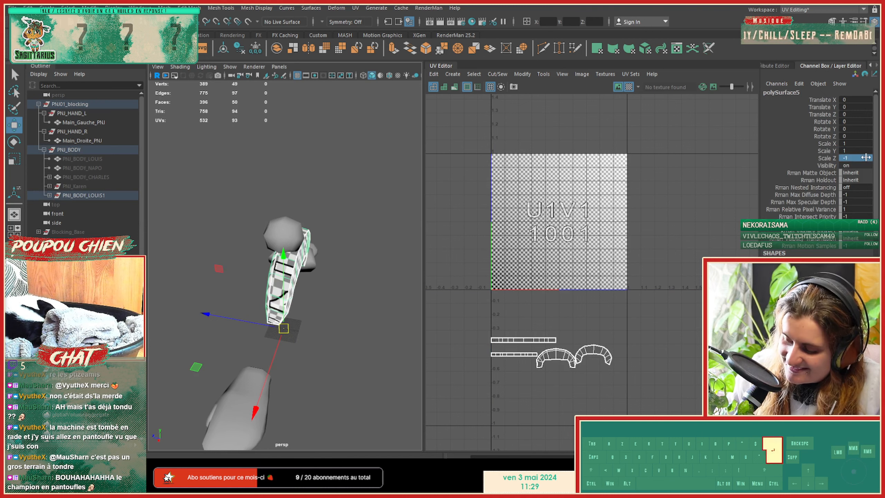
Step: Mirror the duplicate's separated lower rounded lobe to the opposite side by setting its Scale X to -1
{"action": "left_click_drag", "start_coordinate": [332, 257], "coordinate": [277, 332], "text": "alt"}
{"action": "left_click", "coordinate": [165, 343]}
{"action": "left_click_drag", "start_coordinate": [166, 344], "coordinate": [280, 321], "text": "alt"}
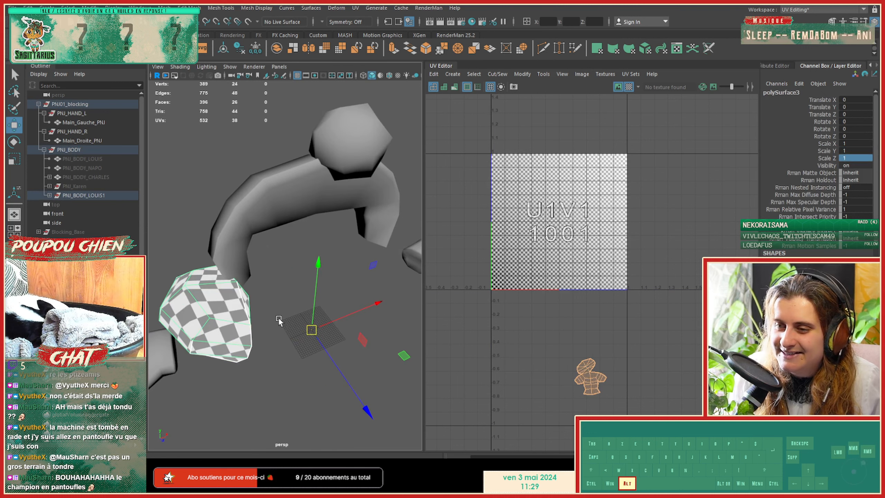
{"action": "double_click", "coordinate": [860, 146]}
{"action": "type", "text": "-1"}
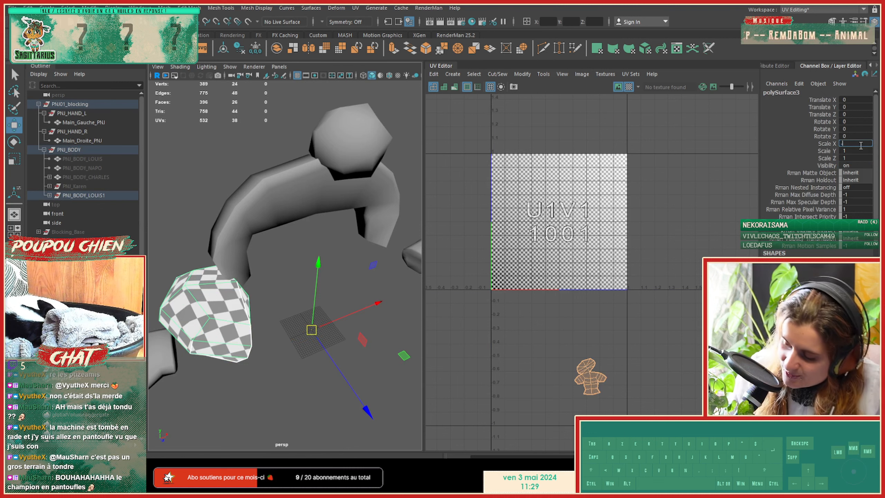
{"action": "key", "text": "Return"}
{"action": "left_click_drag", "start_coordinate": [349, 160], "coordinate": [279, 202], "text": "alt"}
Step: Unhide PNJ_BODY_LOUIS, hide the PNJ_BODY_LOUIS1 duplicate, and select the original body
{"action": "left_click", "coordinate": [88, 159]}
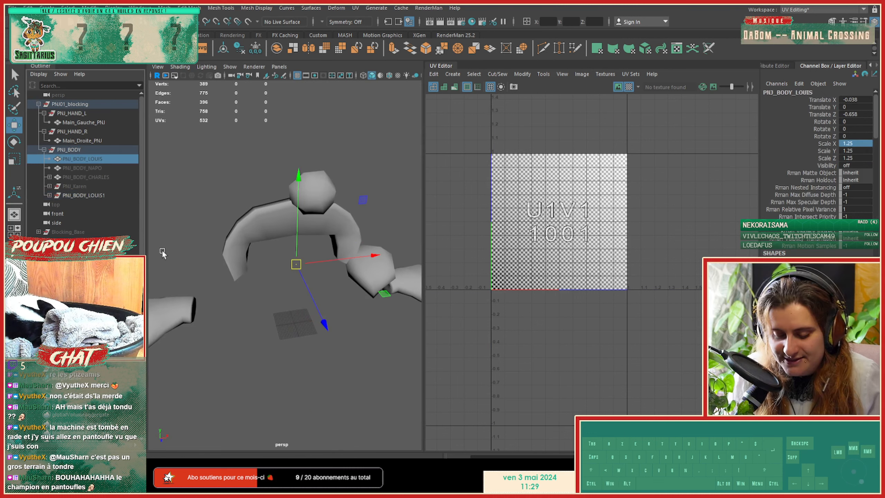
{"action": "key", "text": "shift+h"}
{"action": "left_click", "coordinate": [91, 195]}
{"action": "key", "text": "ctrl+h"}
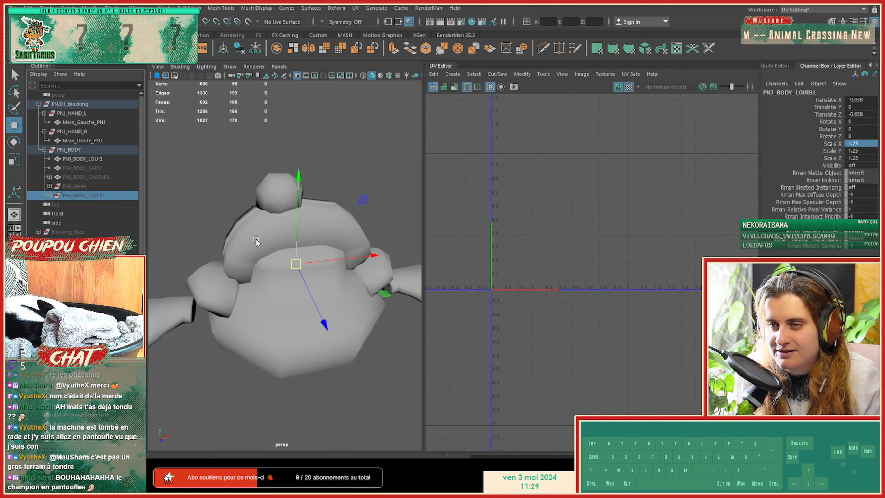
{"action": "left_click", "coordinate": [89, 160]}
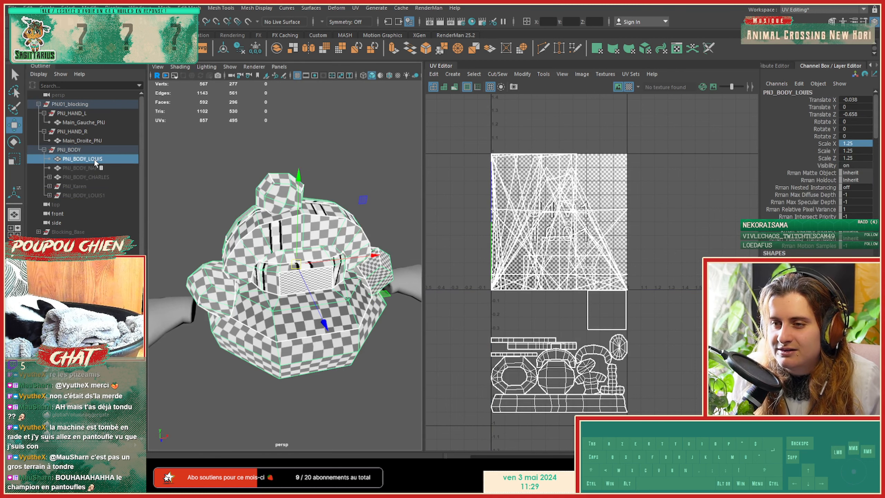
Step: Show PNJ_BODY_LOUIS1 over the original body to compare the mirrored pieces, and hide it again
{"action": "left_click", "coordinate": [82, 194]}
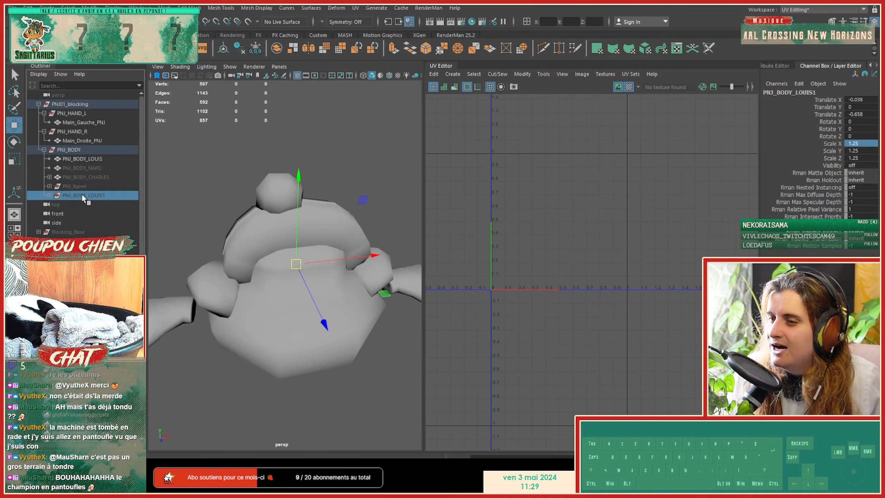
{"action": "key", "text": "shift+h"}
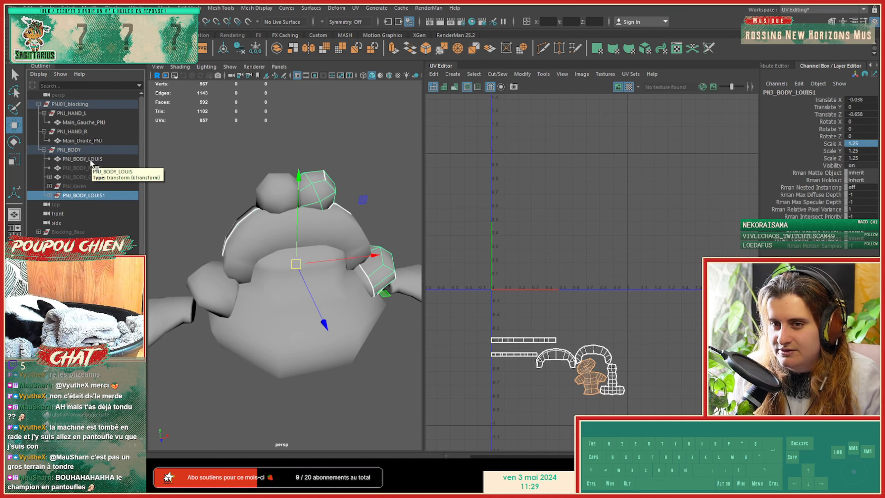
{"action": "key", "text": "ctrl+h"}
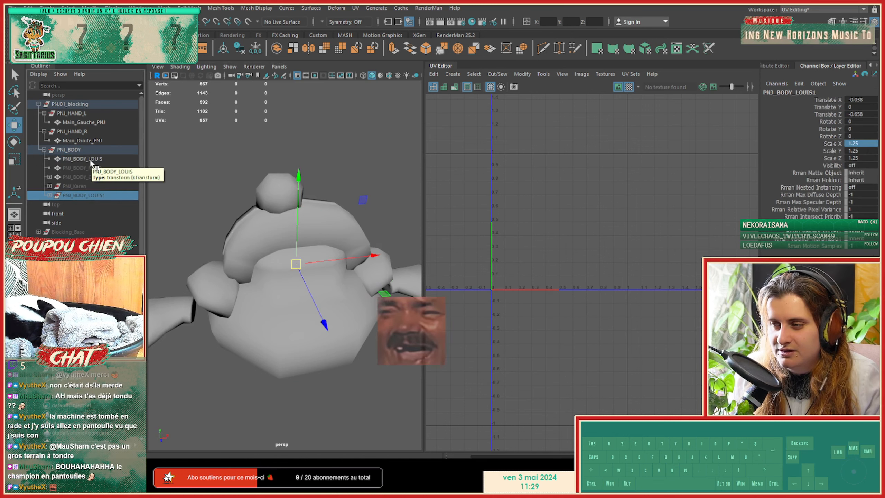
Step: Select all faces of PNJ_BODY_LOUIS's side lobe with the dense, distorted checker pattern and delete them
{"action": "left_click", "coordinate": [90, 160]}
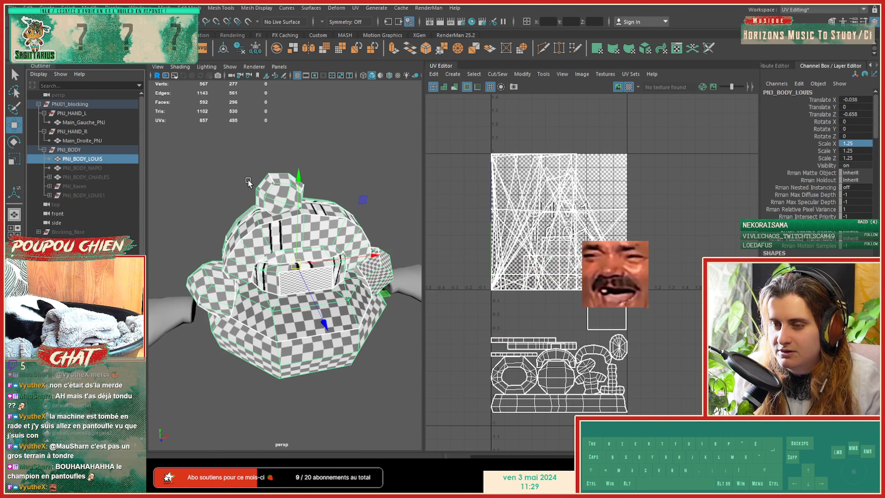
{"action": "key", "text": "ctrl+1"}
{"action": "key", "text": "ctrl+1"}
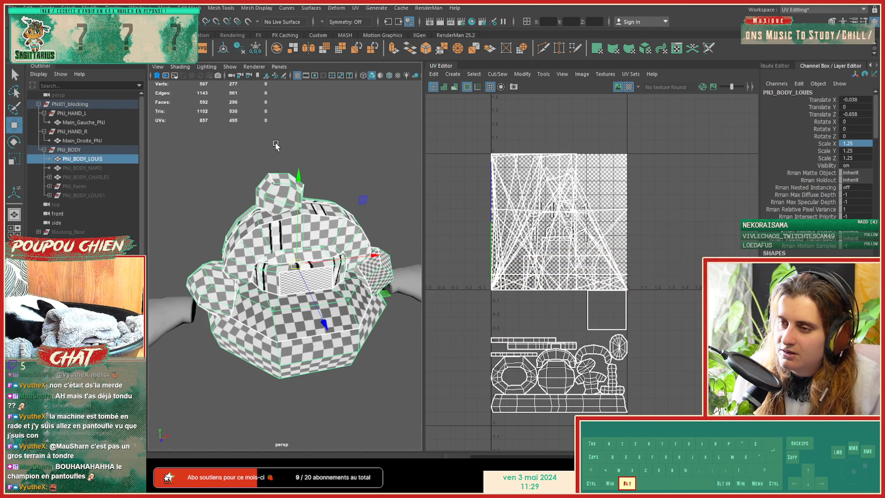
{"action": "left_click_drag", "start_coordinate": [274, 146], "coordinate": [351, 201], "text": "alt"}
{"action": "middle_click_drag", "start_coordinate": [351, 201], "coordinate": [341, 194], "text": "alt"}
{"action": "right_click_drag", "start_coordinate": [316, 202], "coordinate": [316, 227]}
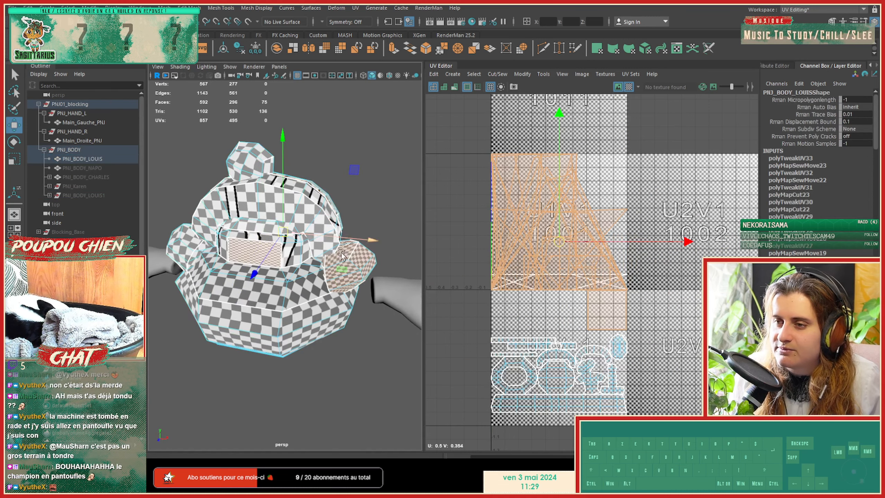
{"action": "double_click", "coordinate": [344, 262]}
{"action": "key", "text": "Delete"}
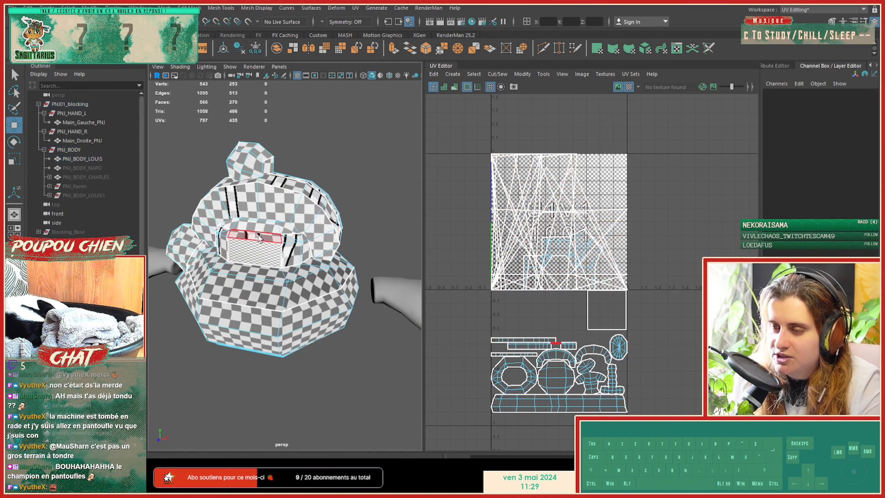
Step: Delete the faces of the arch shell with tangled UVs at the back of PNJ_BODY_LOUIS
{"action": "left_click_drag", "start_coordinate": [349, 204], "coordinate": [239, 228], "text": "alt"}
{"action": "double_click", "coordinate": [321, 212]}
{"action": "key", "text": "Delete"}
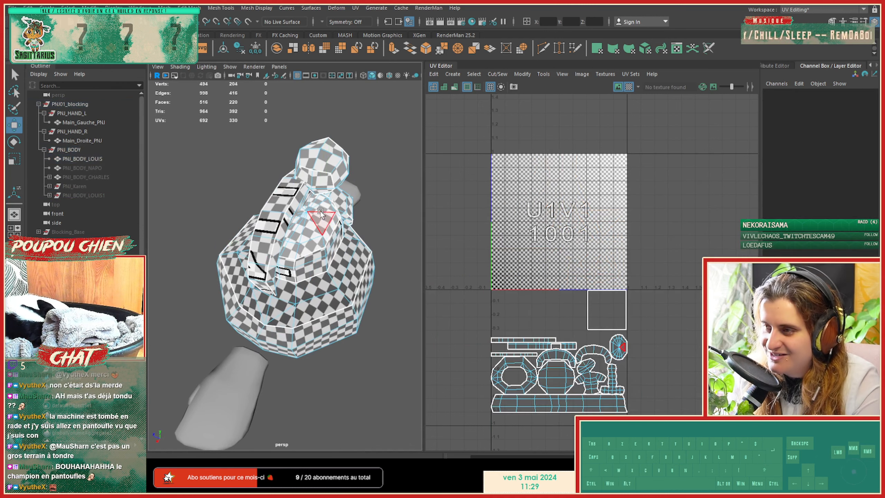
{"action": "left_click_drag", "start_coordinate": [308, 246], "coordinate": [362, 230], "text": "alt"}
{"action": "right_click_drag", "start_coordinate": [362, 231], "coordinate": [334, 233], "text": "alt"}
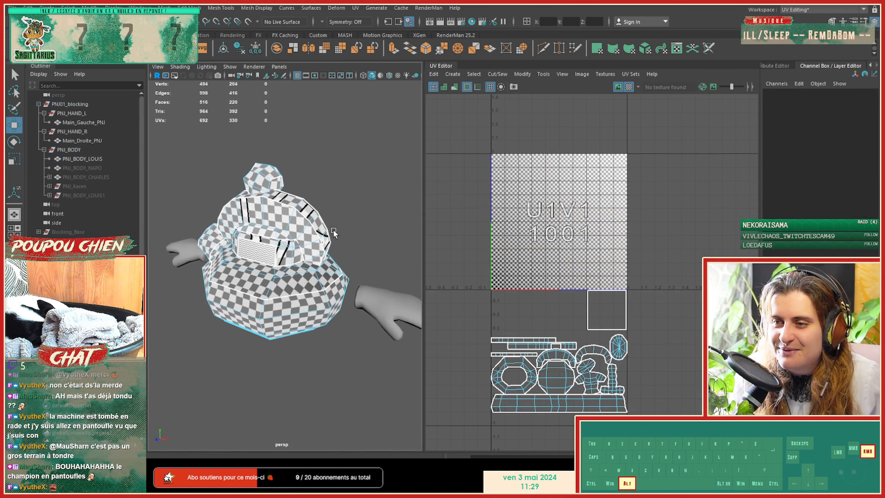
{"action": "left_click_drag", "start_coordinate": [334, 233], "coordinate": [357, 224], "text": "alt"}
{"action": "key", "text": "w"}
Step: Unhide the PNJ_BODY_LOUIS1 pieces and widen the 3D viewport to check how they fit the original body
{"action": "left_click", "coordinate": [96, 195]}
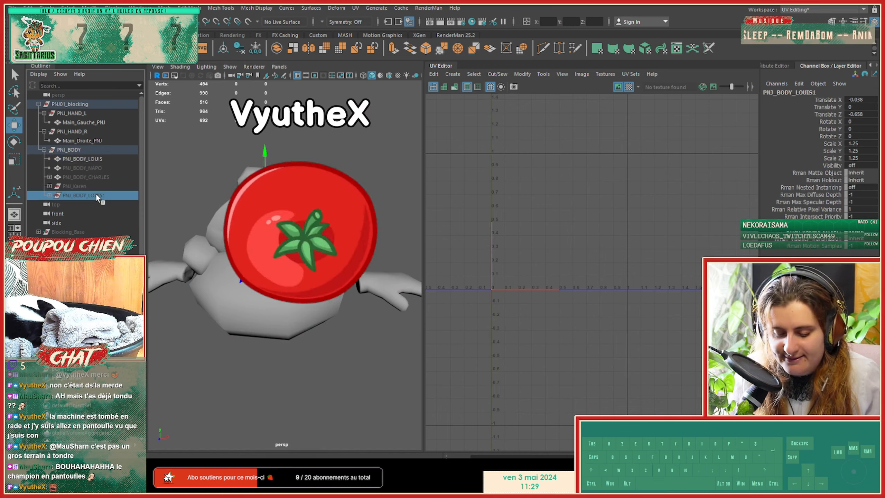
{"action": "key", "text": "h"}
{"action": "left_click", "coordinate": [322, 136]}
{"action": "right_click_drag", "start_coordinate": [221, 254], "coordinate": [232, 264], "text": "alt"}
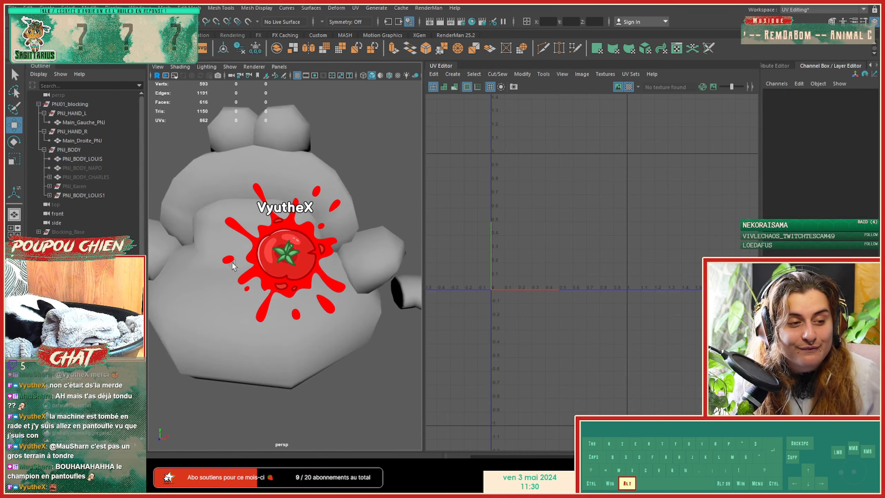
{"action": "middle_click_drag", "start_coordinate": [231, 263], "coordinate": [286, 264], "text": "alt"}
{"action": "left_click_drag", "start_coordinate": [286, 264], "coordinate": [336, 250], "text": "alt"}
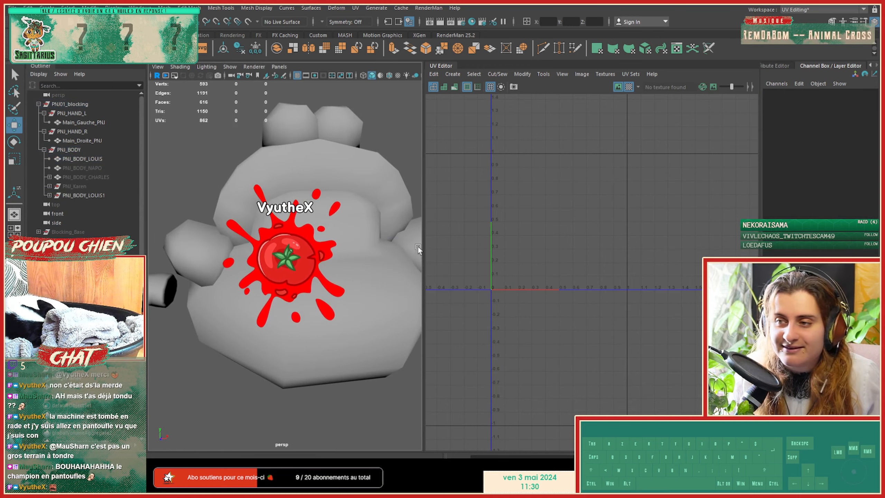
{"action": "left_click_drag", "start_coordinate": [422, 241], "coordinate": [531, 241]}
{"action": "right_click_drag", "start_coordinate": [402, 240], "coordinate": [366, 256], "text": "alt"}
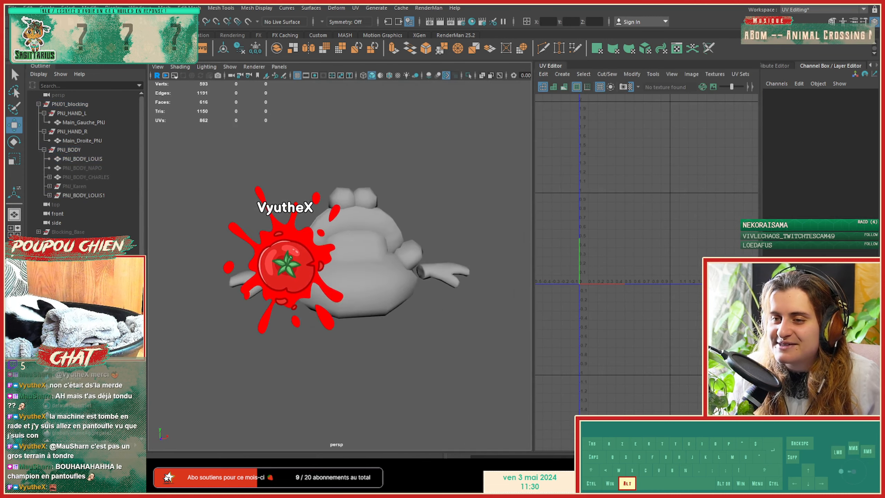
{"action": "left_click_drag", "start_coordinate": [365, 256], "coordinate": [204, 263], "text": "alt"}
{"action": "right_click_drag", "start_coordinate": [204, 263], "coordinate": [307, 268], "text": "alt"}
{"action": "left_click_drag", "start_coordinate": [307, 268], "coordinate": [497, 289], "text": "alt"}
Step: Compare the original upper lobe with its mirrored copy by selecting the two alternately
{"action": "left_click", "coordinate": [317, 222]}
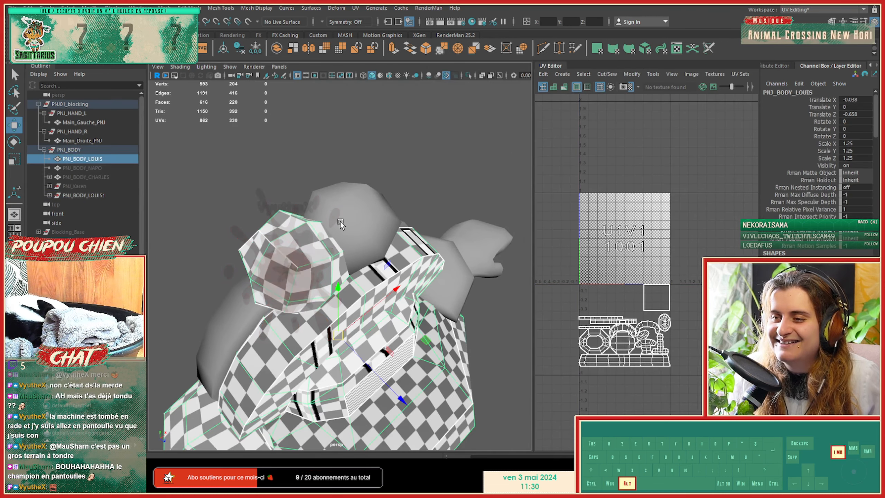
{"action": "left_click", "coordinate": [360, 208]}
{"action": "left_click_drag", "start_coordinate": [396, 283], "coordinate": [357, 271], "text": "alt"}
{"action": "left_click", "coordinate": [301, 236]}
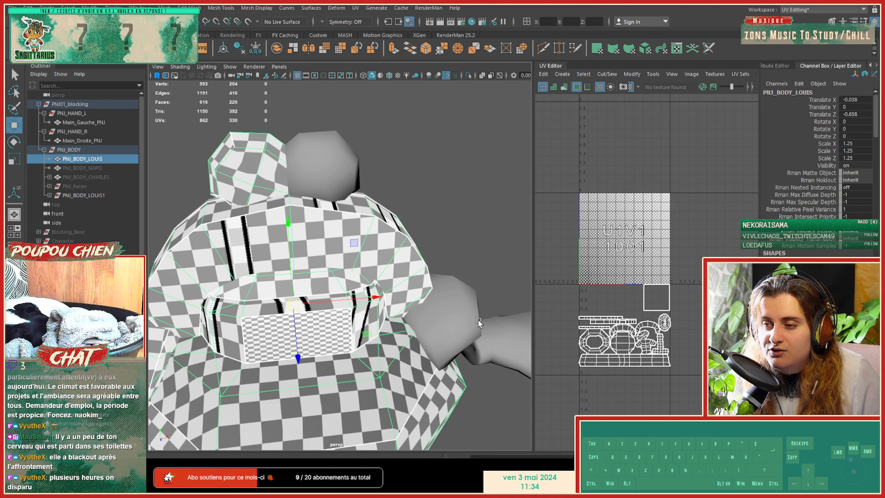
{"action": "left_click", "coordinate": [341, 170]}
{"action": "left_click", "coordinate": [262, 164]}
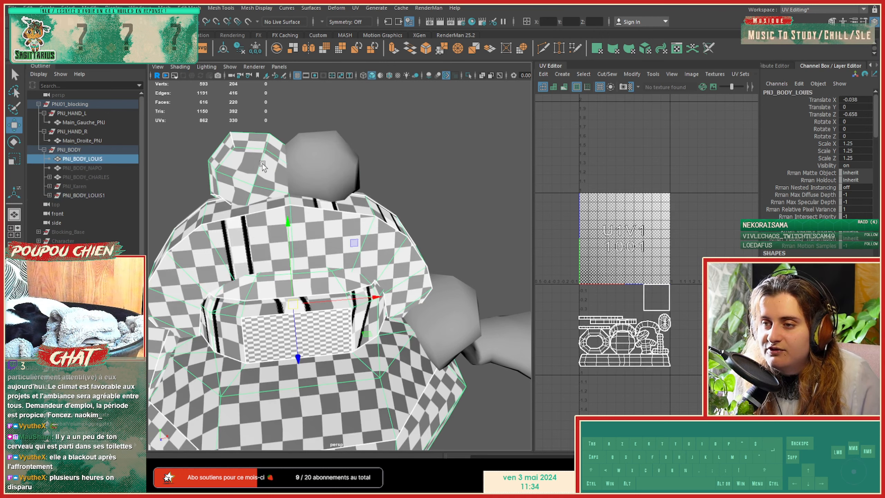
{"action": "left_click", "coordinate": [345, 170]}
{"action": "left_click", "coordinate": [263, 168]}
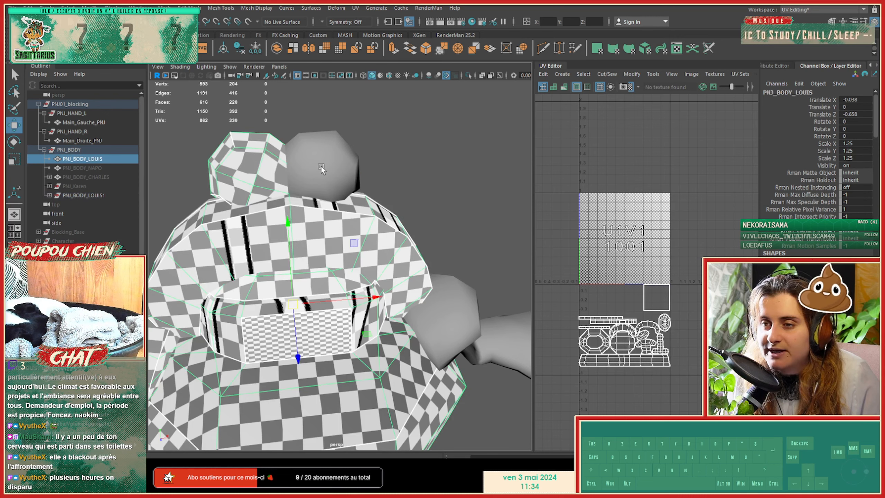
{"action": "left_click", "coordinate": [321, 165]}
{"action": "left_click", "coordinate": [258, 166]}
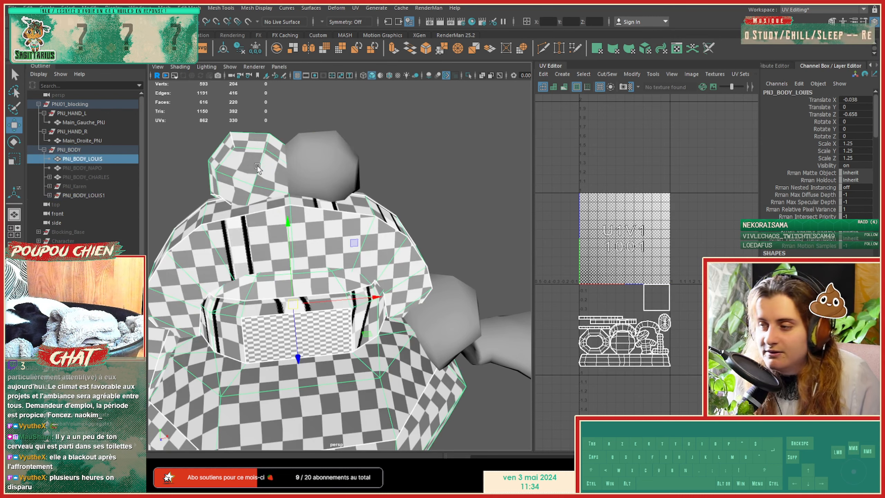
{"action": "left_click", "coordinate": [319, 158]}
{"action": "left_click", "coordinate": [279, 167]}
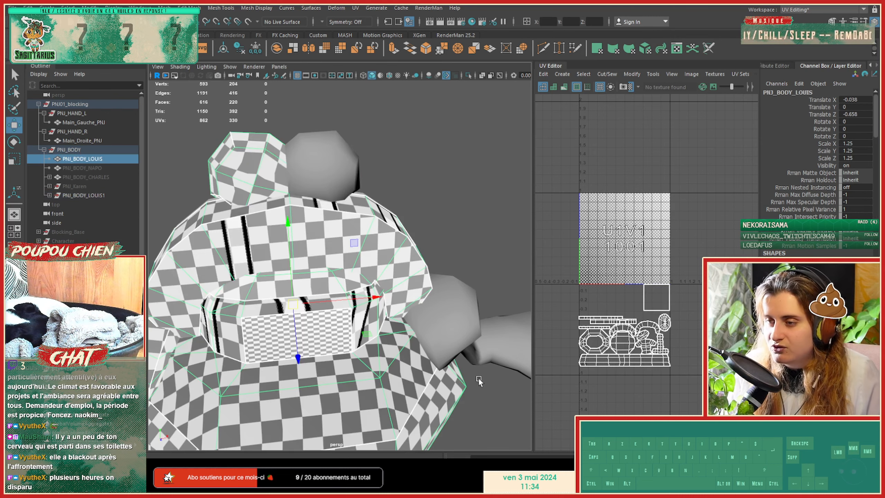
Step: Combine PNJ_BODY_LOUIS with the mirrored lower side lobe and the mirrored upper lobe into one mesh
{"action": "left_click_drag", "start_coordinate": [479, 381], "coordinate": [409, 293], "text": "alt"}
{"action": "left_click", "coordinate": [410, 293], "text": "shift"}
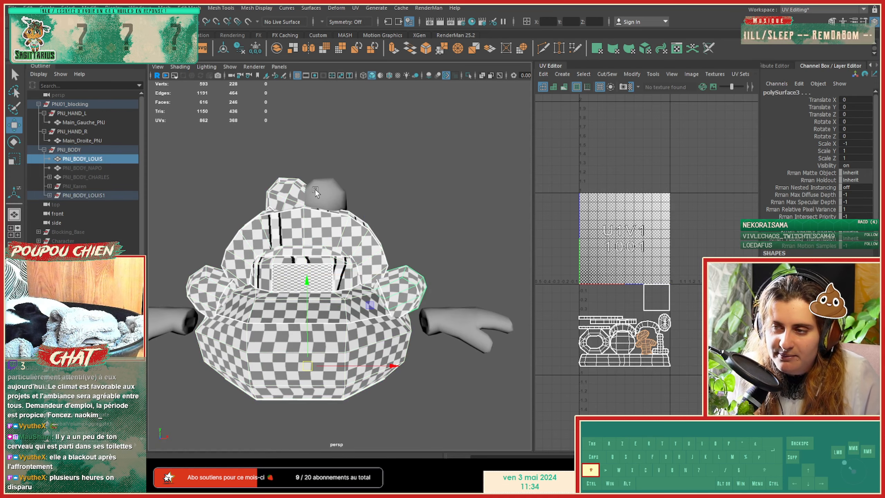
{"action": "right_click_drag", "start_coordinate": [326, 194], "coordinate": [304, 395], "text": "shift"}
{"action": "left_click_drag", "start_coordinate": [320, 318], "coordinate": [331, 329], "text": "alt"}
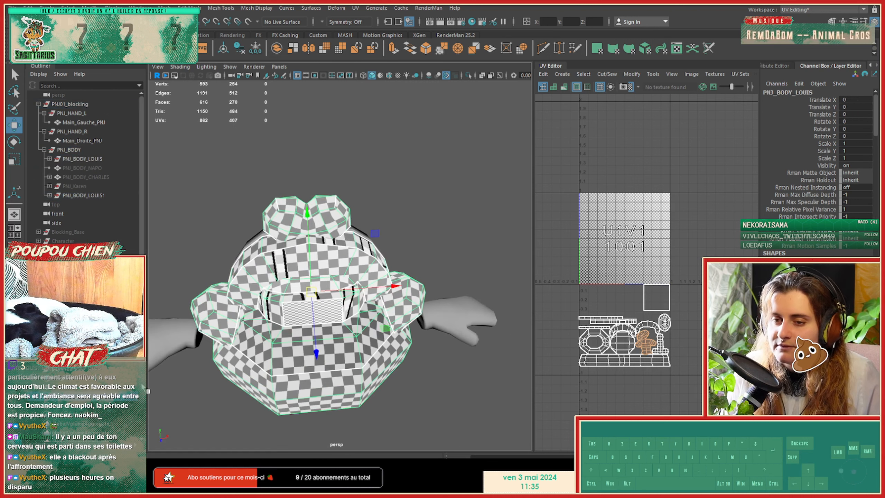
Step: Freeze the transformations of the combined PNJ_BODY_LOUIS mesh, centre its pivot and delete its history
{"action": "middle_click_drag", "start_coordinate": [100, 161], "coordinate": [69, 399]}
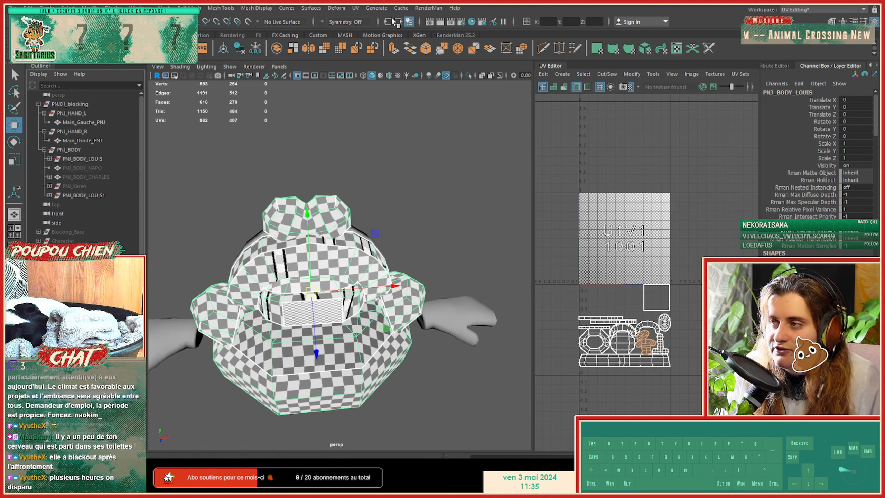
{"action": "key", "text": "w"}
{"action": "left_click", "coordinate": [42, 35]}
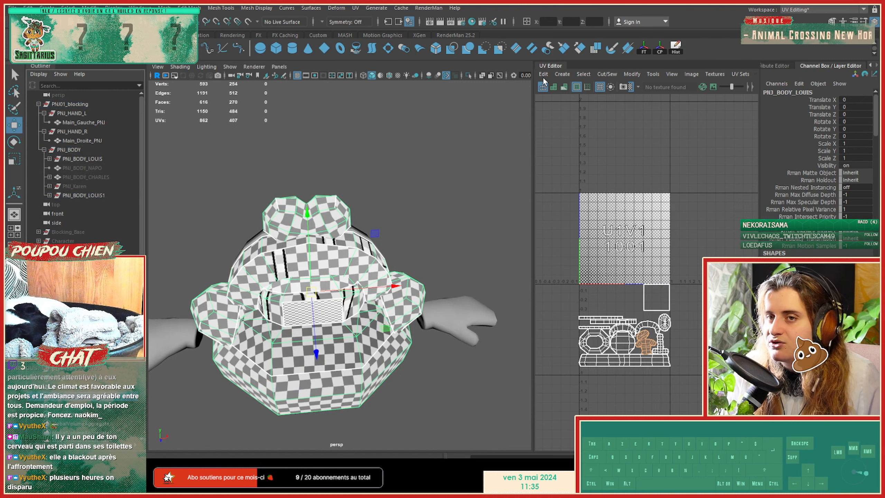
{"action": "left_click", "coordinate": [644, 52]}
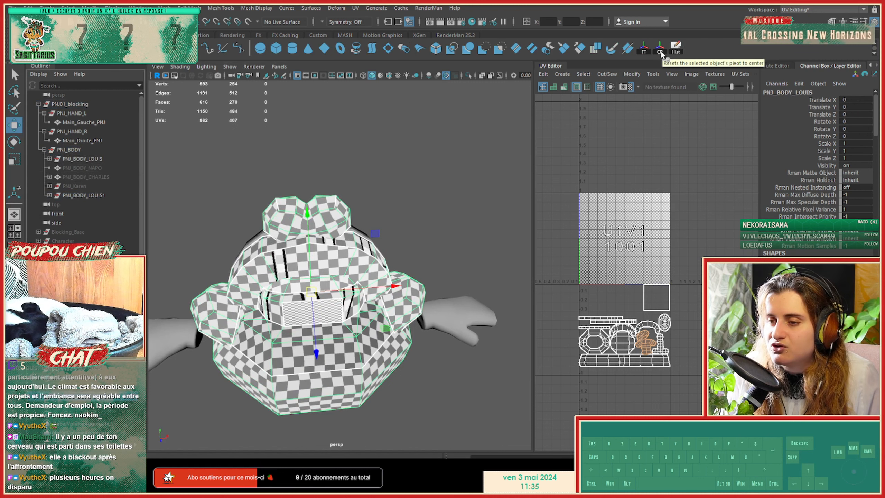
{"action": "left_click", "coordinate": [675, 48]}
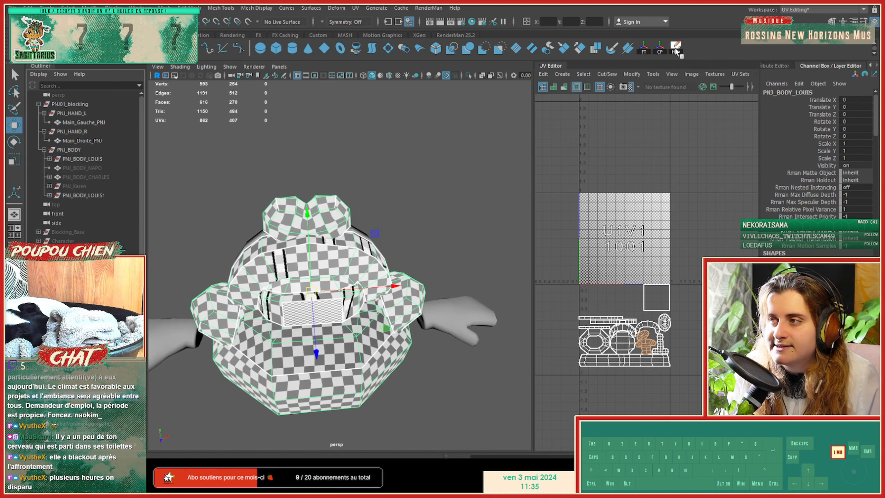
Step: Move the pivot of PNJ_BODY_LOUIS to the centre of the body's flat underside
{"action": "left_click_drag", "start_coordinate": [424, 305], "coordinate": [380, 265], "text": "alt"}
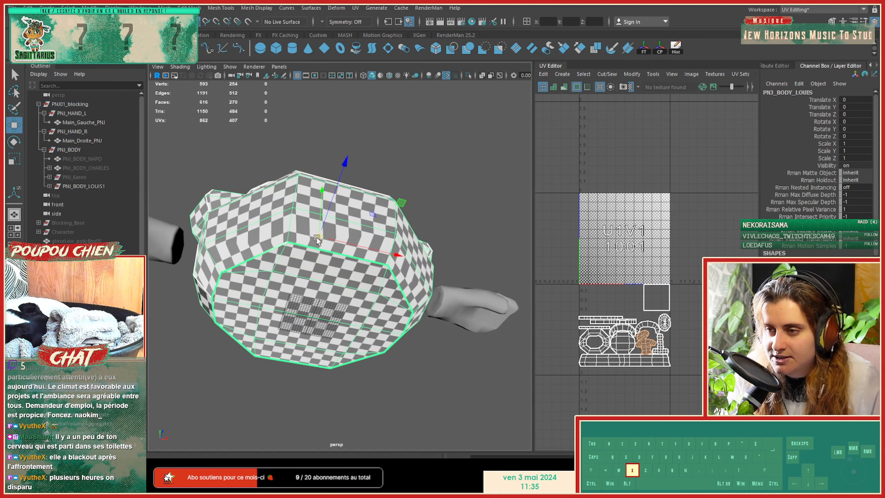
{"action": "left_click_drag", "start_coordinate": [321, 236], "coordinate": [324, 306]}
{"action": "right_click_drag", "start_coordinate": [324, 307], "coordinate": [368, 309], "text": "alt"}
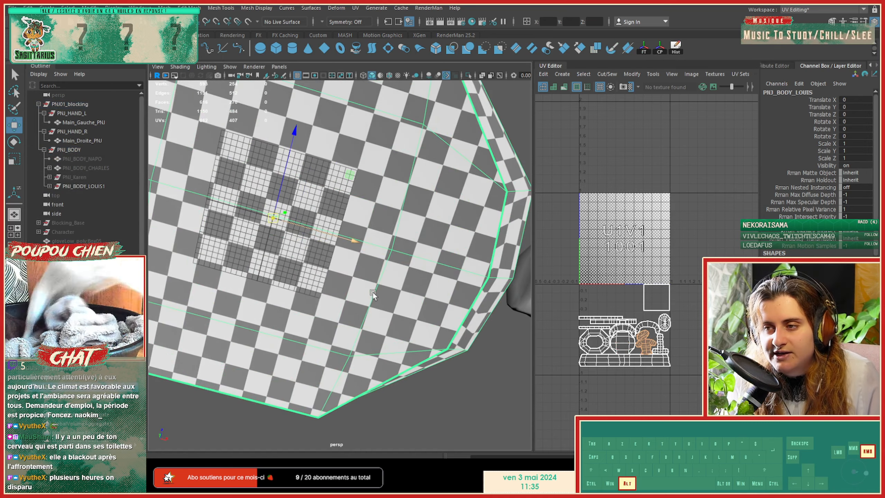
{"action": "middle_click_drag", "start_coordinate": [251, 227], "coordinate": [327, 304], "text": "alt"}
{"action": "right_click_drag", "start_coordinate": [345, 283], "coordinate": [415, 299], "text": "alt"}
{"action": "left_click_drag", "start_coordinate": [414, 299], "coordinate": [405, 406], "text": "alt"}
{"action": "right_click_drag", "start_coordinate": [405, 406], "coordinate": [296, 331], "text": "alt"}
{"action": "left_click_drag", "start_coordinate": [225, 342], "coordinate": [272, 353], "text": "alt"}
{"action": "middle_click_drag", "start_coordinate": [274, 354], "coordinate": [276, 307], "text": "alt"}
{"action": "left_click_drag", "start_coordinate": [275, 307], "coordinate": [308, 318], "text": "alt"}
{"action": "right_click_drag", "start_coordinate": [308, 318], "coordinate": [268, 323], "text": "alt"}
{"action": "left_click_drag", "start_coordinate": [268, 323], "coordinate": [279, 324], "text": "alt"}
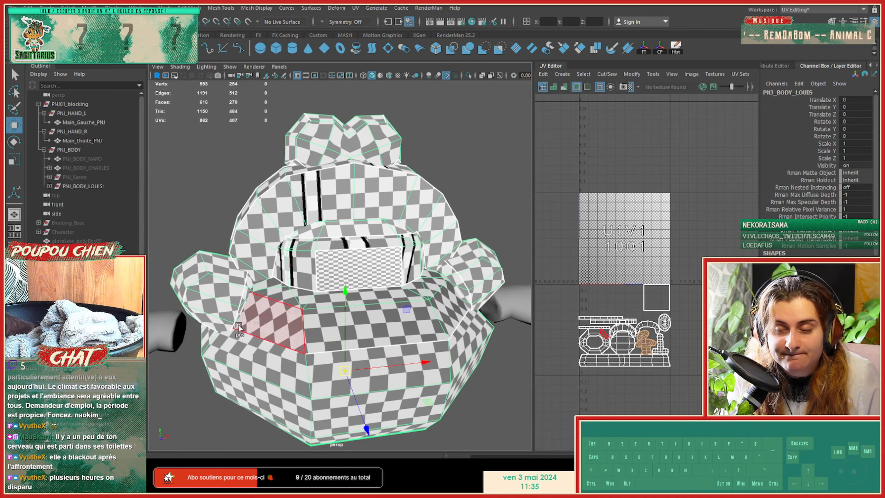
Step: Parent the combined PNJ_BODY_LOUIS under PNJ_BODY and expand PNJ_BODY_LOUIS1 to locate its remaining arch piece
{"action": "middle_click_drag", "start_coordinate": [93, 389], "coordinate": [76, 154]}
{"action": "left_click", "coordinate": [78, 195]}
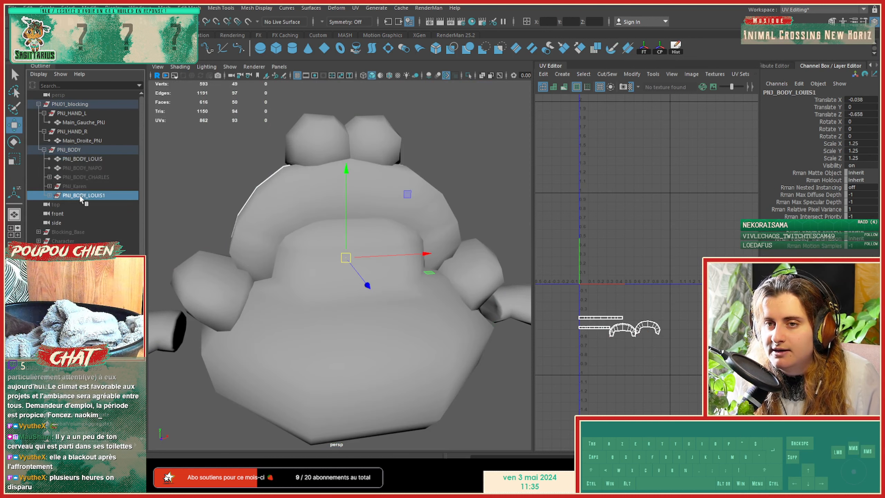
{"action": "left_click_drag", "start_coordinate": [345, 253], "coordinate": [341, 234], "text": "alt"}
{"action": "left_click", "coordinate": [50, 196]}
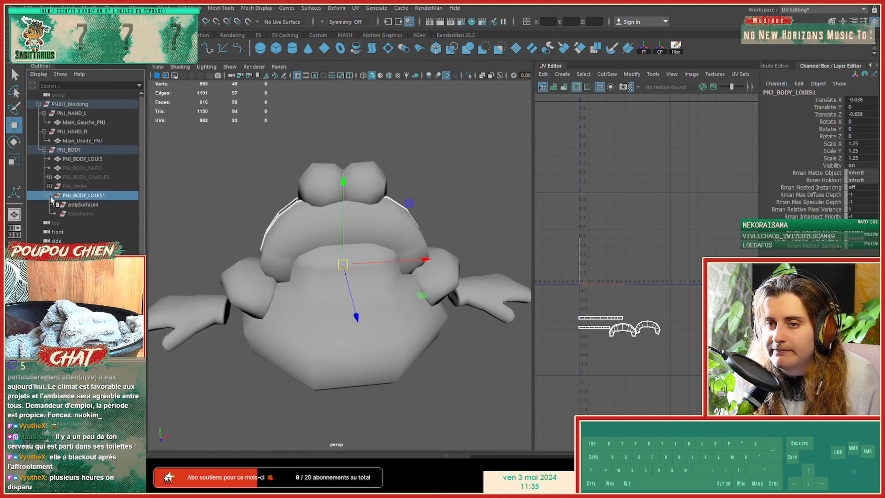
{"action": "left_click", "coordinate": [80, 211]}
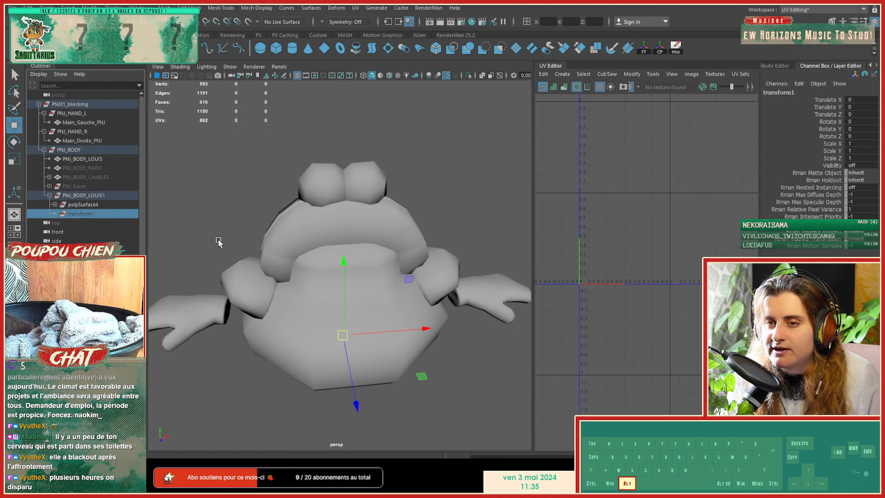
{"action": "left_click_drag", "start_coordinate": [218, 239], "coordinate": [353, 258], "text": "alt"}
{"action": "left_click", "coordinate": [349, 234]}
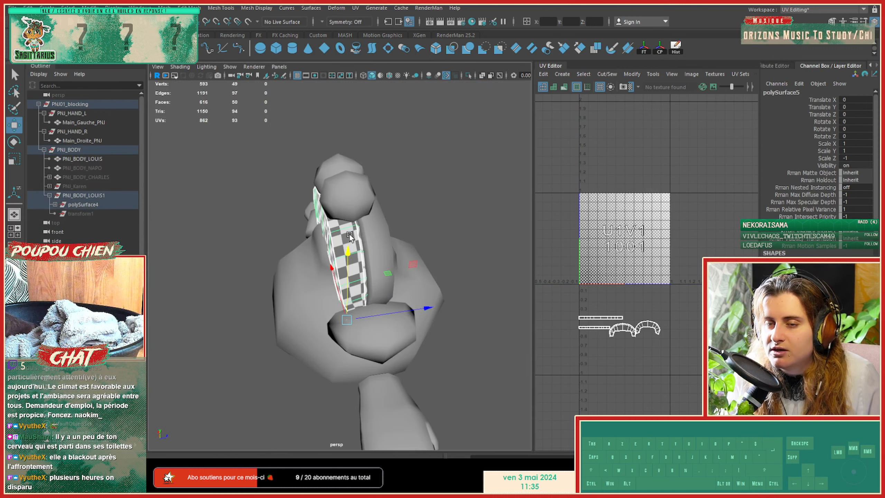
Step: Compare PNJ_BODY_LOUIS with the arch piece in PNJ_BODY_LOUIS1 by selecting them alternately and hiding the piece
{"action": "left_click", "coordinate": [82, 159]}
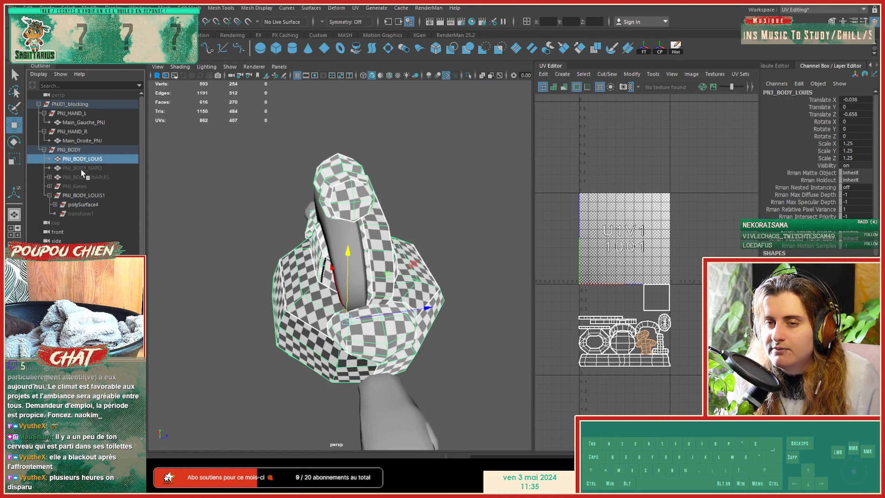
{"action": "left_click", "coordinate": [81, 194]}
{"action": "left_click", "coordinate": [87, 195]}
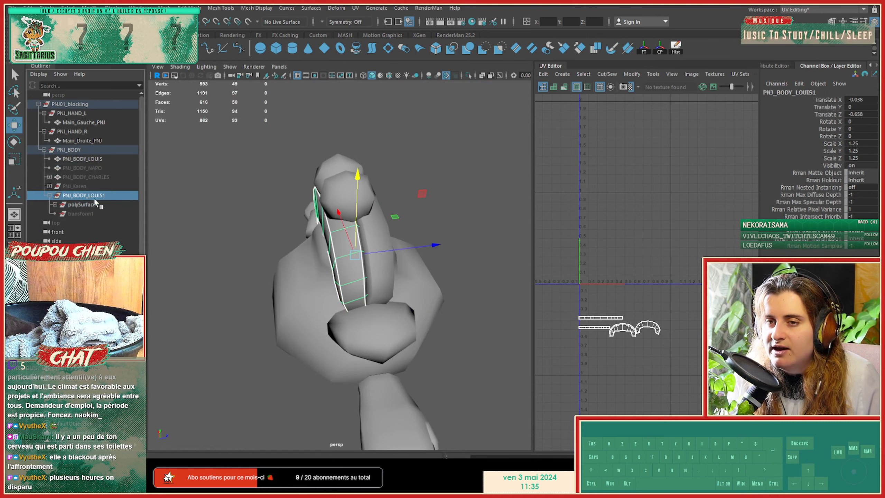
{"action": "left_click_drag", "start_coordinate": [397, 294], "coordinate": [551, 330], "text": "alt"}
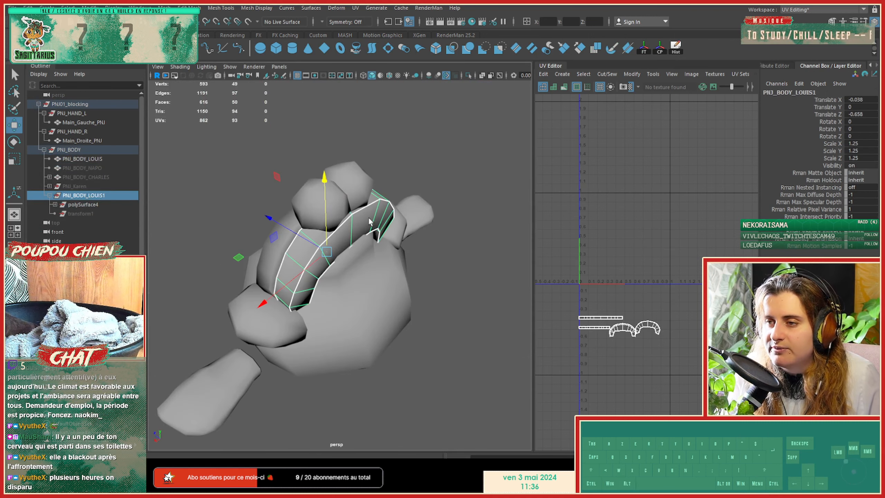
{"action": "left_click", "coordinate": [371, 208]}
{"action": "key", "text": "w"}
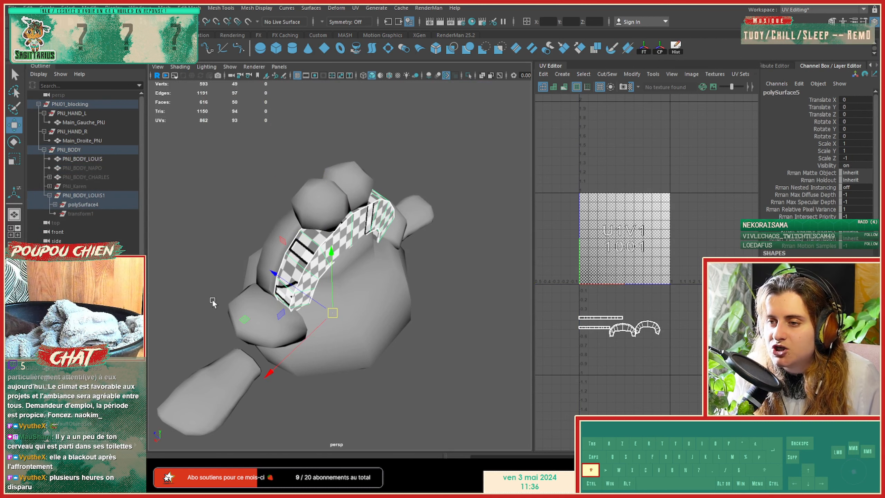
{"action": "left_click", "coordinate": [87, 195]}
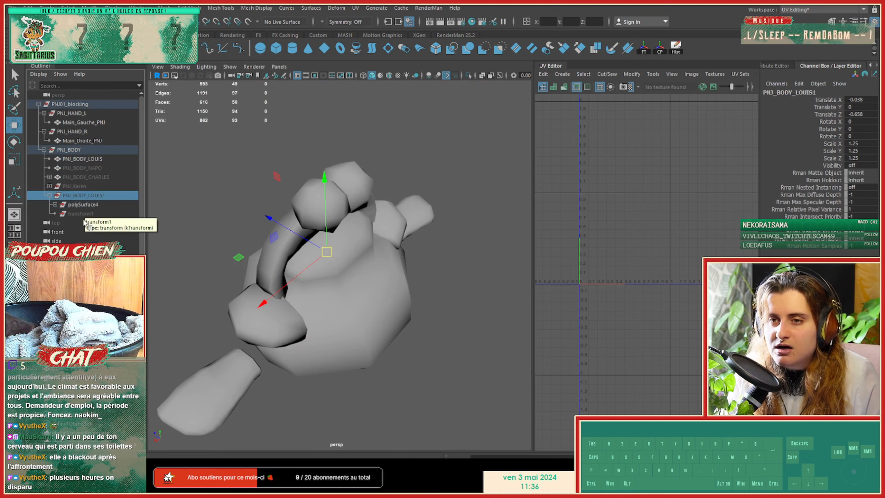
Step: Show the arch piece again, then centre the pivot of polySurface4 and delete its history
{"action": "left_click", "coordinate": [90, 206]}
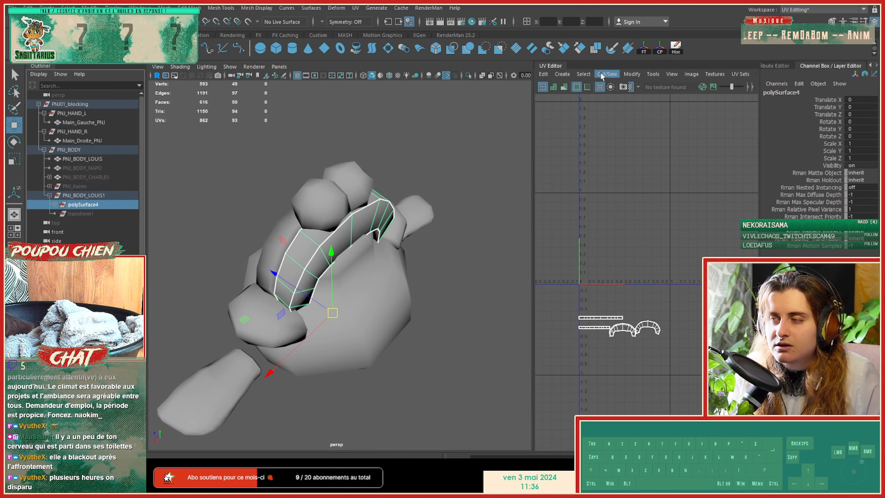
{"action": "left_click", "coordinate": [659, 49]}
{"action": "left_click", "coordinate": [676, 47]}
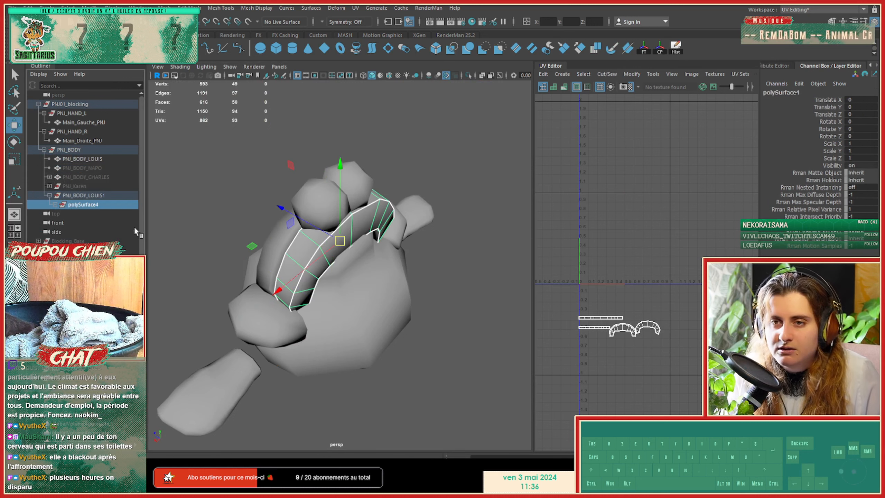
Step: Combine the mirrored arch piece with PNJ_BODY_LOUIS into one mesh
{"action": "left_click", "coordinate": [273, 324]}
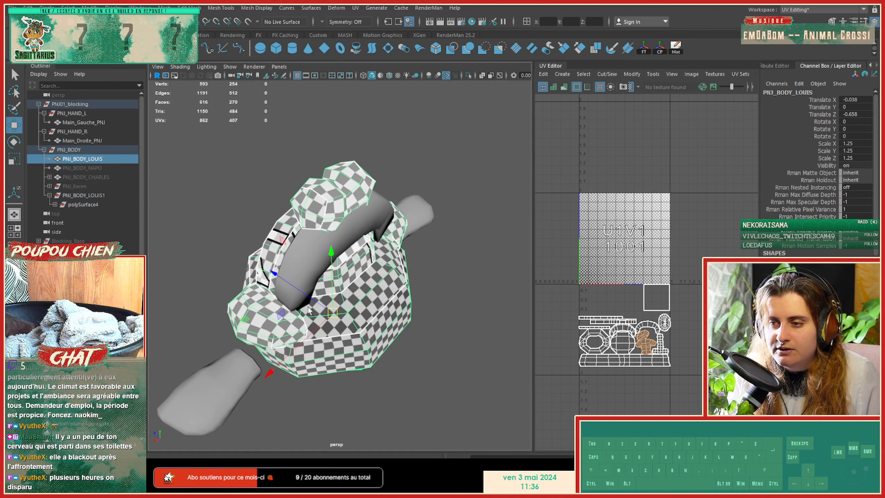
{"action": "left_click_drag", "start_coordinate": [399, 230], "coordinate": [338, 311], "text": "alt"}
{"action": "left_click", "coordinate": [345, 236]}
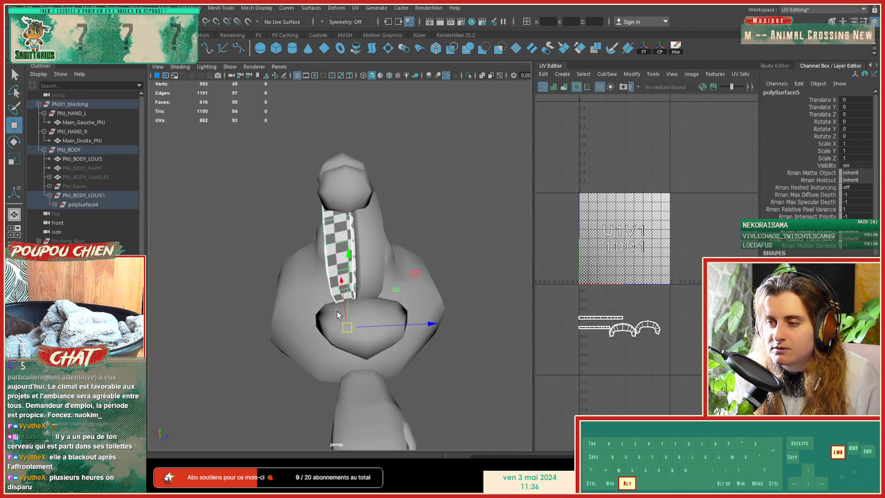
{"action": "left_click", "coordinate": [382, 241]}
{"action": "right_click", "coordinate": [353, 232], "text": "shift"}
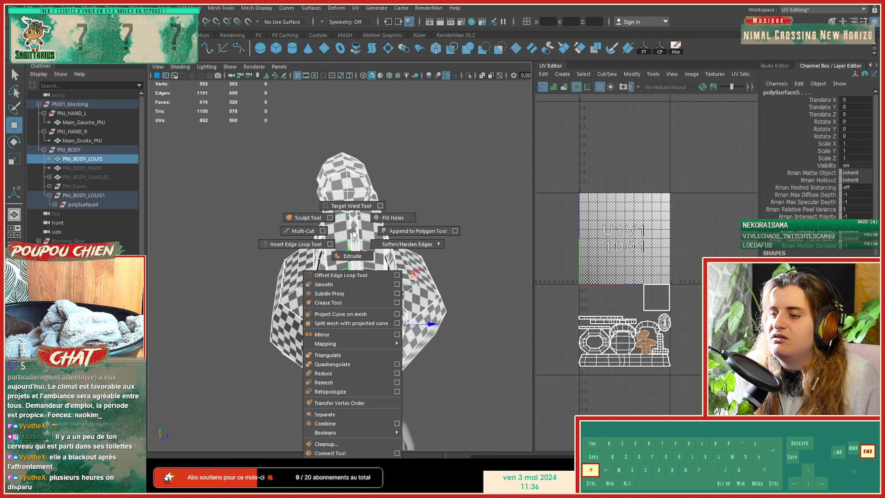
{"action": "right_click_drag", "start_coordinate": [353, 232], "coordinate": [332, 424], "text": "shift"}
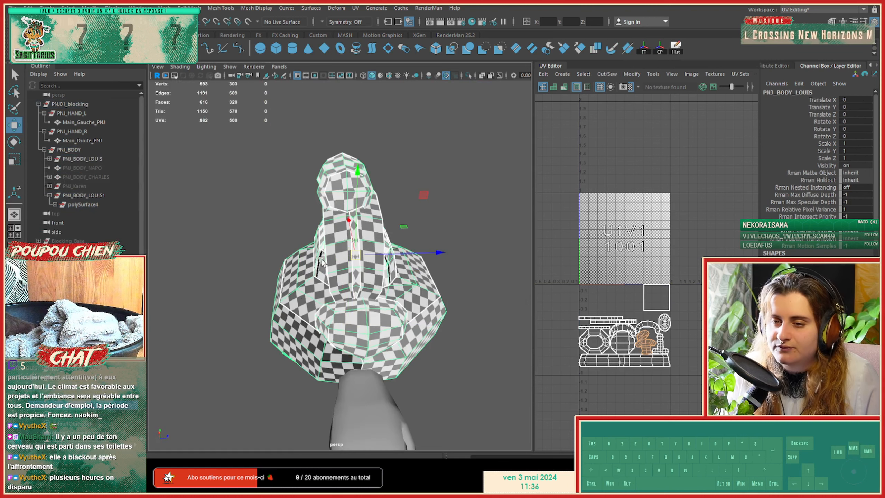
Step: Centre the pivot of the newly combined body mesh and delete its history
{"action": "left_click_drag", "start_coordinate": [321, 261], "coordinate": [209, 259], "text": "alt"}
{"action": "left_click", "coordinate": [660, 48]}
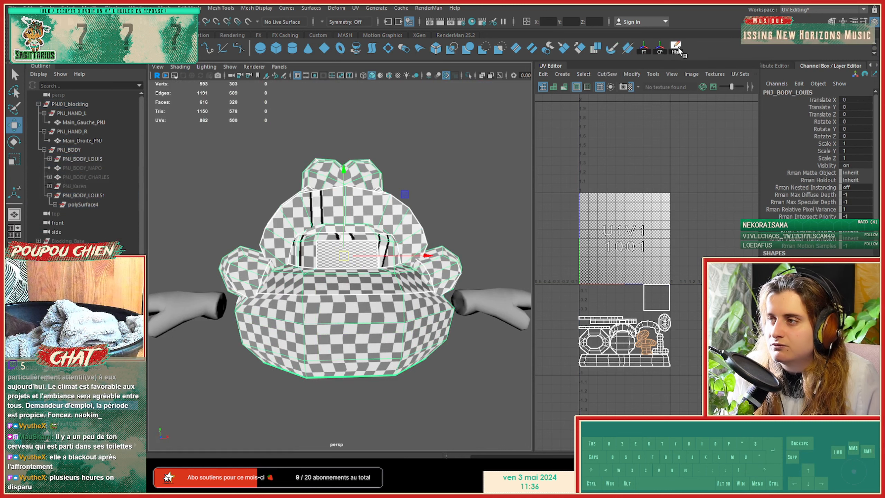
{"action": "key", "text": "w"}
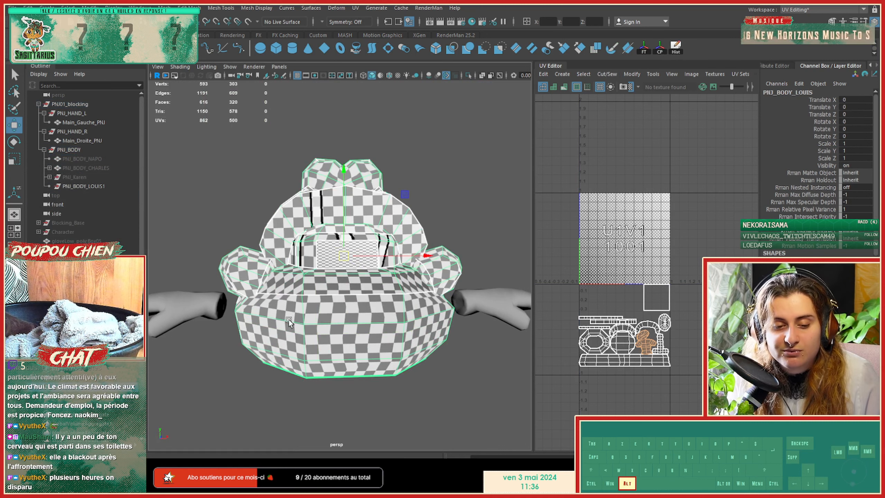
Step: Snap the pivot of PNJ_BODY_LOUIS to the grid at the centre of the body's base, using the side view
{"action": "left_click_drag", "start_coordinate": [289, 320], "coordinate": [335, 256], "text": "alt"}
{"action": "key", "text": "space"}
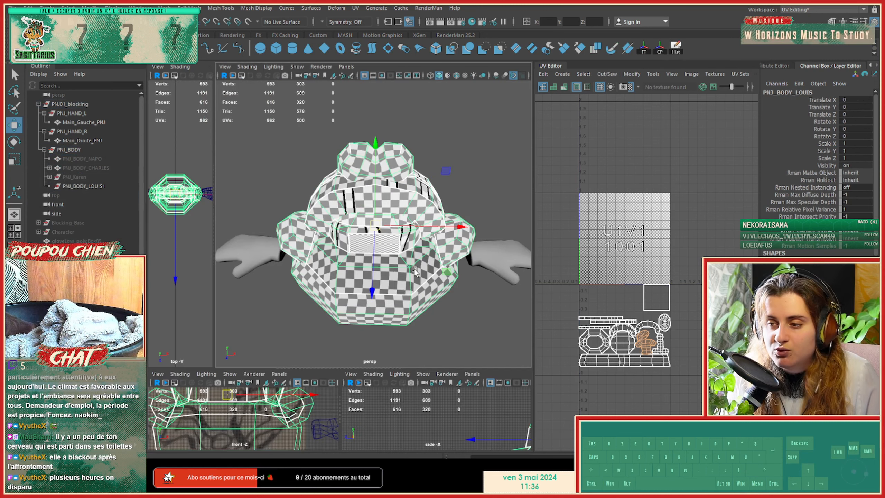
{"action": "key", "text": "space"}
{"action": "middle_click_drag", "start_coordinate": [460, 413], "coordinate": [291, 332], "text": "alt"}
{"action": "right_click_drag", "start_coordinate": [428, 320], "coordinate": [393, 322], "text": "alt"}
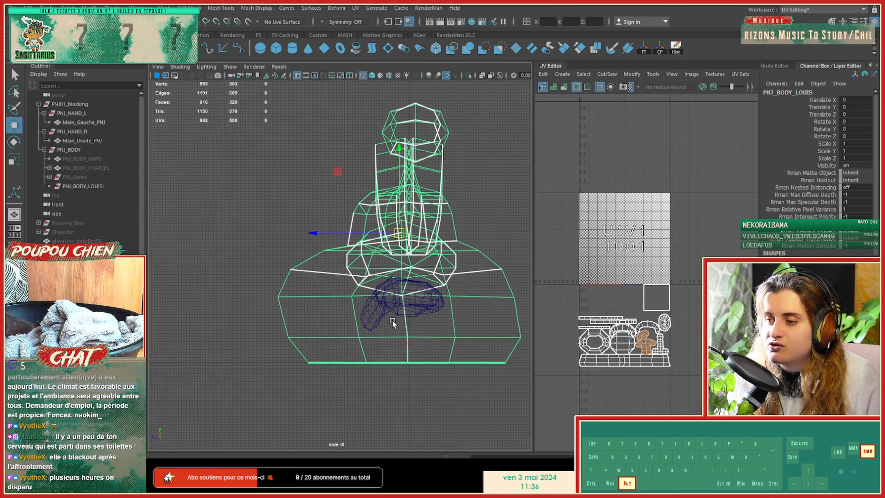
{"action": "middle_click_drag", "start_coordinate": [440, 322], "coordinate": [400, 349], "text": "alt"}
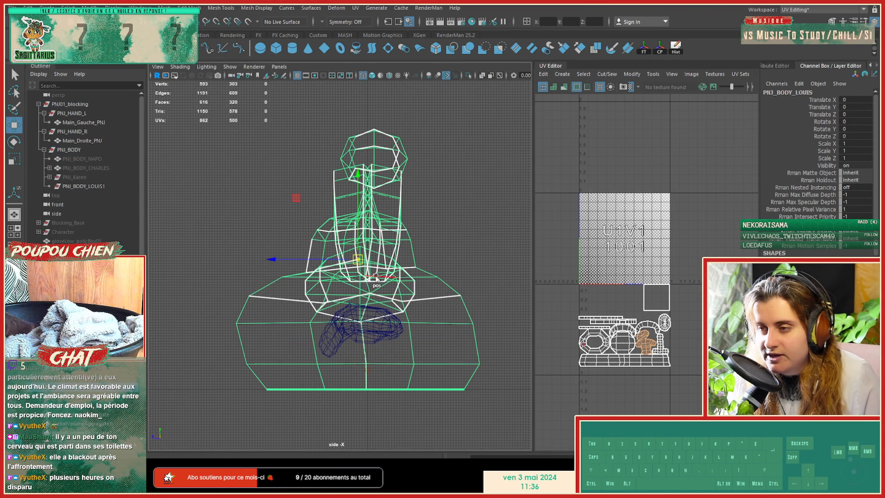
{"action": "key", "text": "x"}
{"action": "left_click_drag", "start_coordinate": [358, 260], "coordinate": [368, 390]}
{"action": "right_click_drag", "start_coordinate": [271, 397], "coordinate": [371, 390], "text": "alt"}
{"action": "middle_click_drag", "start_coordinate": [371, 389], "coordinate": [313, 260], "text": "alt"}
{"action": "key", "text": "space"}
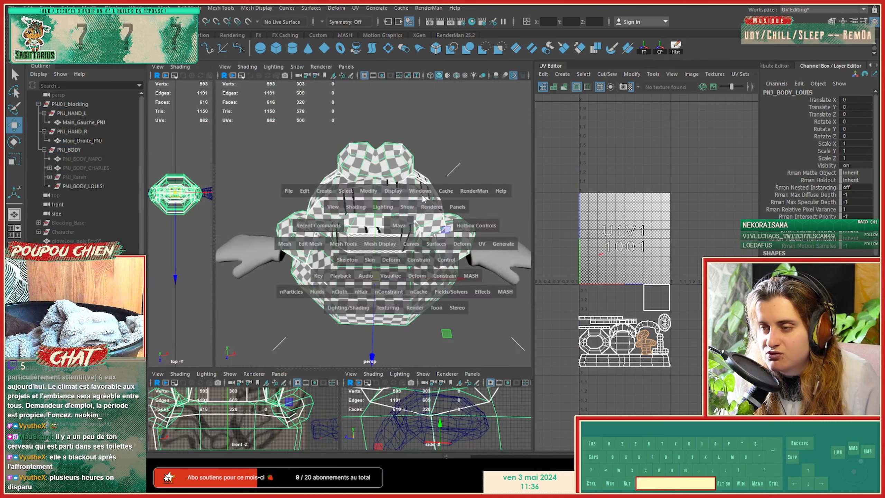
{"action": "key", "text": "space"}
Step: Parent the combined PNJ_BODY_LOUIS under PNJ_BODY and delete the leftover PNJ_BODY_LOUIS1 group
{"action": "left_click_drag", "start_coordinate": [330, 318], "coordinate": [389, 223], "text": "alt"}
{"action": "key", "text": "w"}
{"action": "right_click_drag", "start_coordinate": [386, 225], "coordinate": [423, 210]}
{"action": "left_click", "coordinate": [437, 216]}
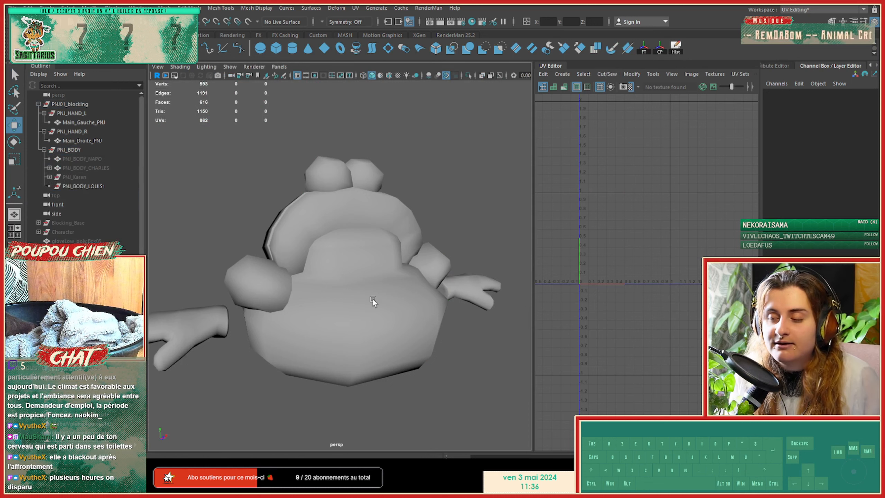
{"action": "left_click", "coordinate": [96, 186]}
{"action": "left_click", "coordinate": [341, 228]}
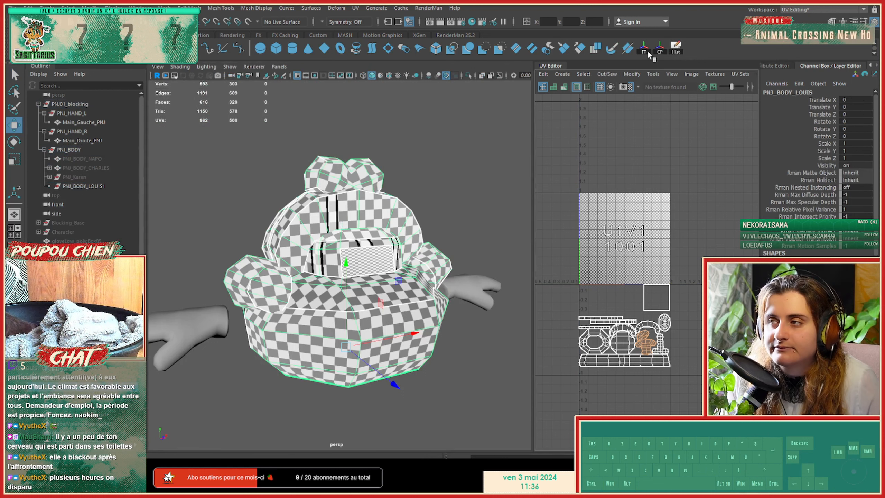
{"action": "middle_click_drag", "start_coordinate": [81, 386], "coordinate": [82, 156]}
{"action": "left_click", "coordinate": [83, 195]}
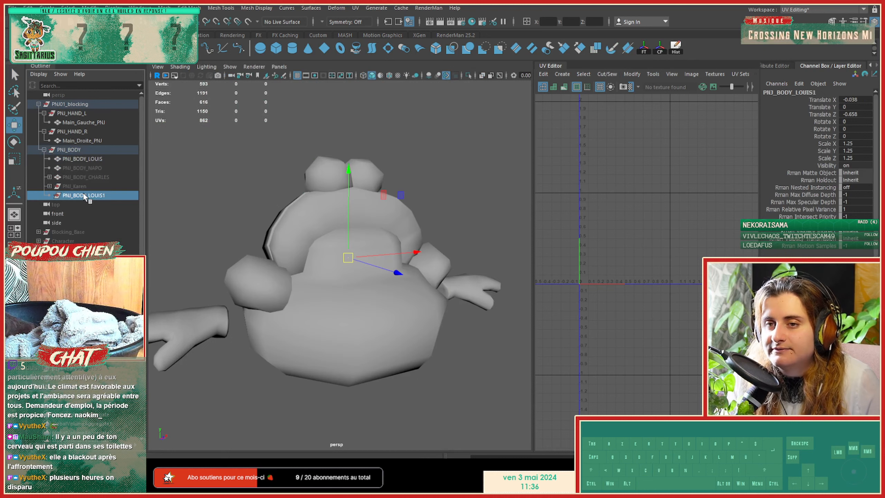
{"action": "key", "text": "Delete"}
Step: Select all UV shells of PNJ_BODY_LOUIS and move them up into UV tile 1001
{"action": "left_click", "coordinate": [97, 160]}
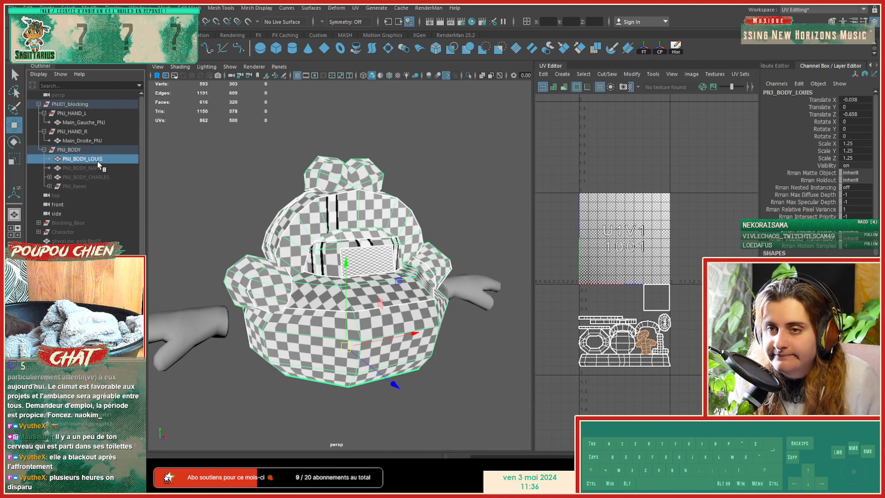
{"action": "right_click_drag", "start_coordinate": [598, 300], "coordinate": [570, 283]}
{"action": "left_click_drag", "start_coordinate": [560, 256], "coordinate": [672, 385]}
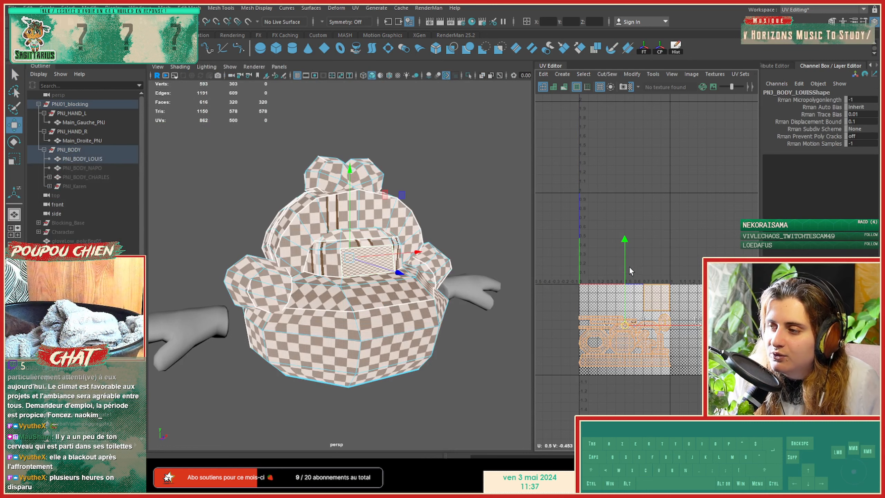
{"action": "left_click_drag", "start_coordinate": [625, 264], "coordinate": [619, 181]}
Step: Scale all UV shells together very slightly within tile 1001 and widen the UV Editor for the layout
{"action": "left_click", "coordinate": [547, 196]}
{"action": "left_click_drag", "start_coordinate": [577, 141], "coordinate": [693, 324]}
{"action": "key", "text": "r"}
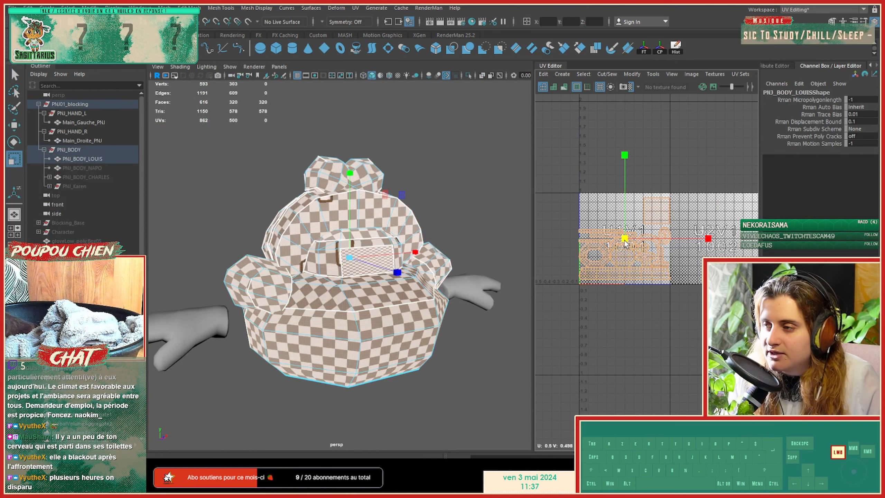
{"action": "left_click_drag", "start_coordinate": [624, 240], "coordinate": [623, 241]}
{"action": "key", "text": "w"}
{"action": "left_click_drag", "start_coordinate": [533, 256], "coordinate": [370, 258]}
{"action": "scroll", "coordinate": [492, 219], "scroll_direction": "up", "scroll_amount": 5, "text": "alt"}
{"action": "middle_click_drag", "start_coordinate": [492, 219], "coordinate": [468, 287], "text": "alt"}
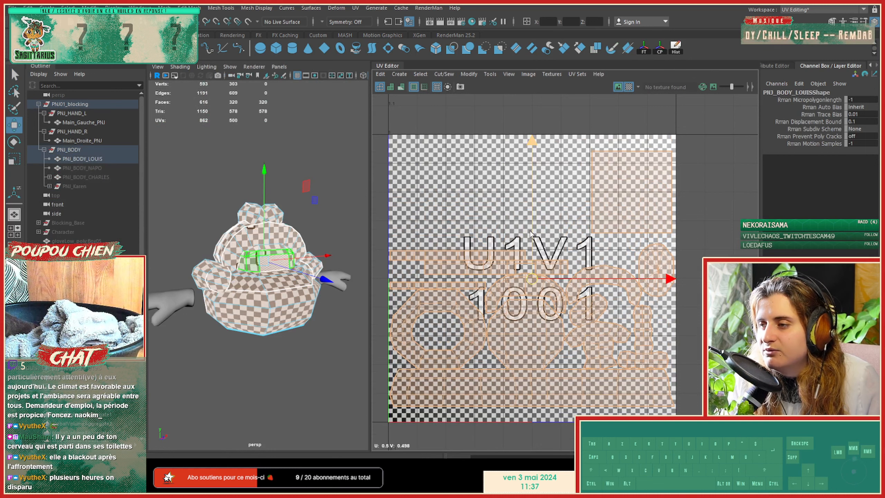
Step: Lower all UV shells within tile 1001 and fit the square shell into the tile's upper-right corner
{"action": "left_click_drag", "start_coordinate": [530, 226], "coordinate": [531, 239]}
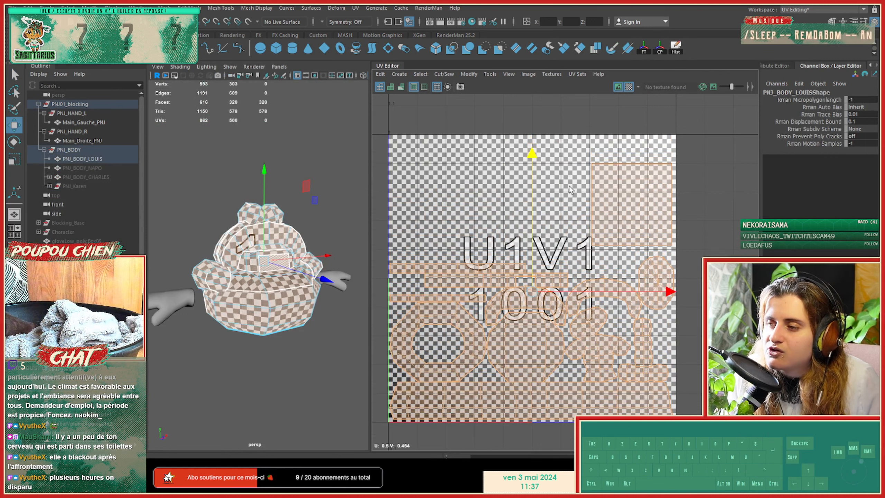
{"action": "left_click", "coordinate": [634, 178]}
{"action": "mouse_move", "coordinate": [631, 178]}
{"action": "left_mouse_down"}
{"action": "mouse_move", "coordinate": [630, 154]}
{"action": "mouse_move", "coordinate": [633, 174]}
{"action": "left_mouse_up"}
{"action": "left_click", "coordinate": [670, 152]}
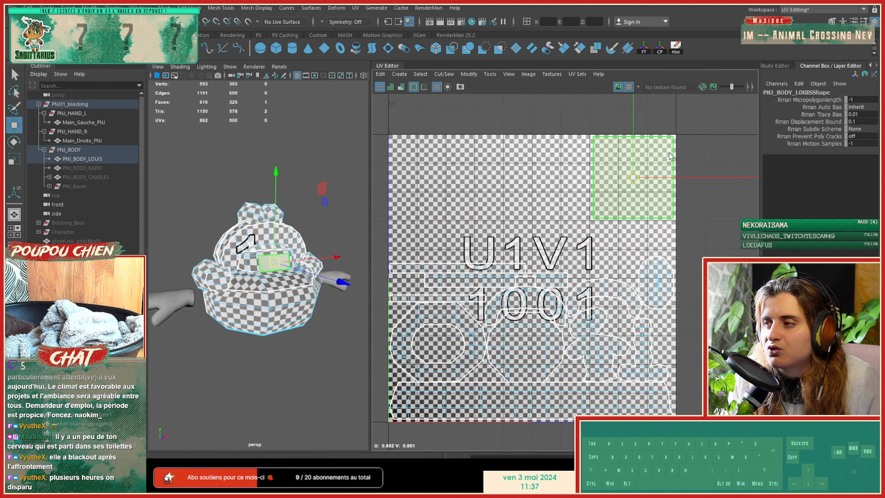
{"action": "left_click", "coordinate": [694, 149]}
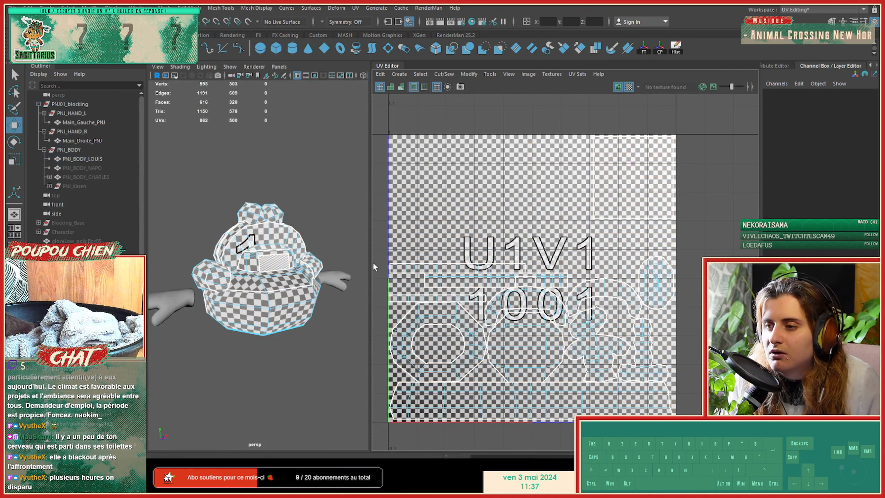
Step: Narrow the UV Editor, hide PNJ_BODY_LOUIS and show PNJ_BODY_NAPO in its place
{"action": "left_click_drag", "start_coordinate": [371, 279], "coordinate": [521, 269]}
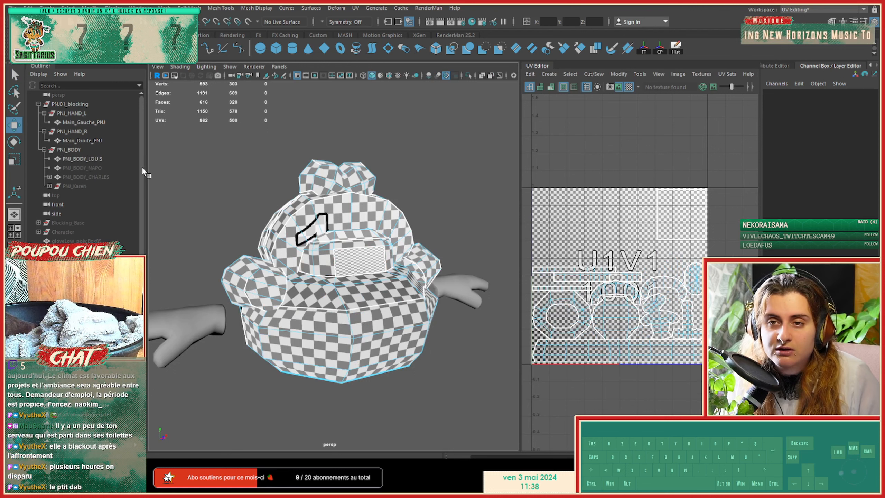
{"action": "left_click", "coordinate": [82, 158]}
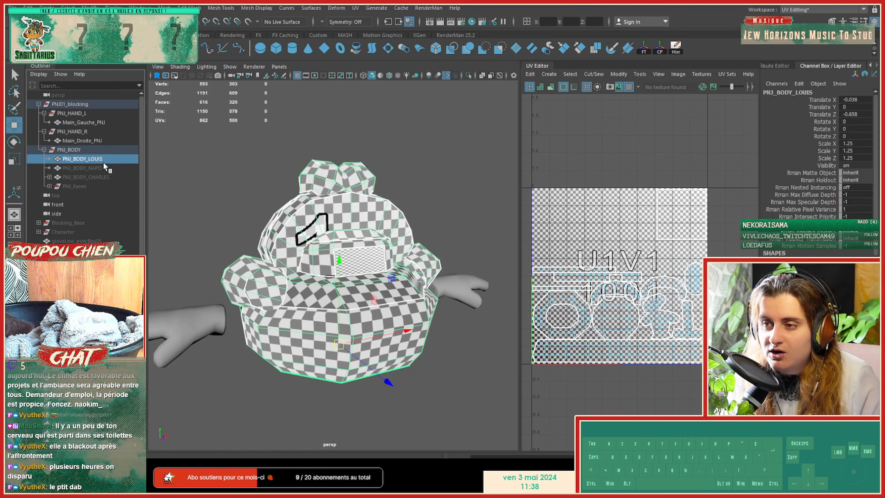
{"action": "key", "text": "ctrl+h"}
{"action": "left_click", "coordinate": [101, 167]}
{"action": "key", "text": "shift+h"}
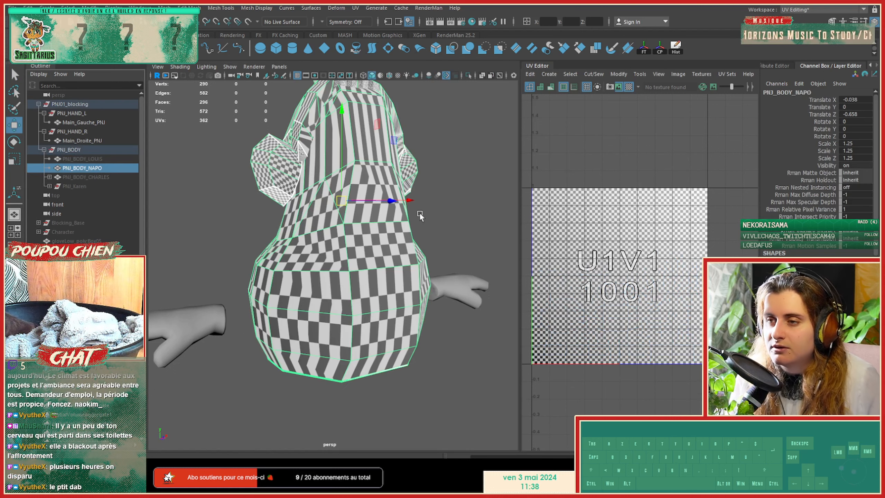
{"action": "left_click_drag", "start_coordinate": [406, 218], "coordinate": [352, 215], "text": "alt"}
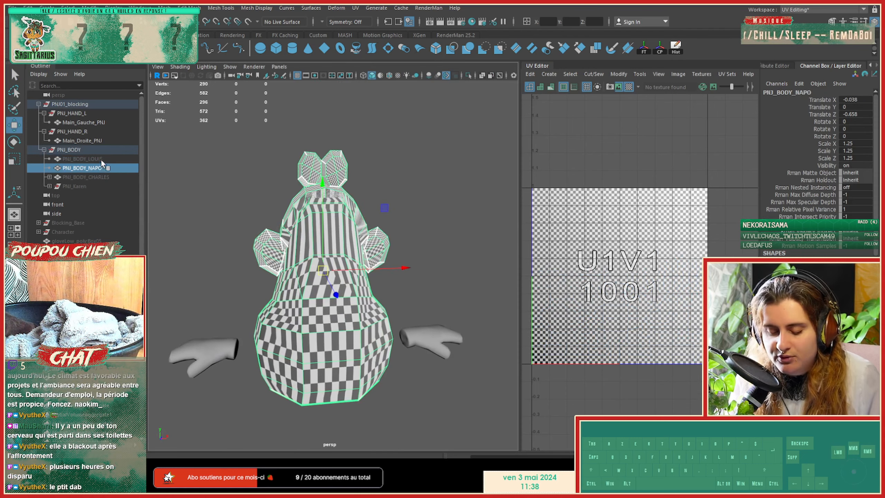
Step: Show PNJ_BODY_LOUIS together with PNJ_BODY_NAPO and view both bodies in the front view
{"action": "left_click", "coordinate": [100, 159]}
{"action": "key", "text": "shift+h"}
{"action": "key", "text": "space"}
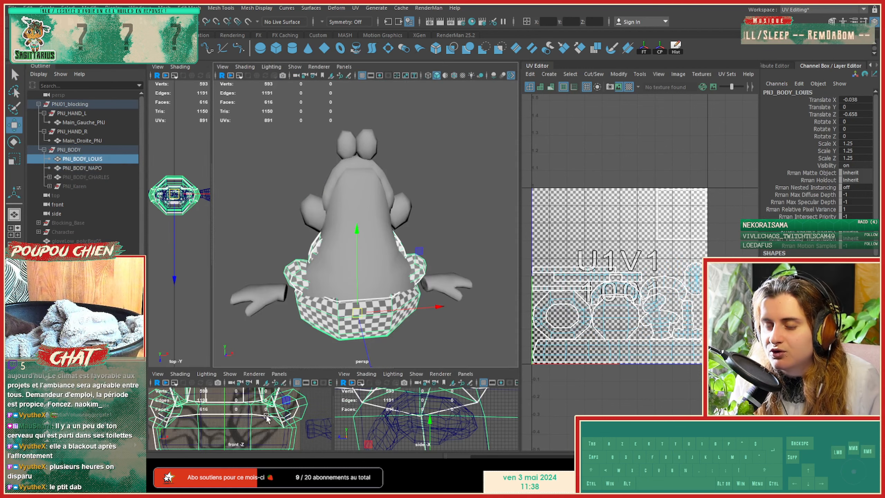
{"action": "key", "text": "space"}
{"action": "scroll", "coordinate": [413, 314], "scroll_direction": "down", "scroll_amount": 3}
{"action": "middle_click_drag", "start_coordinate": [354, 262], "coordinate": [385, 307], "text": "alt"}
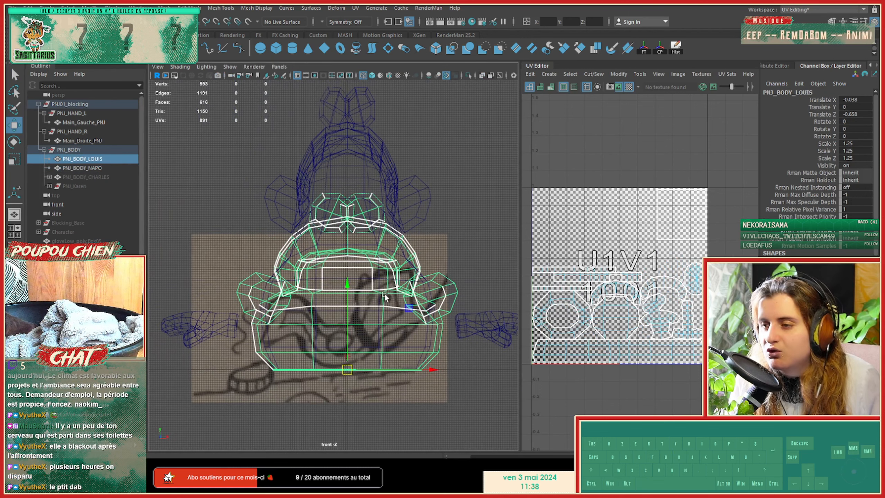
Step: Compare the shapes of PNJ_BODY_LOUIS and PNJ_BODY_NAPO in the front and perspective views
{"action": "double_click", "coordinate": [405, 241]}
{"action": "right_click_drag", "start_coordinate": [311, 221], "coordinate": [440, 242], "text": "alt"}
{"action": "middle_click_drag", "start_coordinate": [360, 231], "coordinate": [353, 243], "text": "alt"}
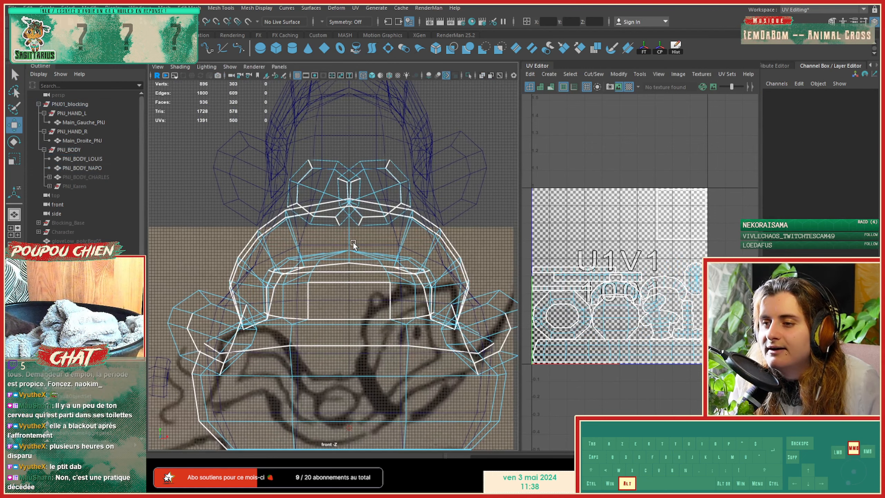
{"action": "middle_click_drag", "start_coordinate": [376, 306], "coordinate": [364, 285], "text": "alt"}
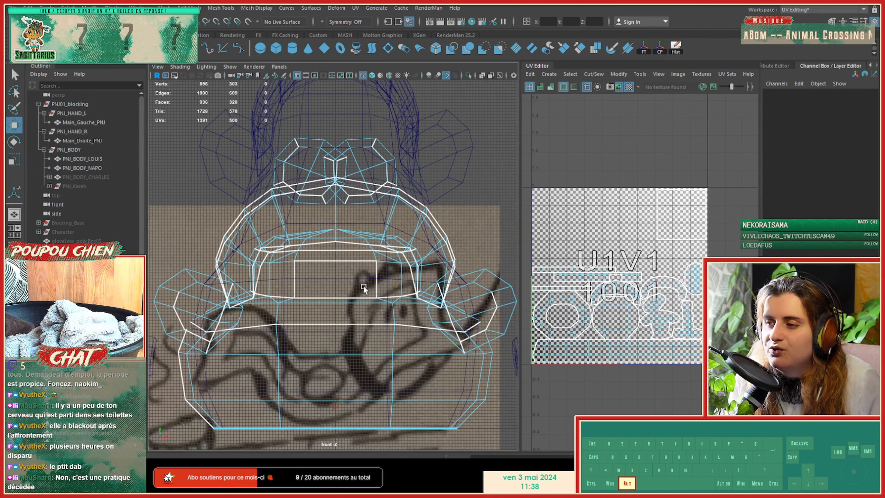
{"action": "key", "text": "space"}
{"action": "key", "text": "space"}
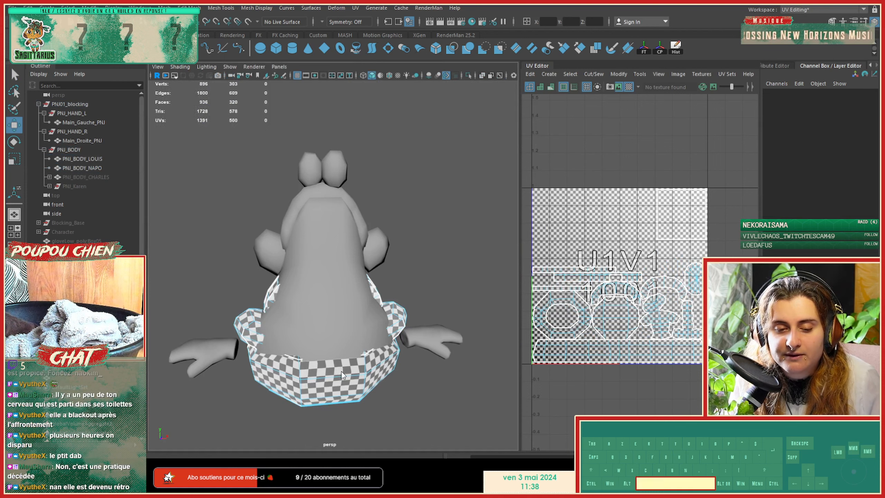
{"action": "key", "text": "space"}
{"action": "key", "text": "space"}
{"action": "key", "text": "space"}
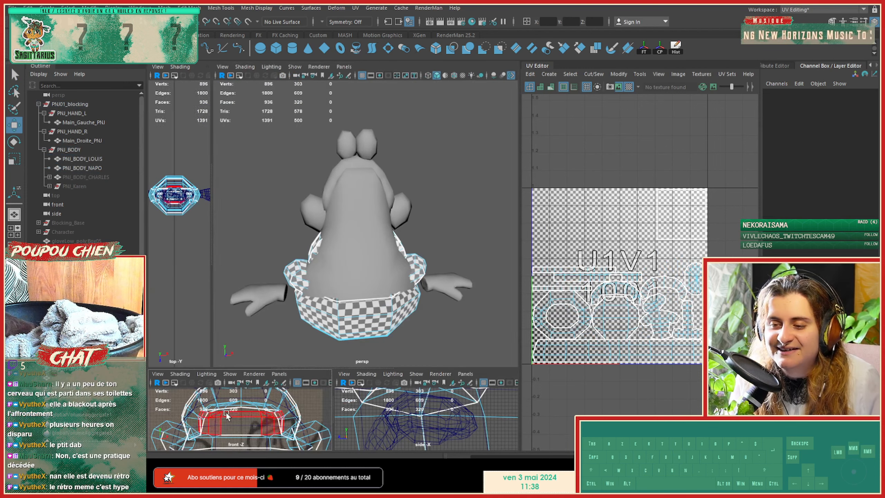
{"action": "key", "text": "space"}
{"action": "key", "text": "space"}
{"action": "key", "text": "space"}
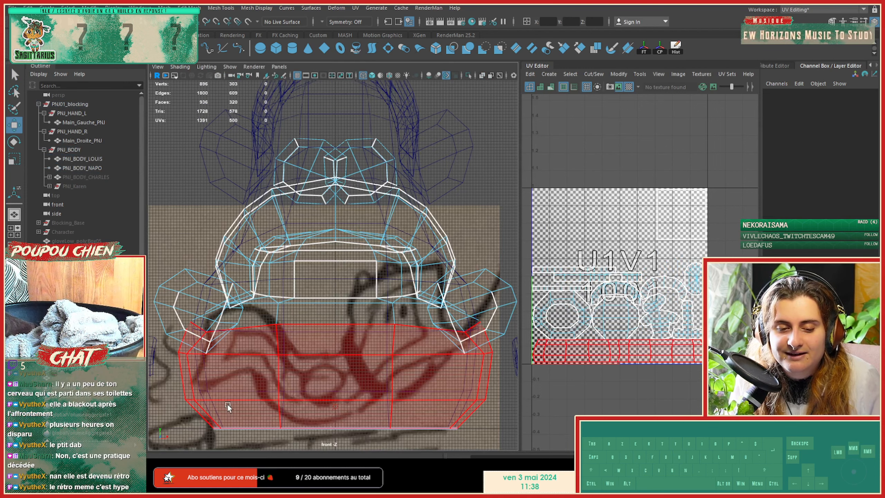
{"action": "middle_click_drag", "start_coordinate": [261, 347], "coordinate": [296, 331], "text": "alt"}
{"action": "right_click_drag", "start_coordinate": [311, 321], "coordinate": [263, 283], "text": "alt"}
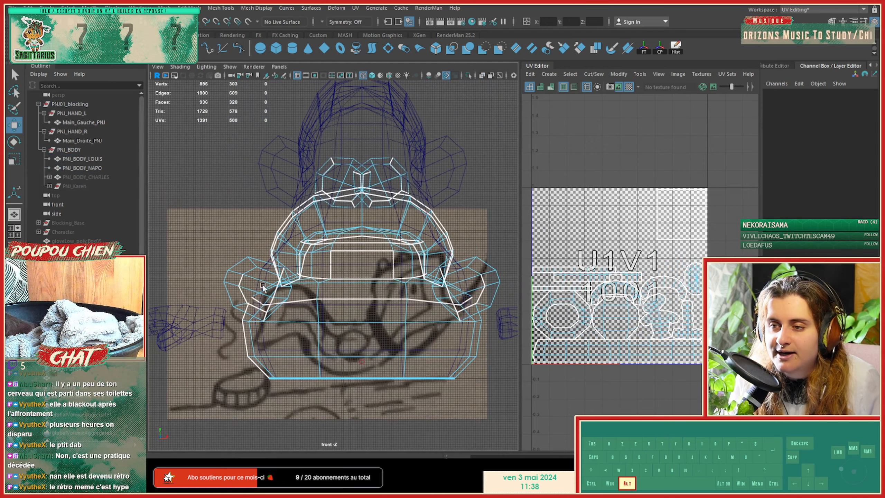
{"action": "middle_click_drag", "start_coordinate": [263, 284], "coordinate": [223, 301], "text": "alt"}
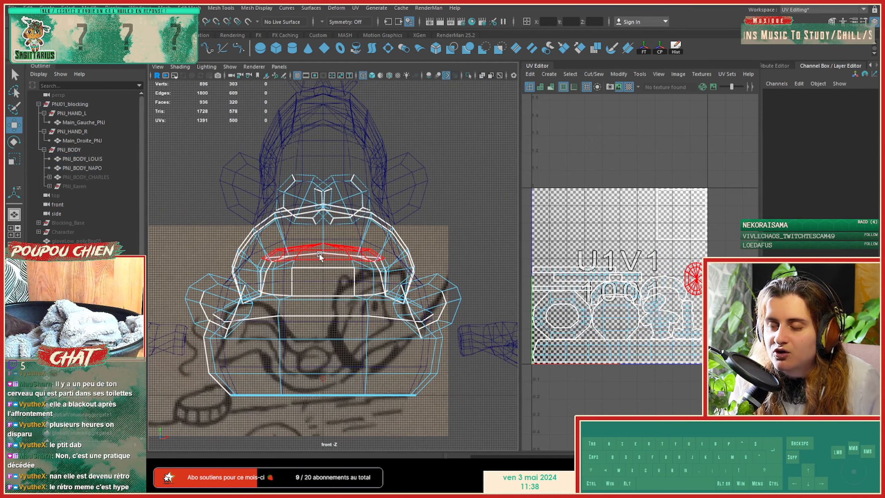
{"action": "left_click", "coordinate": [329, 214]}
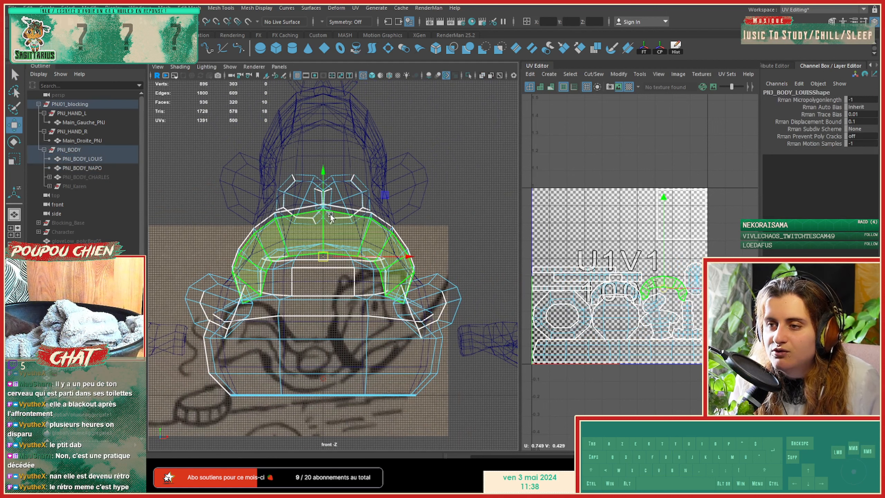
{"action": "right_click_drag", "start_coordinate": [330, 214], "coordinate": [328, 226]}
{"action": "double_click", "coordinate": [331, 215]}
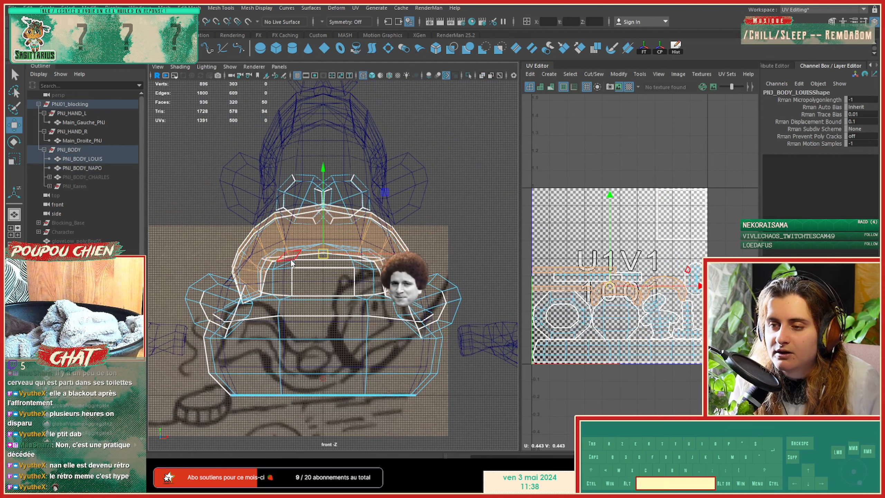
{"action": "key", "text": "space"}
{"action": "key", "text": "space"}
{"action": "left_click_drag", "start_coordinate": [233, 231], "coordinate": [334, 246], "text": "alt"}
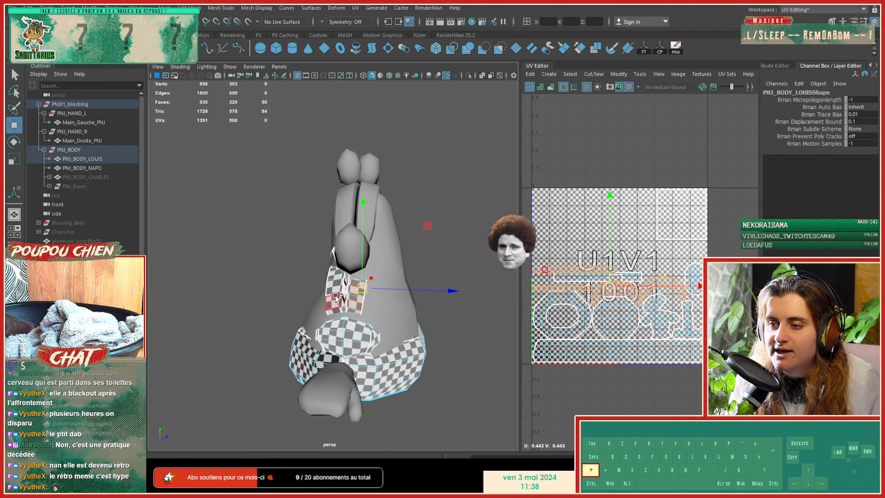
{"action": "key", "text": "space"}
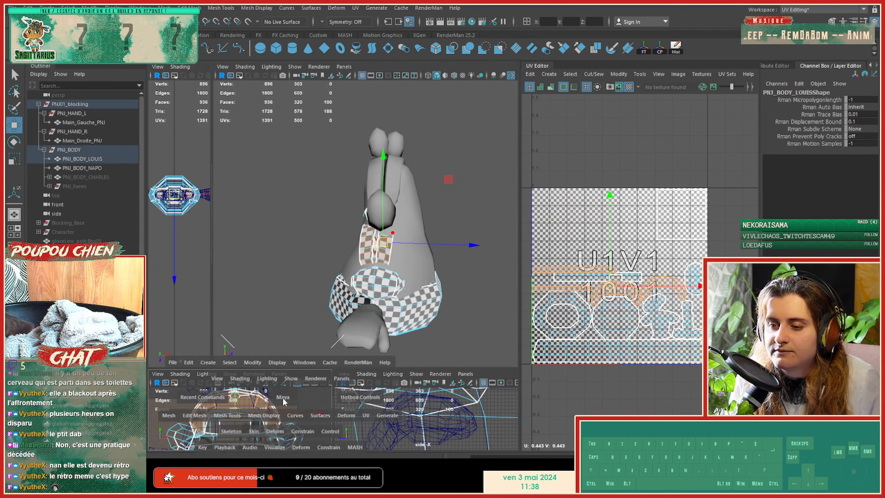
{"action": "key", "text": "space"}
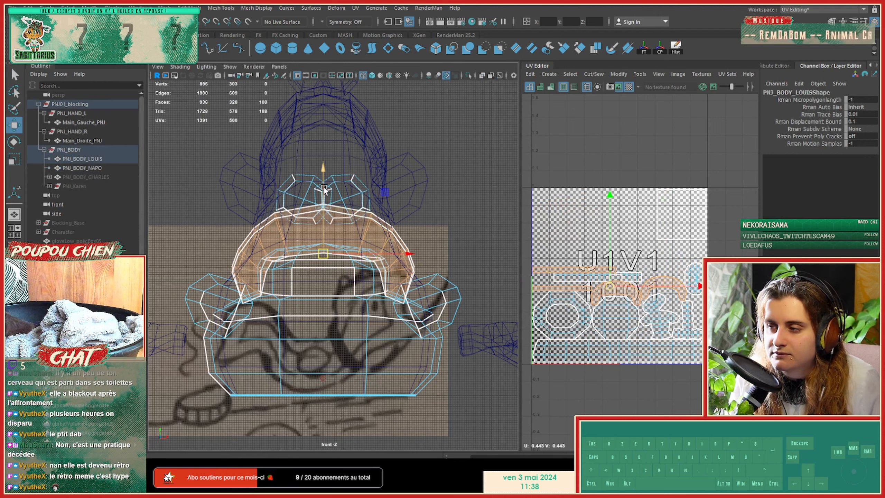
Step: Duplicate PNJ_BODY_LOUIS, keeping the copy in the PNJ_BODY group, and hide the original
{"action": "key", "text": "ctrl+d"}
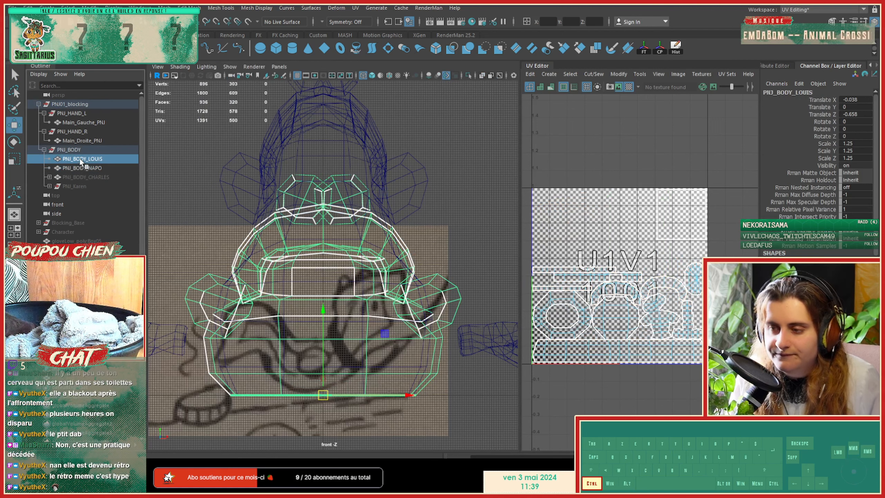
{"action": "left_click_drag", "start_coordinate": [82, 198], "coordinate": [81, 173]}
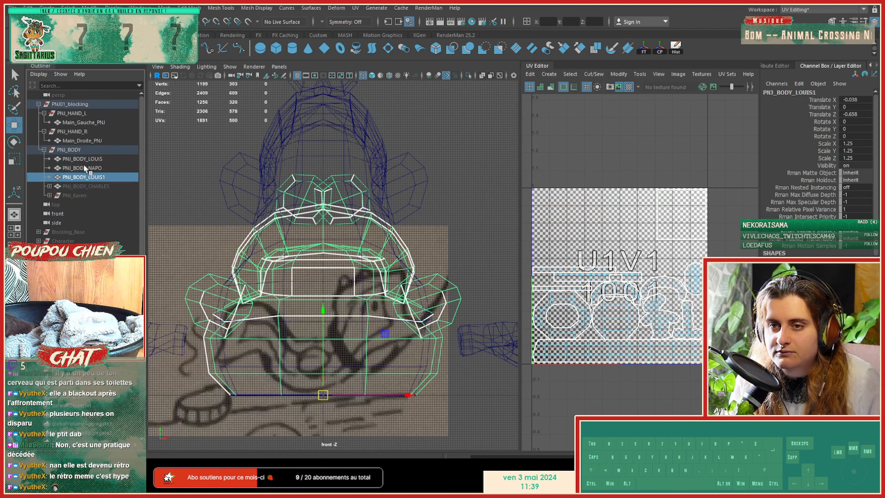
{"action": "left_click", "coordinate": [90, 158]}
{"action": "key", "text": "ctrl+h"}
{"action": "left_click", "coordinate": [89, 176]}
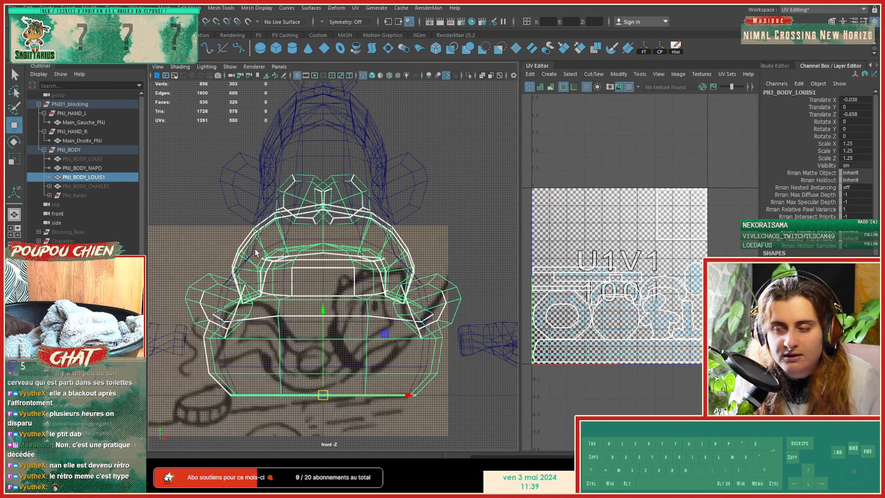
Step: Select all faces of the front and back arch pieces on the duplicated Louis body
{"action": "right_click_drag", "start_coordinate": [245, 225], "coordinate": [210, 227]}
{"action": "key", "text": "space"}
{"action": "key", "text": "space"}
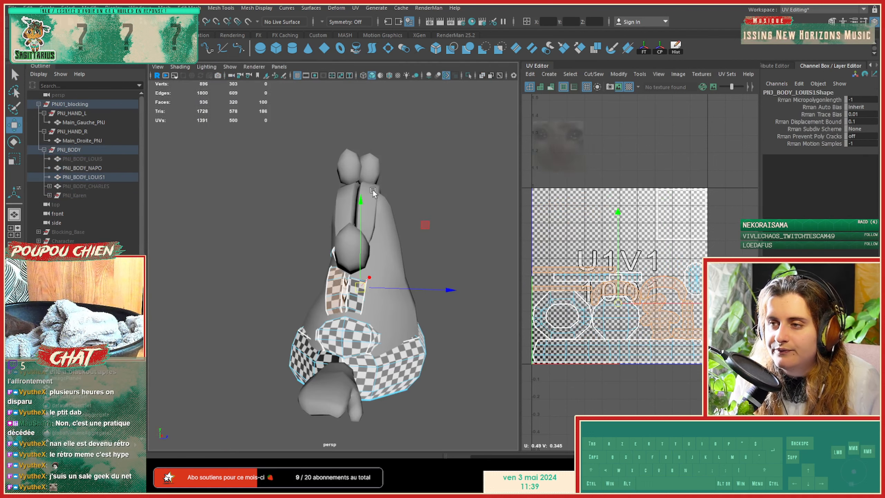
{"action": "left_click_drag", "start_coordinate": [357, 299], "coordinate": [322, 264], "text": "alt"}
{"action": "double_click", "coordinate": [326, 262]}
{"action": "double_click", "coordinate": [327, 264], "text": "shift"}
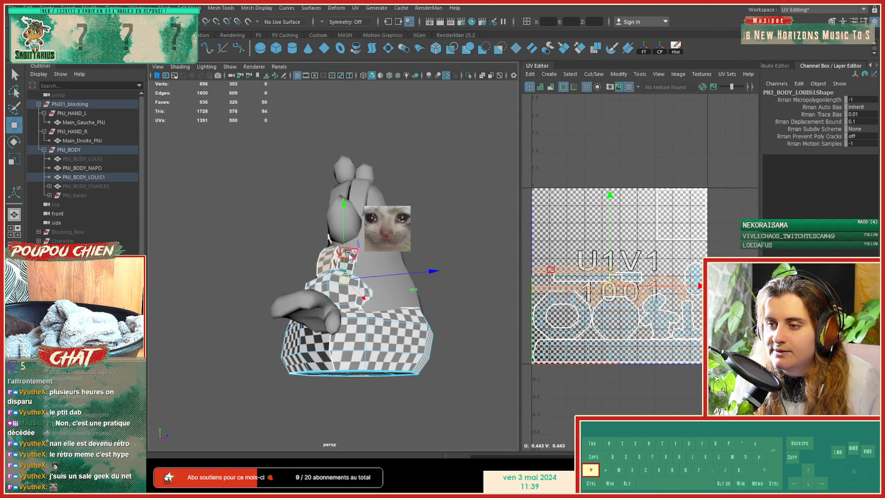
{"action": "key", "text": "space"}
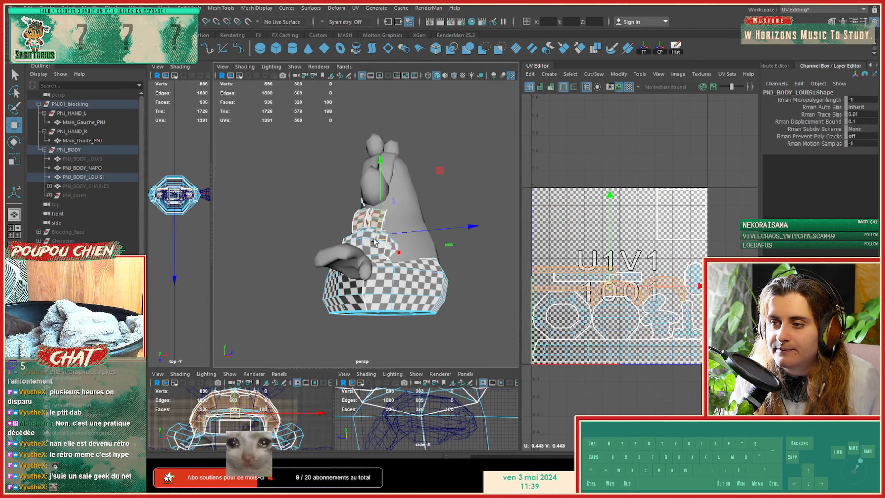
{"action": "key", "text": "space"}
{"action": "left_click_drag", "start_coordinate": [373, 237], "coordinate": [358, 296], "text": "alt"}
{"action": "key", "text": "space"}
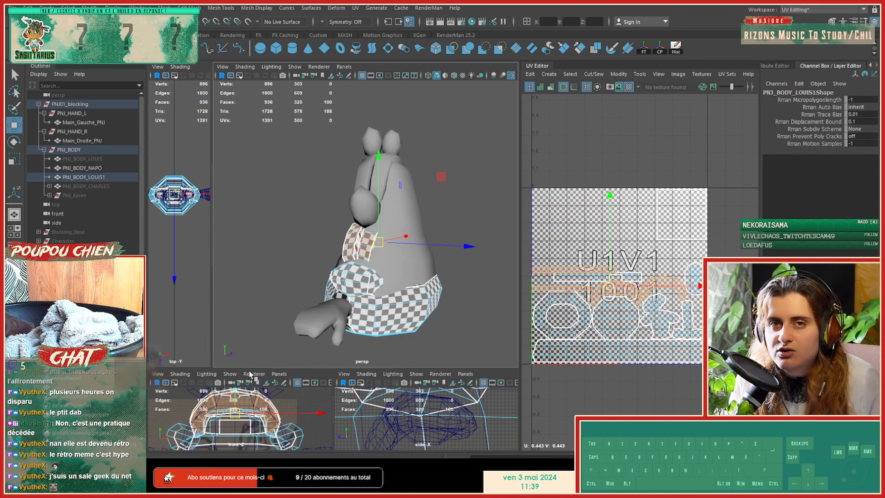
{"action": "key", "text": "space"}
Step: Raise the selected arch pieces to the head of PNJ_BODY_NAPO and scale them down to about the head's width
{"action": "left_click_drag", "start_coordinate": [323, 181], "coordinate": [333, 59]}
{"action": "middle_click_drag", "start_coordinate": [325, 111], "coordinate": [324, 157], "text": "alt"}
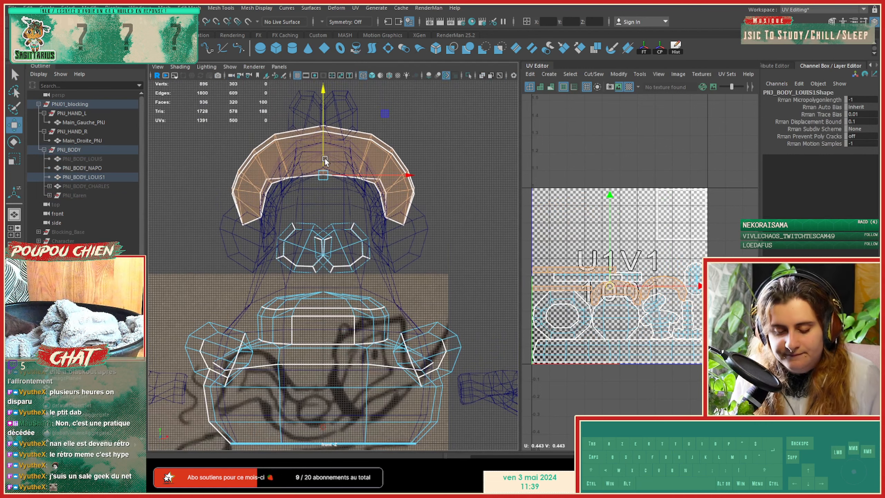
{"action": "key", "text": "r"}
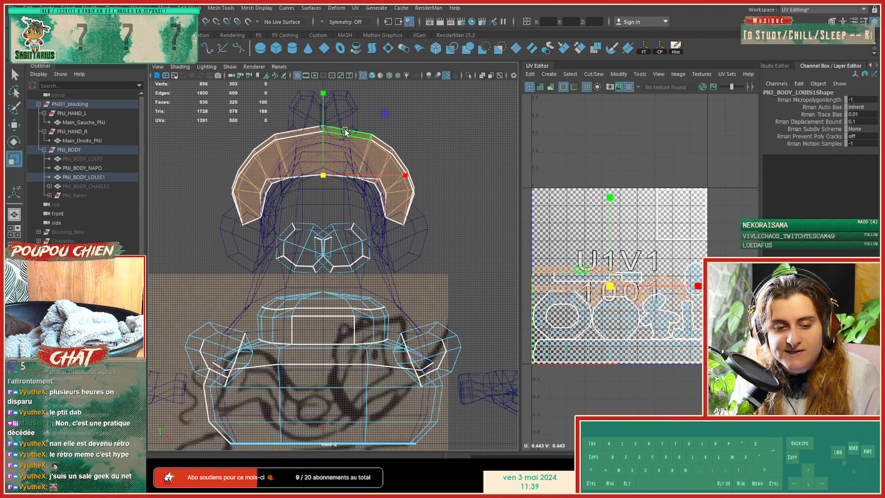
{"action": "left_click_drag", "start_coordinate": [326, 114], "coordinate": [315, 84]}
{"action": "left_click_drag", "start_coordinate": [324, 174], "coordinate": [292, 174]}
{"action": "left_click_drag", "start_coordinate": [323, 131], "coordinate": [320, 142]}
Step: Select the vertices at the arch's lower ends and enable soft selection with a falloff reaching up its sides
{"action": "right_click_drag", "start_coordinate": [367, 153], "coordinate": [318, 153]}
{"action": "left_click_drag", "start_coordinate": [316, 229], "coordinate": [352, 226]}
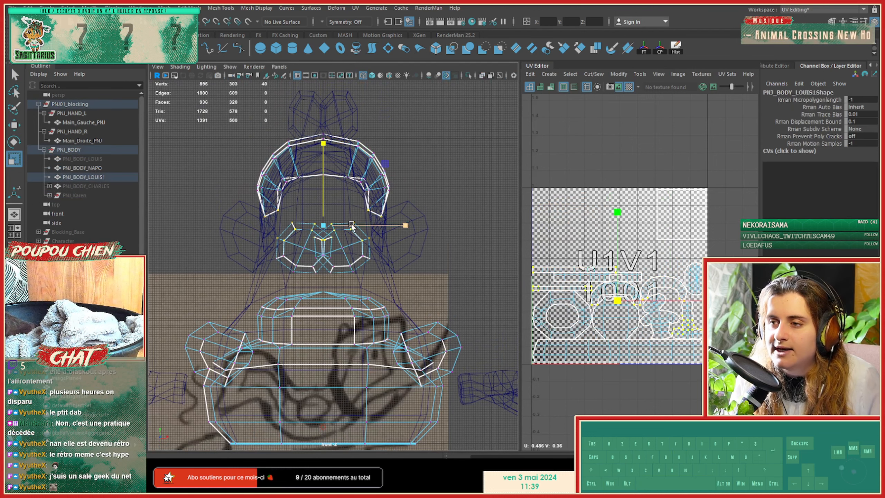
{"action": "left_click_drag", "start_coordinate": [241, 202], "coordinate": [335, 224]}
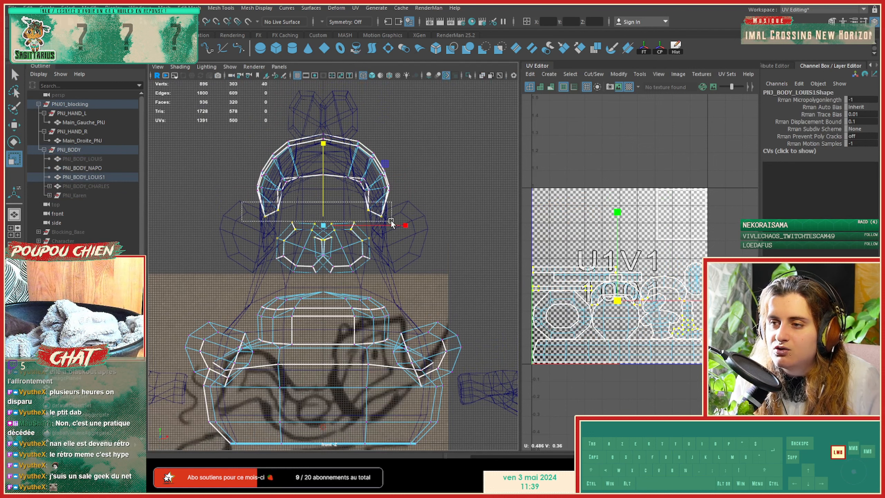
{"action": "left_click_drag", "start_coordinate": [391, 222], "coordinate": [391, 222]}
{"action": "key", "text": "b"}
{"action": "key", "text": "b"}
{"action": "middle_click_drag", "start_coordinate": [363, 213], "coordinate": [430, 209]}
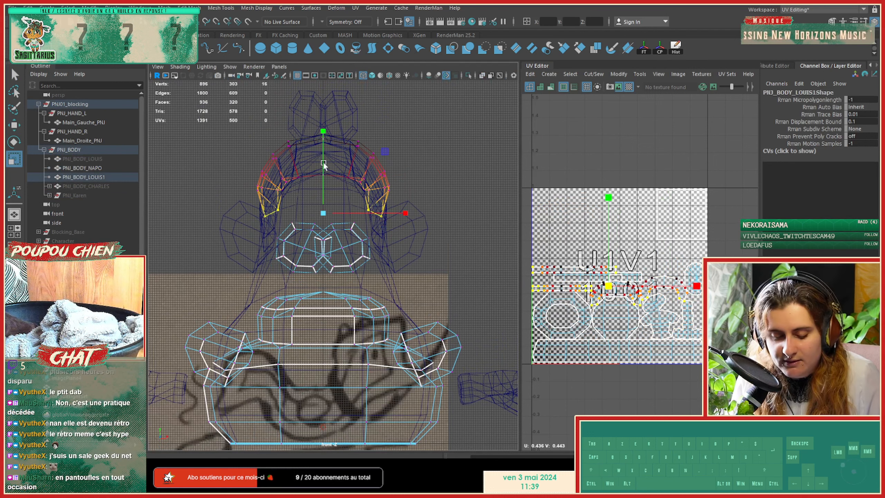
Step: Scale and move the arch's soft-selected lower ends to follow the outline of PNJ_BODY_NAPO's head
{"action": "left_click_drag", "start_coordinate": [320, 132], "coordinate": [384, 153]}
{"action": "key", "text": "w"}
{"action": "key", "text": "r"}
{"action": "key", "text": "w"}
{"action": "mouse_move", "coordinate": [323, 102]}
{"action": "left_mouse_down"}
{"action": "mouse_move", "coordinate": [323, 114]}
{"action": "mouse_move", "coordinate": [327, 89]}
{"action": "mouse_move", "coordinate": [322, 102]}
{"action": "left_mouse_up"}
{"action": "key", "text": "r"}
{"action": "key", "text": "w"}
Step: Select the arch's upper side vertices with soft selection and scale them horizontally to fit PNJ_BODY_NAPO's head
{"action": "left_click_drag", "start_coordinate": [226, 159], "coordinate": [391, 171]}
{"action": "key", "text": "r"}
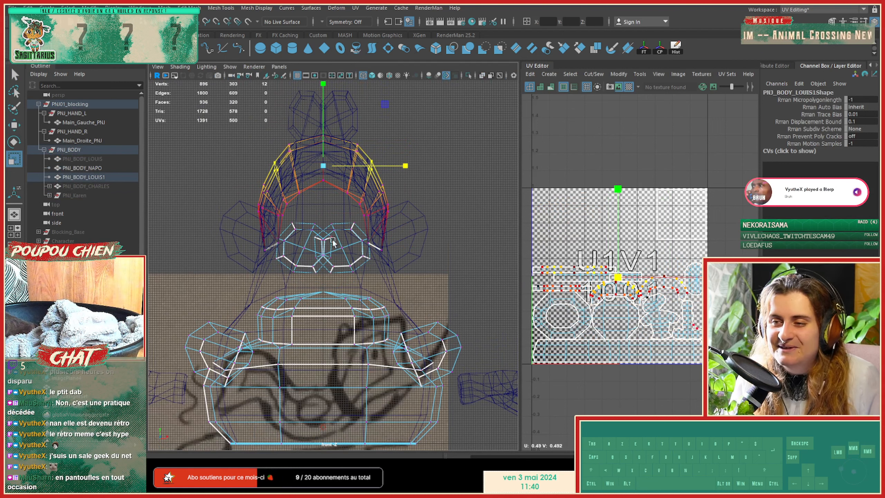
{"action": "key", "text": "w"}
{"action": "key", "text": "space"}
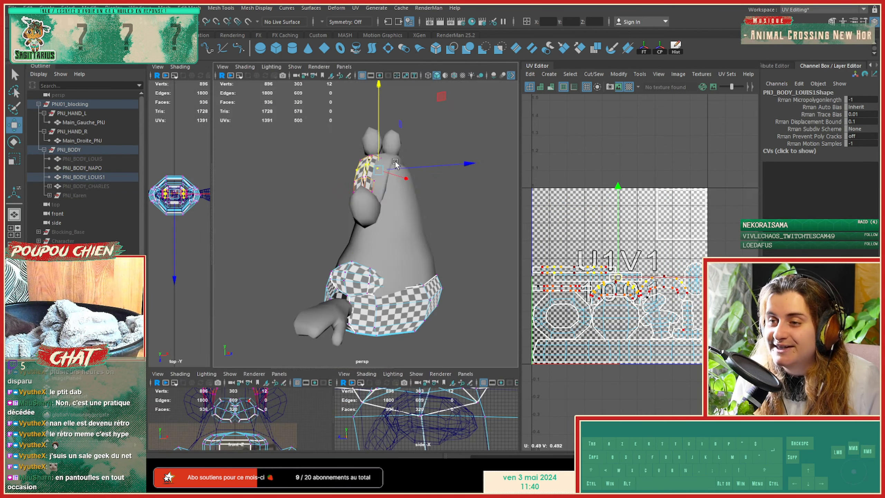
Step: Select the faces of the arch pieces and move them in depth so they sit over PNJ_BODY_NAPO's head
{"action": "key", "text": "space"}
{"action": "left_click_drag", "start_coordinate": [349, 231], "coordinate": [330, 273], "text": "alt"}
{"action": "right_click_drag", "start_coordinate": [329, 273], "coordinate": [365, 291], "text": "alt"}
{"action": "left_click_drag", "start_coordinate": [365, 291], "coordinate": [364, 257], "text": "alt"}
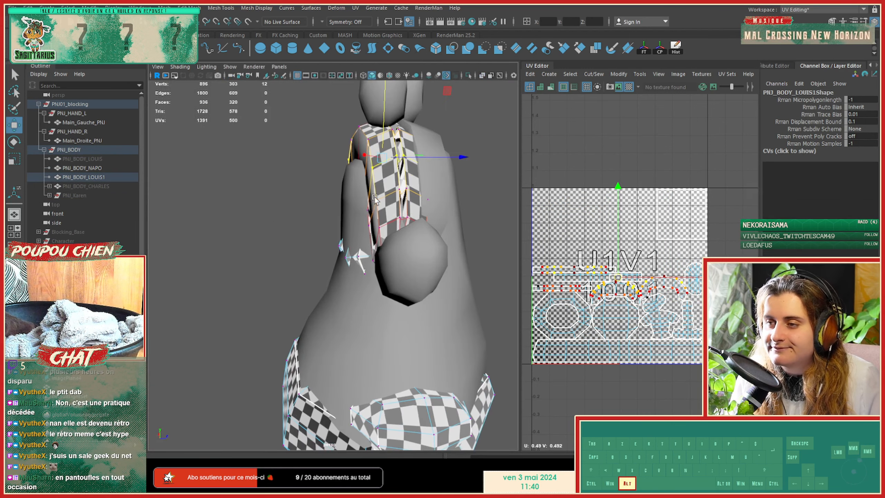
{"action": "middle_click_drag", "start_coordinate": [374, 185], "coordinate": [307, 216], "text": "alt"}
{"action": "right_click_drag", "start_coordinate": [307, 212], "coordinate": [310, 234]}
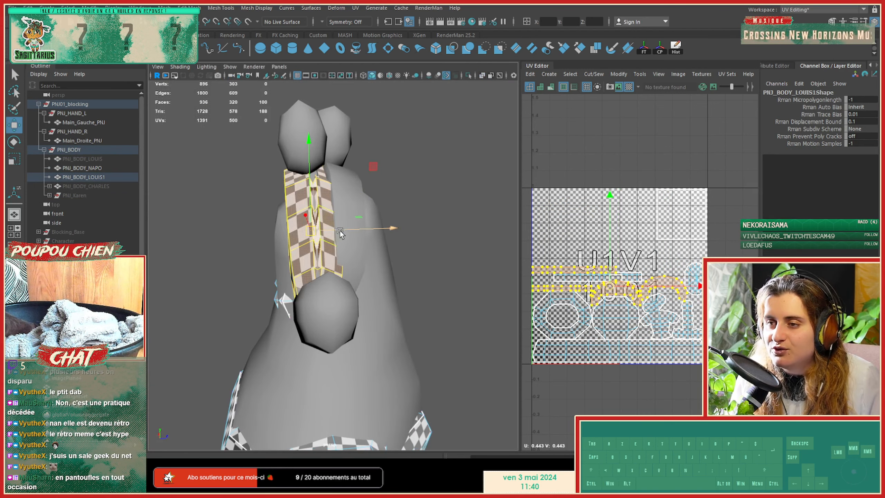
{"action": "left_click_drag", "start_coordinate": [340, 232], "coordinate": [352, 290]}
{"action": "key", "text": "r"}
{"action": "key", "text": "w"}
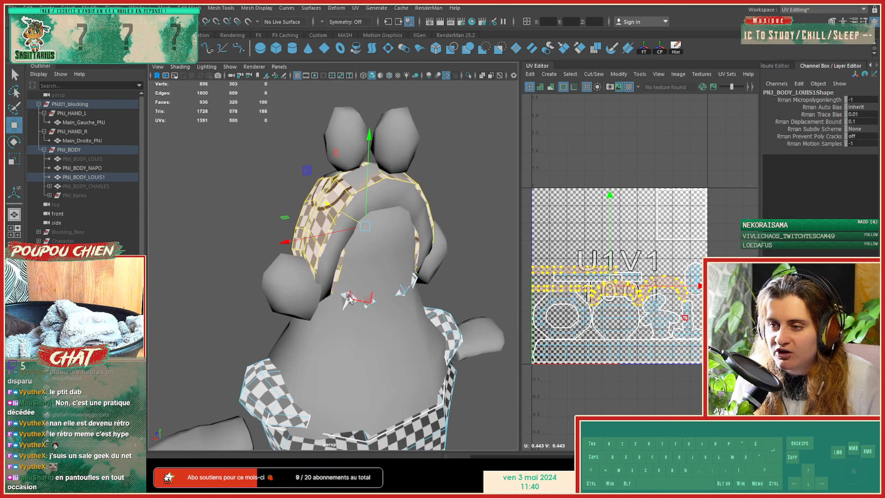
Step: Select the two small round shells beneath the arch and raise them to the two spheres on top of PNJ_BODY_NAPO's head
{"action": "double_click", "coordinate": [350, 297]}
{"action": "double_click", "coordinate": [411, 286], "text": "shift"}
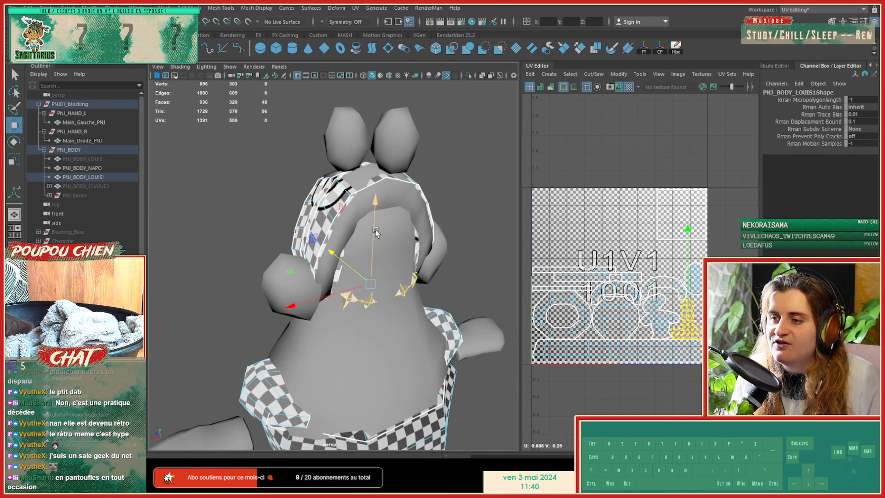
{"action": "left_click_drag", "start_coordinate": [375, 229], "coordinate": [351, 83]}
{"action": "left_click_drag", "start_coordinate": [351, 83], "coordinate": [373, 198], "text": "alt"}
{"action": "key", "text": "r"}
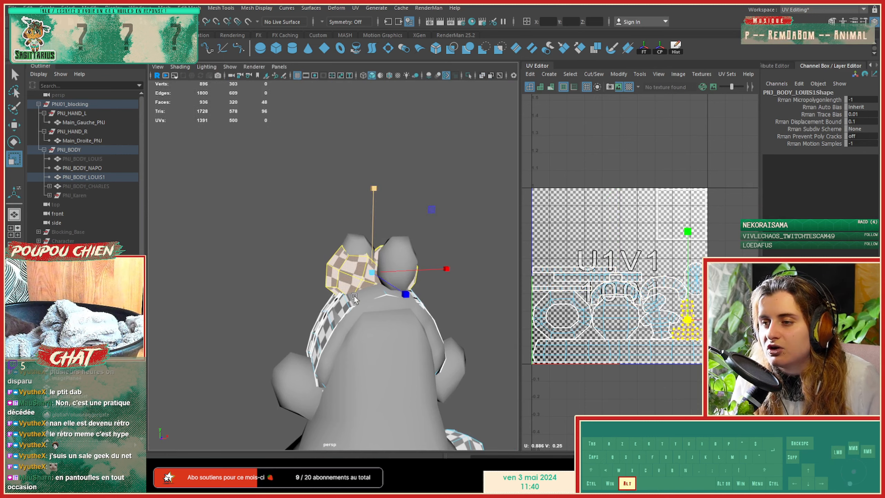
Step: Shift the two round shells slightly in depth and height to line up with the spheres on top of the head
{"action": "left_click_drag", "start_coordinate": [354, 295], "coordinate": [409, 315], "text": "alt"}
{"action": "key", "text": "w"}
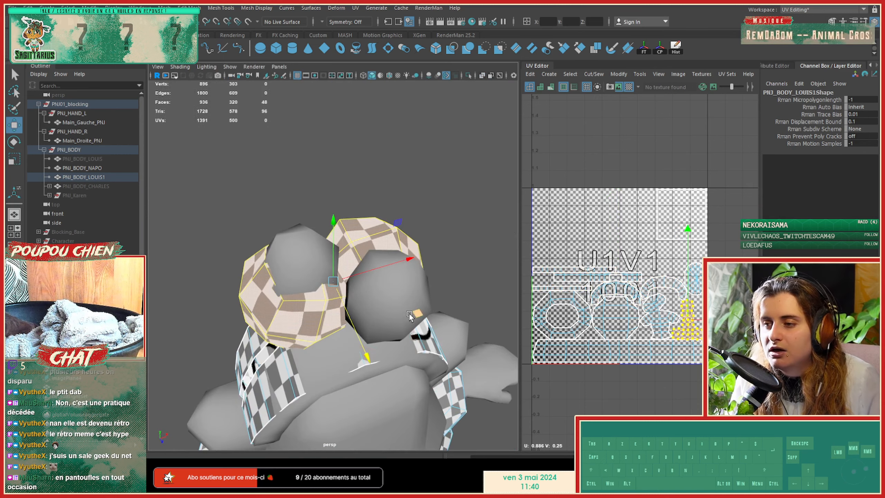
{"action": "mouse_move", "coordinate": [386, 264]}
{"action": "left_mouse_down"}
{"action": "mouse_move", "coordinate": [394, 264]}
{"action": "mouse_move", "coordinate": [387, 264]}
{"action": "left_mouse_up"}
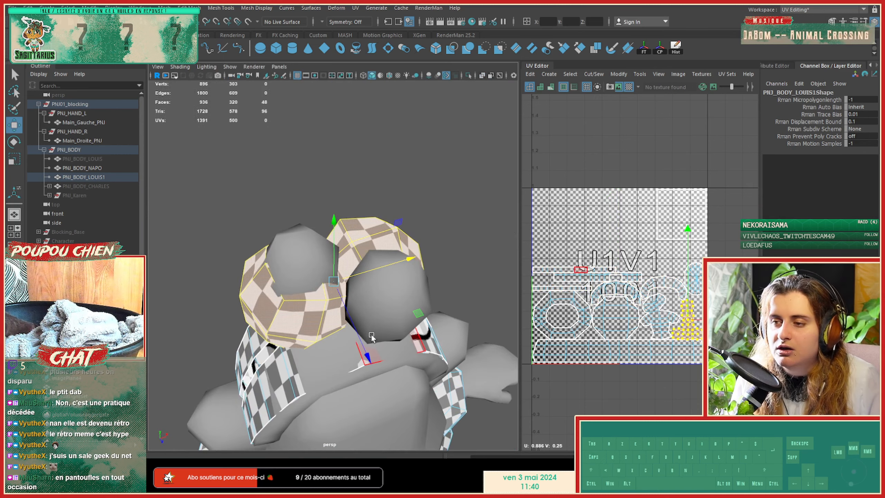
{"action": "left_click_drag", "start_coordinate": [358, 342], "coordinate": [359, 348]}
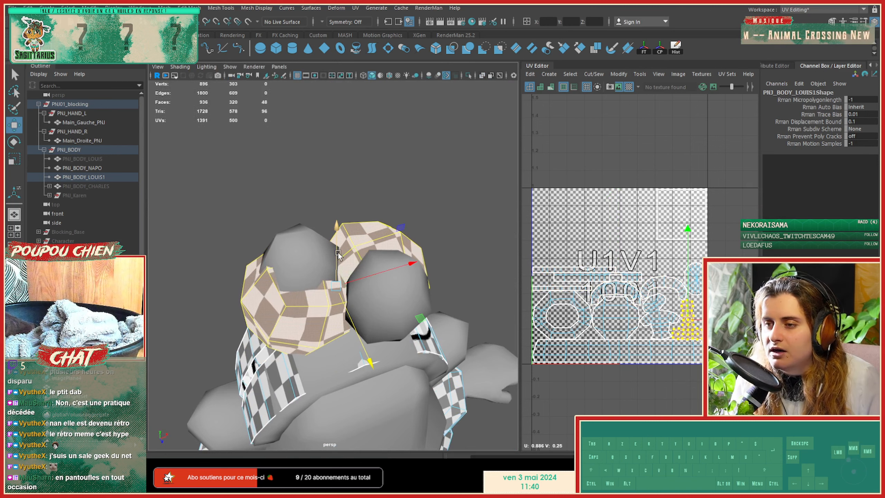
{"action": "mouse_move", "coordinate": [337, 245]}
{"action": "left_mouse_down"}
{"action": "mouse_move", "coordinate": [336, 230]}
{"action": "mouse_move", "coordinate": [336, 239]}
{"action": "left_mouse_up"}
Step: Scale the two round top shells down in the front view and reposition them vertically to match PNJ_BODY_NAPO's top spheres
{"action": "left_click_drag", "start_coordinate": [320, 335], "coordinate": [304, 296], "text": "alt"}
{"action": "key", "text": "space"}
{"action": "key", "text": "space"}
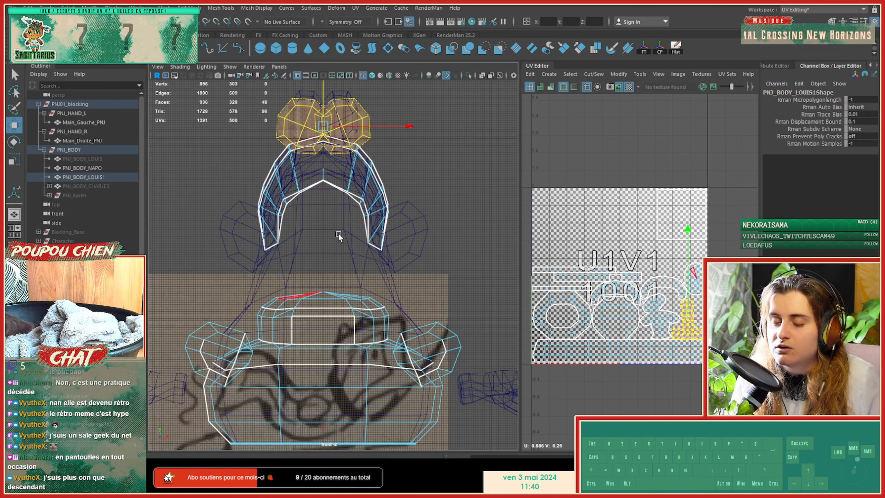
{"action": "middle_click_drag", "start_coordinate": [328, 148], "coordinate": [349, 226], "text": "alt"}
{"action": "key", "text": "r"}
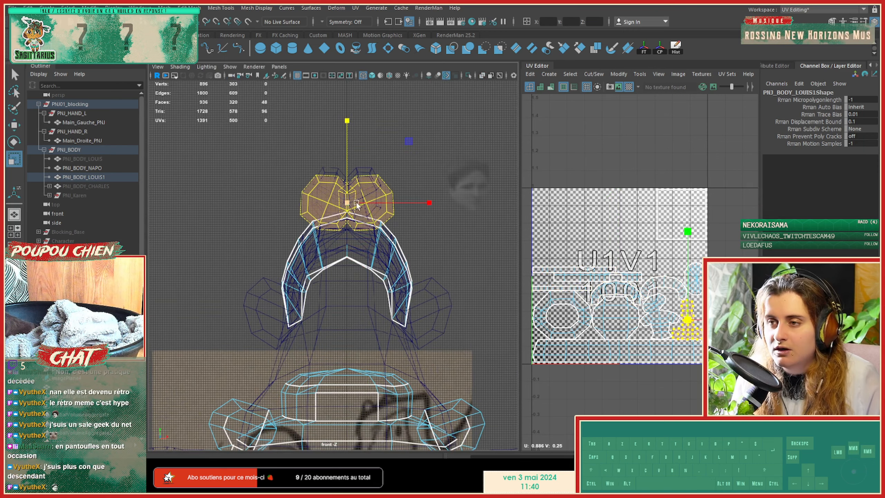
{"action": "left_click_drag", "start_coordinate": [347, 202], "coordinate": [344, 155]}
{"action": "key", "text": "w"}
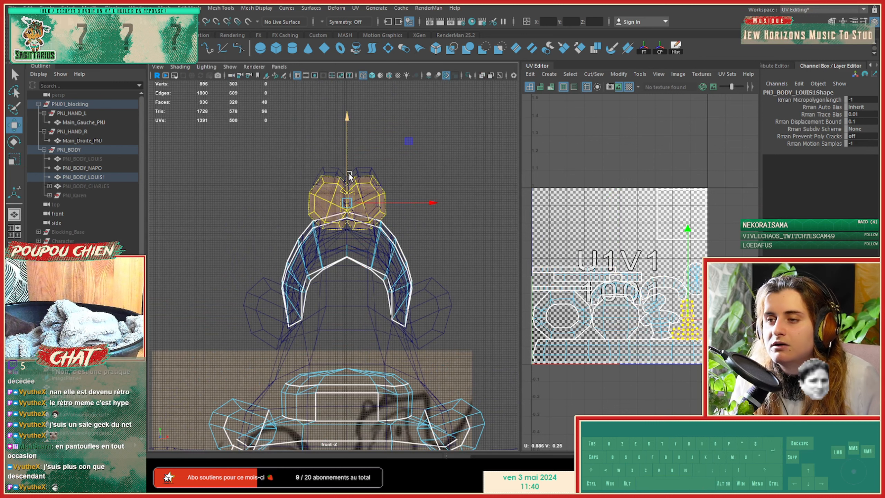
{"action": "left_click_drag", "start_coordinate": [350, 211], "coordinate": [350, 208]}
{"action": "mouse_move", "coordinate": [348, 167]}
{"action": "left_mouse_down"}
{"action": "mouse_move", "coordinate": [374, 209]}
{"action": "mouse_move", "coordinate": [394, 308]}
{"action": "left_mouse_up"}
Step: Select a single round top shell and move it in depth to fit around its sphere on the head
{"action": "key", "text": "space"}
{"action": "key", "text": "space"}
{"action": "left_click", "coordinate": [359, 234]}
{"action": "double_click", "coordinate": [358, 233]}
{"action": "double_click", "coordinate": [312, 298]}
{"action": "mouse_move", "coordinate": [326, 321]}
{"action": "left_mouse_down"}
{"action": "mouse_move", "coordinate": [325, 313]}
{"action": "mouse_move", "coordinate": [340, 319]}
{"action": "left_mouse_up"}
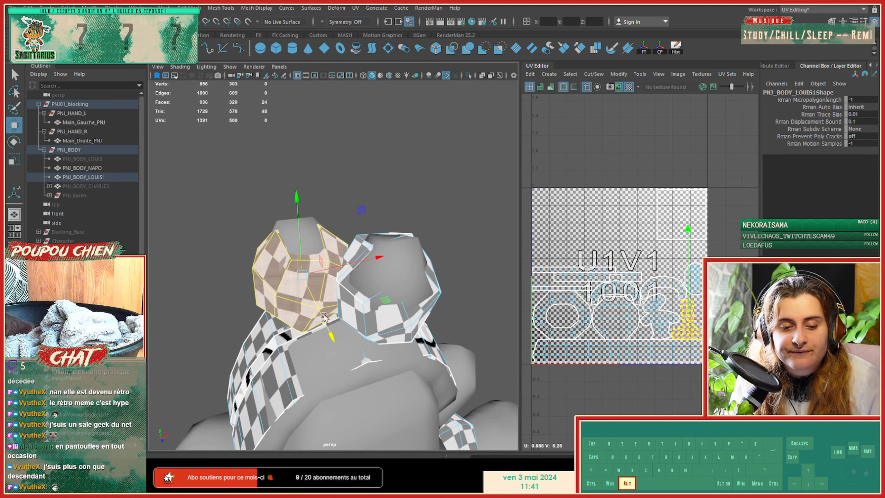
{"action": "right_click_drag", "start_coordinate": [340, 319], "coordinate": [313, 298], "text": "alt"}
{"action": "left_click_drag", "start_coordinate": [314, 298], "coordinate": [424, 221], "text": "alt"}
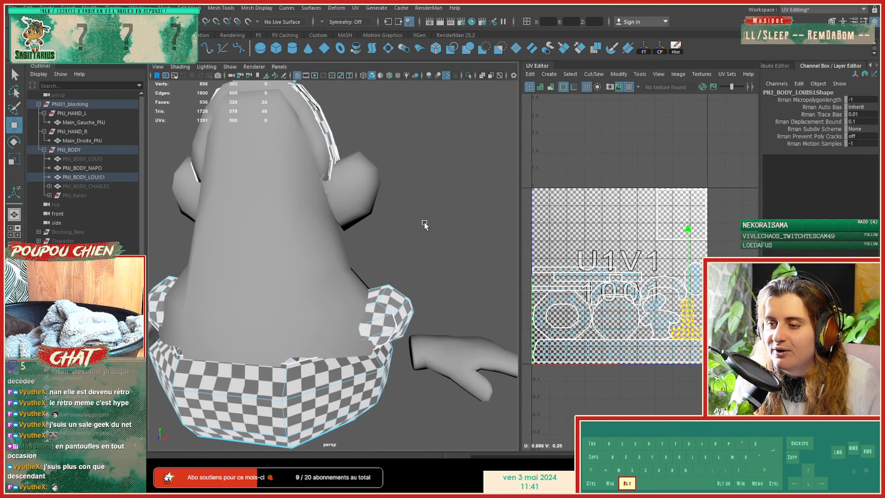
Step: Select both rounded side shells of the lower body and raise them to the height of the spheres beside PNJ_BODY_NAPO's head
{"action": "left_click", "coordinate": [390, 314]}
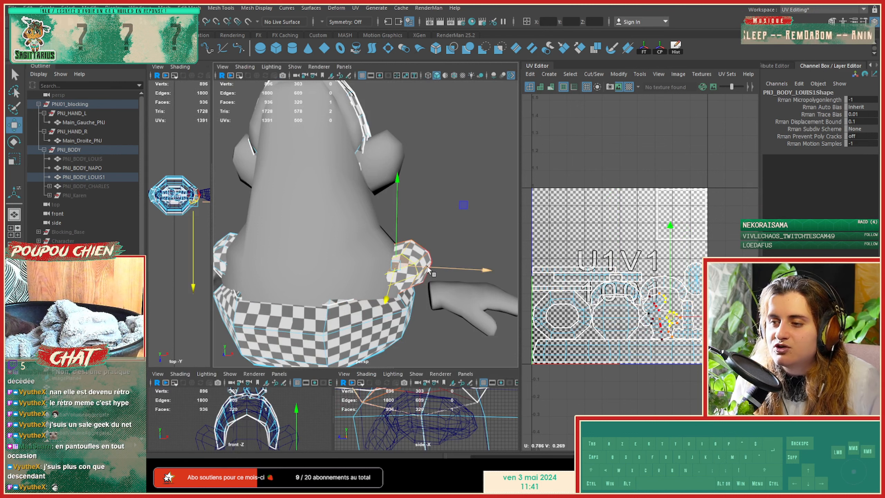
{"action": "right_click_drag", "start_coordinate": [402, 298], "coordinate": [400, 256]}
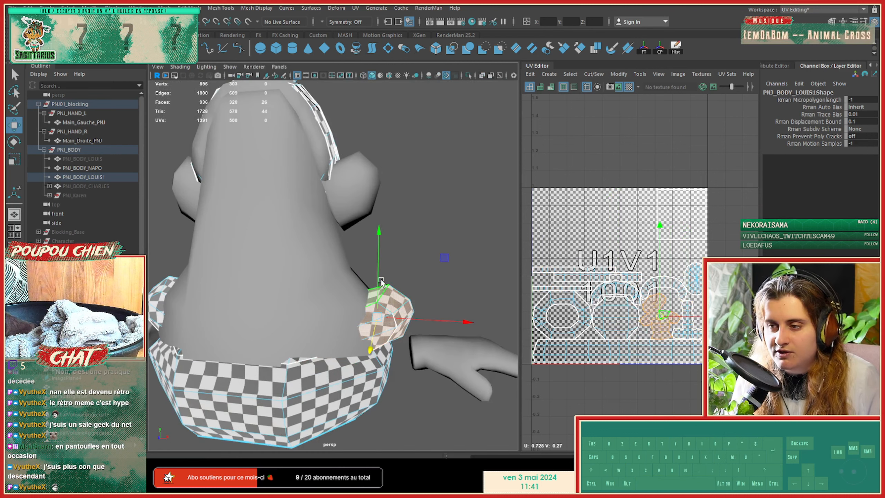
{"action": "key", "text": "space"}
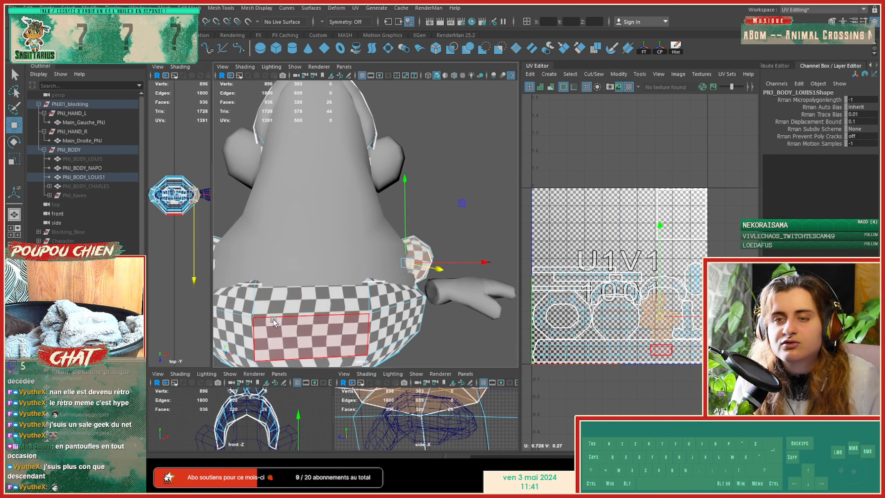
{"action": "key", "text": "space"}
{"action": "scroll", "coordinate": [257, 400], "scroll_direction": "down", "scroll_amount": 3}
{"action": "middle_click_drag", "start_coordinate": [258, 391], "coordinate": [256, 352], "text": "alt"}
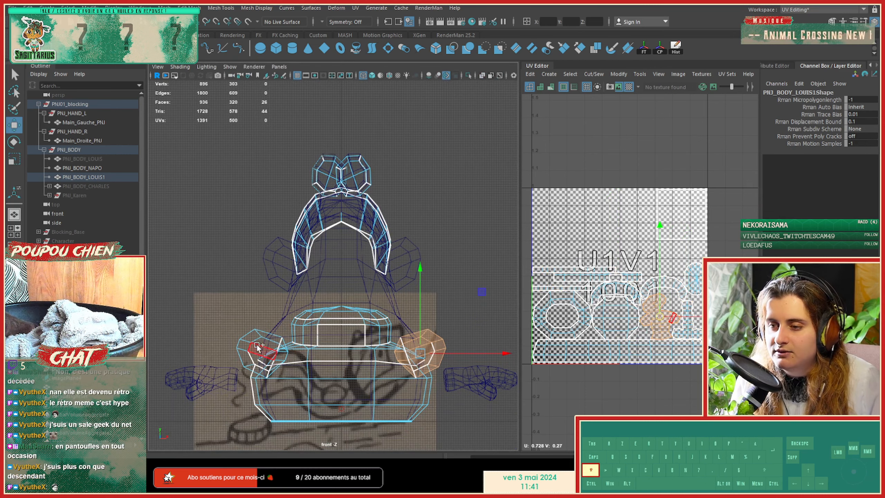
{"action": "double_click", "coordinate": [256, 342], "text": "shift"}
{"action": "left_click_drag", "start_coordinate": [350, 280], "coordinate": [342, 187]}
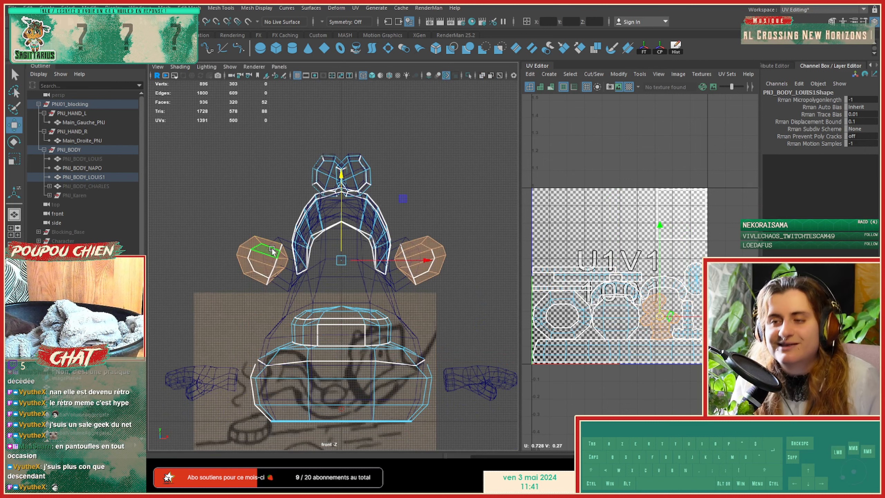
Step: Move each side shell individually inward and slightly down so both sit on the spheres beside the head
{"action": "double_click", "coordinate": [247, 253]}
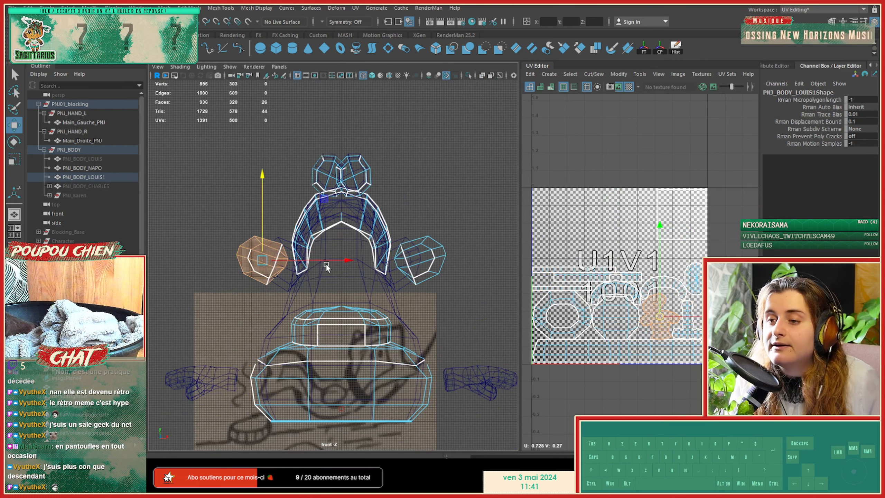
{"action": "left_click_drag", "start_coordinate": [328, 261], "coordinate": [347, 258]}
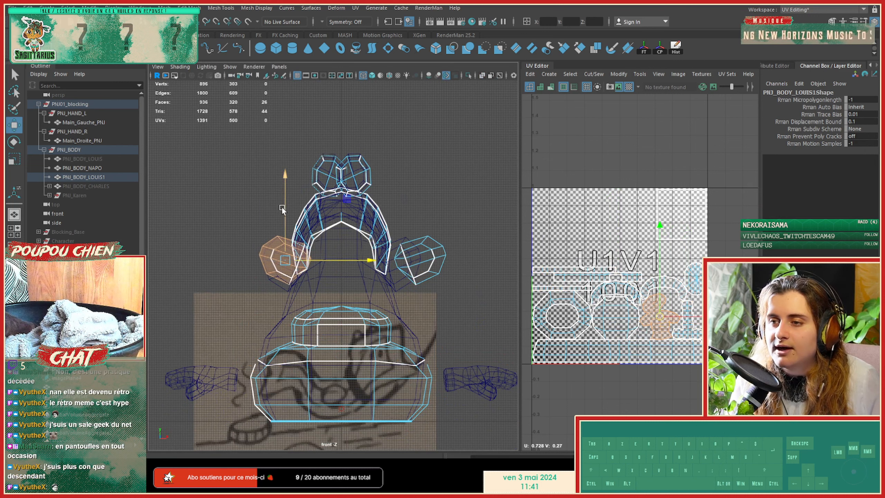
{"action": "left_click_drag", "start_coordinate": [282, 208], "coordinate": [284, 209]}
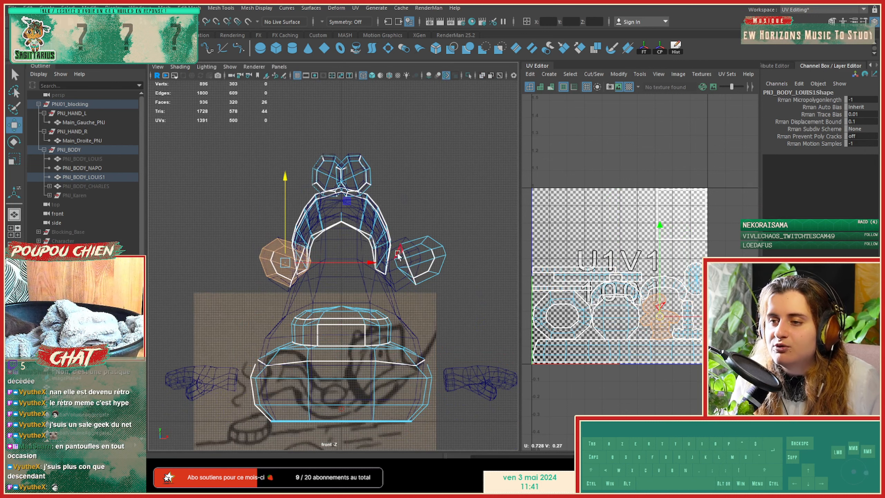
{"action": "double_click", "coordinate": [398, 256]}
{"action": "mouse_move", "coordinate": [429, 259]}
{"action": "left_mouse_down"}
{"action": "mouse_move", "coordinate": [441, 256]}
{"action": "mouse_move", "coordinate": [299, 260]}
{"action": "mouse_move", "coordinate": [426, 264]}
{"action": "mouse_move", "coordinate": [423, 256]}
{"action": "left_mouse_up"}
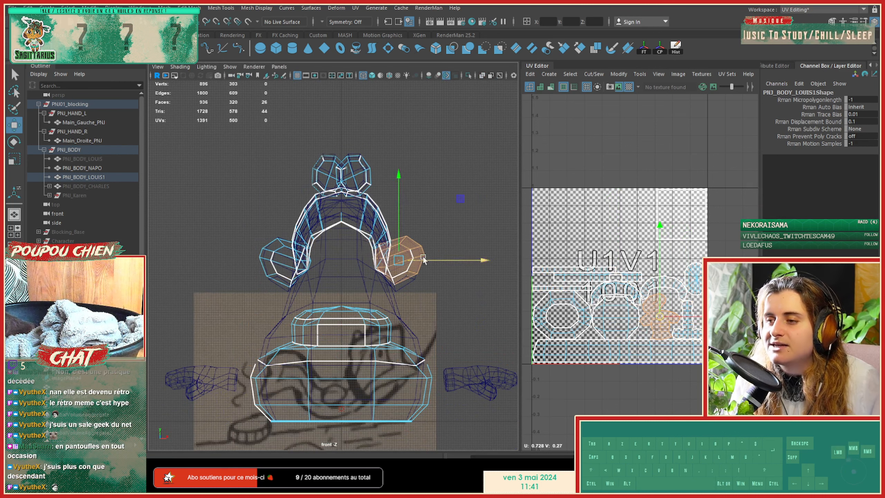
{"action": "left_click_drag", "start_coordinate": [397, 193], "coordinate": [399, 193]}
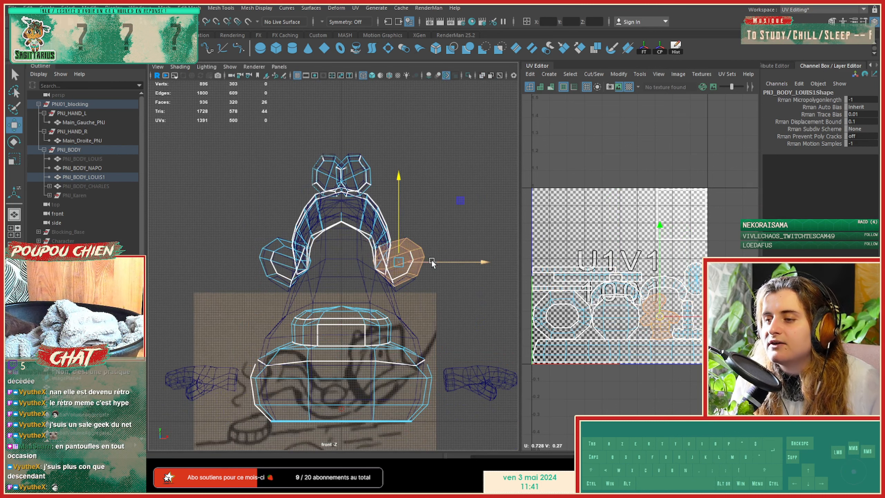
{"action": "left_click_drag", "start_coordinate": [432, 258], "coordinate": [447, 274]}
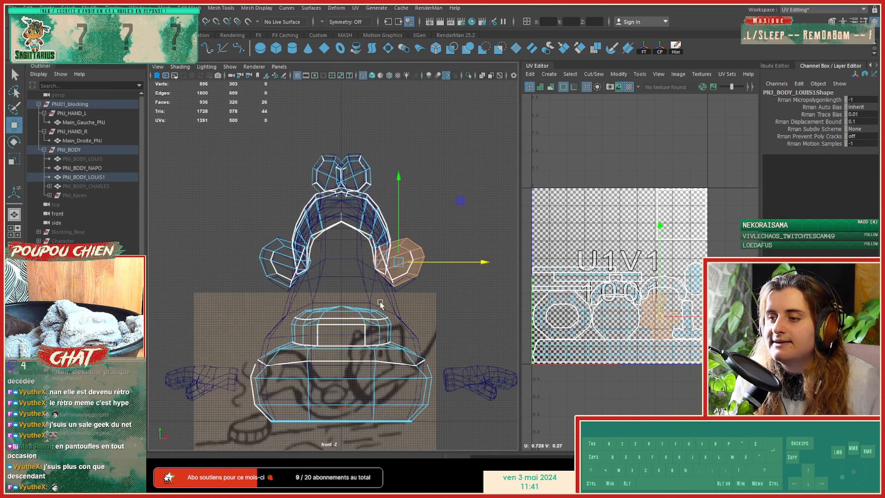
Step: Select both side shells together and scale them in depth, width and height to fit PNJ_BODY_NAPO's side spheres
{"action": "key", "text": "space"}
{"action": "key", "text": "space"}
{"action": "left_click_drag", "start_coordinate": [330, 257], "coordinate": [327, 283], "text": "alt"}
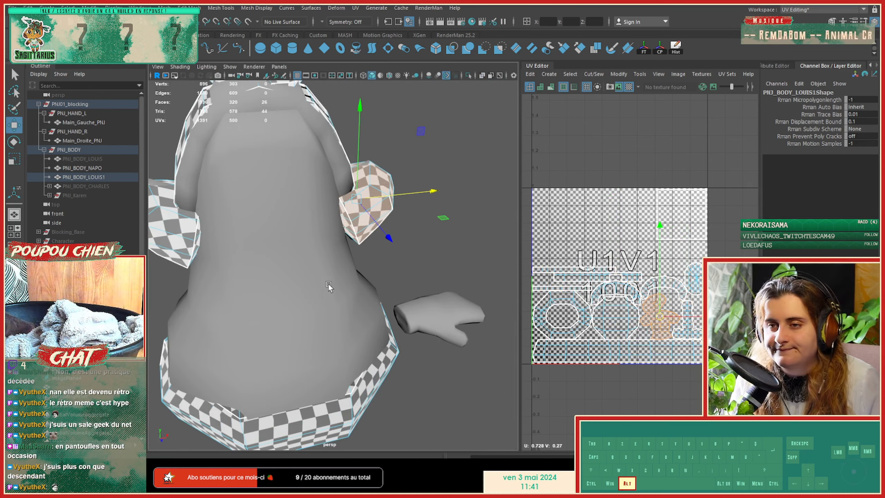
{"action": "left_click", "coordinate": [172, 229], "text": "shift"}
{"action": "key", "text": "r"}
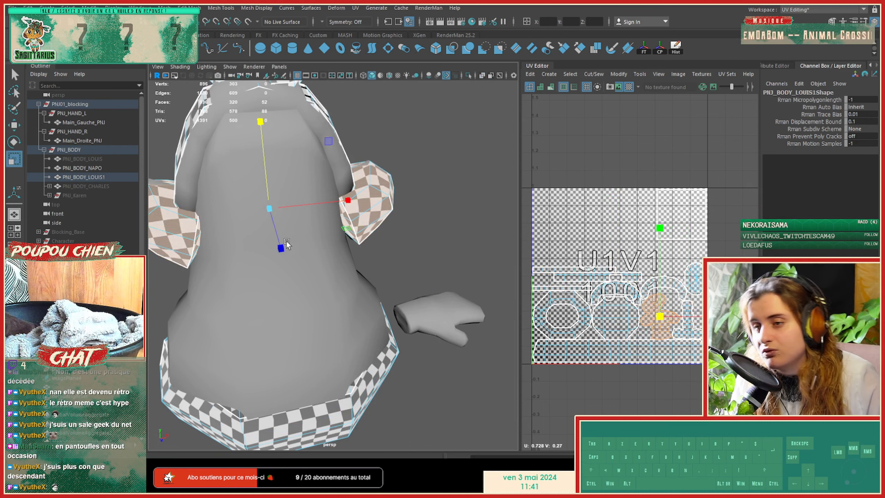
{"action": "left_click", "coordinate": [281, 249]}
{"action": "left_click_drag", "start_coordinate": [281, 253], "coordinate": [291, 178], "text": "alt"}
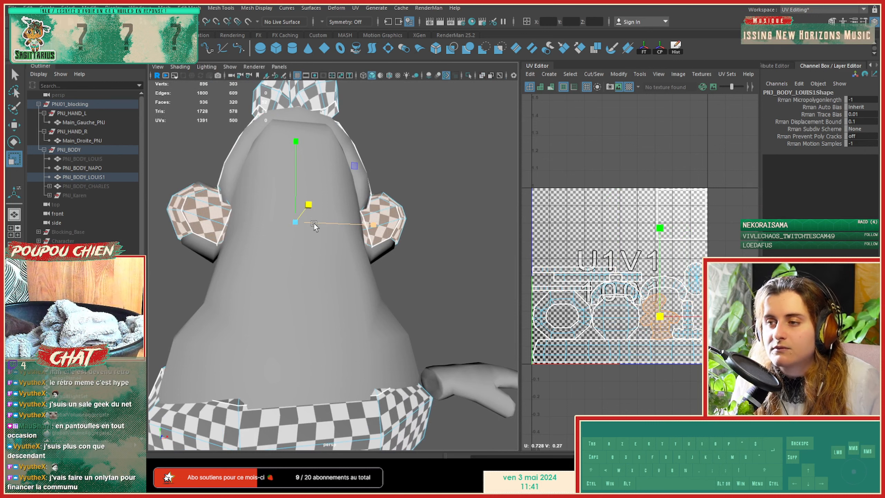
{"action": "left_click_drag", "start_coordinate": [314, 223], "coordinate": [319, 225]}
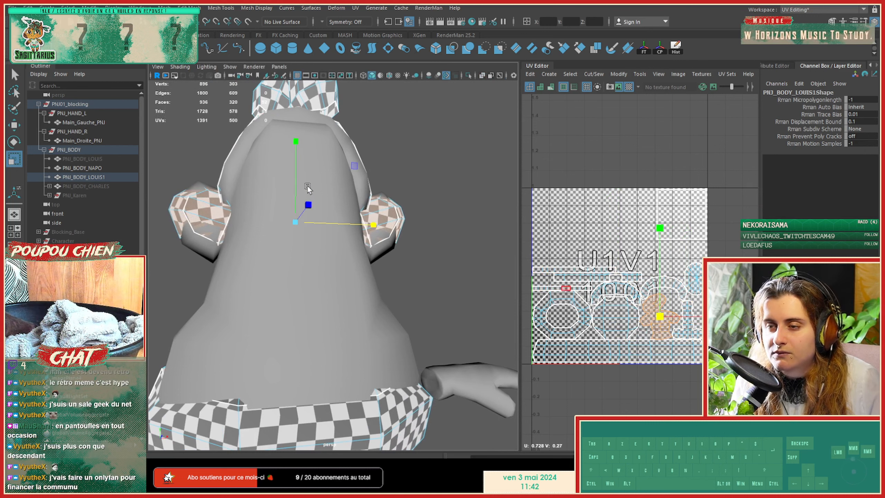
{"action": "left_click_drag", "start_coordinate": [296, 157], "coordinate": [293, 154]}
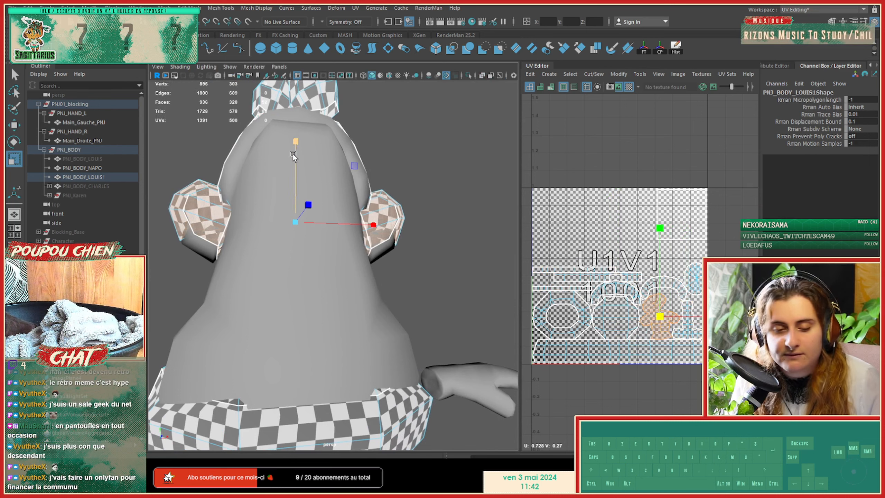
{"action": "left_click_drag", "start_coordinate": [245, 285], "coordinate": [300, 337], "text": "alt"}
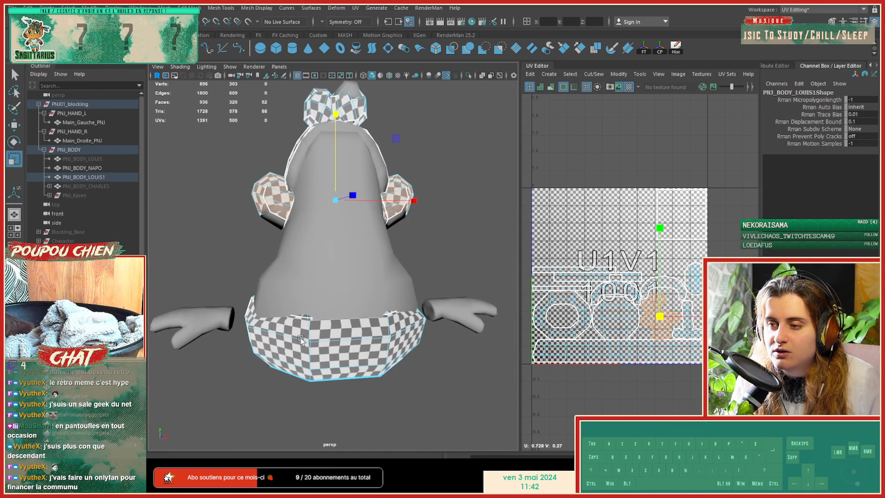
Step: In the front view, switch PNJ_BODY_LOUIS1 to vertex editing and select the vertices of the body's narrow upper section
{"action": "left_click", "coordinate": [310, 353]}
{"action": "key", "text": "space"}
{"action": "key", "text": "space"}
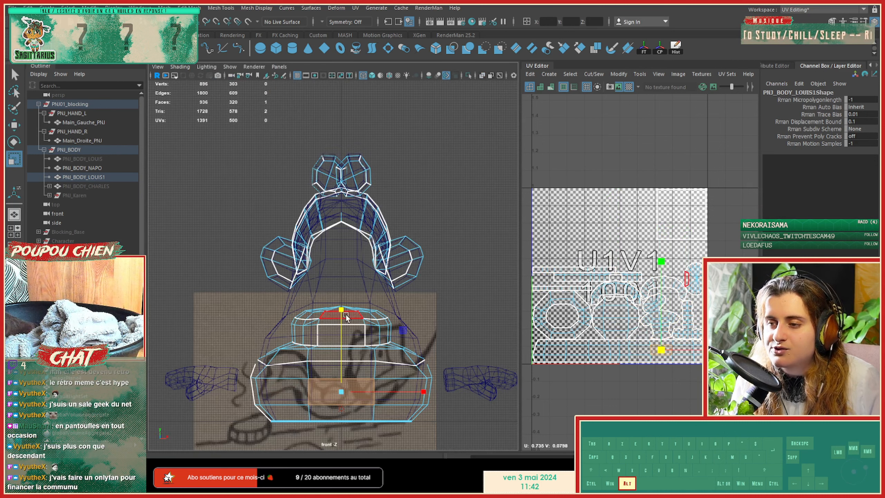
{"action": "right_click", "coordinate": [355, 260]}
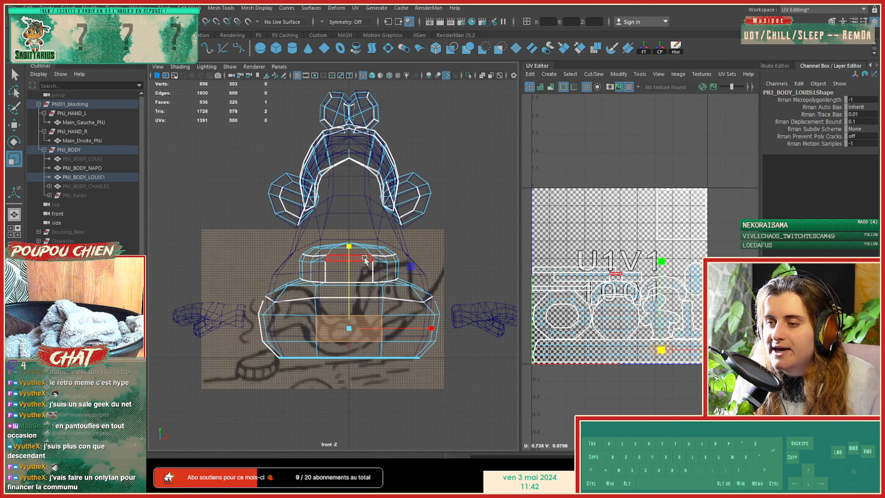
{"action": "key", "text": "w"}
{"action": "right_click", "coordinate": [368, 259]}
{"action": "right_click", "coordinate": [326, 258]}
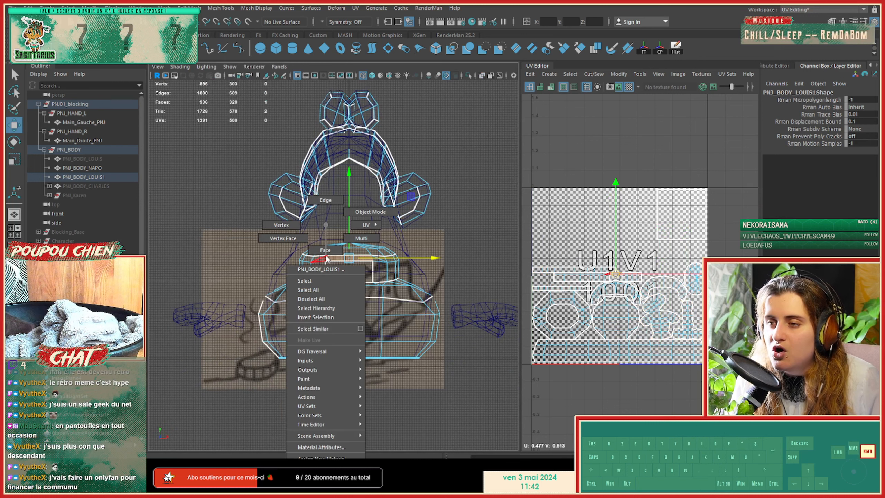
{"action": "right_click_drag", "start_coordinate": [273, 226], "coordinate": [274, 227]}
{"action": "left_click_drag", "start_coordinate": [383, 264], "coordinate": [395, 283]}
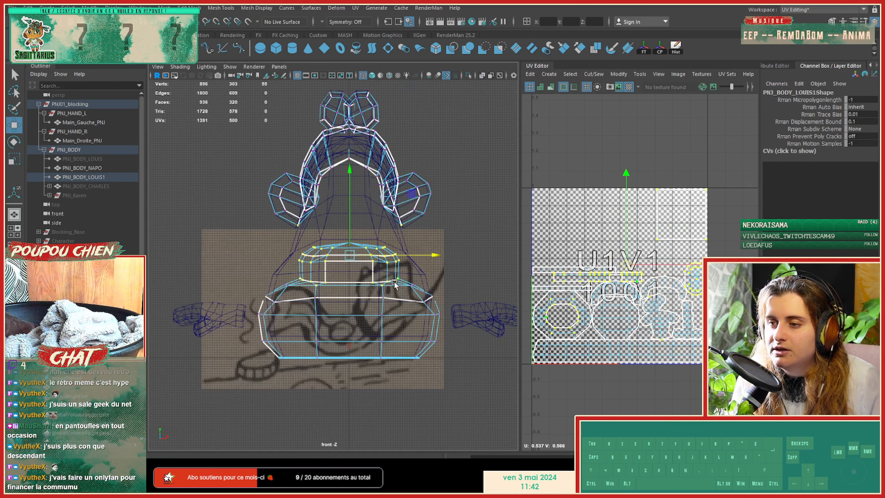
Step: Enable soft selection, widen its falloff over the body, and raise the upper section's top centre vertex with it
{"action": "key", "text": "b"}
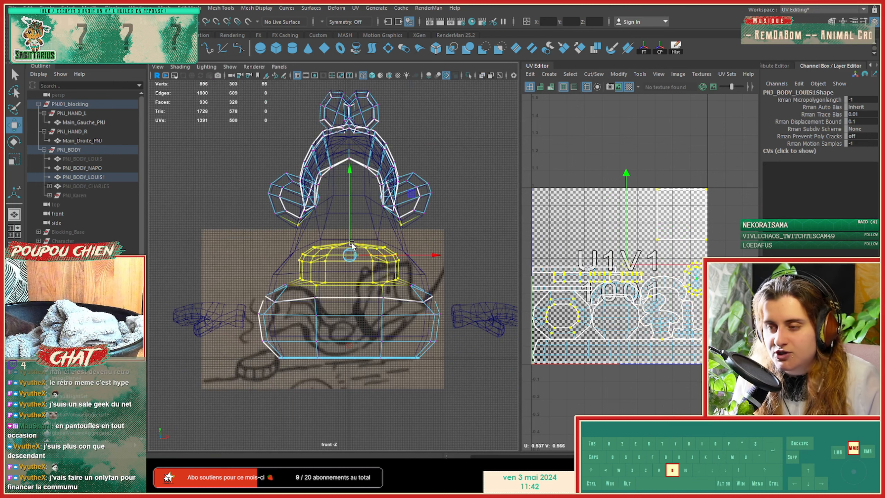
{"action": "middle_click_drag", "start_coordinate": [391, 237], "coordinate": [417, 246]}
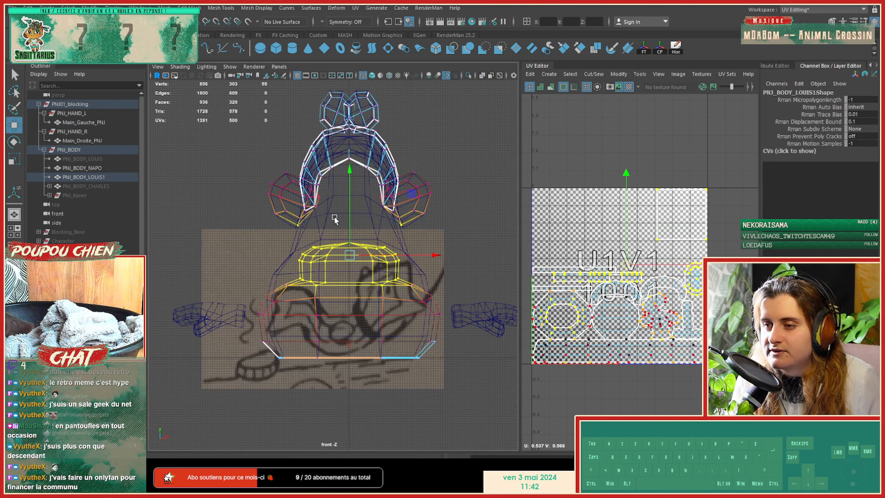
{"action": "left_click_drag", "start_coordinate": [331, 237], "coordinate": [359, 246]}
{"action": "middle_click_drag", "start_coordinate": [342, 243], "coordinate": [503, 256]}
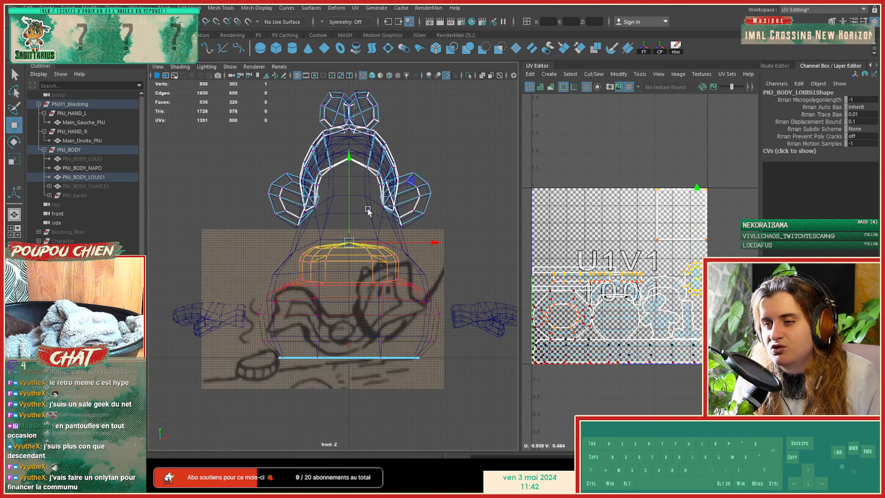
{"action": "left_click_drag", "start_coordinate": [350, 188], "coordinate": [354, 133]}
Step: In the side view, move the soft-selected top of the body in depth toward PNJ_BODY_NAPO's outline
{"action": "key", "text": "space"}
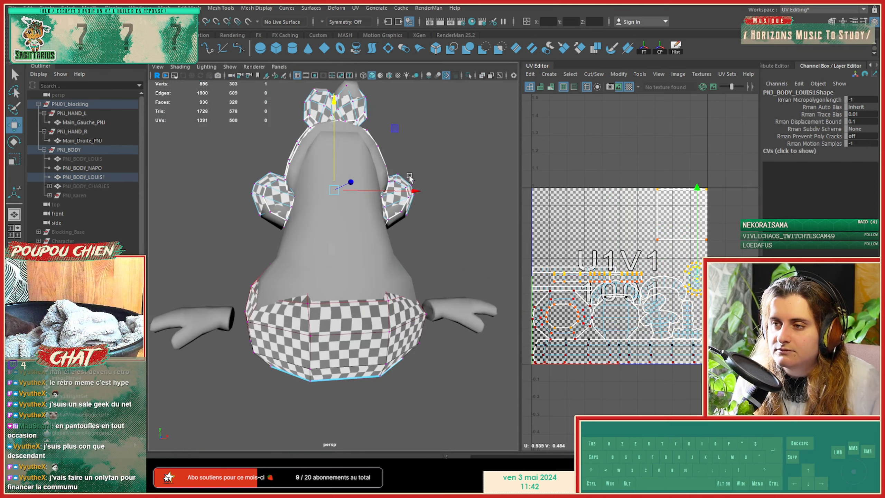
{"action": "left_click_drag", "start_coordinate": [352, 250], "coordinate": [466, 257], "text": "alt"}
{"action": "key", "text": "space"}
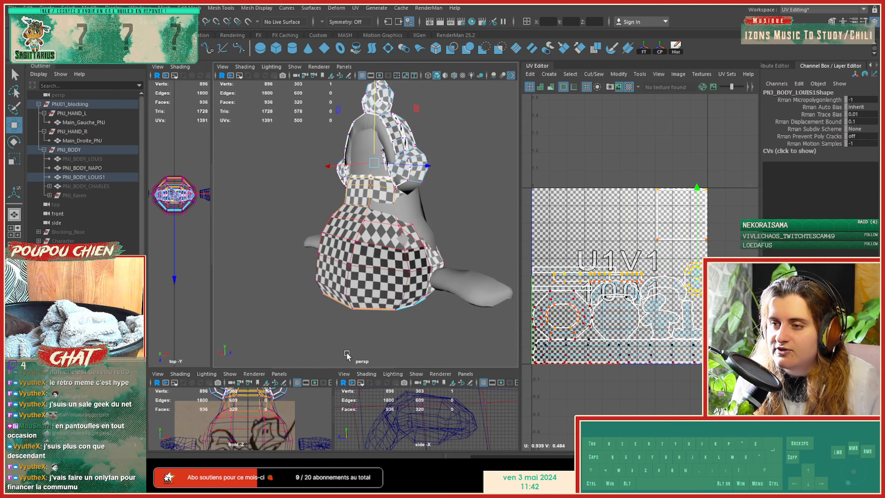
{"action": "key", "text": "space"}
{"action": "key", "text": "space"}
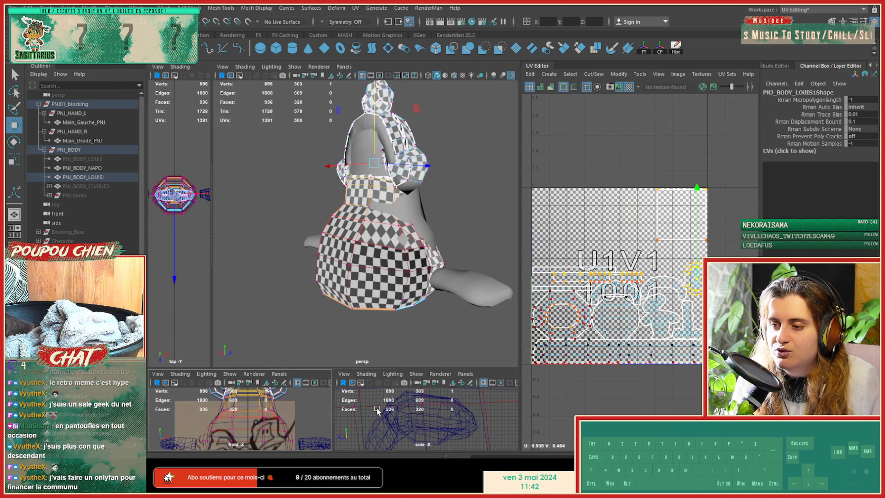
{"action": "key", "text": "space"}
{"action": "key", "text": "f"}
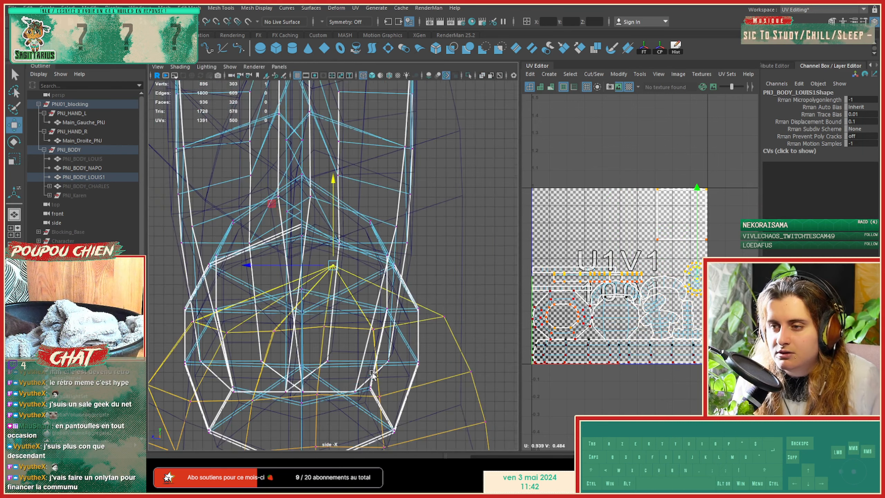
{"action": "scroll", "coordinate": [370, 368], "scroll_direction": "down", "scroll_amount": 4}
{"action": "middle_click_drag", "start_coordinate": [370, 367], "coordinate": [410, 309], "text": "alt"}
{"action": "left_click_drag", "start_coordinate": [315, 202], "coordinate": [290, 197]}
Step: Tilt the soft-selected body top slightly and shift it in depth to sit inside PNJ_BODY_NAPO's outline
{"action": "key", "text": "e"}
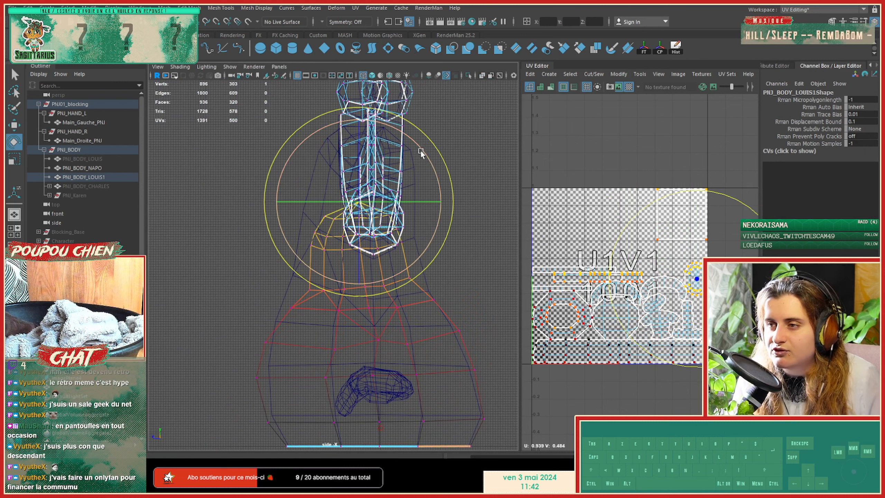
{"action": "left_click_drag", "start_coordinate": [421, 150], "coordinate": [434, 173]}
{"action": "key", "text": "w"}
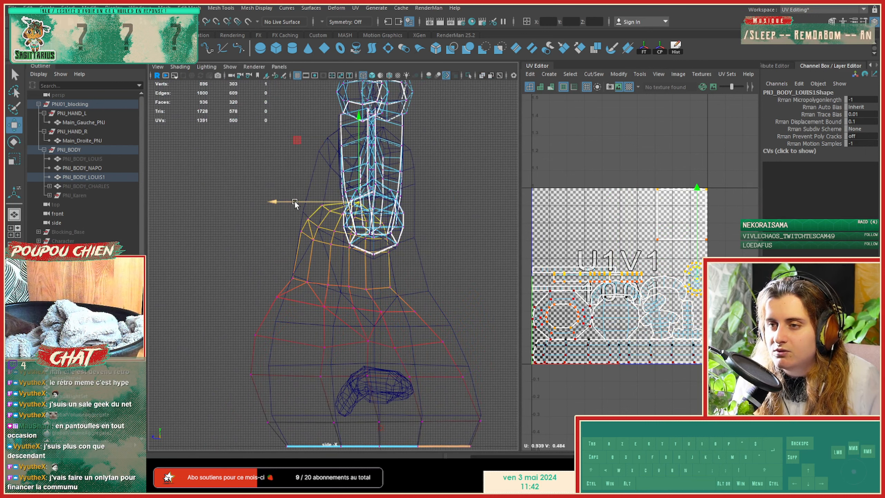
{"action": "left_click_drag", "start_coordinate": [294, 200], "coordinate": [320, 204]}
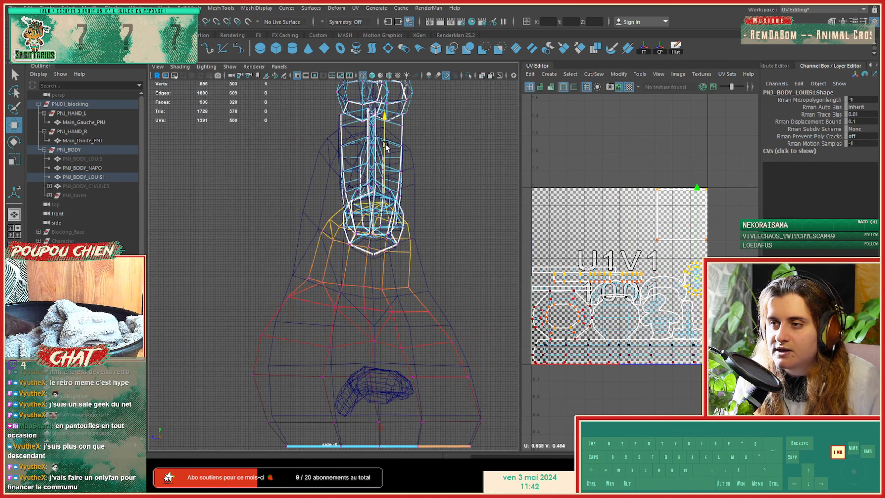
Step: Raise the soft-selected body top to PNJ_BODY_NAPO's head and scale it in depth to match the outline
{"action": "left_click_drag", "start_coordinate": [385, 150], "coordinate": [383, 72]}
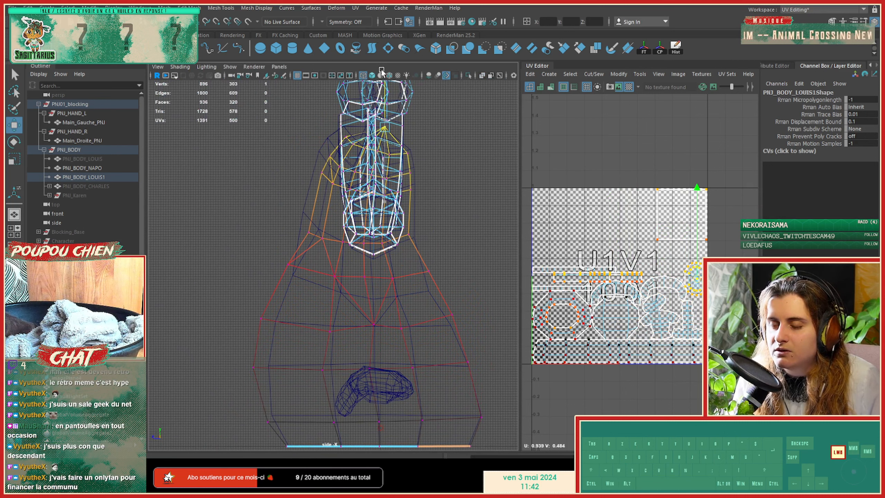
{"action": "middle_click_drag", "start_coordinate": [381, 183], "coordinate": [357, 228], "text": "alt"}
{"action": "key", "text": "r"}
{"action": "left_click_drag", "start_coordinate": [297, 172], "coordinate": [282, 170]}
{"action": "middle_click_drag", "start_coordinate": [327, 217], "coordinate": [314, 282], "text": "alt"}
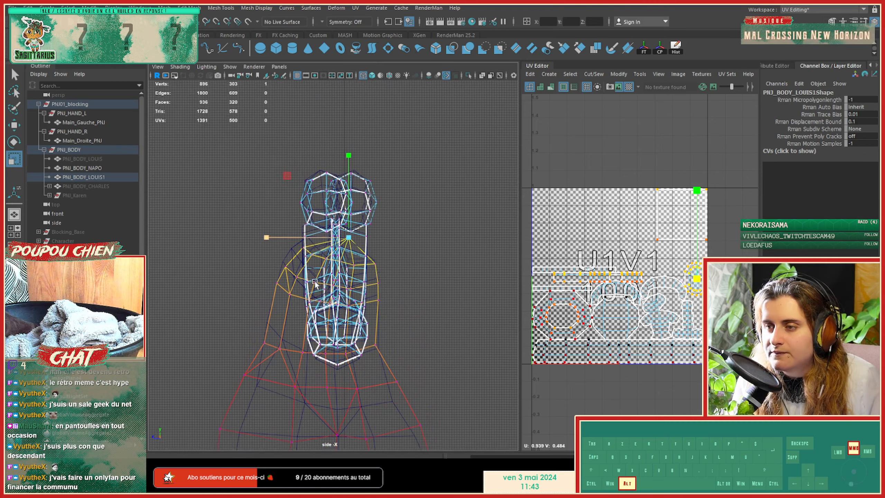
Step: Select the vertex ring just below the top point, reduce the soft selection falloff, and scale the ring in depth
{"action": "scroll", "coordinate": [315, 283], "scroll_direction": "up", "scroll_amount": 5, "text": "alt"}
{"action": "left_click", "coordinate": [242, 213]}
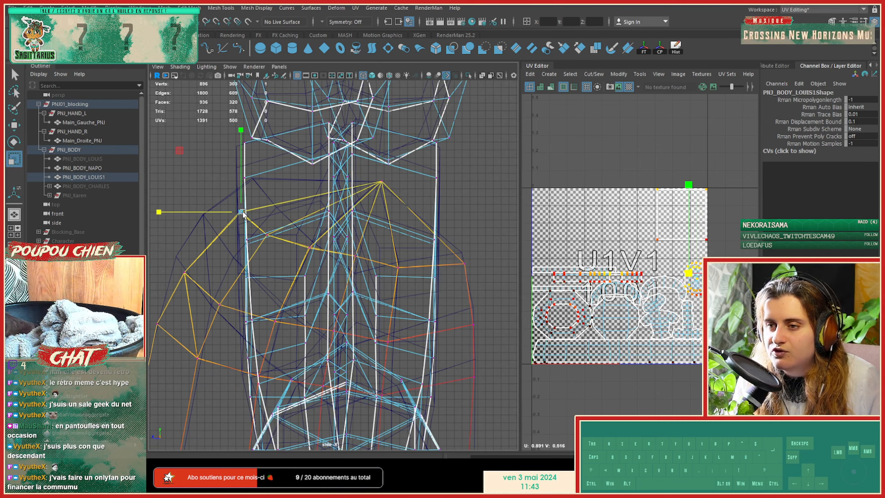
{"action": "left_click", "coordinate": [270, 233], "text": "shift"}
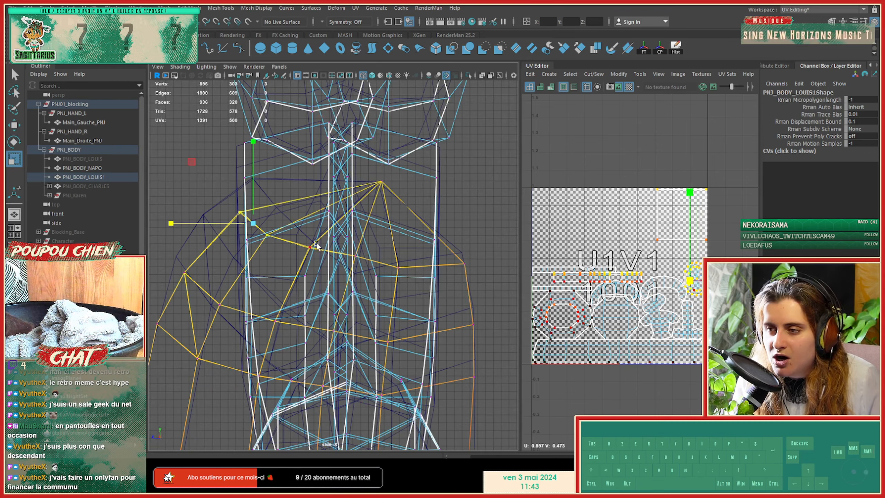
{"action": "left_click", "coordinate": [312, 246]}
{"action": "double_click", "coordinate": [270, 232], "text": "shift"}
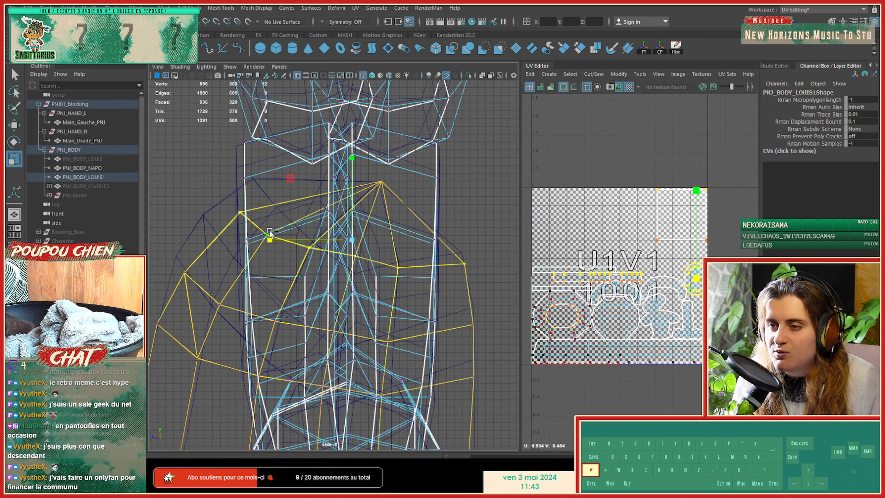
{"action": "key", "text": "b"}
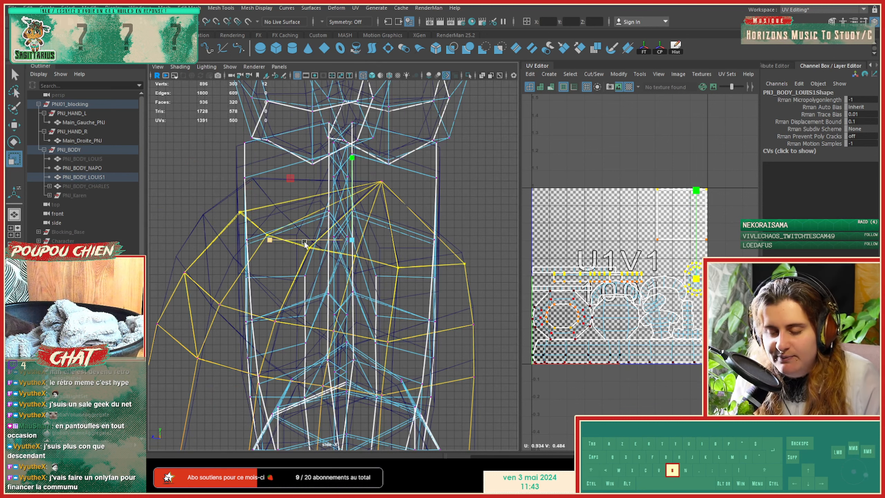
{"action": "middle_click_drag", "start_coordinate": [232, 243], "coordinate": [431, 244]}
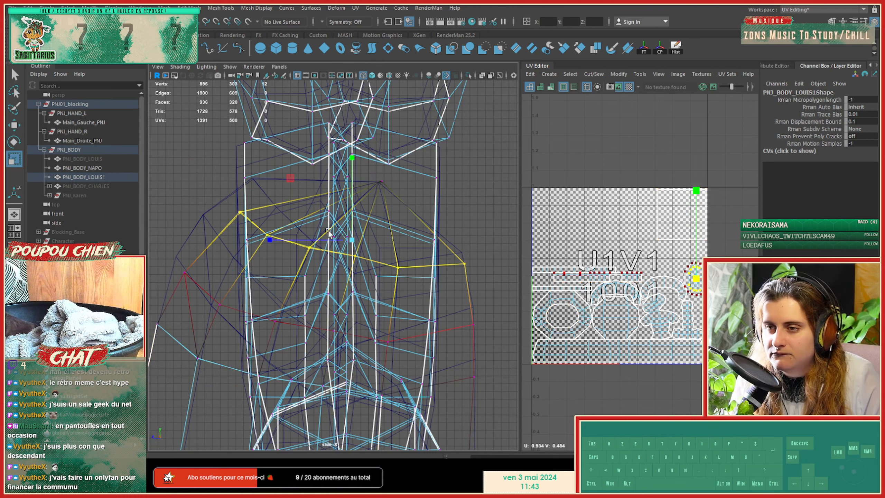
{"action": "mouse_move", "coordinate": [270, 239]}
{"action": "left_mouse_down"}
{"action": "mouse_move", "coordinate": [255, 237]}
{"action": "mouse_move", "coordinate": [267, 239]}
{"action": "left_mouse_up"}
Step: Raise the upper vertex ring slightly, tilt it, and shift it in depth to follow PNJ_BODY_NAPO's head outline
{"action": "key", "text": "w"}
{"action": "left_click_drag", "start_coordinate": [339, 181], "coordinate": [344, 165]}
{"action": "key", "text": "e"}
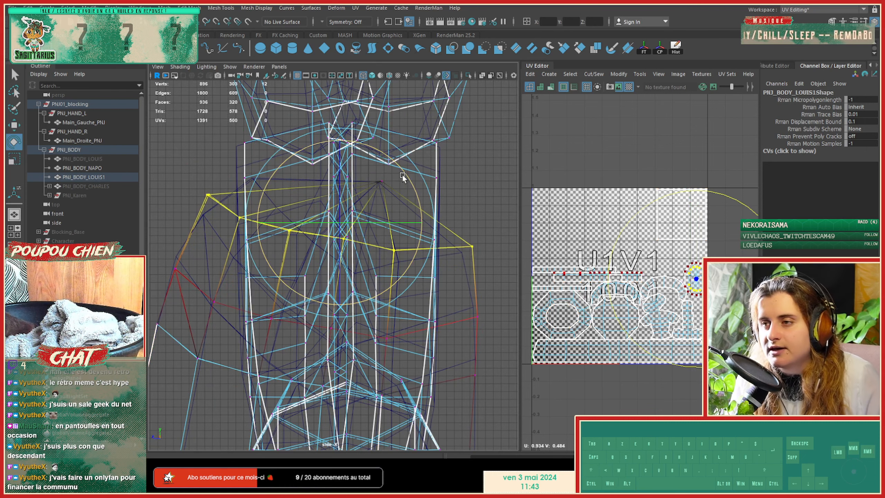
{"action": "left_click_drag", "start_coordinate": [405, 177], "coordinate": [409, 186]}
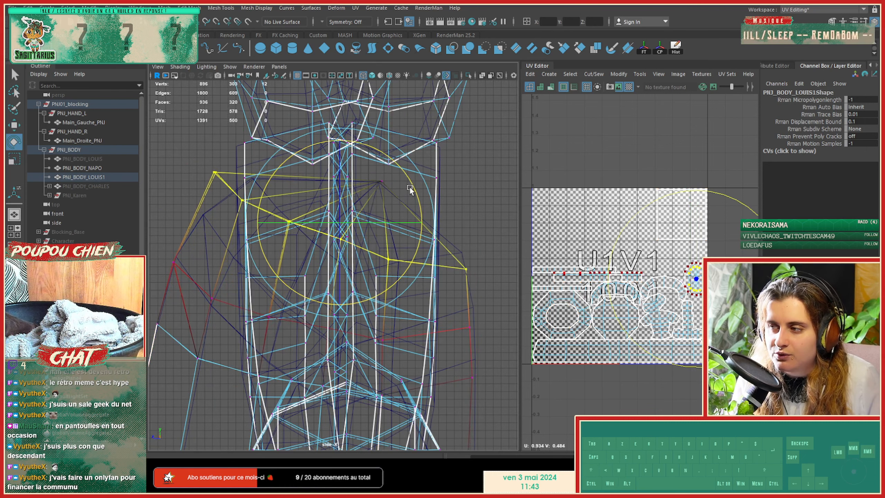
{"action": "key", "text": "w"}
{"action": "left_click_drag", "start_coordinate": [304, 216], "coordinate": [330, 217]}
Step: Select the next vertex ring down on the upper section and enlarge it slightly to match the head outline
{"action": "key", "text": "r"}
{"action": "middle_click_drag", "start_coordinate": [213, 255], "coordinate": [280, 171], "text": "alt"}
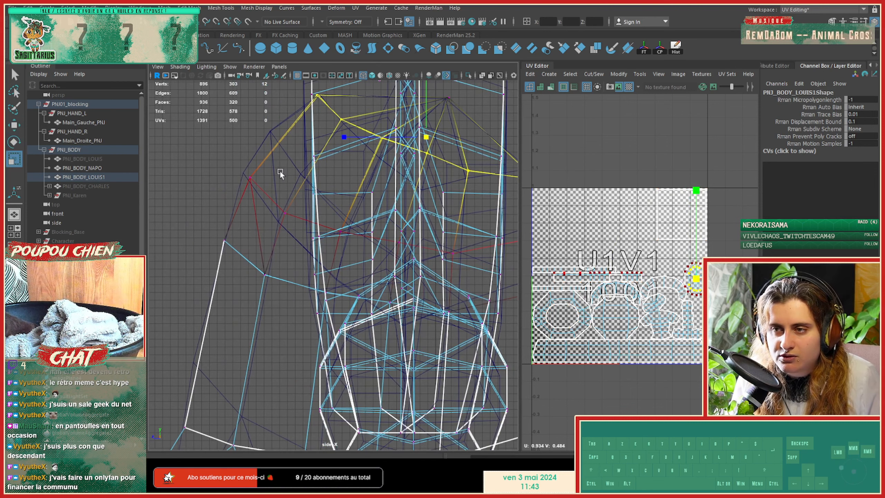
{"action": "left_click", "coordinate": [249, 177]}
{"action": "double_click", "coordinate": [287, 212], "text": "shift"}
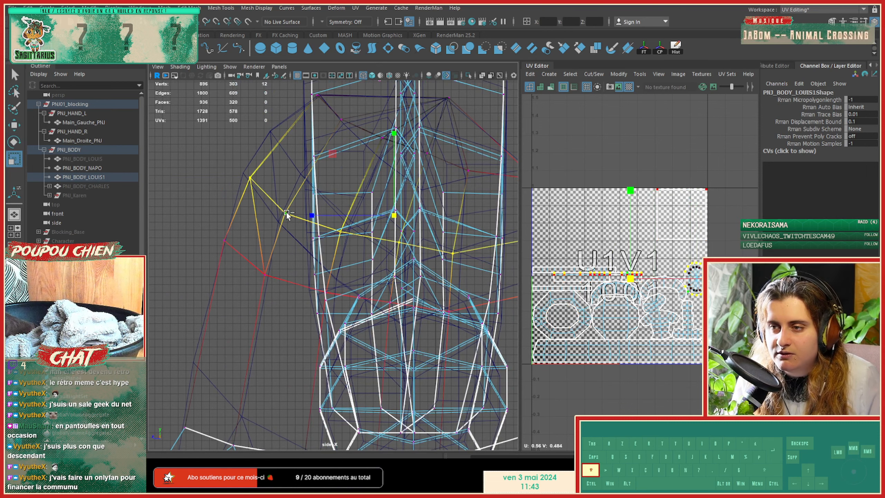
{"action": "left_click_drag", "start_coordinate": [394, 216], "coordinate": [411, 222]}
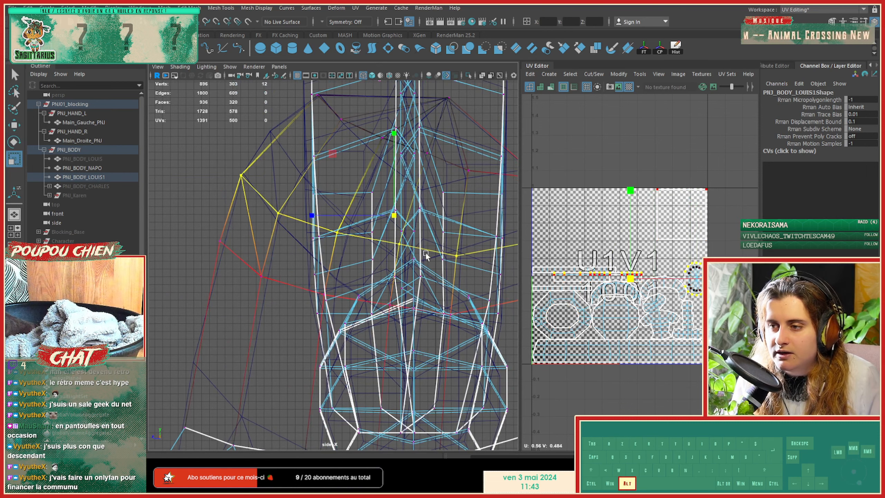
Step: Select the lower body's vertex row just below the upper section's open edge and move it down
{"action": "middle_click_drag", "start_coordinate": [427, 255], "coordinate": [296, 251], "text": "alt"}
{"action": "right_click_drag", "start_coordinate": [296, 251], "coordinate": [299, 241], "text": "alt"}
{"action": "middle_click_drag", "start_coordinate": [309, 259], "coordinate": [412, 183], "text": "alt"}
{"action": "middle_click_drag", "start_coordinate": [368, 312], "coordinate": [380, 253], "text": "alt"}
{"action": "middle_click_drag", "start_coordinate": [370, 388], "coordinate": [342, 289], "text": "alt"}
{"action": "right_click_drag", "start_coordinate": [343, 289], "coordinate": [297, 298], "text": "alt"}
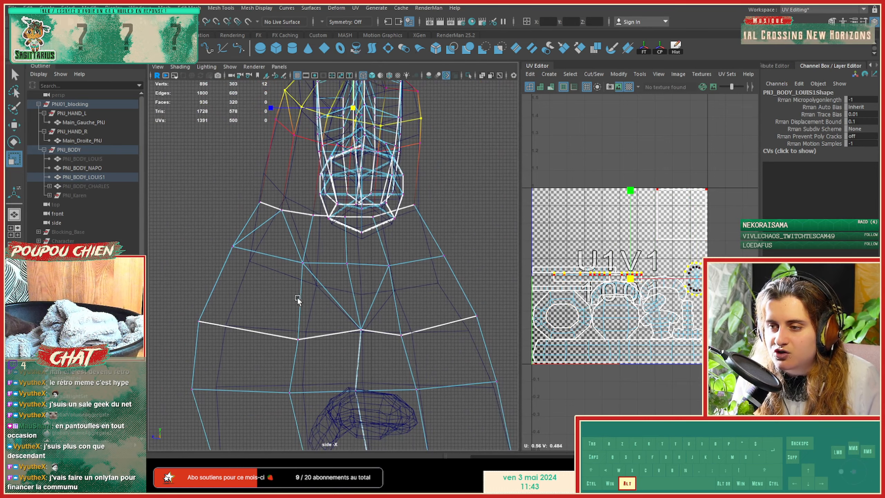
{"action": "middle_click_drag", "start_coordinate": [318, 302], "coordinate": [304, 289], "text": "alt"}
{"action": "left_click", "coordinate": [289, 250]}
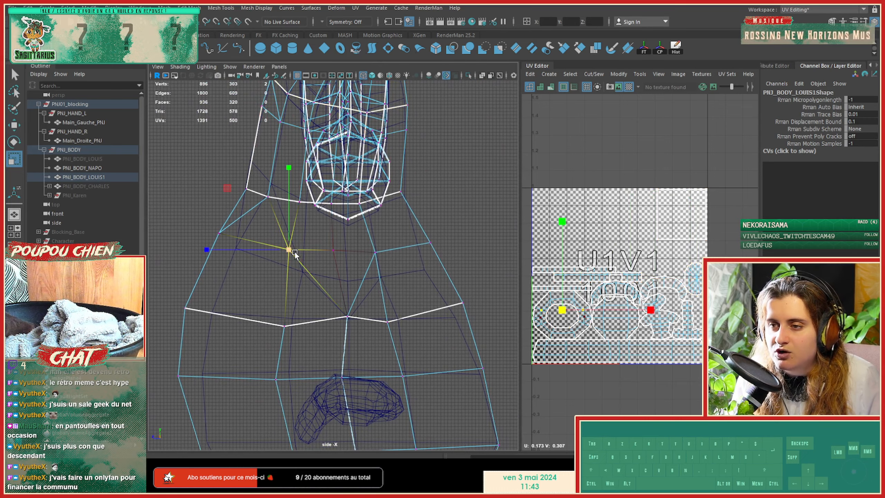
{"action": "key", "text": "w"}
{"action": "right_click_drag", "start_coordinate": [307, 263], "coordinate": [325, 270], "text": "alt"}
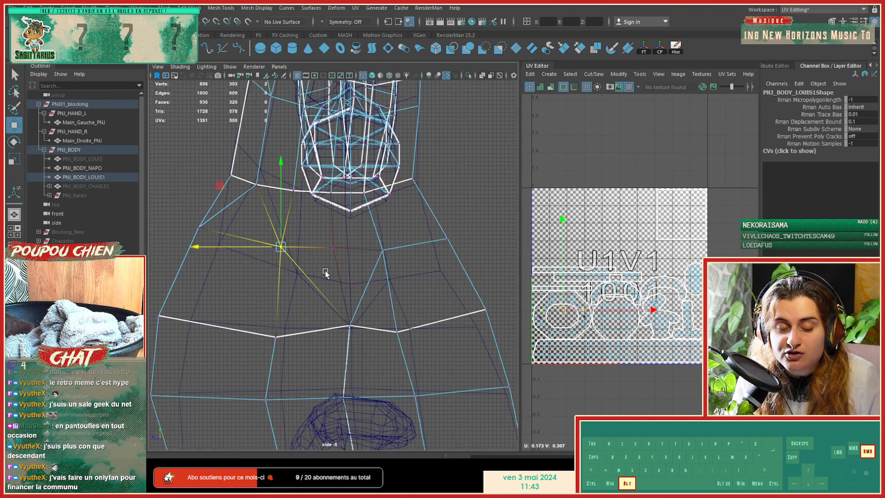
{"action": "middle_click_drag", "start_coordinate": [326, 272], "coordinate": [341, 274], "text": "alt"}
{"action": "left_click_drag", "start_coordinate": [186, 216], "coordinate": [470, 264]}
{"action": "left_click_drag", "start_coordinate": [340, 181], "coordinate": [397, 208]}
Step: Scale the lowered vertex row down uniformly to bring it closer to PNJ_BODY_NAPO's outline
{"action": "key", "text": "e"}
{"action": "key", "text": "r"}
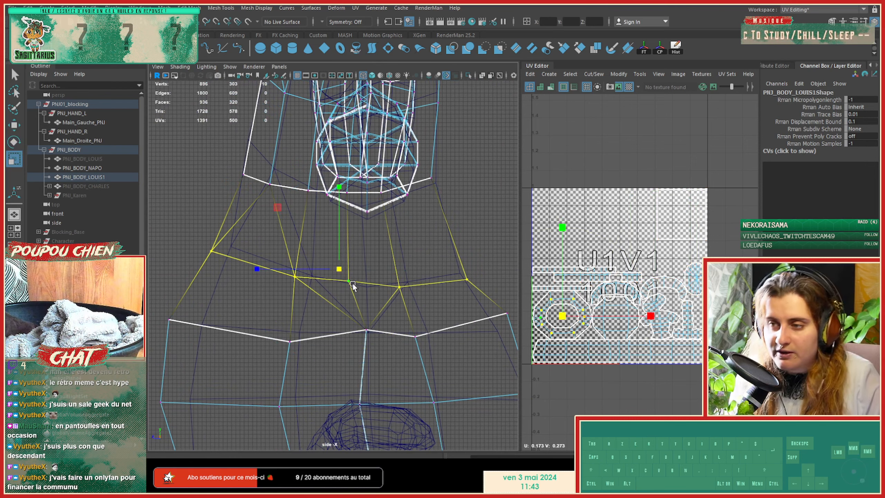
{"action": "left_click_drag", "start_coordinate": [339, 268], "coordinate": [327, 268]}
{"action": "key", "text": "w"}
Step: Select the next vertex row down on the lower body and scale it vertically to flatten it
{"action": "middle_click_drag", "start_coordinate": [327, 268], "coordinate": [307, 198], "text": "alt"}
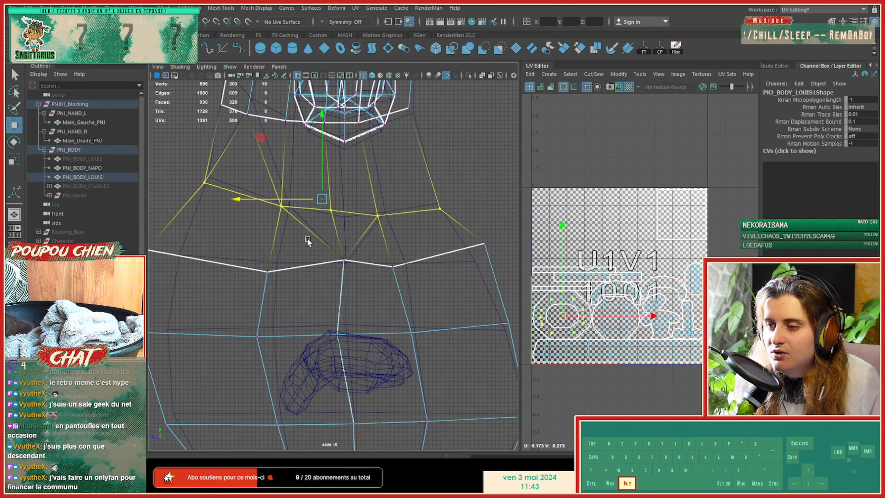
{"action": "right_click_drag", "start_coordinate": [323, 268], "coordinate": [309, 274], "text": "alt"}
{"action": "left_click_drag", "start_coordinate": [168, 231], "coordinate": [467, 287]}
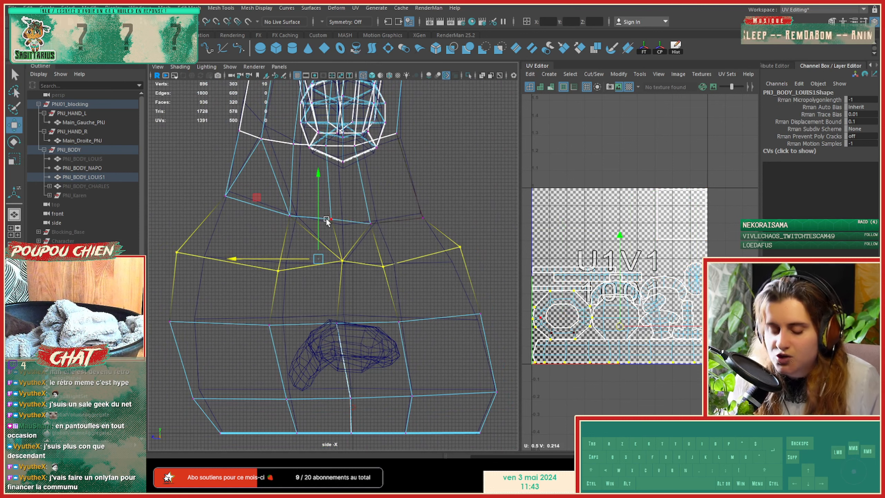
{"action": "key", "text": "r"}
{"action": "left_click_drag", "start_coordinate": [318, 177], "coordinate": [317, 257]}
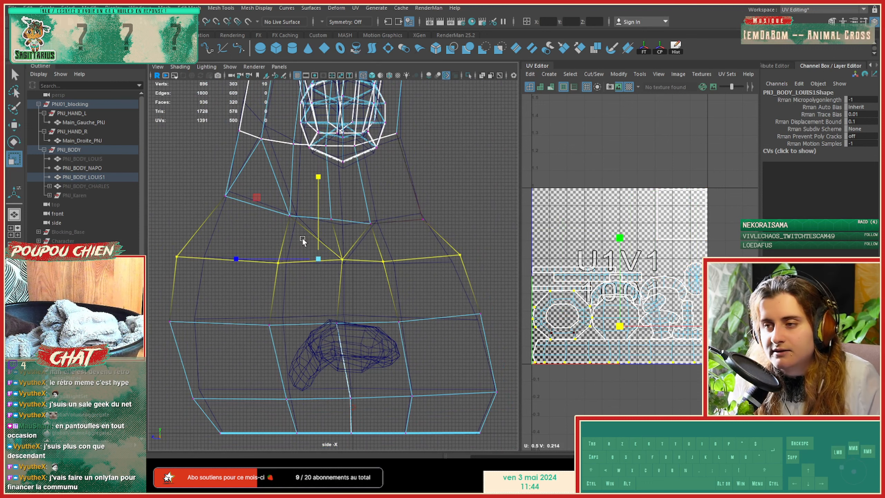
Step: Tilt the flattened vertex row slightly and scale it down uniformly to fit PNJ_BODY_NAPO's body
{"action": "key", "text": "e"}
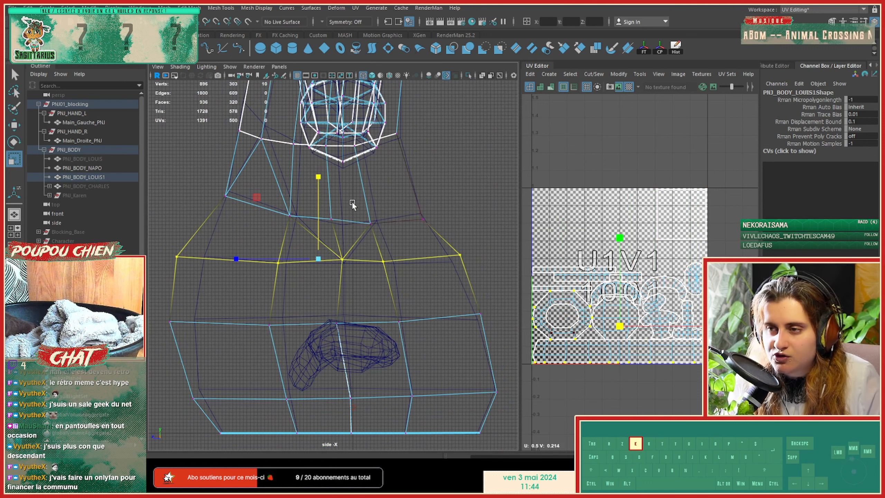
{"action": "left_click_drag", "start_coordinate": [355, 188], "coordinate": [362, 190]}
{"action": "key", "text": "r"}
{"action": "left_click_drag", "start_coordinate": [322, 259], "coordinate": [300, 260]}
{"action": "key", "text": "w"}
{"action": "key", "text": "r"}
{"action": "key", "text": "w"}
{"action": "middle_click_drag", "start_coordinate": [300, 260], "coordinate": [255, 251], "text": "alt"}
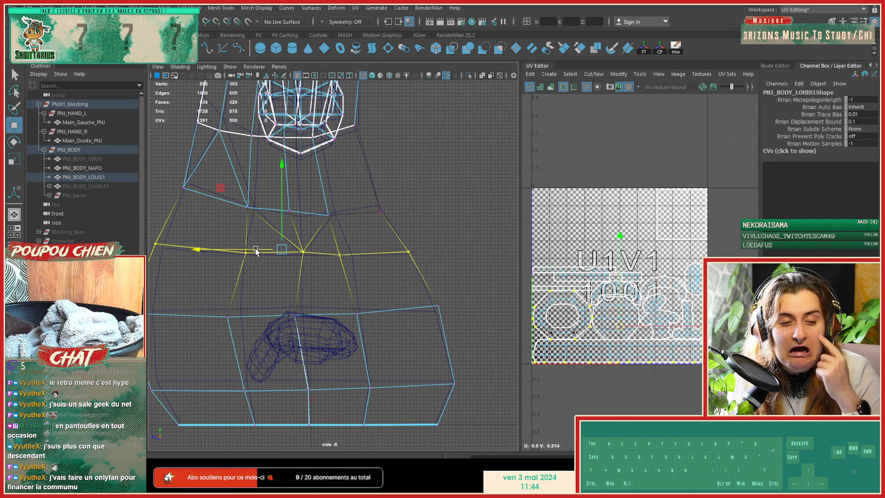
Step: Select the lower body's third vertex row from the bottom and flatten it by scaling it vertically
{"action": "middle_click_drag", "start_coordinate": [326, 293], "coordinate": [370, 273], "text": "alt"}
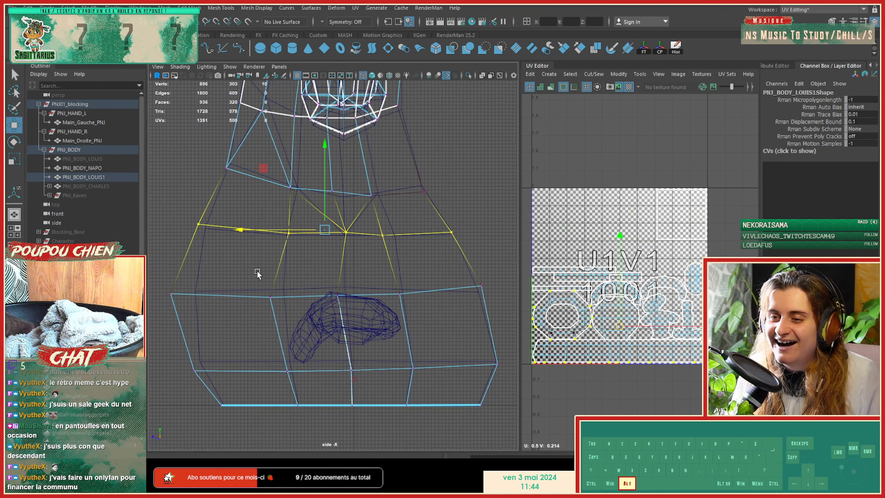
{"action": "left_click_drag", "start_coordinate": [160, 283], "coordinate": [503, 314]}
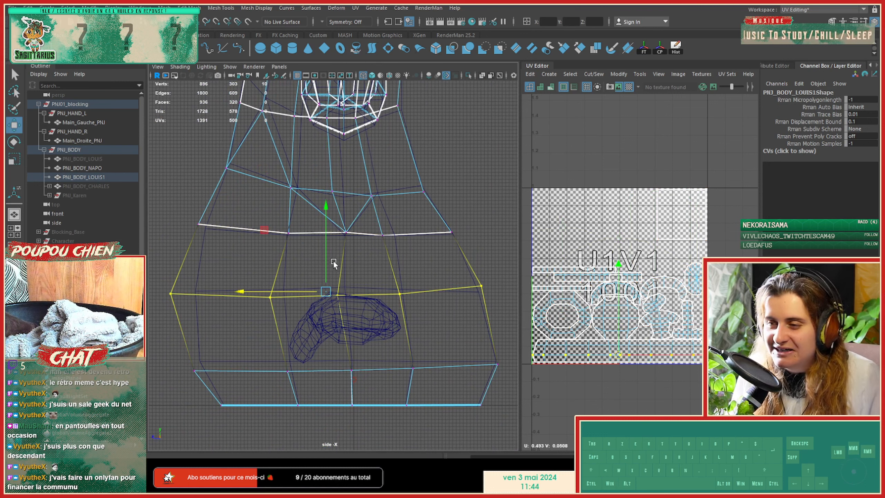
{"action": "key", "text": "r"}
{"action": "left_click_drag", "start_coordinate": [326, 209], "coordinate": [347, 293]}
{"action": "key", "text": "w"}
{"action": "key", "text": "r"}
Step: Select the second vertex row from the bottom, raise it slightly and scale it down to fit PNJ_BODY_NAPO's side outline
{"action": "middle_click_drag", "start_coordinate": [293, 362], "coordinate": [293, 298], "text": "alt"}
{"action": "left_click_drag", "start_coordinate": [175, 291], "coordinate": [509, 334]}
{"action": "key", "text": "w"}
{"action": "left_click_drag", "start_coordinate": [347, 258], "coordinate": [347, 248]}
{"action": "key", "text": "r"}
{"action": "left_click_drag", "start_coordinate": [346, 297], "coordinate": [335, 299]}
{"action": "key", "text": "w"}
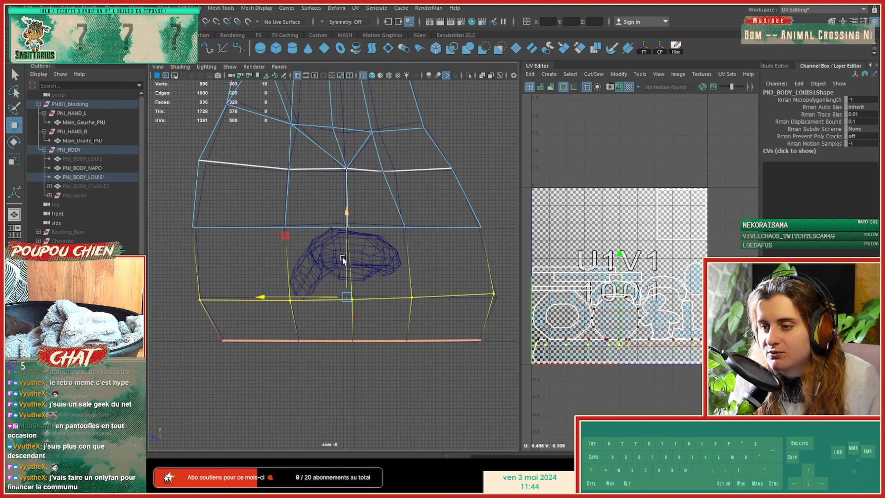
Step: Narrow the second vertex row from the bottom along its width in the front view
{"action": "key", "text": "space"}
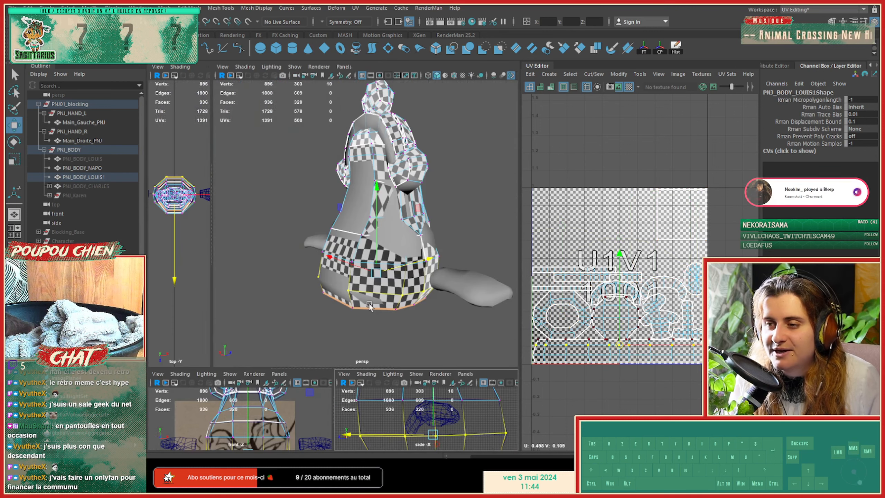
{"action": "key", "text": "space"}
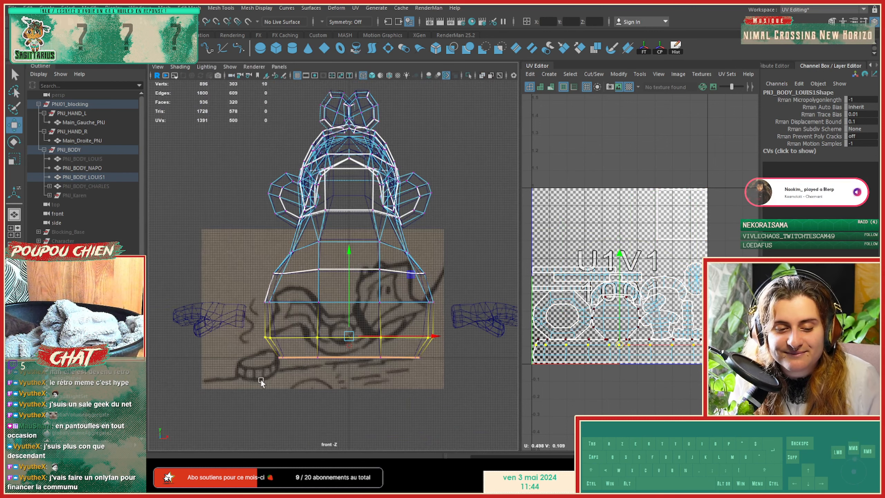
{"action": "middle_click_drag", "start_coordinate": [375, 362], "coordinate": [381, 322], "text": "alt"}
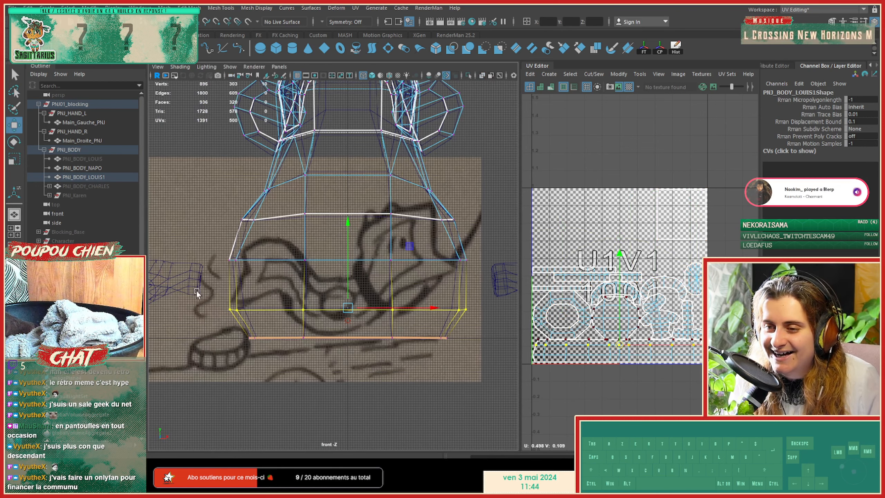
{"action": "key", "text": "r"}
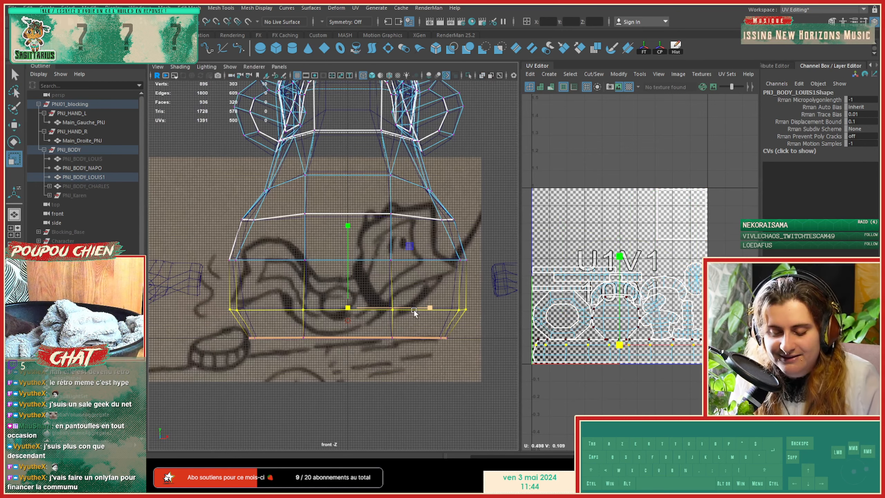
{"action": "left_click_drag", "start_coordinate": [415, 309], "coordinate": [404, 303]}
Step: Select the fourth vertex row from the bottom in the front view and scale it slightly vertically
{"action": "middle_click_drag", "start_coordinate": [411, 267], "coordinate": [397, 310], "text": "alt"}
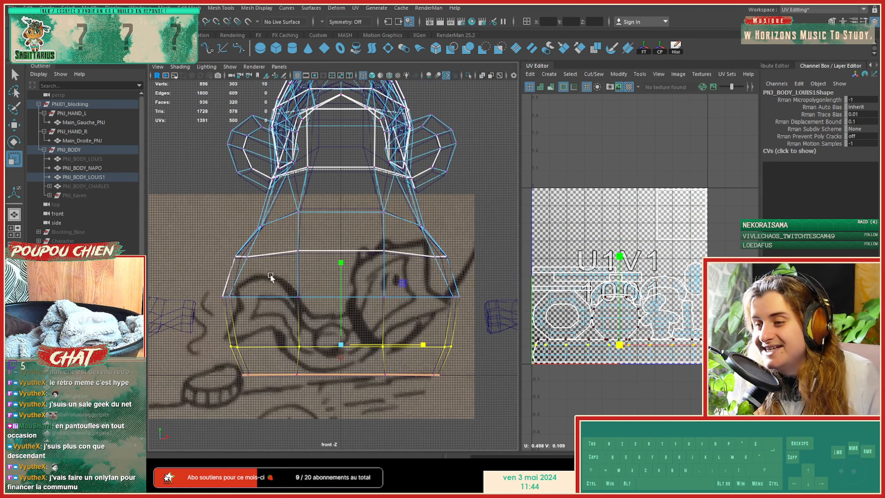
{"action": "left_click_drag", "start_coordinate": [212, 247], "coordinate": [453, 269]}
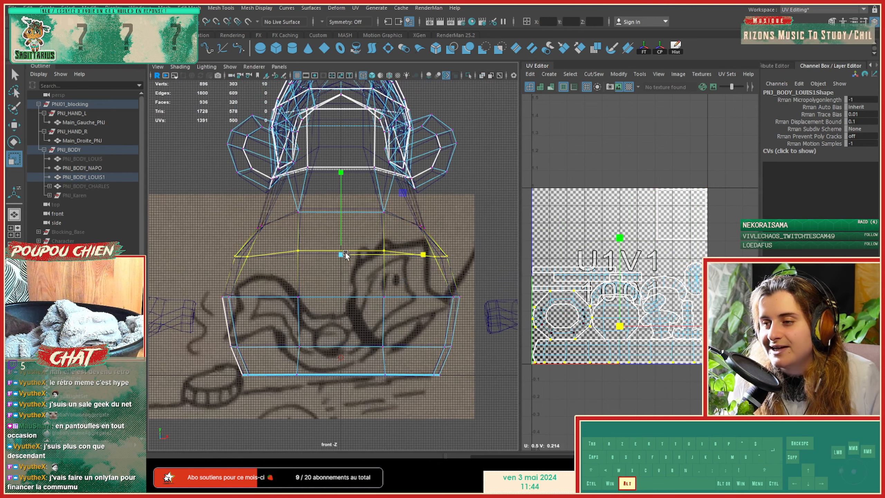
{"action": "right_click_drag", "start_coordinate": [345, 253], "coordinate": [360, 279], "text": "alt"}
{"action": "mouse_move", "coordinate": [339, 211]}
{"action": "left_mouse_down"}
{"action": "mouse_move", "coordinate": [340, 345]}
{"action": "mouse_move", "coordinate": [342, 209]}
{"action": "left_mouse_up"}
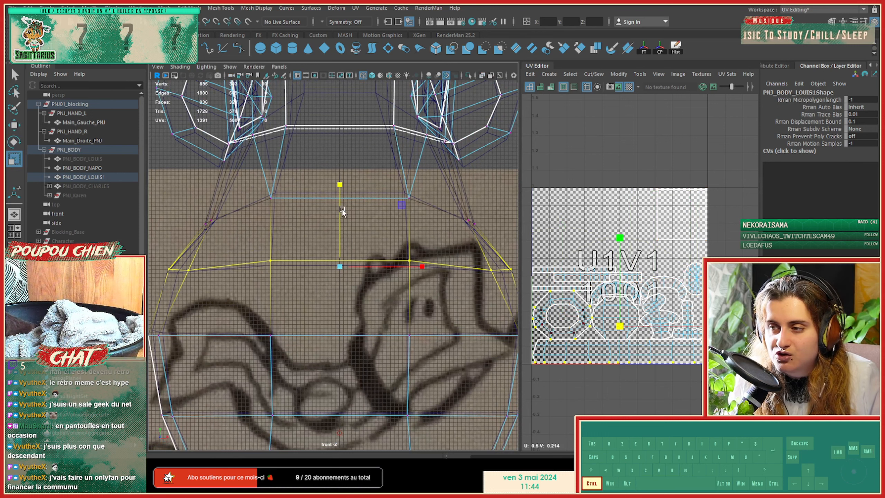
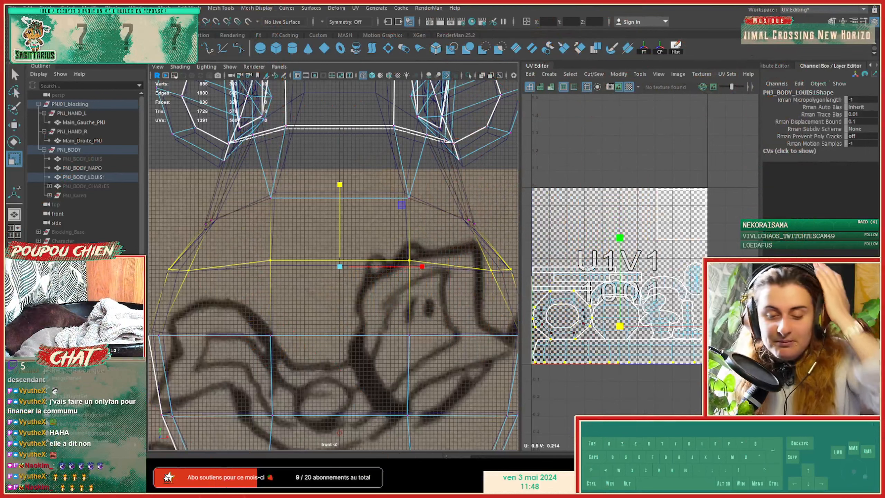
Step: Select the side vertices one row further up on one flank of the body and level them vertically
{"action": "middle_click_drag", "start_coordinate": [307, 196], "coordinate": [310, 309], "text": "alt"}
{"action": "left_click_drag", "start_coordinate": [195, 323], "coordinate": [227, 352]}
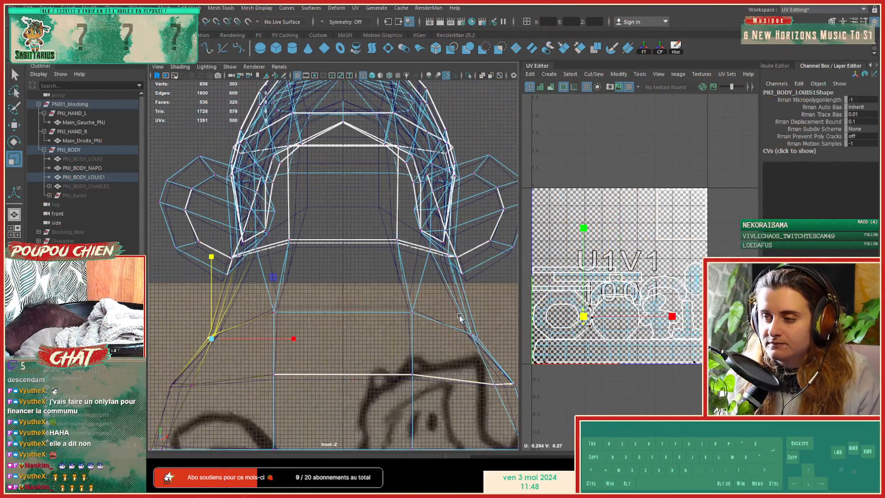
{"action": "left_click_drag", "start_coordinate": [459, 314], "coordinate": [495, 347]}
{"action": "left_click", "coordinate": [495, 338]}
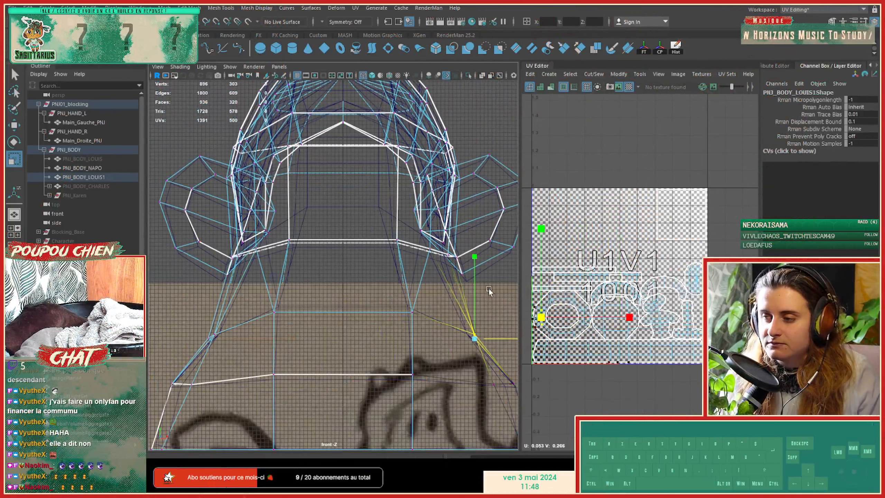
{"action": "left_click_drag", "start_coordinate": [475, 282], "coordinate": [475, 312]}
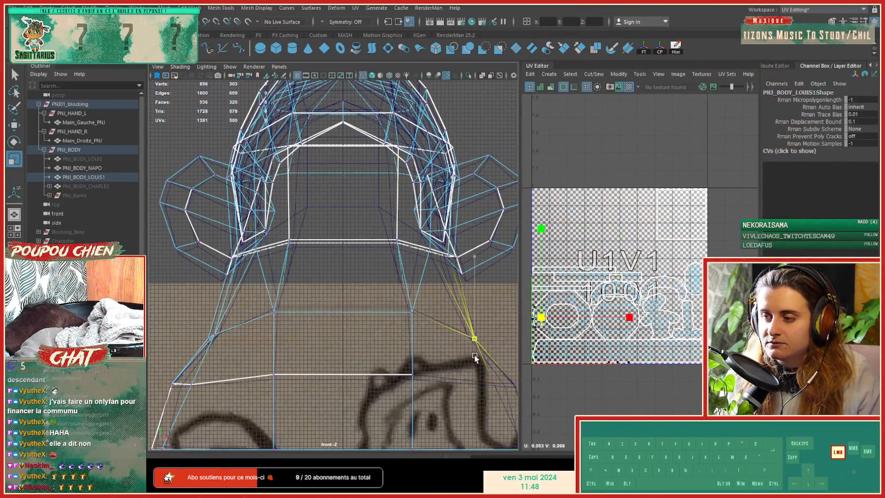
Step: Check the levelled vertices in perspective, and level the matching side vertices on the opposite flank vertically
{"action": "key", "text": "space"}
{"action": "left_click_drag", "start_coordinate": [414, 284], "coordinate": [101, 285], "text": "alt"}
{"action": "right_click_drag", "start_coordinate": [209, 276], "coordinate": [341, 272], "text": "alt"}
{"action": "left_click_drag", "start_coordinate": [278, 272], "coordinate": [350, 273], "text": "alt"}
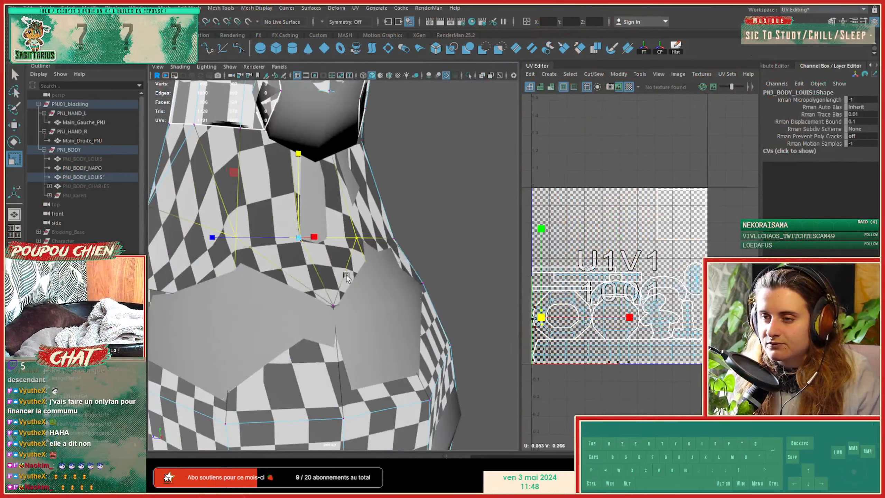
{"action": "key", "text": "space"}
{"action": "key", "text": "space"}
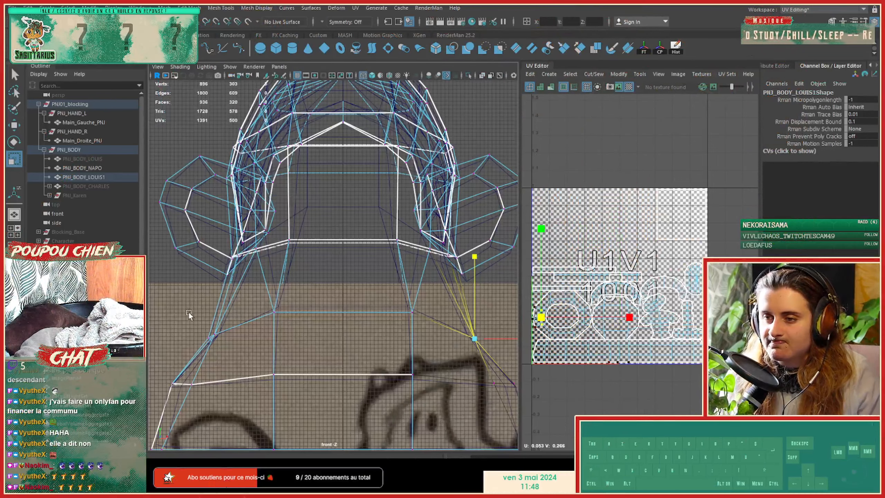
{"action": "left_click_drag", "start_coordinate": [235, 346], "coordinate": [201, 335]}
{"action": "left_click_drag", "start_coordinate": [211, 302], "coordinate": [209, 337]}
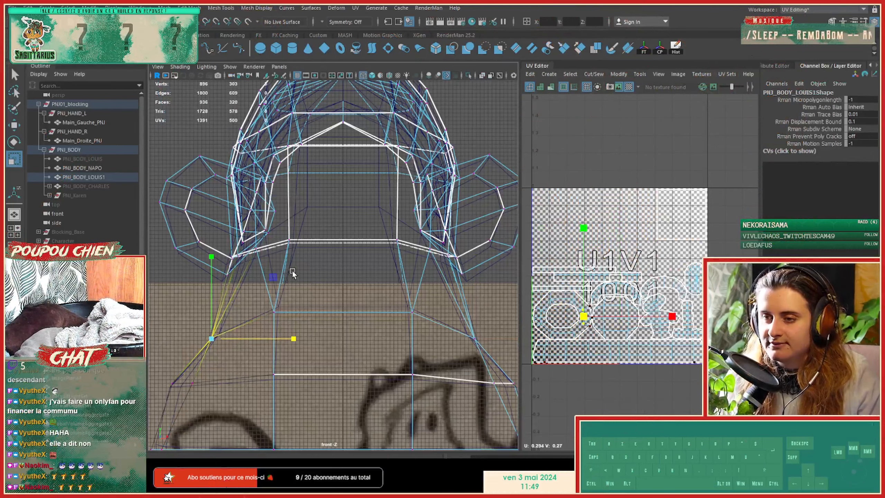
Step: Examine the vertices where the body meets the base of the face opening in the front, perspective and side views
{"action": "middle_click_drag", "start_coordinate": [344, 274], "coordinate": [335, 322], "text": "alt"}
{"action": "middle_click_drag", "start_coordinate": [306, 212], "coordinate": [295, 273], "text": "alt"}
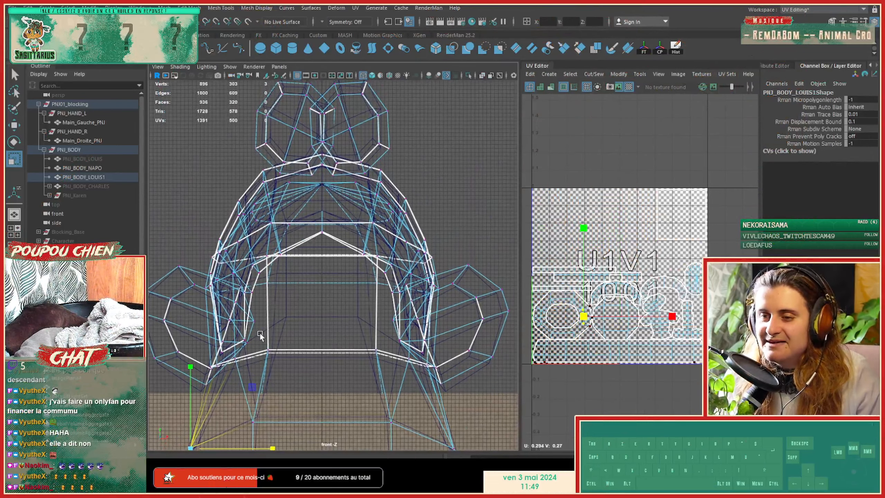
{"action": "left_click", "coordinate": [212, 366]}
{"action": "key", "text": "space"}
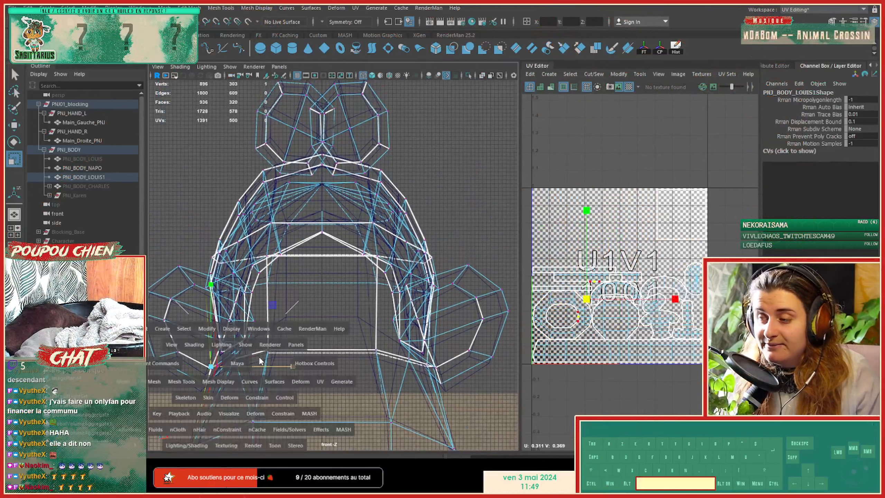
{"action": "key", "text": "space"}
{"action": "middle_click_drag", "start_coordinate": [321, 183], "coordinate": [360, 324], "text": "alt"}
{"action": "left_click_drag", "start_coordinate": [310, 316], "coordinate": [412, 330], "text": "alt"}
{"action": "key", "text": "space"}
{"action": "key", "text": "space"}
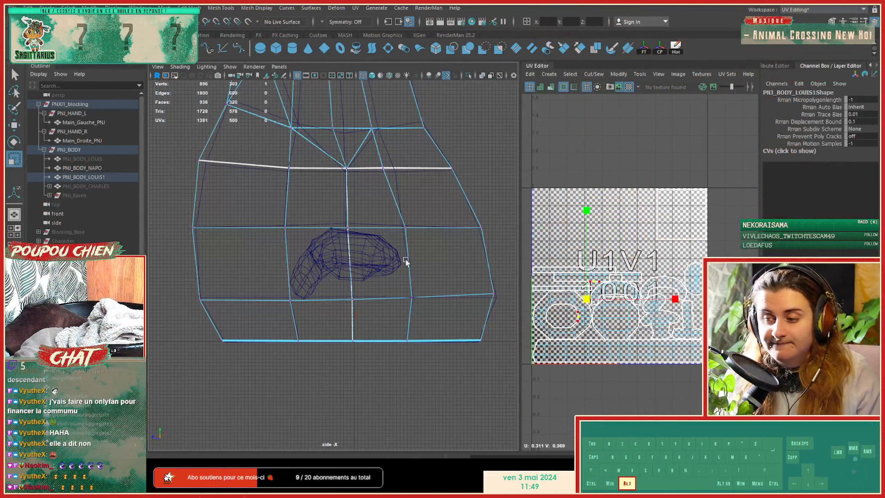
{"action": "middle_click_drag", "start_coordinate": [405, 258], "coordinate": [372, 332], "text": "alt"}
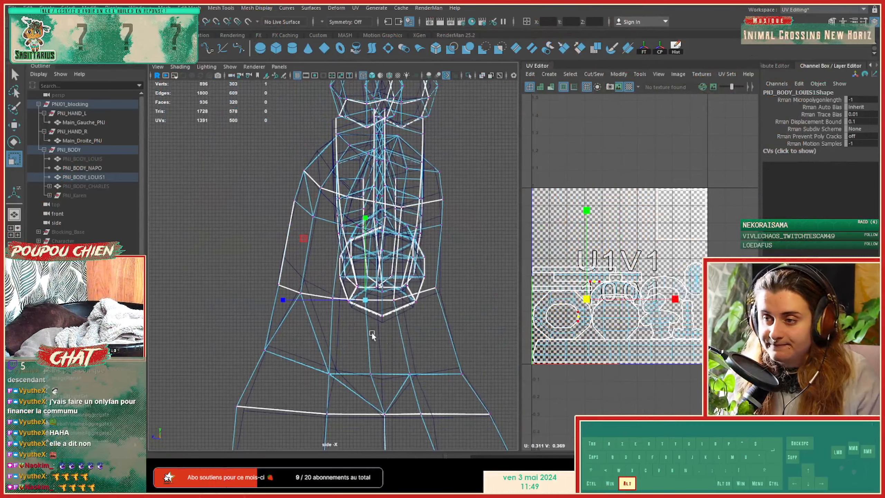
{"action": "left_click", "coordinate": [301, 292]}
{"action": "key", "text": "space"}
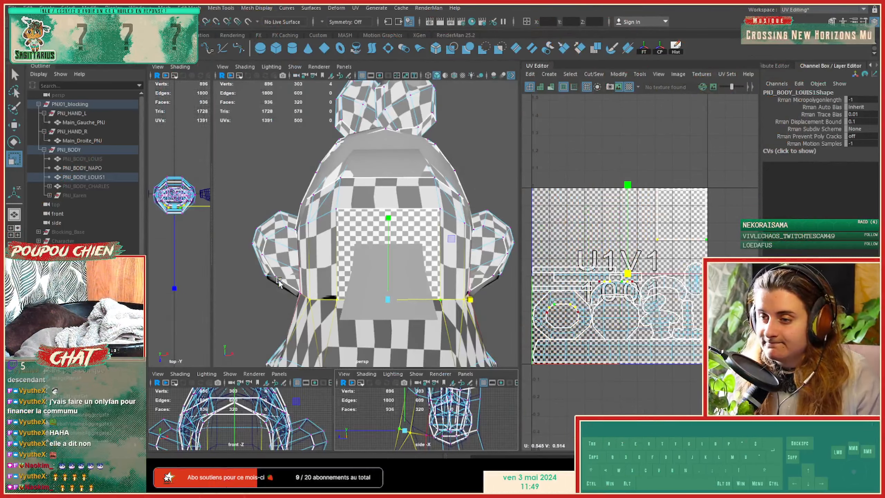
{"action": "key", "text": "space"}
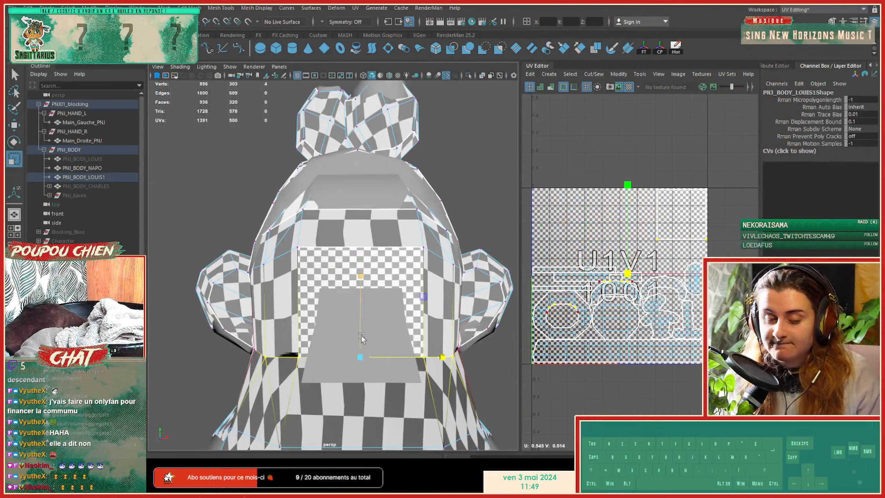
{"action": "key", "text": "space"}
{"action": "key", "text": "space"}
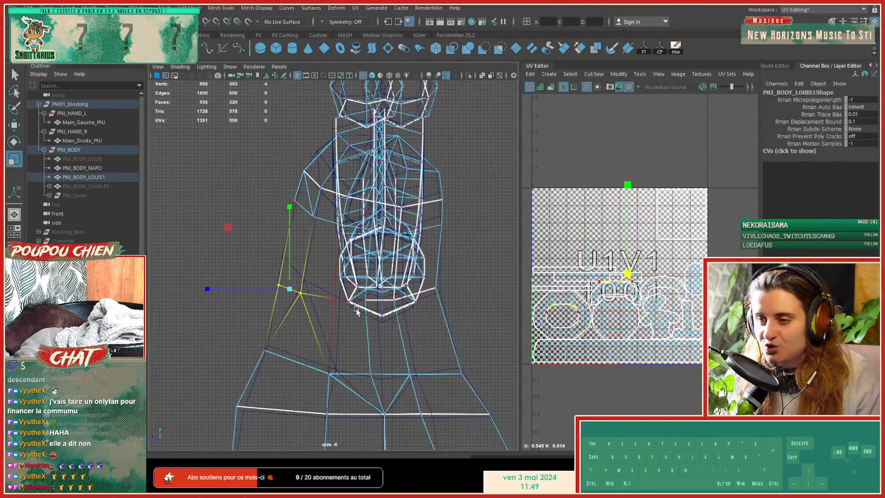
Step: Select the full vertex row around the body at the base of the face opening and scale it slightly narrower in width
{"action": "scroll", "coordinate": [356, 309], "scroll_direction": "up", "scroll_amount": 3}
{"action": "scroll", "coordinate": [478, 328], "scroll_direction": "up", "scroll_amount": 1}
{"action": "middle_click_drag", "start_coordinate": [489, 342], "coordinate": [354, 302], "text": "alt"}
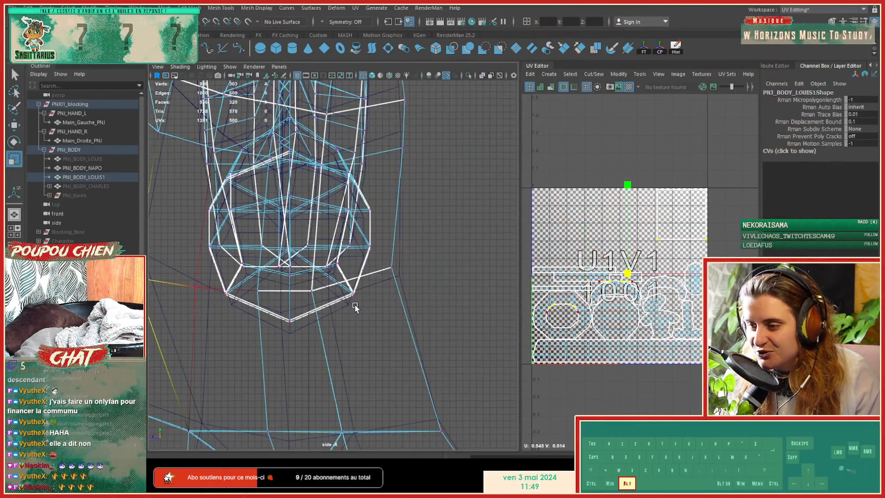
{"action": "left_click", "coordinate": [393, 266]}
{"action": "left_click", "coordinate": [312, 289], "text": "shift"}
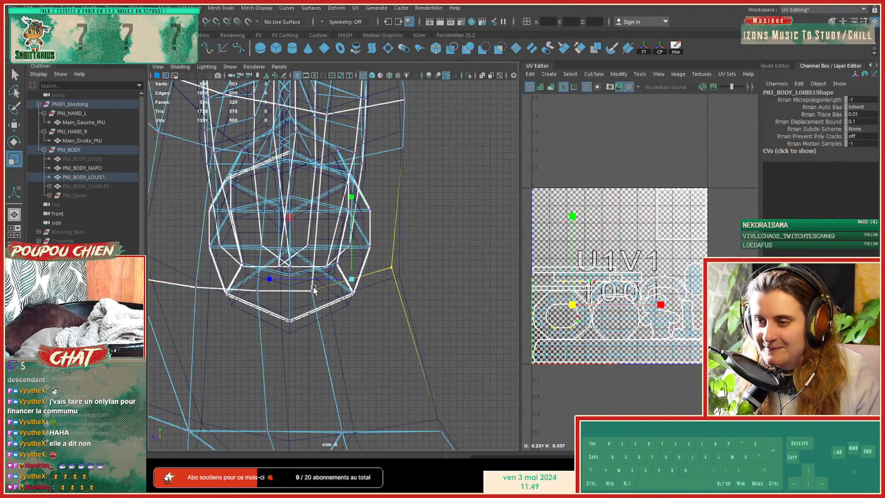
{"action": "left_click", "coordinate": [370, 272], "text": "shift"}
{"action": "double_click", "coordinate": [391, 266], "text": "shift"}
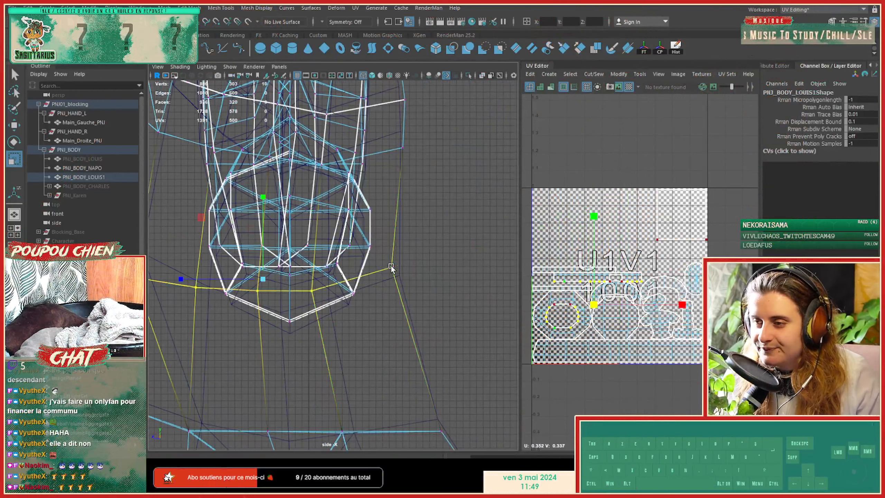
{"action": "middle_click_drag", "start_coordinate": [288, 303], "coordinate": [384, 328], "text": "alt"}
{"action": "key", "text": "space"}
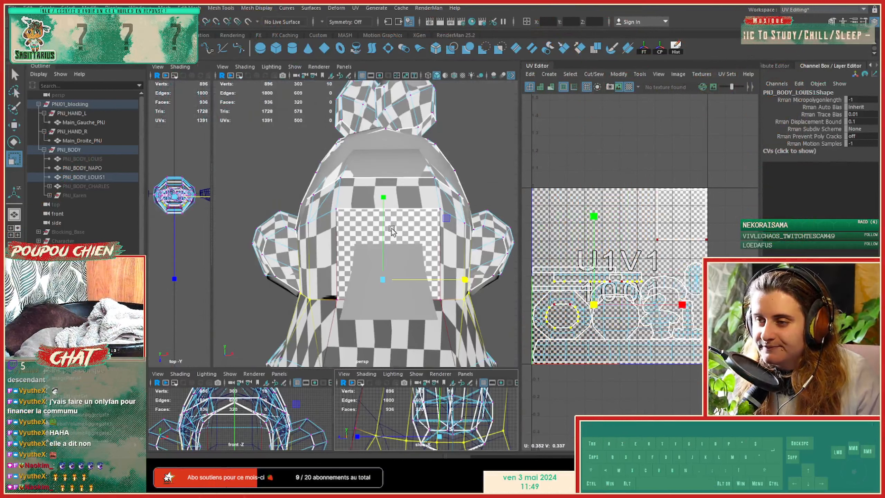
{"action": "key", "text": "space"}
{"action": "key", "text": "space"}
{"action": "key", "text": "space"}
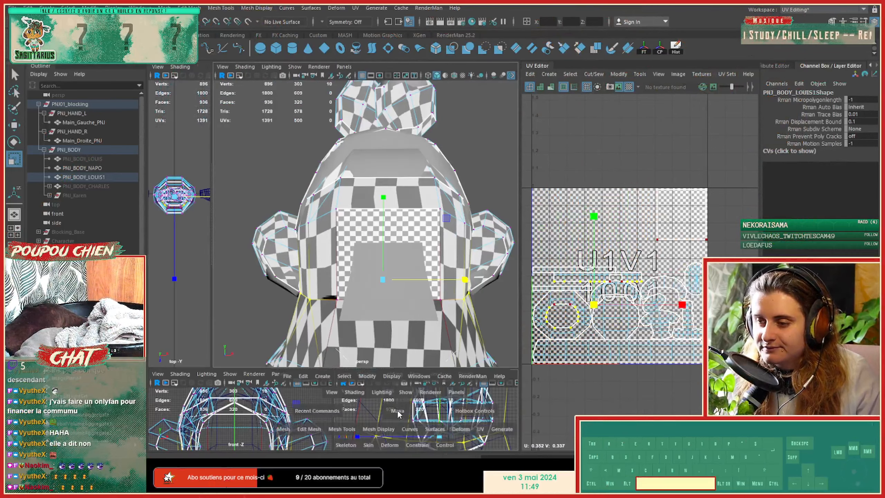
{"action": "left_click_drag", "start_coordinate": [209, 301], "coordinate": [210, 302], "text": "ctrl+shift"}
{"action": "key", "text": "space"}
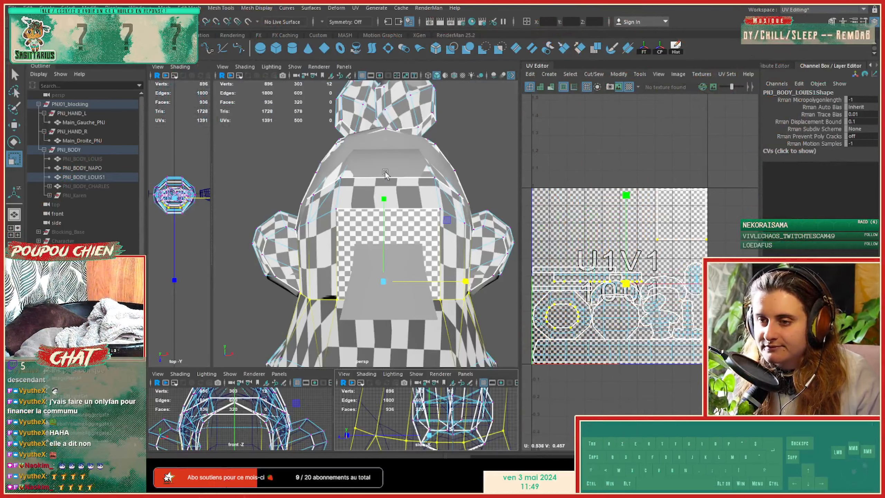
{"action": "key", "text": "space"}
{"action": "left_click_drag", "start_coordinate": [416, 339], "coordinate": [409, 337]}
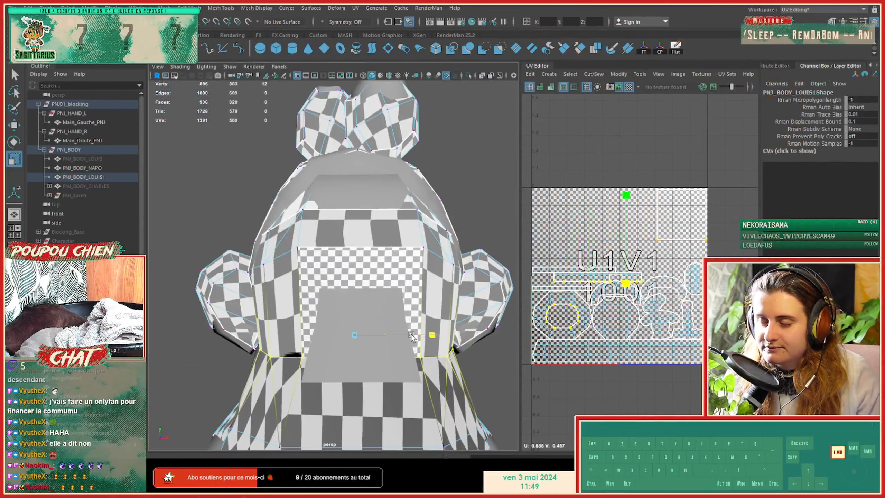
{"action": "key", "text": "space"}
{"action": "key", "text": "space"}
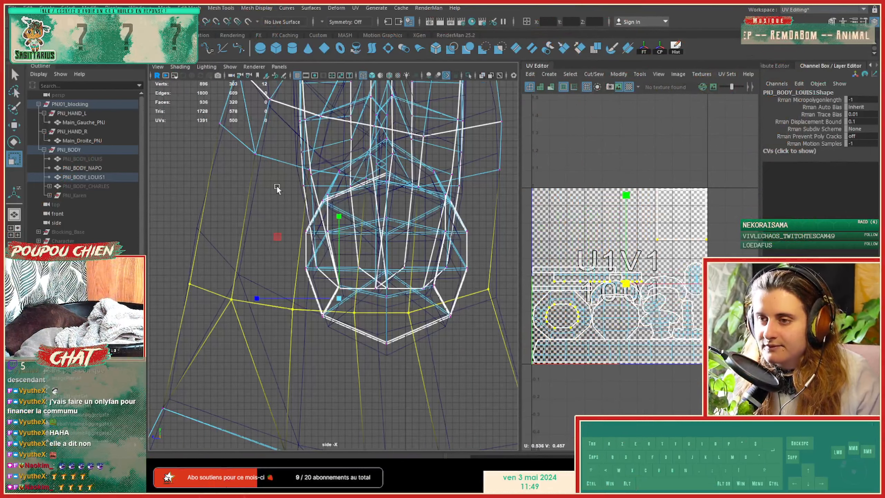
{"action": "middle_click_drag", "start_coordinate": [276, 188], "coordinate": [245, 216], "text": "alt"}
{"action": "left_click_drag", "start_coordinate": [254, 210], "coordinate": [259, 222]}
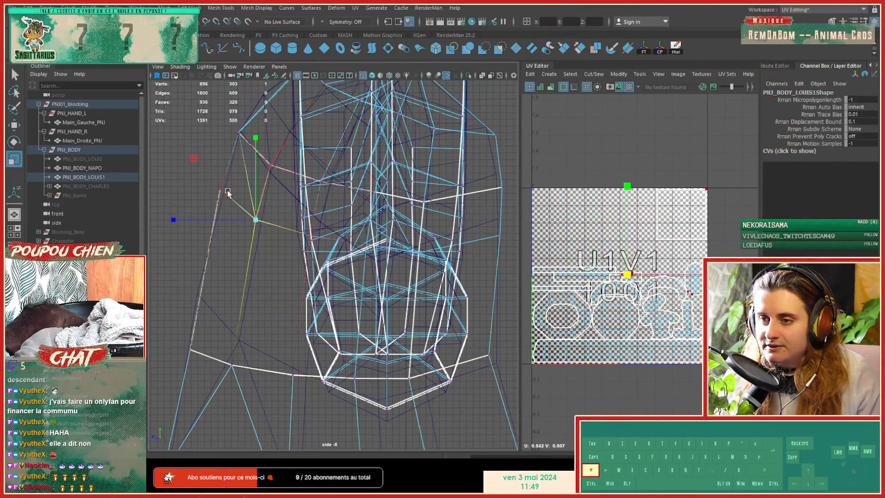
{"action": "left_click_drag", "start_coordinate": [226, 192], "coordinate": [220, 186], "text": "shift"}
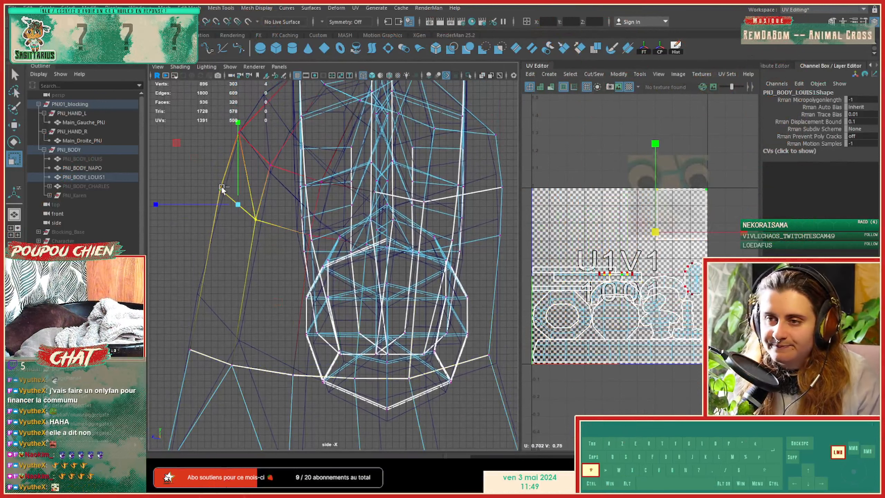
{"action": "left_click", "coordinate": [310, 234]}
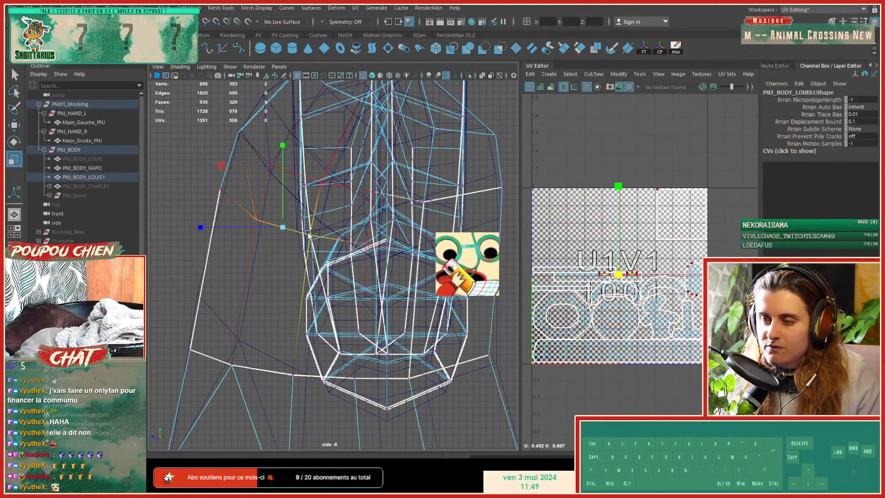
Step: Select the full vertex row around the body at the top edge of the face opening and scale it slightly narrower in width
{"action": "key", "text": "space"}
{"action": "key", "text": "space"}
{"action": "left_click_drag", "start_coordinate": [440, 176], "coordinate": [390, 182], "text": "alt"}
{"action": "right_click_drag", "start_coordinate": [390, 183], "coordinate": [480, 265], "text": "alt"}
{"action": "left_click", "coordinate": [498, 287], "text": "shift"}
{"action": "double_click", "coordinate": [498, 287], "text": "shift"}
{"action": "left_click_drag", "start_coordinate": [480, 288], "coordinate": [342, 279], "text": "alt"}
{"action": "left_click", "coordinate": [431, 293]}
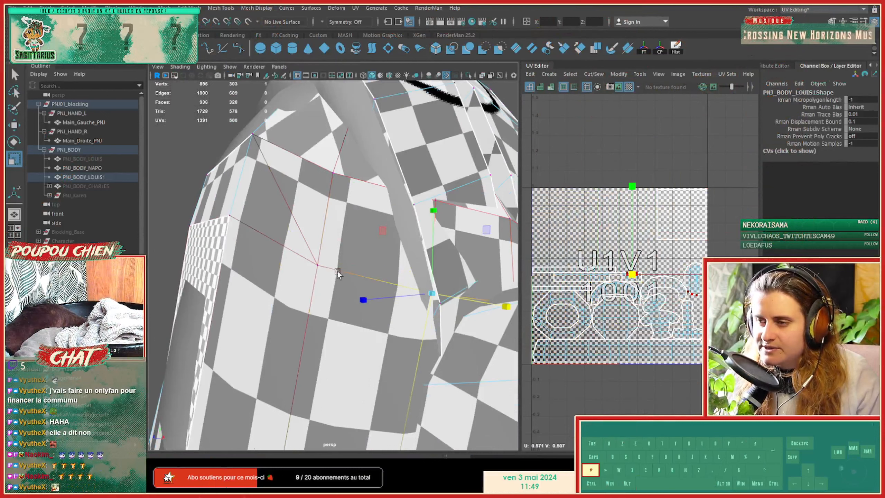
{"action": "left_click", "coordinate": [318, 265], "text": "shift"}
{"action": "double_click", "coordinate": [227, 215], "text": "shift"}
{"action": "left_click_drag", "start_coordinate": [198, 258], "coordinate": [352, 260], "text": "alt"}
{"action": "right_click_drag", "start_coordinate": [352, 260], "coordinate": [309, 261], "text": "alt"}
{"action": "left_click_drag", "start_coordinate": [309, 261], "coordinate": [349, 279], "text": "alt"}
{"action": "left_click", "coordinate": [348, 278], "text": "shift"}
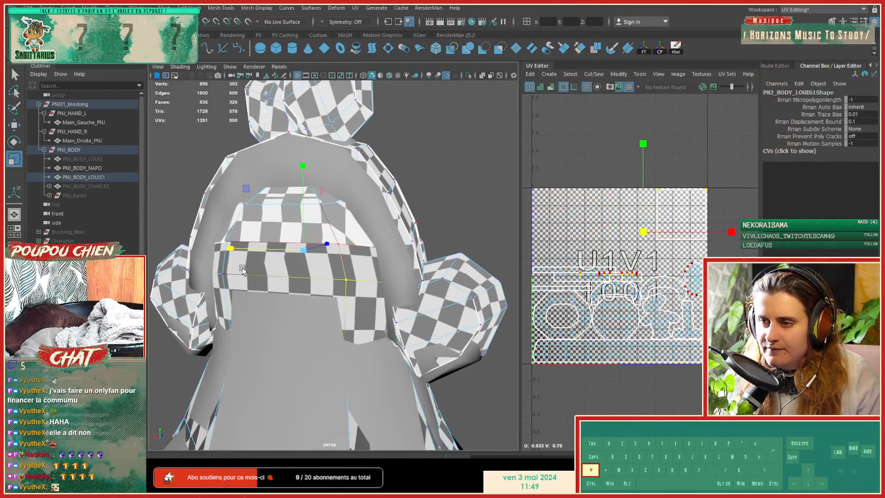
{"action": "left_click", "coordinate": [223, 274], "text": "shift"}
{"action": "left_click_drag", "start_coordinate": [228, 272], "coordinate": [197, 283], "text": "alt"}
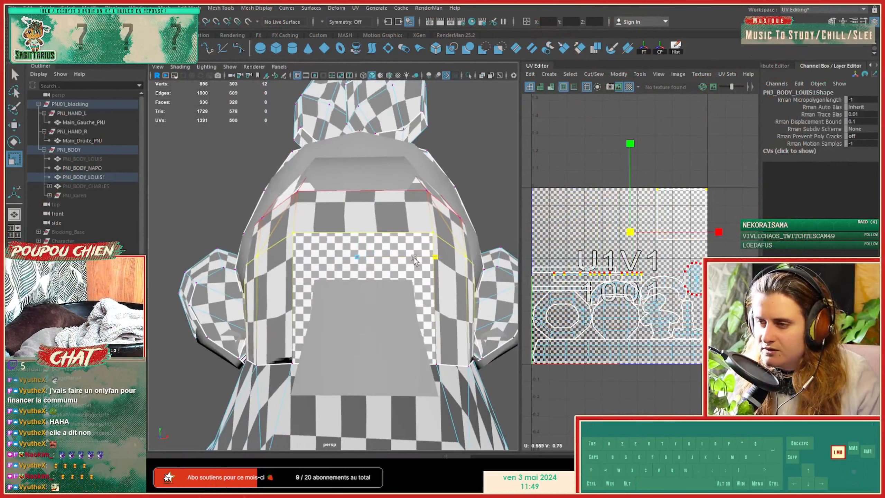
{"action": "left_click_drag", "start_coordinate": [413, 257], "coordinate": [403, 257]}
Step: Select the vertex row just above the face opening, scale it slightly narrower in width with soft selection, and save the scene
{"action": "middle_click_drag", "start_coordinate": [390, 237], "coordinate": [375, 275], "text": "alt"}
{"action": "left_click_drag", "start_coordinate": [375, 275], "coordinate": [354, 274], "text": "alt"}
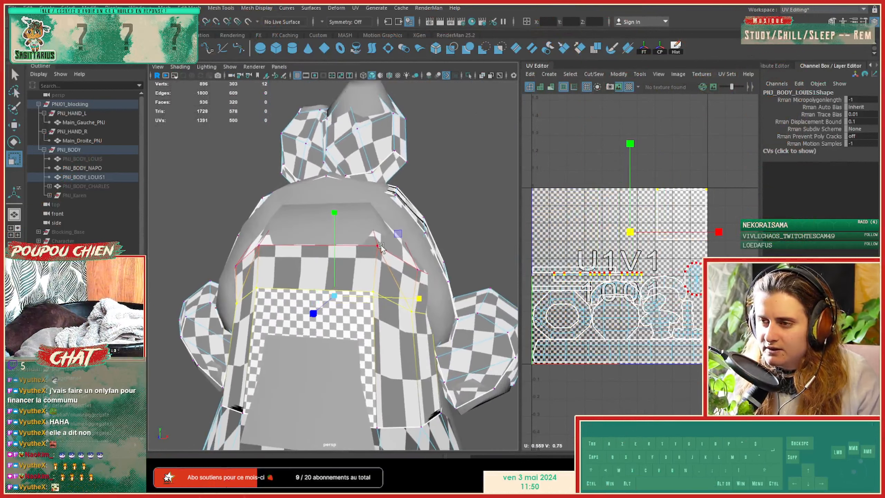
{"action": "left_click", "coordinate": [378, 245]}
{"action": "left_click", "coordinate": [259, 246], "text": "shift"}
{"action": "left_click_drag", "start_coordinate": [260, 248], "coordinate": [376, 284], "text": "alt"}
{"action": "left_click", "coordinate": [309, 281], "text": "shift"}
{"action": "left_click", "coordinate": [312, 277], "text": "shift"}
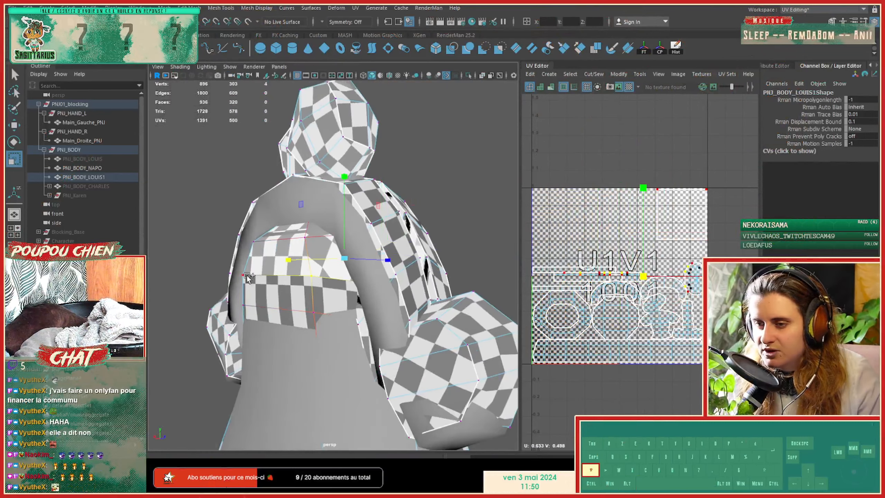
{"action": "double_click", "coordinate": [243, 276], "text": "shift"}
{"action": "left_click_drag", "start_coordinate": [174, 291], "coordinate": [404, 267], "text": "alt"}
{"action": "key", "text": "ctrl+z"}
{"action": "key", "text": "b"}
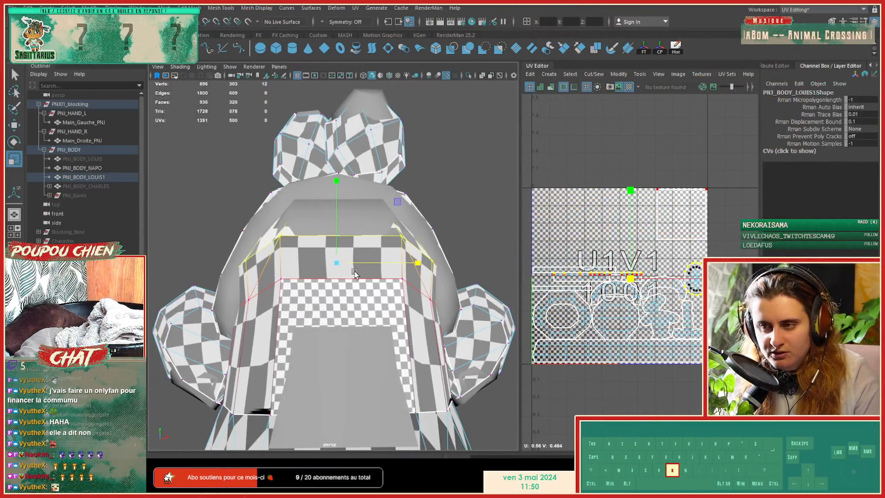
{"action": "middle_click_drag", "start_coordinate": [403, 269], "coordinate": [445, 272]}
{"action": "left_click_drag", "start_coordinate": [417, 263], "coordinate": [413, 263]}
{"action": "key", "text": "b"}
{"action": "key", "text": "ctrl+s"}
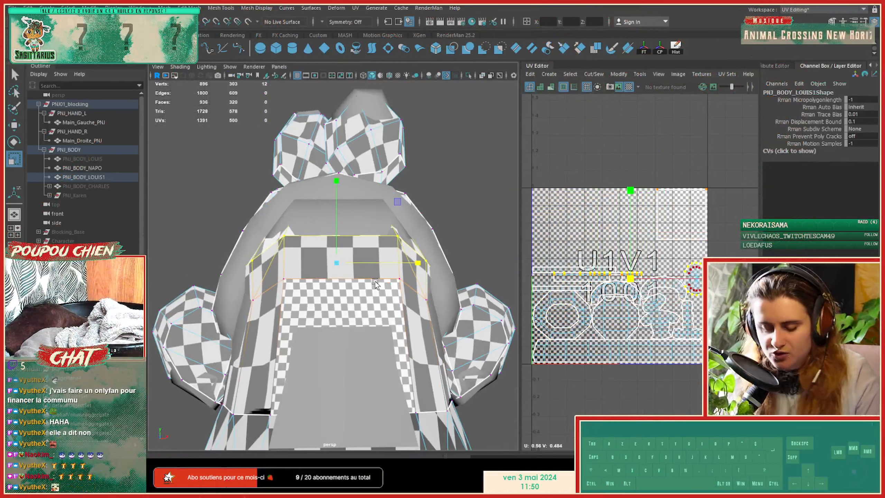
Step: Scale the same vertex row above the face opening a little narrower again and check the body from several sides
{"action": "left_click_drag", "start_coordinate": [416, 263], "coordinate": [404, 264]}
{"action": "left_click_drag", "start_coordinate": [404, 264], "coordinate": [321, 264], "text": "alt"}
{"action": "left_click_drag", "start_coordinate": [256, 284], "coordinate": [415, 308], "text": "alt"}
{"action": "middle_click_drag", "start_coordinate": [415, 308], "coordinate": [362, 244], "text": "alt"}
{"action": "right_click_drag", "start_coordinate": [362, 244], "coordinate": [244, 265], "text": "alt"}
{"action": "left_click_drag", "start_coordinate": [372, 279], "coordinate": [286, 283], "text": "alt"}
{"action": "right_click_drag", "start_coordinate": [287, 282], "coordinate": [312, 290], "text": "alt"}
{"action": "left_click_drag", "start_coordinate": [307, 289], "coordinate": [343, 293], "text": "alt"}
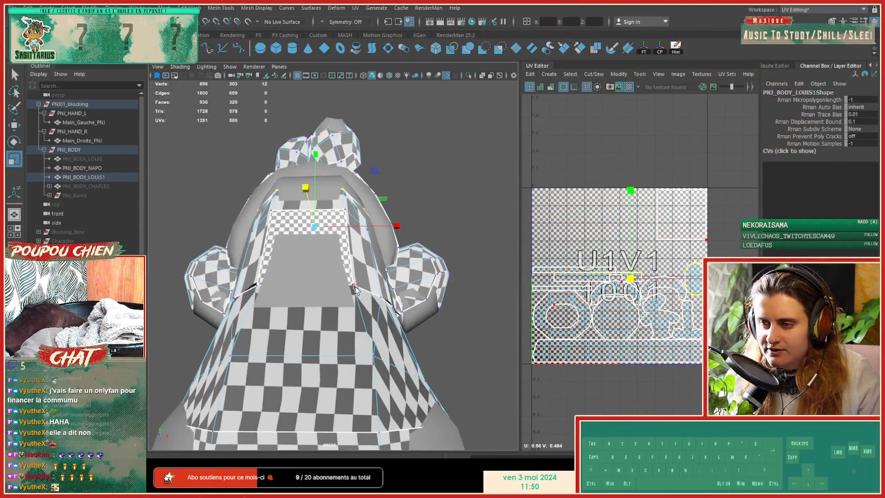
Step: Try to lower the two corner vertices at the base of the face opening
{"action": "left_click", "coordinate": [353, 285]}
{"action": "left_click", "coordinate": [258, 286], "text": "shift"}
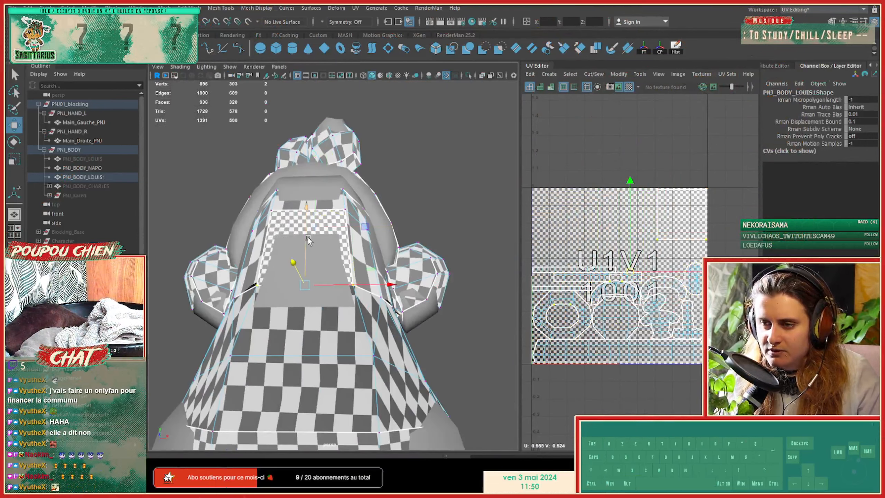
{"action": "key", "text": "w"}
{"action": "left_click_drag", "start_coordinate": [307, 224], "coordinate": [302, 249]}
{"action": "key", "text": "ctrl+z"}
Step: Select the corner vertices at the base of the face opening with their outer neighbours, move them down and scale them slightly wider
{"action": "left_click", "coordinate": [233, 299], "text": "shift"}
{"action": "left_click", "coordinate": [257, 286]}
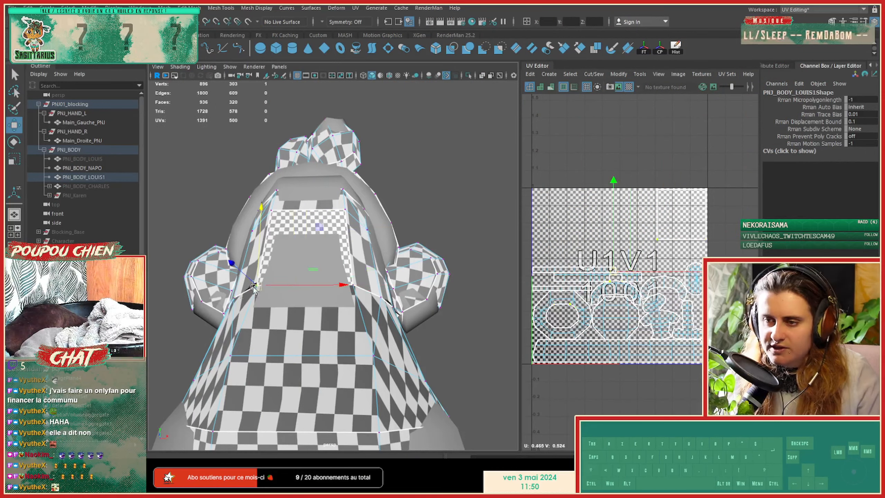
{"action": "double_click", "coordinate": [233, 298], "text": "shift"}
{"action": "left_click_drag", "start_coordinate": [308, 218], "coordinate": [305, 239]}
{"action": "key", "text": "r"}
{"action": "left_click_drag", "start_coordinate": [359, 316], "coordinate": [372, 321]}
{"action": "key", "text": "w"}
Step: Return to object mode, hide PNJ_BODY_NAPO and select the reshaped duplicate PNJ_BODY_LOUIS1
{"action": "left_click_drag", "start_coordinate": [372, 321], "coordinate": [348, 279], "text": "alt"}
{"action": "right_click_drag", "start_coordinate": [336, 225], "coordinate": [380, 203]}
{"action": "left_click", "coordinate": [380, 205]}
{"action": "left_click", "coordinate": [350, 271]}
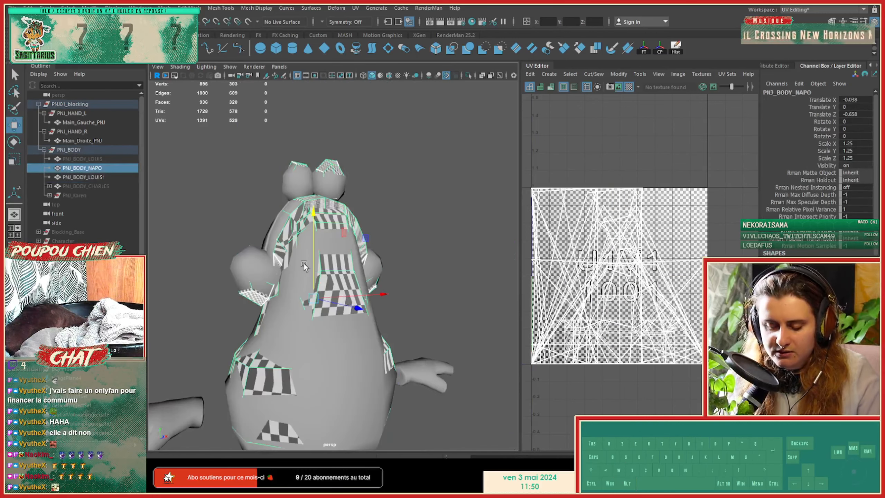
{"action": "key", "text": "ctrl+h"}
{"action": "left_click", "coordinate": [342, 254]}
Step: Examine the reshaped duplicate on its own from several sides and distances in the perspective view
{"action": "left_click_drag", "start_coordinate": [342, 254], "coordinate": [265, 300], "text": "alt"}
{"action": "scroll", "coordinate": [313, 272], "scroll_direction": "up", "scroll_amount": 4, "text": "alt"}
{"action": "left_click_drag", "start_coordinate": [313, 272], "coordinate": [350, 277], "text": "alt"}
{"action": "scroll", "coordinate": [303, 266], "scroll_direction": "down", "scroll_amount": 8, "text": "alt"}
{"action": "scroll", "coordinate": [360, 309], "scroll_direction": "up", "scroll_amount": 5, "text": "alt"}
{"action": "middle_click_drag", "start_coordinate": [351, 277], "coordinate": [367, 297], "text": "alt"}
{"action": "right_click_drag", "start_coordinate": [367, 297], "coordinate": [316, 294], "text": "alt"}
{"action": "left_click_drag", "start_coordinate": [355, 294], "coordinate": [360, 301], "text": "alt"}
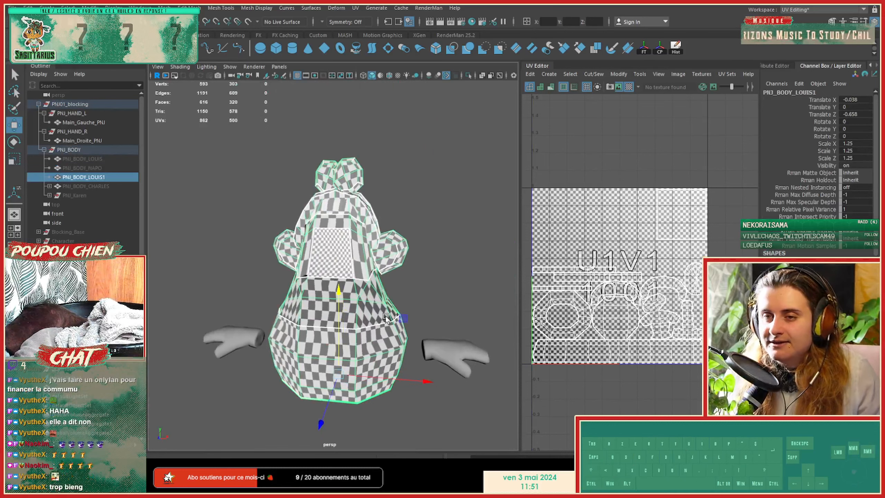
Step: Rename PNJ_BODY_LOUIS1 as PNJ_BODY_Napo
{"action": "left_click_drag", "start_coordinate": [385, 316], "coordinate": [108, 178], "text": "alt"}
{"action": "double_click", "coordinate": [94, 176]}
{"action": "type", "text": "NJ_BODY_N"}
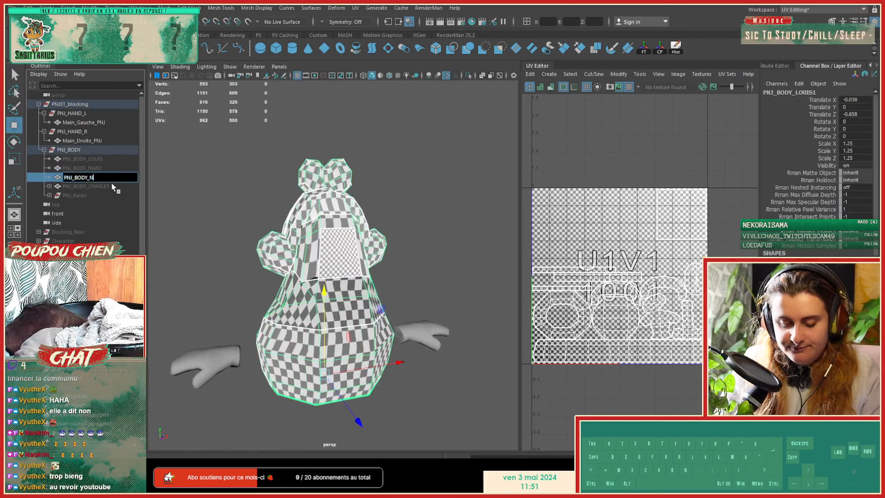
{"action": "type", "text": "apo"}
{"action": "key", "text": "Return"}
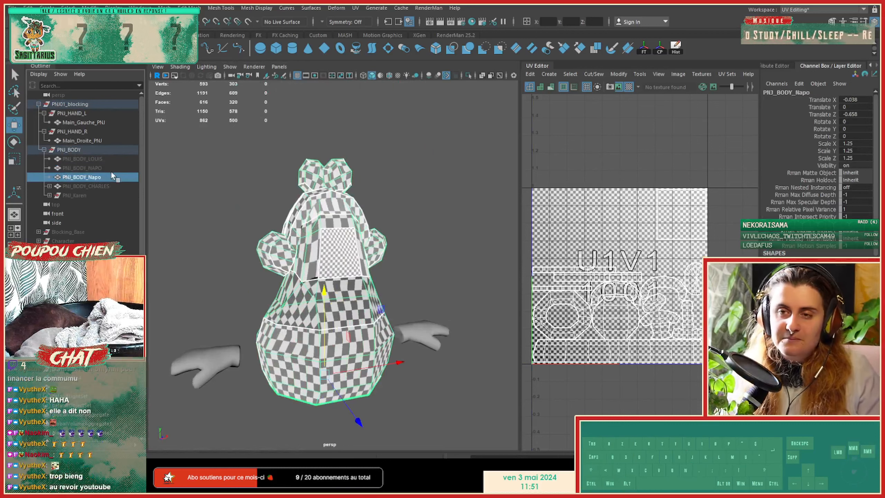
Step: Select the three vertices along the uppermost row of the body's front in the front view and try moving them down
{"action": "key", "text": "space"}
{"action": "key", "text": "space"}
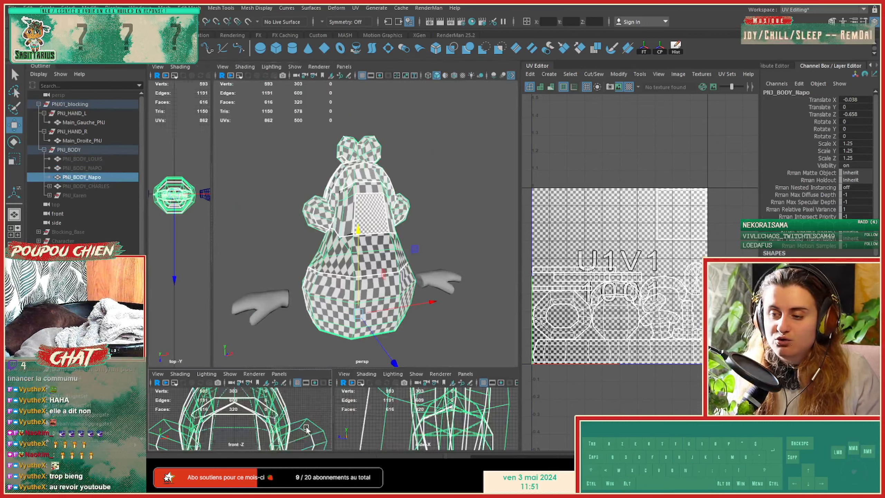
{"action": "right_click_drag", "start_coordinate": [389, 310], "coordinate": [461, 226], "text": "alt"}
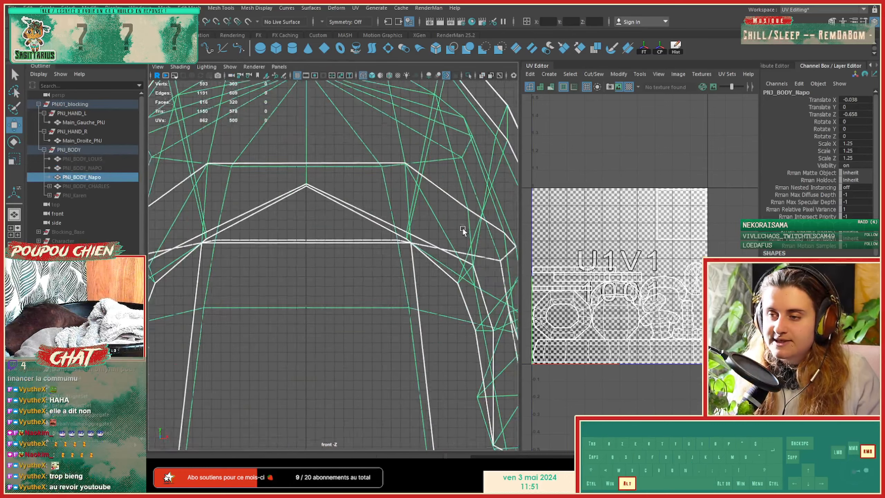
{"action": "middle_click_drag", "start_coordinate": [311, 152], "coordinate": [361, 295], "text": "alt"}
{"action": "right_click_drag", "start_coordinate": [361, 209], "coordinate": [317, 205]}
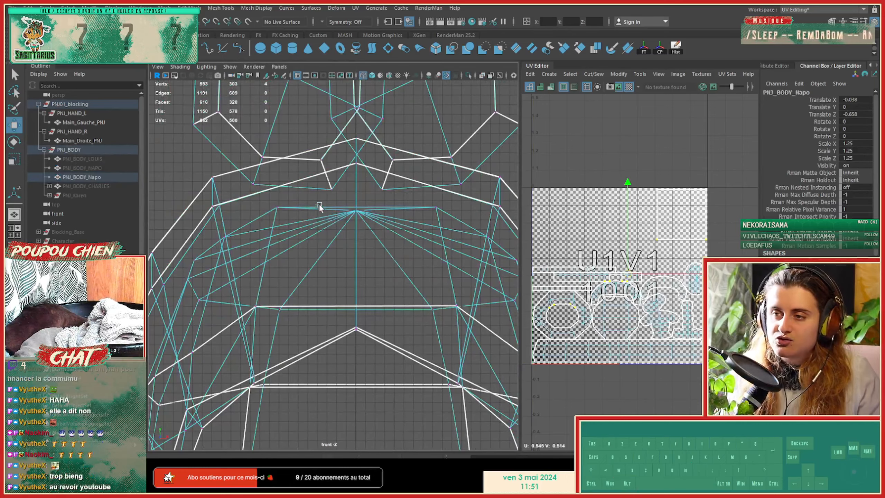
{"action": "left_click_drag", "start_coordinate": [272, 199], "coordinate": [453, 220]}
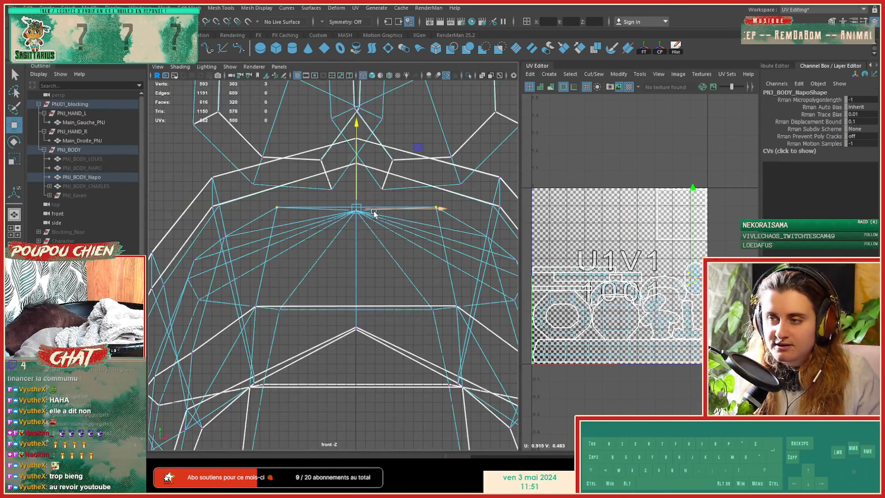
{"action": "key", "text": "space"}
{"action": "key", "text": "space"}
{"action": "left_click_drag", "start_coordinate": [327, 232], "coordinate": [239, 243], "text": "alt"}
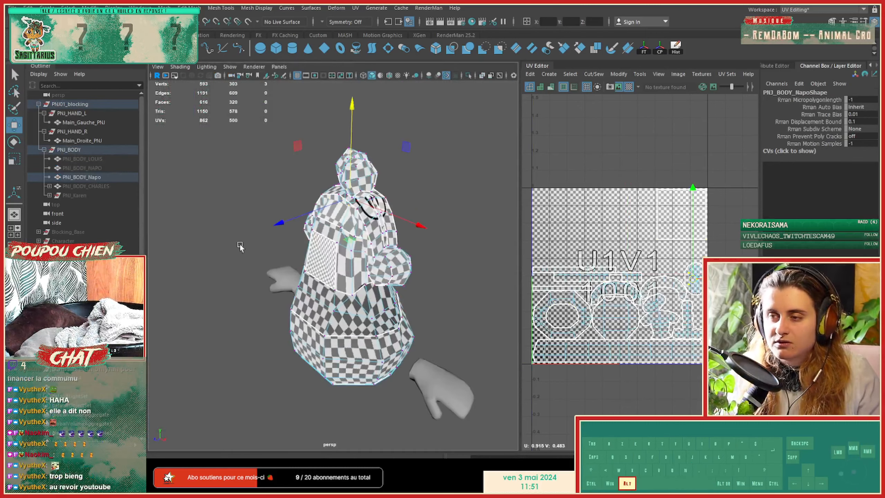
{"action": "right_click_drag", "start_coordinate": [239, 243], "coordinate": [396, 189], "text": "alt"}
{"action": "middle_click_drag", "start_coordinate": [397, 190], "coordinate": [337, 357], "text": "alt"}
{"action": "left_click_drag", "start_coordinate": [338, 357], "coordinate": [383, 271], "text": "alt"}
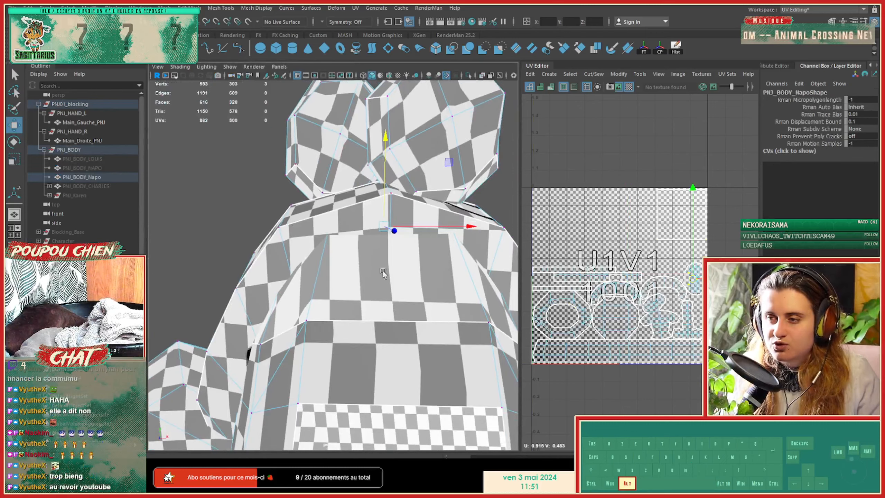
{"action": "left_click_drag", "start_coordinate": [384, 168], "coordinate": [375, 255]}
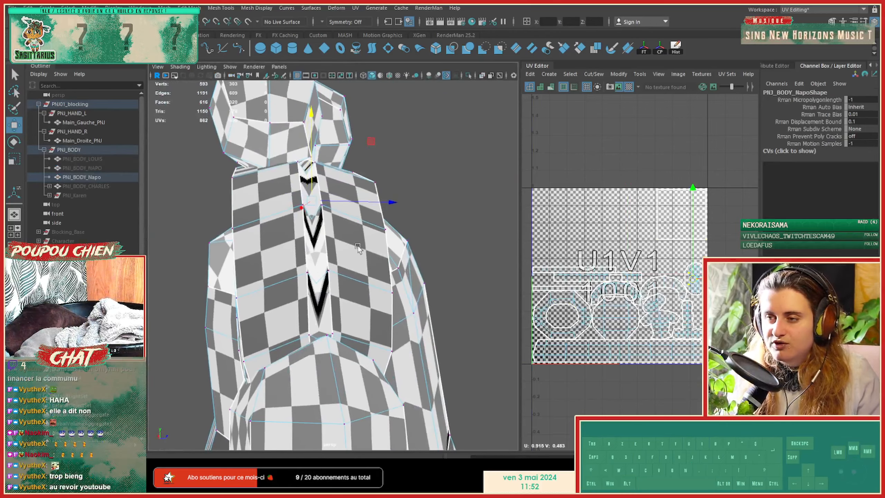
Step: Try pulling a single upper vertex outward from the body in the side view, and undo the move
{"action": "left_click", "coordinate": [207, 242]}
{"action": "key", "text": "space"}
{"action": "key", "text": "space"}
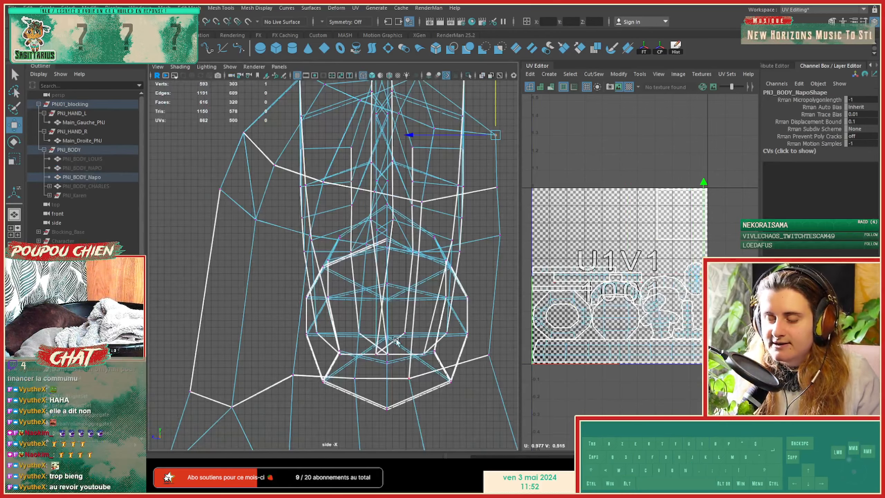
{"action": "middle_click_drag", "start_coordinate": [376, 137], "coordinate": [251, 248], "text": "alt"}
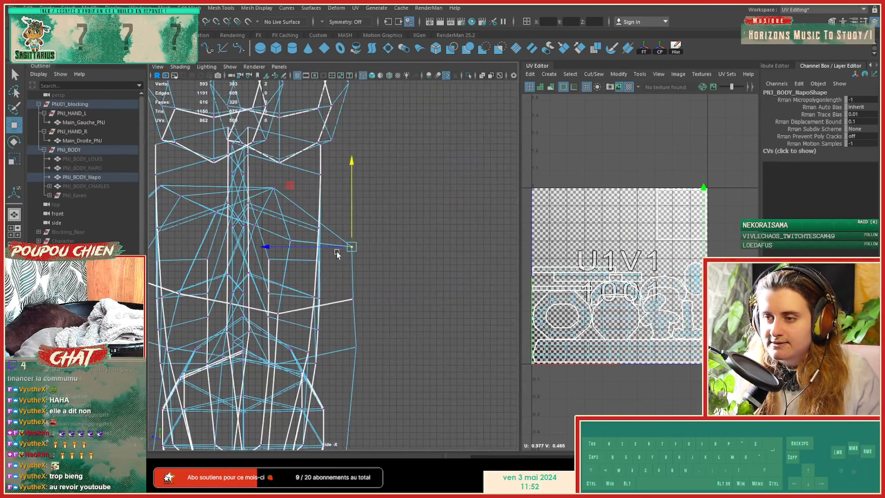
{"action": "left_click_drag", "start_coordinate": [337, 251], "coordinate": [428, 244]}
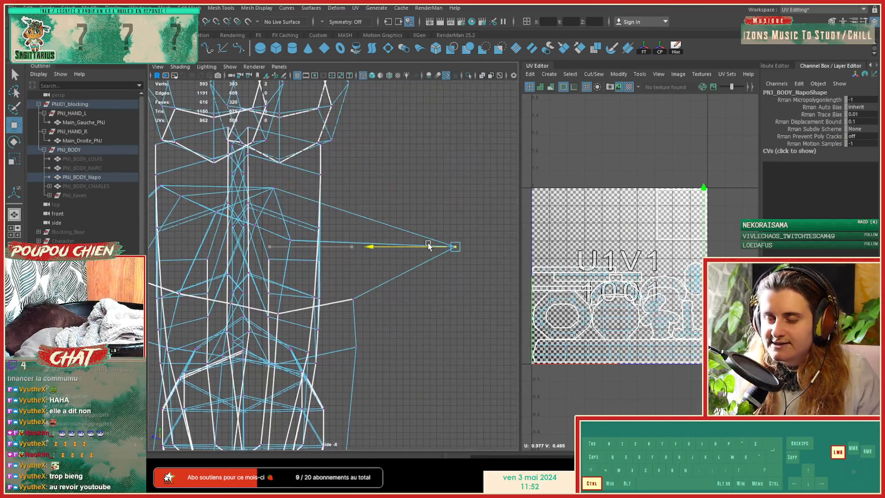
{"action": "key", "text": "ctrl+z"}
Step: Show PNJ_BODY_NAPO again and compare it with PNJ_BODY_Napo in the side and perspective views
{"action": "left_click", "coordinate": [118, 168]}
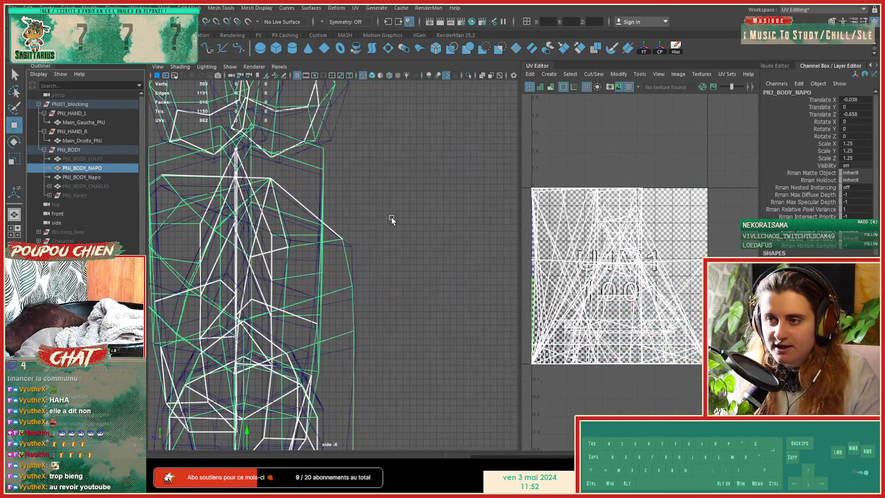
{"action": "left_click_drag", "start_coordinate": [392, 216], "coordinate": [302, 241]}
{"action": "middle_click_drag", "start_coordinate": [450, 226], "coordinate": [475, 122], "text": "alt"}
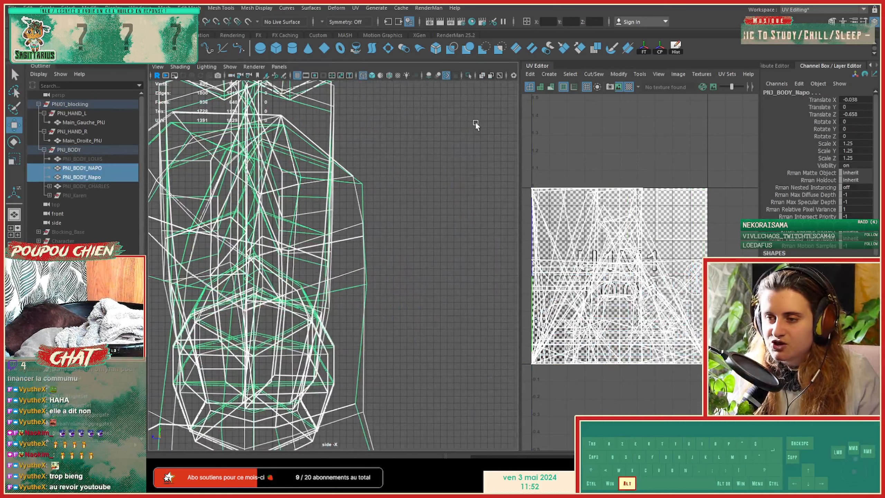
{"action": "key", "text": "space"}
{"action": "key", "text": "space"}
{"action": "left_click_drag", "start_coordinate": [459, 206], "coordinate": [278, 300], "text": "alt"}
{"action": "right_click_drag", "start_coordinate": [278, 299], "coordinate": [199, 315], "text": "alt"}
{"action": "left_click_drag", "start_coordinate": [199, 315], "coordinate": [149, 279], "text": "alt"}
Step: Hide PNJ_BODY_NAPO and rename the reshaped duplicate as PNJ_BODY_NAPORIGH
{"action": "left_click", "coordinate": [86, 168]}
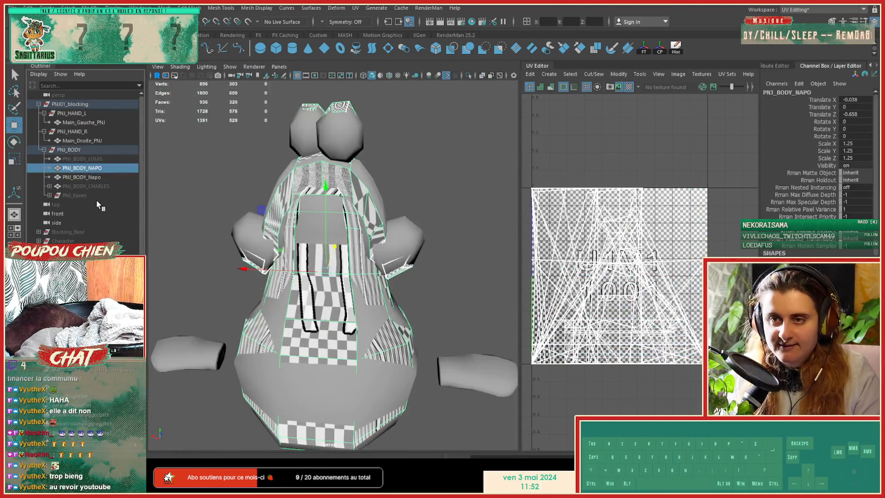
{"action": "left_click", "coordinate": [93, 177]}
{"action": "double_click", "coordinate": [94, 177]}
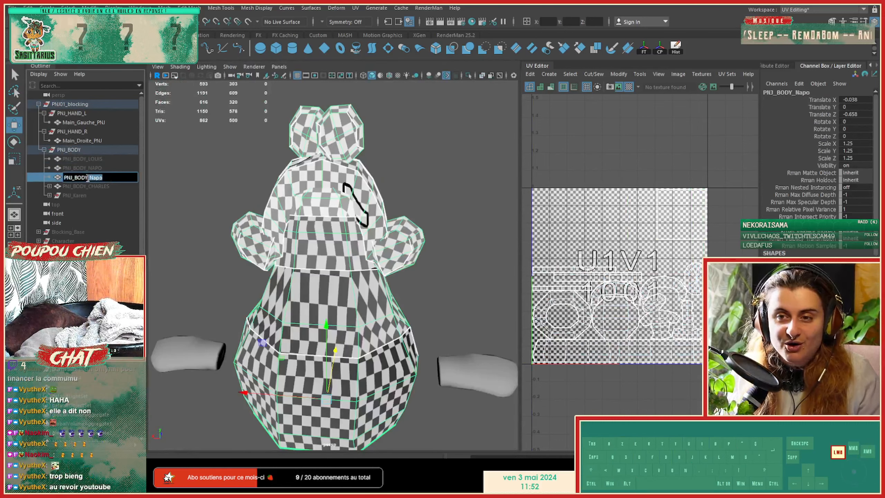
{"action": "key", "text": "Caps_Lock"}
{"action": "type", "text": "NAPO"}
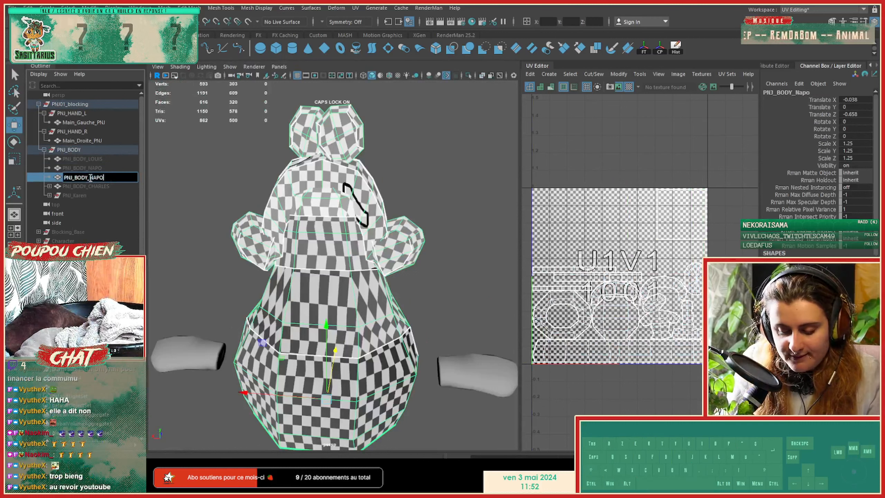
{"action": "type", "text": "RIGH"}
{"action": "key", "text": "Return"}
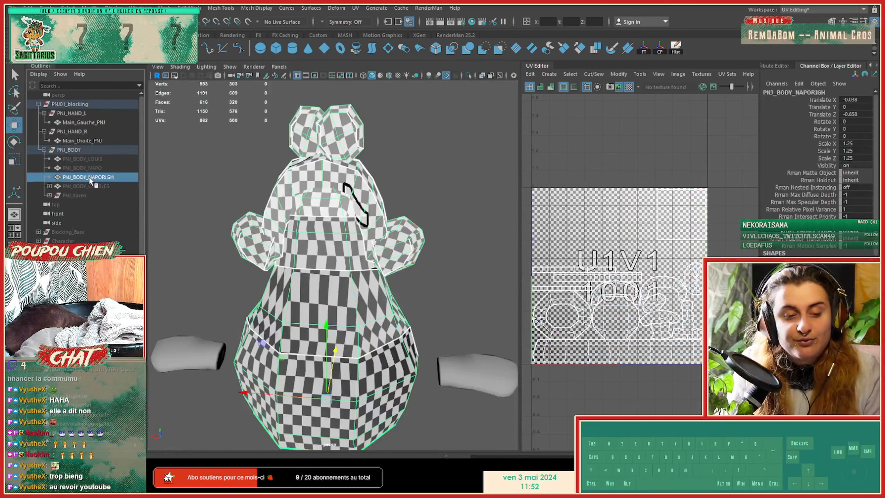